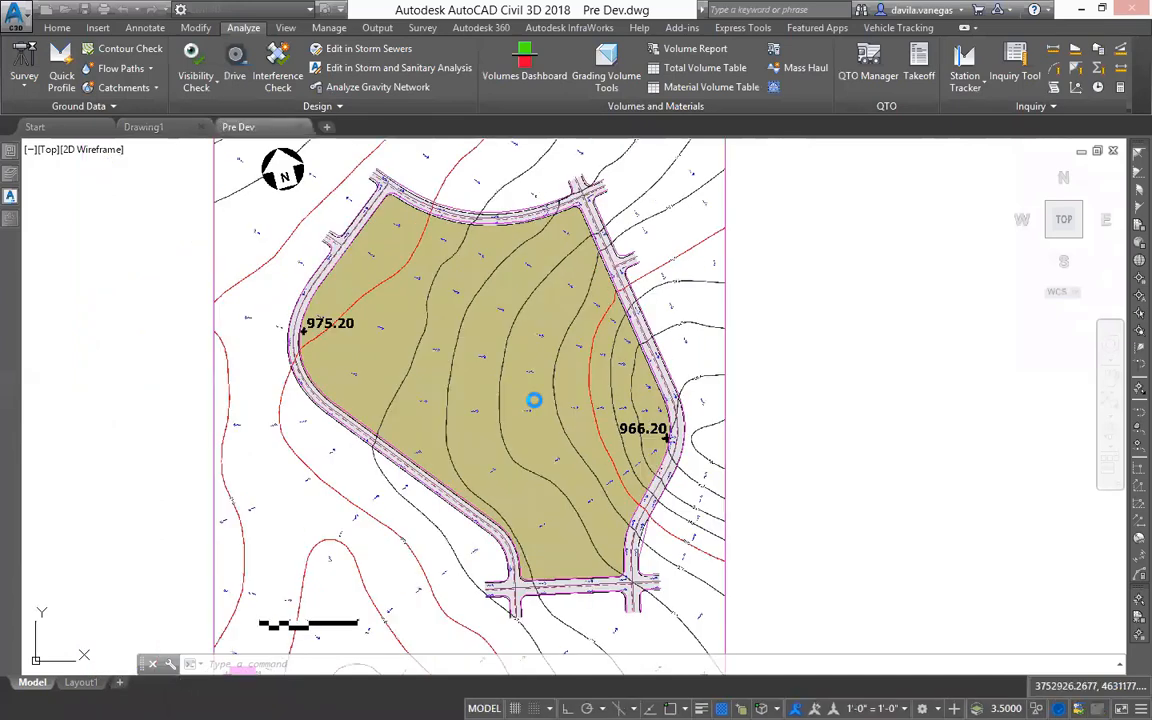
Step: Unload the Pre Dev TIFF image reference from the Pre Dev drawing and examine the road linework on its own
scroll(815, 395, down, 2)
drag(802, 411, 715, 411)
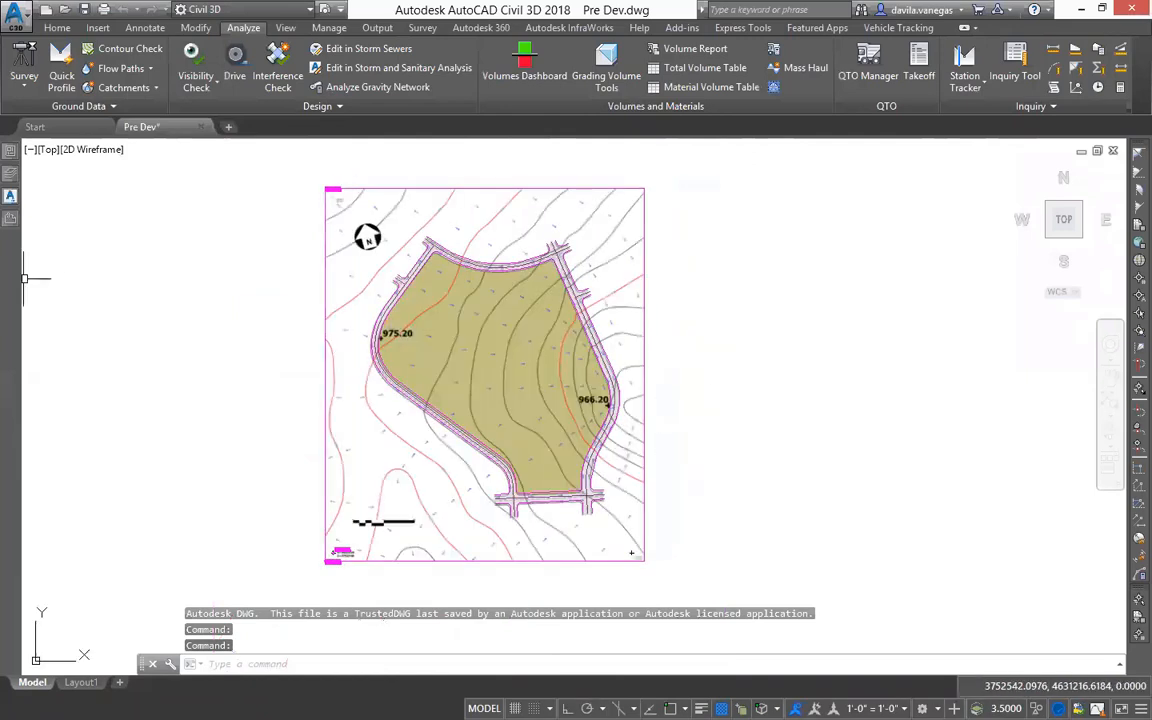
click(10, 216)
right_click(86, 245)
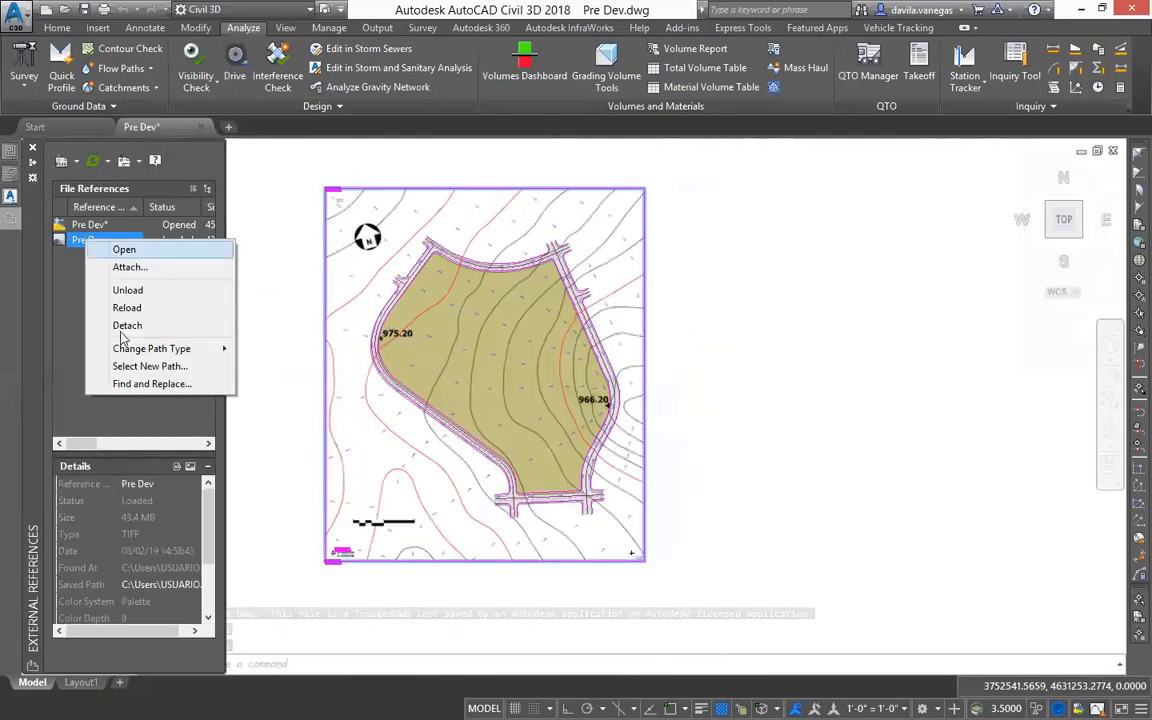
click(125, 290)
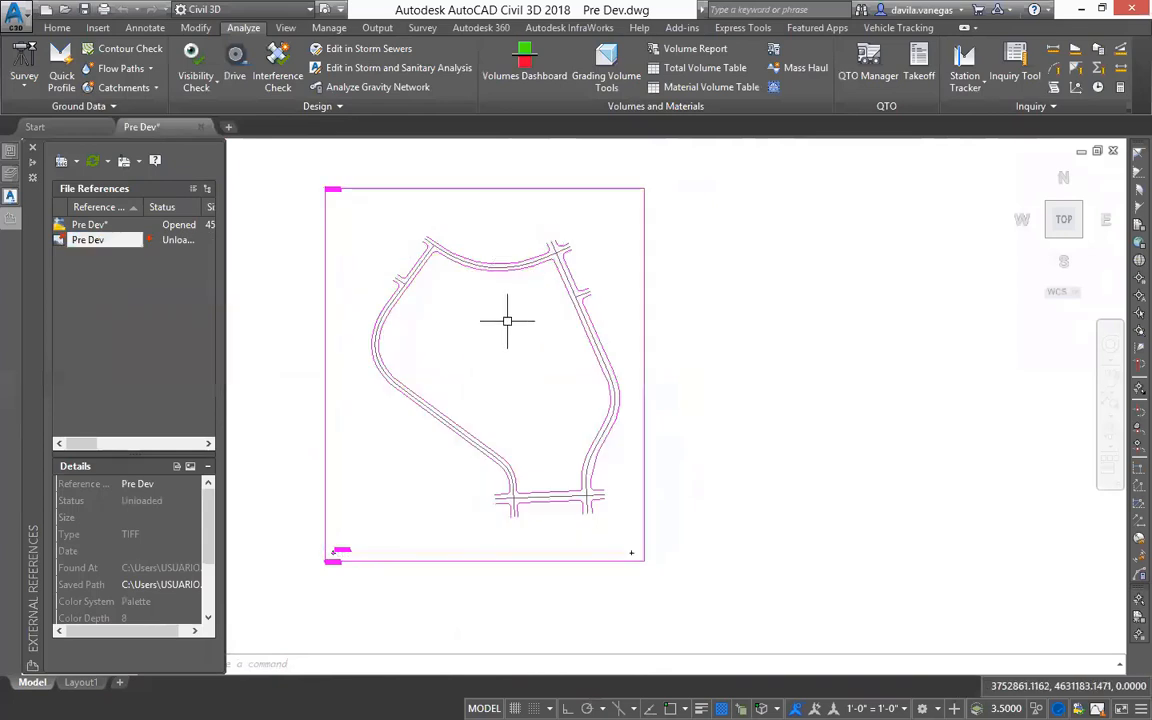
scroll(484, 258, up, 3)
scroll(484, 258, down, 5)
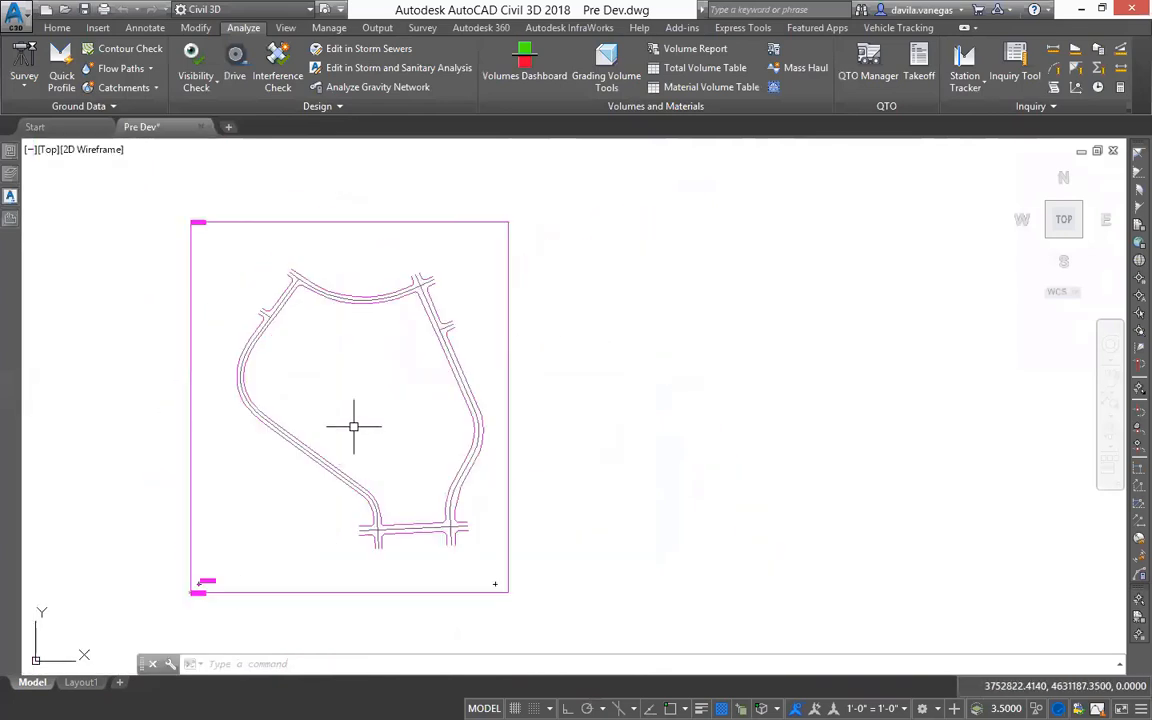
drag(373, 496, 519, 396)
scroll(519, 396, up, 5)
scroll(513, 380, down, 3)
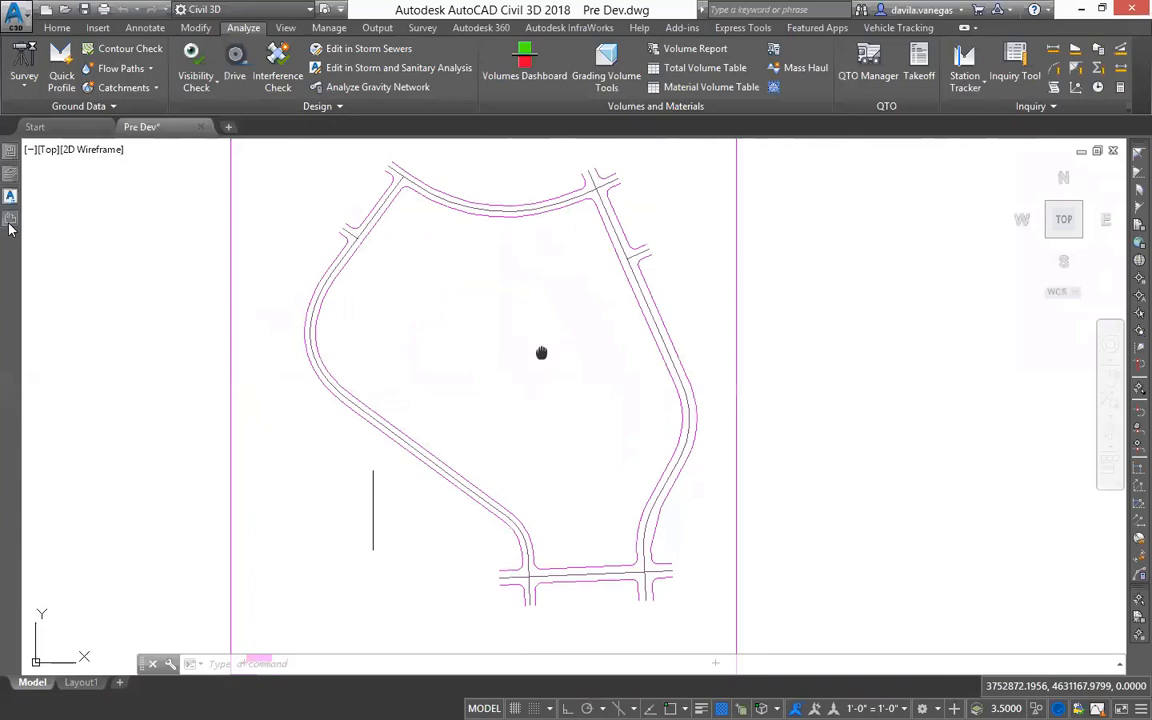
Step: Reload the Pre Dev image reference in the drawing
right_click(95, 240)
click(135, 282)
mouse_move(10, 197)
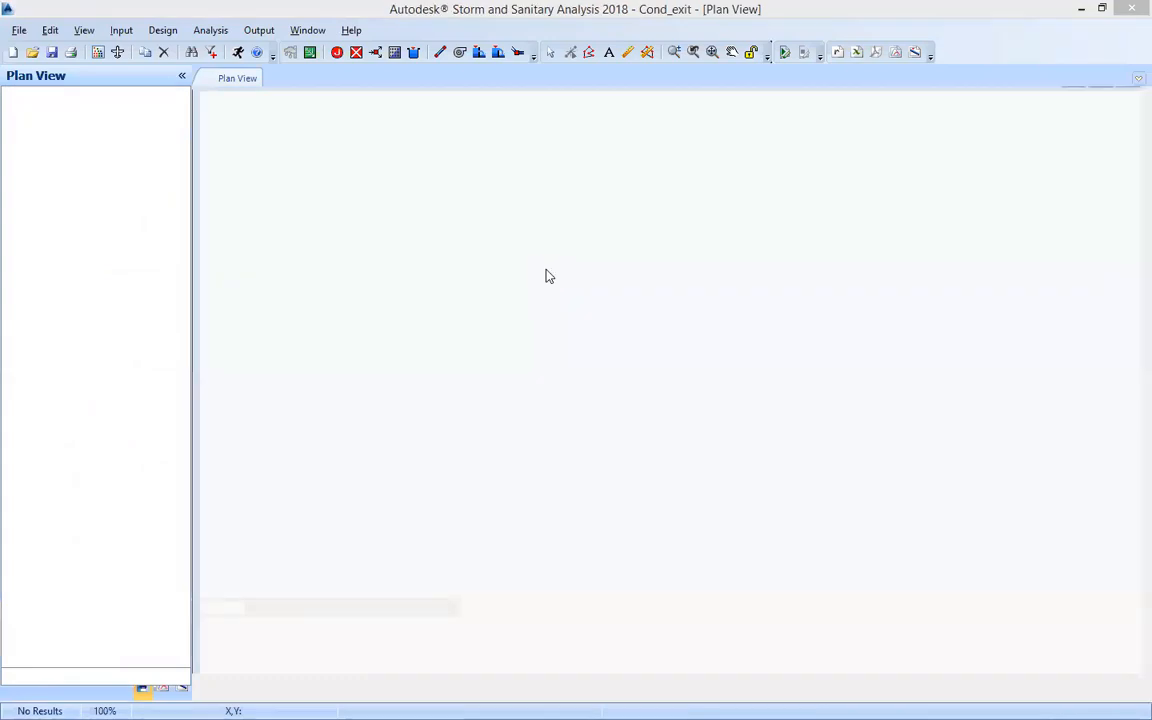
Step: Switch to Autodesk Storm and Sanitary Analysis and arrange the empty project and Cond_exit windows side by side
click(1101, 9)
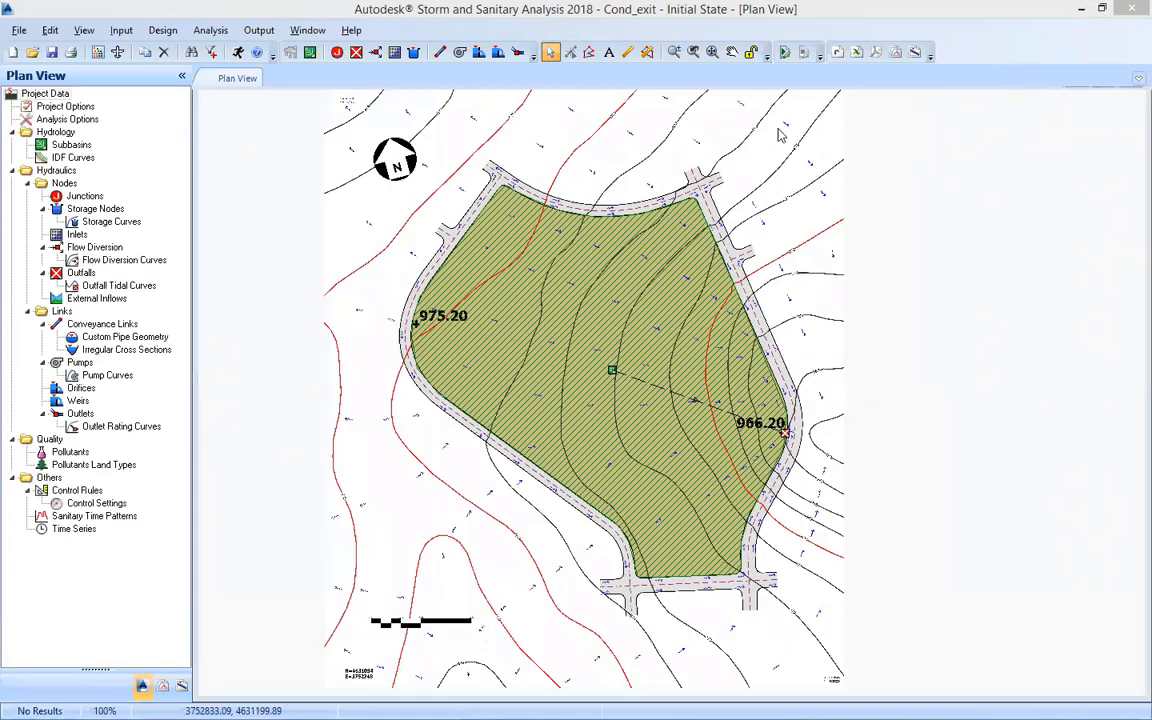
click(972, 14)
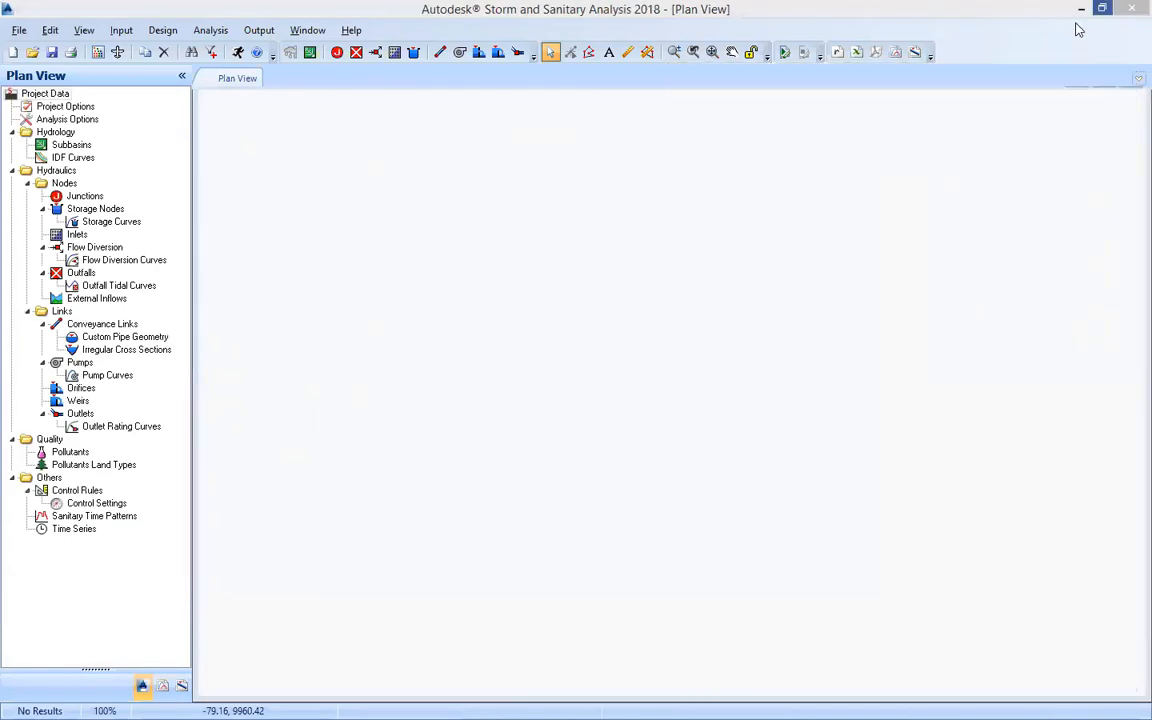
click(1102, 8)
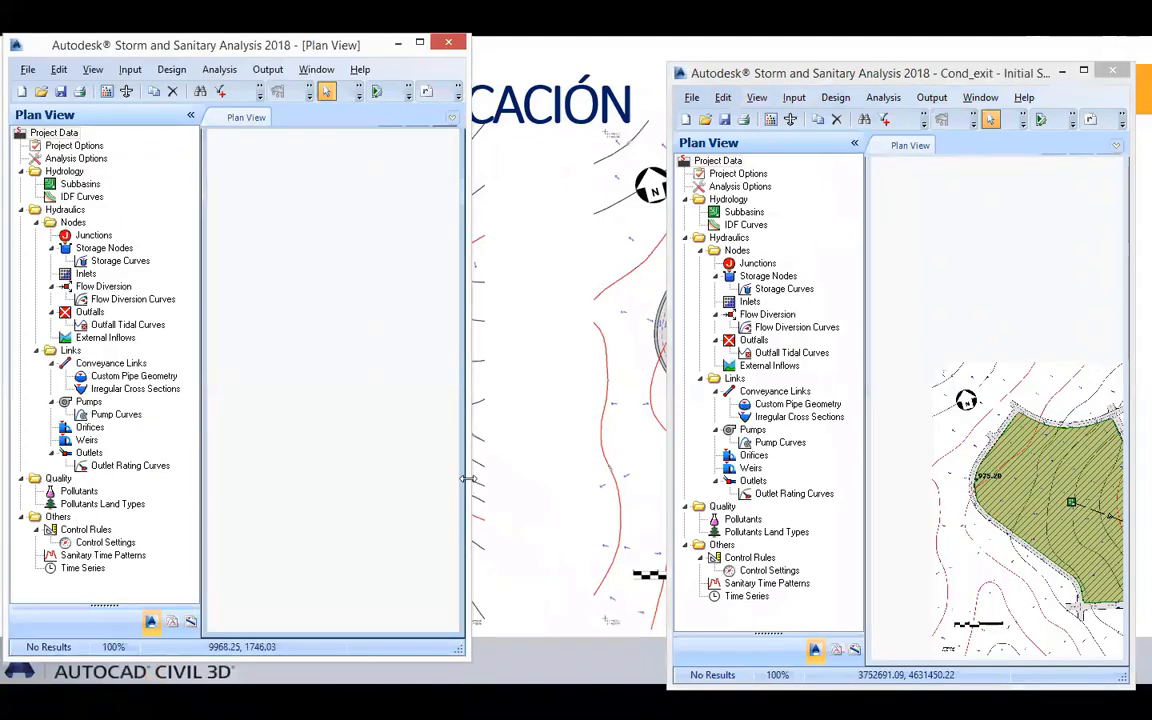
drag(468, 461, 627, 434)
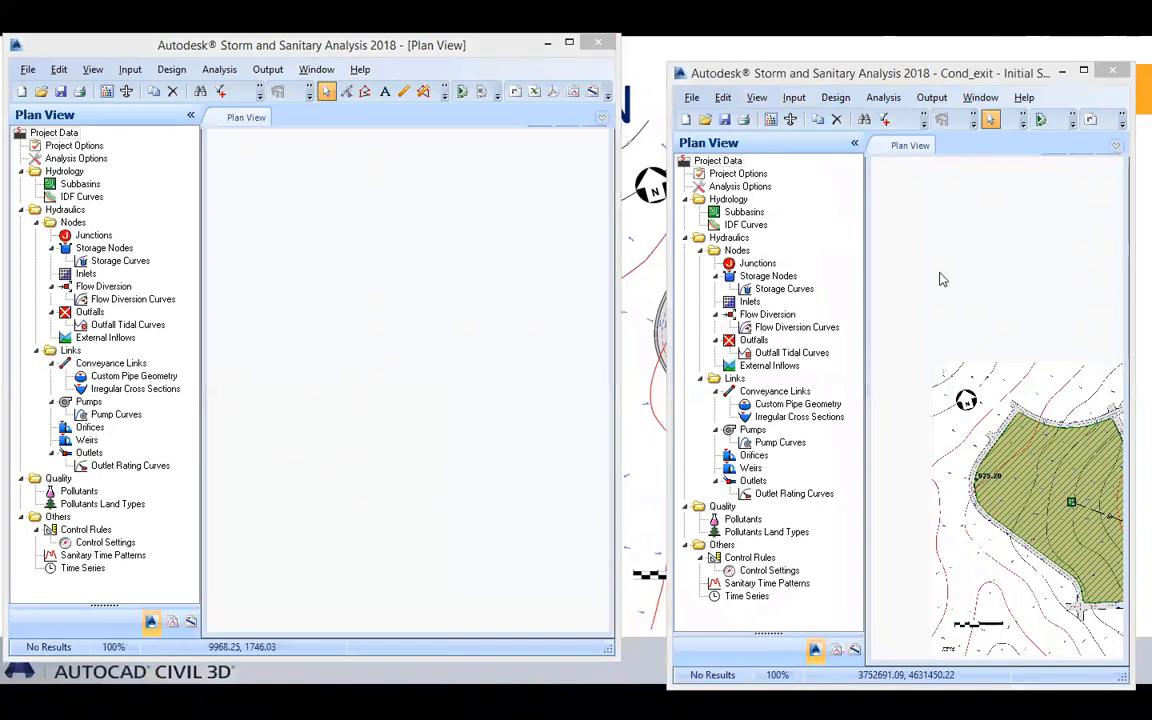
drag(849, 245, 819, 224)
Step: Collapse the project data tree in both project windows and bring the whole Cond_exit plan into view
drag(1023, 430, 951, 345)
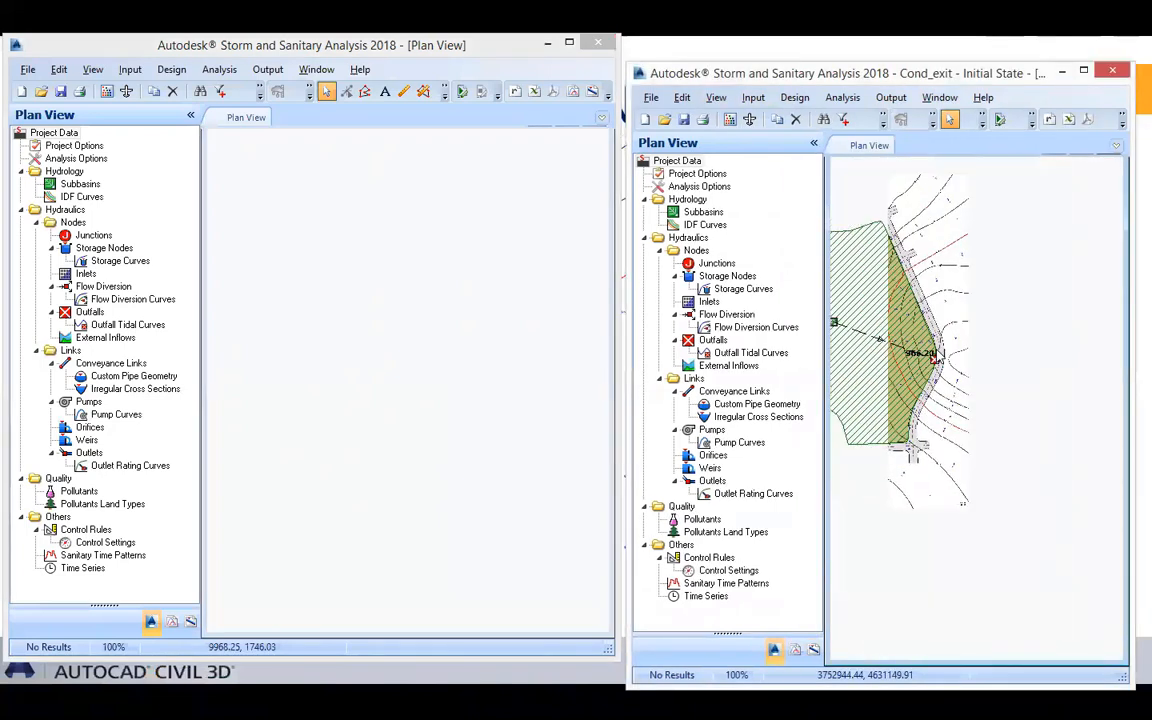
scroll(960, 355, down, 1)
click(813, 144)
click(190, 115)
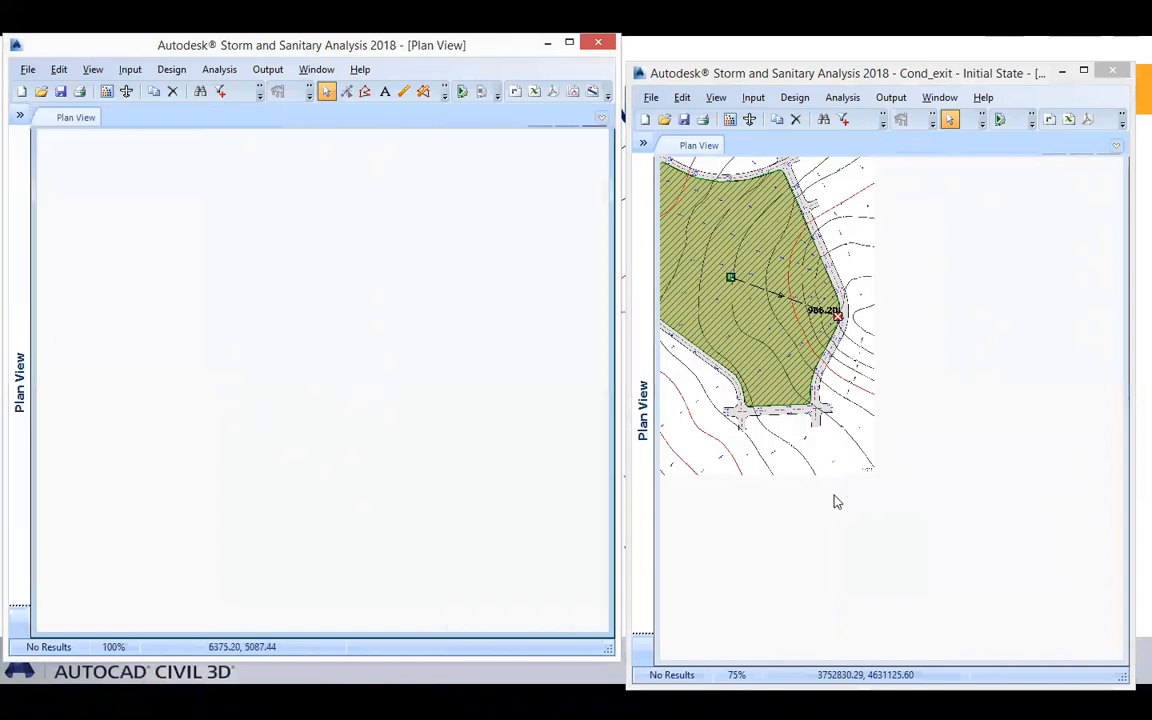
drag(817, 465, 902, 481)
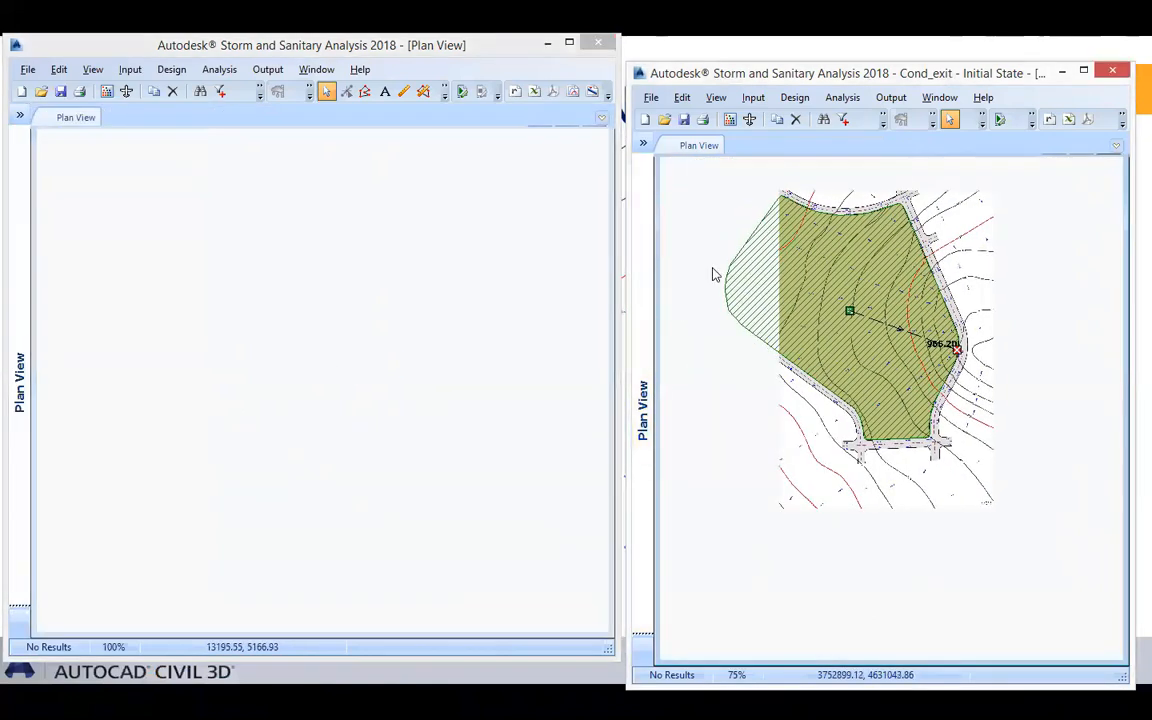
Step: Maximize the Cond_exit project to examine its subbasin and outfall on the site plan, and return to the empty project at full size
click(547, 43)
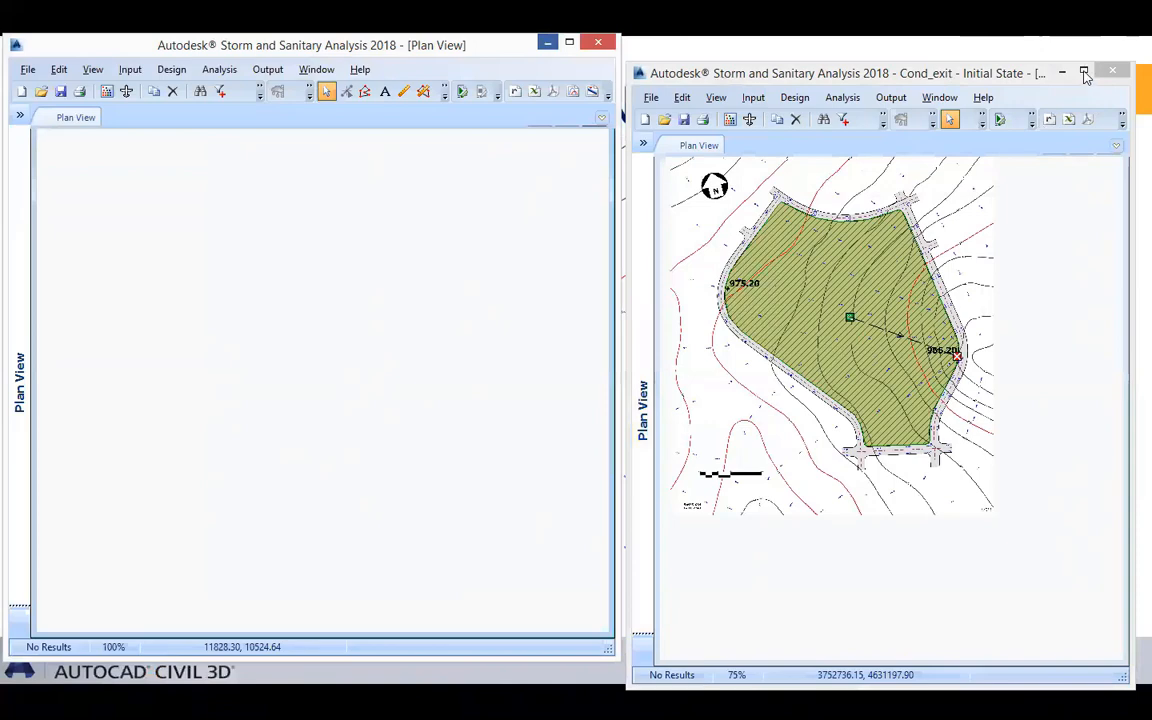
click(1084, 73)
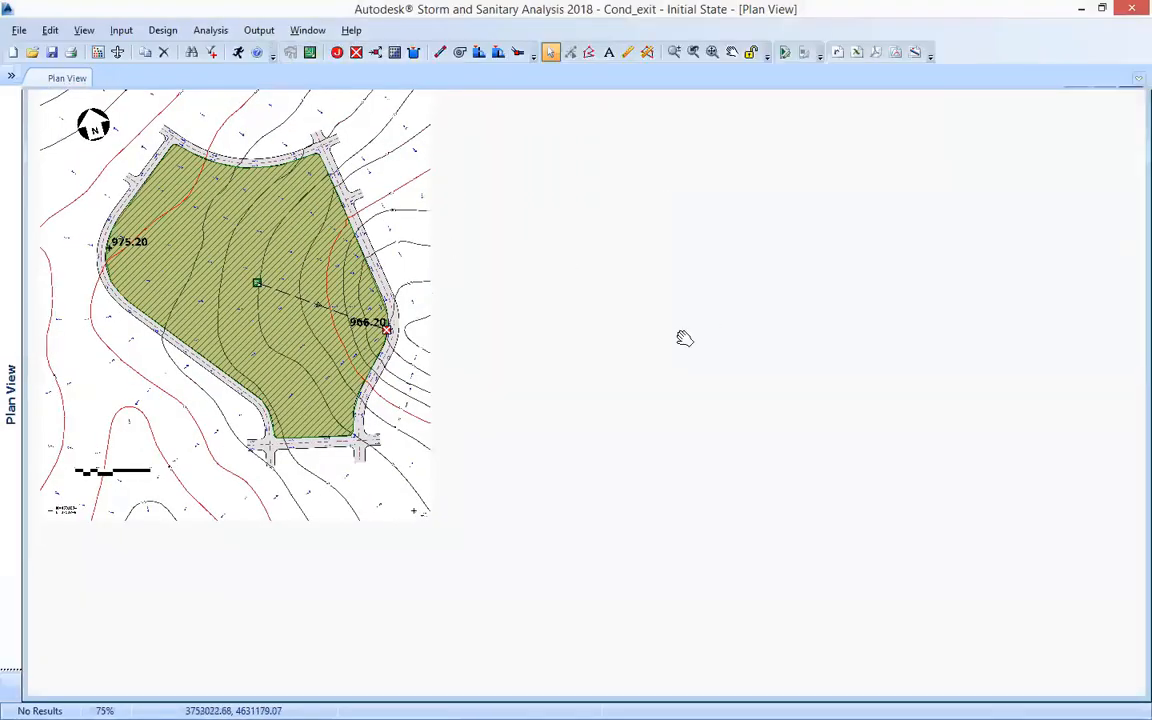
drag(298, 257, 442, 320)
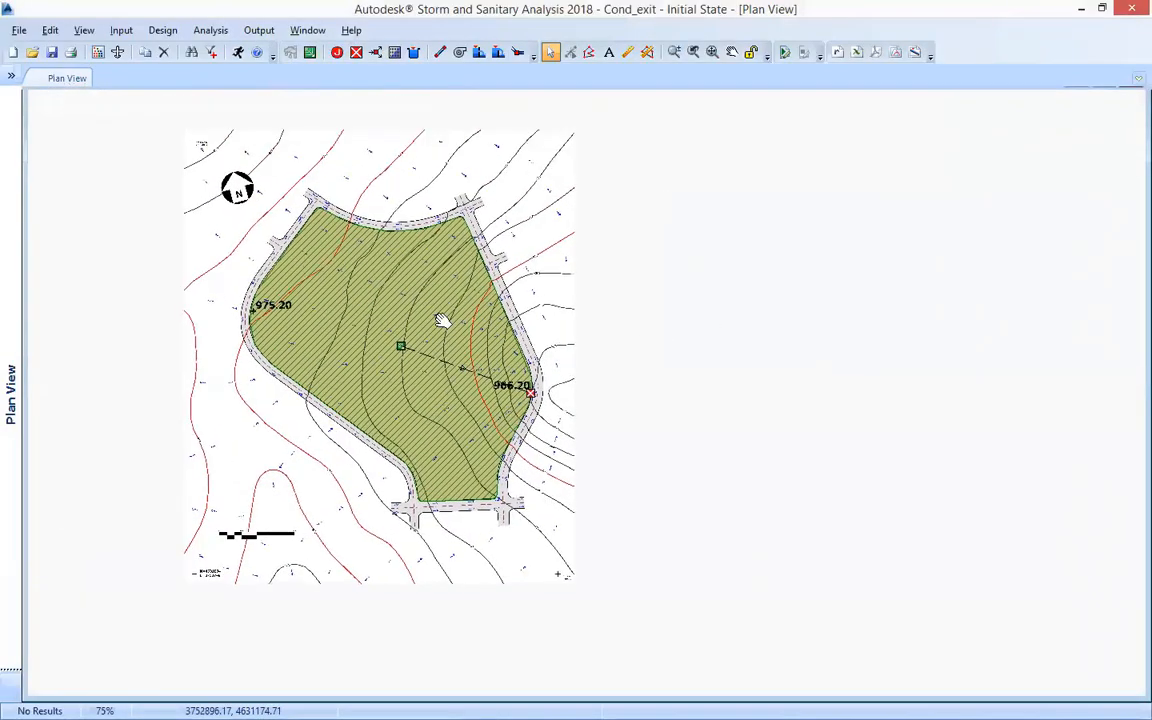
scroll(442, 320, up, 1)
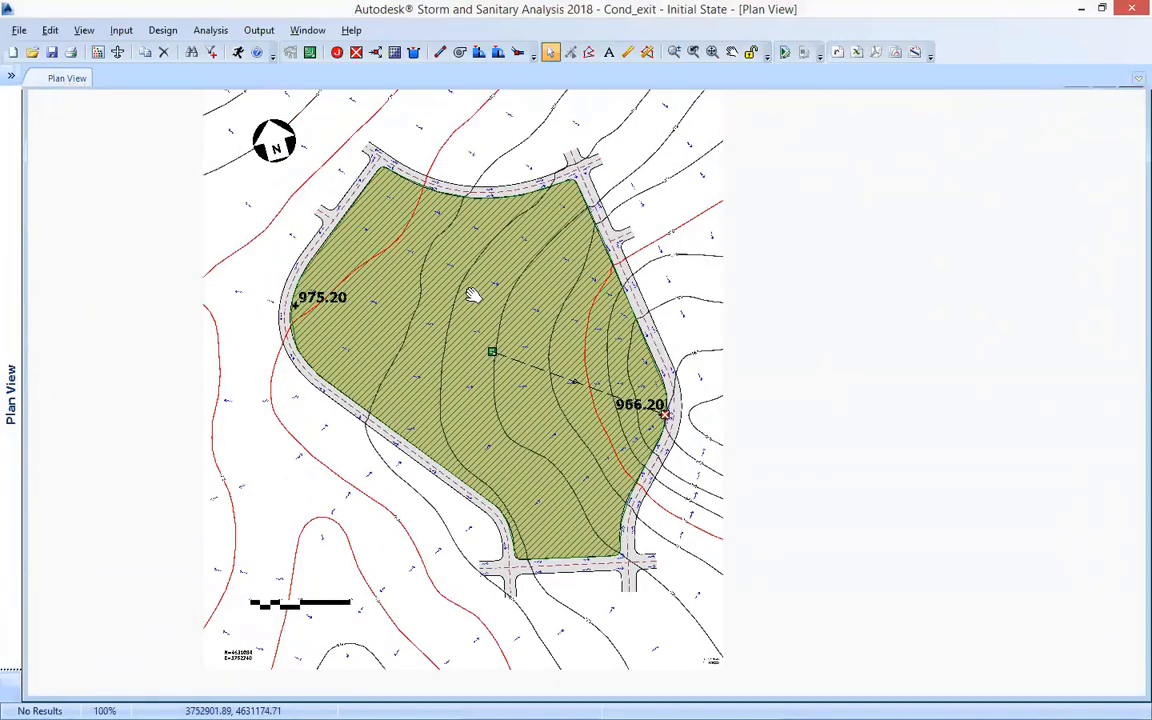
drag(525, 334, 602, 399)
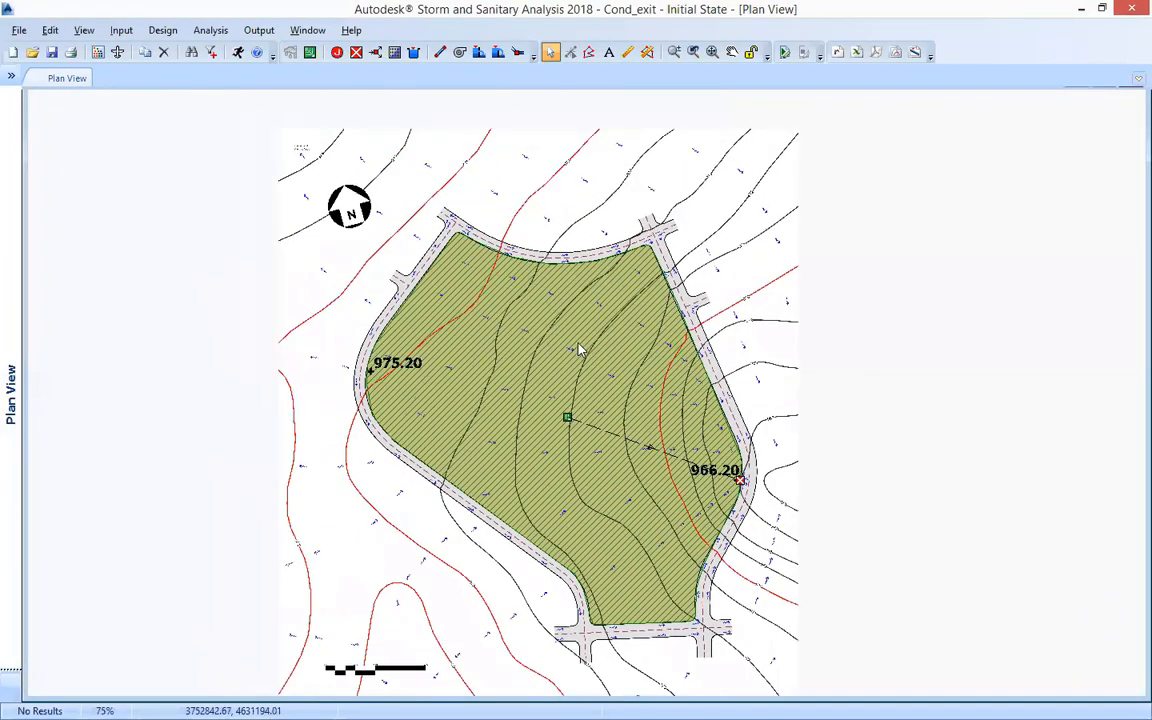
scroll(578, 350, down, 1)
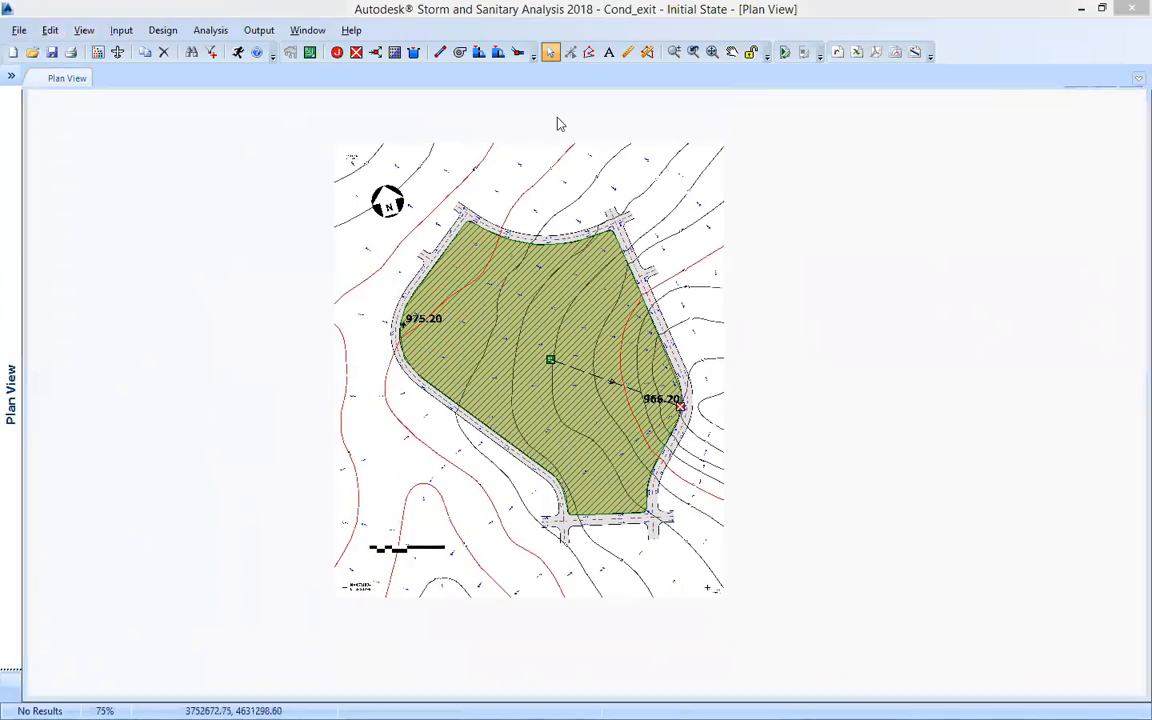
click(567, 41)
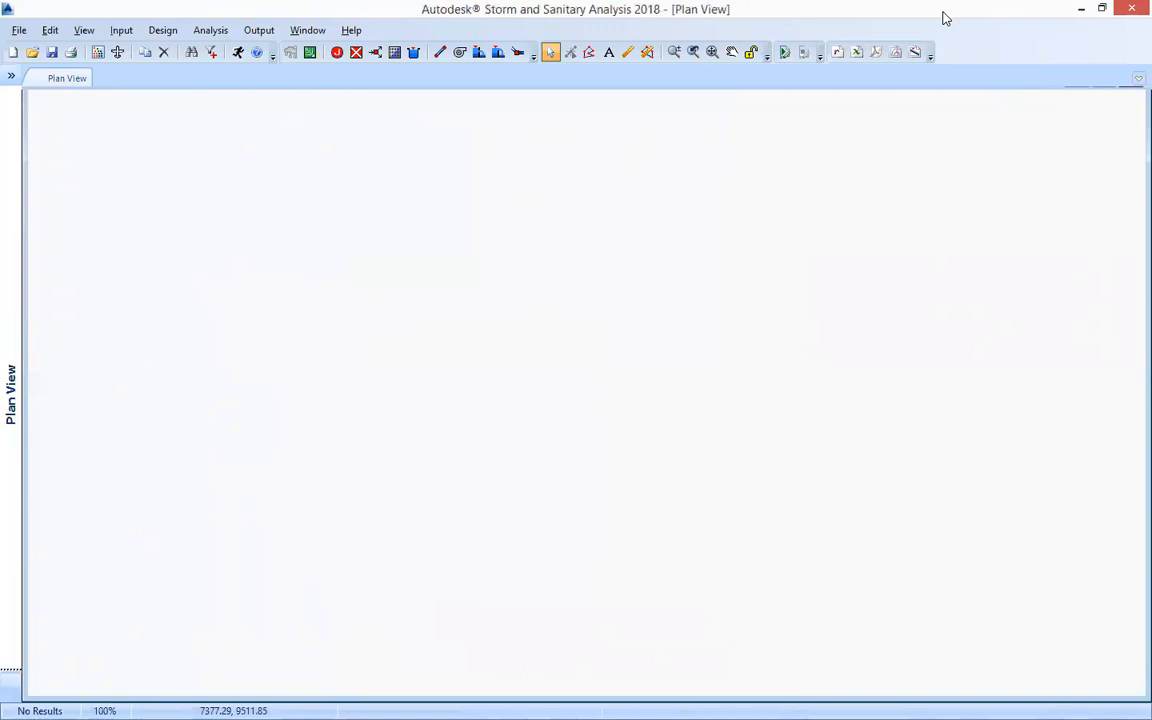
Step: Import the developed subdivision layout image with its world coordinate file as the plan background using Layer Manager
click(19, 30)
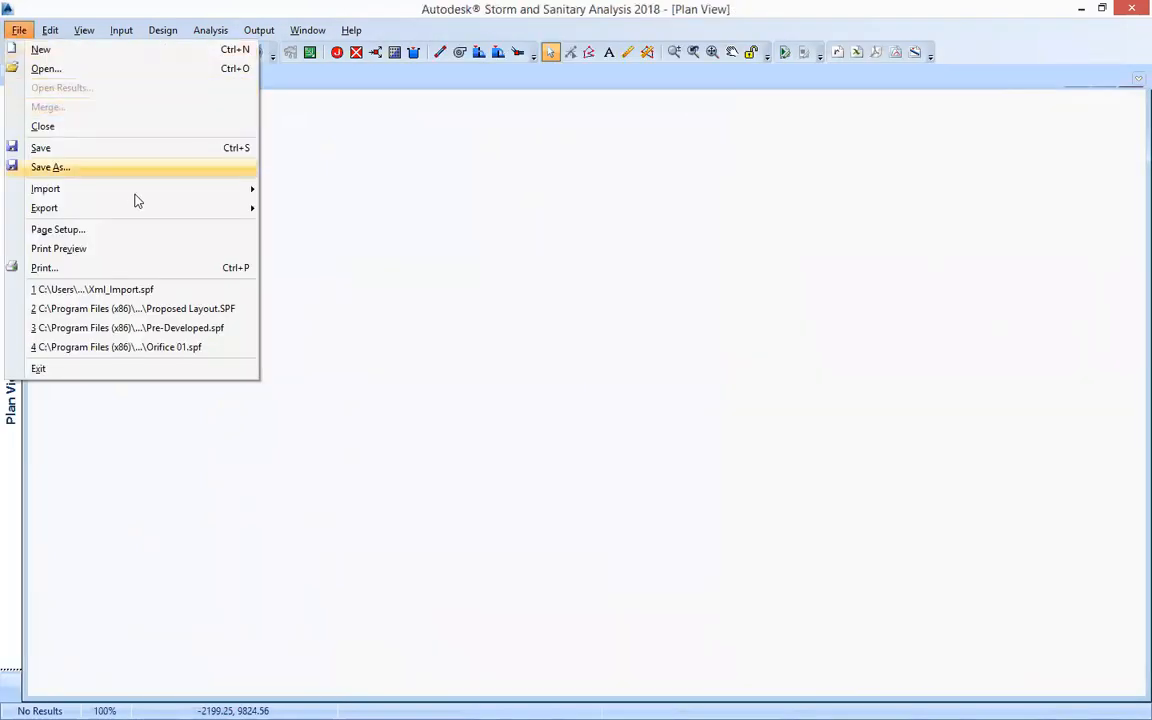
mouse_move(136, 192)
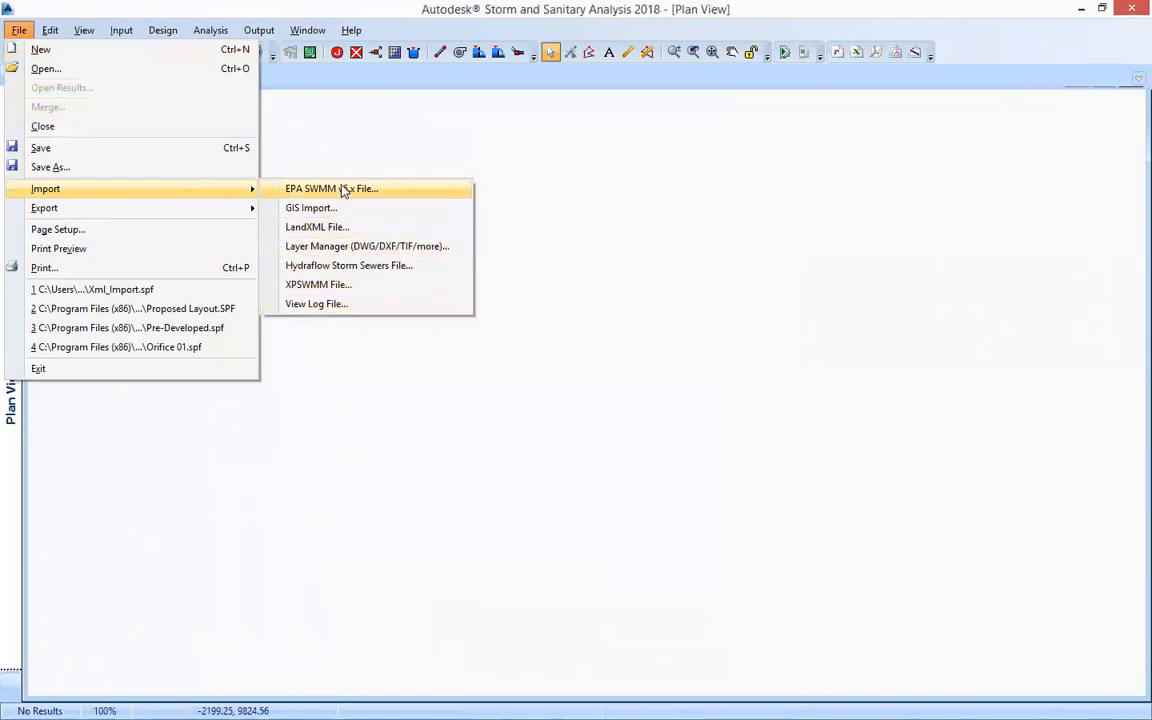
click(361, 252)
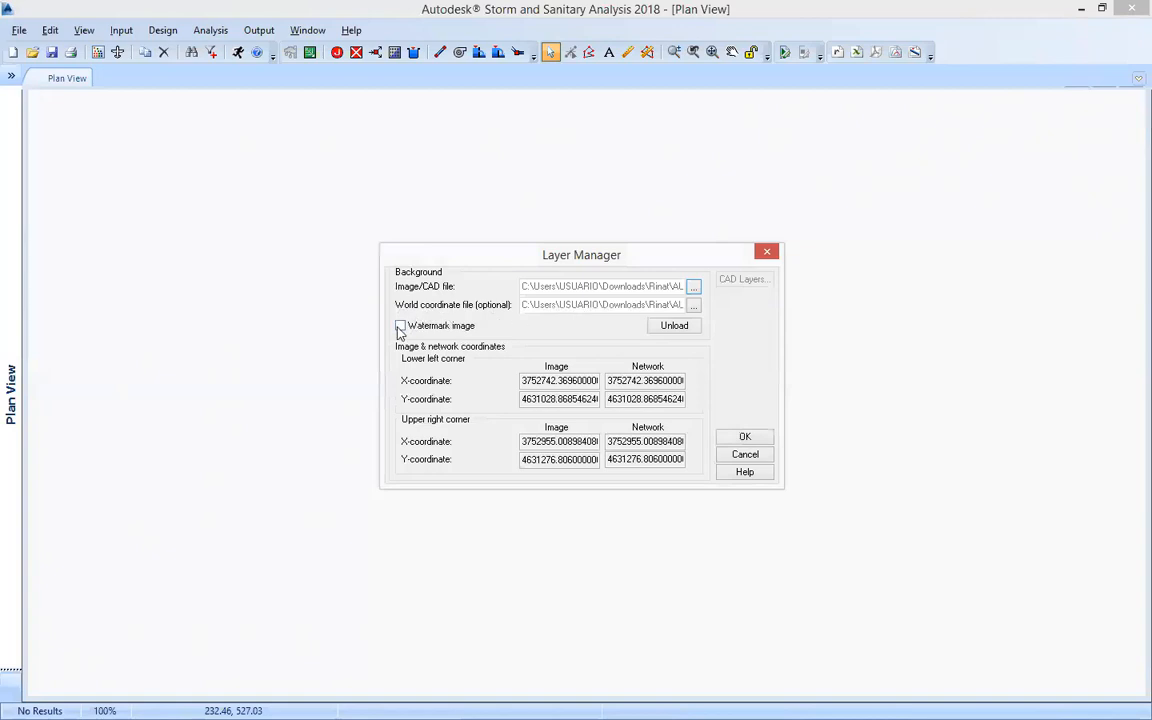
click(744, 437)
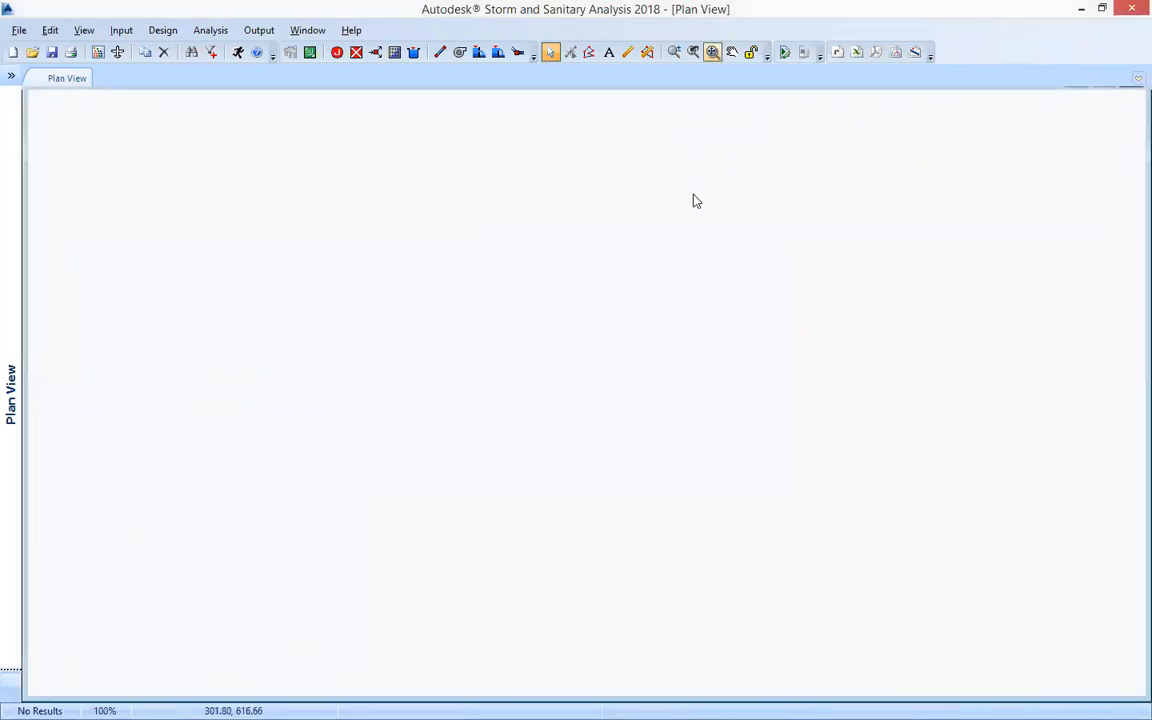
Step: Replace the background with the pre-development site plan image and its world coordinate file in Layer Manager, without a watermark
click(19, 30)
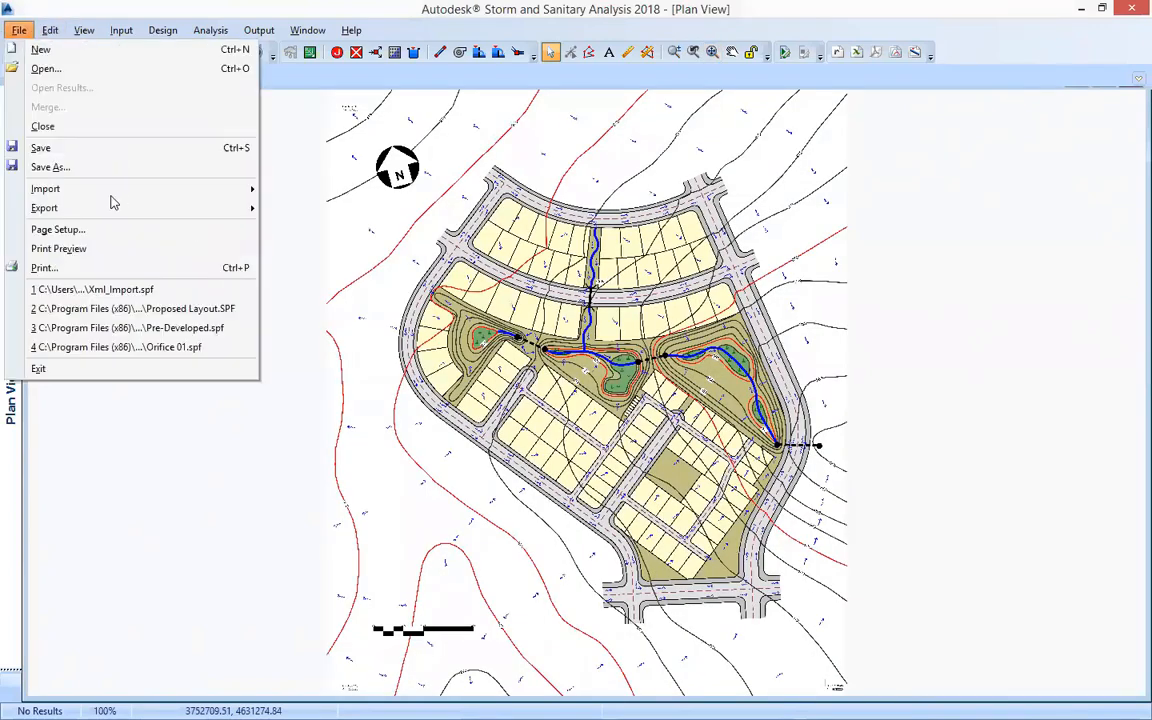
click(352, 247)
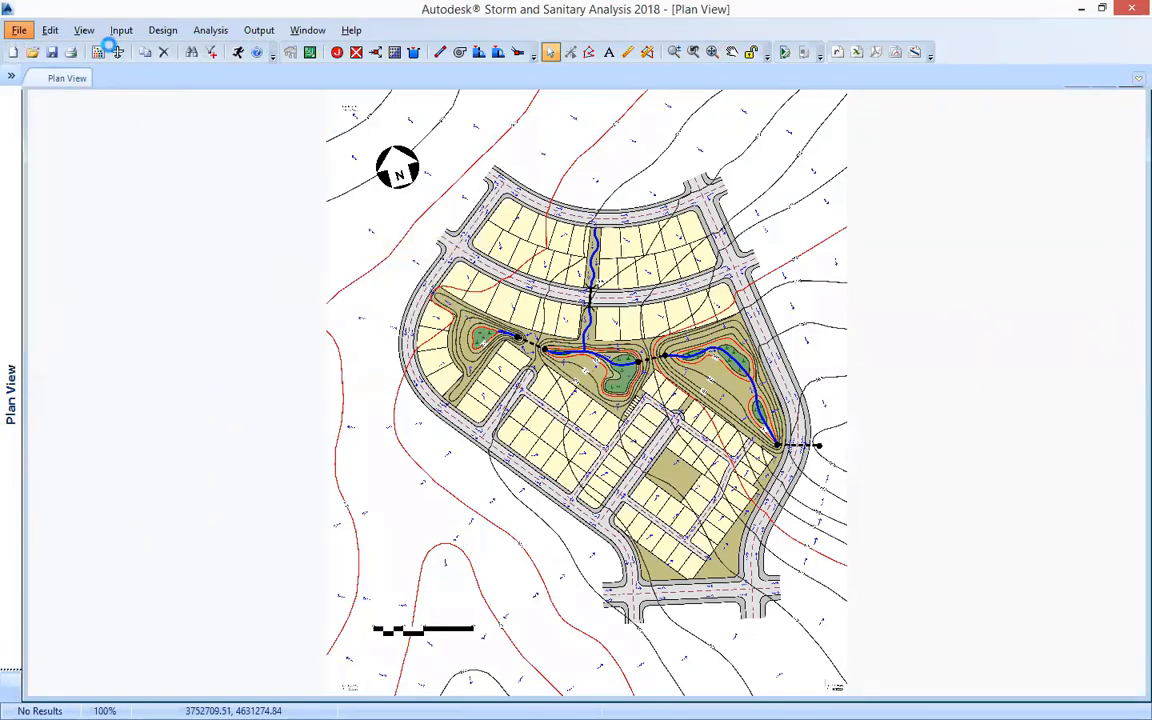
click(693, 289)
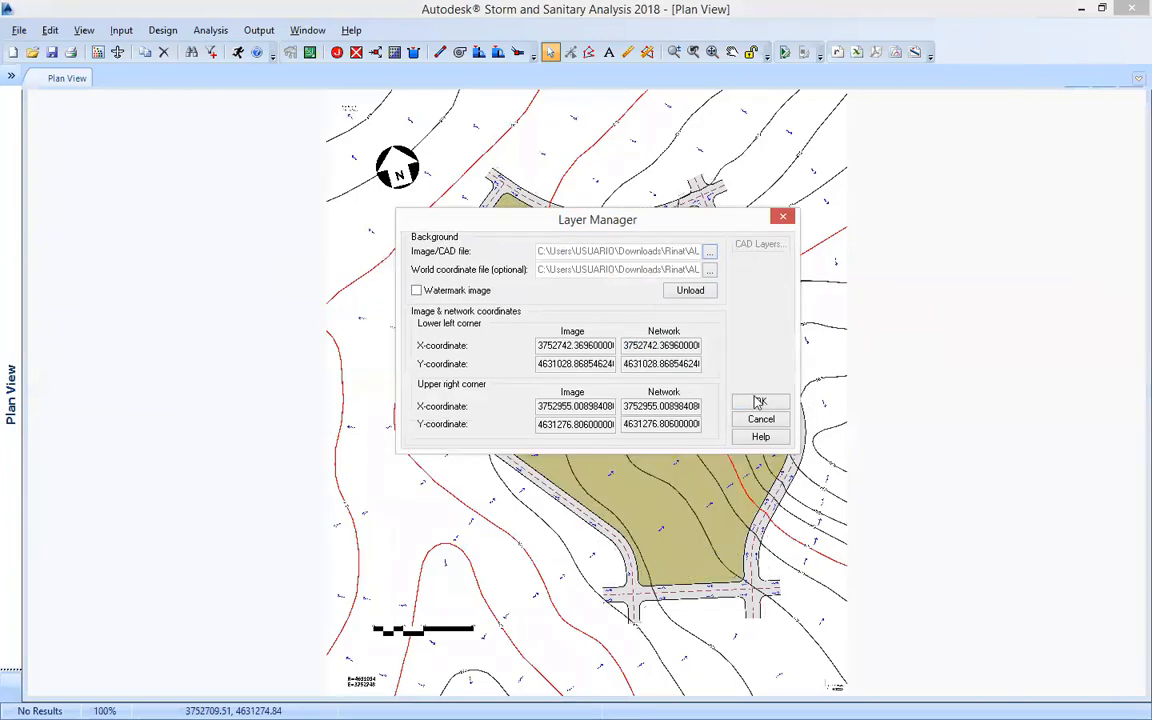
key(Return)
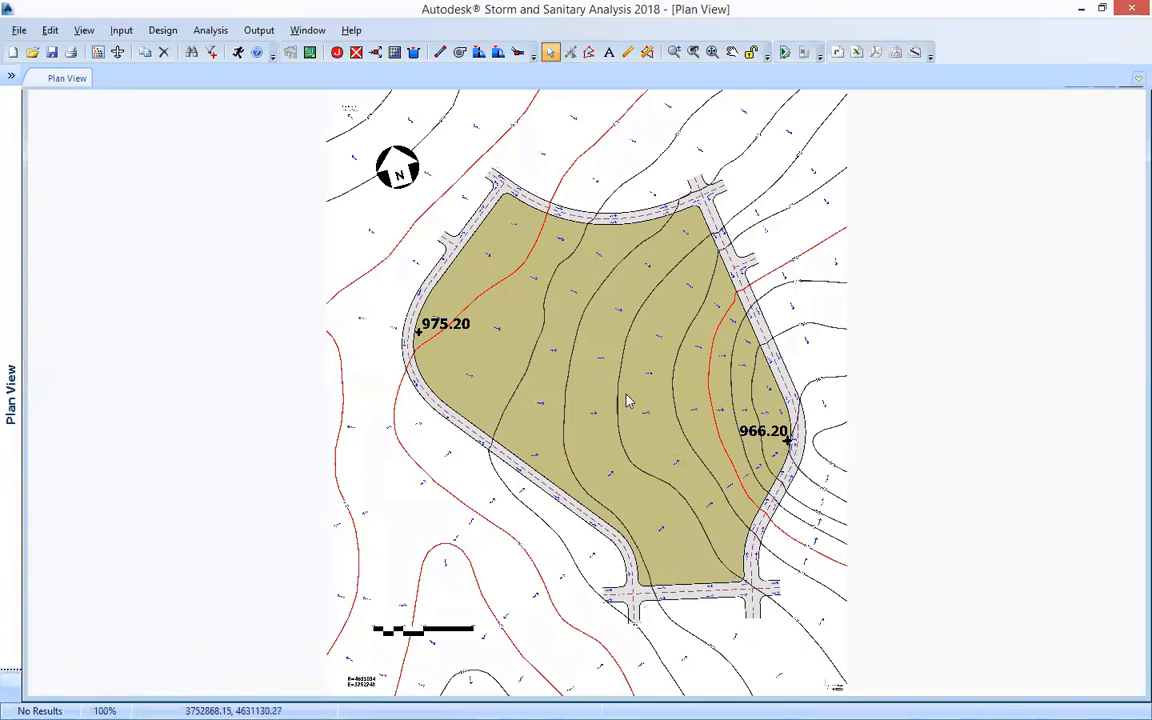
Step: Check the background's georeferencing by comparing the pointer coordinates with the coordinate label at the plan's southwest corner, and examine the whole site
drag(633, 430, 624, 394)
scroll(412, 605, down, 1)
scroll(415, 607, up, 5)
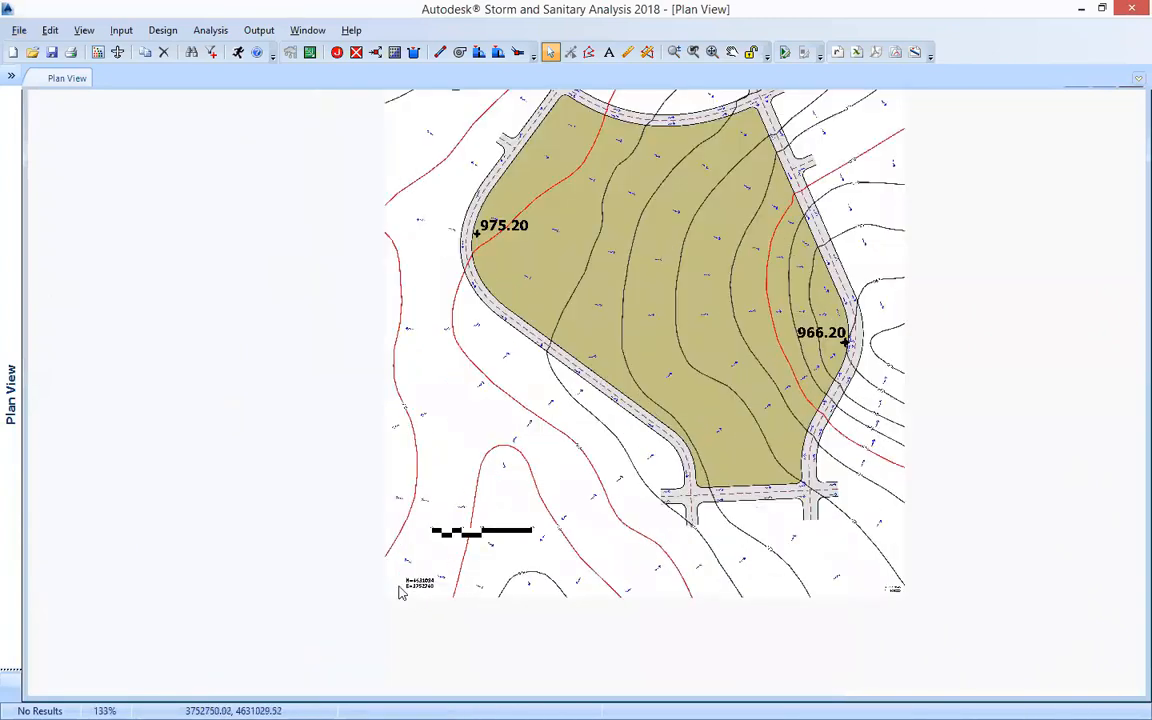
scroll(403, 590, up, 2)
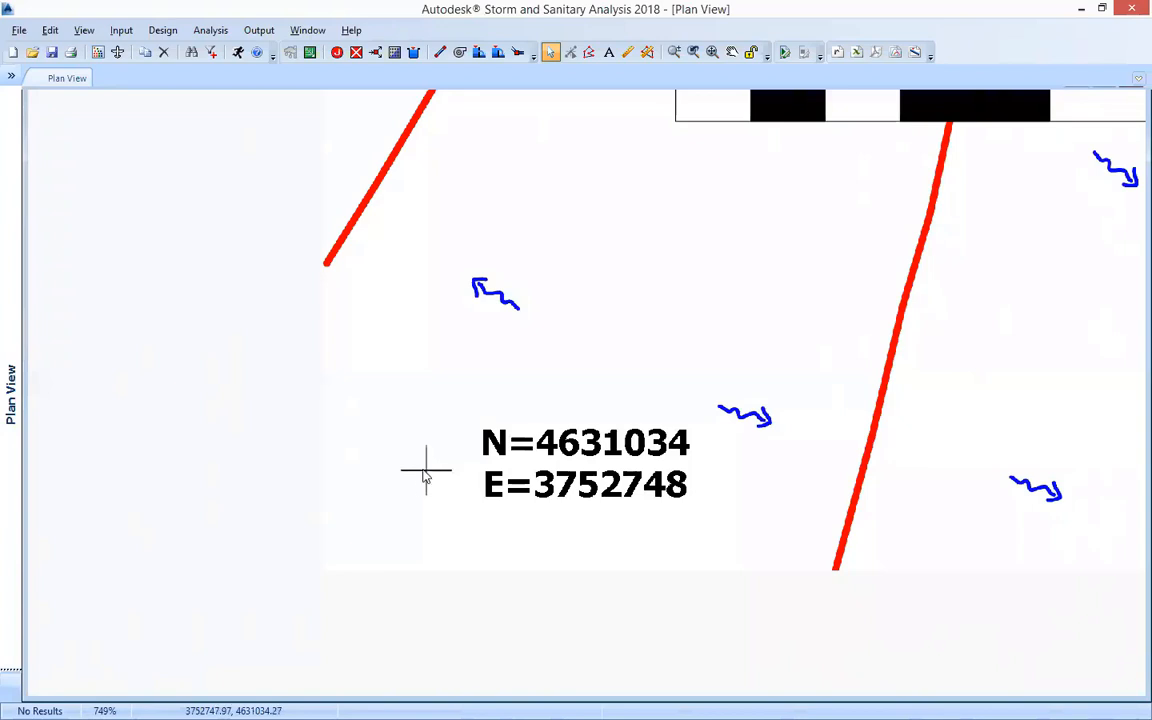
scroll(430, 468, down, 2)
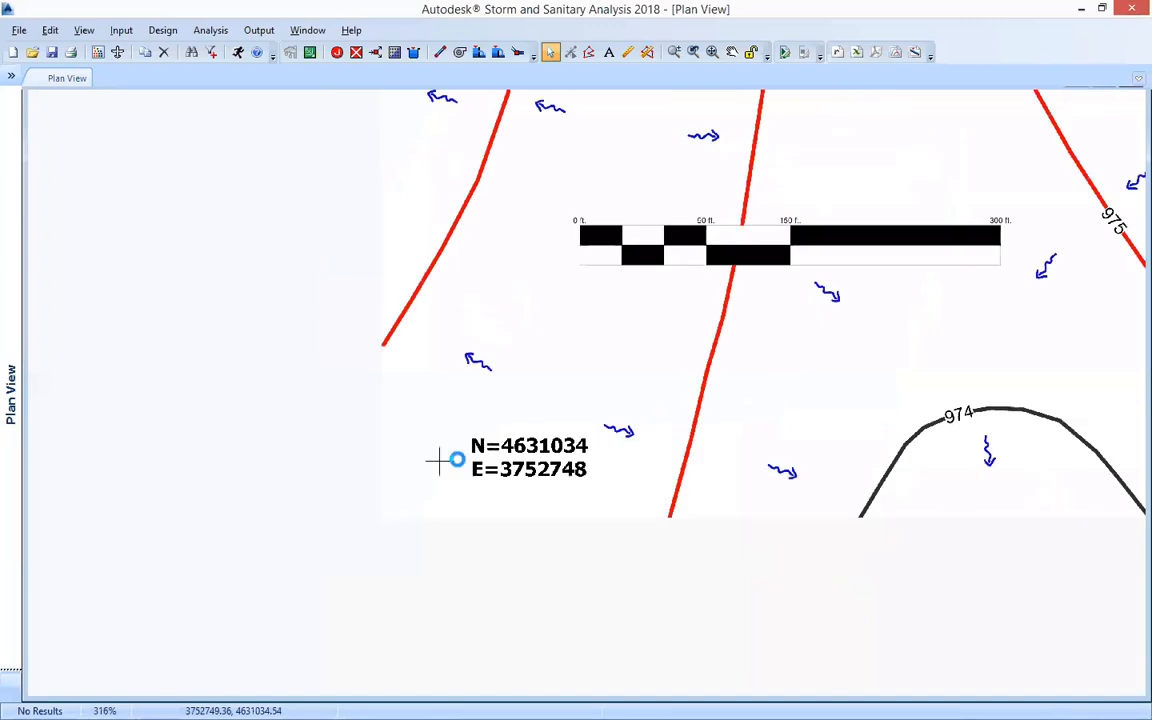
scroll(457, 459, down, 3)
drag(708, 292, 481, 509)
drag(645, 370, 541, 446)
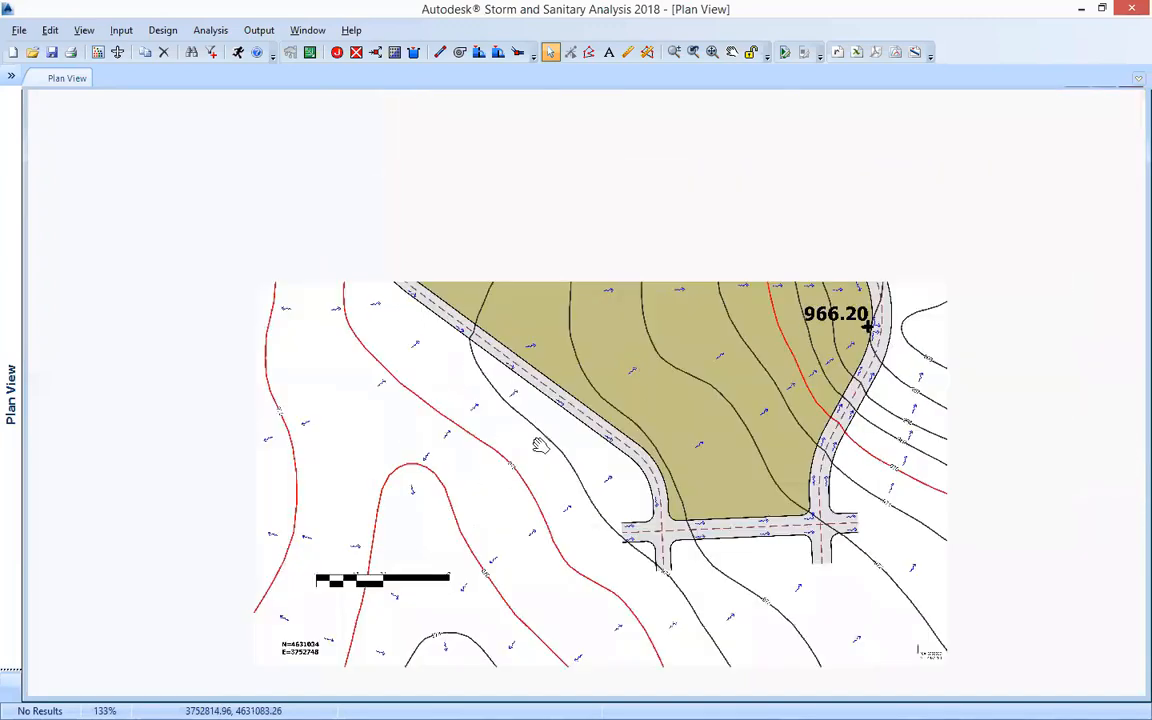
scroll(547, 437, down, 1)
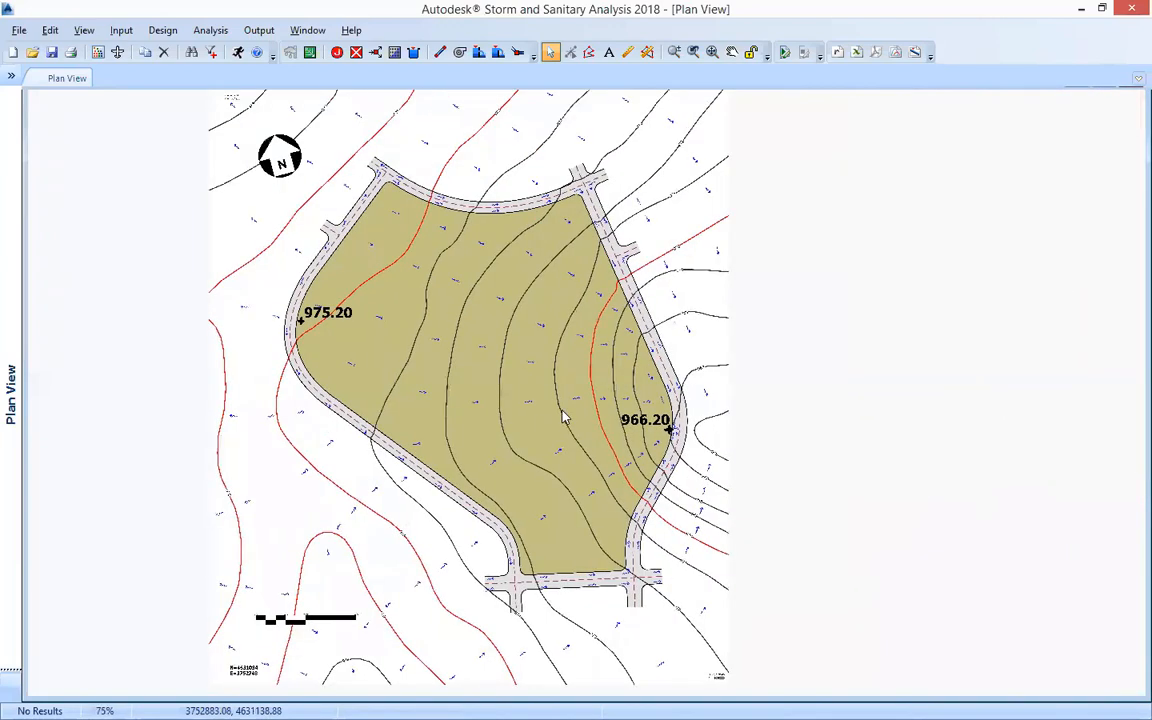
scroll(562, 408, up, 1)
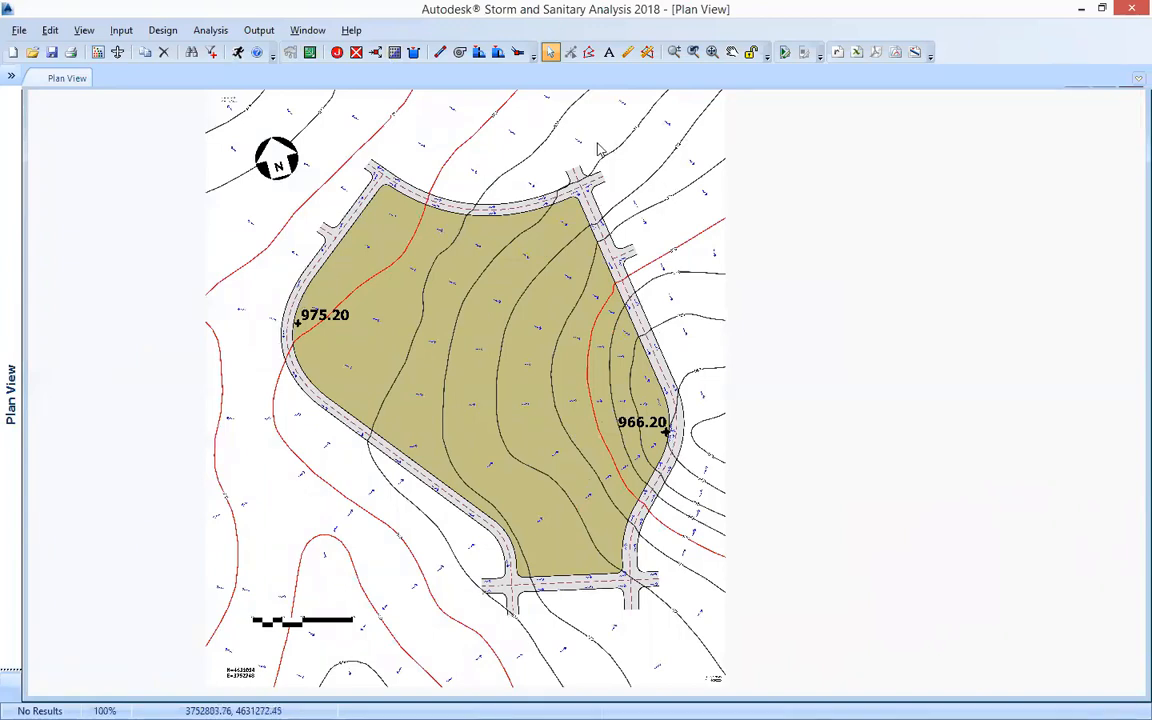
Step: Open the project options, try the US Units system, and return to Metric Units with CMS as the flow units
click(121, 30)
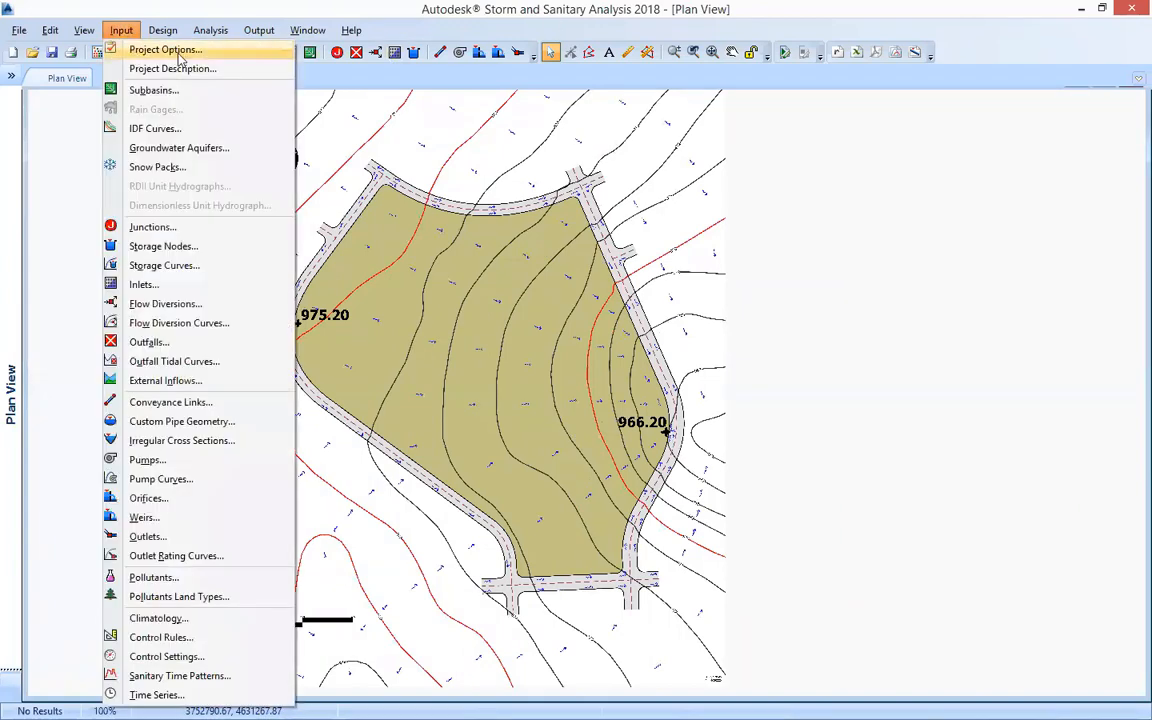
click(232, 58)
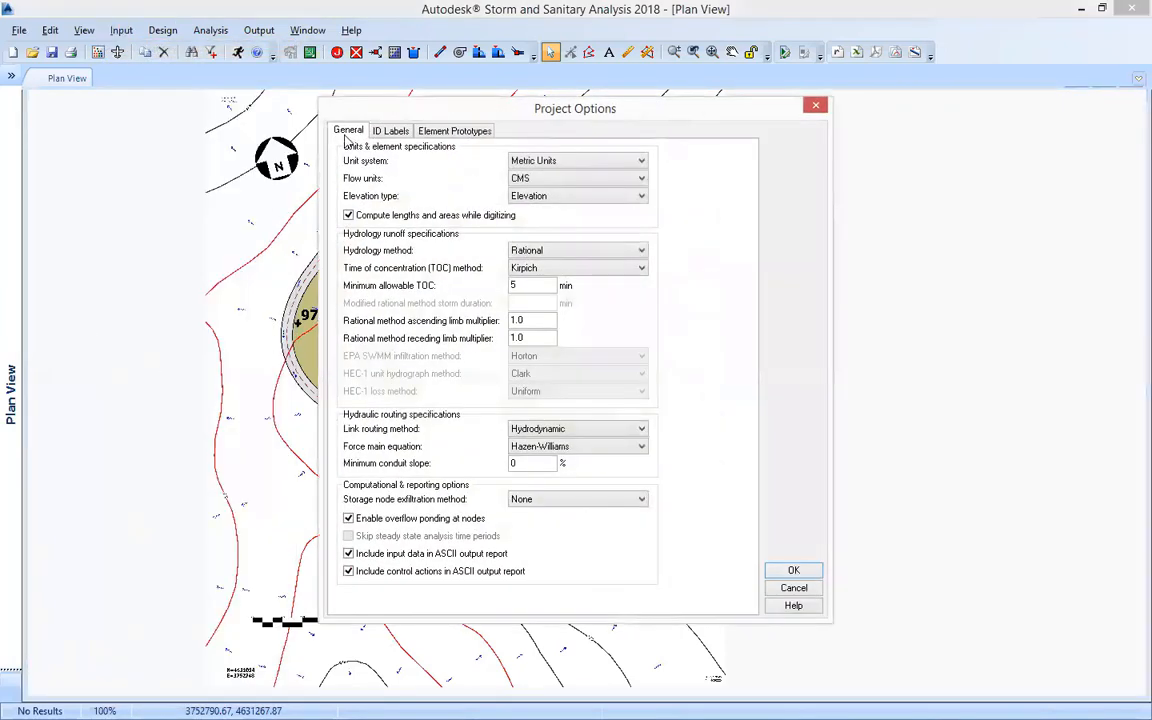
click(596, 164)
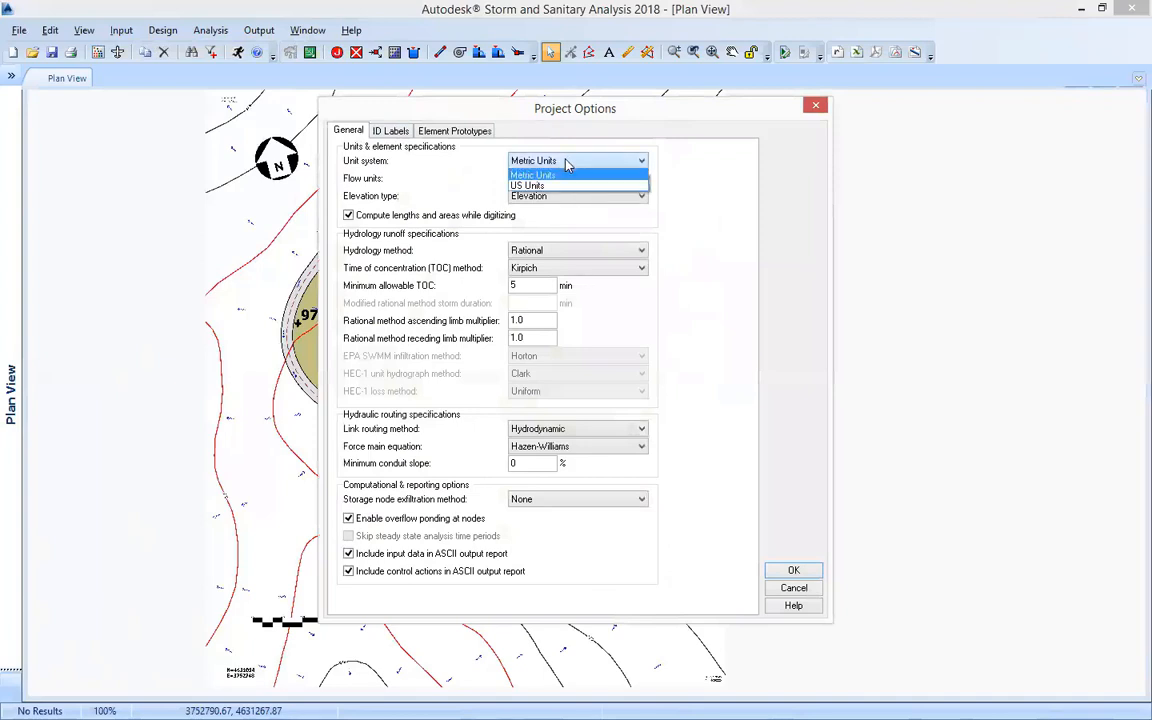
click(555, 186)
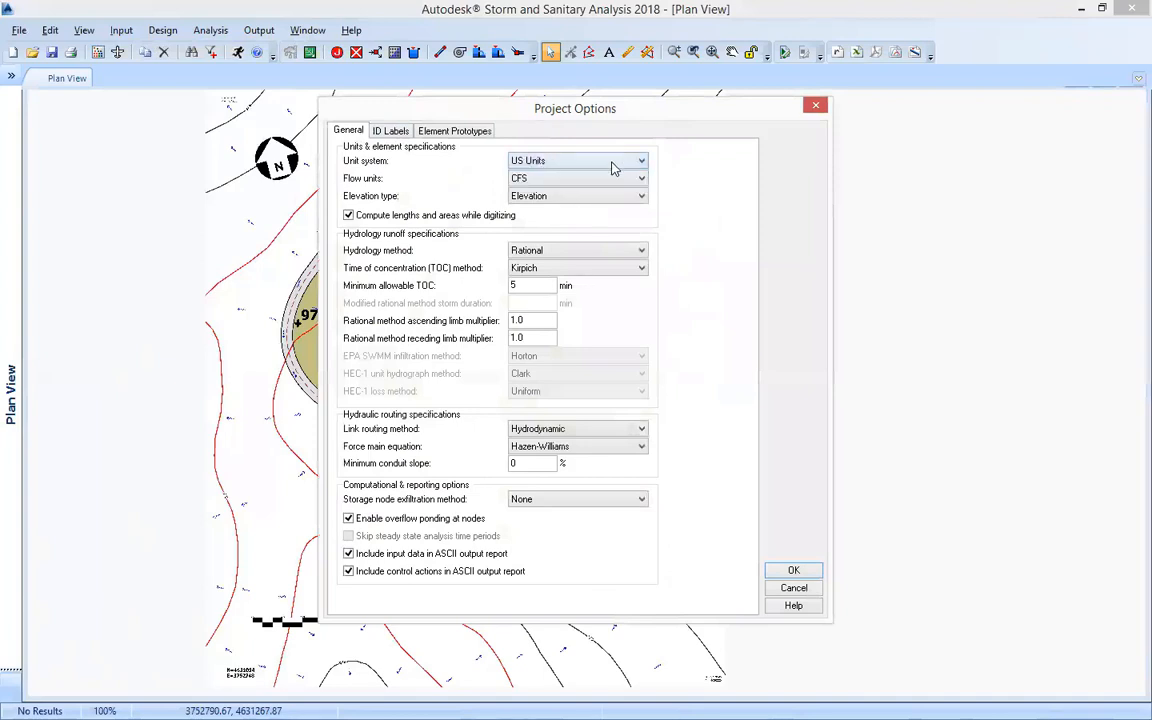
click(572, 164)
click(576, 176)
click(566, 180)
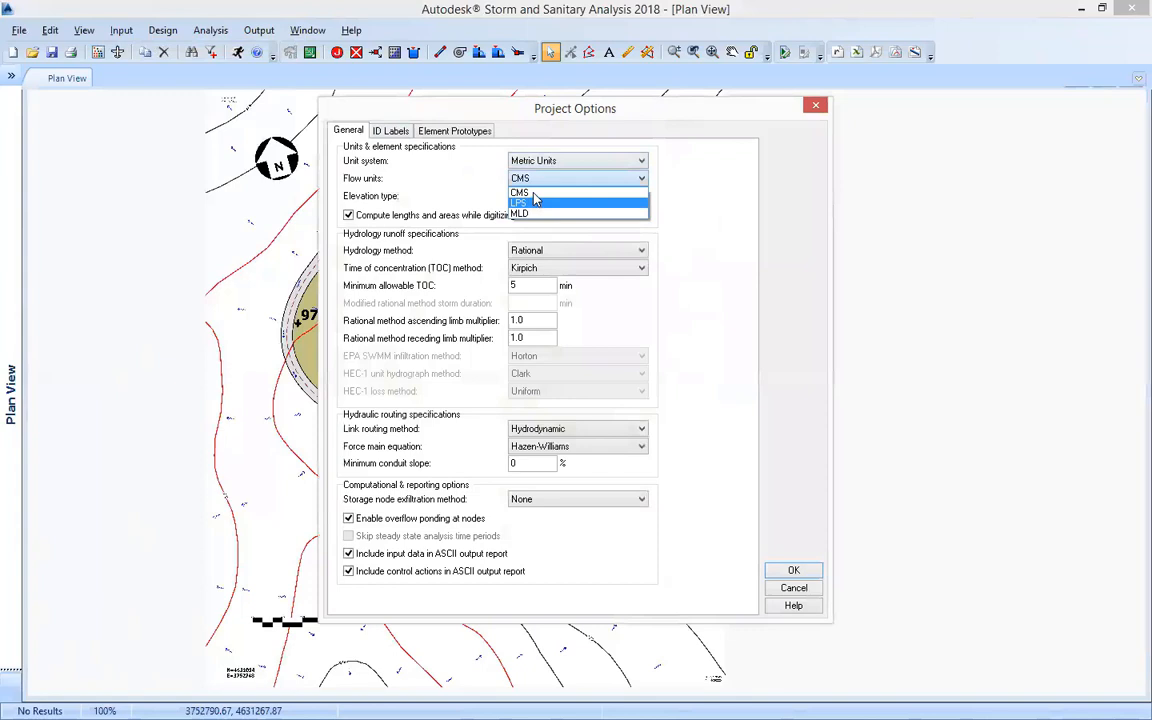
click(539, 195)
click(541, 182)
click(537, 196)
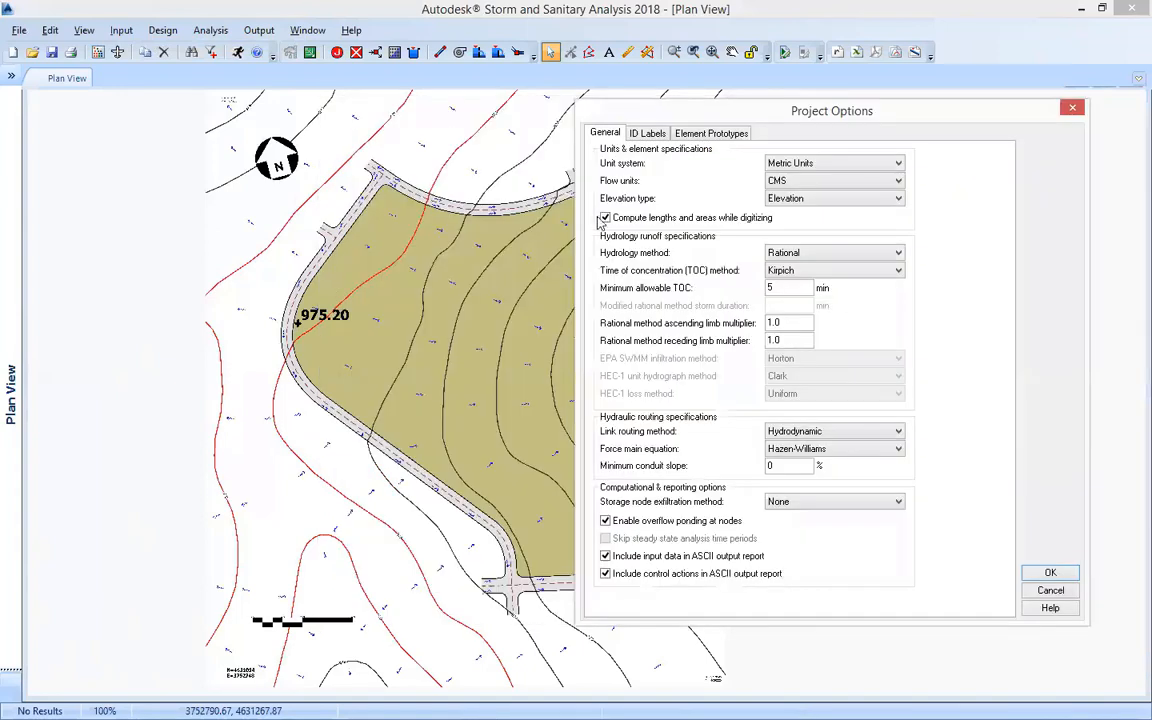
Step: Turn off computing lengths and areas while digitizing and close the project options
click(605, 218)
click(606, 219)
click(606, 219)
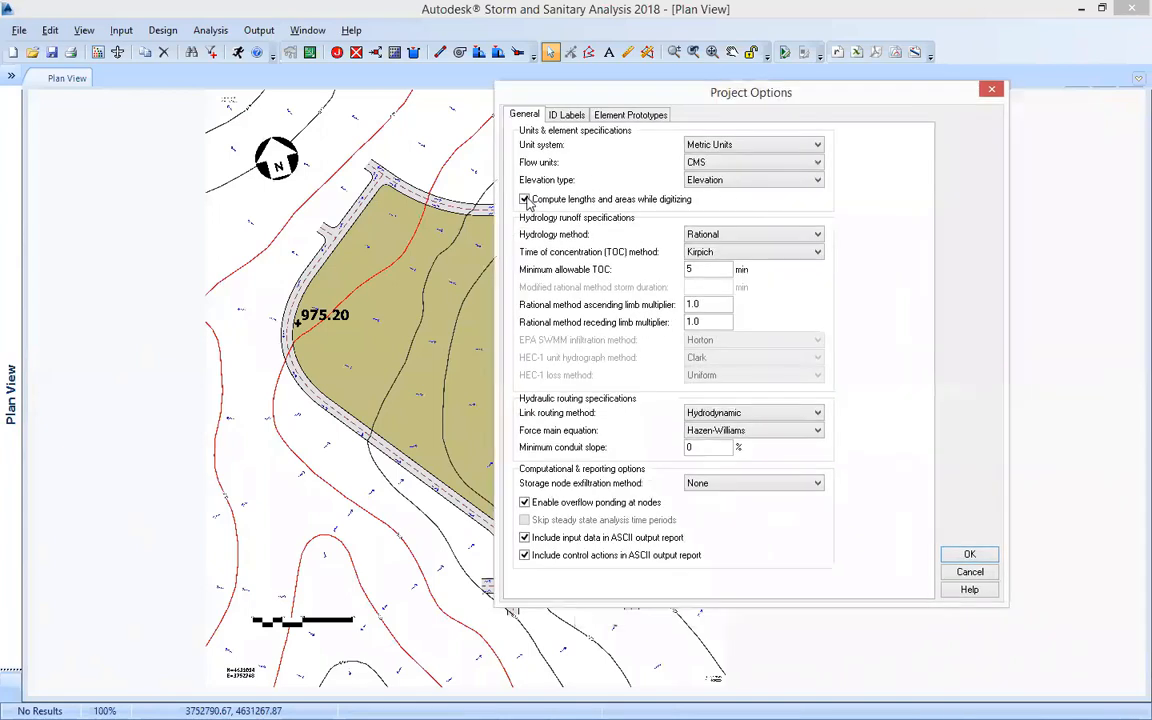
click(560, 199)
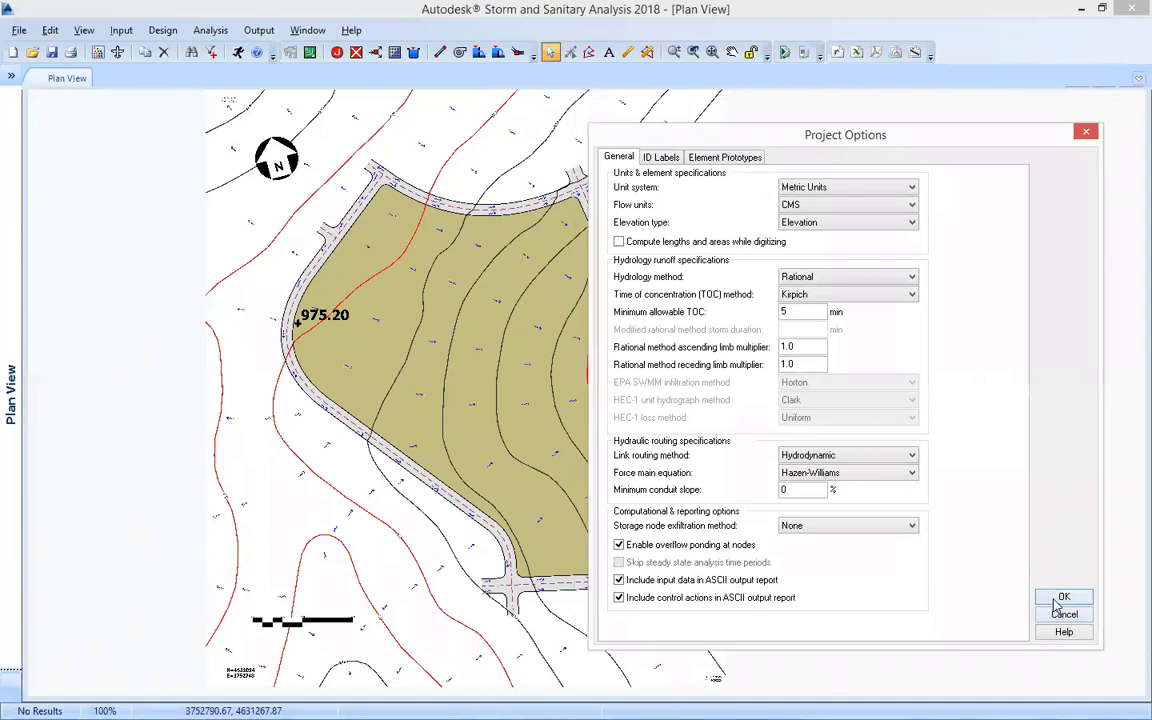
click(1061, 598)
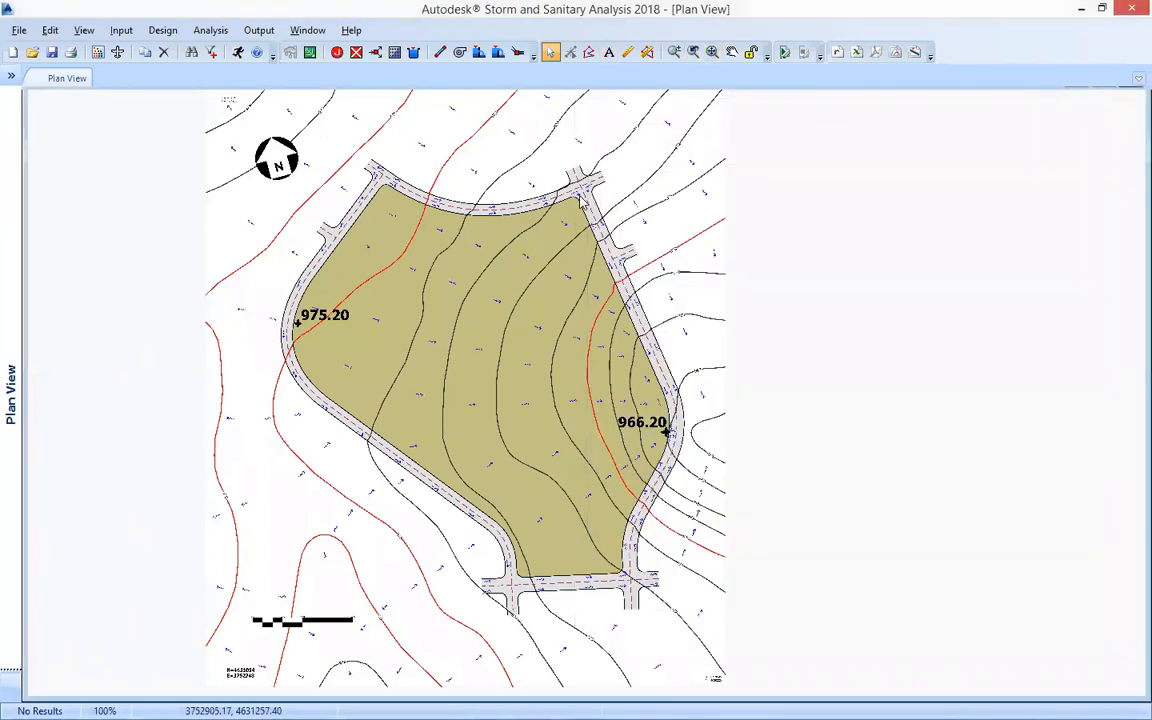
Step: Measure the width of the north road stub at the intersection by the site's northeast corner
scroll(578, 200, up, 2)
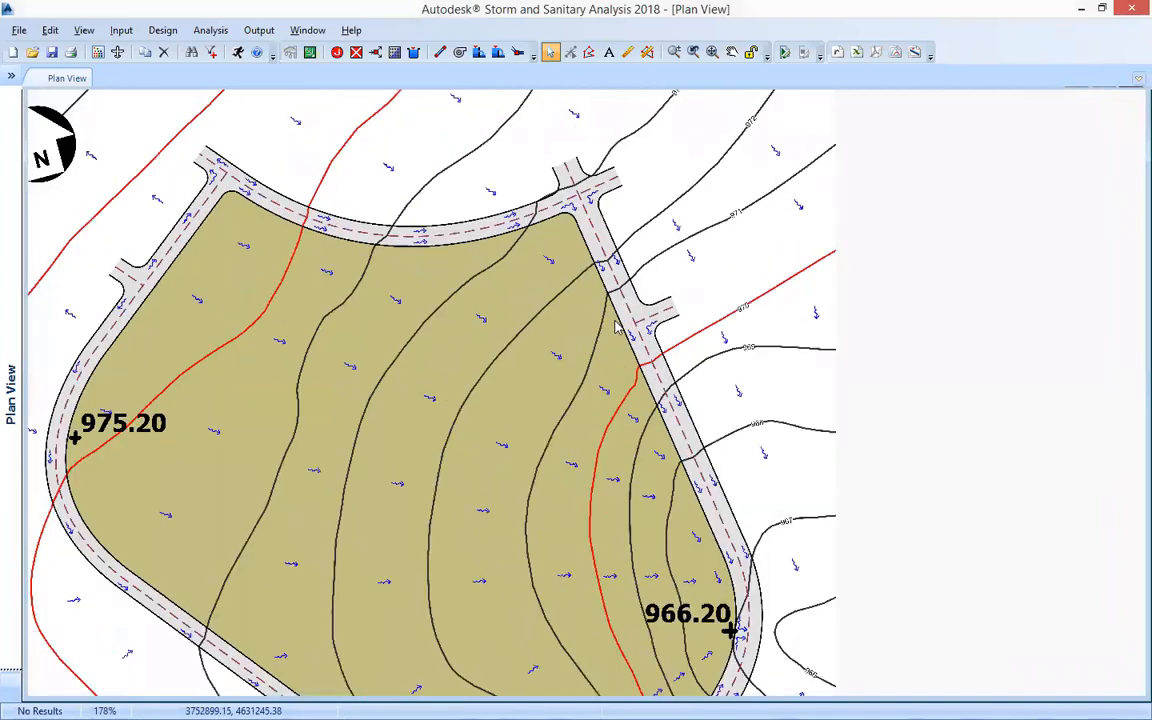
scroll(624, 321, up, 3)
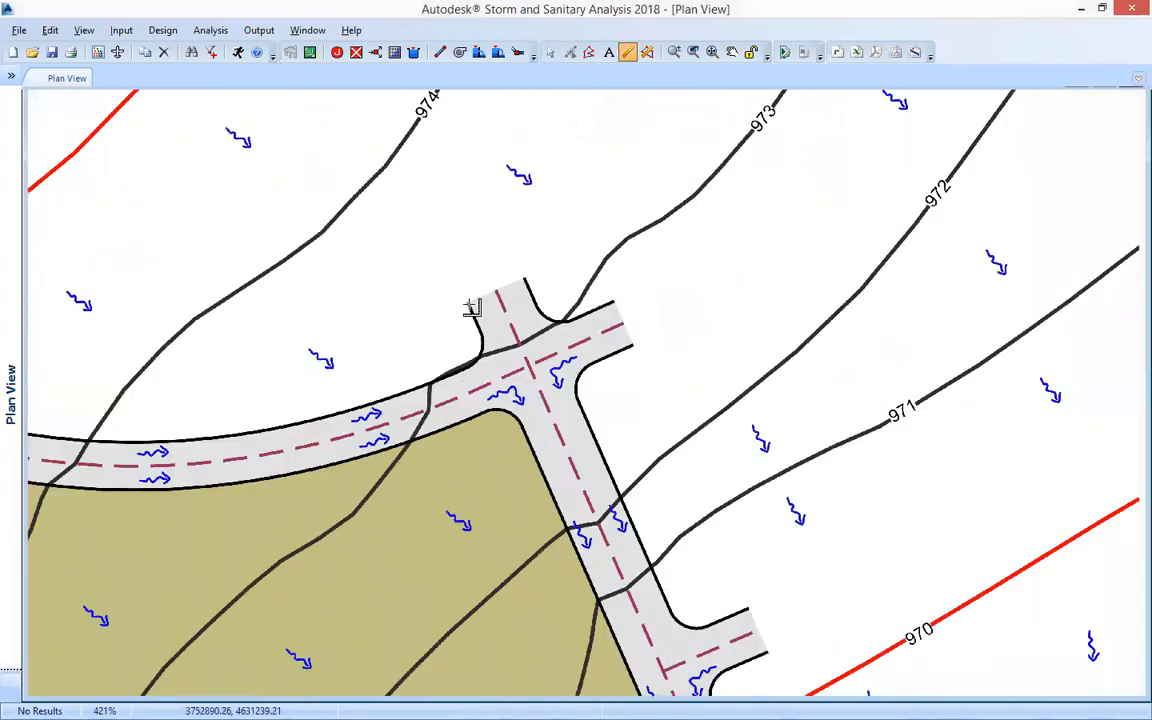
right_click(510, 321)
click(627, 52)
click(469, 305)
click(524, 279)
right_click(524, 279)
click(557, 316)
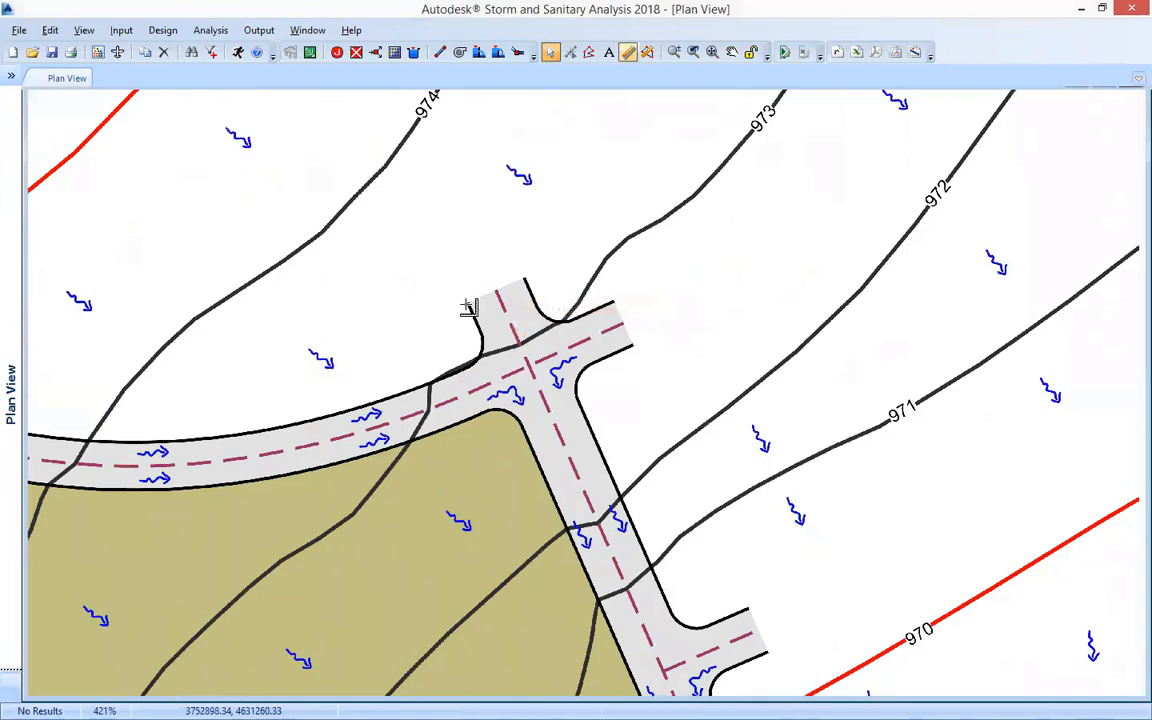
click(524, 279)
right_click(525, 279)
click(539, 290)
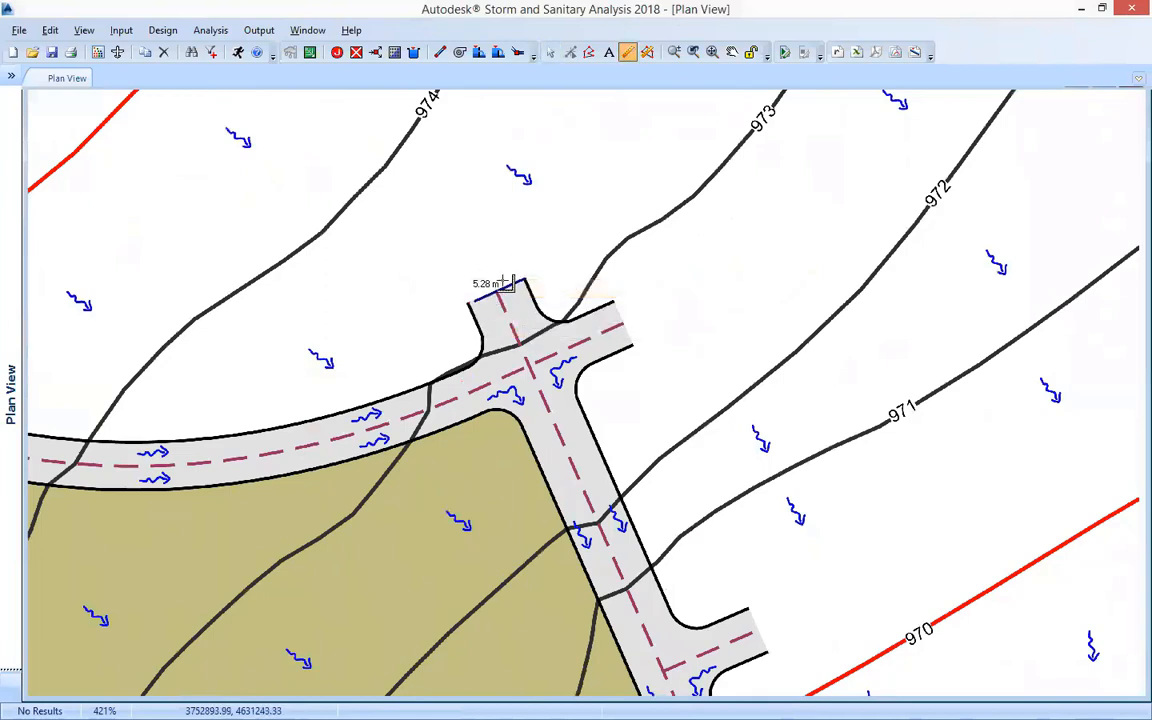
click(508, 262)
Step: Reopen the project options, with lengths and areas computed while digitizing, and choose Rational as the hydrology method
click(120, 30)
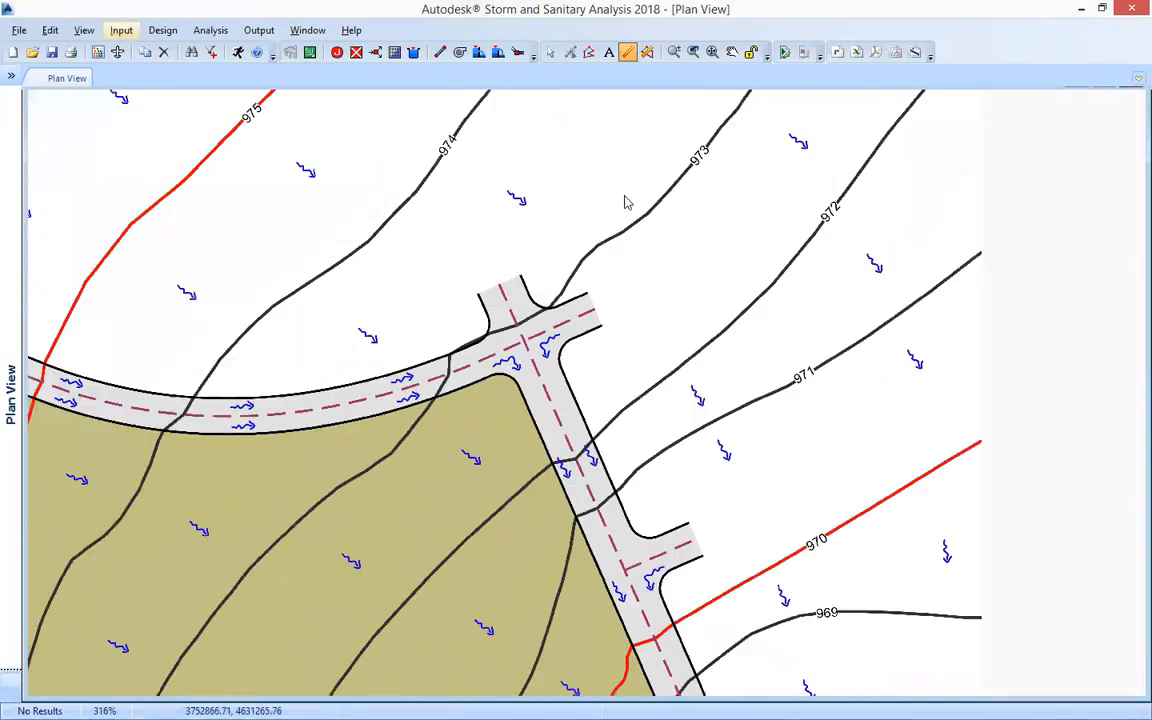
click(146, 49)
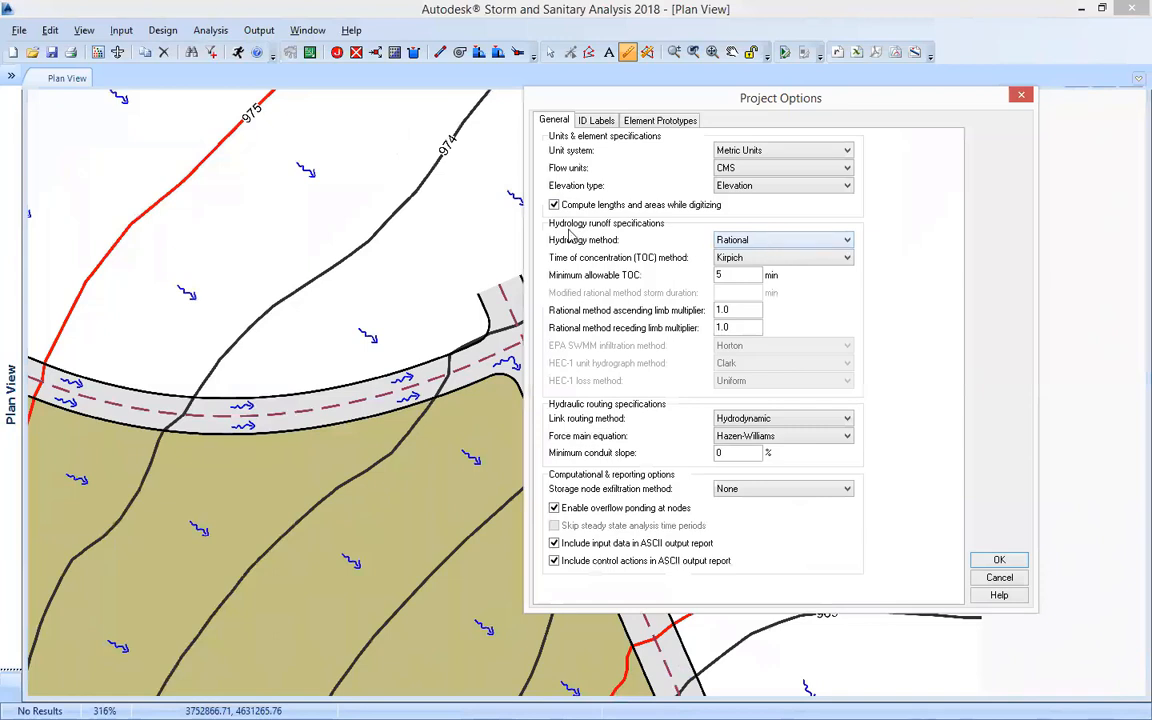
click(758, 244)
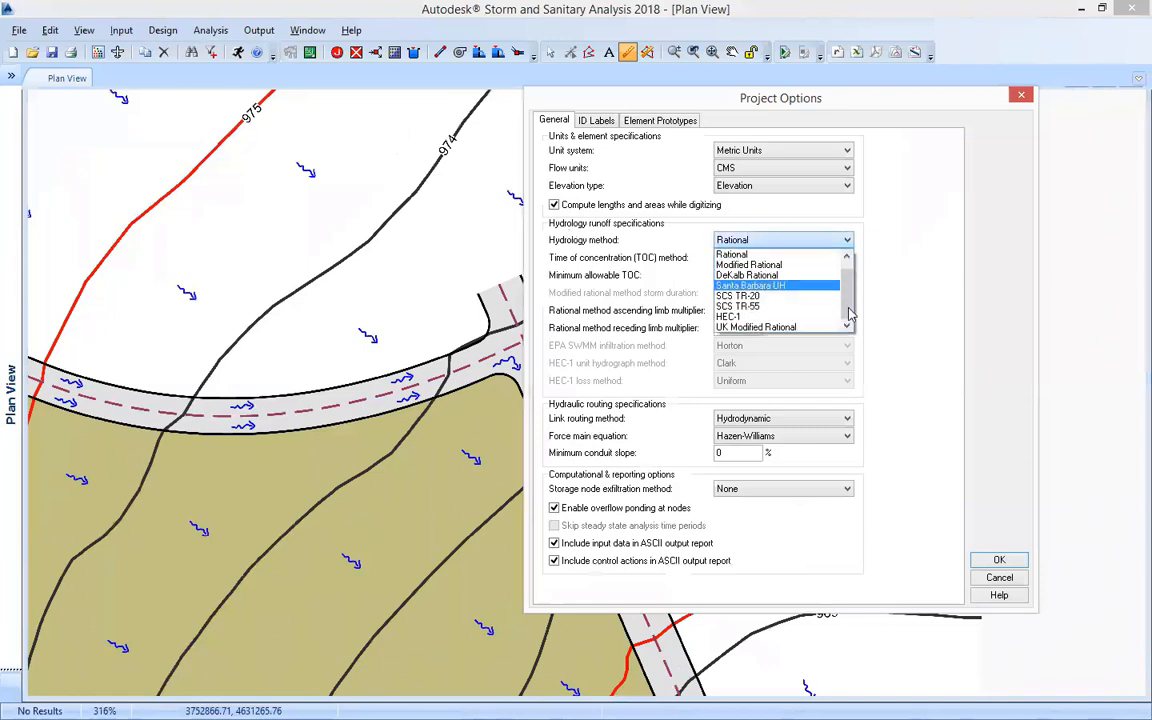
scroll(846, 278, up, 1)
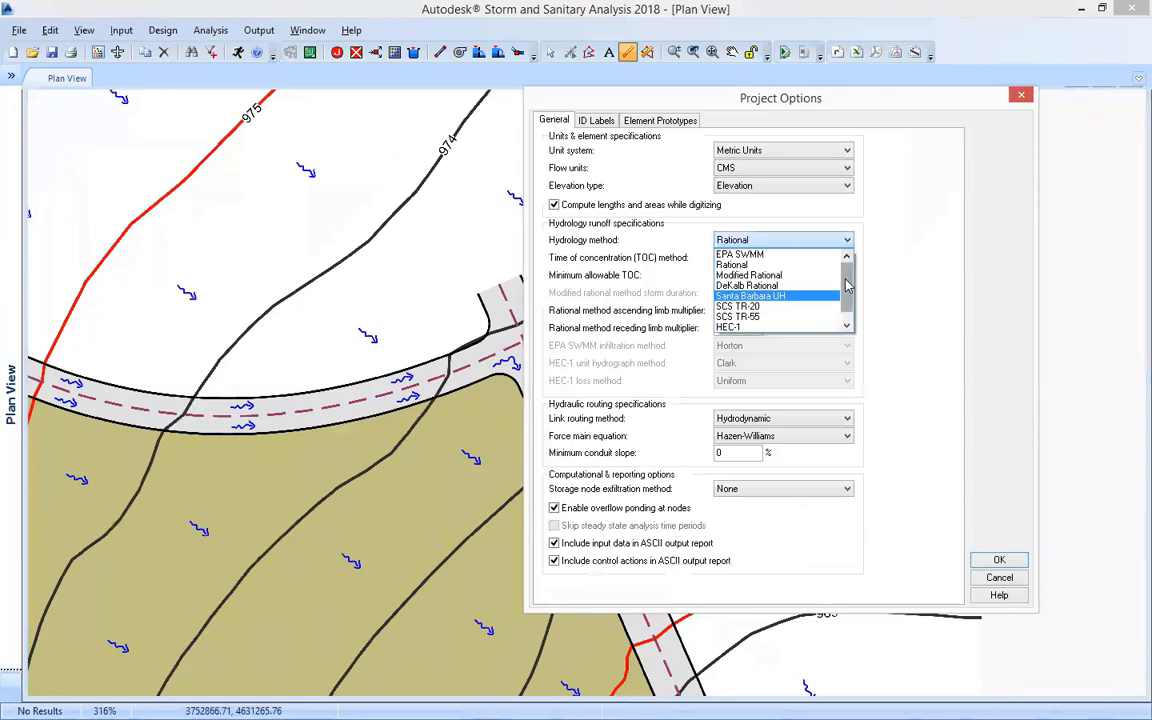
drag(843, 302, 843, 314)
click(764, 254)
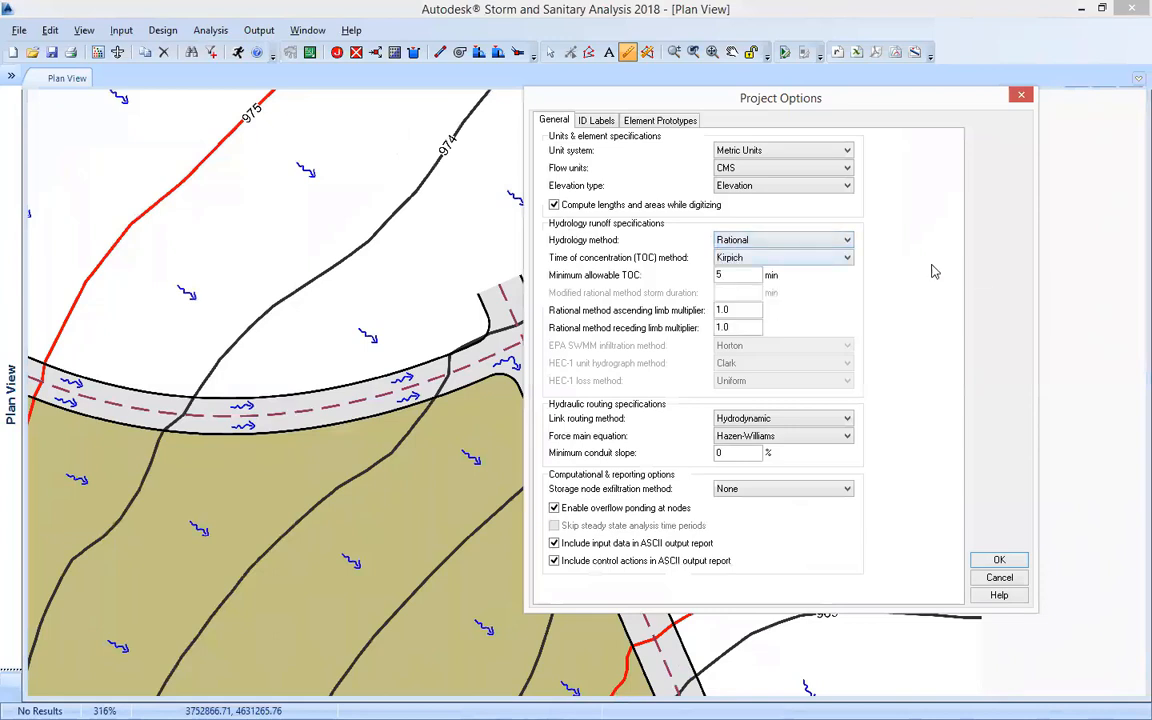
Step: Keep Kirpich as the time of concentration method with a minimum allowable TOC of 5 min
click(794, 261)
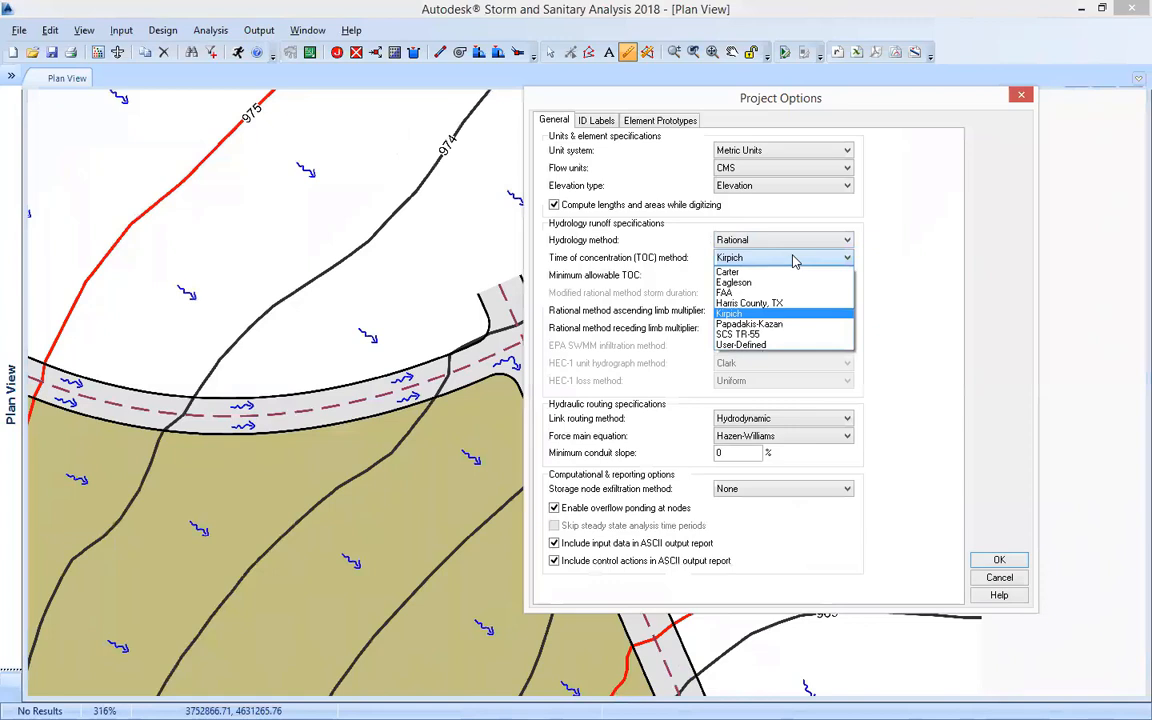
click(797, 261)
drag(712, 276, 741, 289)
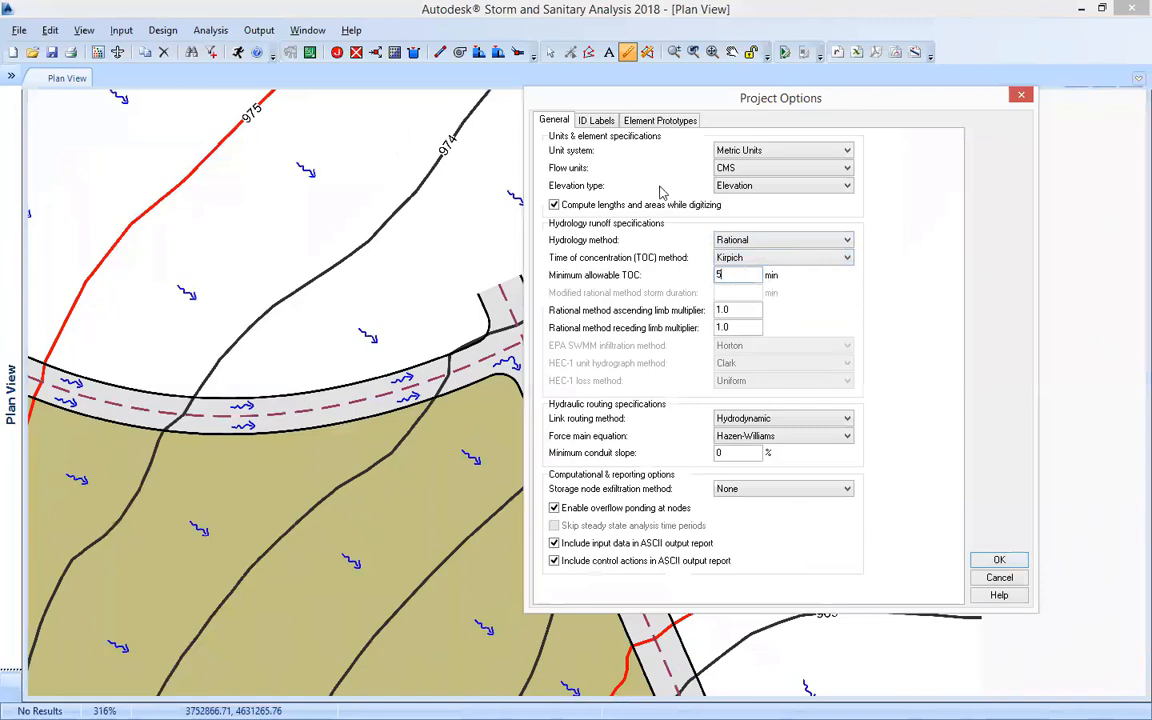
Step: Review the ID label prefixes of the element types, including subbasins, weirs and inlets
click(614, 126)
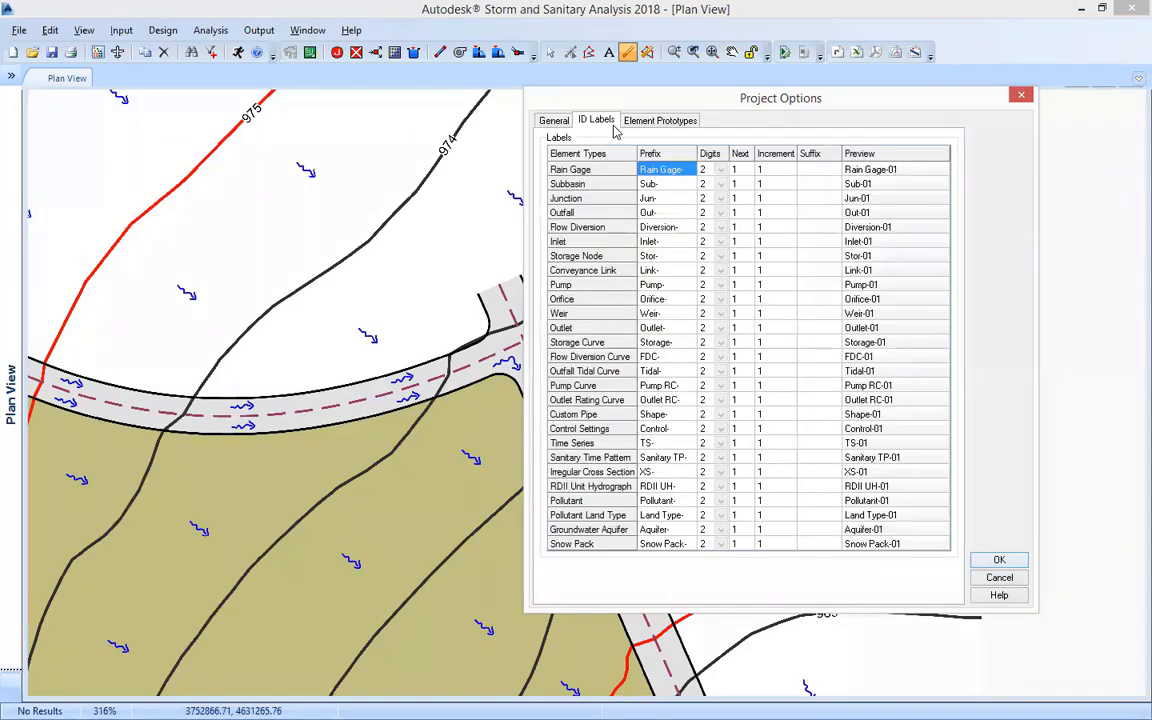
click(654, 183)
click(654, 320)
click(655, 186)
click(655, 185)
click(670, 243)
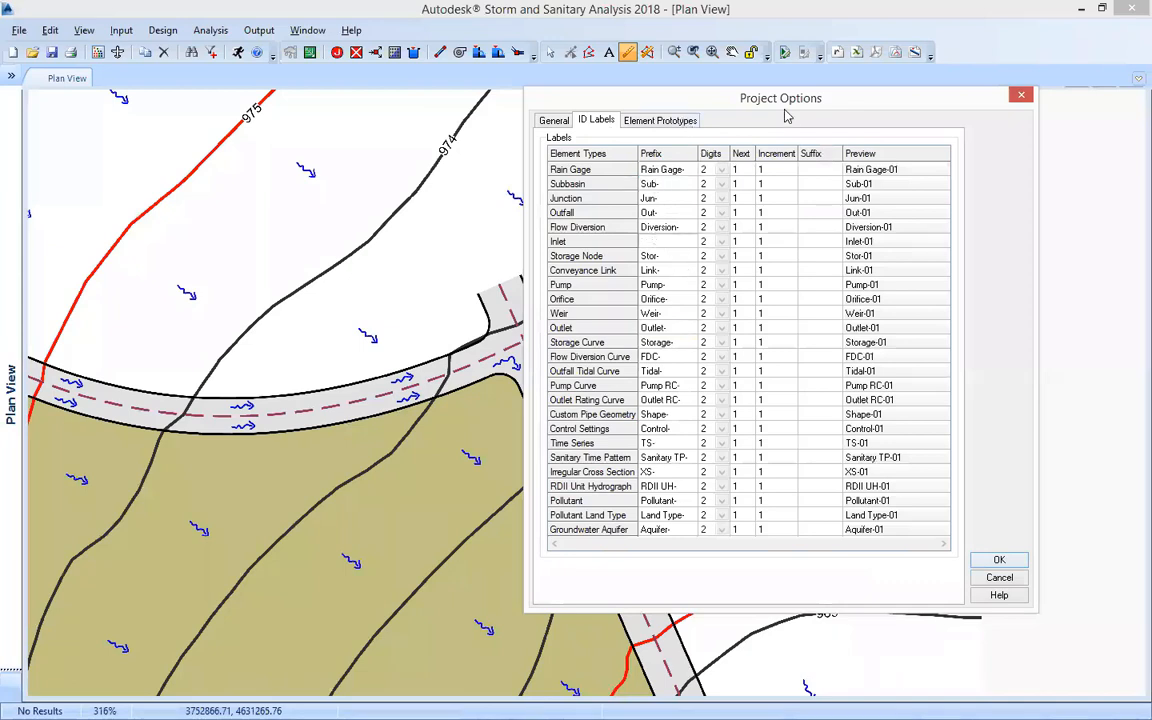
Step: Keep the subbasin defaults at hectares, 500 m flow length and 0.5% average slope in the element prototypes, and accept the project options
click(660, 120)
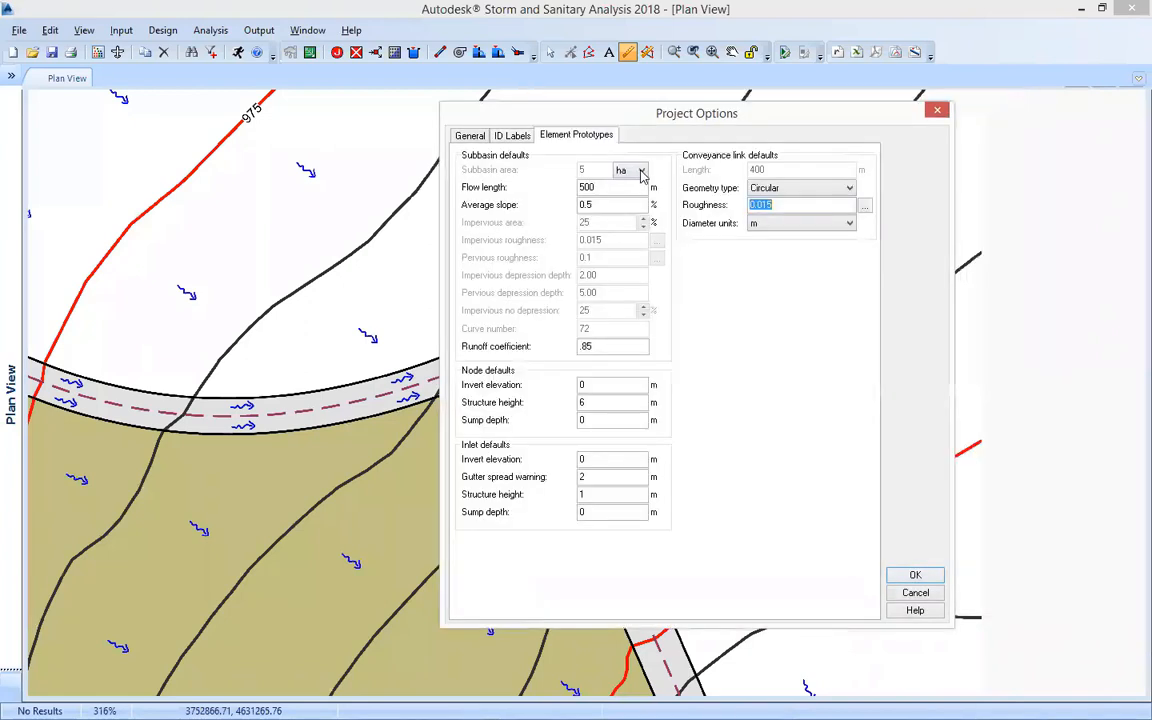
click(643, 172)
click(641, 173)
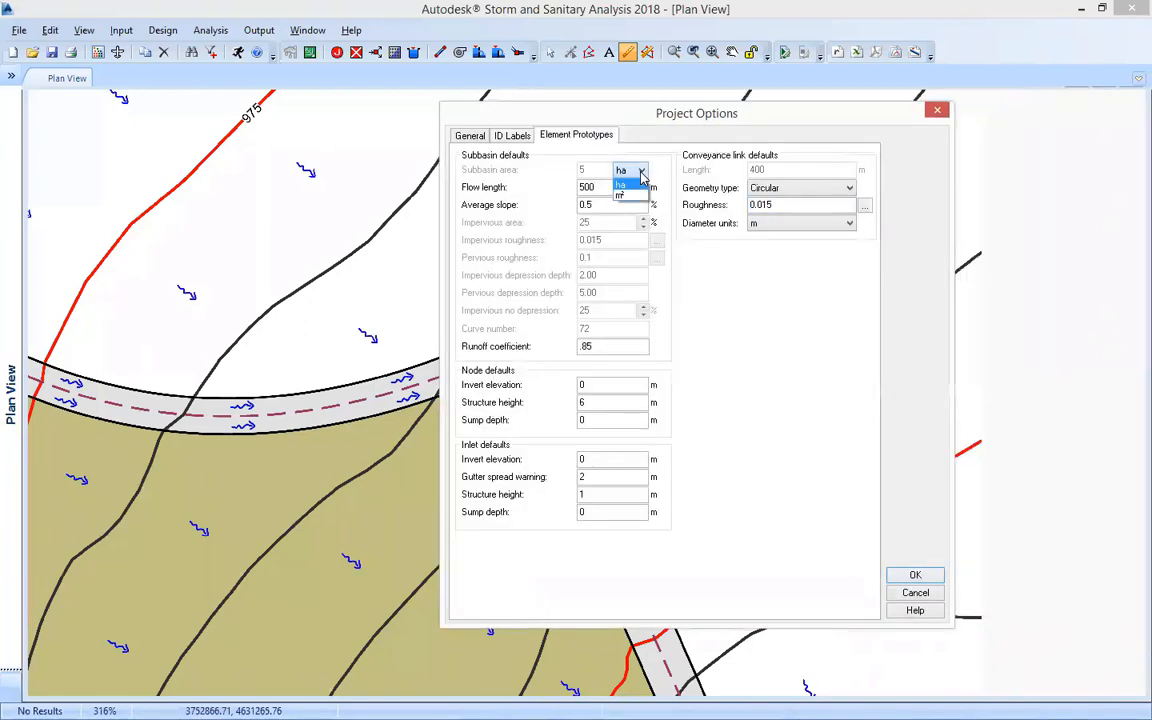
click(643, 175)
click(636, 188)
click(642, 172)
click(642, 183)
drag(506, 182, 404, 191)
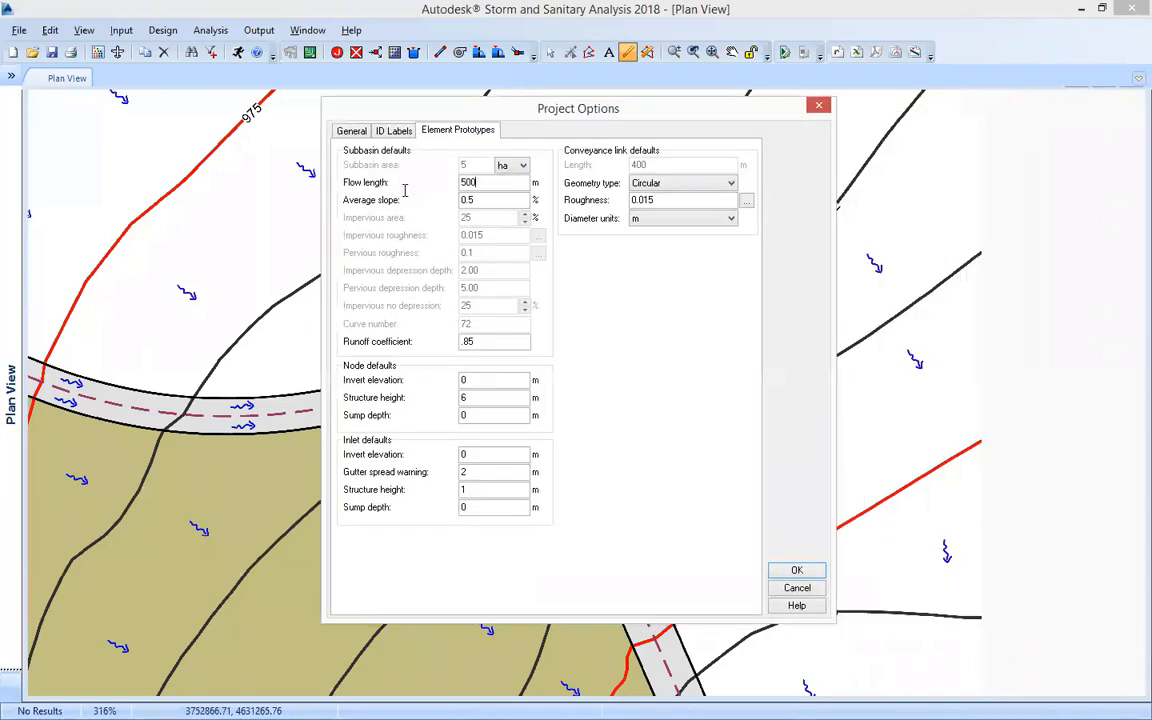
click(514, 201)
click(812, 572)
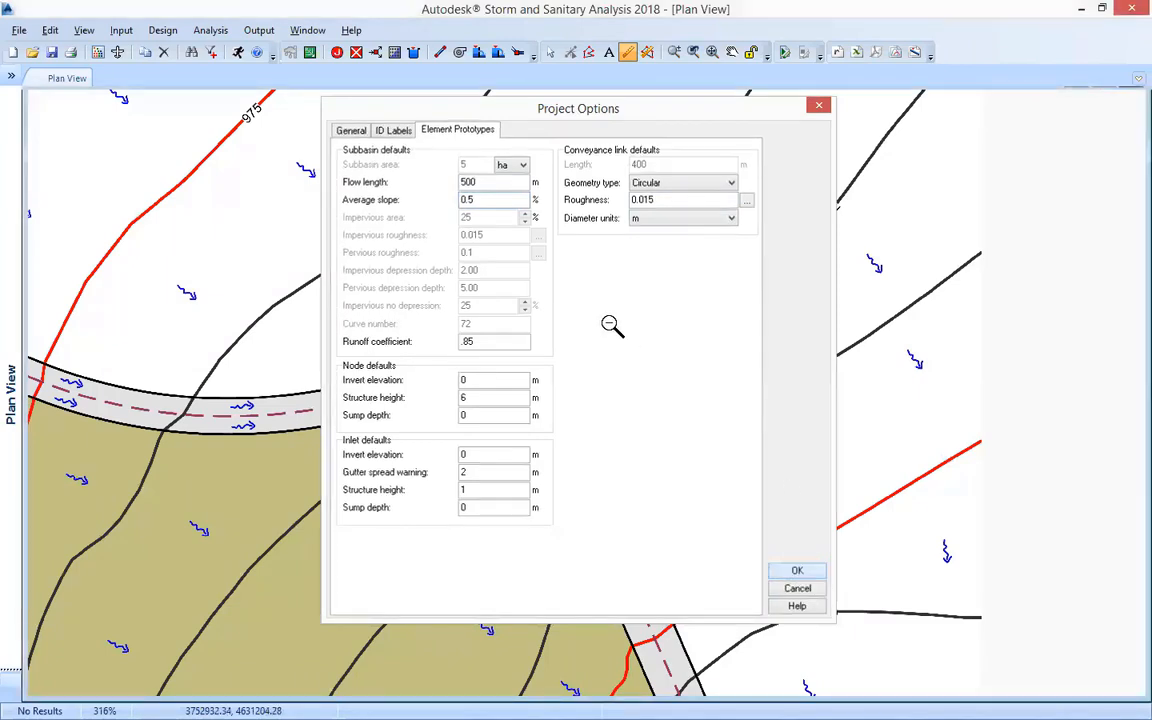
Step: Leave the measuring command and examine the contours and flow arrows across the site from its north road to the south boundary
scroll(460, 338, down, 2)
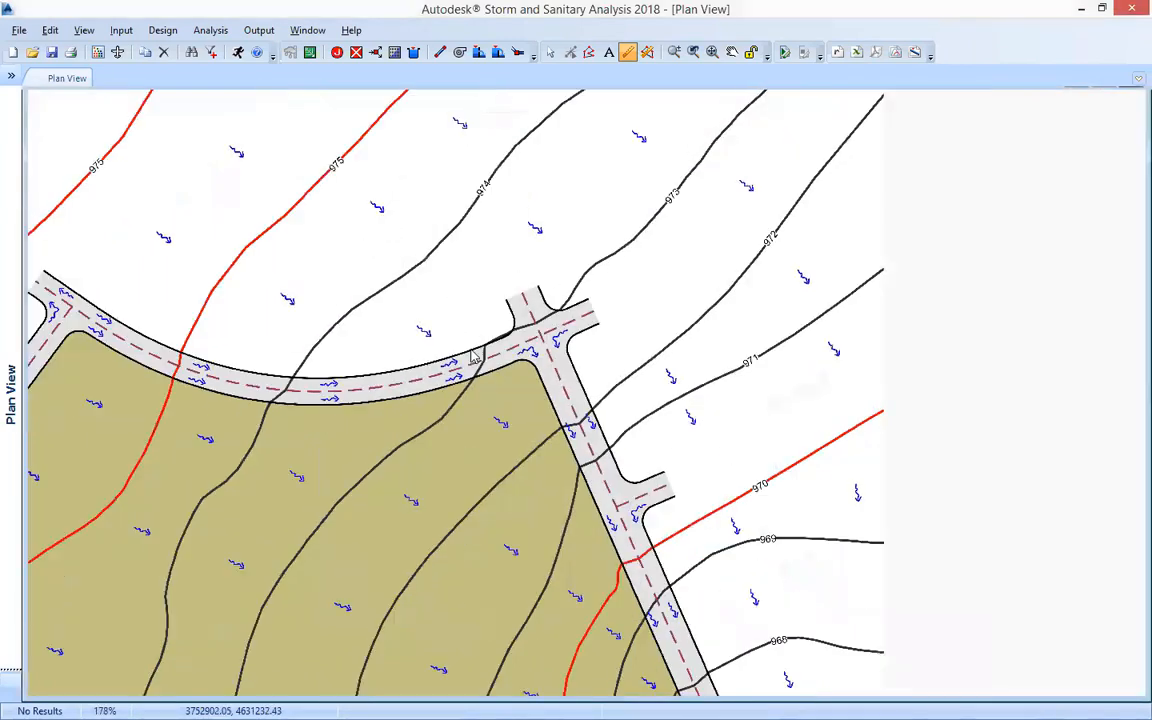
right_click(433, 315)
click(448, 424)
drag(438, 413, 443, 359)
drag(404, 468, 464, 337)
scroll(480, 250, down, 1)
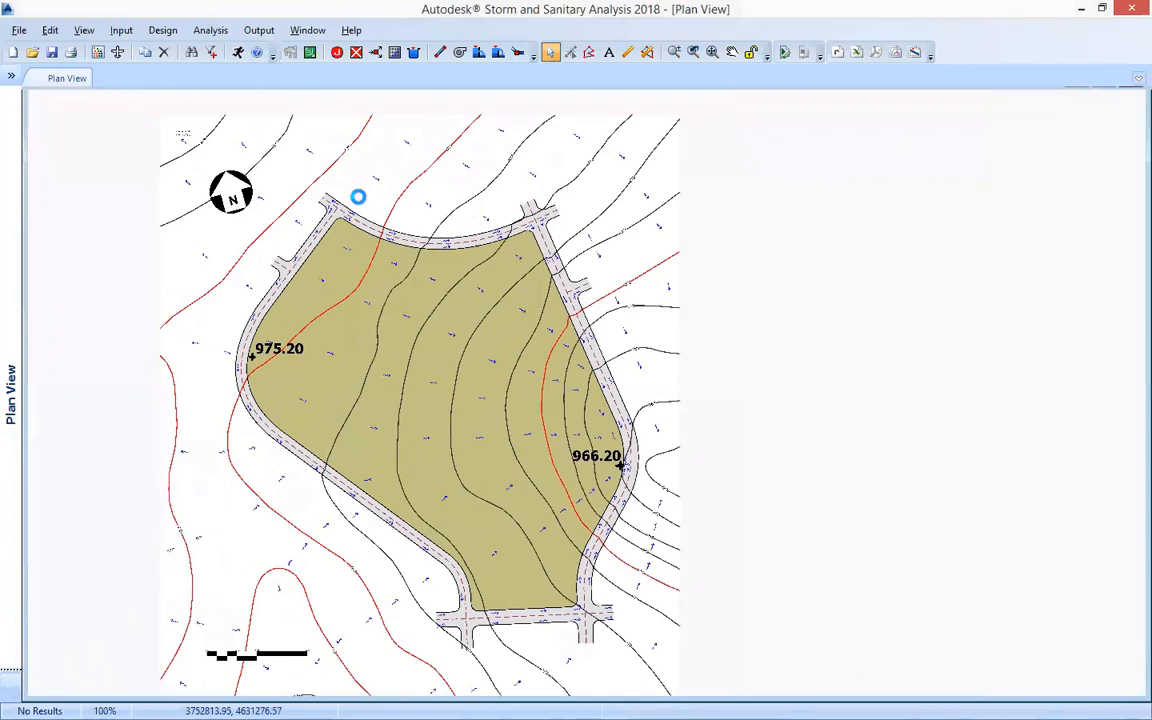
scroll(353, 200, up, 2)
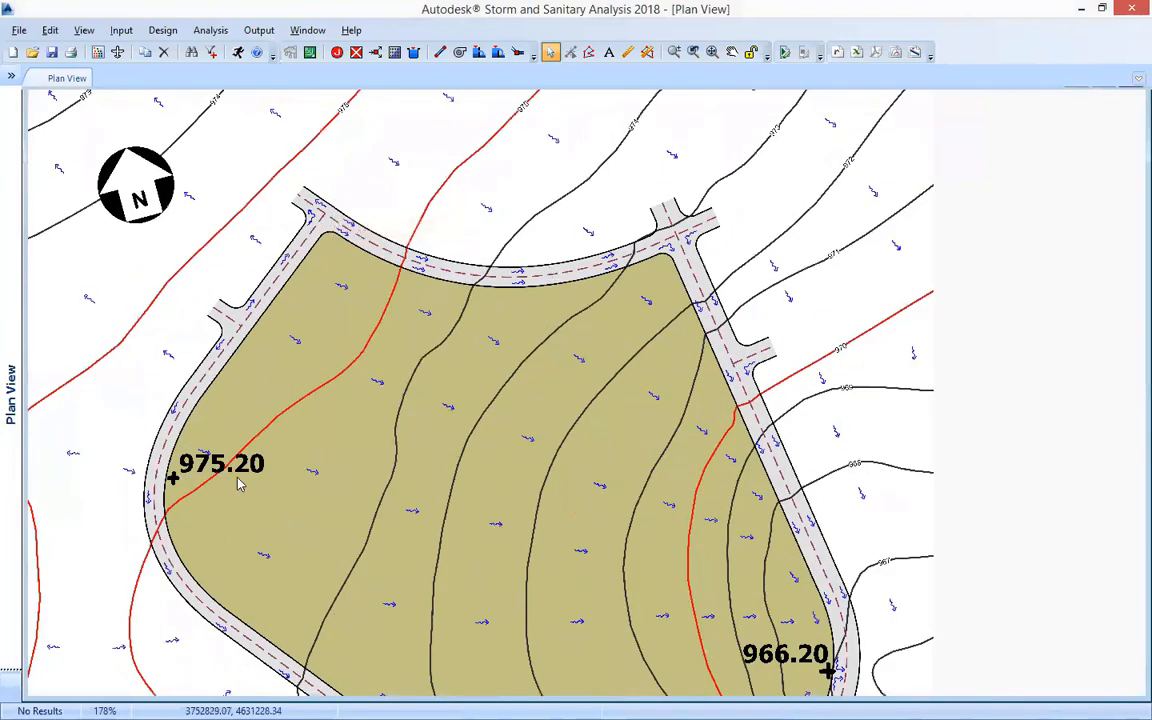
drag(326, 617, 321, 386)
drag(596, 631, 532, 573)
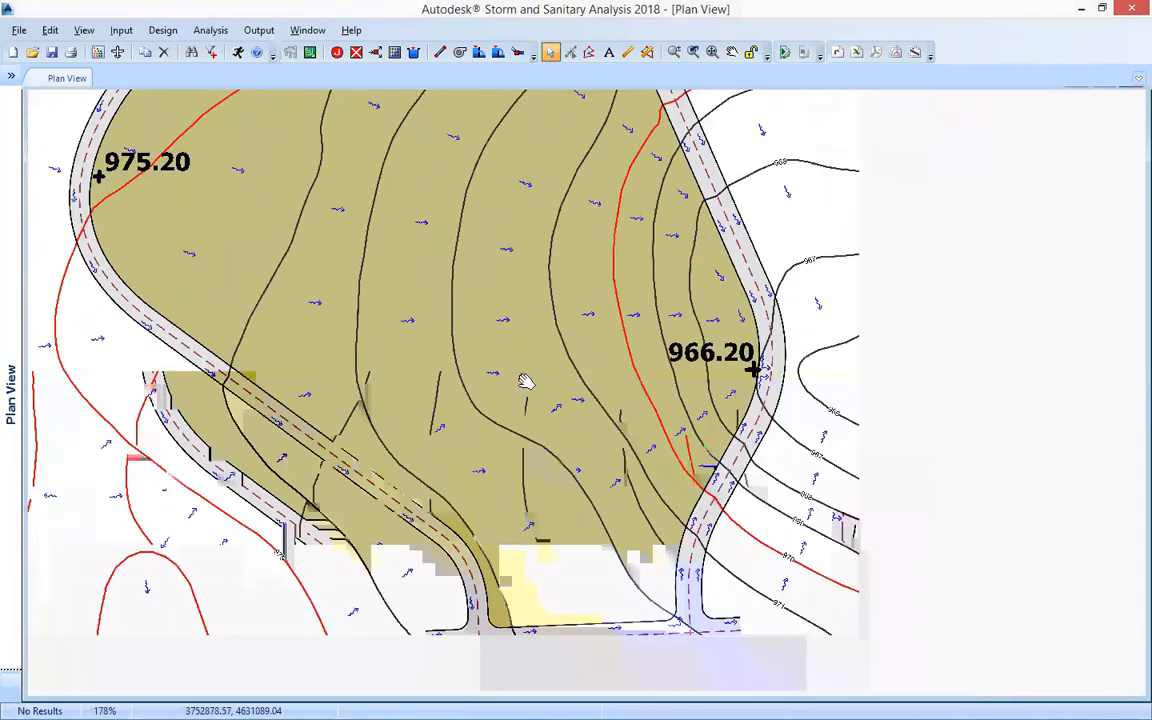
scroll(375, 115, down, 1)
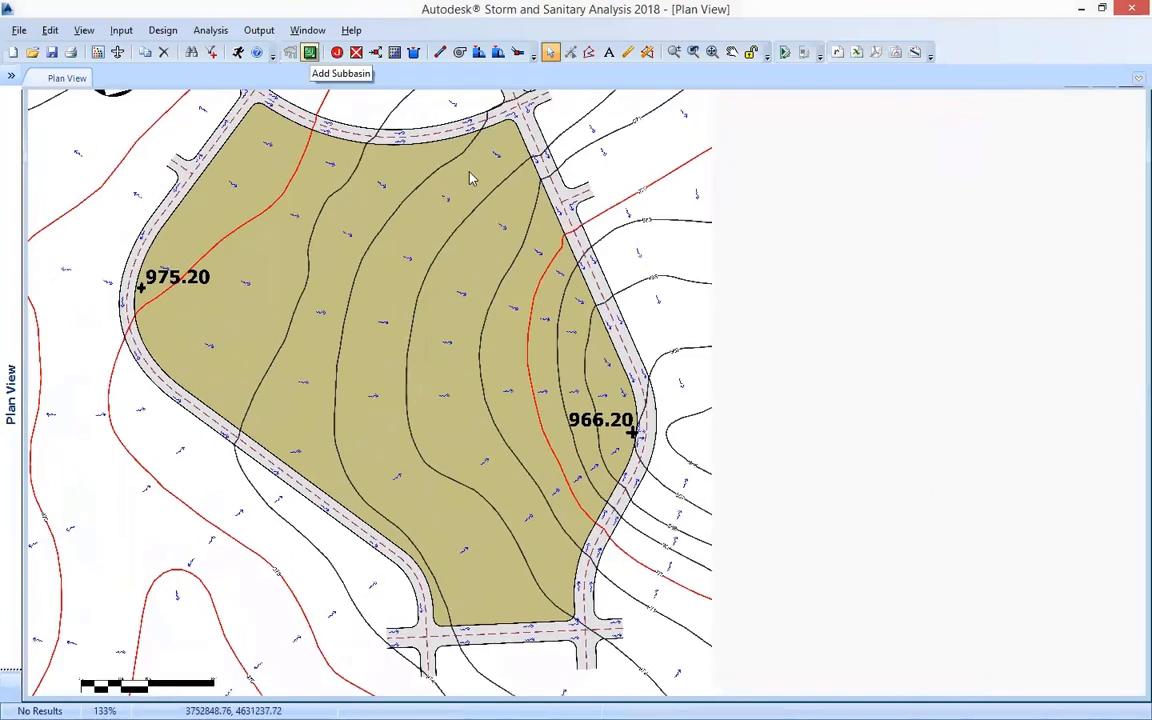
Step: Add a subbasin, starting at the site's southeast corner and tracing the boundary north along the east road
drag(472, 374, 435, 399)
scroll(447, 238, down, 1)
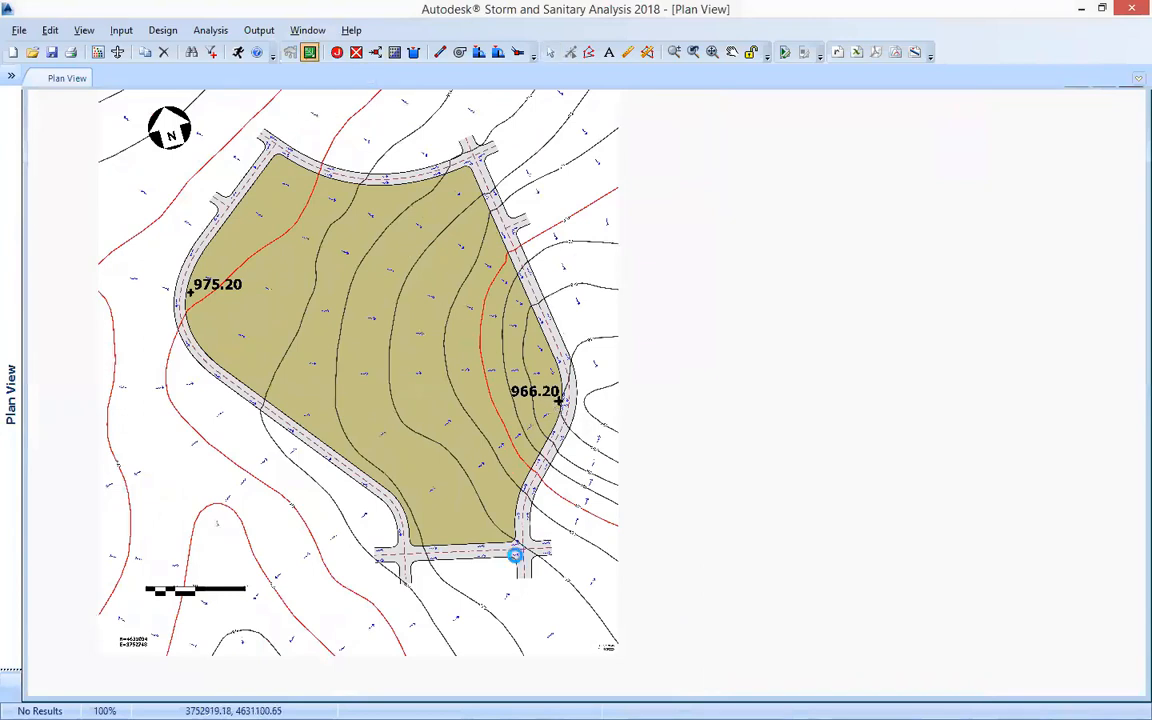
scroll(516, 546, up, 1)
right_click(517, 530)
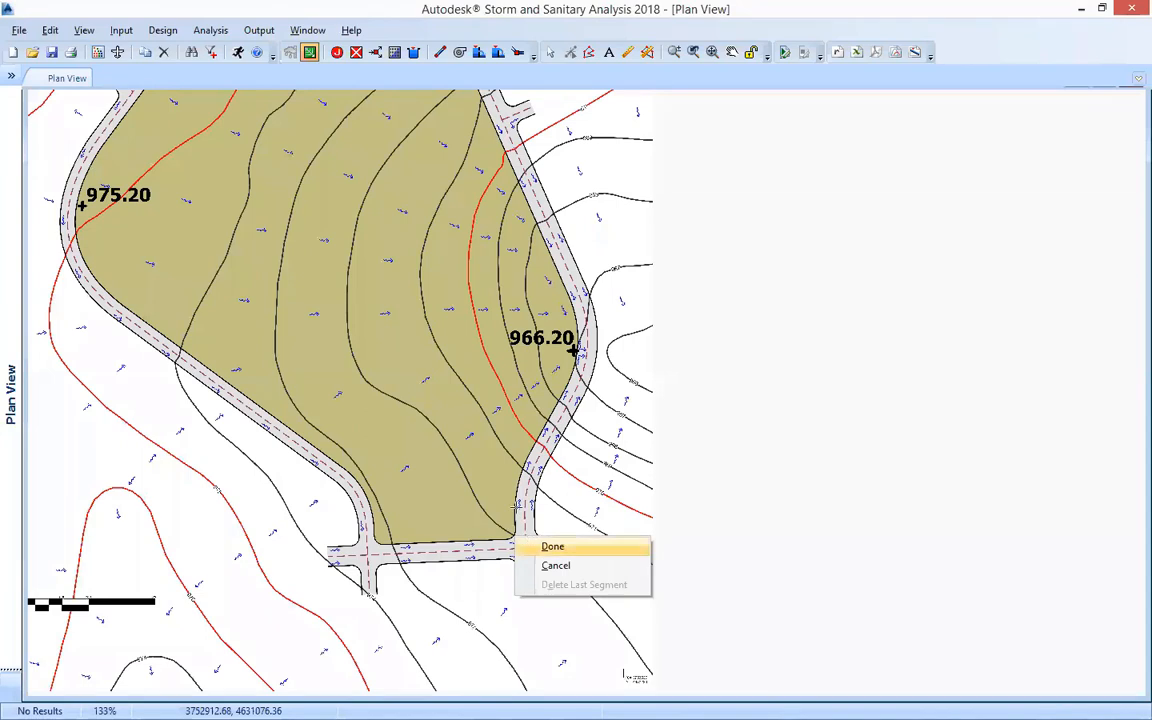
click(516, 497)
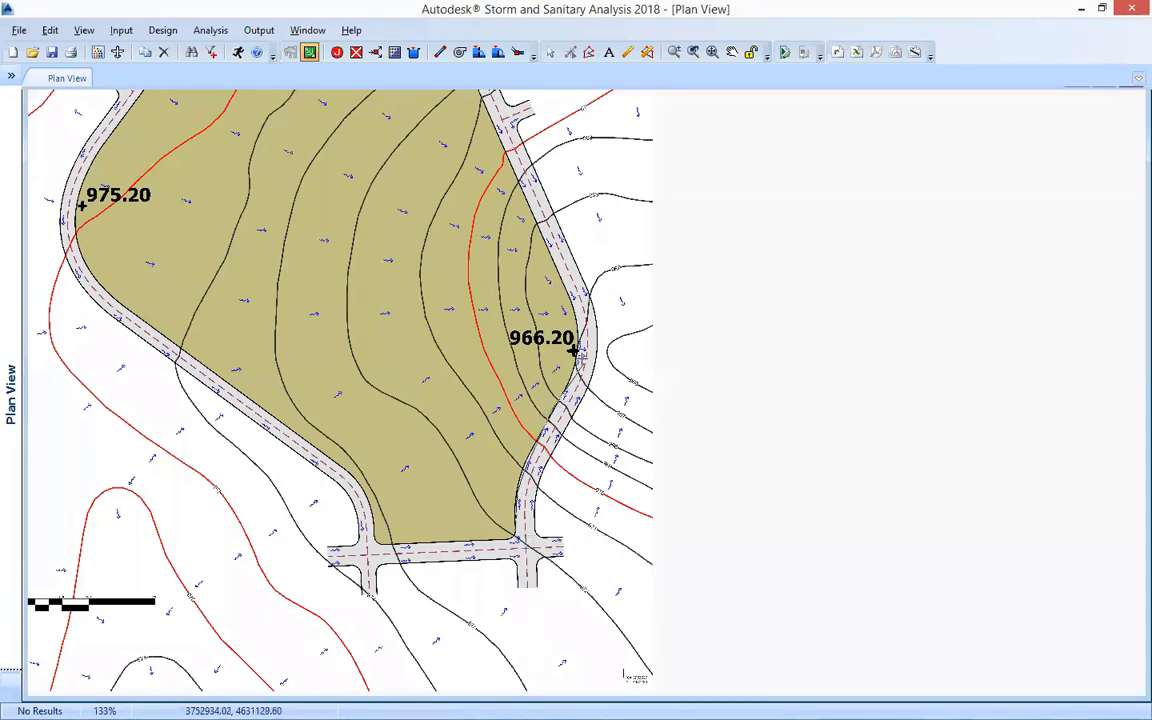
drag(576, 353, 578, 357)
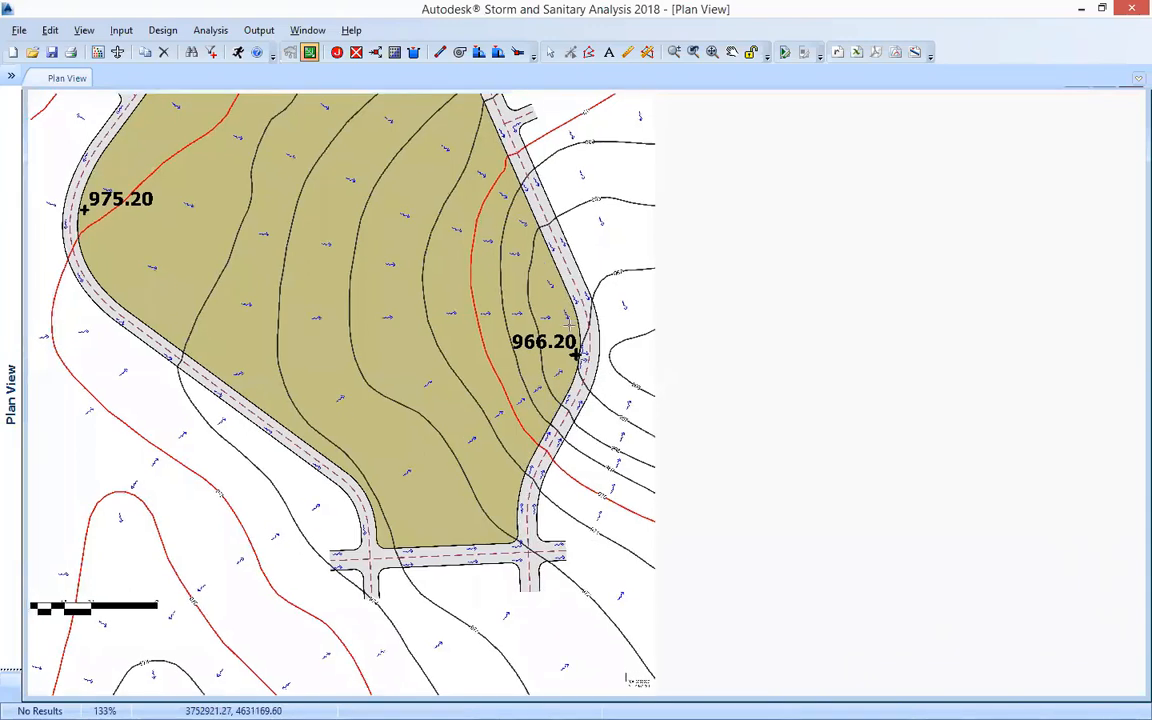
drag(546, 280, 541, 275)
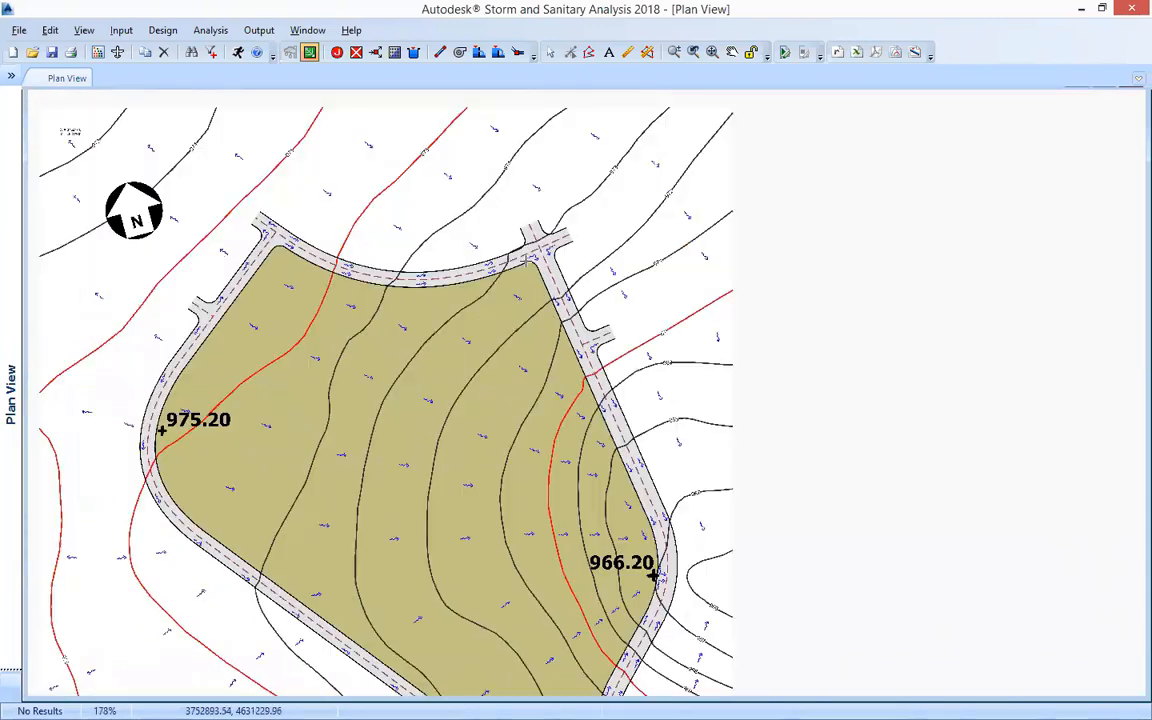
Step: Trace the rest of the site boundary along the north, west and south roads and complete the subbasin polygon
scroll(472, 236, up, 3)
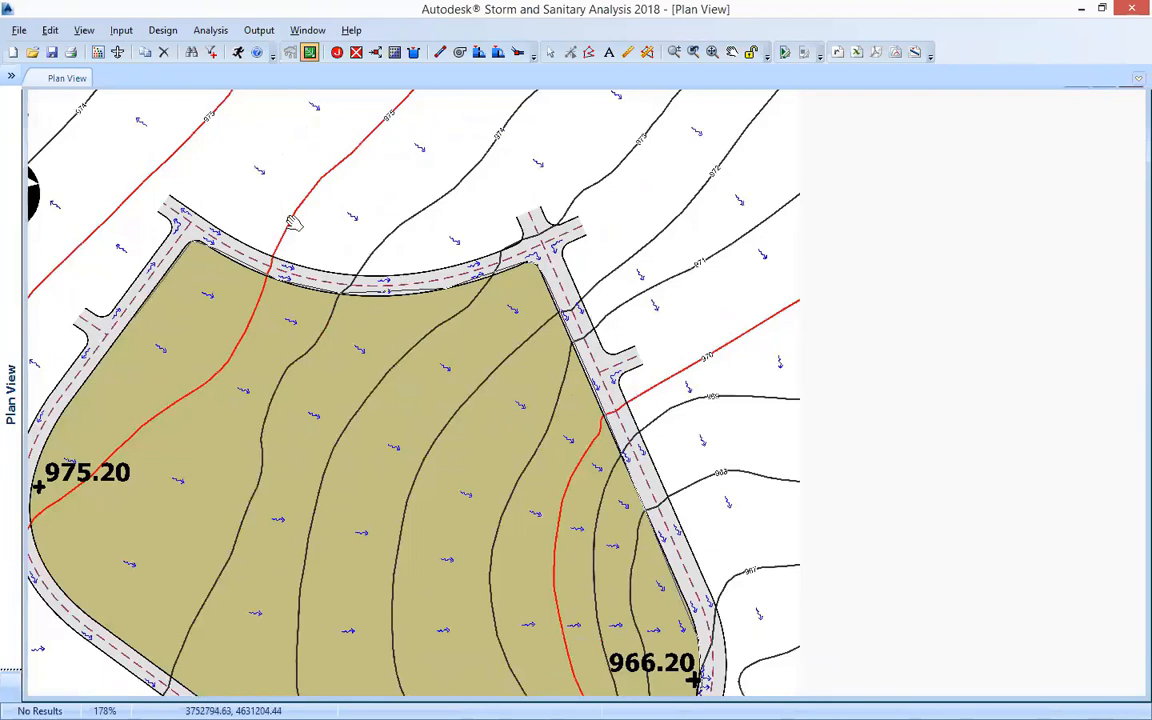
drag(237, 221, 258, 207)
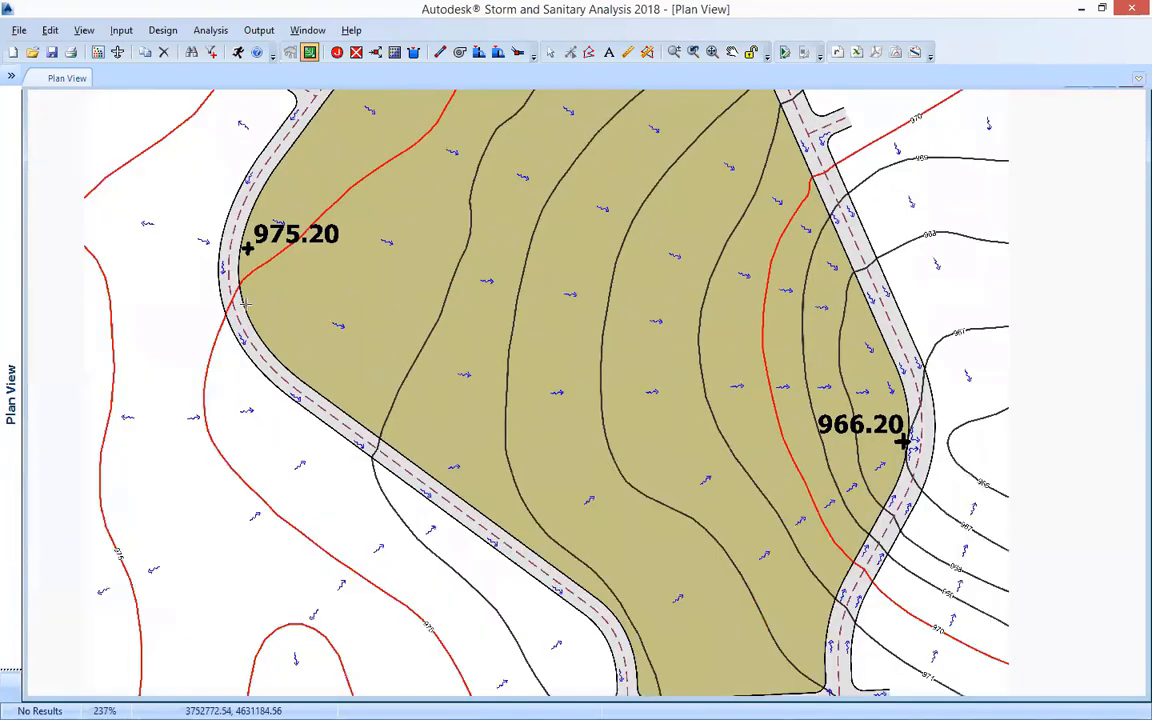
scroll(252, 342, up, 1)
scroll(342, 395, down, 1)
drag(342, 395, 341, 270)
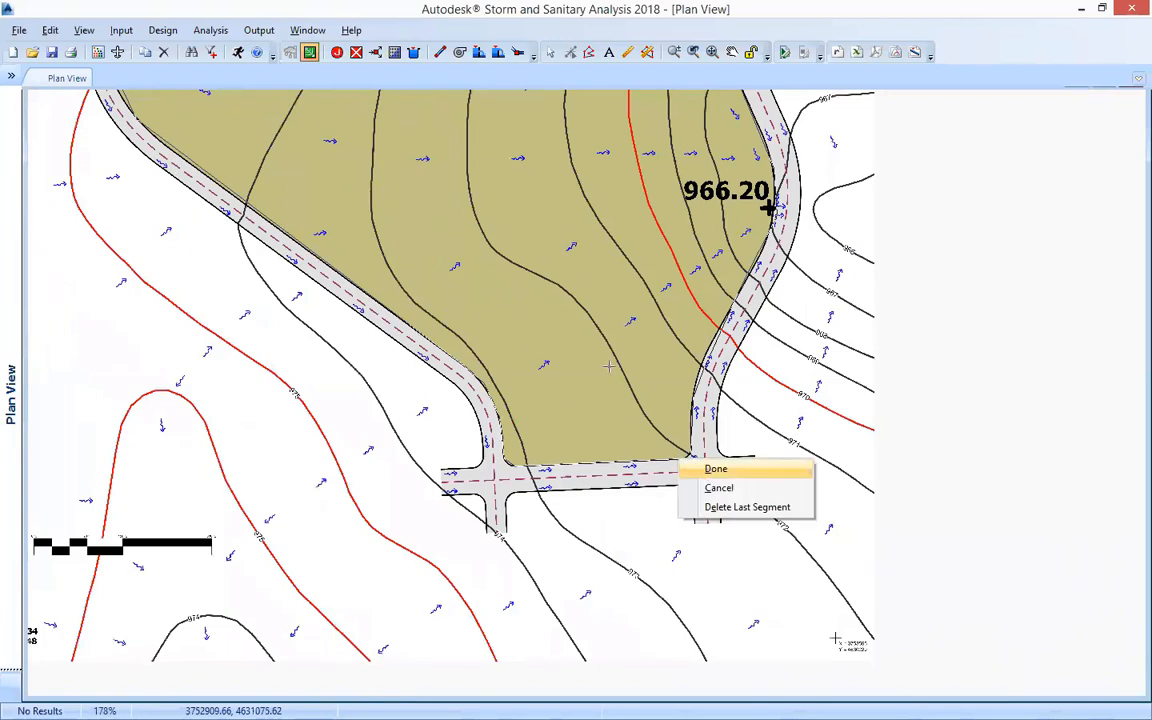
scroll(388, 447, down, 1)
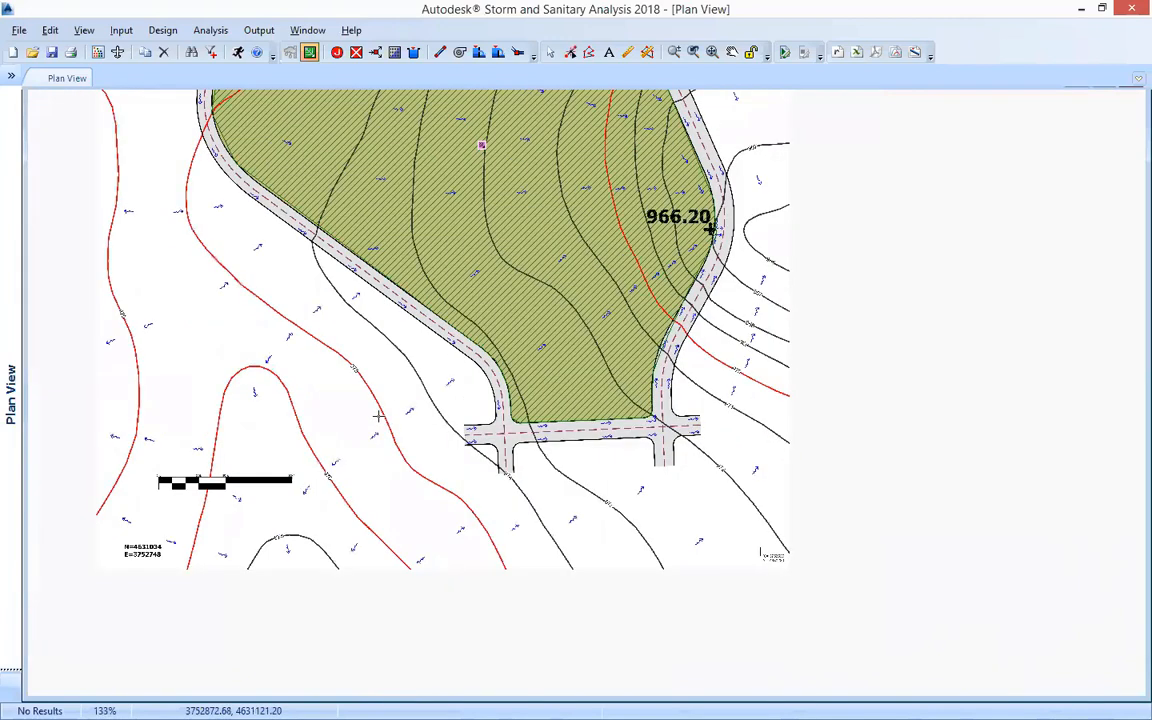
Step: Leave the digitizing command and open the new subbasin's properties to check its computed area
drag(506, 132, 370, 374)
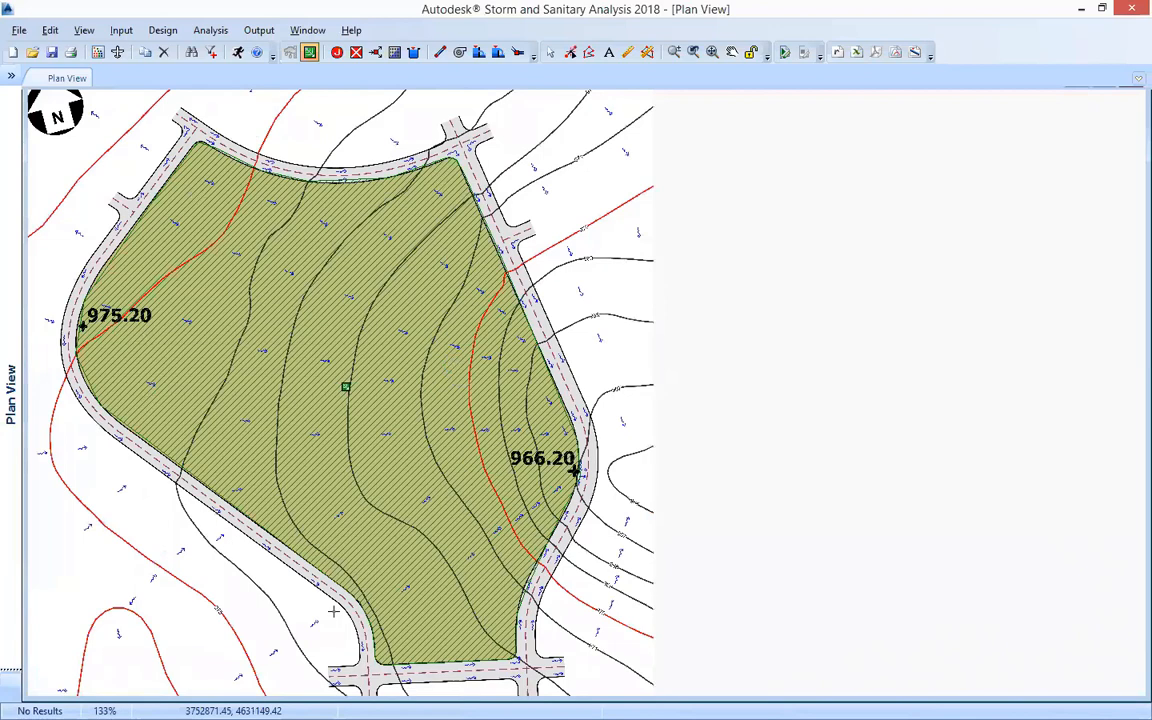
right_click(366, 296)
click(405, 322)
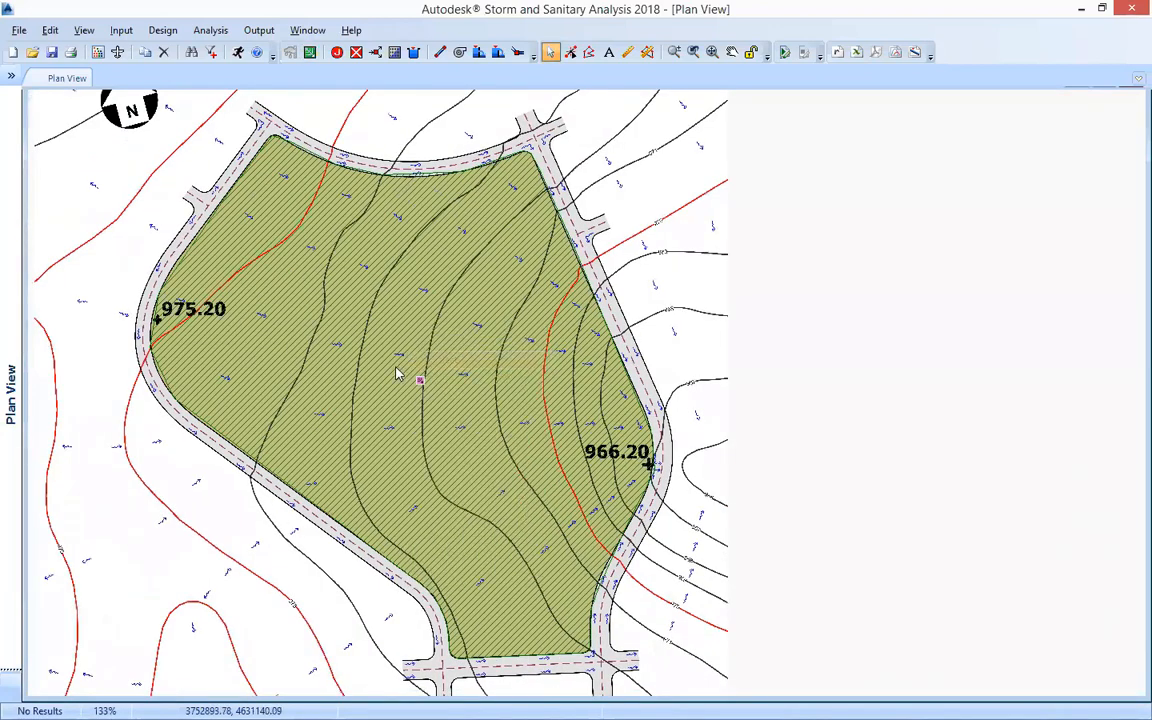
scroll(746, 383, down, 1)
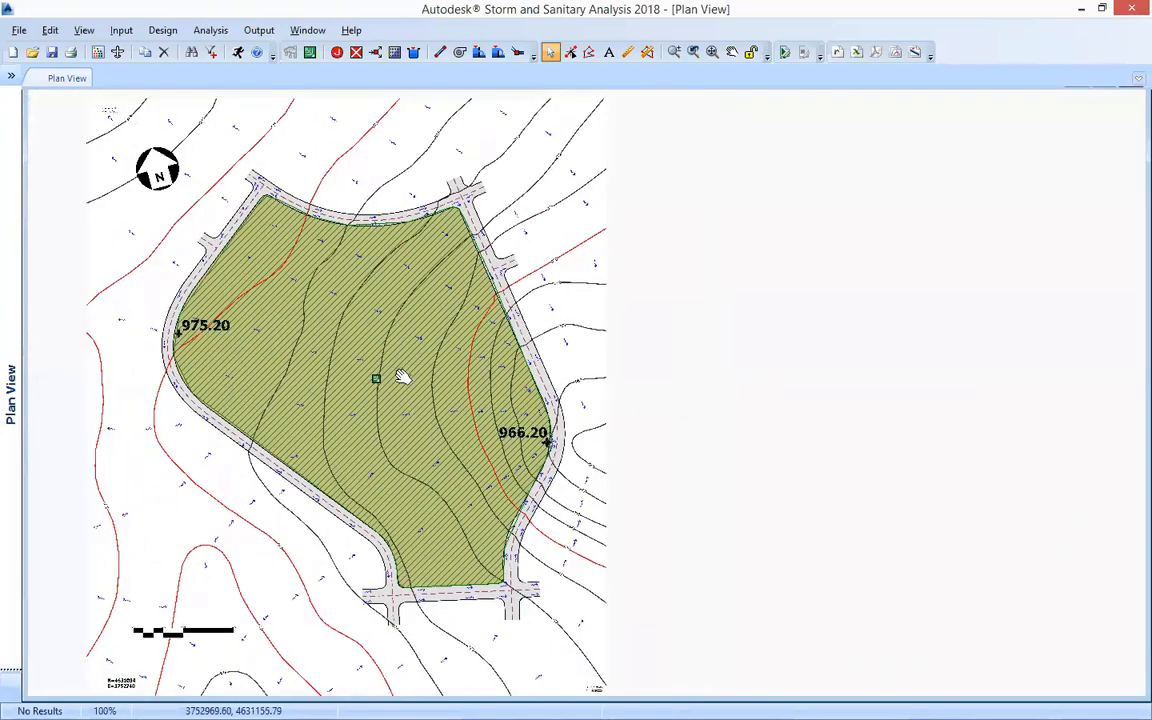
scroll(378, 380, up, 1)
right_click(372, 366)
click(404, 399)
right_click(377, 376)
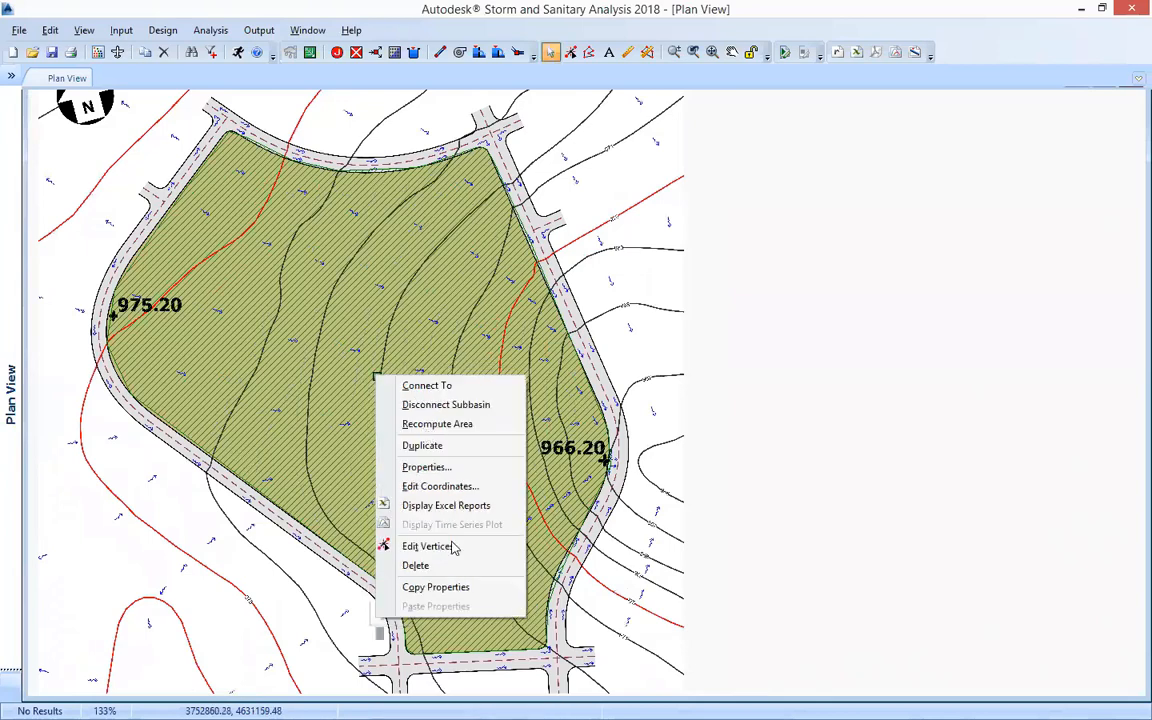
click(453, 469)
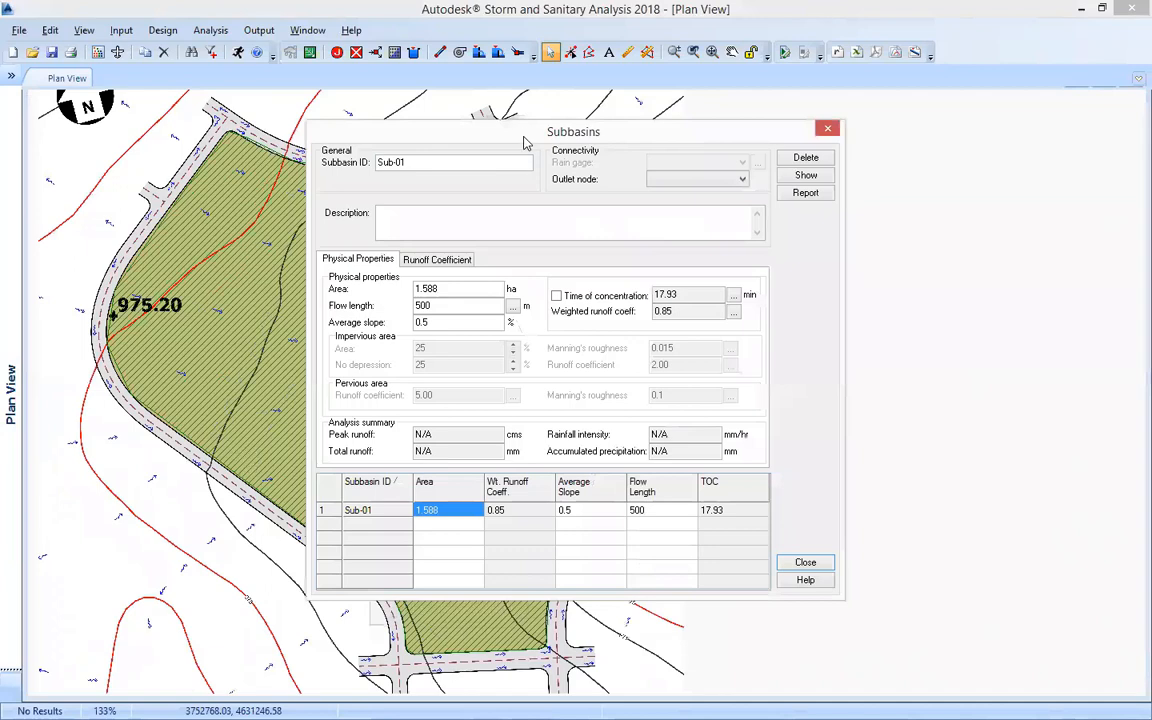
double_click(463, 290)
click(483, 288)
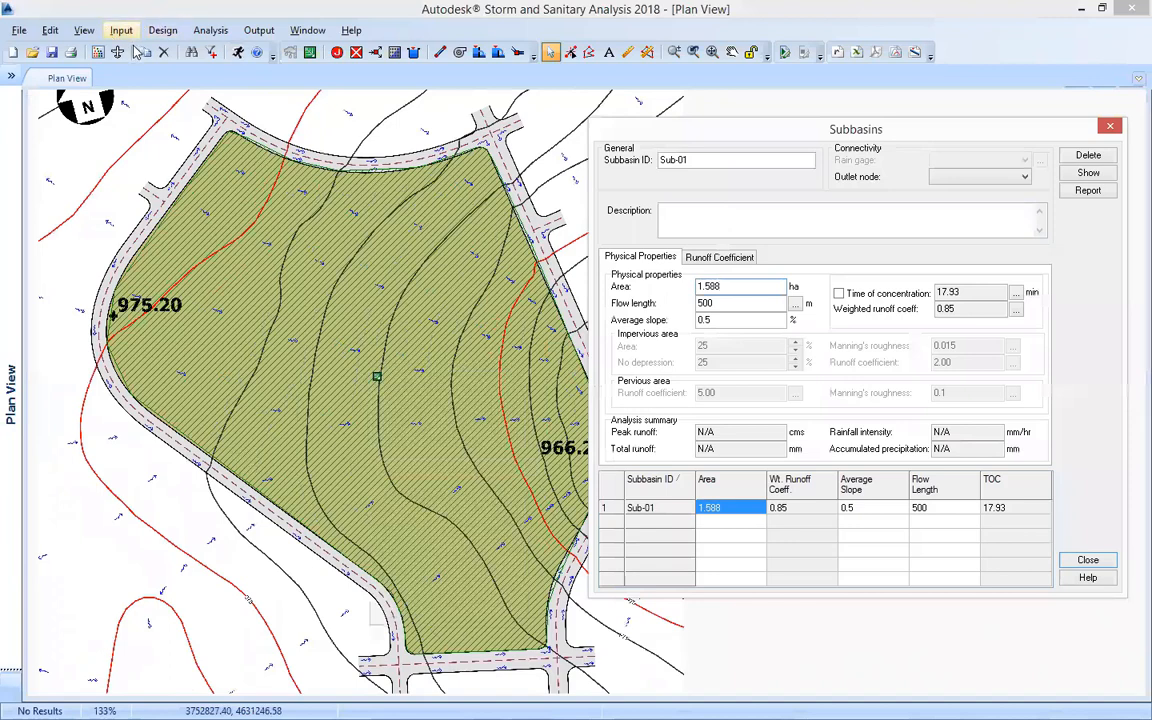
Step: In the project options, switch computing lengths and areas while digitizing off and back on
click(122, 32)
click(162, 50)
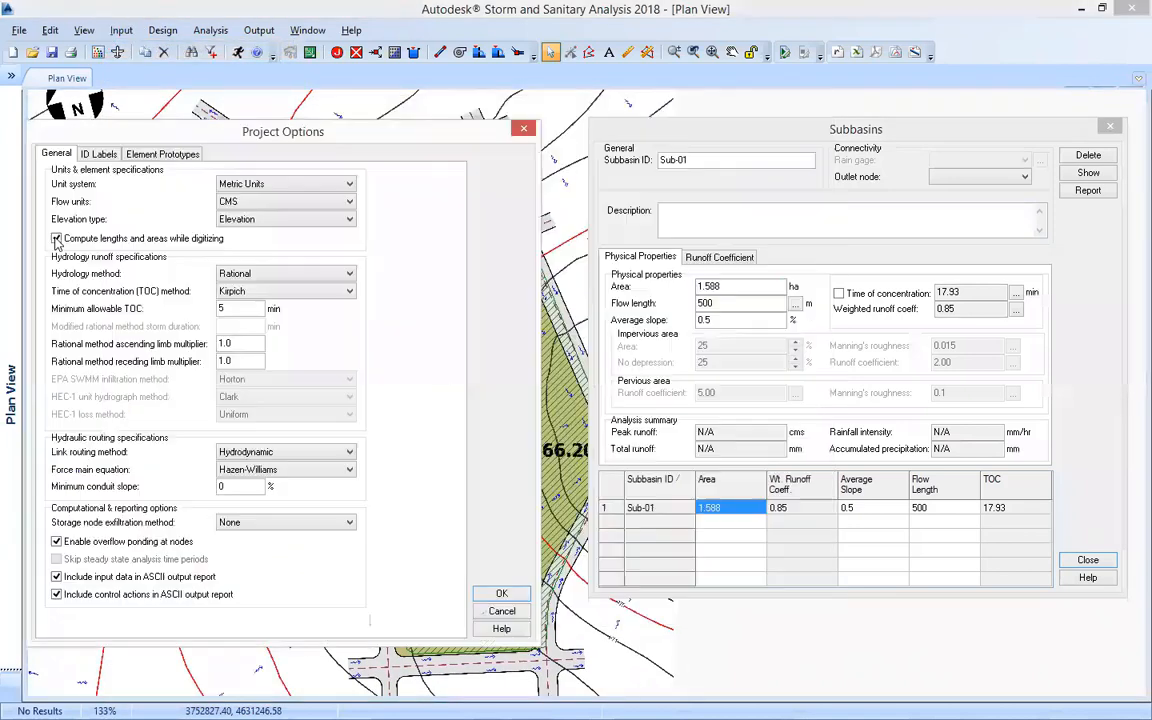
click(58, 239)
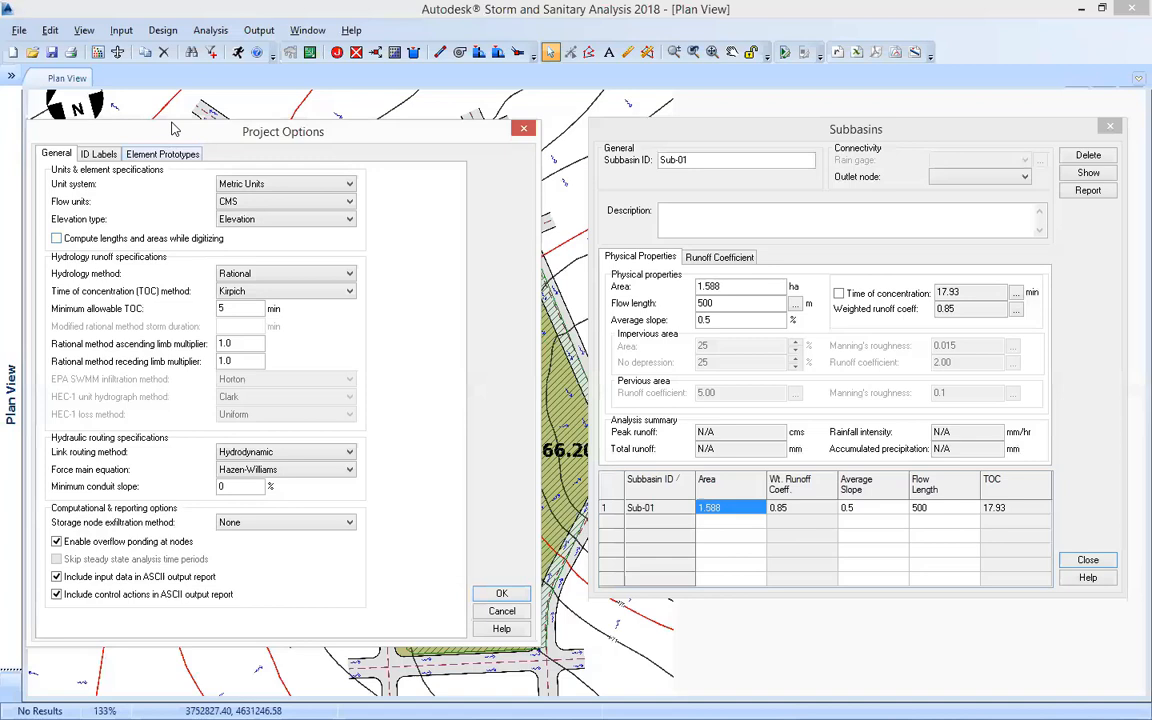
drag(169, 137, 169, 131)
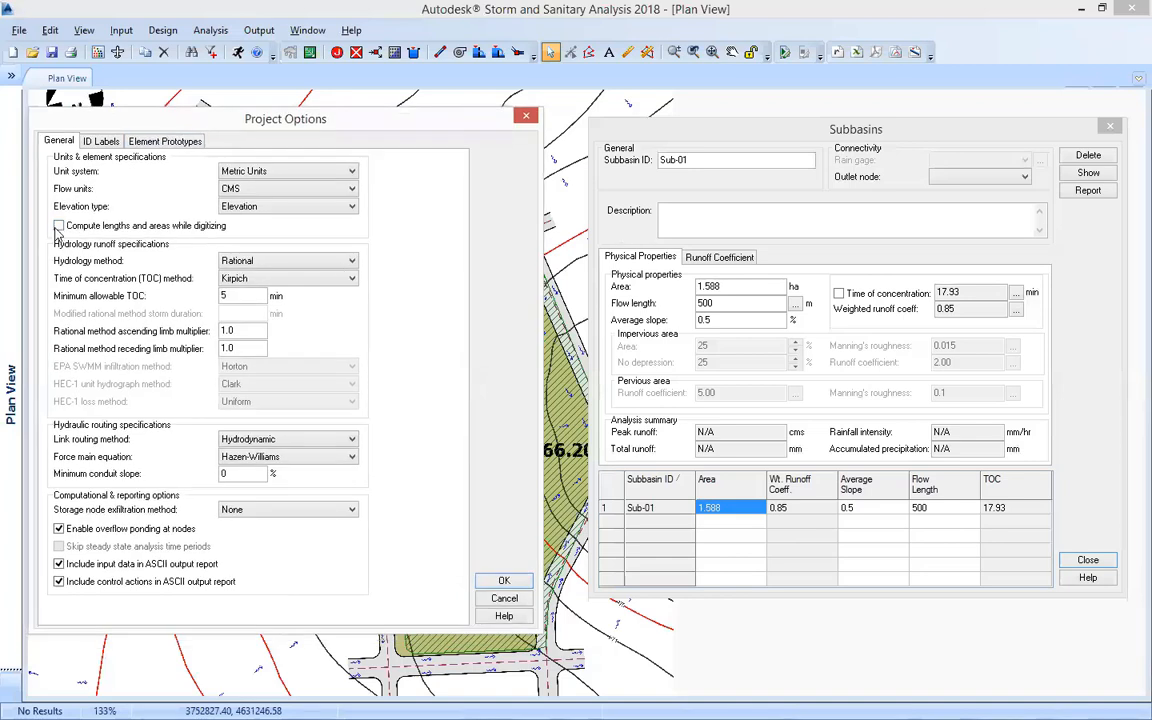
click(59, 226)
Step: Review the default subbasin flow length and average slope in the element prototypes, and close the project options
click(139, 136)
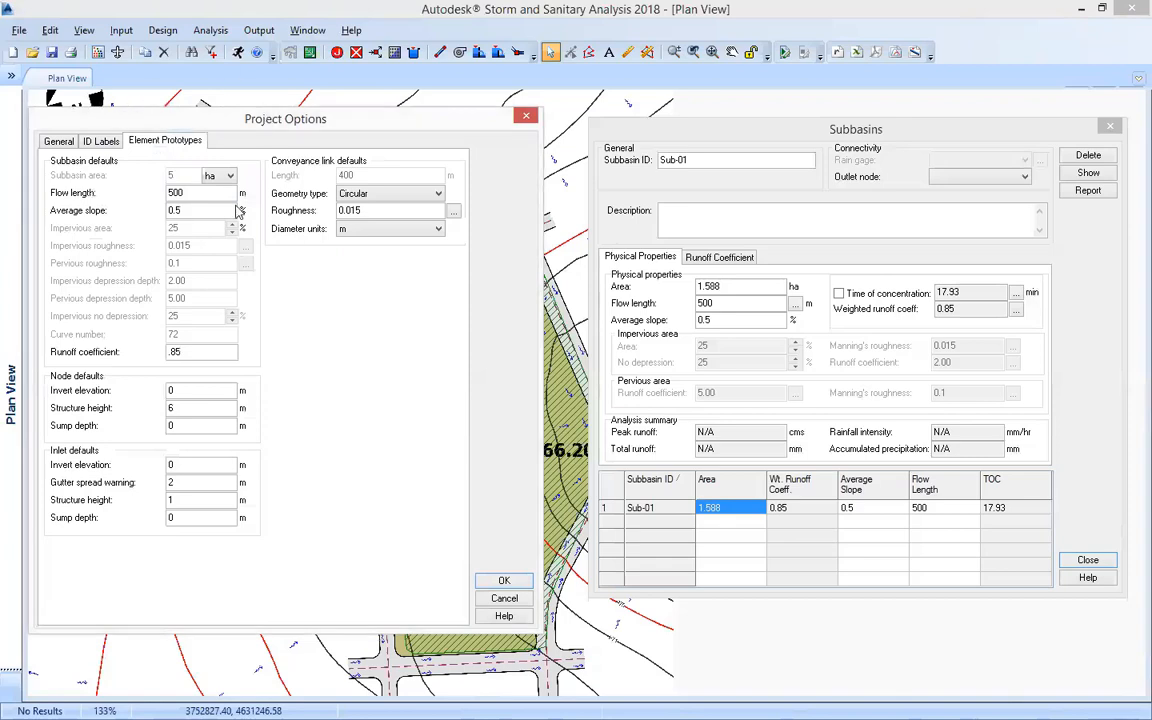
double_click(168, 193)
double_click(171, 210)
click(57, 141)
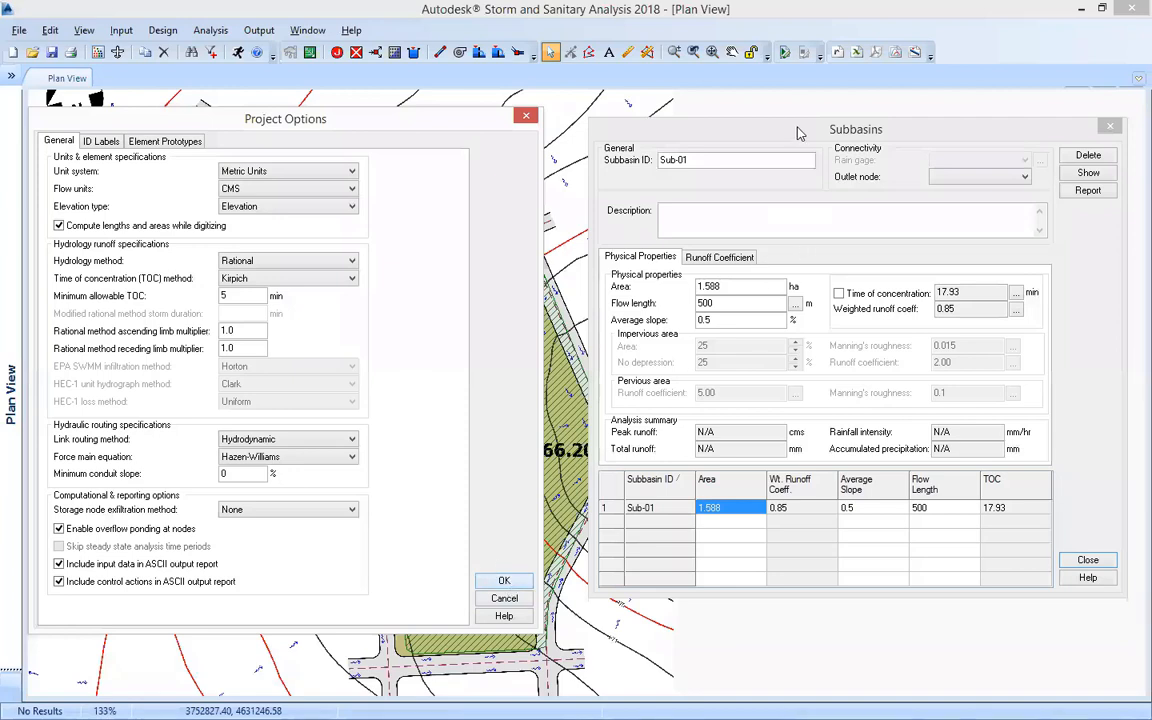
click(521, 116)
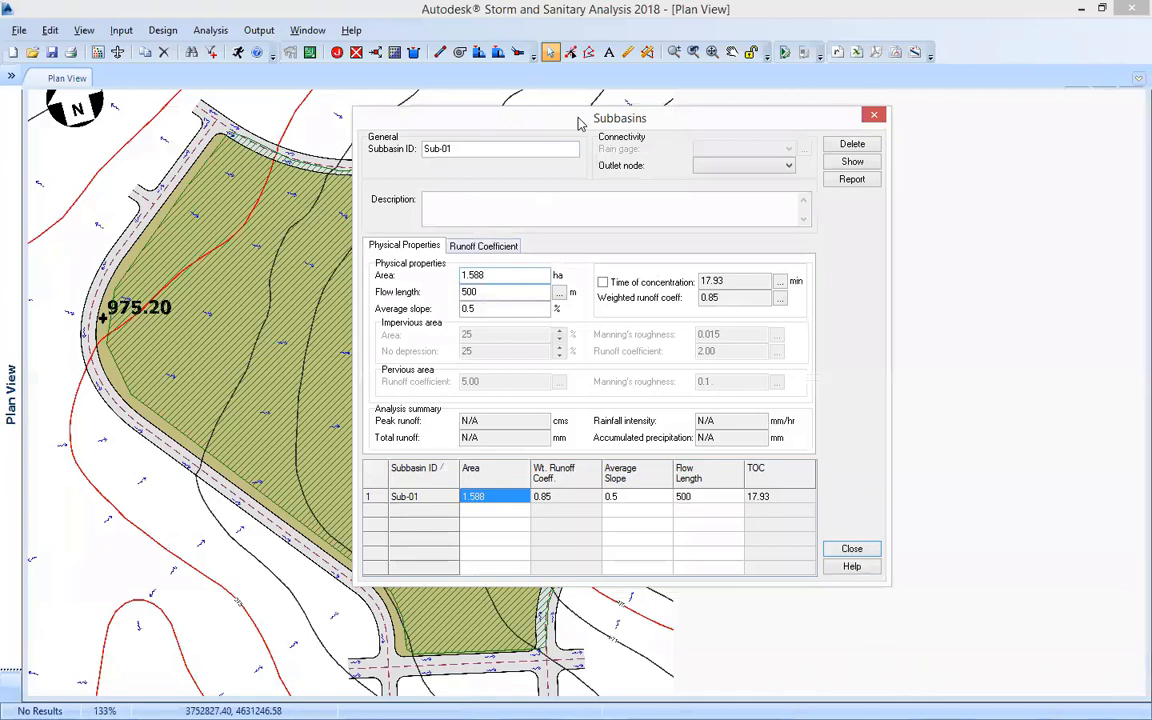
Step: Set the subbasin's flow length to about 161 m by measuring a bent path from the 975.20 point to the 966.20 point
drag(578, 119, 866, 117)
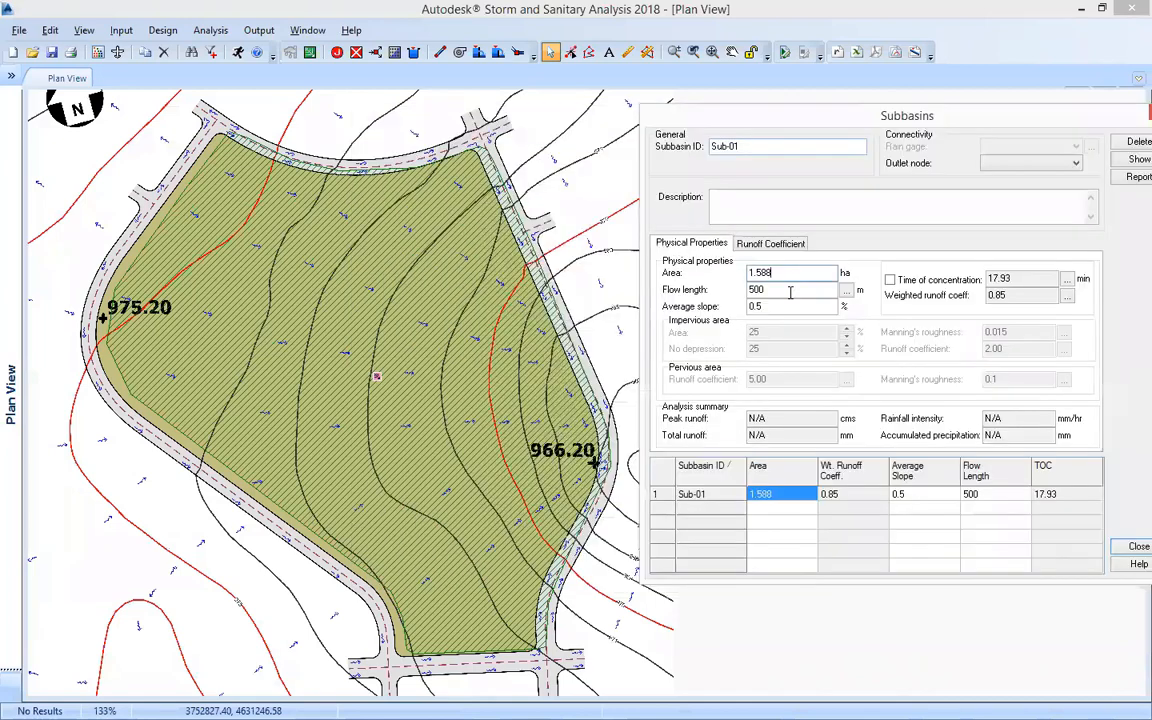
click(843, 291)
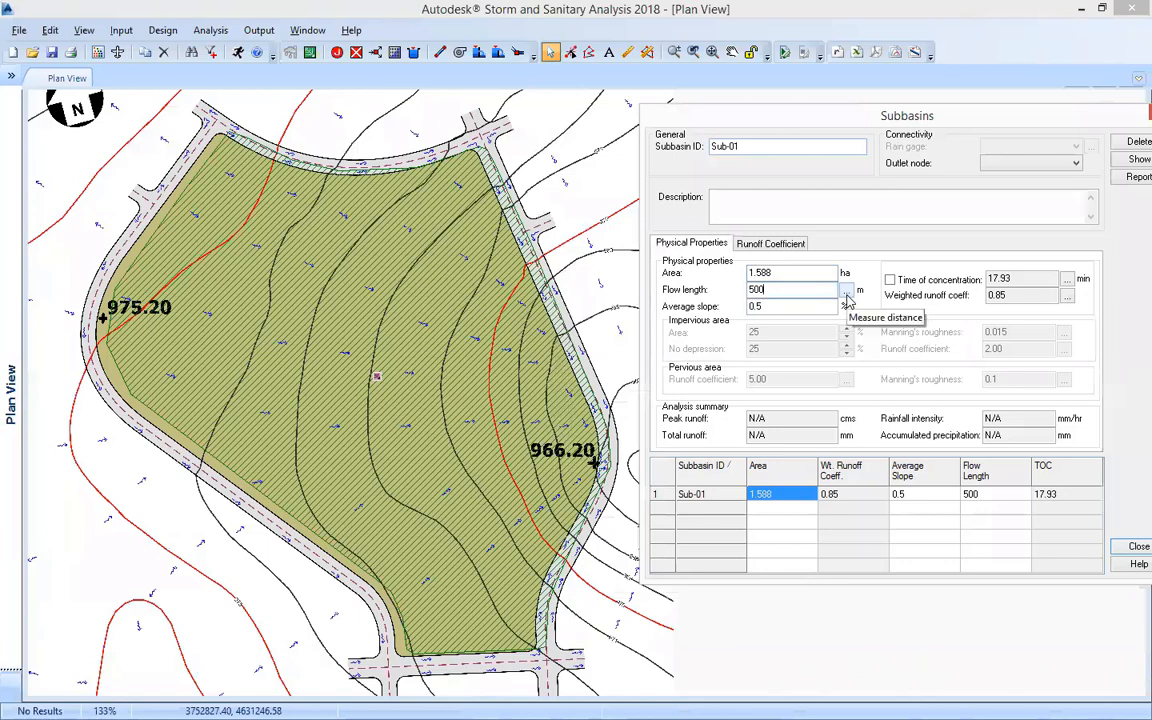
click(846, 293)
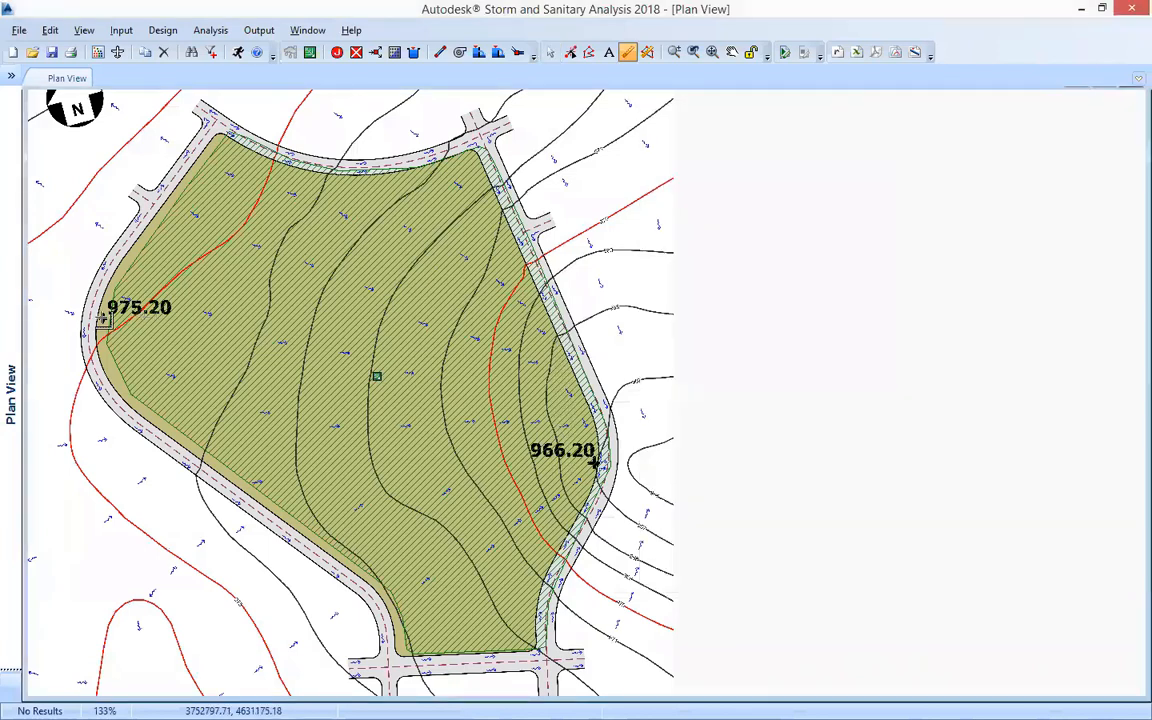
click(102, 318)
click(270, 318)
click(405, 362)
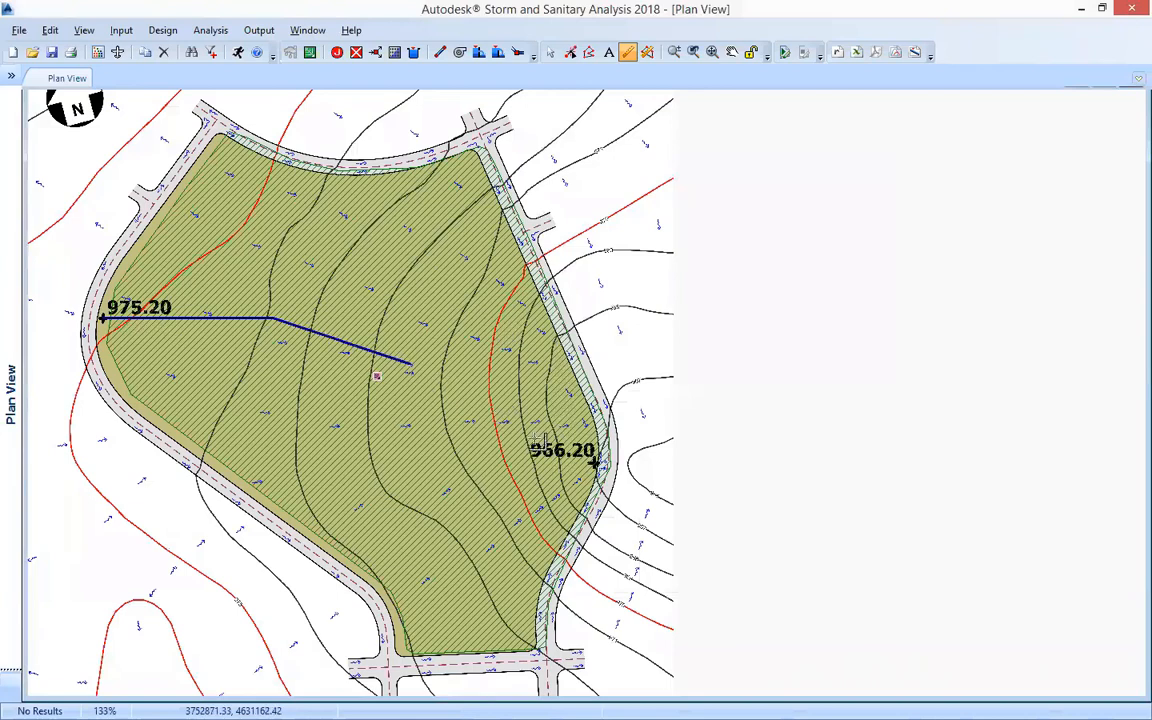
right_click(597, 465)
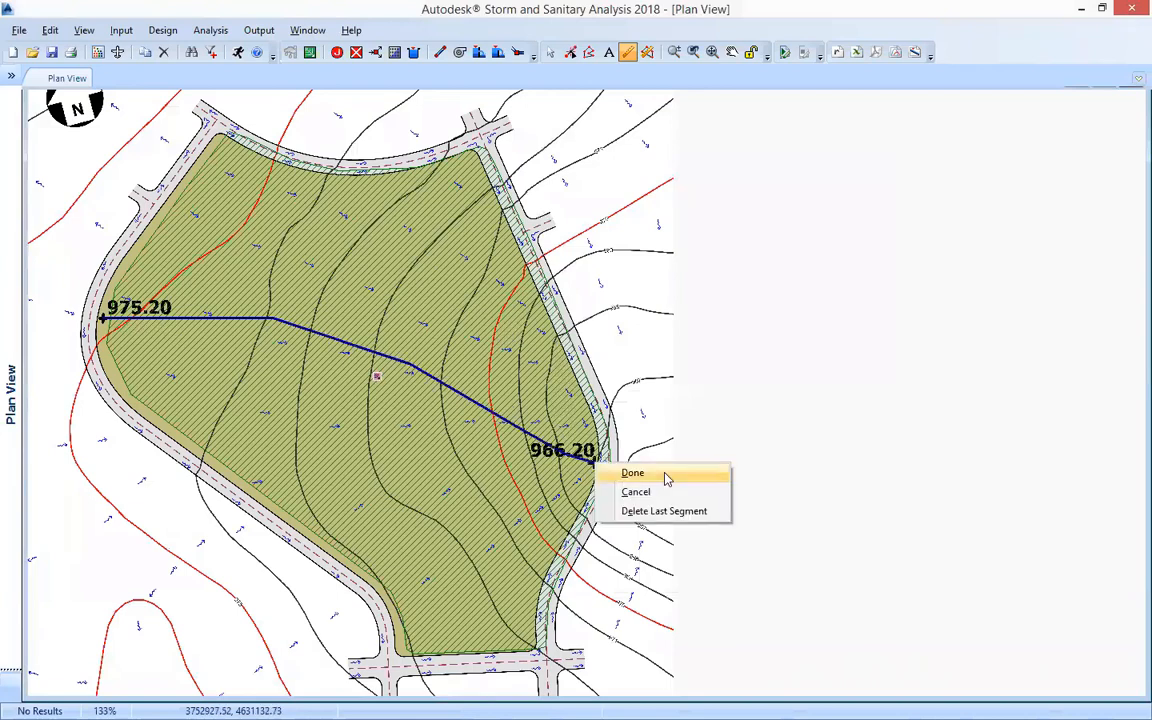
click(628, 471)
click(792, 291)
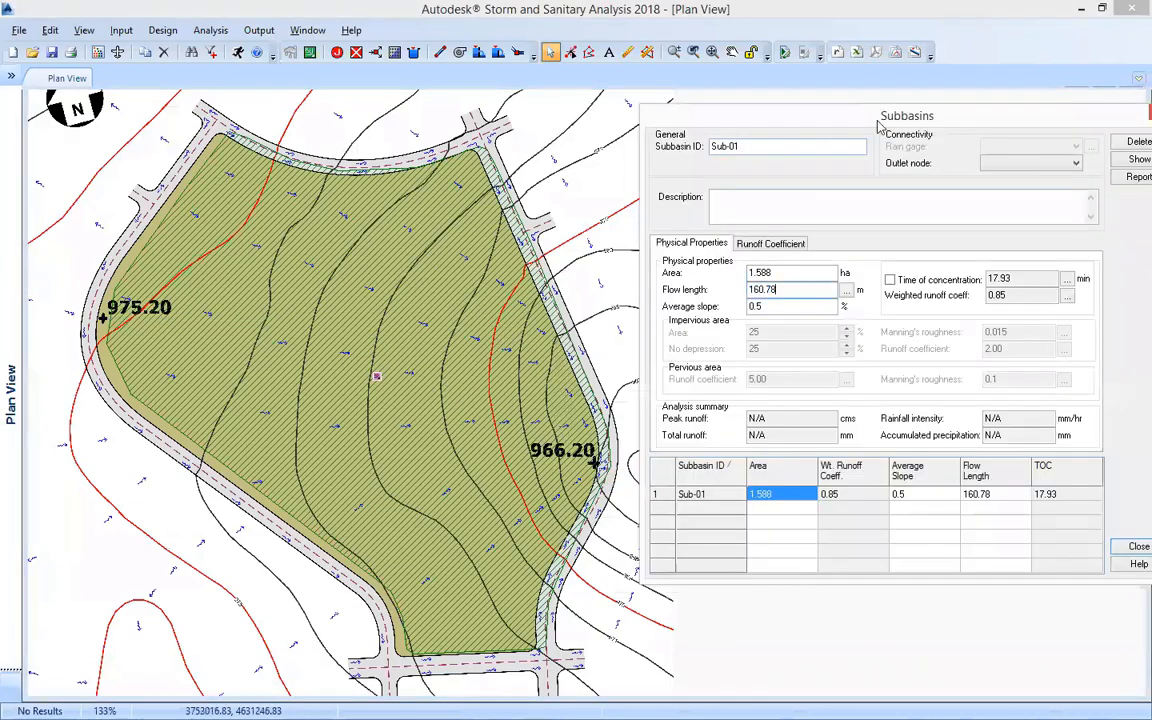
Step: Set the subbasin's average slope to 5% and update its time of concentration
drag(872, 120, 674, 93)
key(Tab)
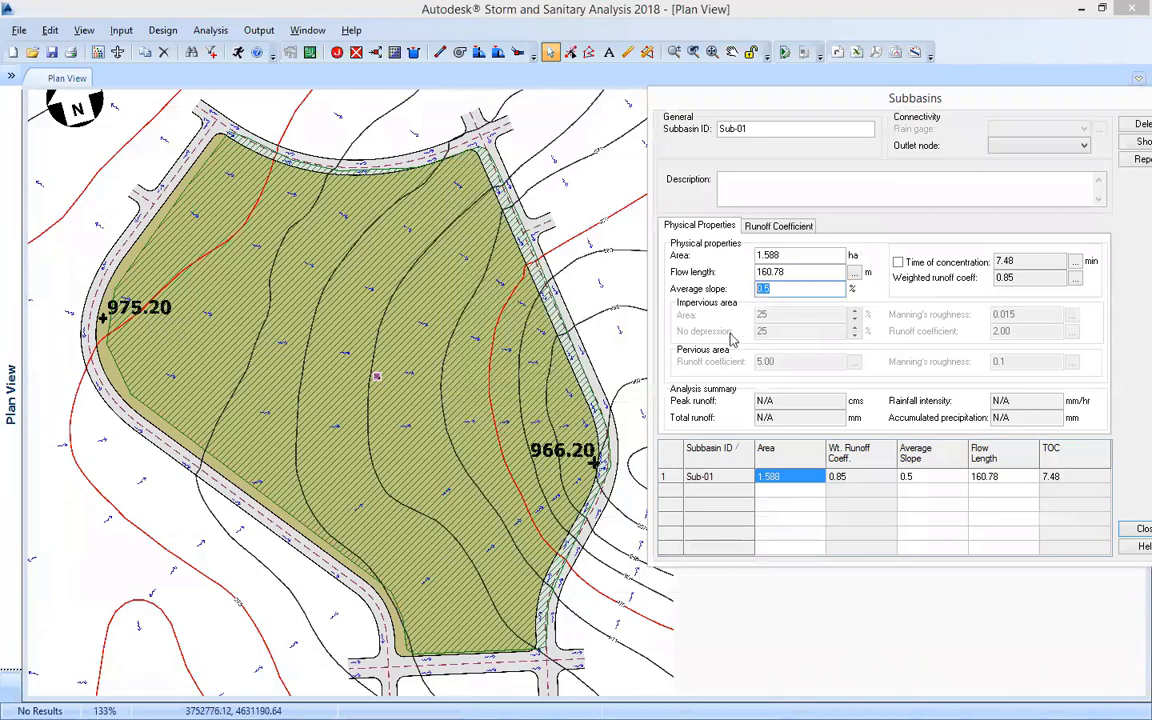
text(5)
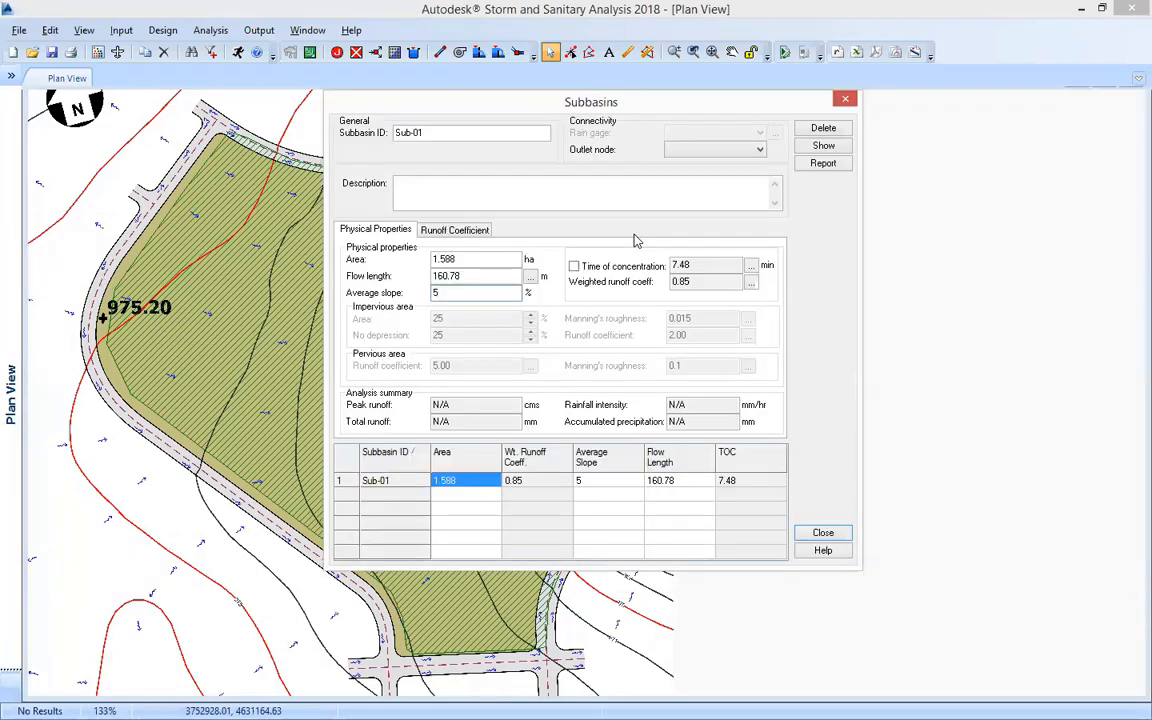
click(486, 276)
double_click(701, 266)
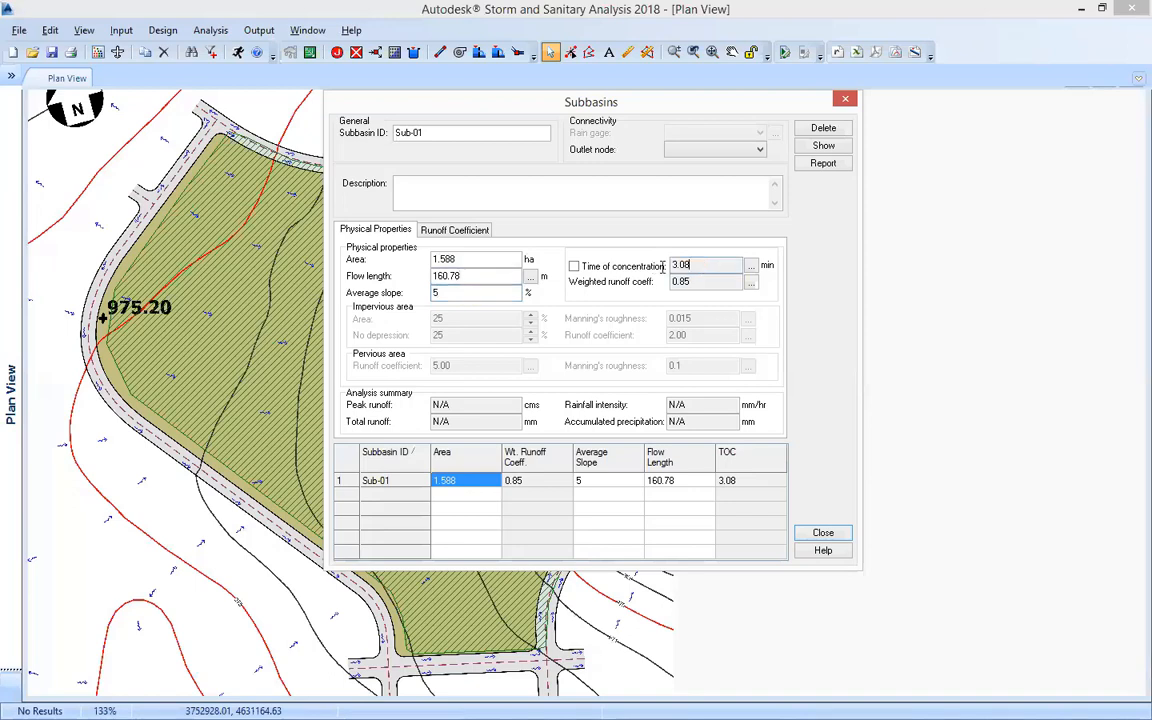
Step: Try average slopes of 50% and 1% to compare the subbasin's resulting time of concentration
click(438, 294)
double_click(476, 295)
text(0)
click(483, 278)
double_click(470, 292)
text(1)
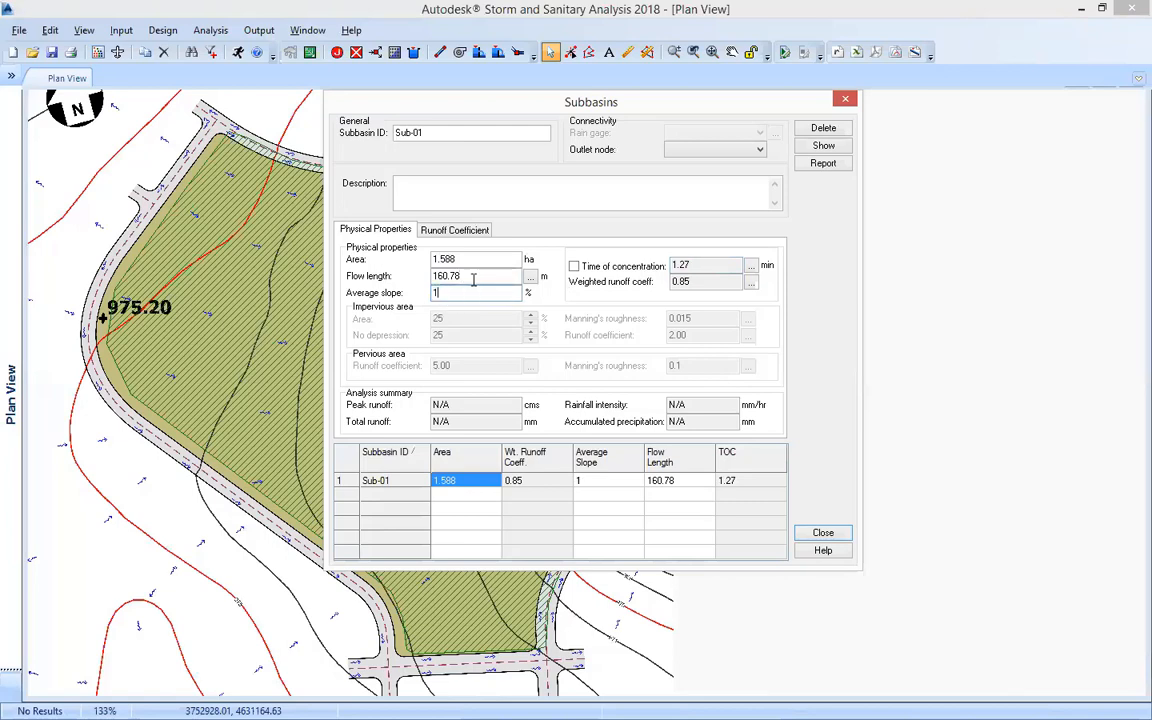
click(483, 277)
Step: Read the Kirpich equation and its inputs in the subbasin's time of concentration report, and close the report
click(751, 266)
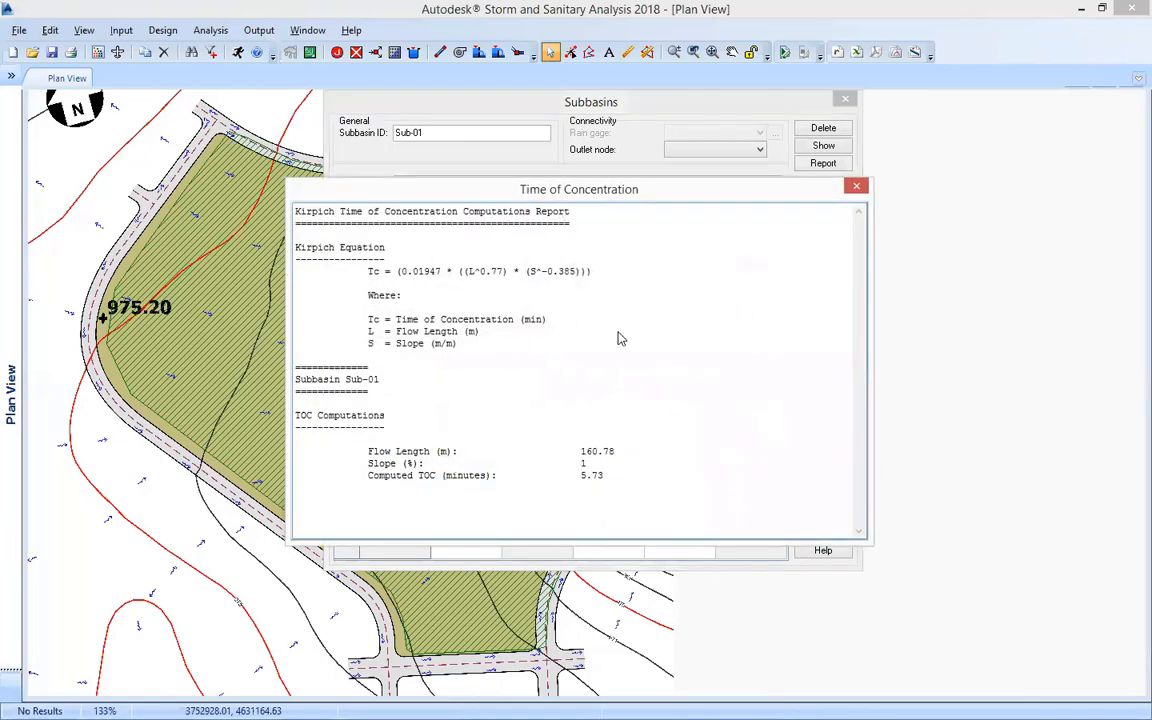
drag(522, 192, 589, 325)
drag(364, 391, 489, 394)
drag(645, 327, 634, 354)
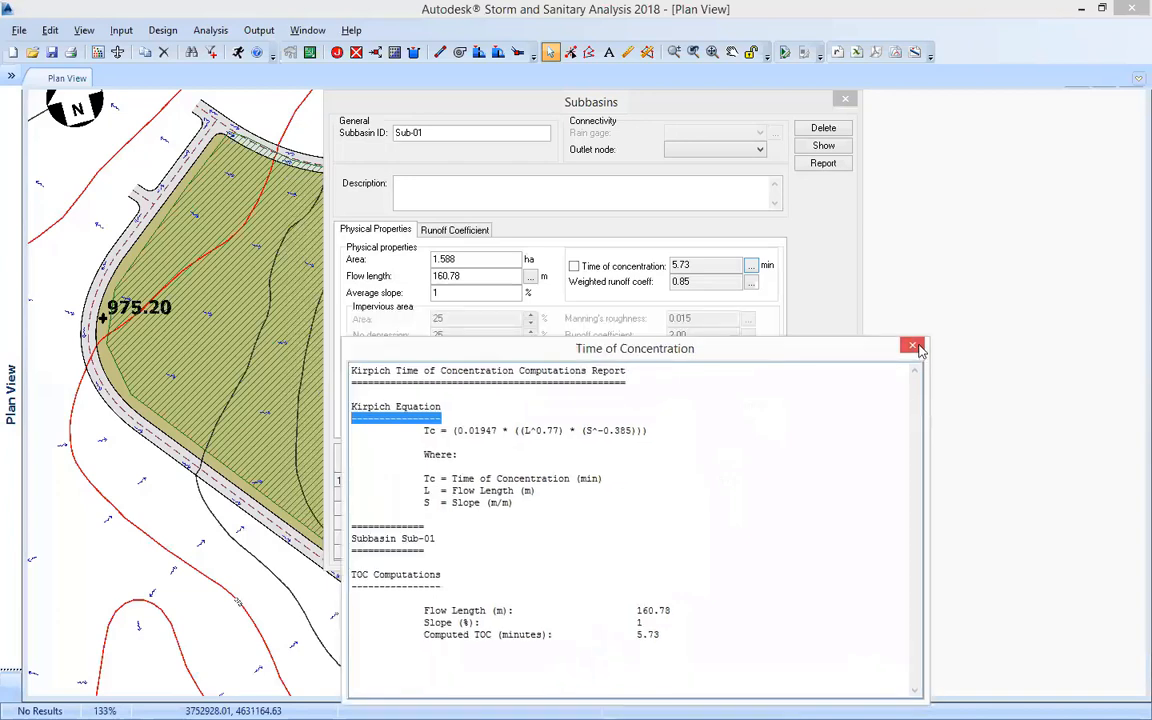
click(913, 347)
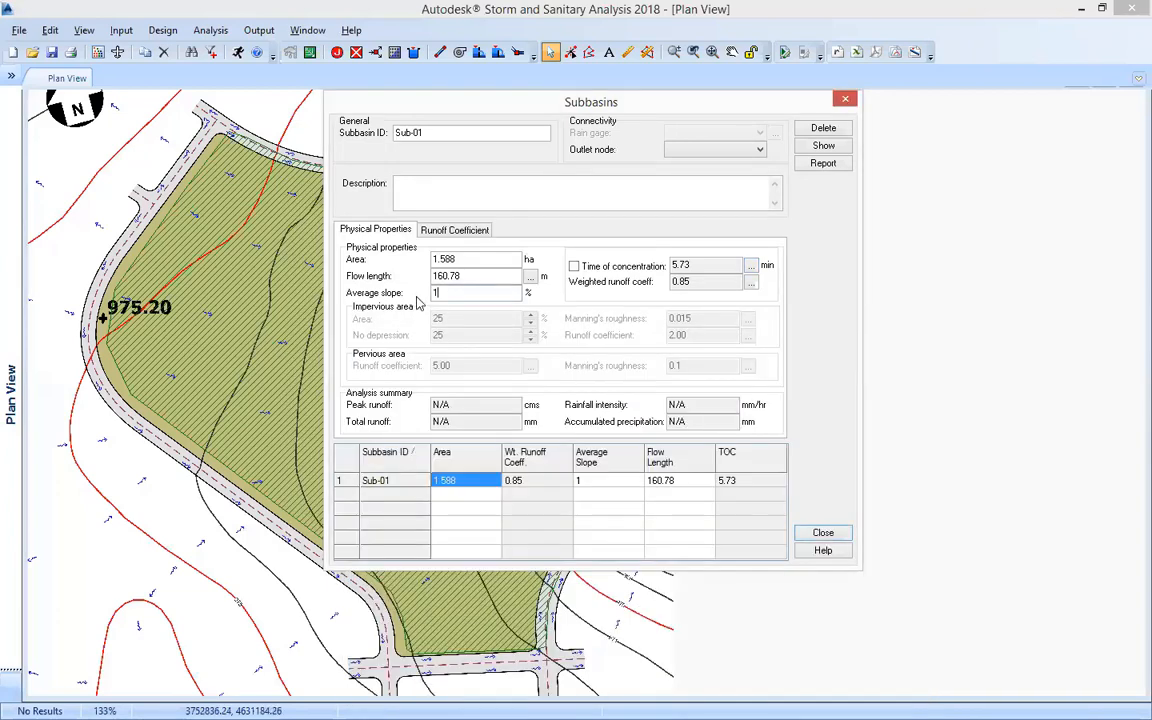
Step: Restore the subbasin's average slope to 5% and recompute its time of concentration
text(5)
click(501, 275)
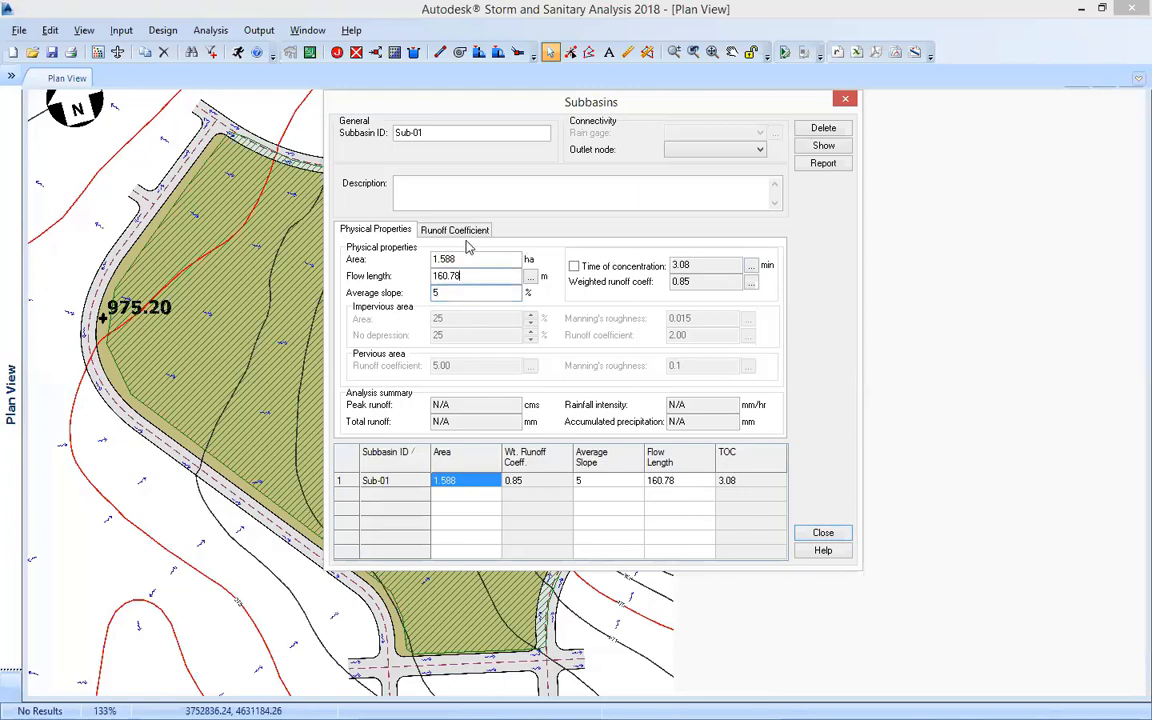
Step: Try runoff coefficients of .1 and .9 for the subbasin's full area
click(694, 283)
click(455, 231)
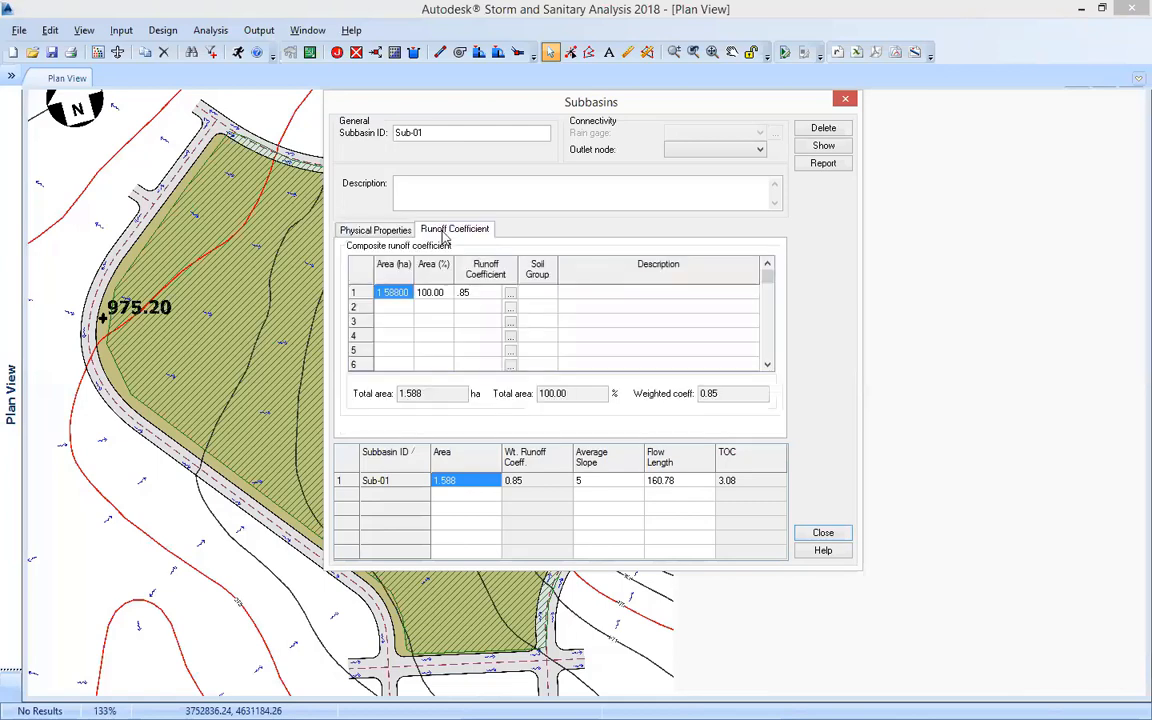
click(474, 298)
click(474, 293)
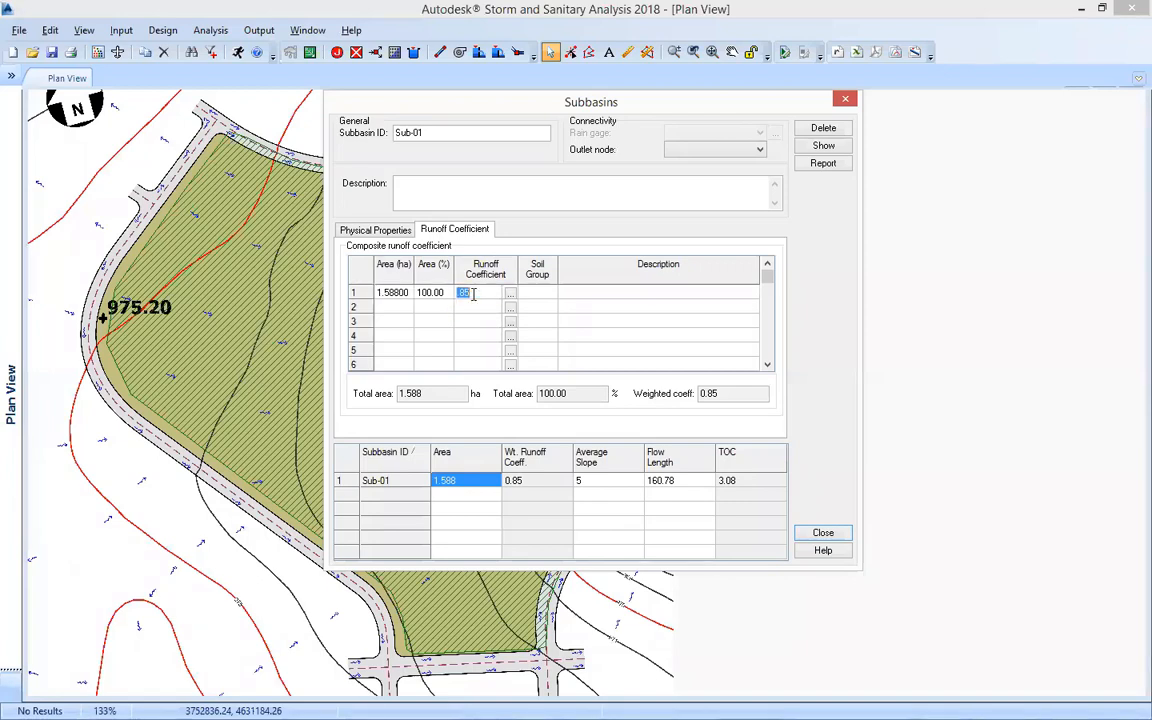
text(.1)
click(469, 311)
click(477, 293)
click(477, 295)
text(.9)
key(Return)
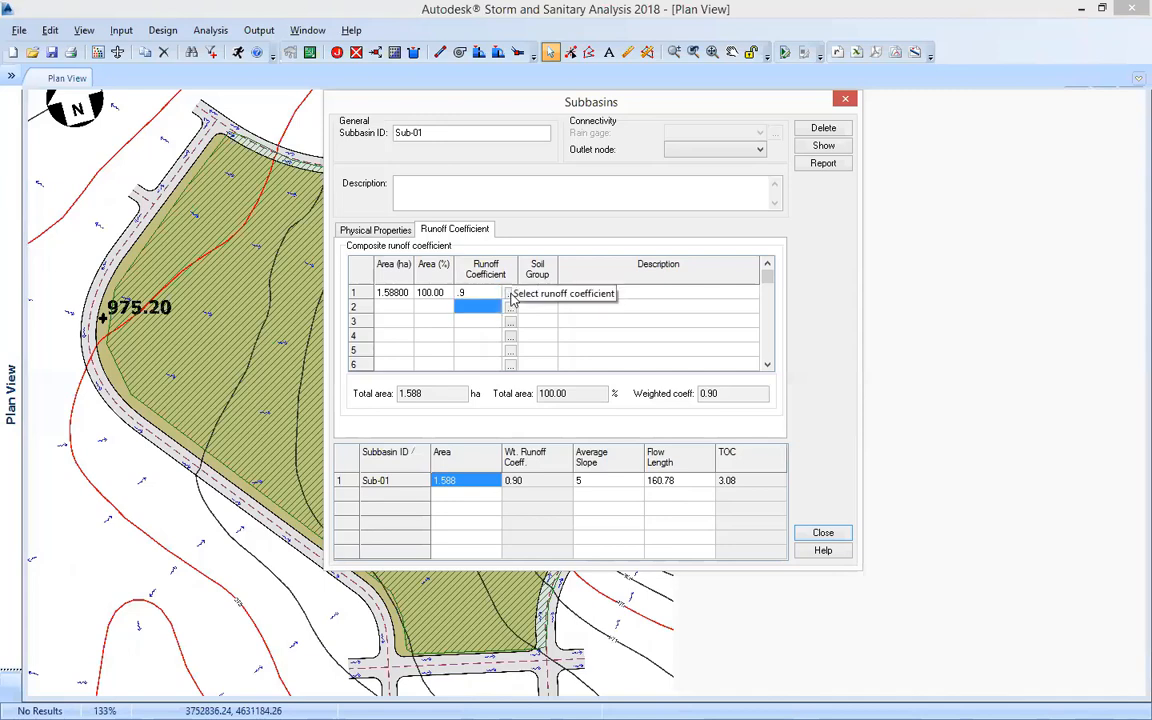
Step: Examine the runoff coefficient lookup table by land use, surface or slope class, and design return period
click(511, 297)
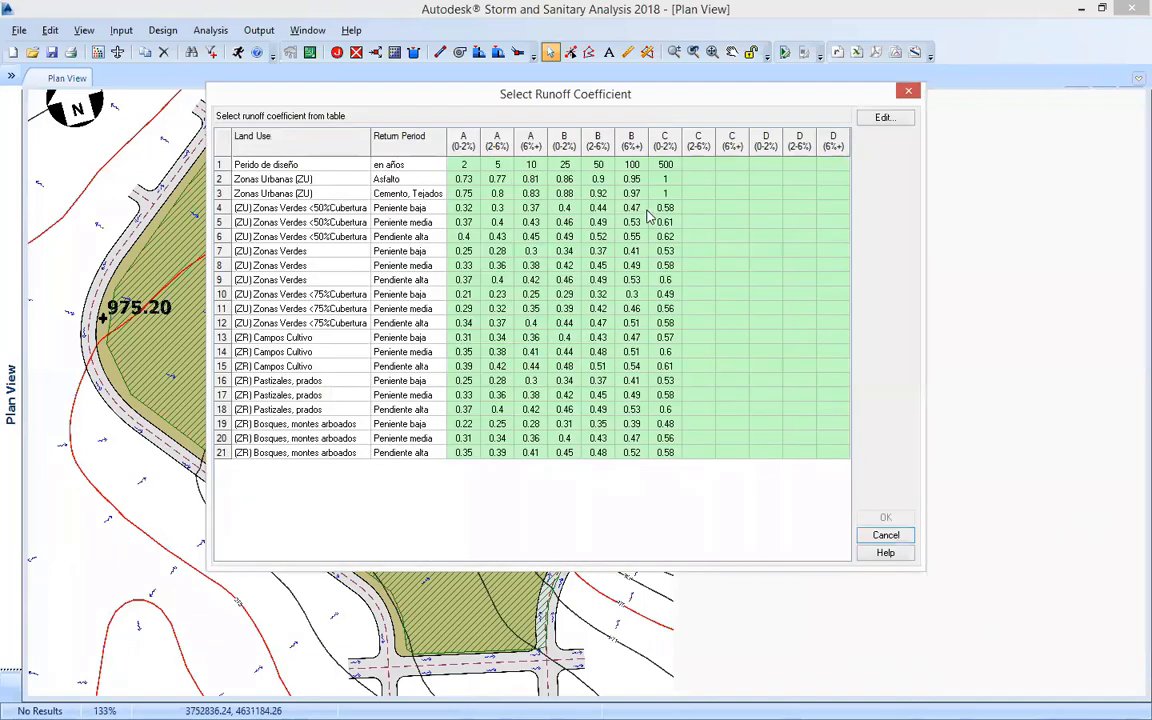
drag(555, 108, 512, 125)
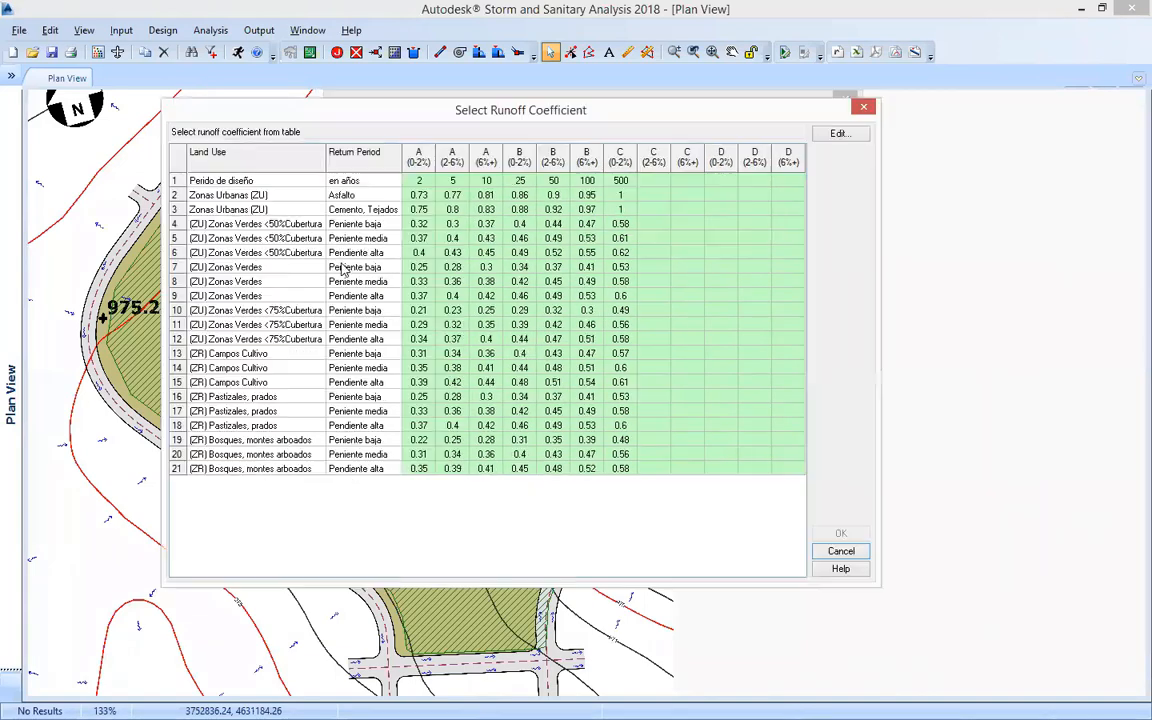
click(417, 210)
drag(449, 213, 620, 226)
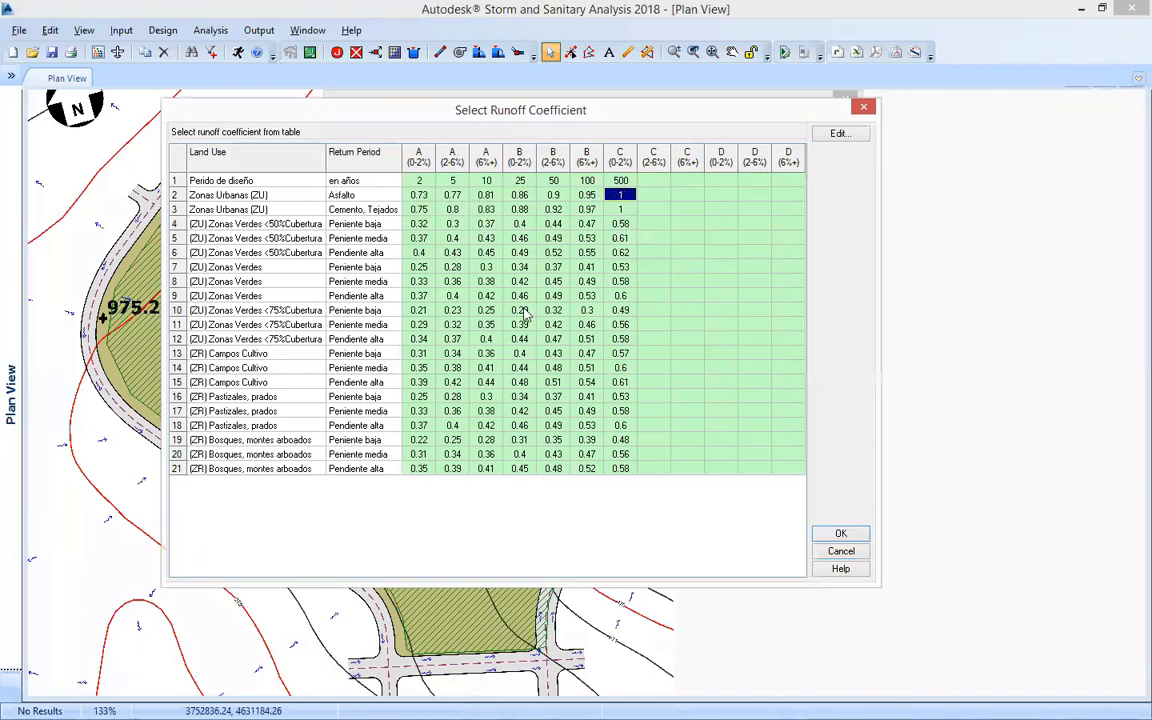
click(222, 181)
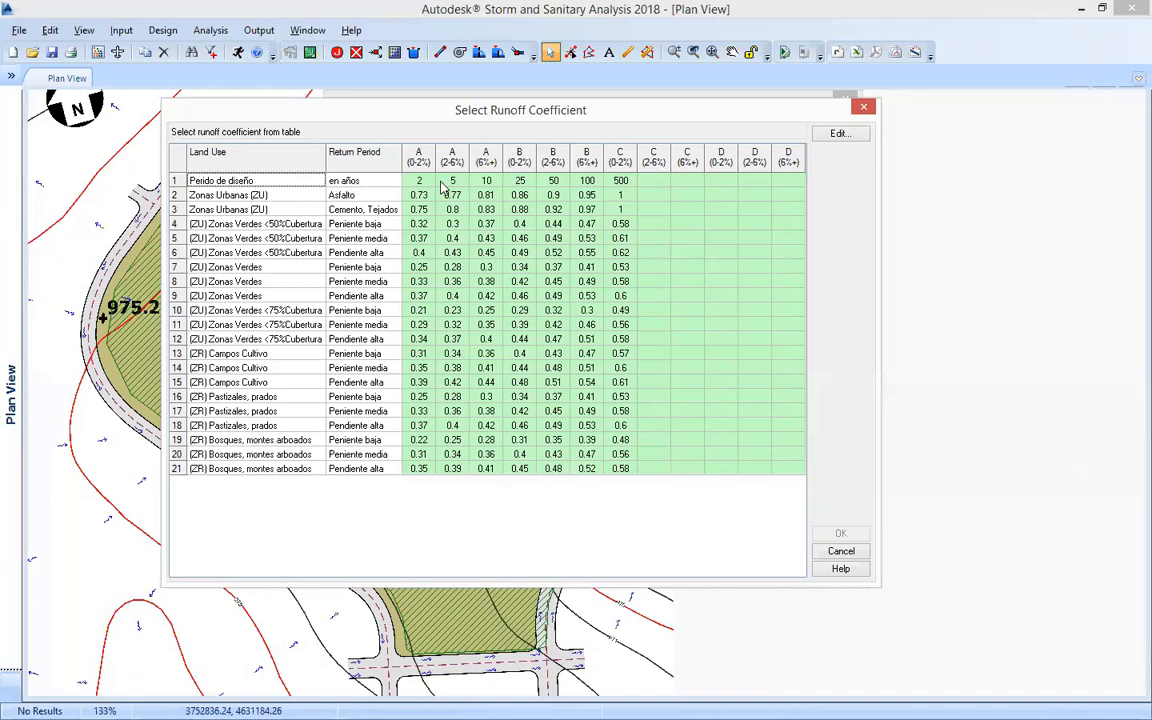
key(Right)
key(Right)
key(Right)
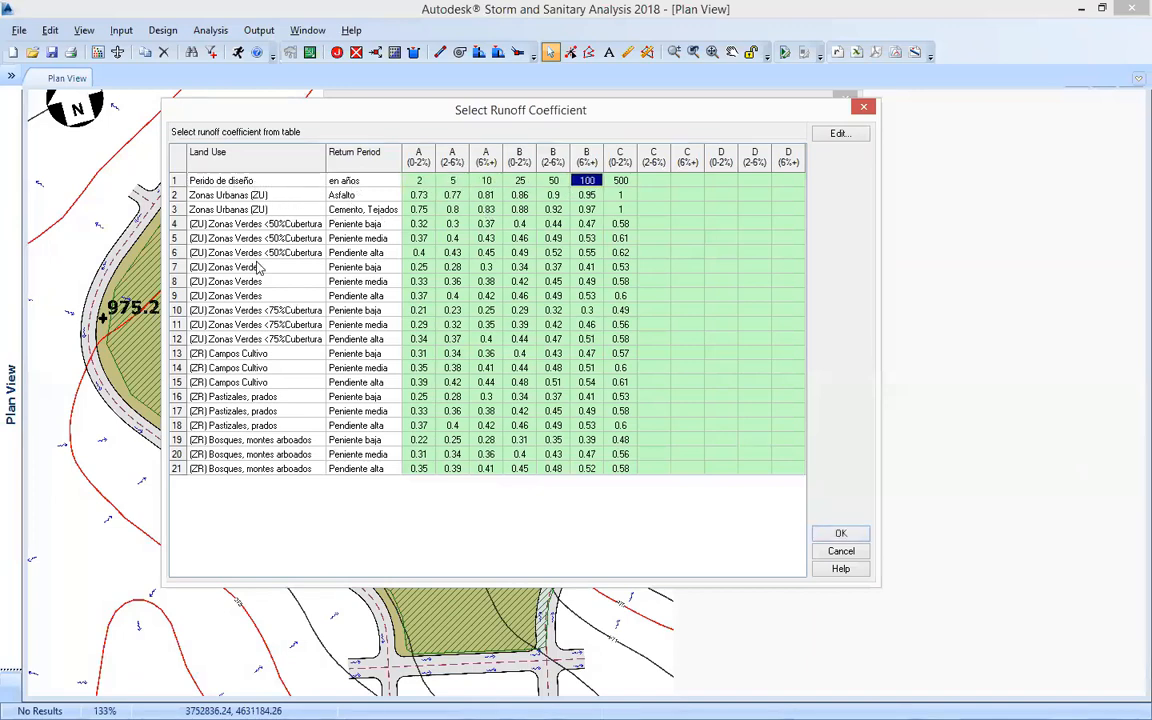
click(236, 394)
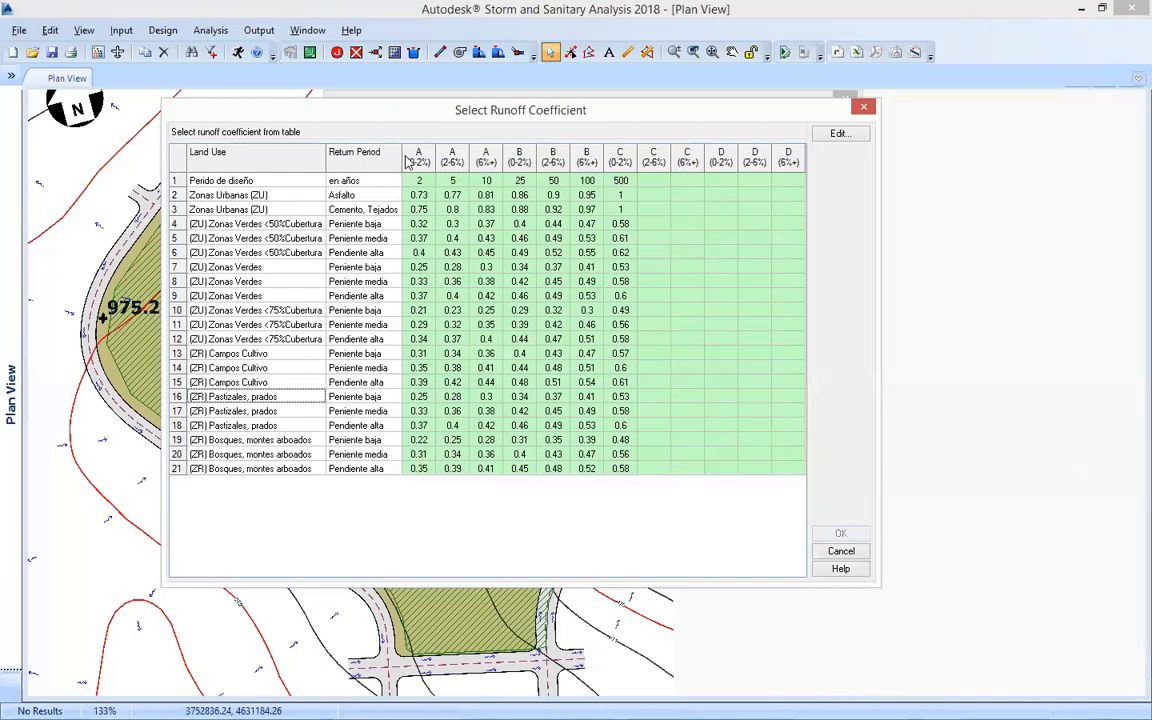
click(495, 242)
click(412, 265)
Step: Open the runoff coefficient table's editor to inspect its entries, and close it without changes
click(836, 135)
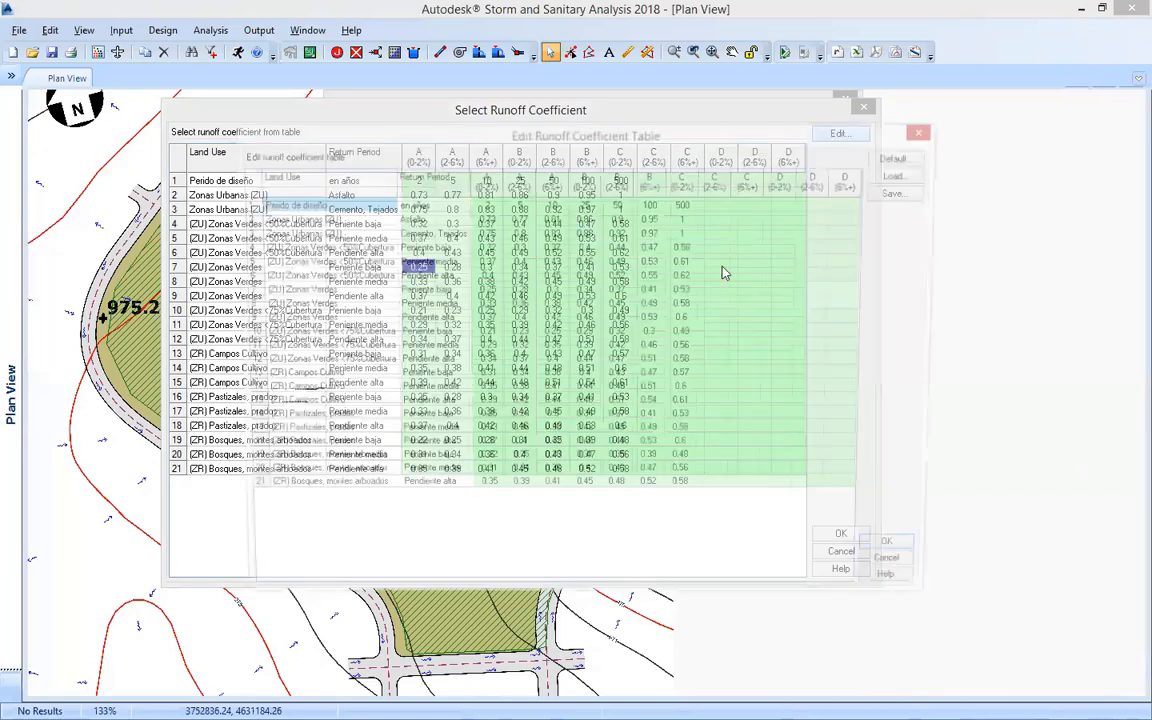
drag(696, 144, 635, 181)
double_click(411, 303)
key(Return)
click(820, 615)
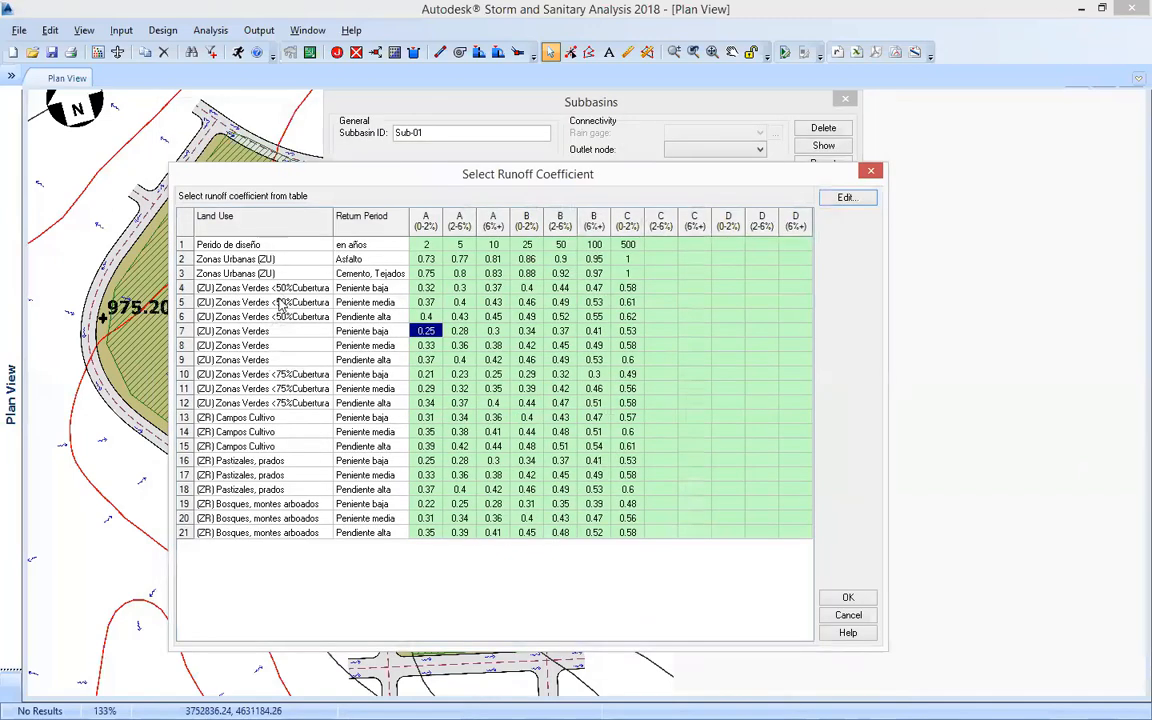
Step: Assign the subbasin the 25-year runoff coefficient 0.46 for (ZU) Zonas Verdes <50%Cubertura, Peniente media, and close its properties
click(376, 304)
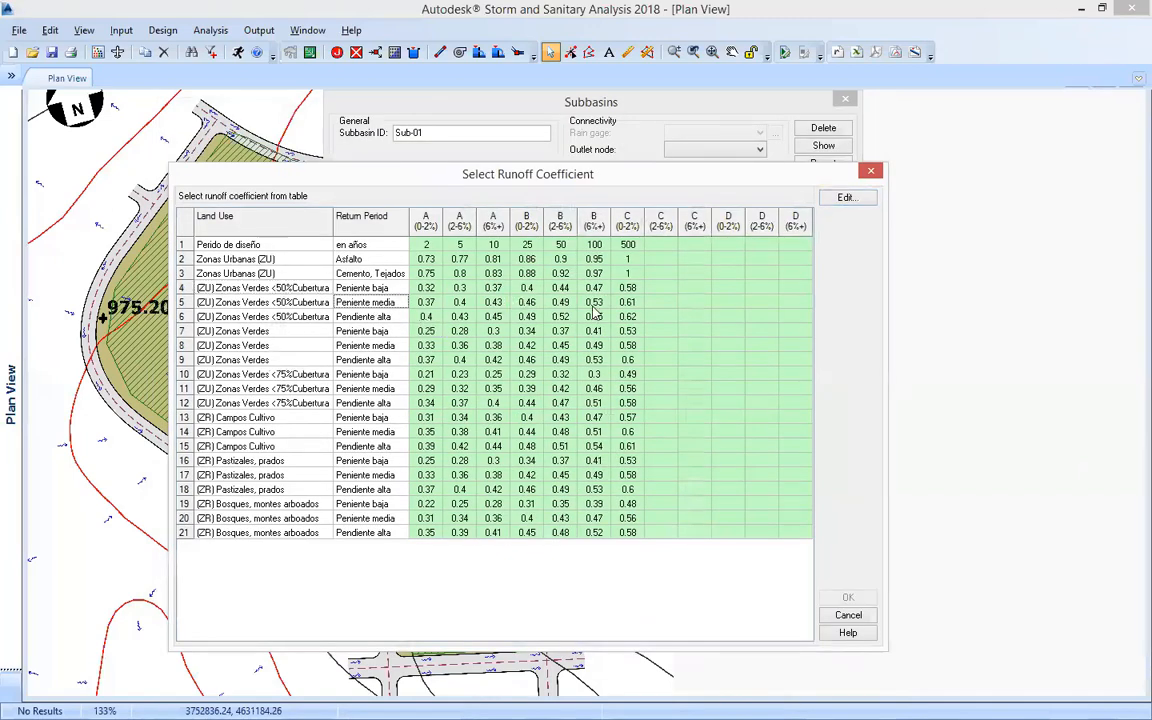
click(527, 304)
click(847, 597)
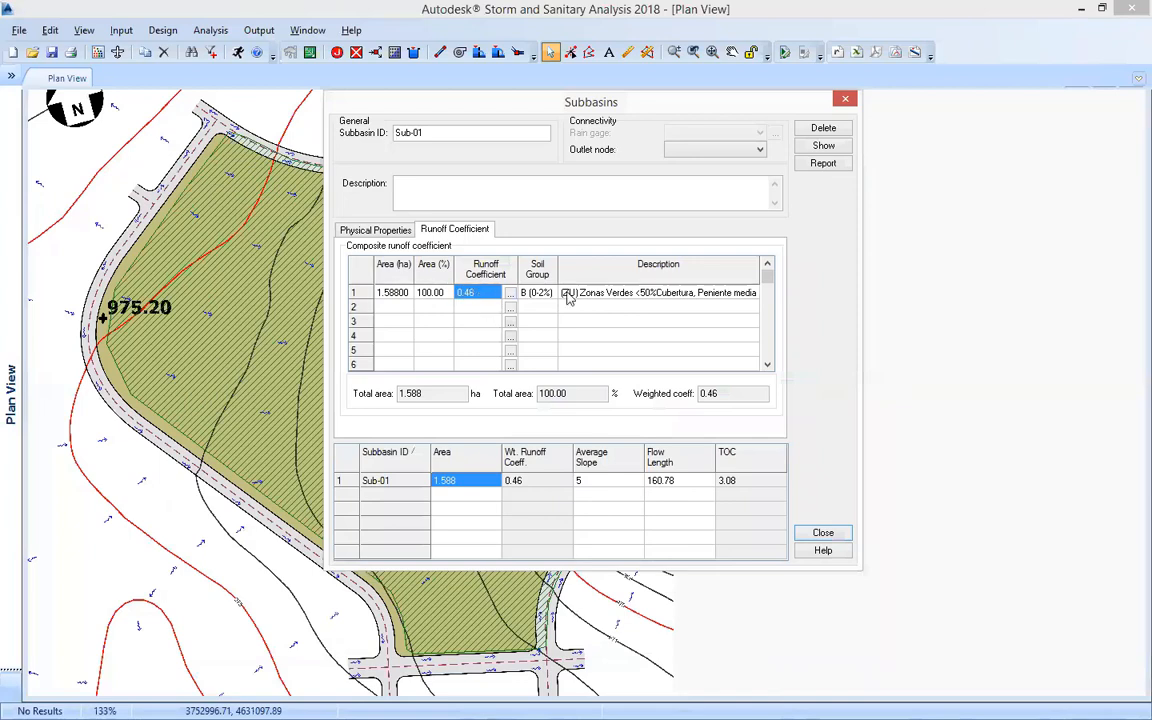
click(660, 294)
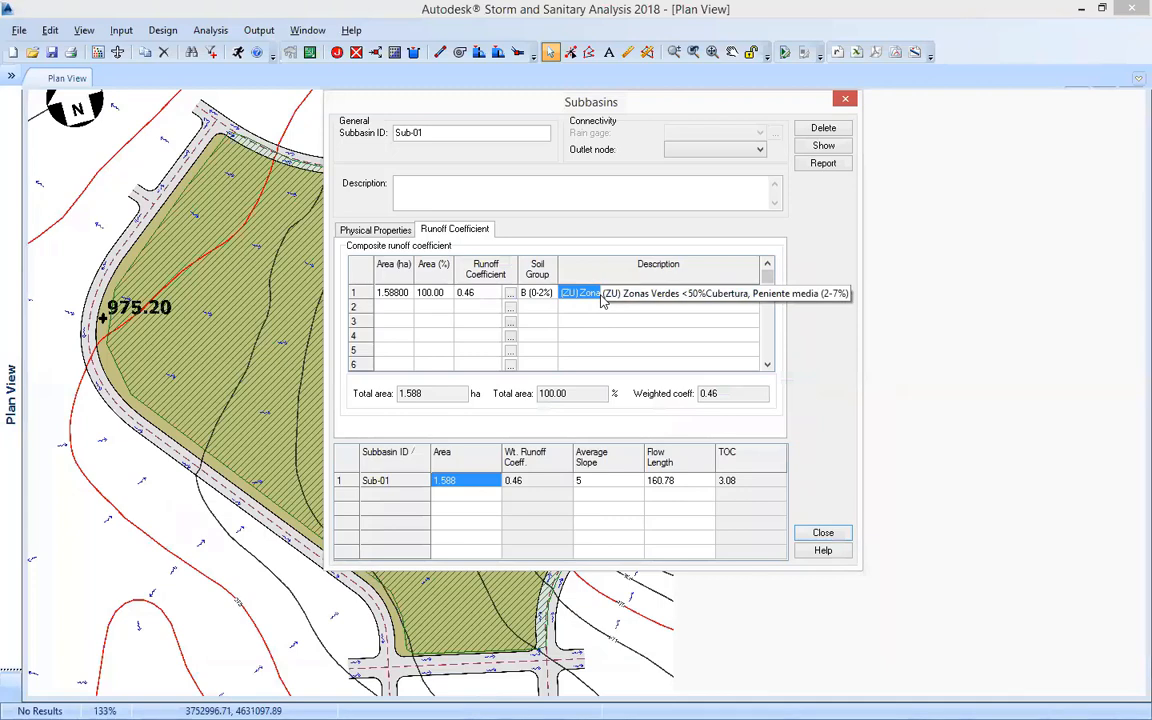
click(376, 230)
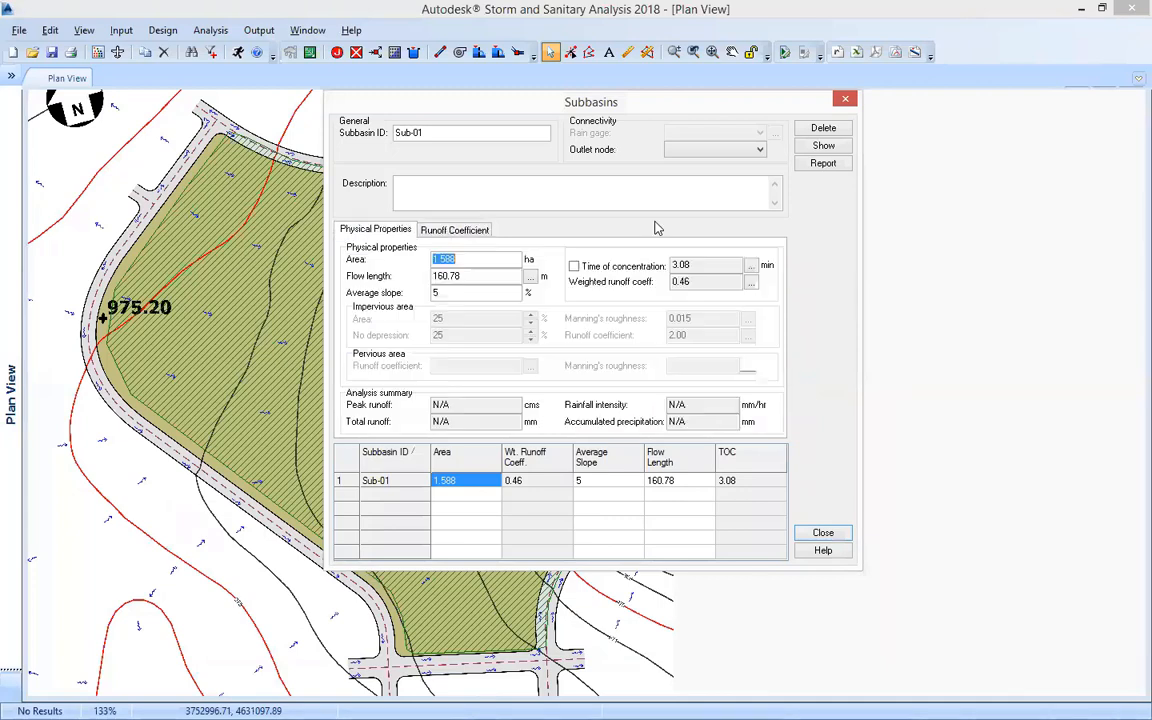
drag(663, 107, 628, 71)
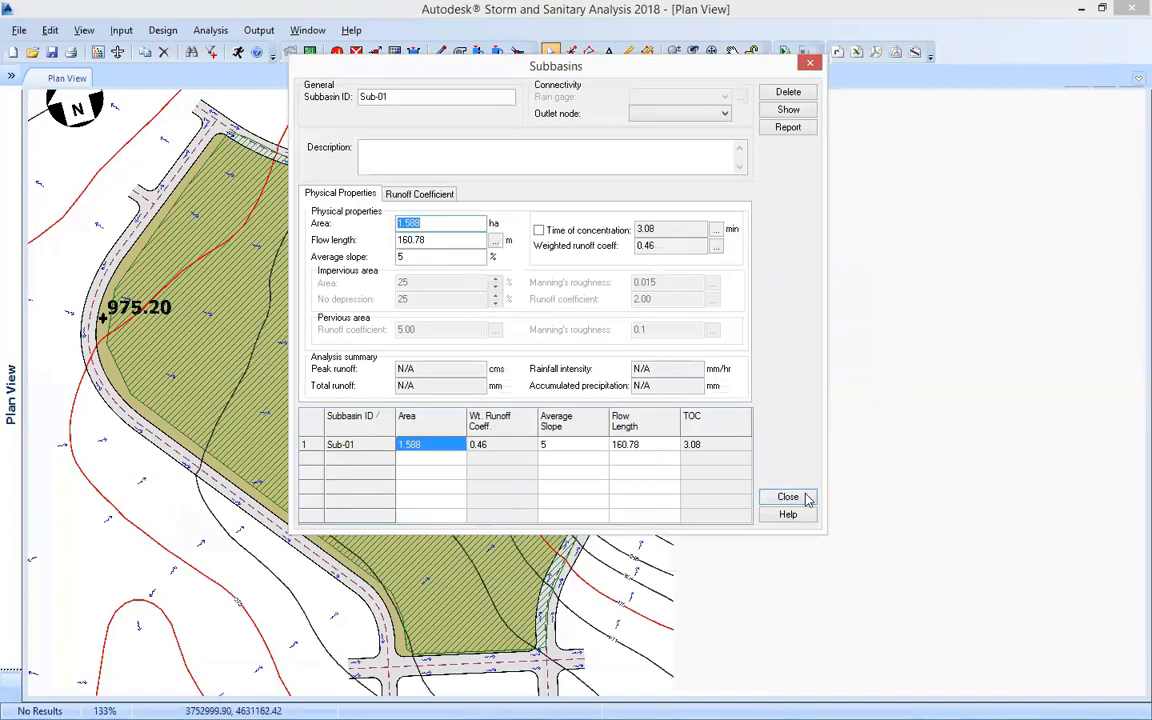
click(766, 496)
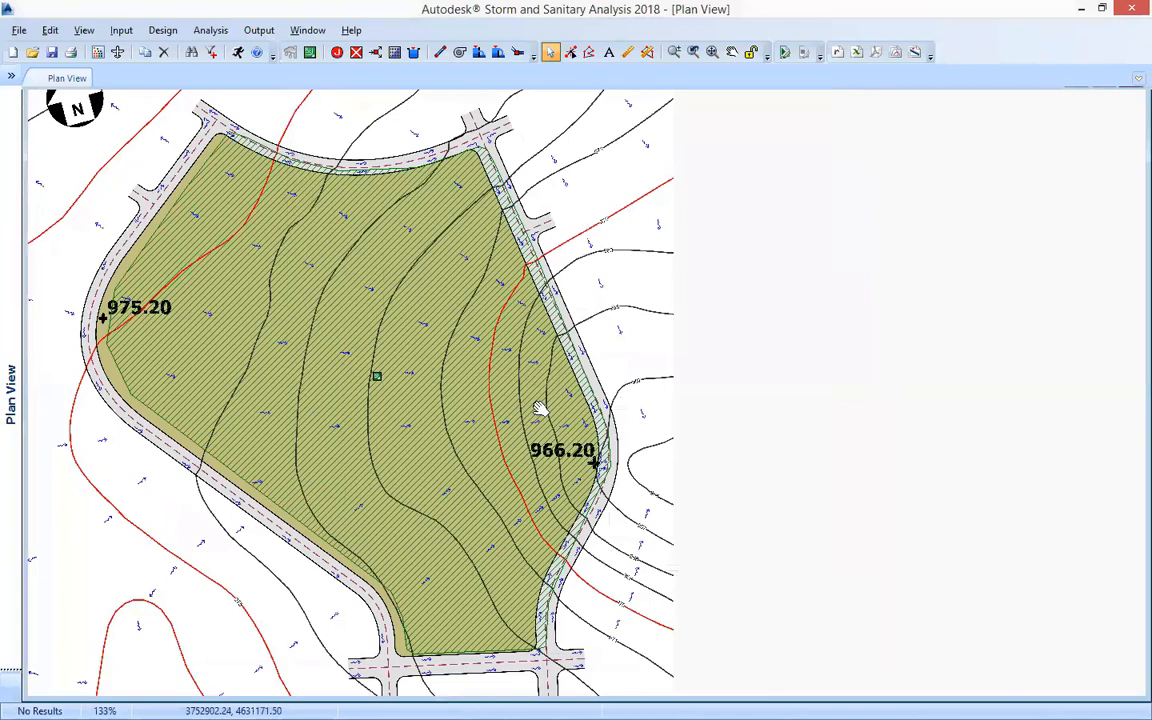
Step: Add an outfall at the site's low point marked 966.20 and leave the placement command
drag(511, 341, 537, 316)
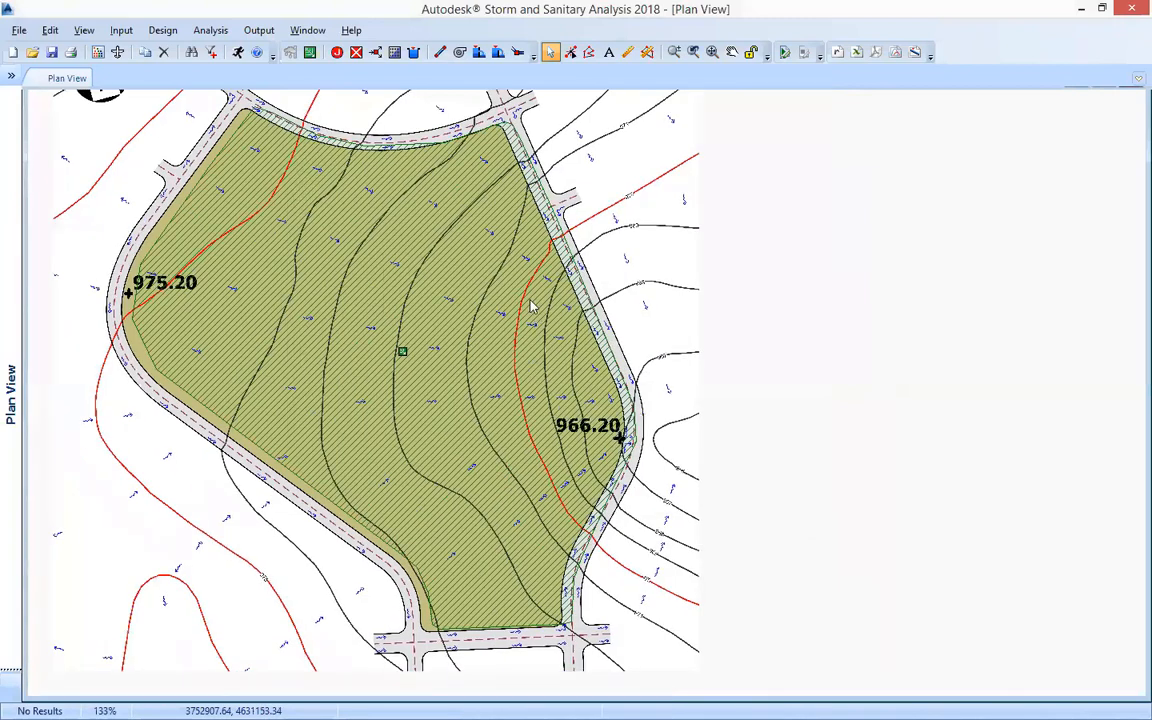
drag(459, 359, 495, 334)
click(375, 187)
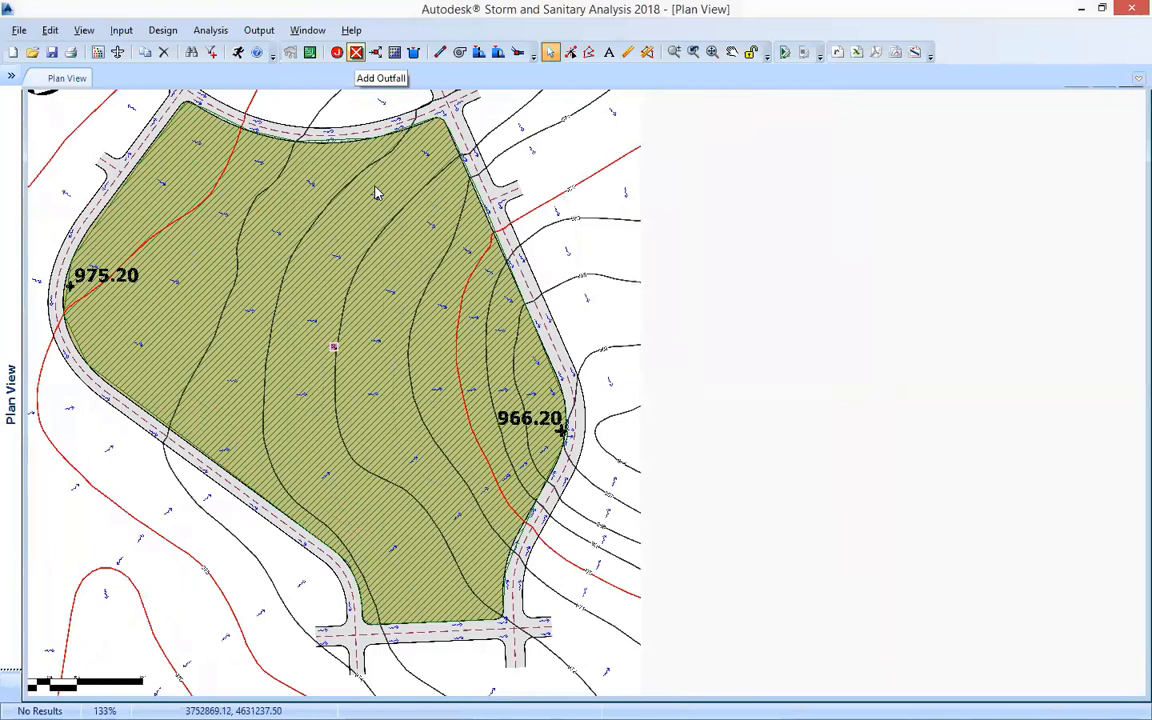
click(356, 53)
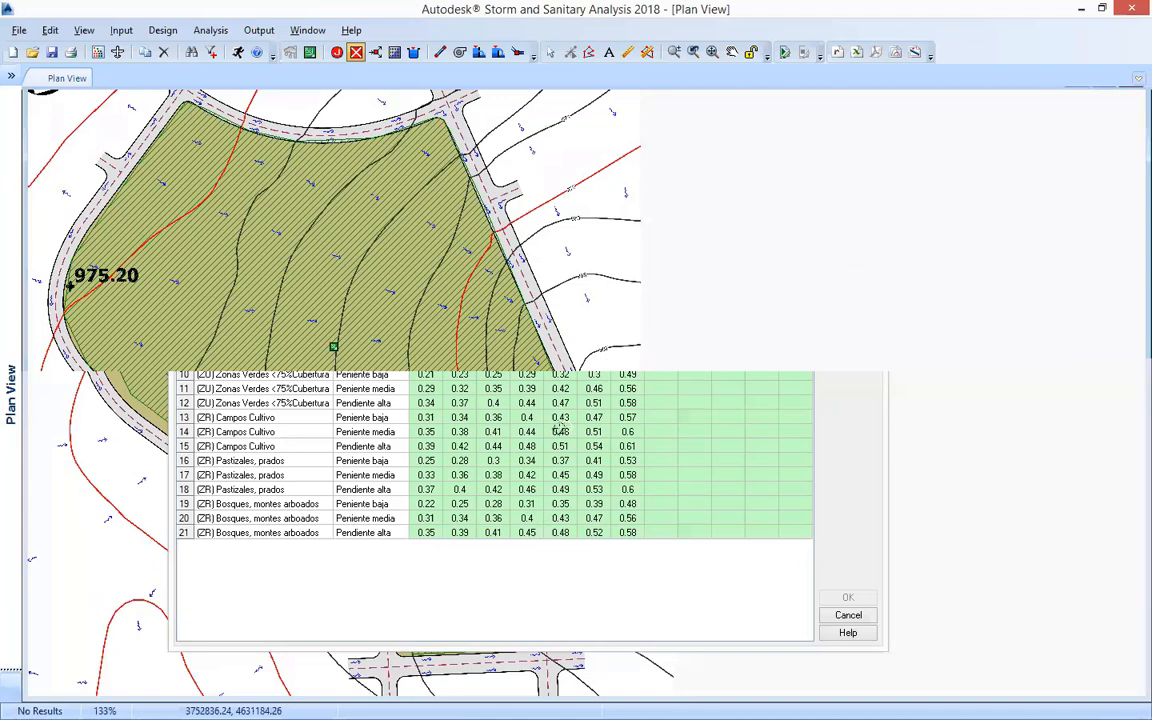
scroll(560, 430, up, 3)
right_click(560, 430)
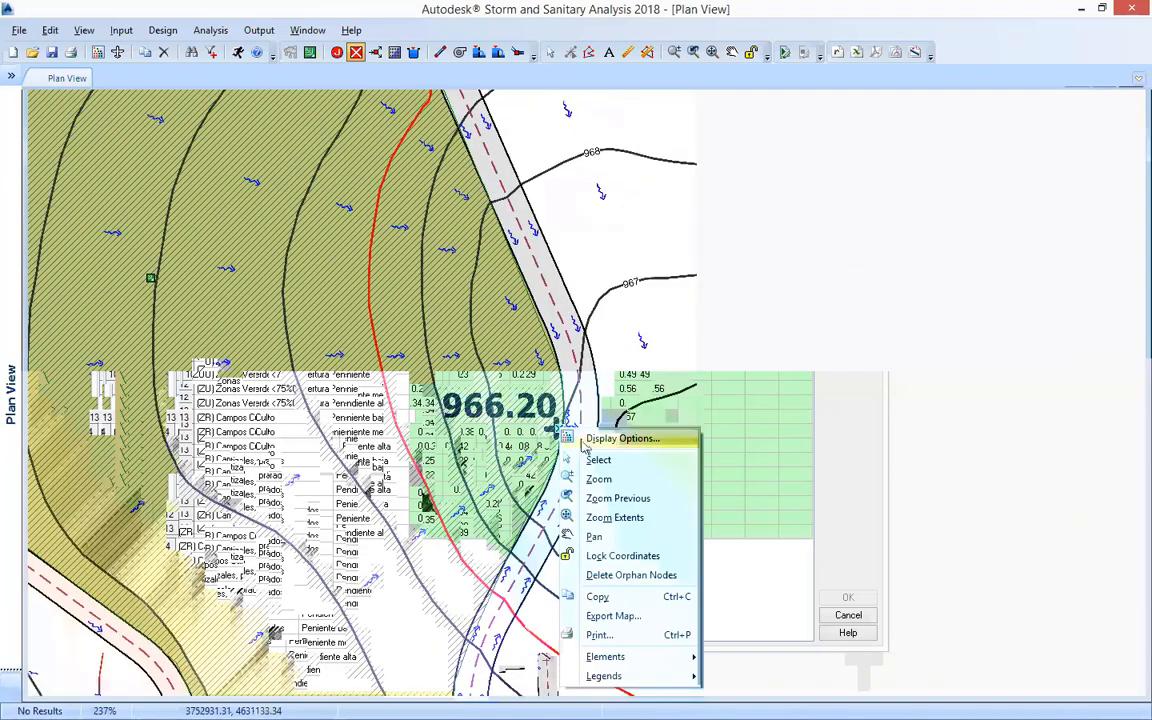
click(595, 457)
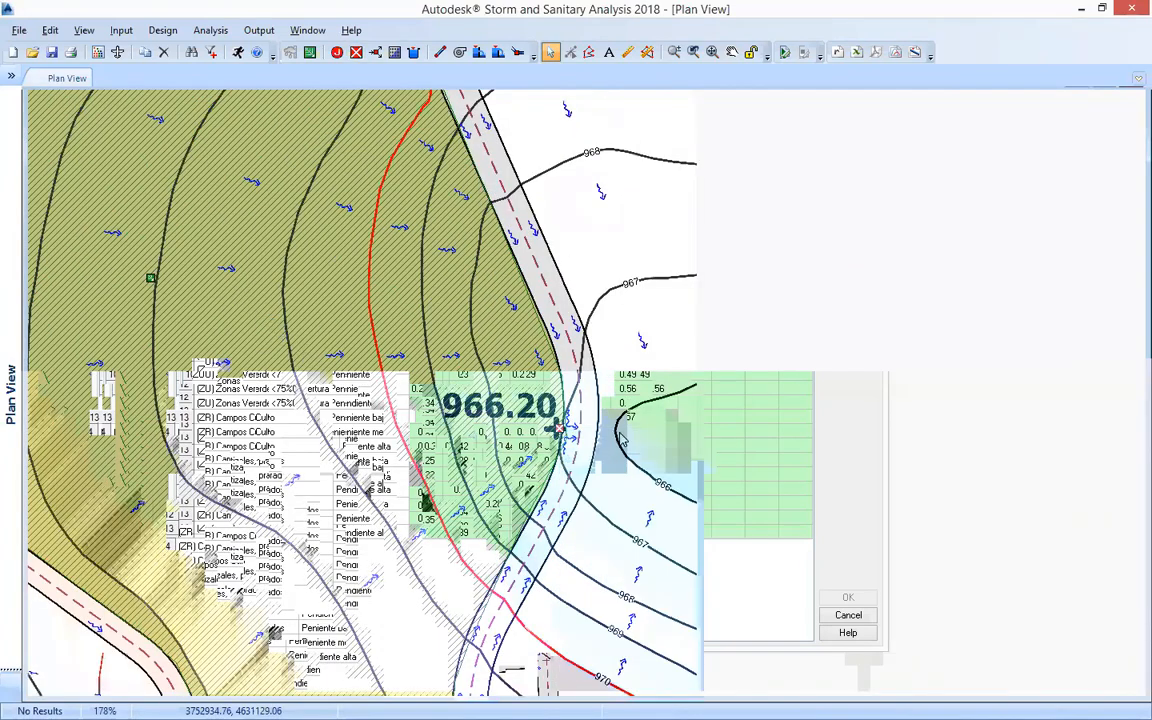
scroll(302, 340, down, 1)
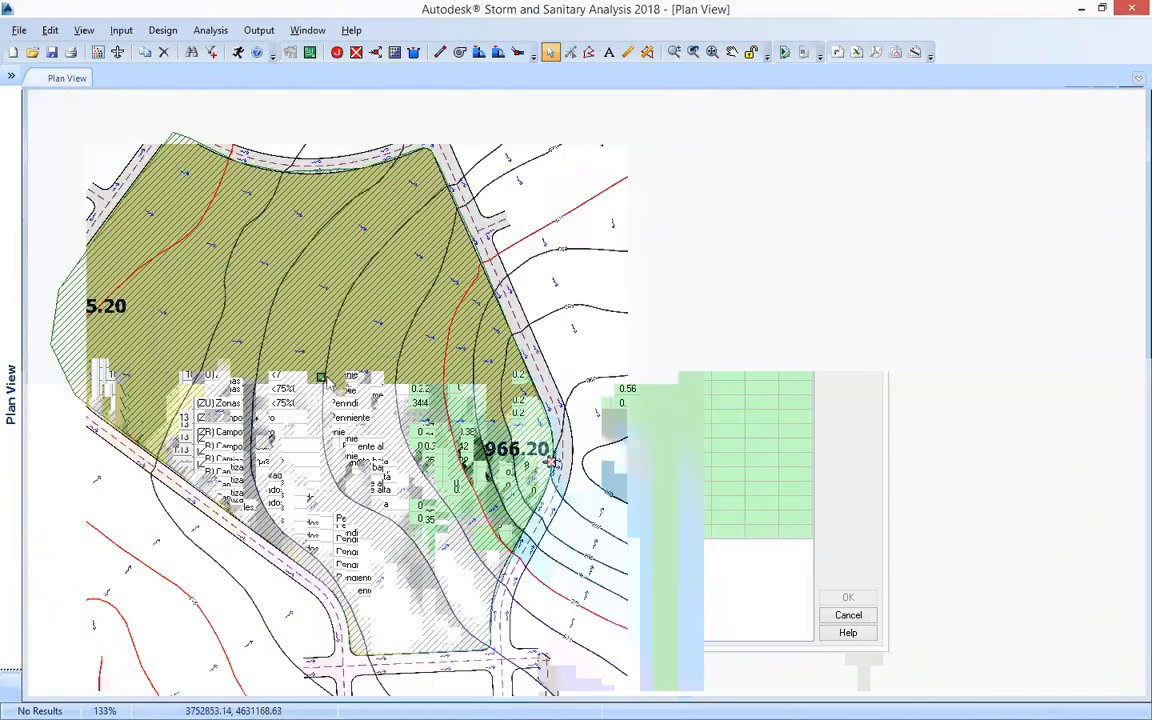
Step: Connect the subbasin to the outfall at the 966.20 low point
right_click(322, 378)
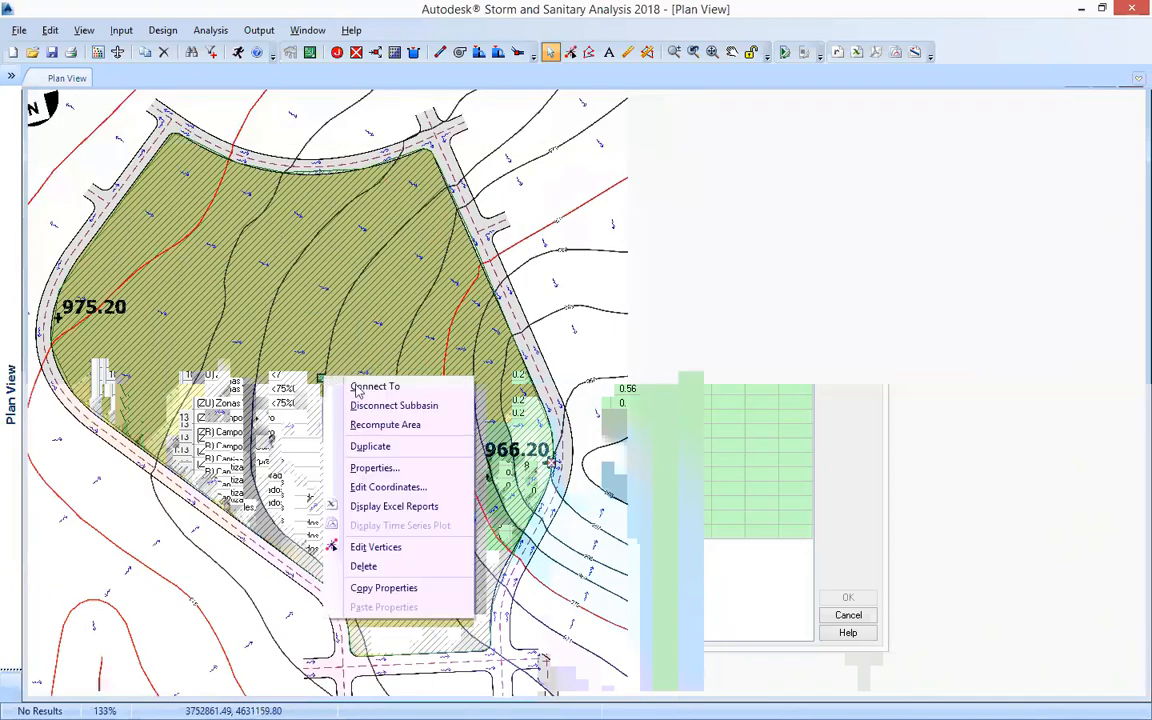
click(430, 397)
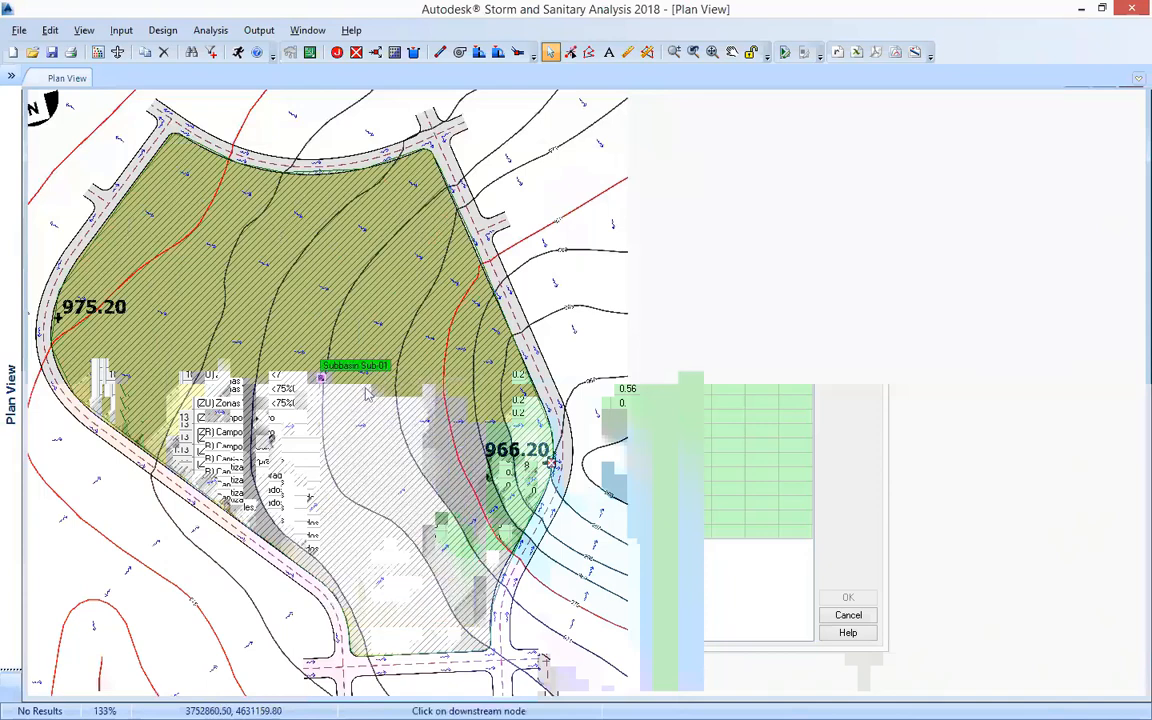
right_click(318, 379)
click(376, 391)
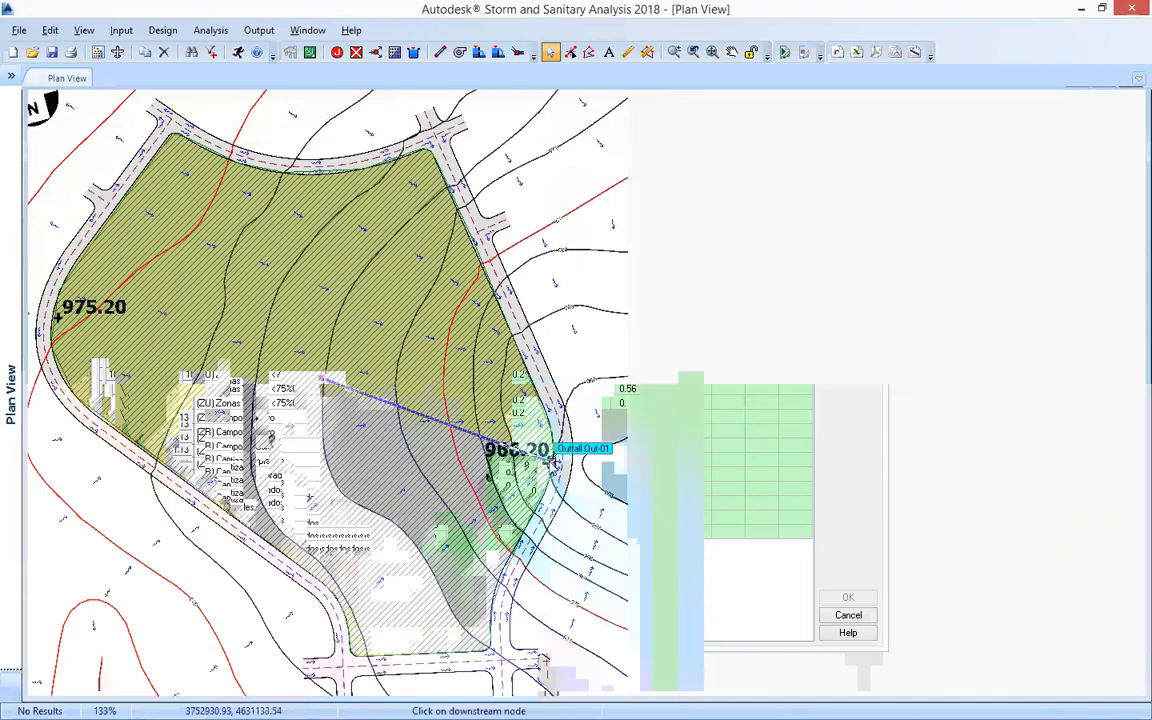
click(556, 468)
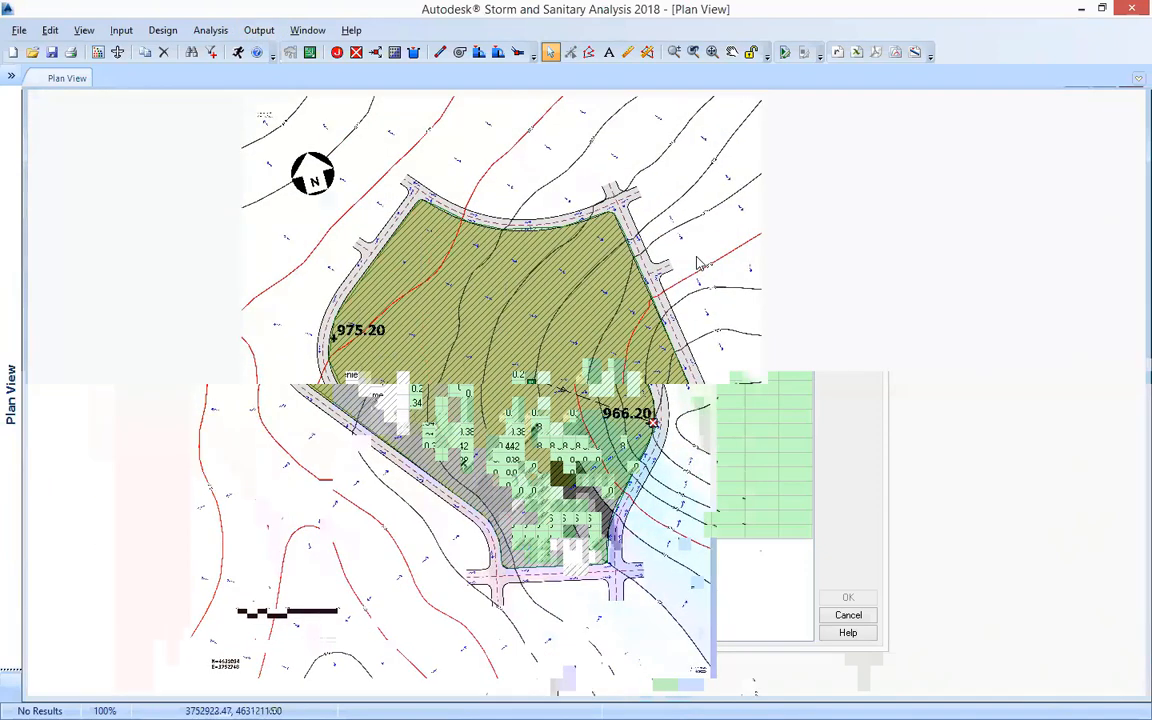
Step: Open the IDF curves and examine the rainfall intensities by return period and storm duration
click(117, 31)
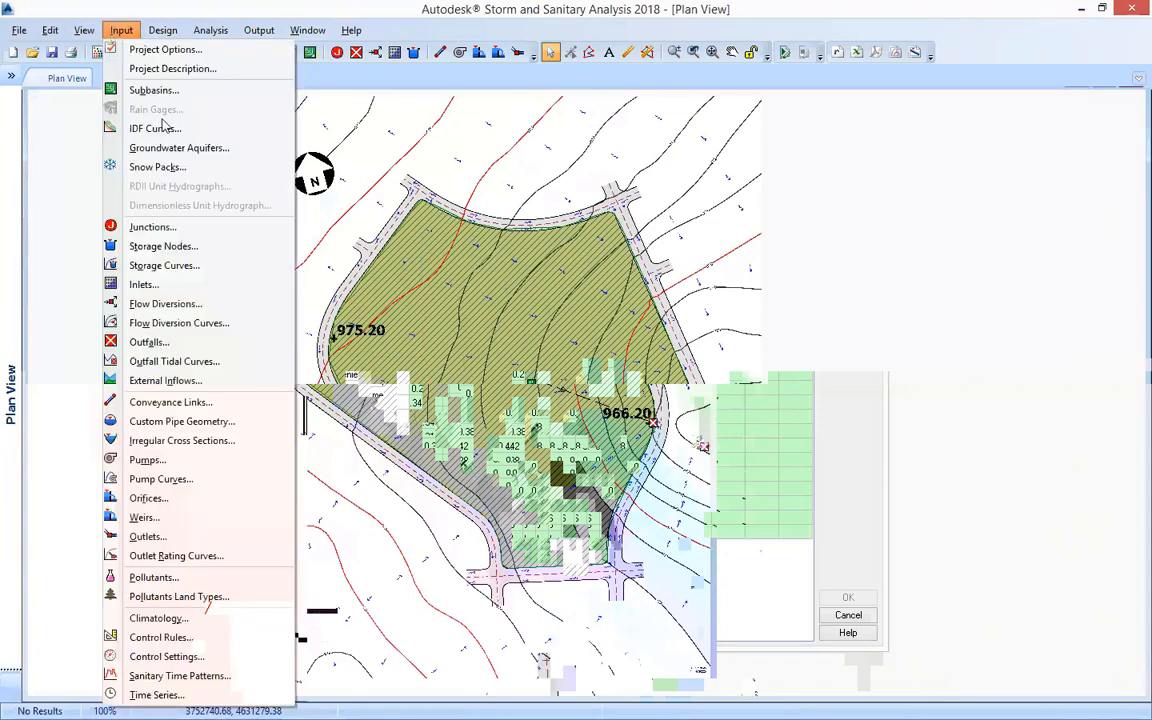
click(219, 134)
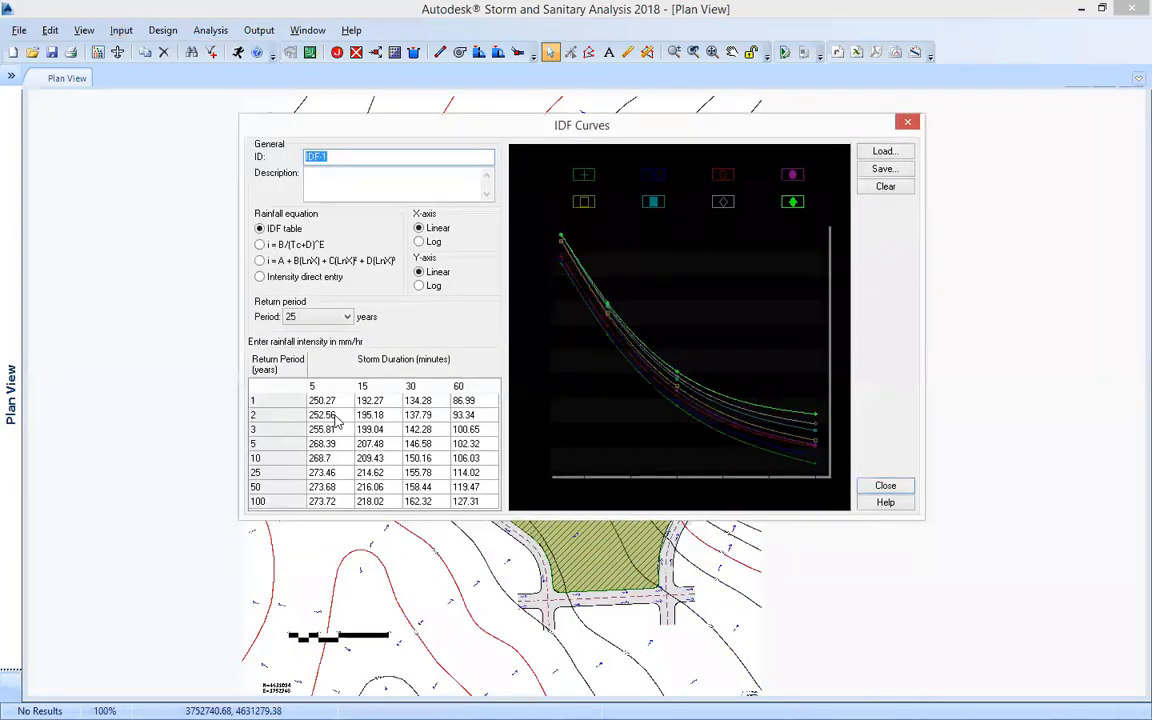
mouse_move(332, 415)
mouse_down()
mouse_move(335, 463)
mouse_move(325, 402)
mouse_move(421, 402)
mouse_move(329, 405)
mouse_move(330, 422)
mouse_up()
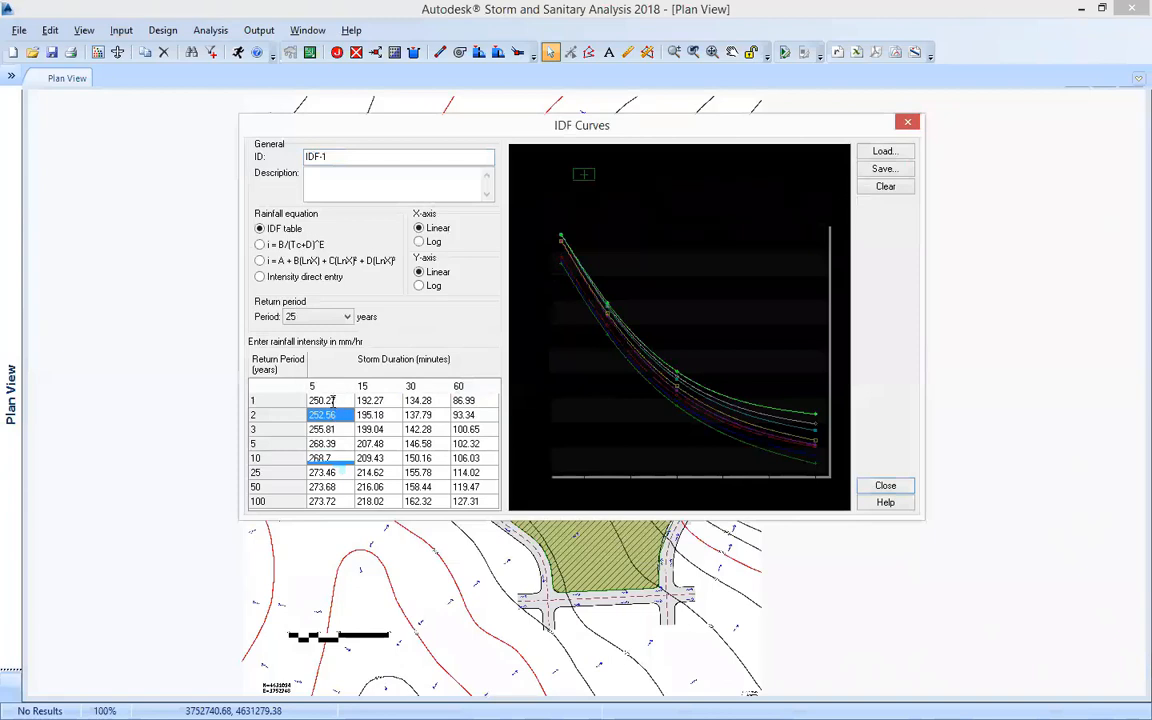
click(332, 402)
click(330, 442)
click(328, 431)
click(282, 404)
click(277, 417)
click(432, 419)
click(341, 430)
click(326, 446)
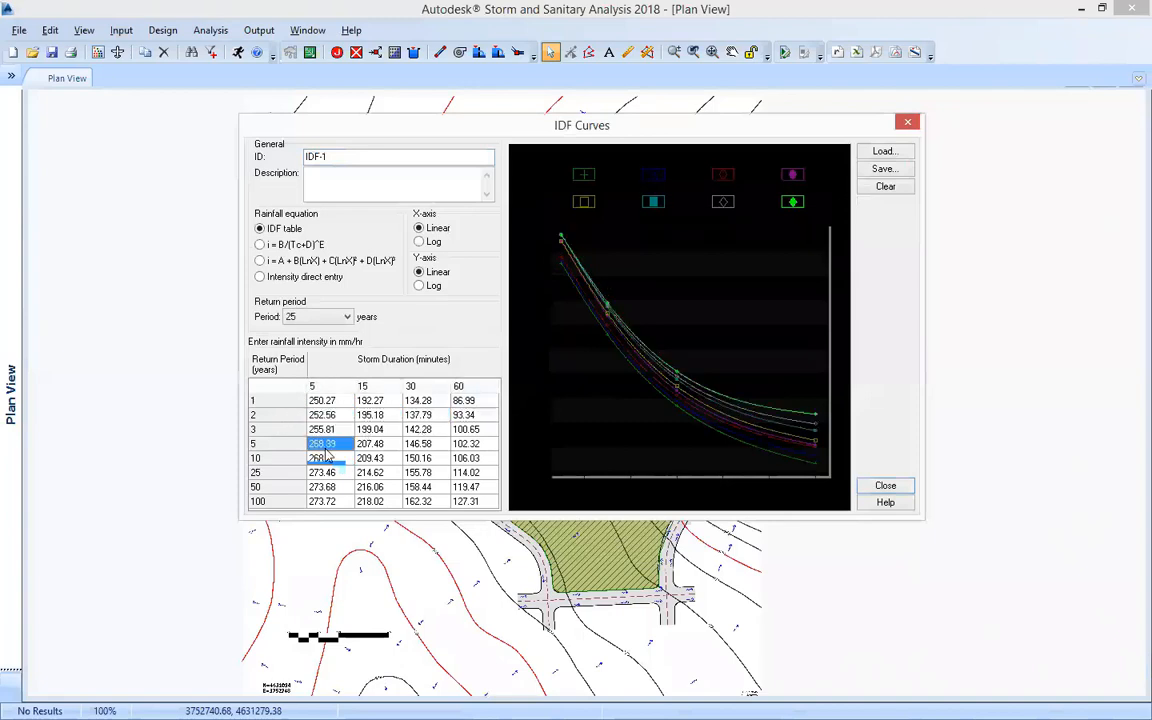
Step: Open the save dialog for the IDF curve and browse the existing files, selecting IDF-MANAGUA 1987-2016.idfdb
click(880, 169)
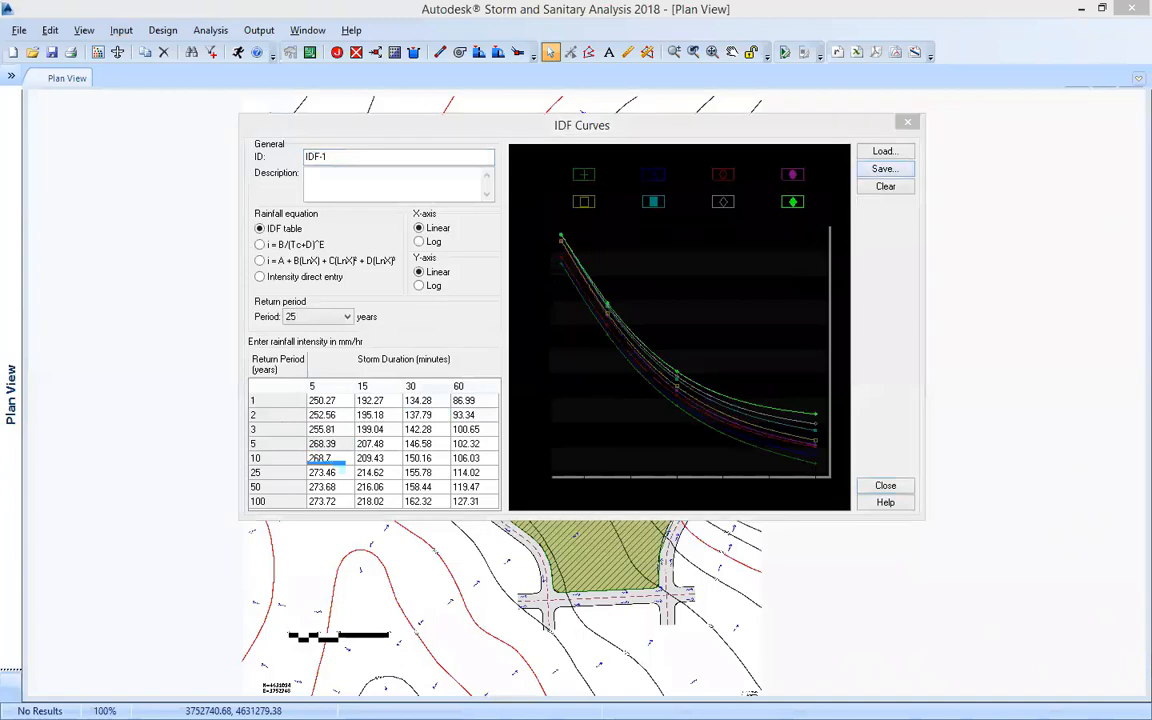
click(661, 238)
click(663, 254)
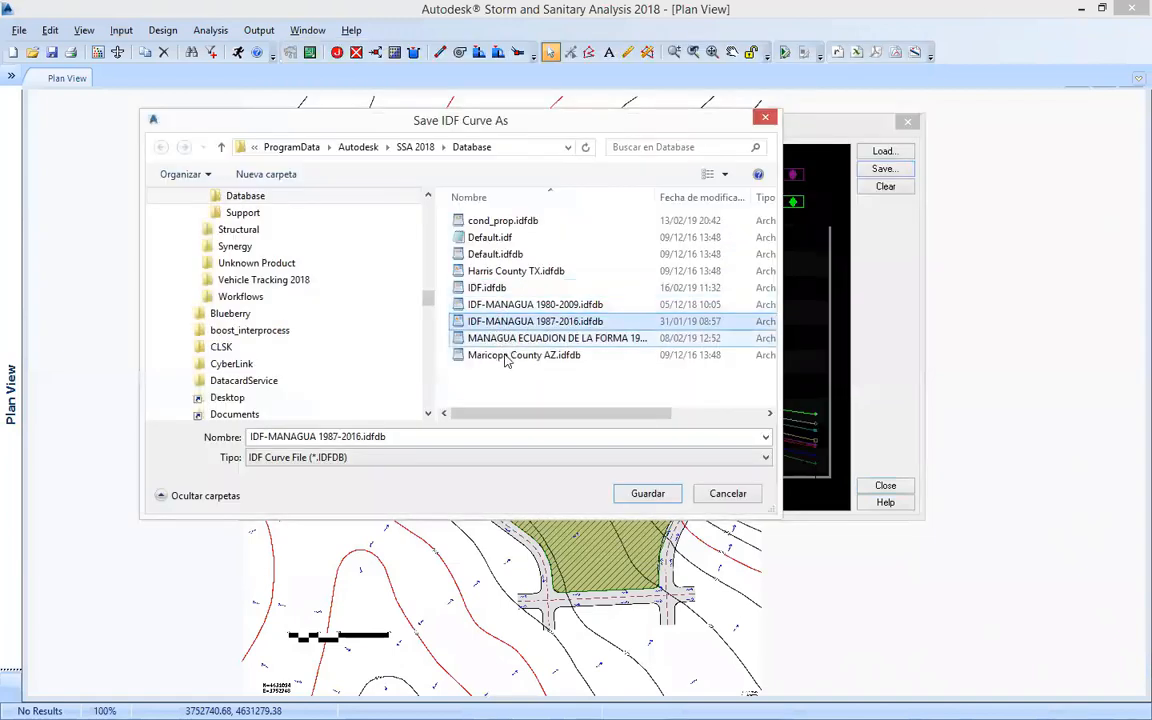
click(507, 356)
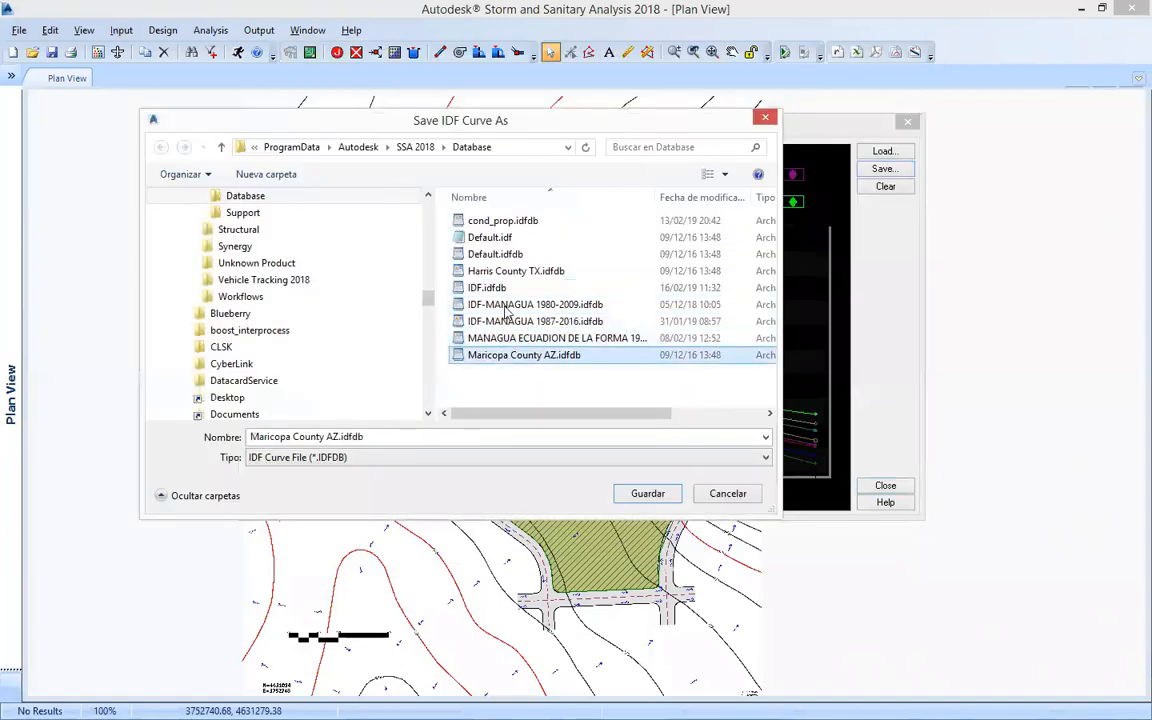
click(505, 321)
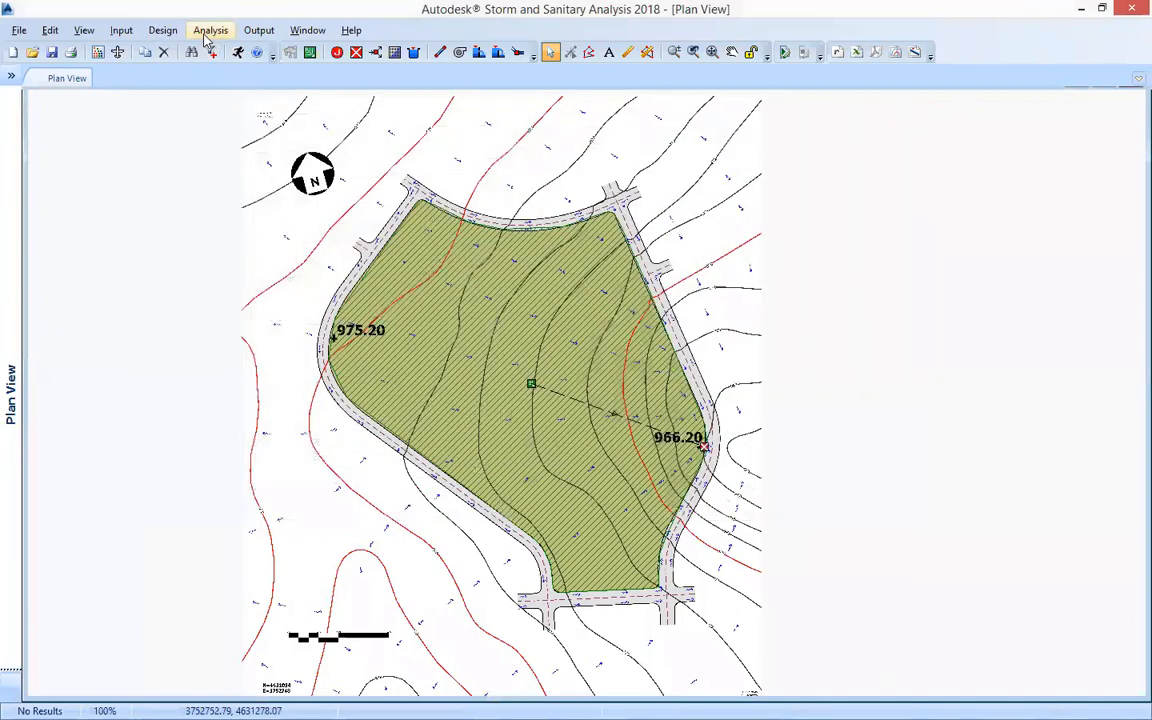
Step: Open the analysis options, examine the analysis duration, and leave without changes
click(211, 31)
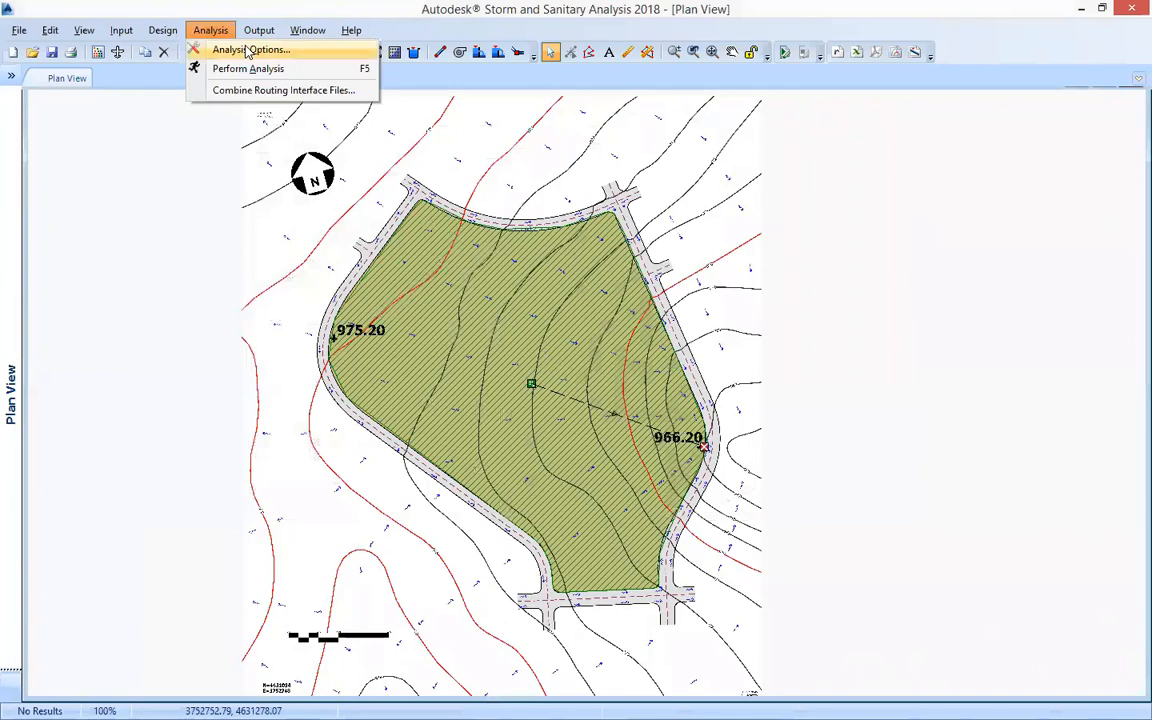
click(248, 50)
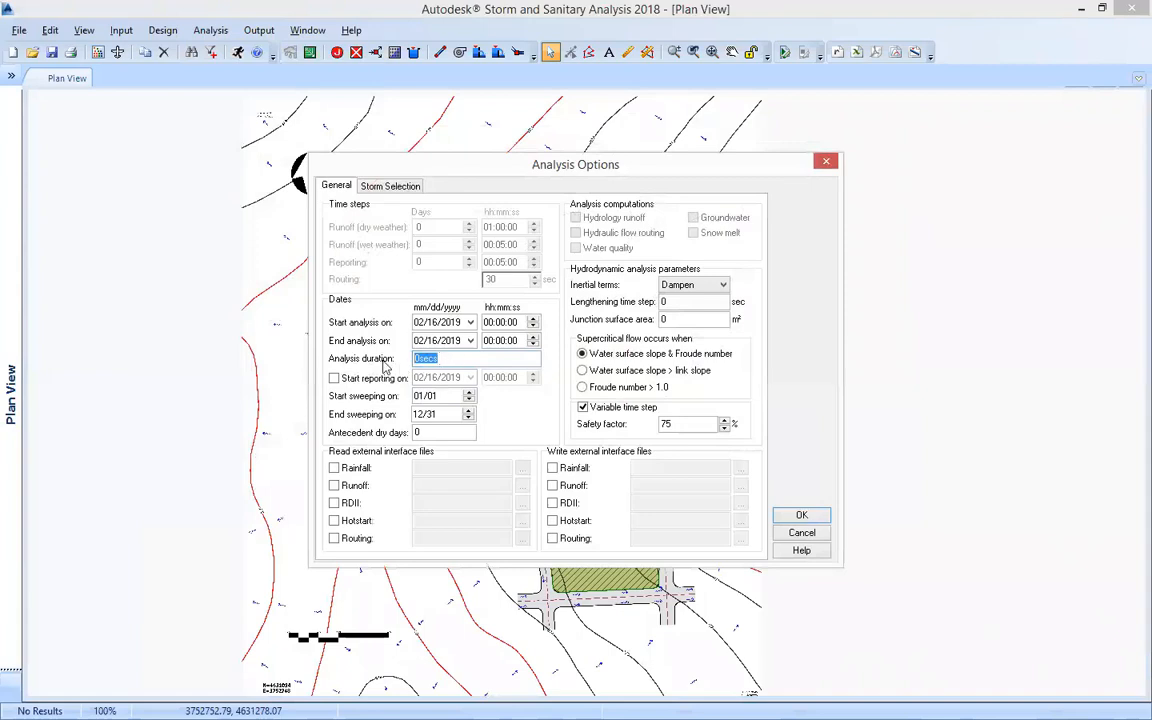
click(445, 359)
drag(445, 359, 412, 361)
click(810, 536)
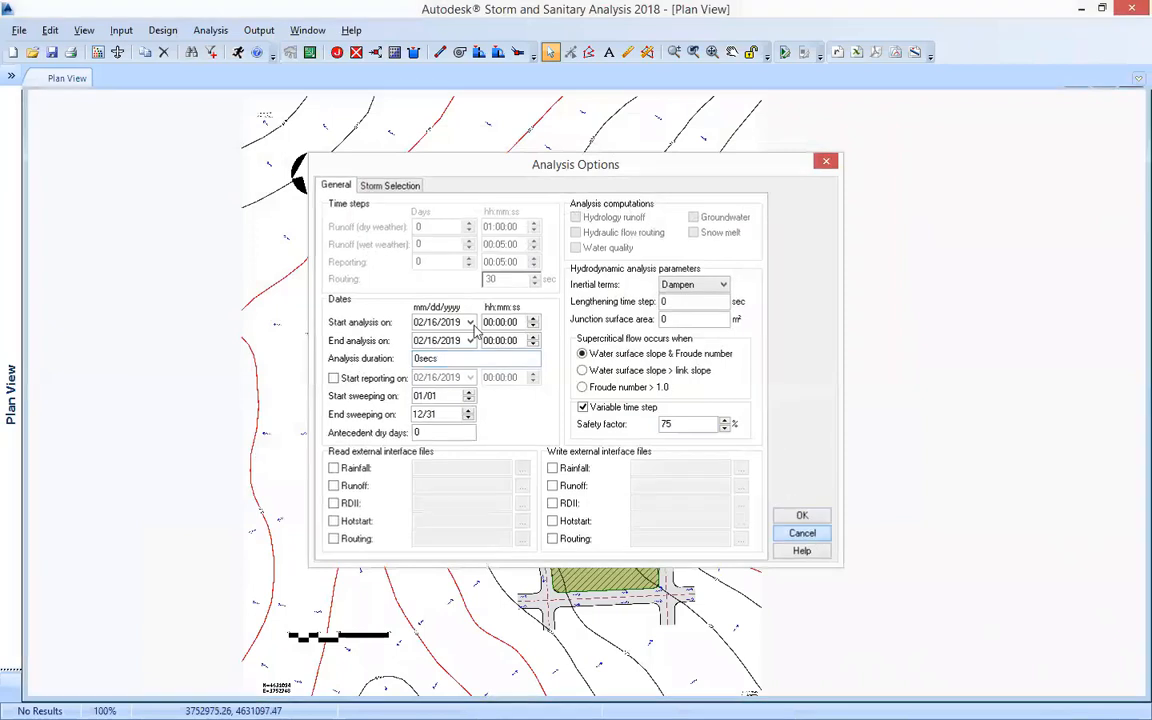
Step: Run the analysis, read the error in the ASCII output report, and close the report
click(238, 56)
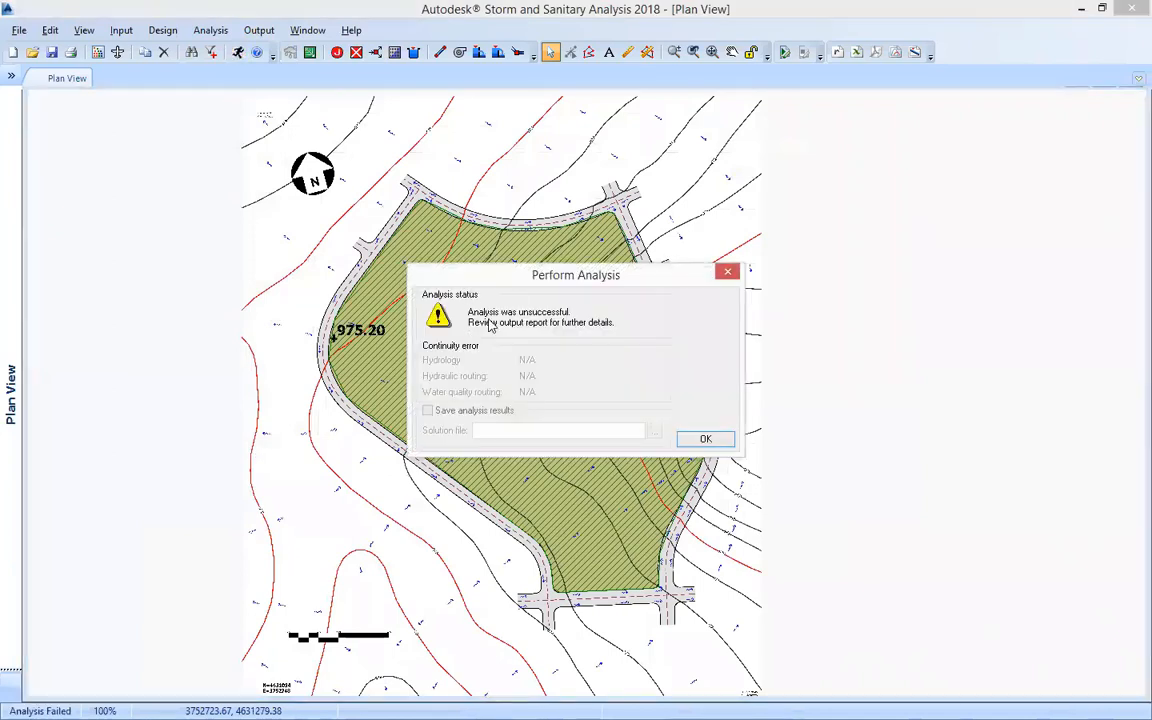
click(706, 439)
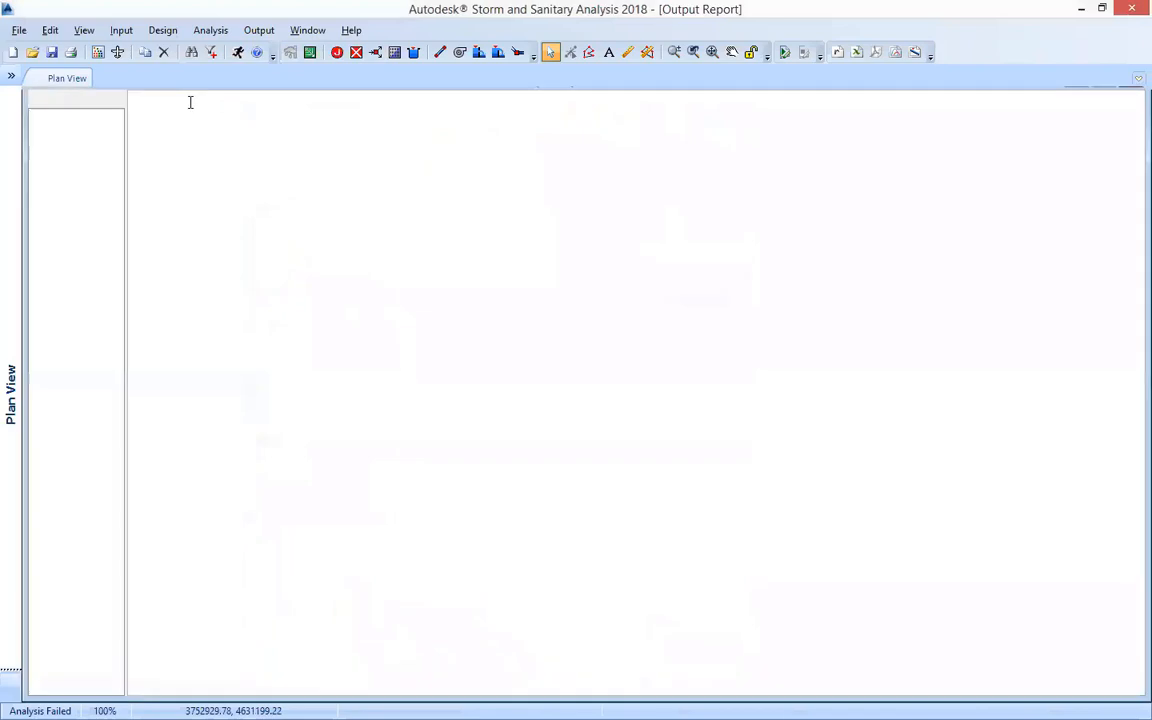
drag(336, 157, 788, 170)
click(204, 78)
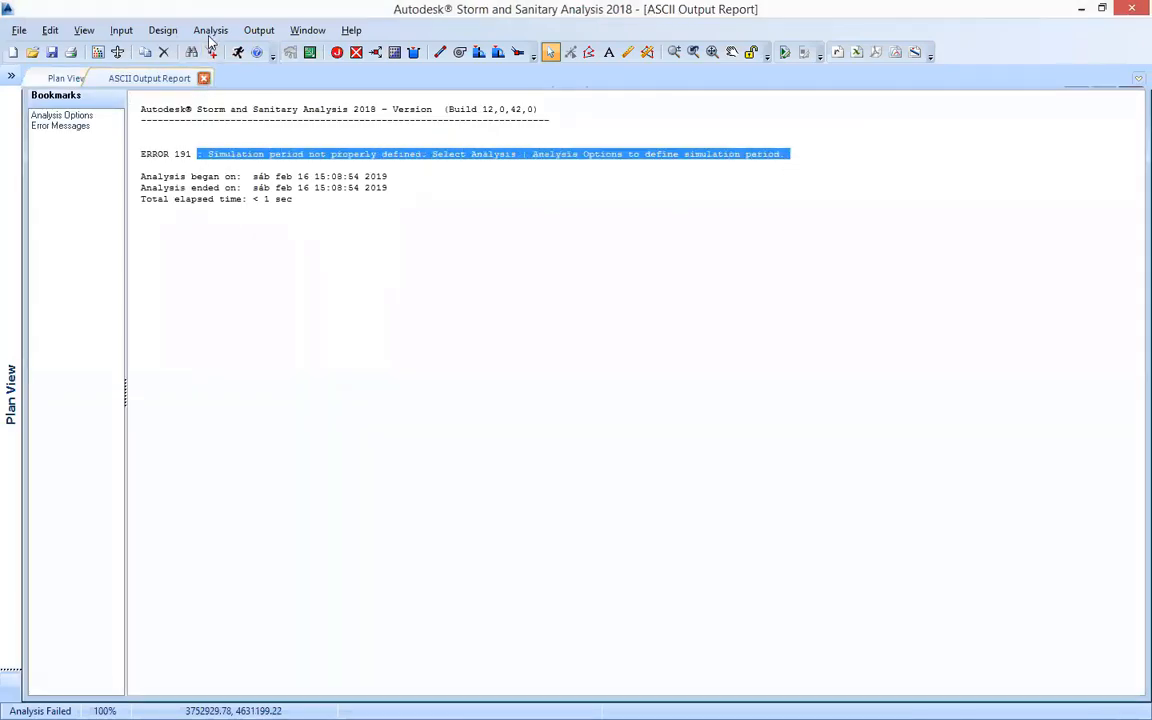
Step: Set the analysis end time to 01:00:00 in the analysis options for a duration of 1 hour
click(212, 31)
click(256, 52)
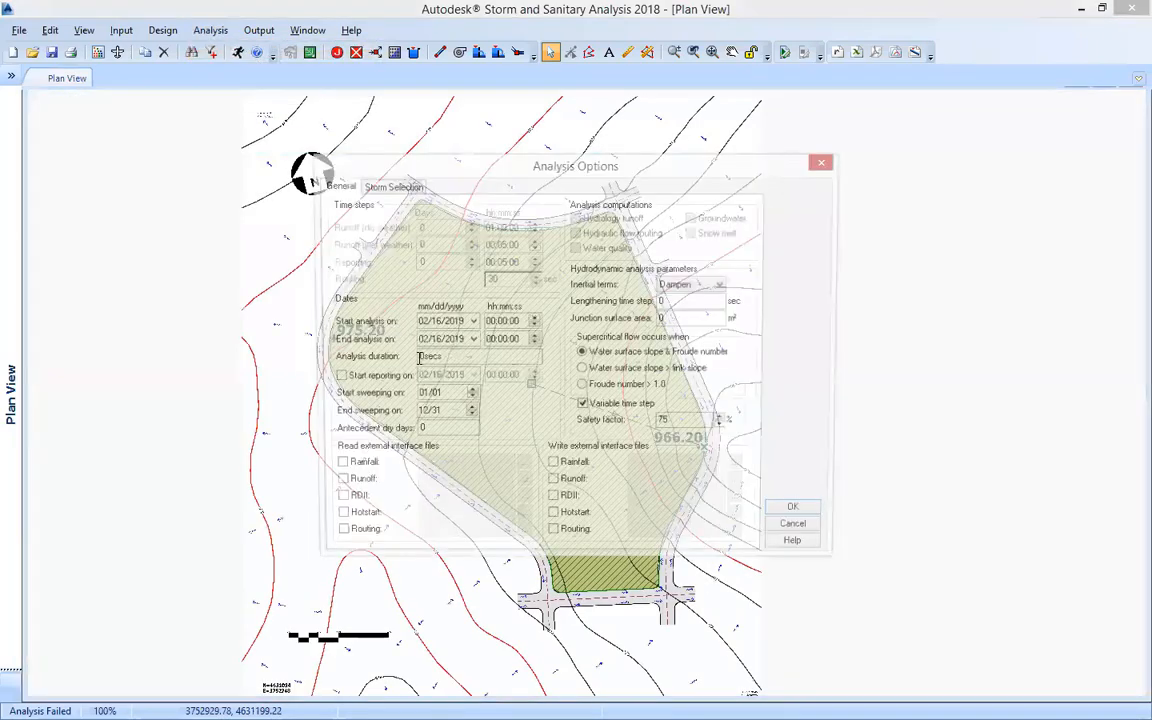
click(535, 338)
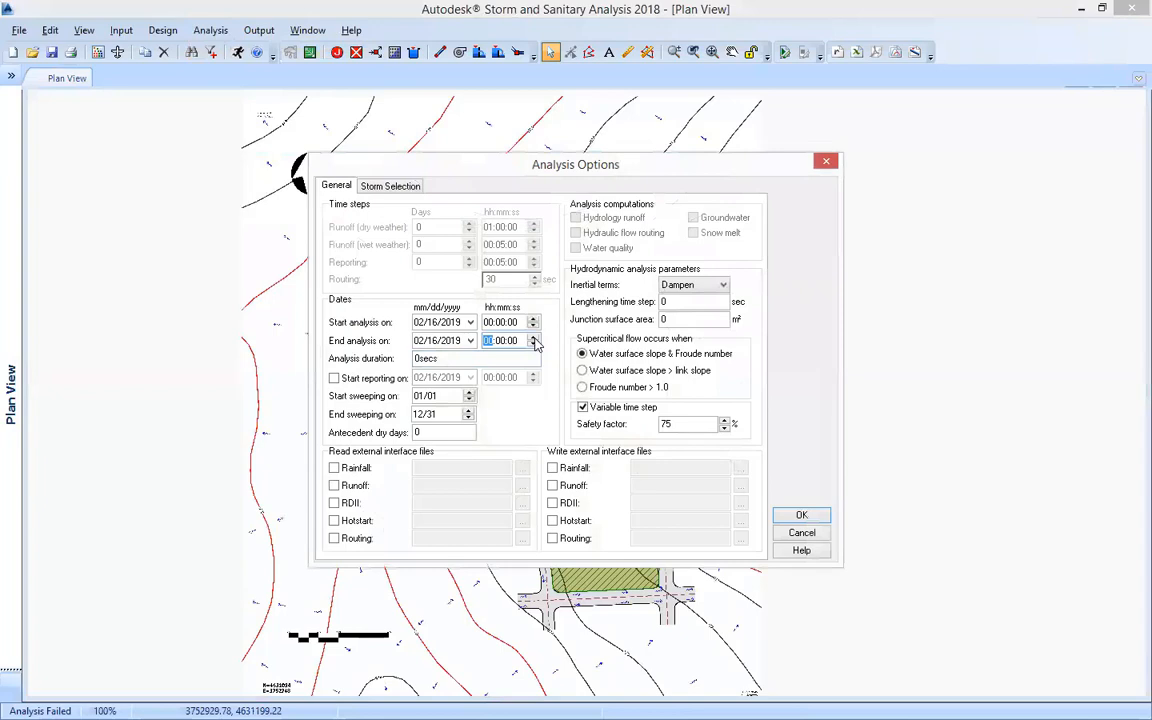
click(442, 358)
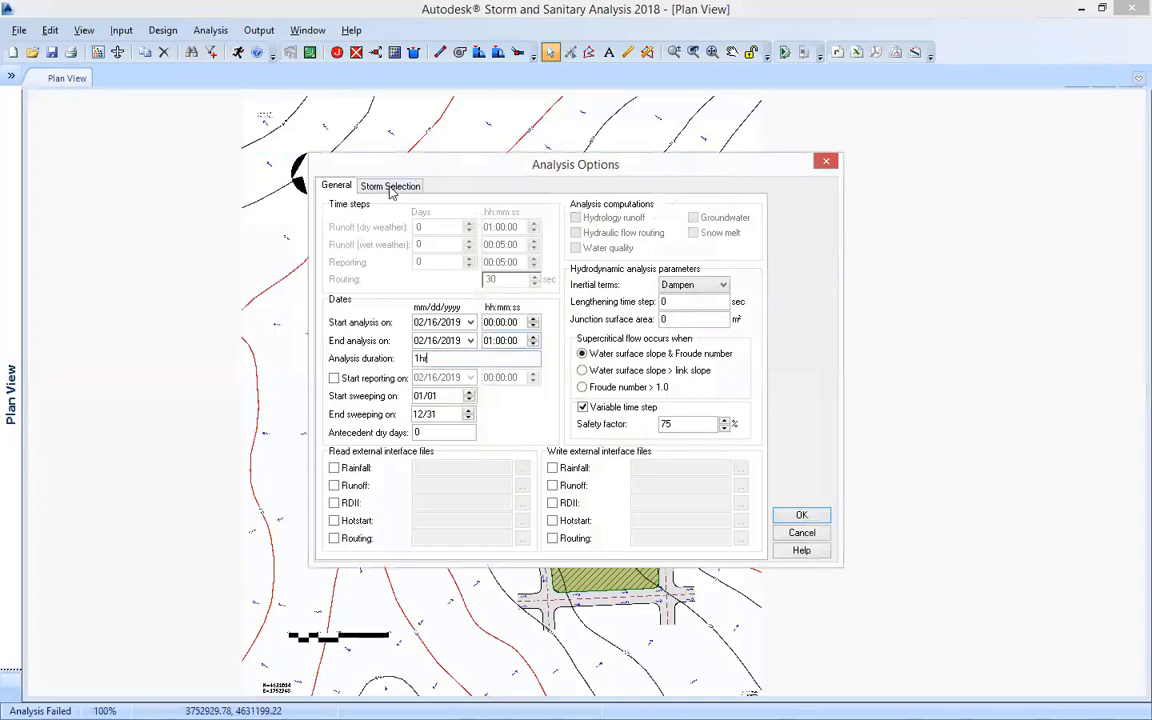
Step: Select a 25-year return period for the single storm analysis and accept the analysis options
click(363, 187)
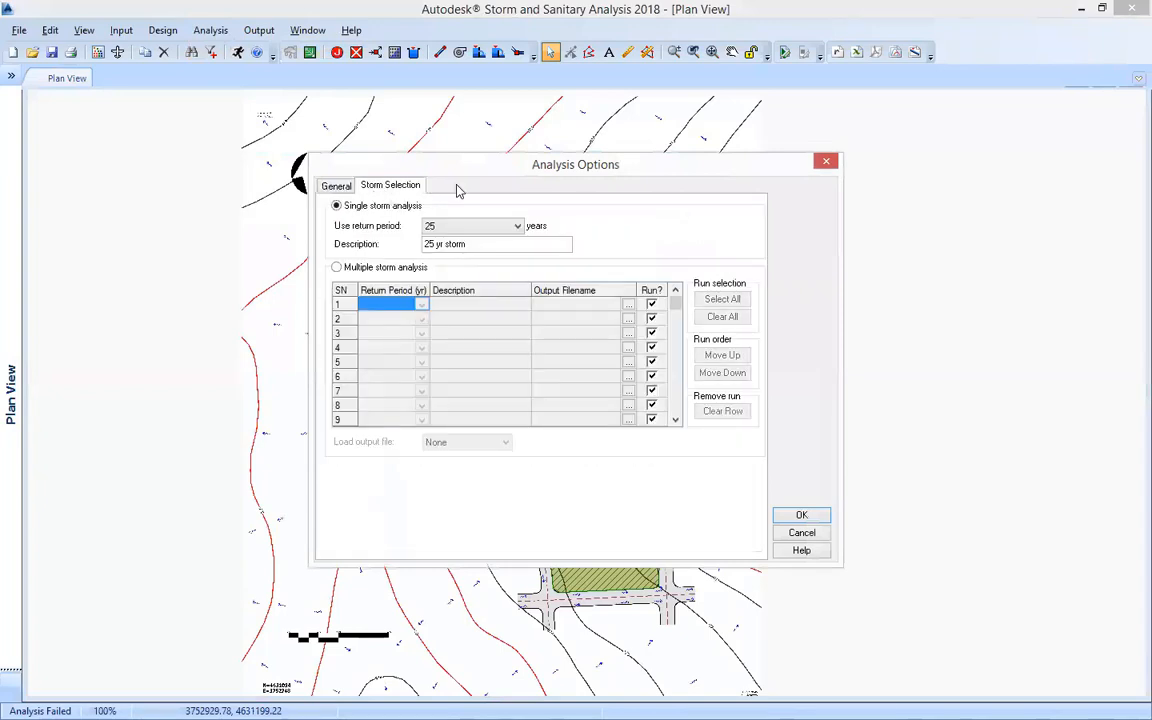
click(518, 228)
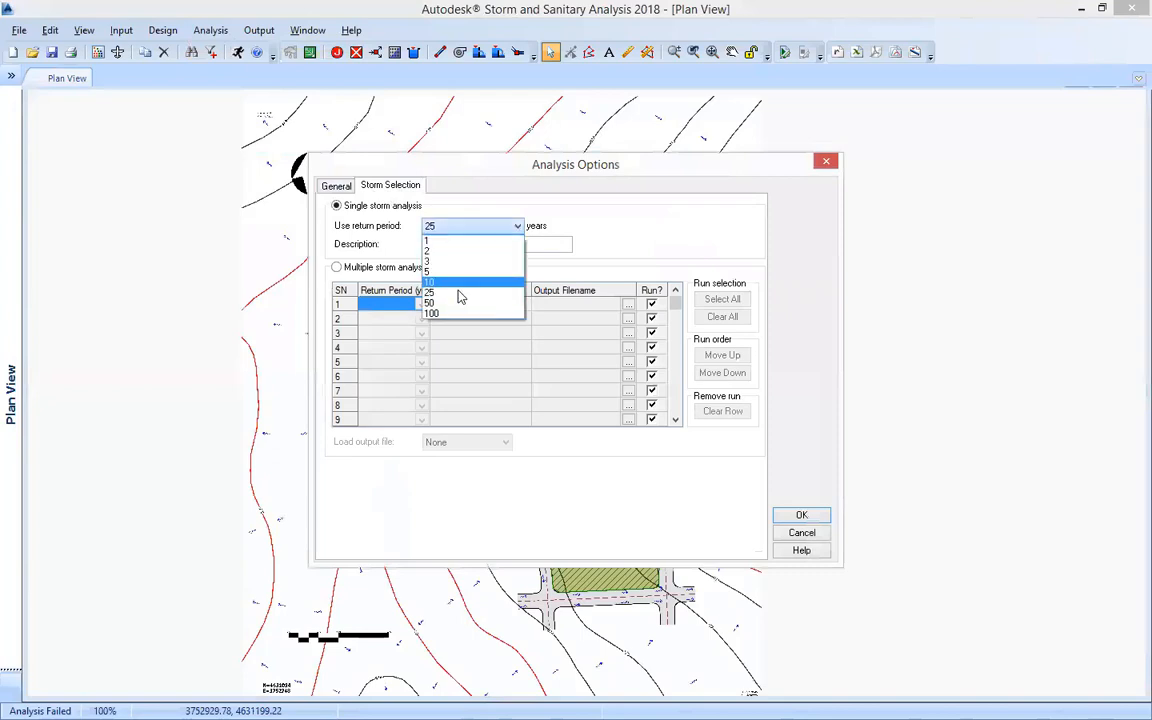
click(459, 296)
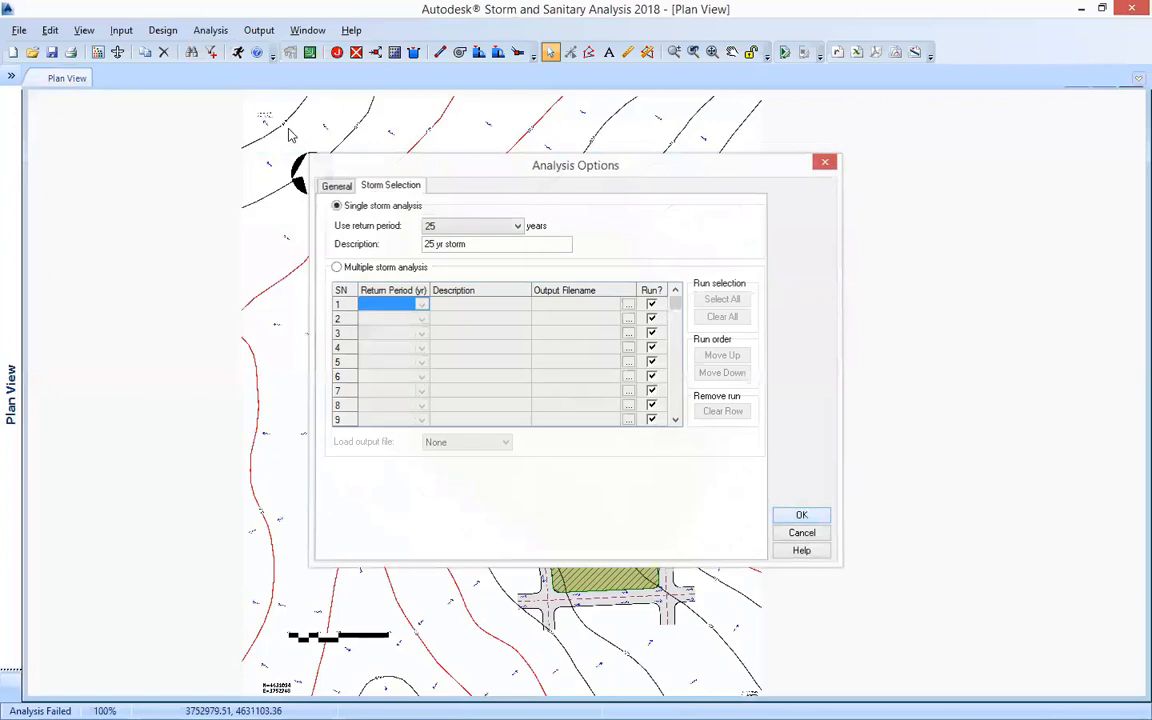
Step: Run the analysis again and close its status dialog without saving the analysis results
click(238, 54)
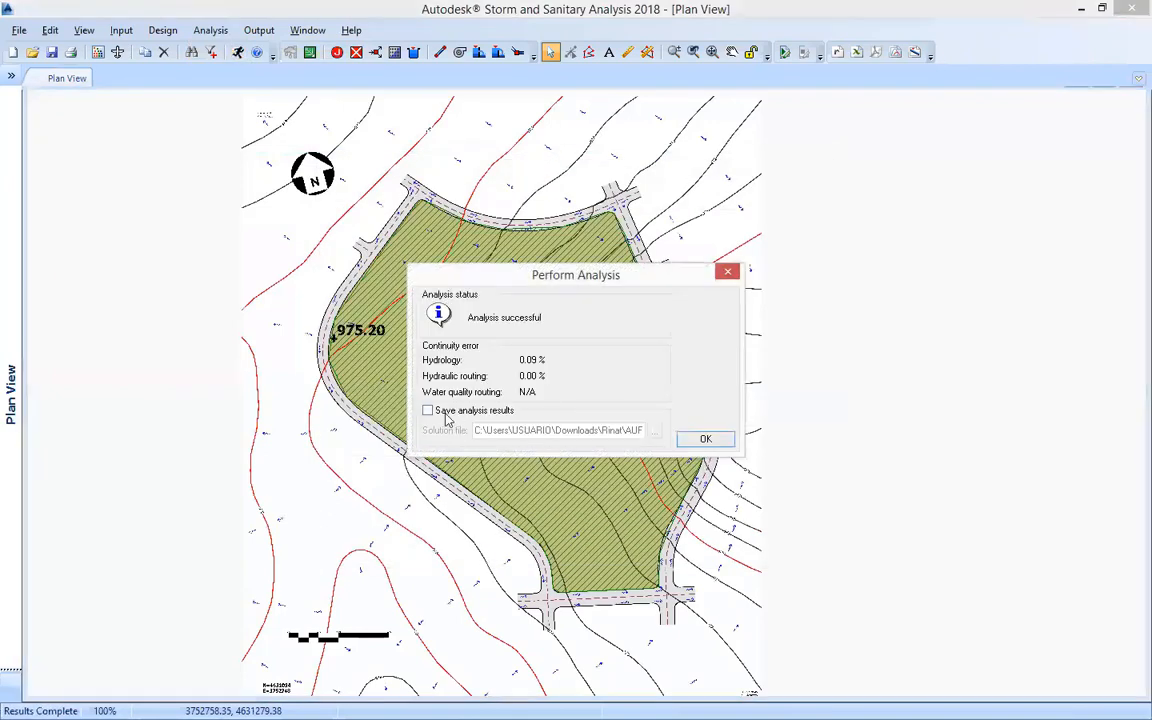
click(428, 410)
click(430, 411)
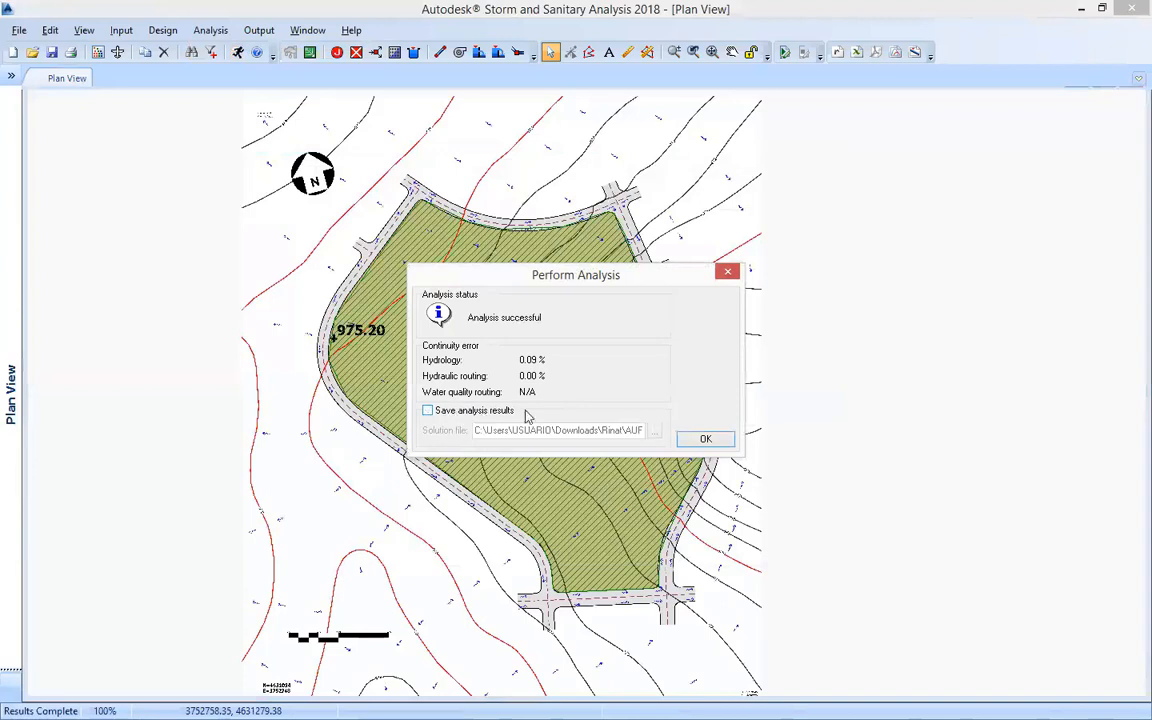
click(705, 438)
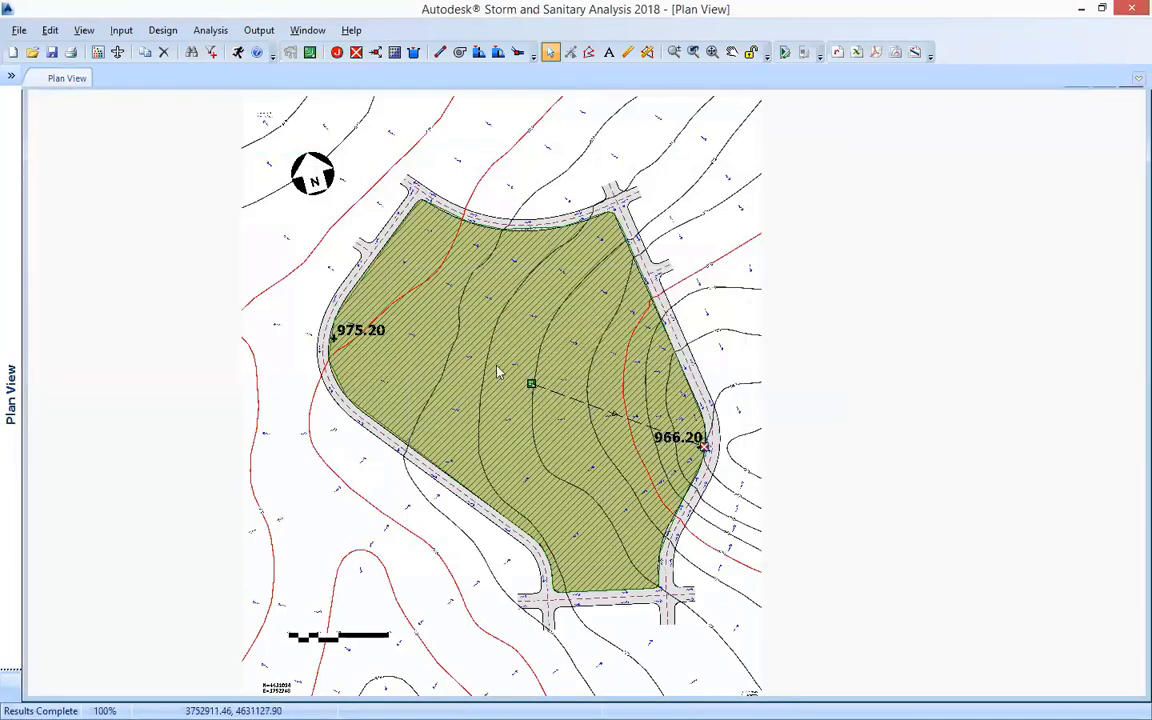
Step: Open subbasin Sub-01's properties and examine its peak runoff, rainfall intensity, total runoff and runoff coefficient, closing the dialog when done
drag(453, 322, 514, 389)
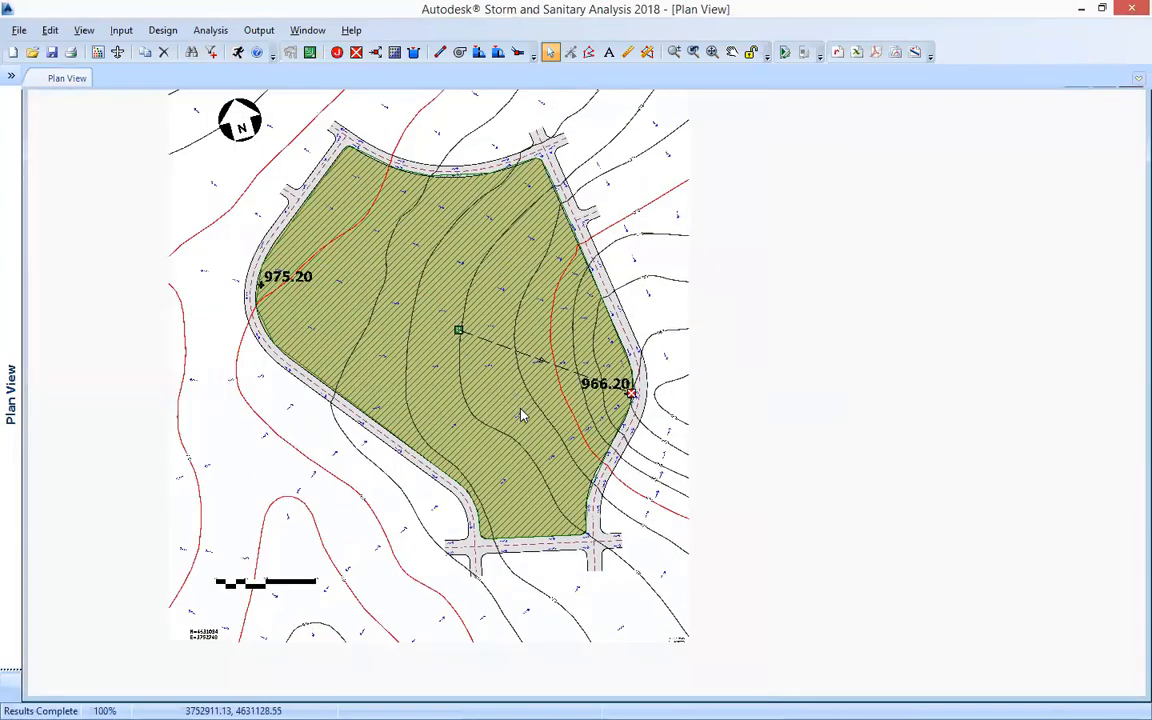
right_click(458, 326)
click(553, 411)
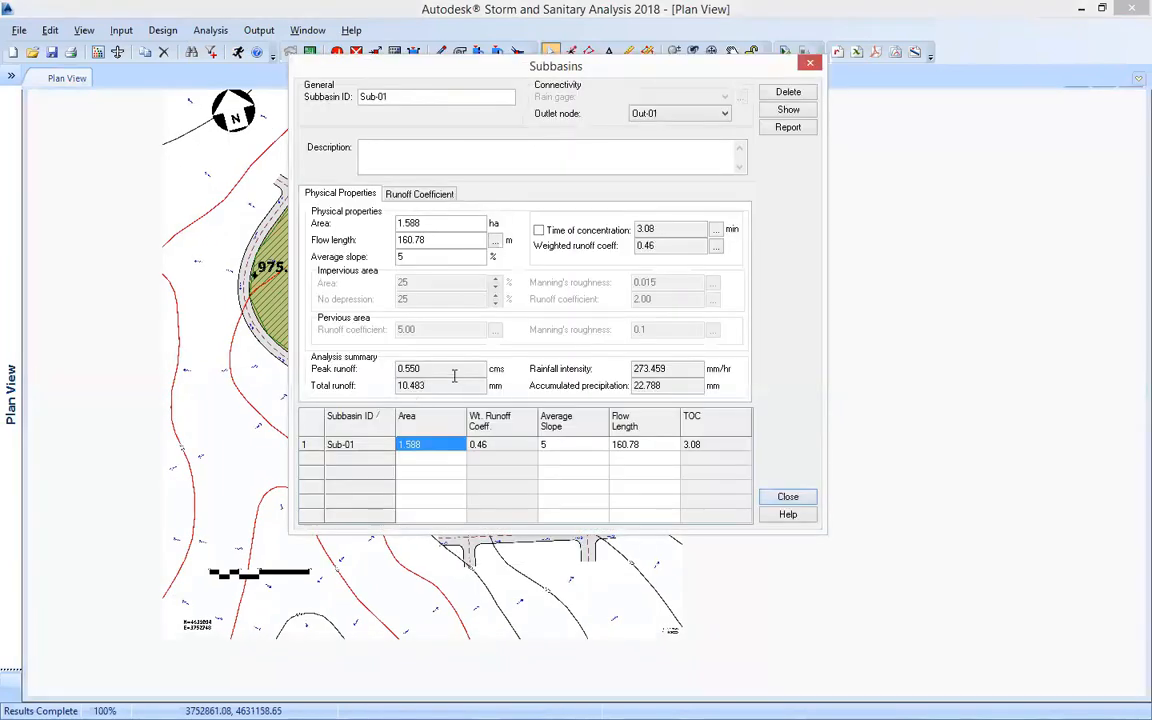
drag(425, 373, 340, 378)
click(408, 369)
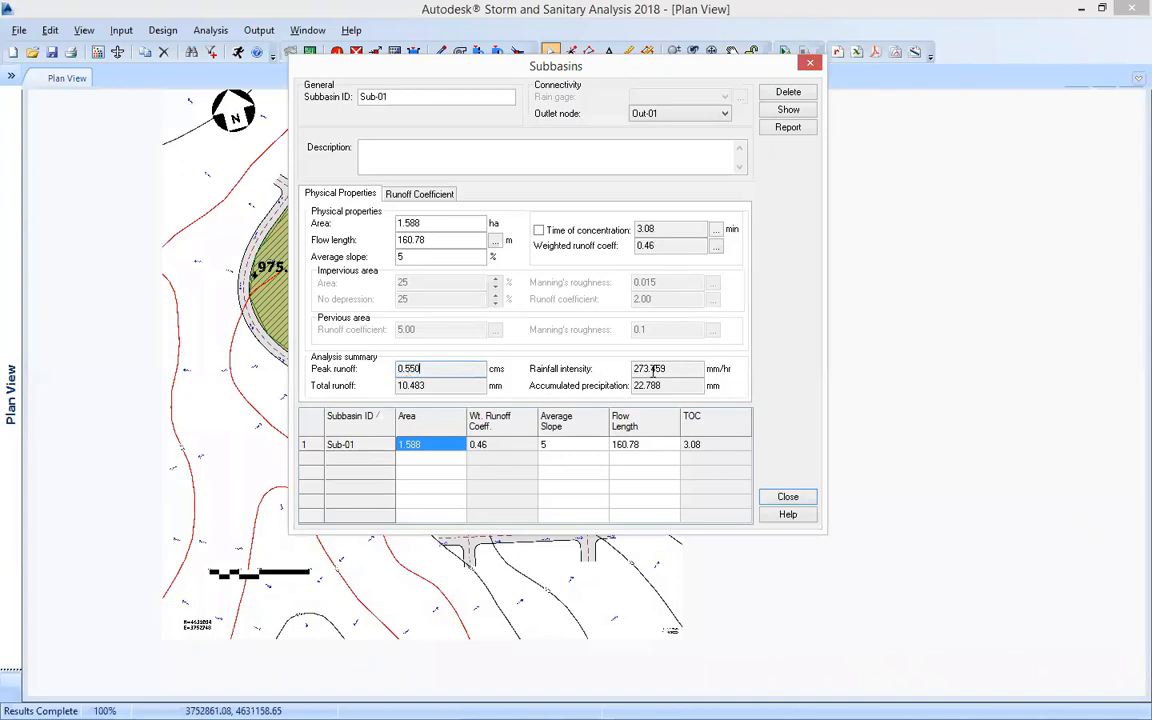
drag(632, 373, 448, 390)
click(449, 385)
click(402, 198)
click(339, 197)
click(795, 500)
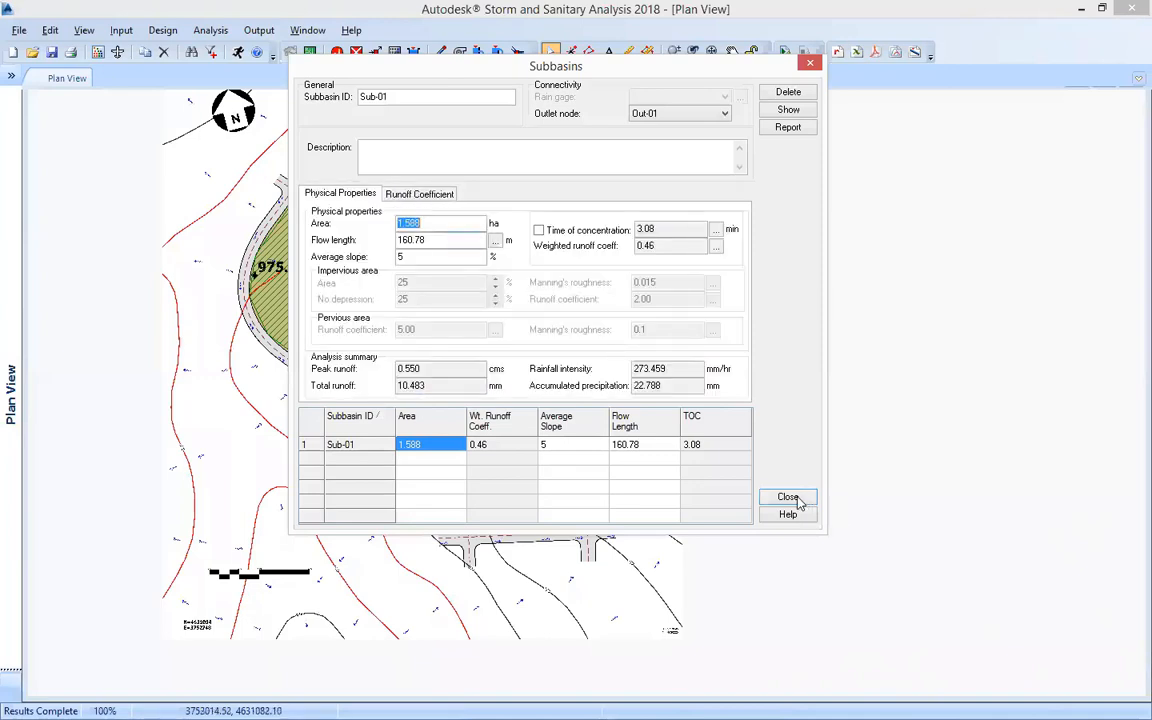
Step: Plot the runoff time series of subbasin Sub-01 and enlarge the hydrograph
click(12, 79)
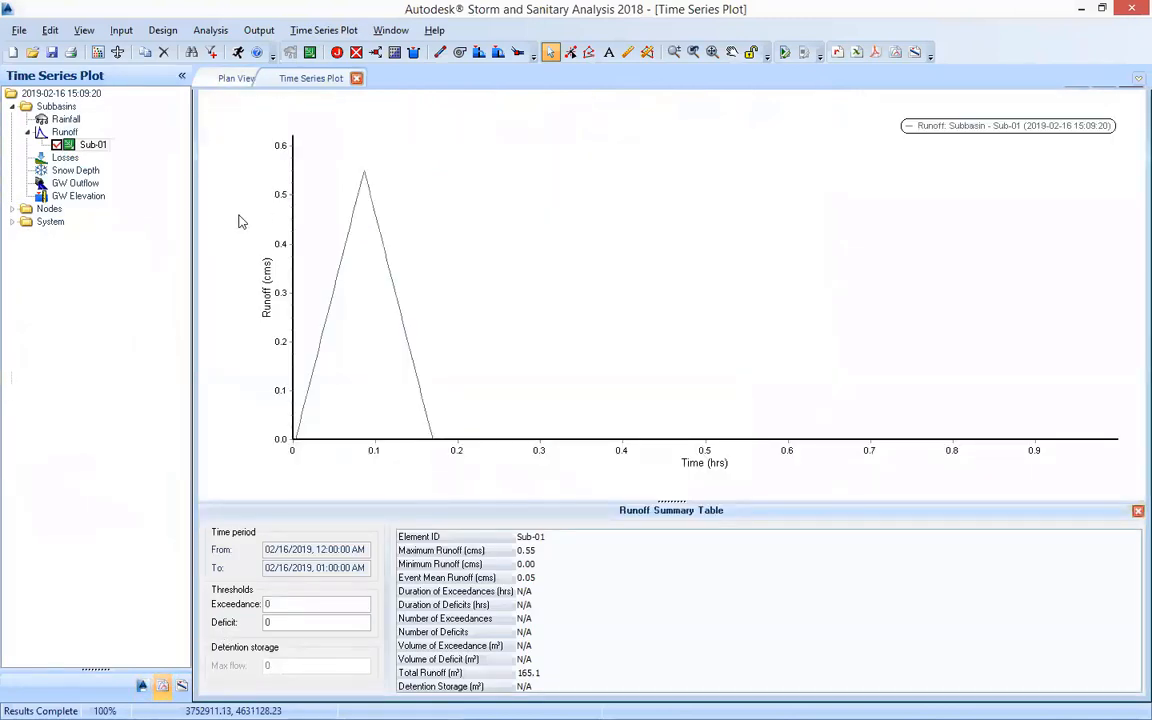
drag(478, 335, 581, 337)
scroll(581, 328, up, 5)
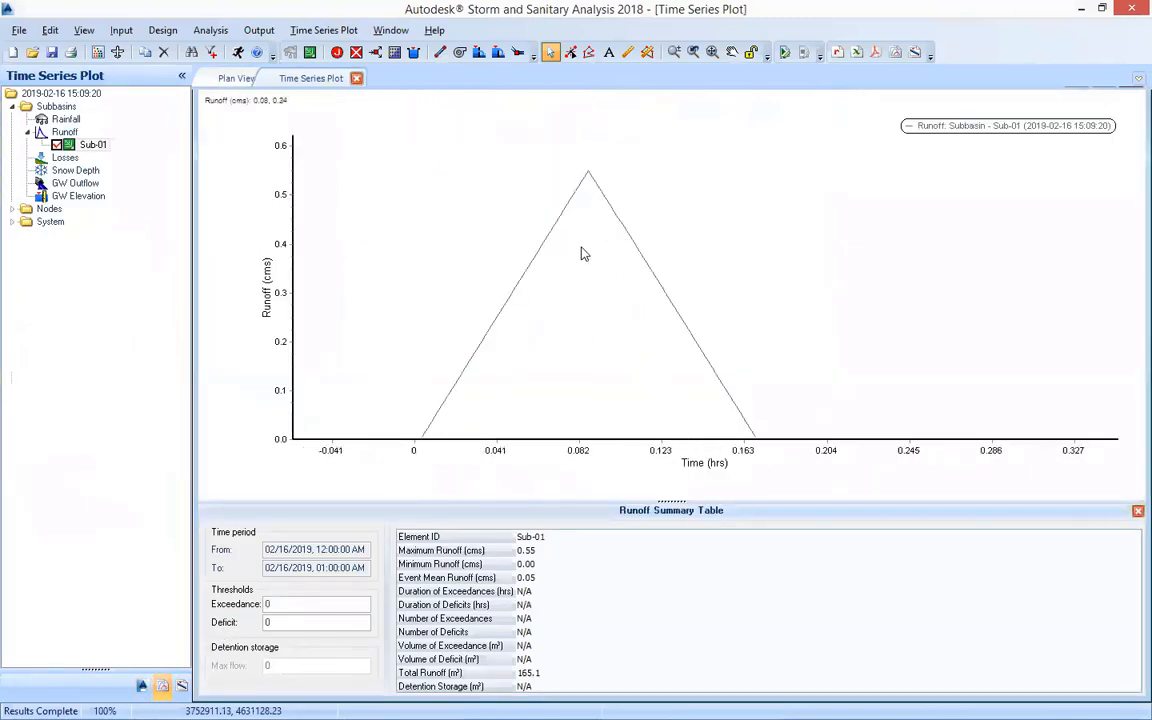
Step: Mark hot spots at the peak and along both limbs of the Sub-01 hydrograph to read time and runoff values
click(592, 174)
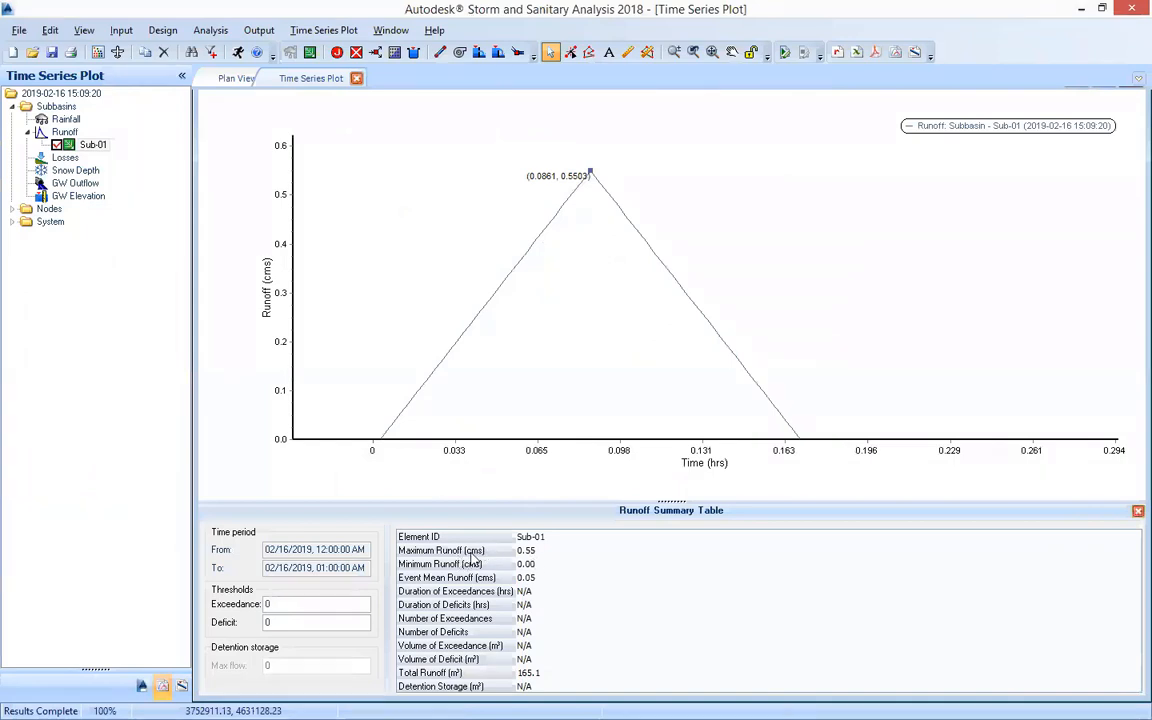
click(499, 286)
click(448, 351)
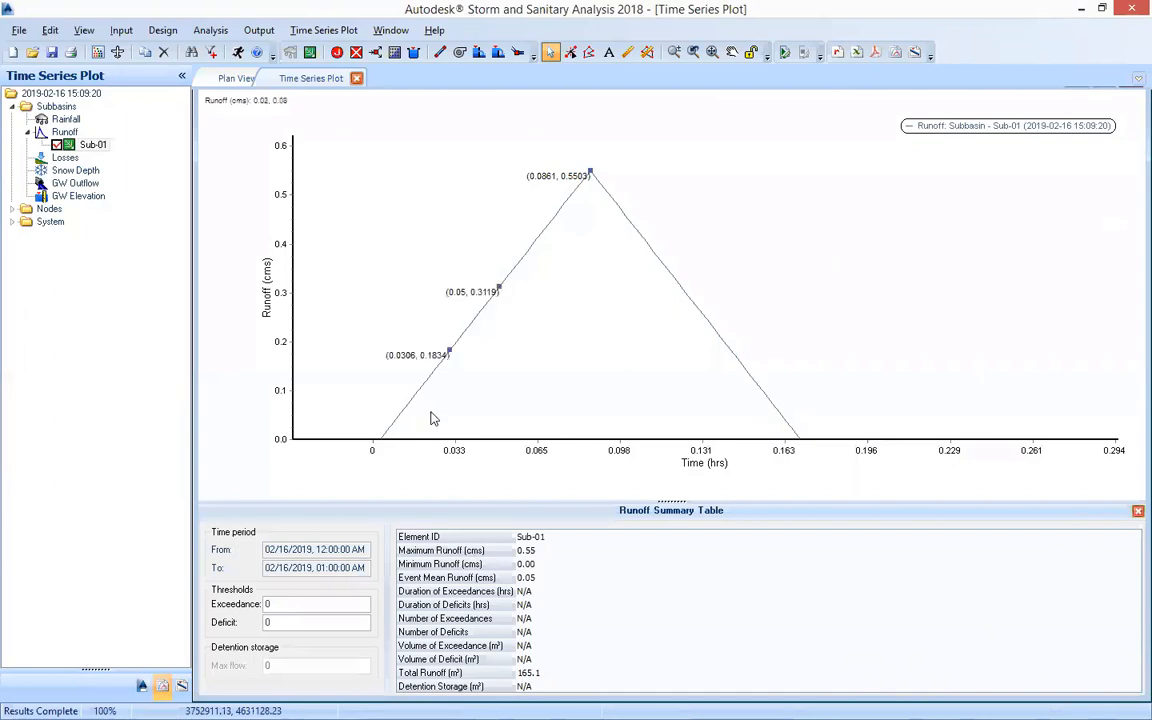
click(540, 234)
click(638, 235)
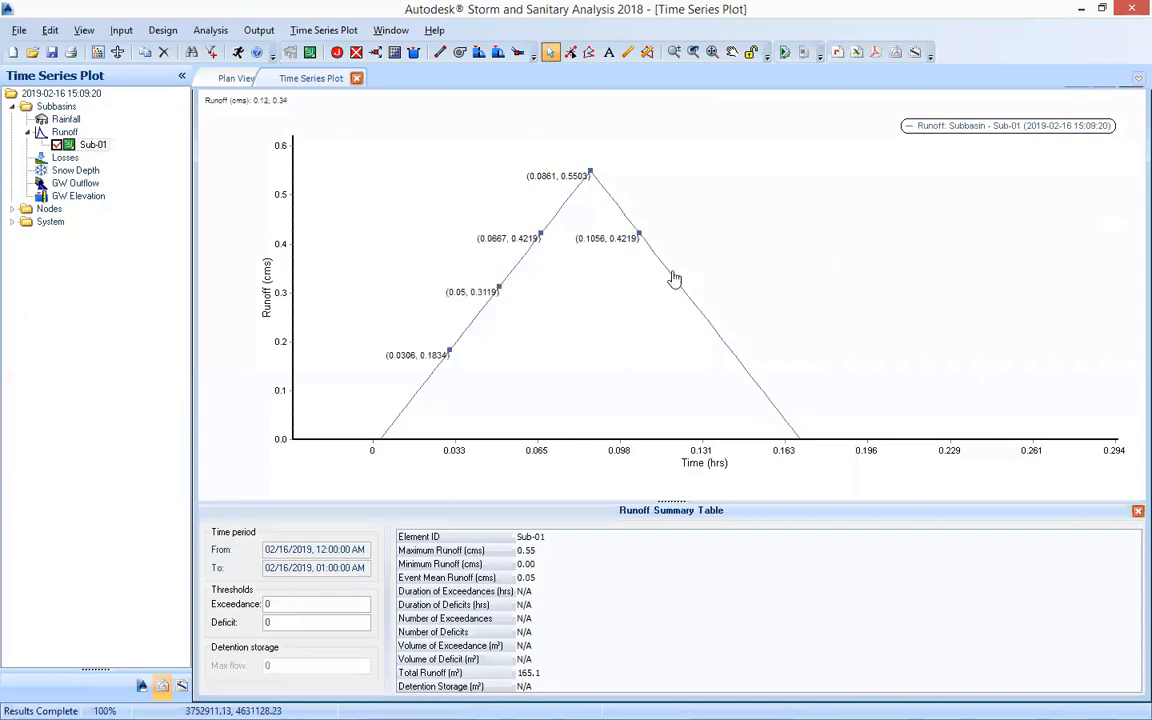
click(674, 278)
click(702, 316)
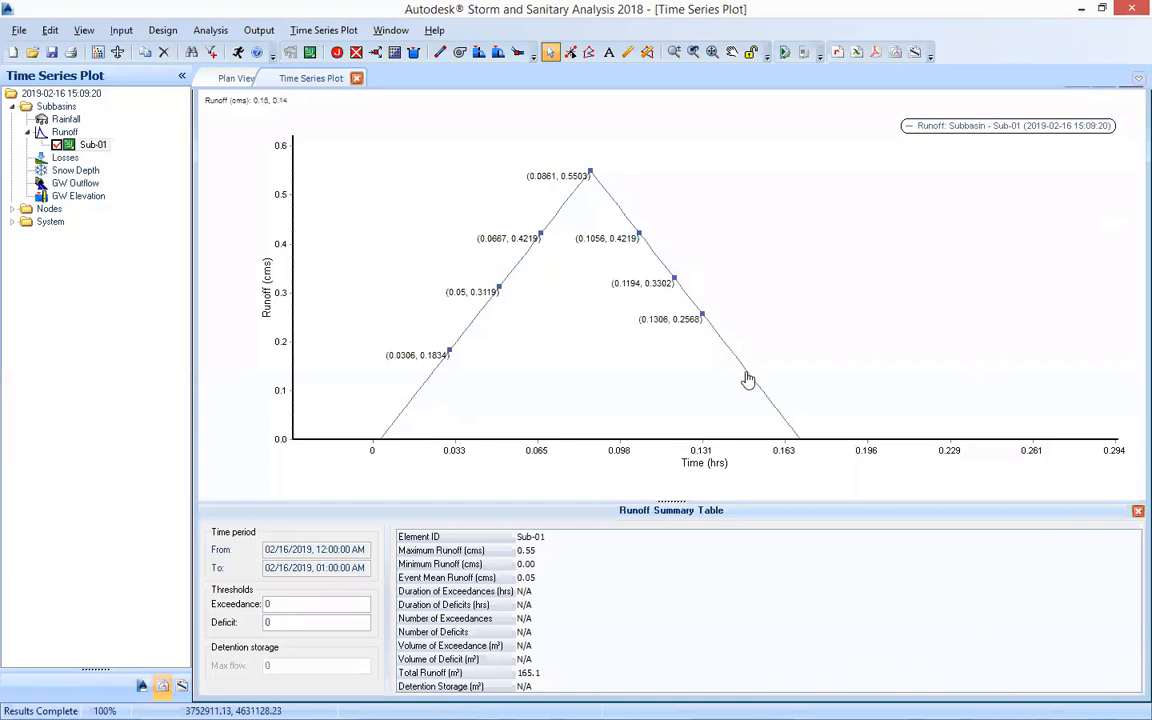
click(745, 370)
click(724, 344)
click(776, 413)
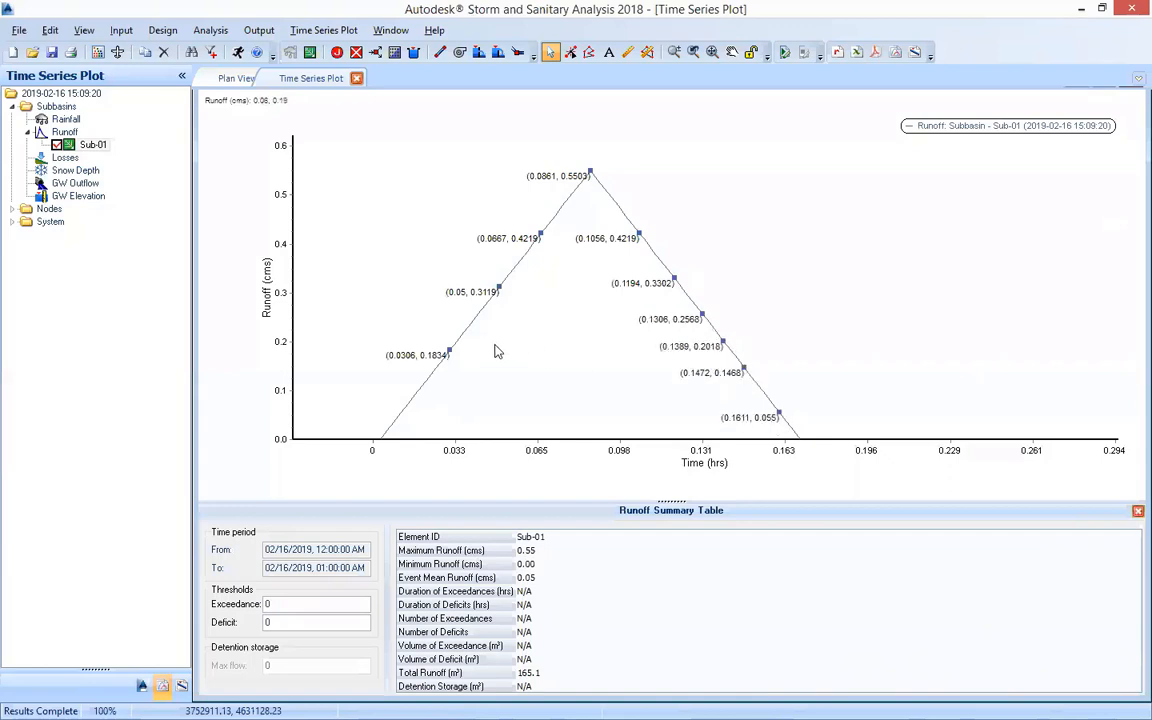
Step: Close all subplots of the time series plot and return to the plan view
right_click(489, 280)
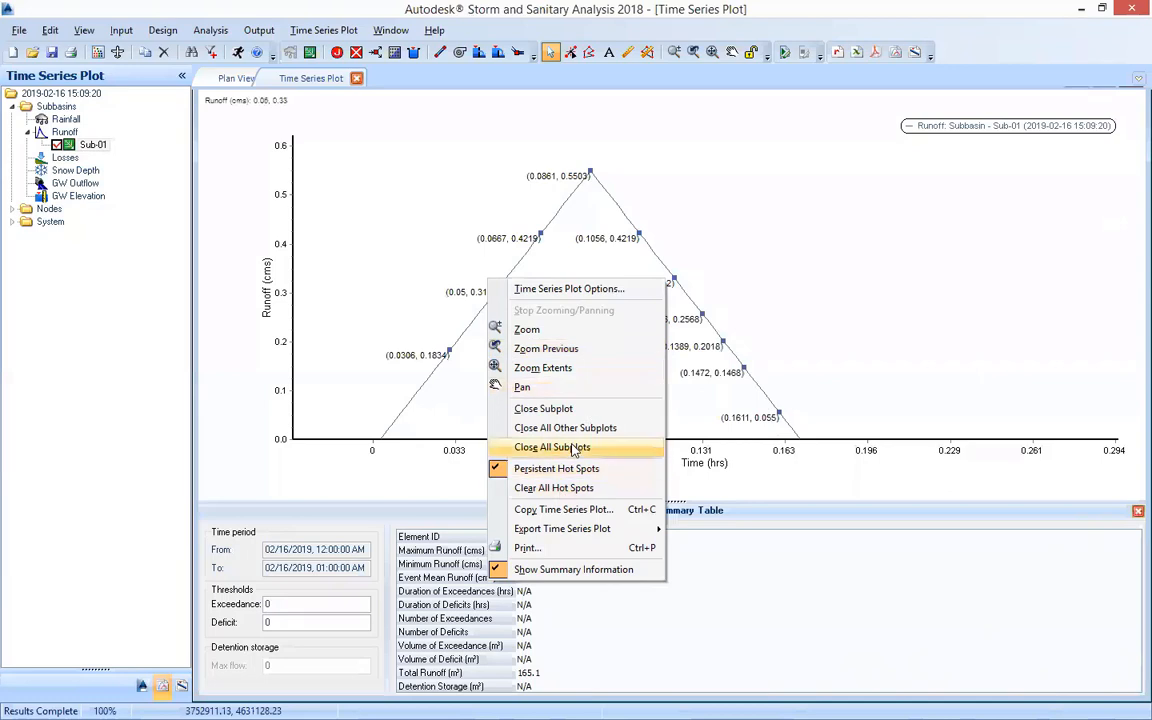
click(572, 452)
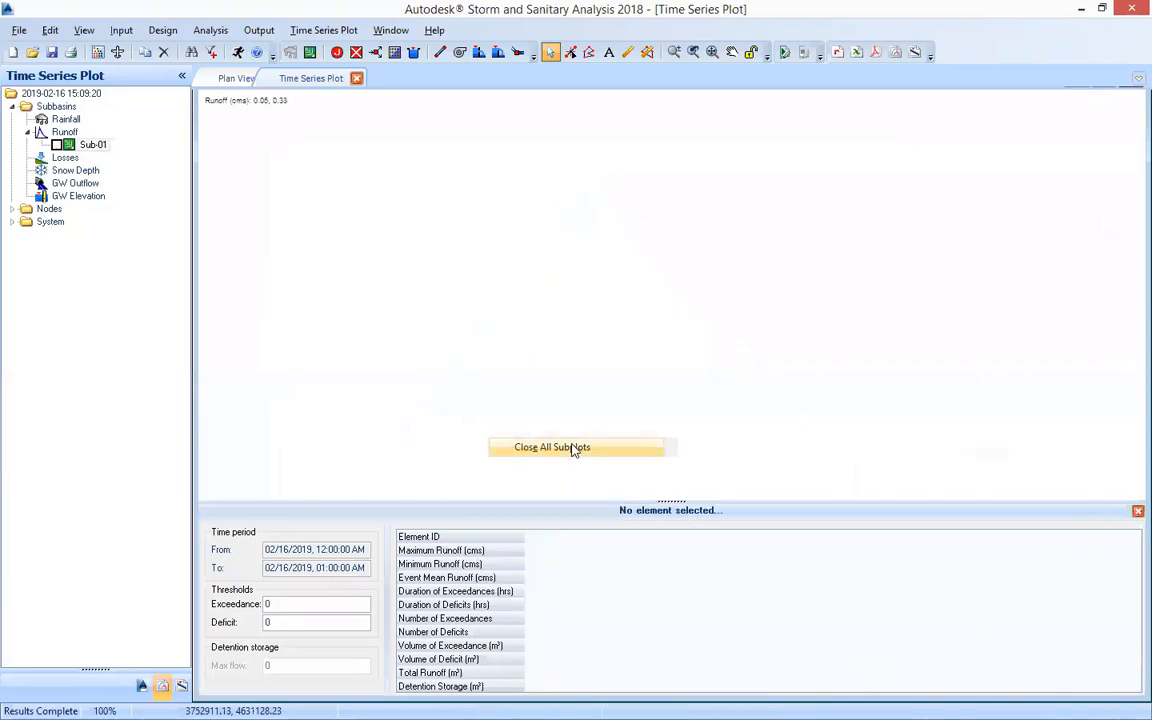
click(240, 80)
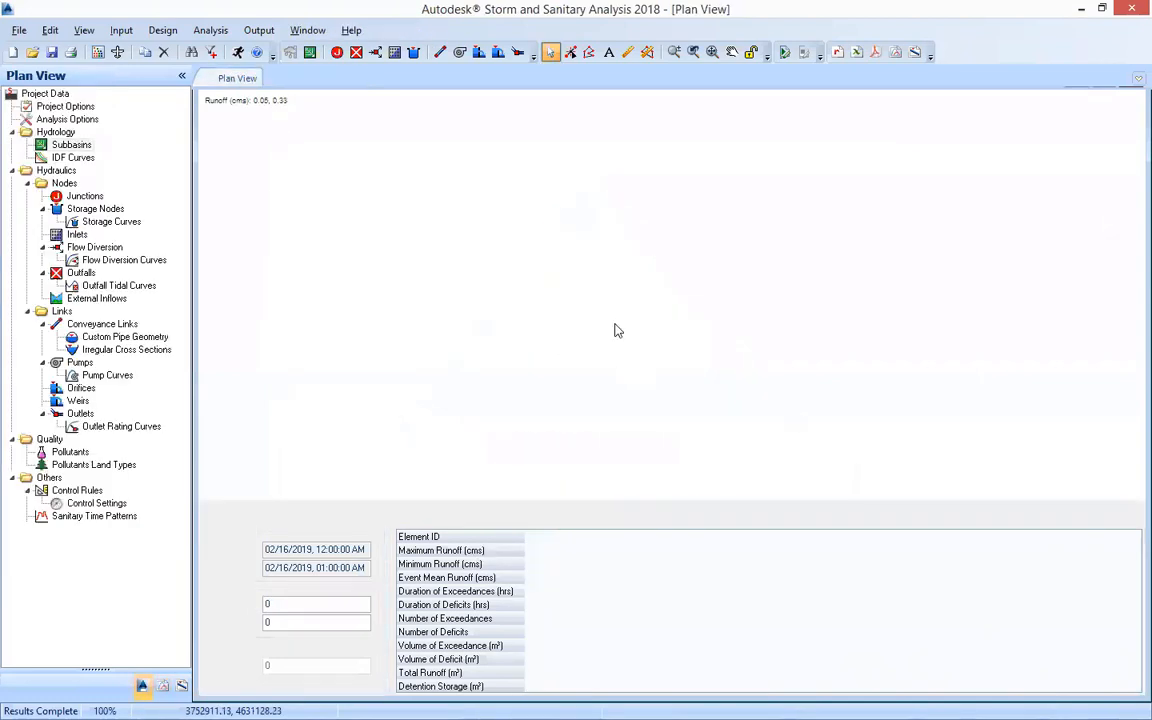
mouse_move(637, 376)
mouse_down()
mouse_move(628, 424)
mouse_move(587, 447)
mouse_move(619, 470)
mouse_move(599, 458)
mouse_up()
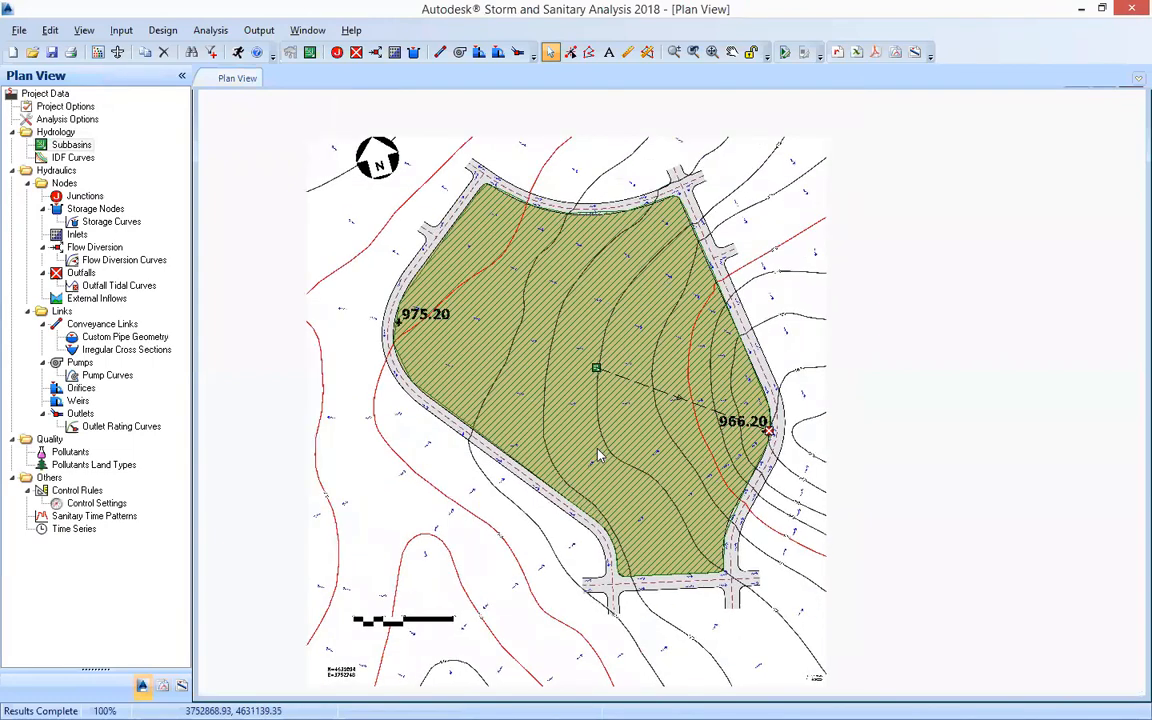
scroll(597, 456, down, 1)
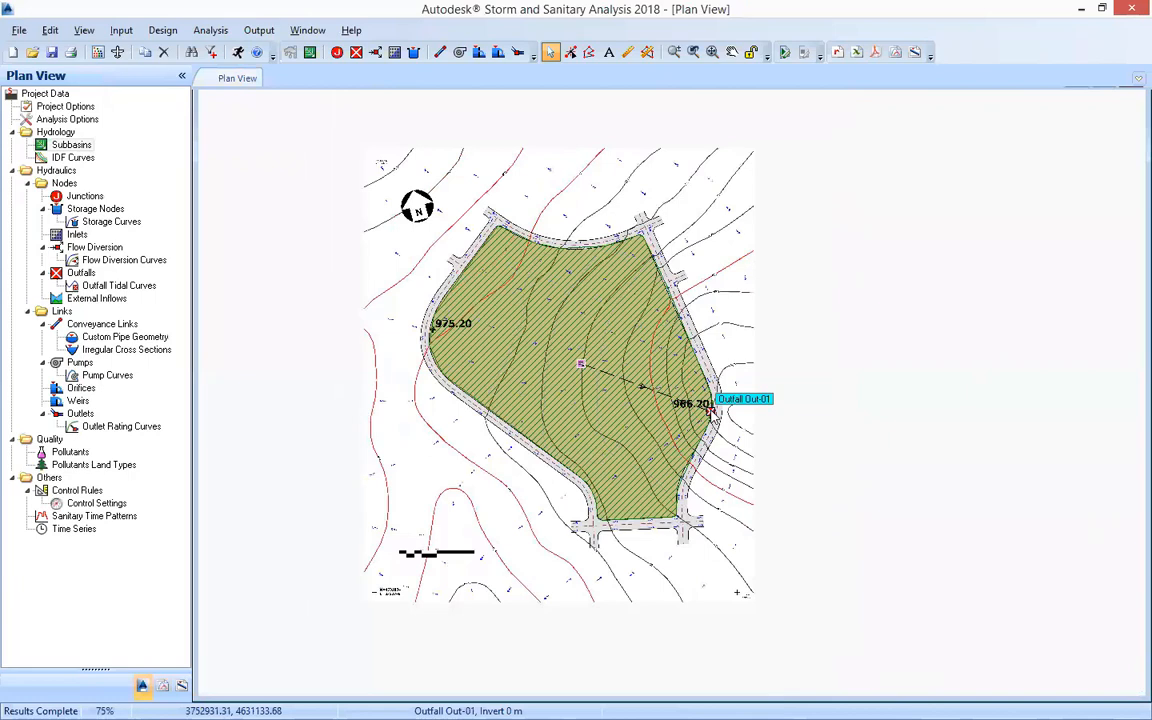
mouse_move(702, 428)
mouse_down()
mouse_move(625, 437)
mouse_move(661, 414)
mouse_move(717, 405)
mouse_move(712, 416)
mouse_up()
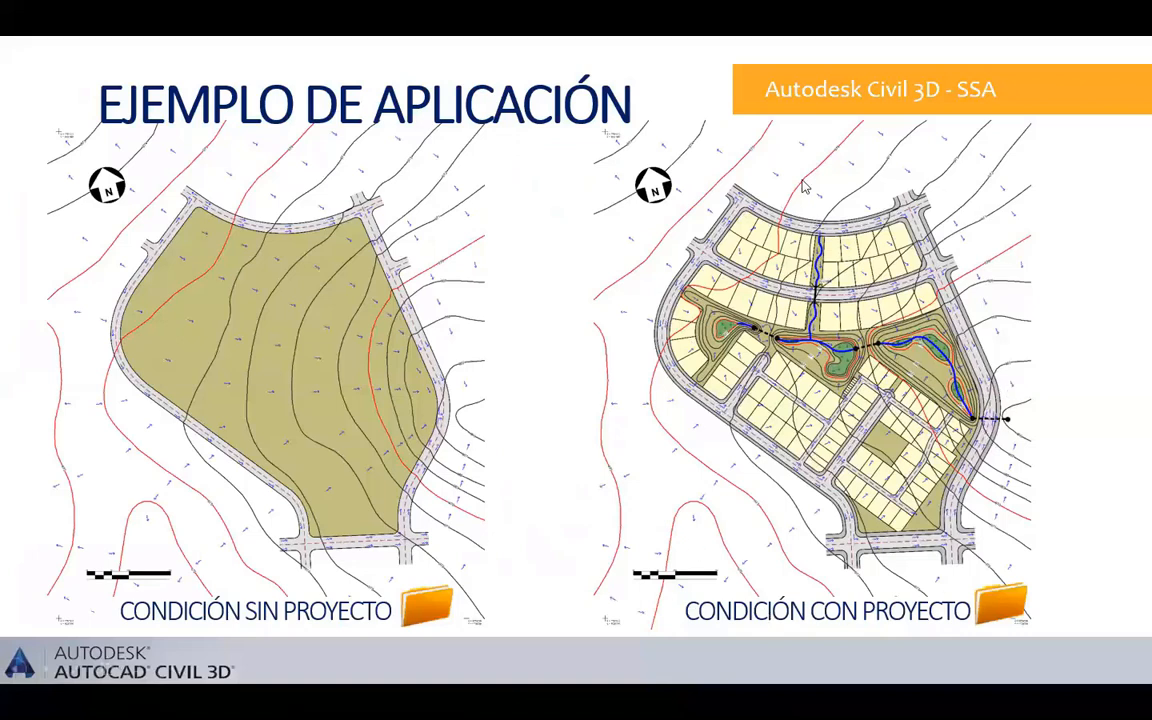
Step: Switch to AutoCAD Civil 3D and open the drawing Cond Prop.dwg from the Condicion Propuesta folder
click(1001, 613)
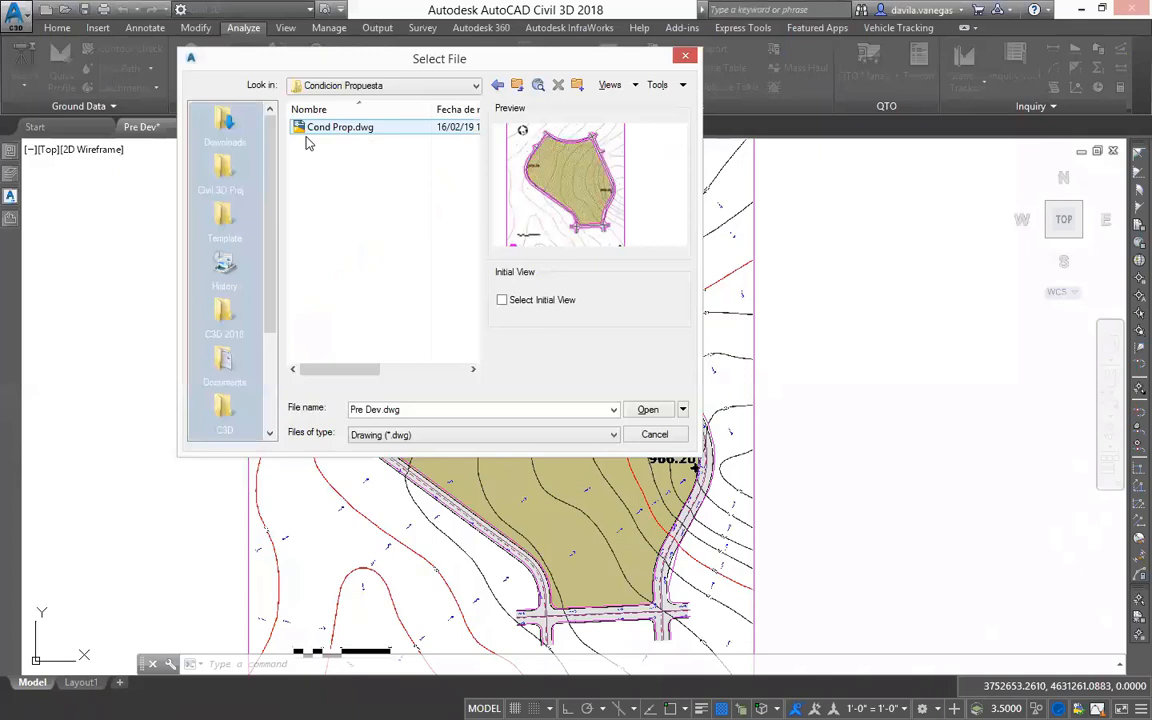
click(303, 130)
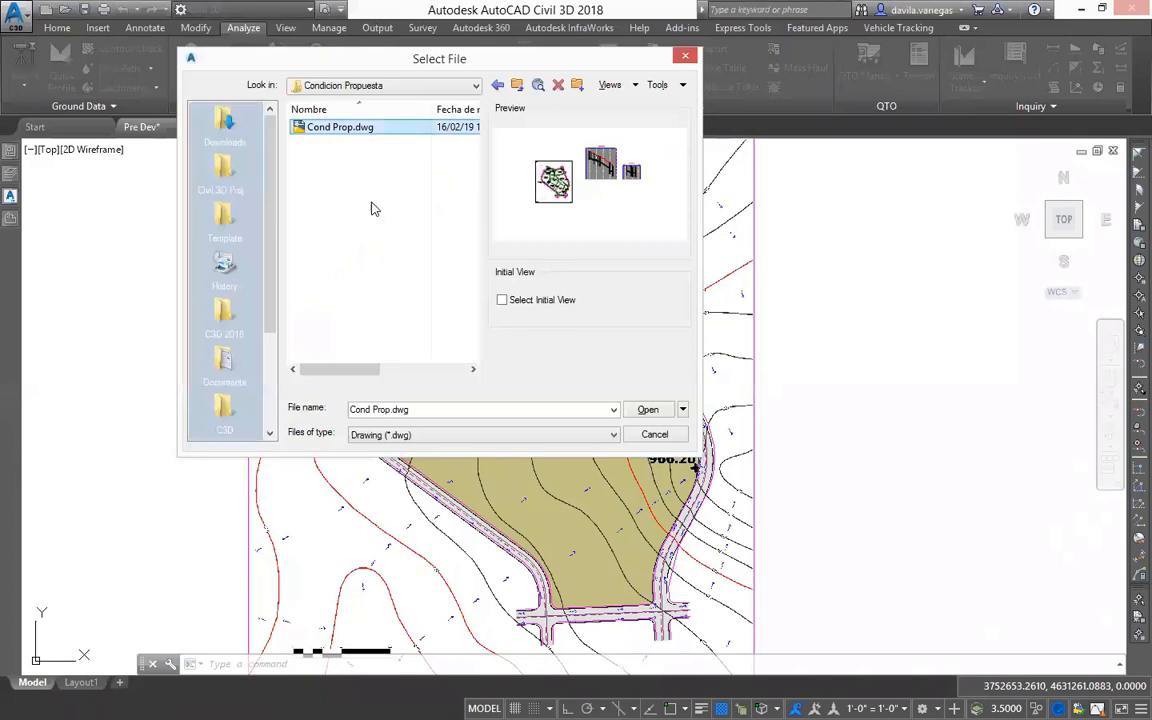
click(648, 411)
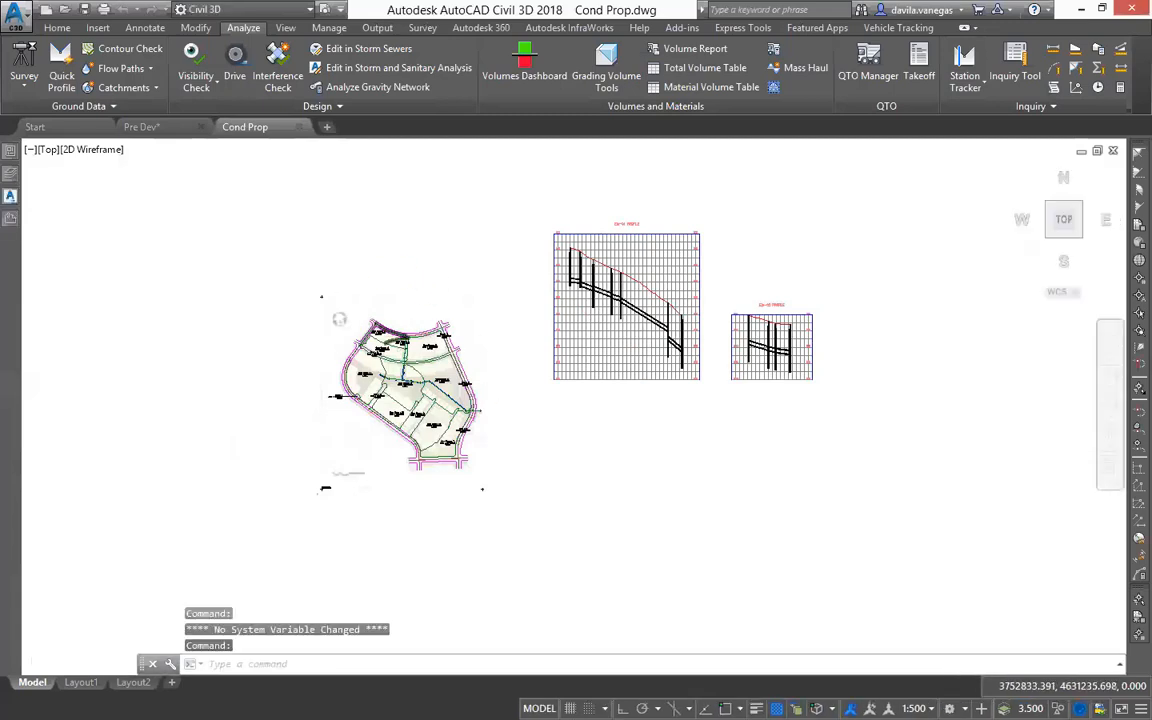
Step: Unload the Cond Prop raster image reference so only the parcels and pipe network are displayed in the proposed-condition drawing
scroll(393, 326, up, 4)
click(469, 245)
click(422, 195)
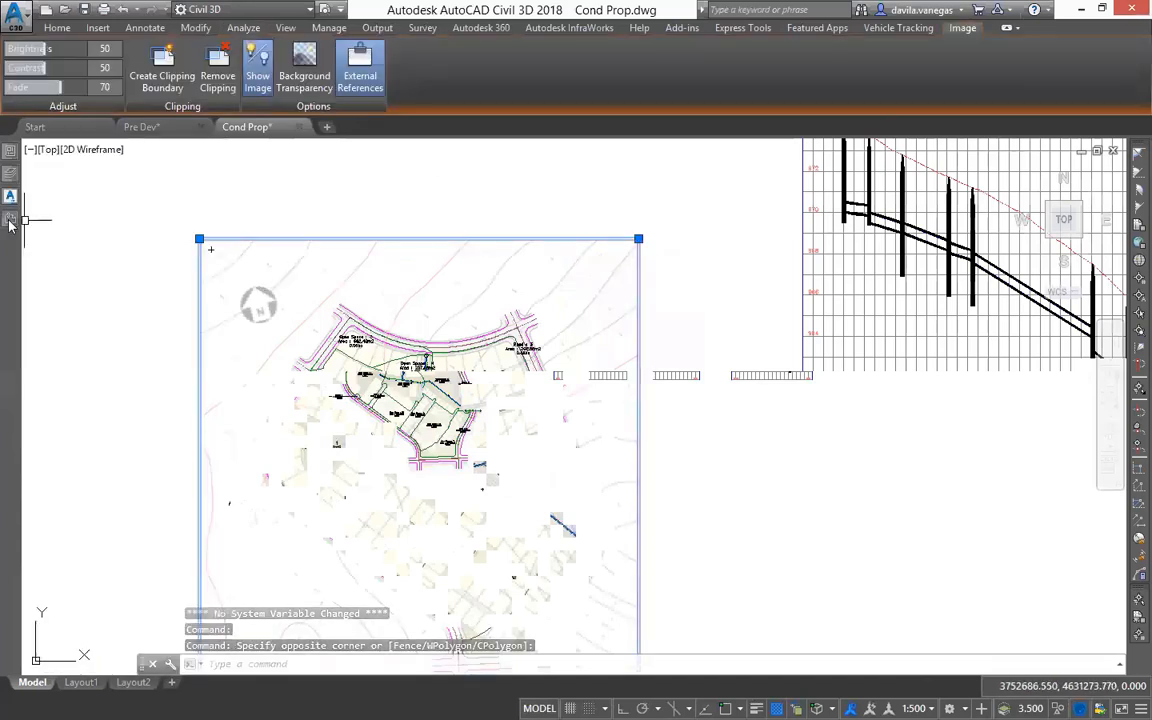
mouse_move(10, 222)
right_click(88, 241)
click(135, 294)
mouse_move(643, 502)
mouse_down()
mouse_move(733, 396)
mouse_move(752, 399)
mouse_up()
key(Escape)
key(ctrl+Tab)
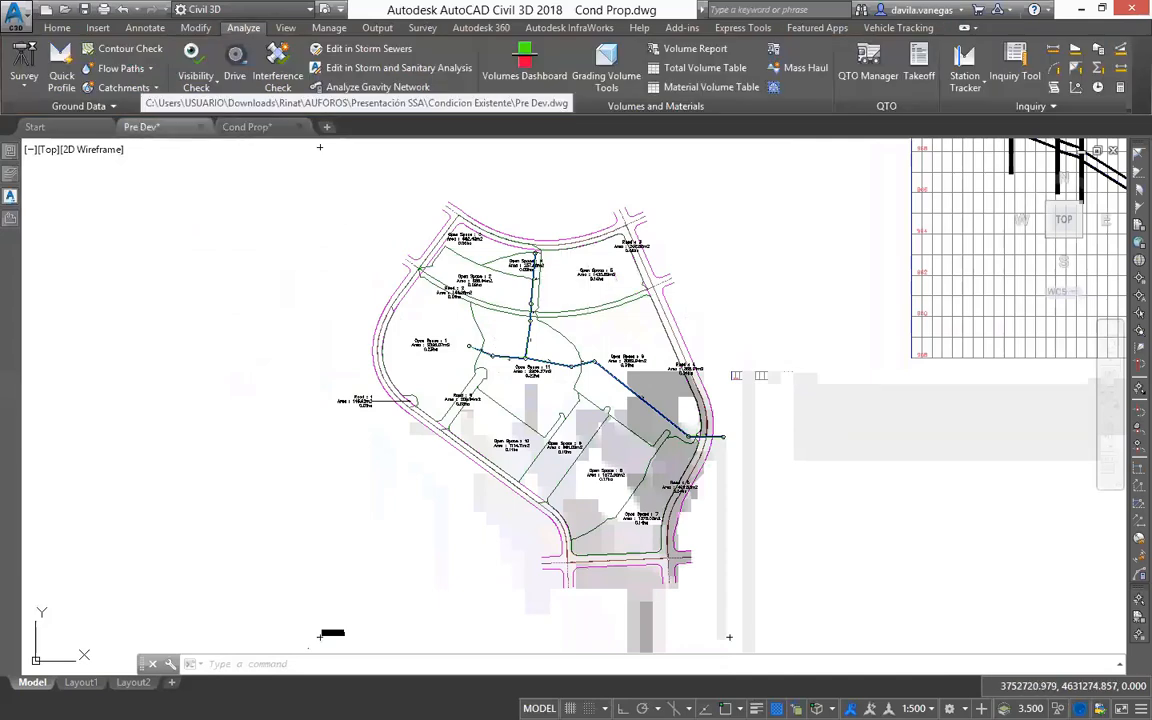
key(ctrl+Tab)
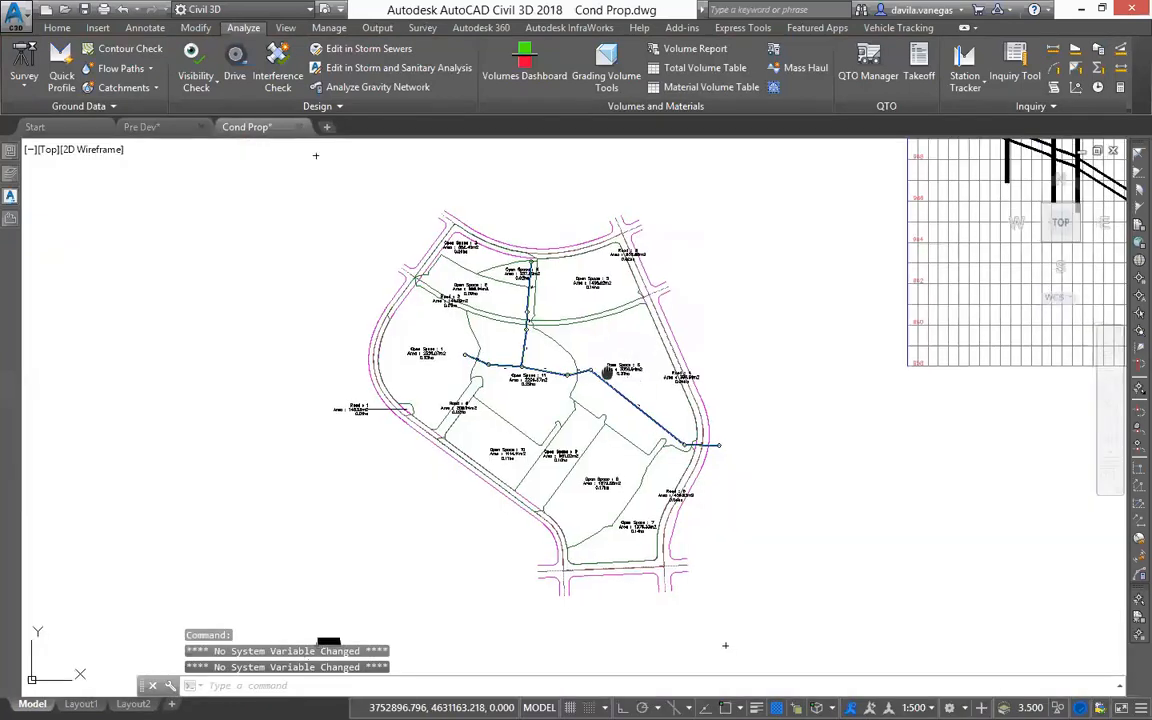
Step: Examine the Open Space and Road parcels of the proposed-condition drawing and their area labels
drag(607, 372, 535, 354)
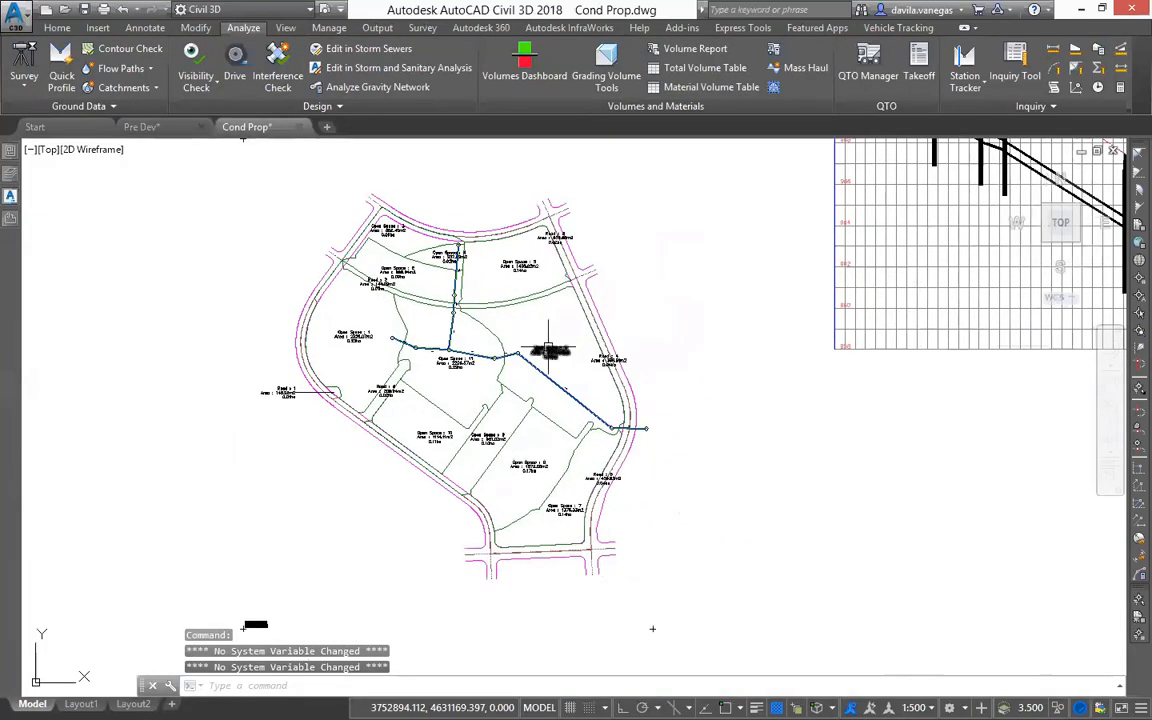
scroll(549, 346, up, 4)
mouse_move(293, 432)
mouse_down()
mouse_move(327, 398)
mouse_move(376, 302)
mouse_move(375, 279)
mouse_up()
scroll(522, 491, down, 2)
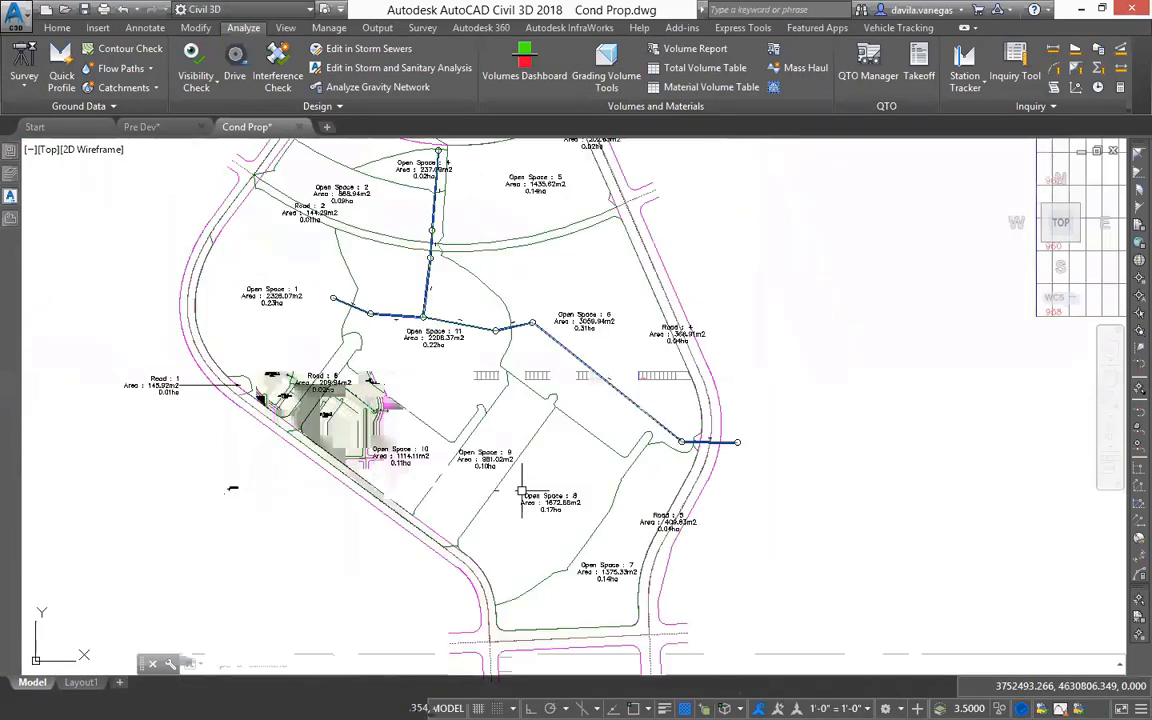
drag(494, 195, 476, 295)
mouse_move(559, 386)
mouse_down()
mouse_move(511, 335)
mouse_move(491, 332)
mouse_move(374, 404)
mouse_up()
scroll(314, 393, down, 4)
scroll(284, 407, up, 6)
mouse_move(323, 341)
mouse_down()
mouse_move(267, 468)
mouse_move(254, 450)
mouse_up()
scroll(274, 307, down, 2)
scroll(290, 410, up, 5)
Step: Inspect the Red_Pluvial pipe network in plan, checking one of its pipes and following the run towards the outlet and profile views
click(252, 347)
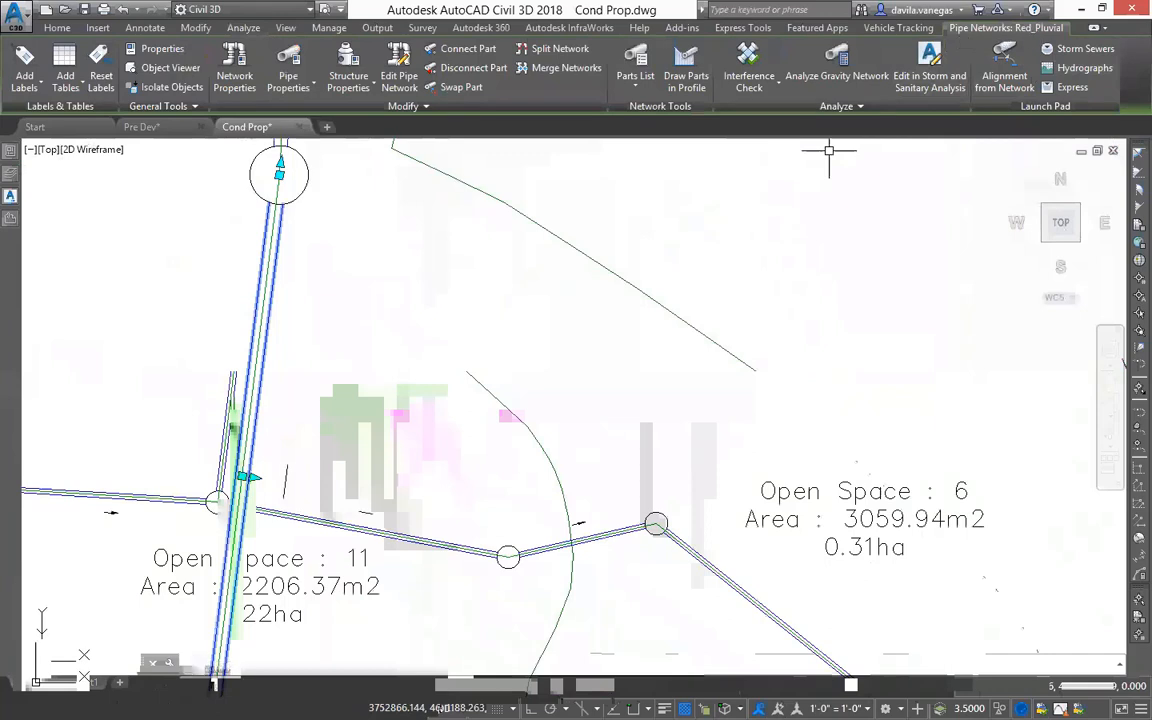
scroll(538, 327, down, 4)
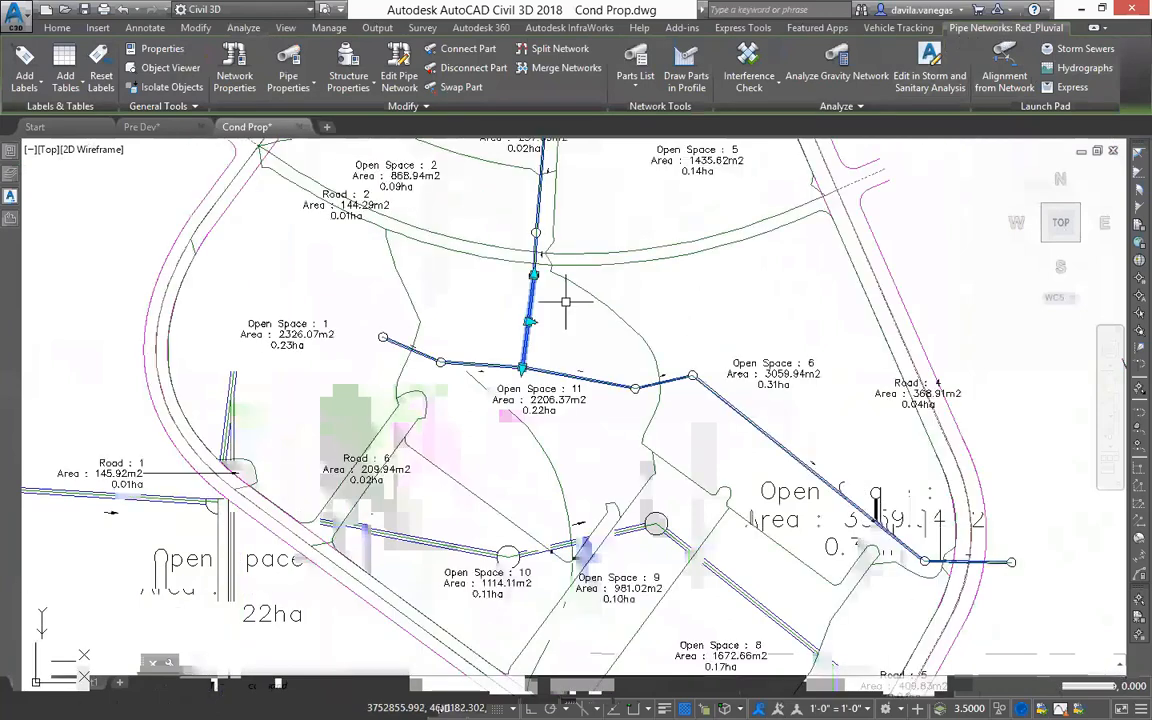
drag(538, 327, 318, 383)
scroll(318, 383, down, 5)
key(Escape)
drag(745, 332, 555, 424)
scroll(555, 424, up, 2)
drag(571, 283, 427, 301)
mouse_move(859, 527)
mouse_down()
mouse_move(695, 453)
mouse_move(725, 616)
mouse_move(702, 499)
mouse_move(712, 476)
mouse_up()
scroll(712, 447, down, 2)
drag(379, 606, 800, 415)
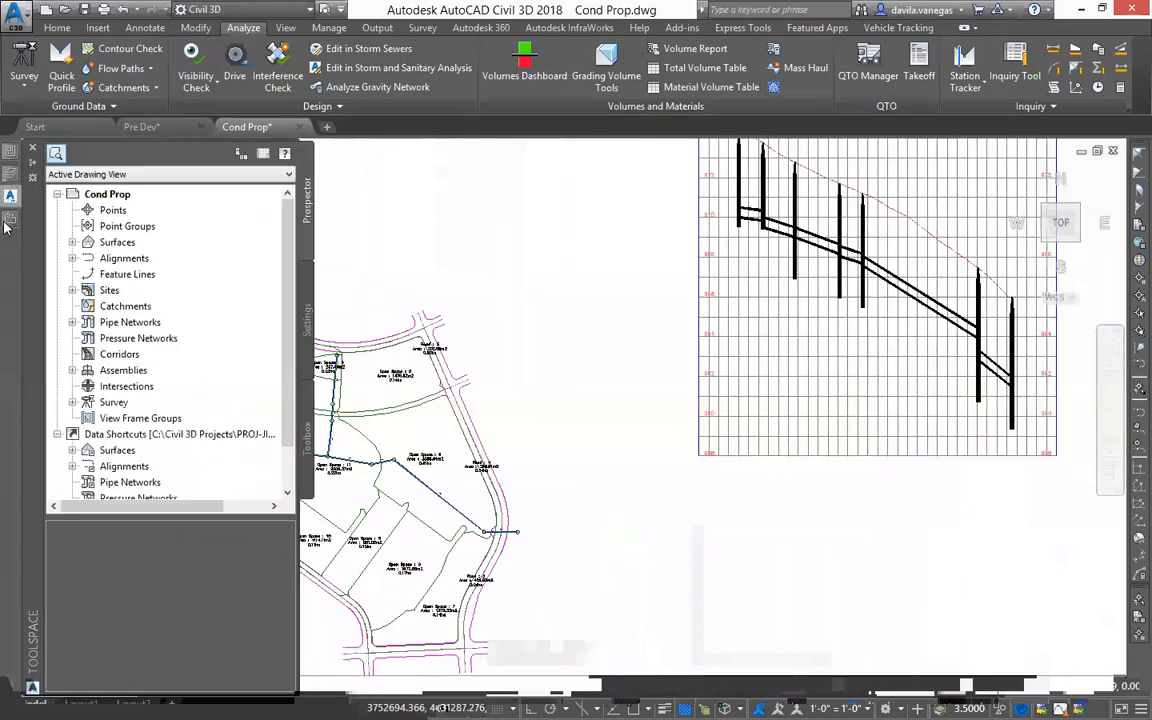
Step: Reload the Cond Prop image and examine how the parcels, culvert and pipe network line up with the site plan
mouse_move(10, 218)
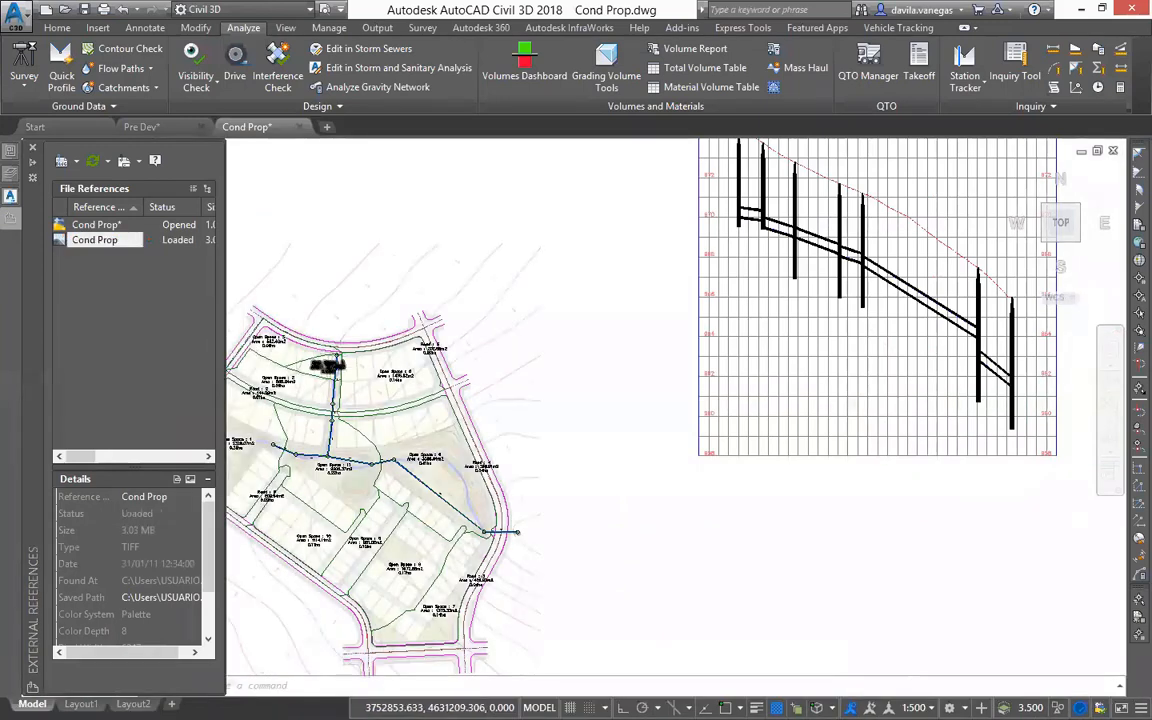
scroll(435, 455, up, 6)
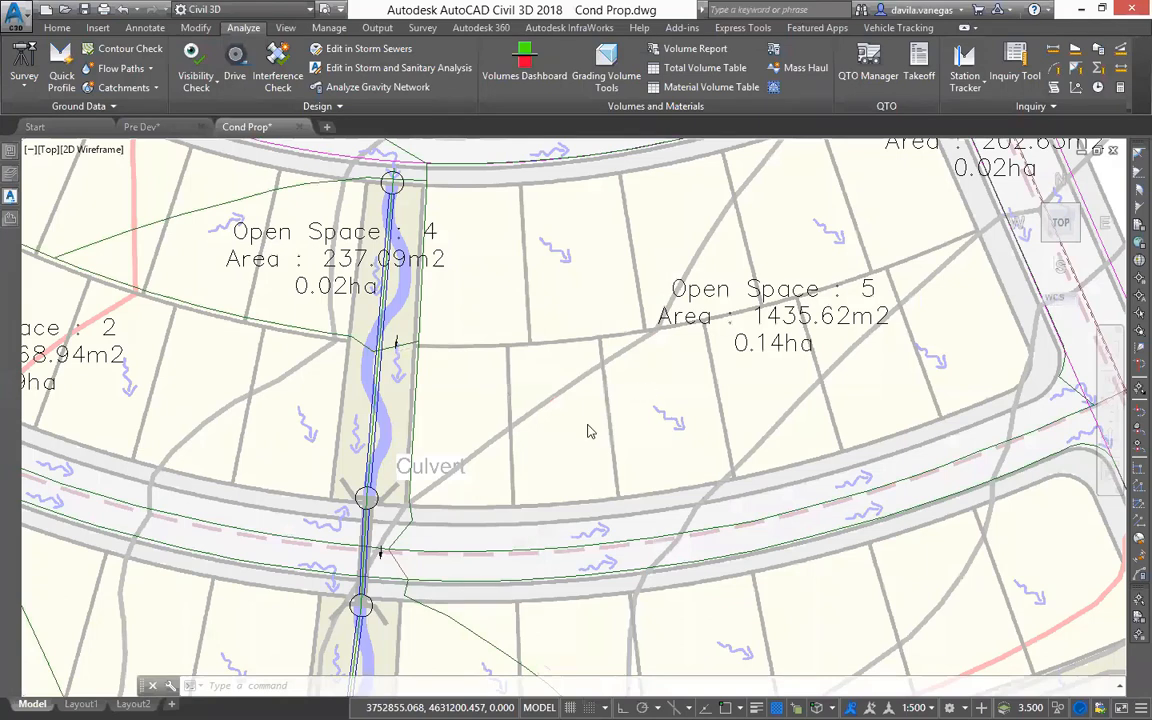
scroll(435, 439, down, 2)
click(646, 362)
key(Escape)
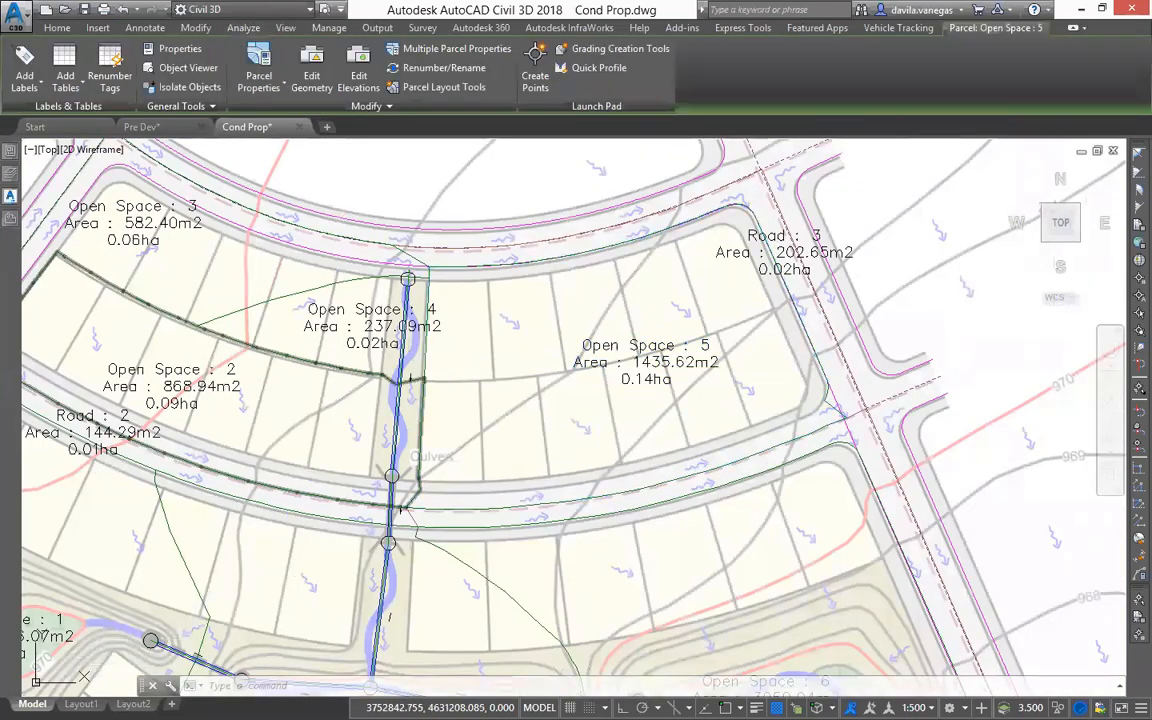
drag(404, 458, 435, 257)
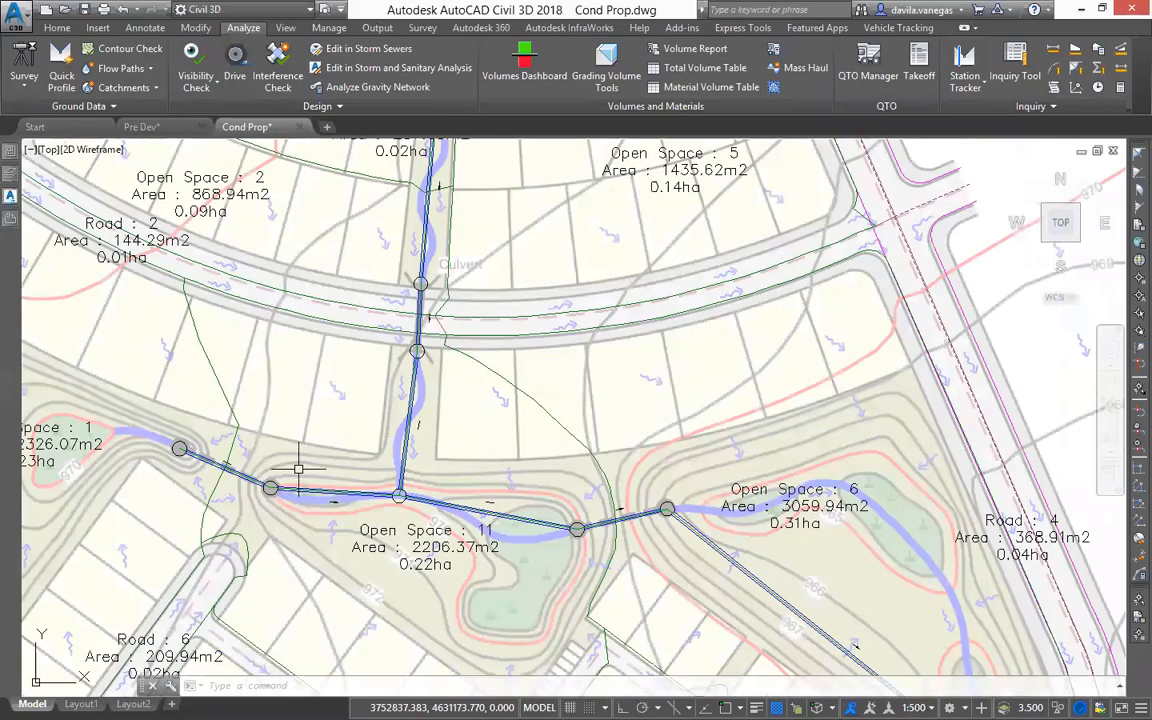
drag(272, 489, 446, 472)
drag(666, 537, 384, 355)
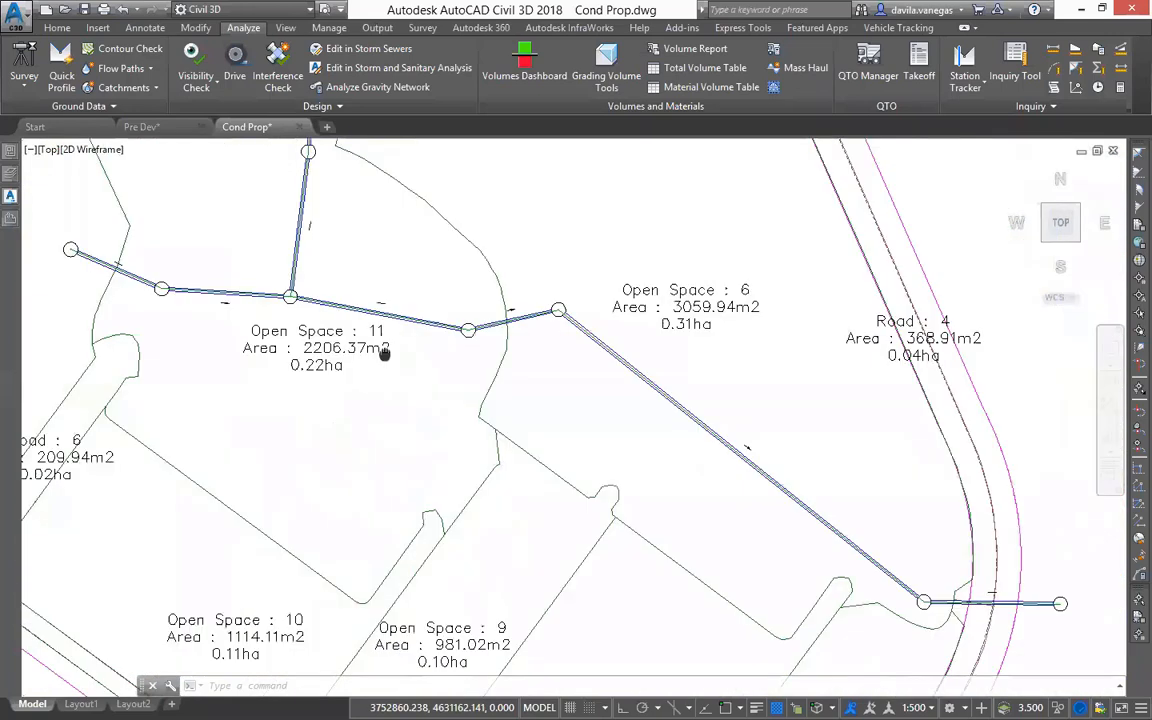
scroll(384, 355, down, 4)
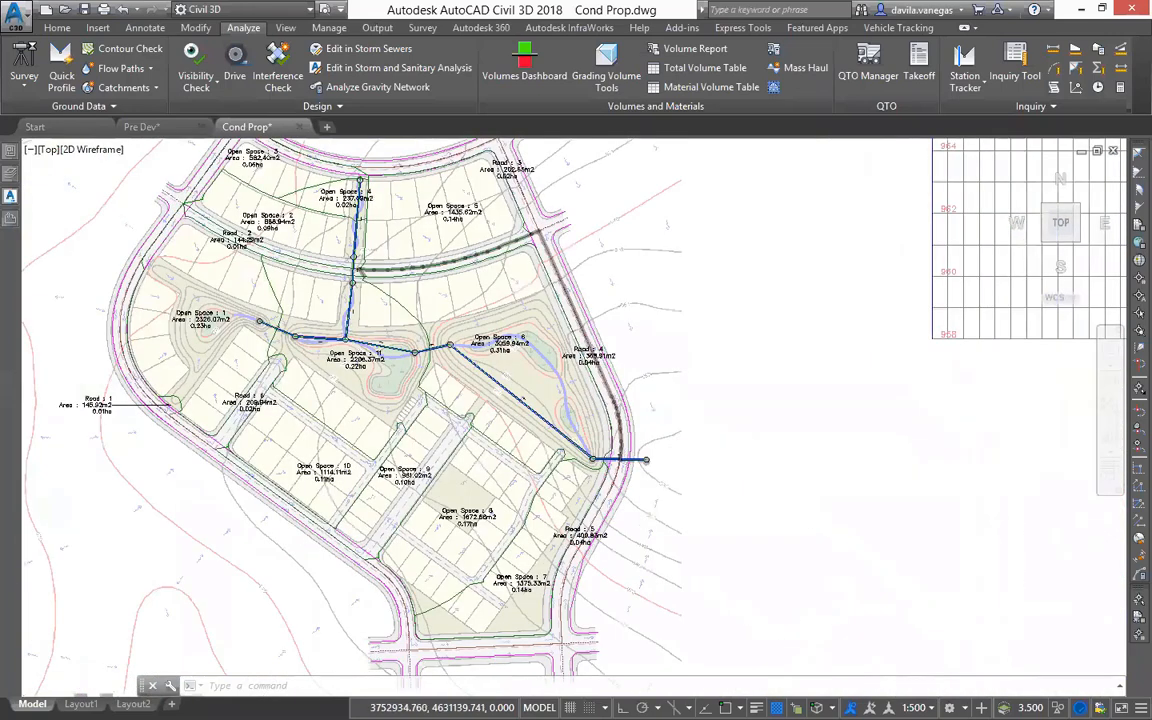
scroll(619, 438, down, 4)
drag(951, 393, 635, 450)
drag(287, 477, 367, 447)
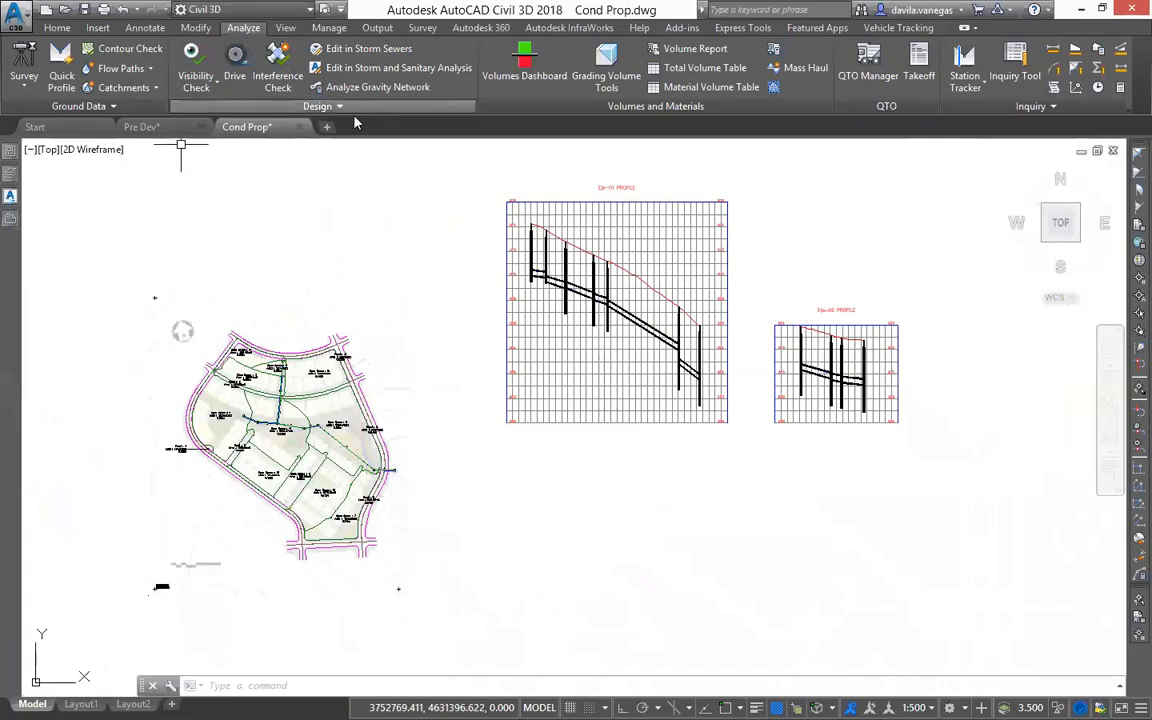
Step: Start a LandXML export, clear all preselected objects and include all Open Space and Road parcels
click(400, 31)
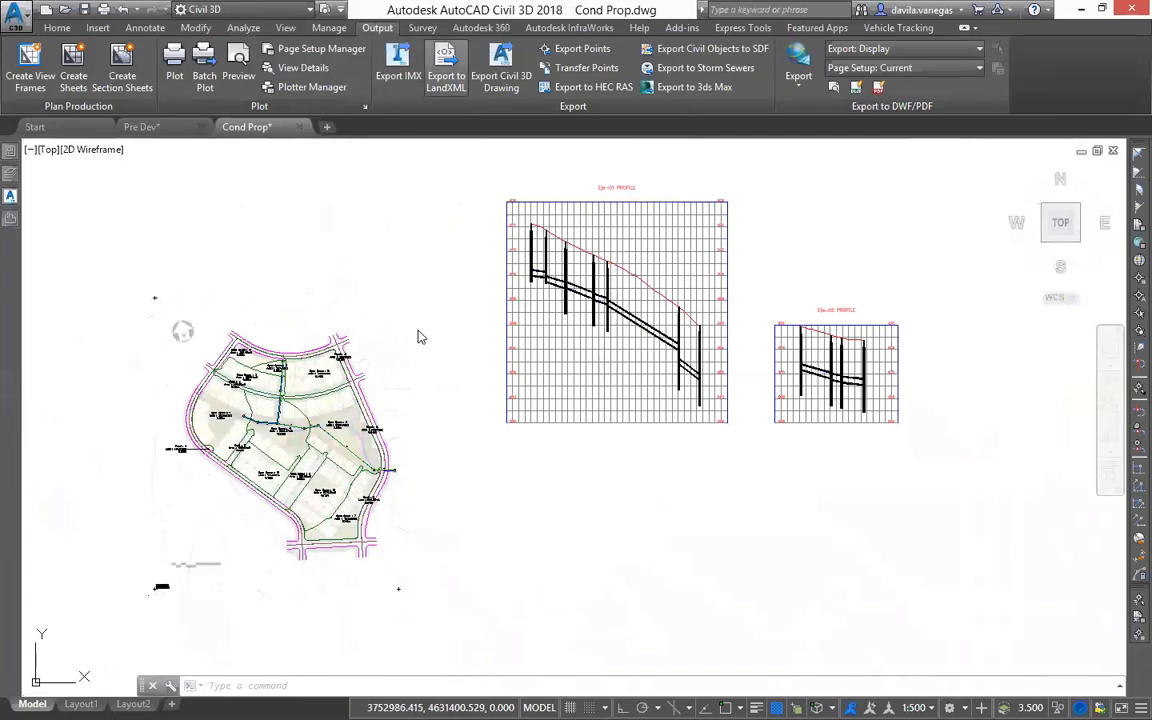
click(446, 70)
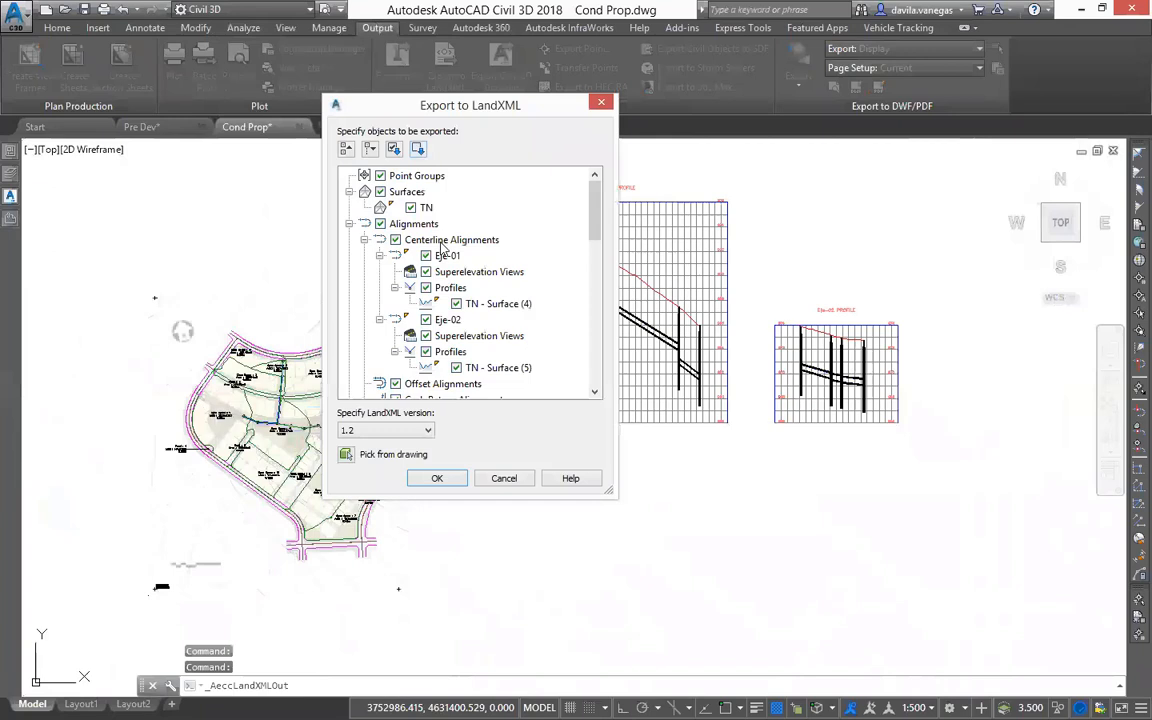
click(418, 150)
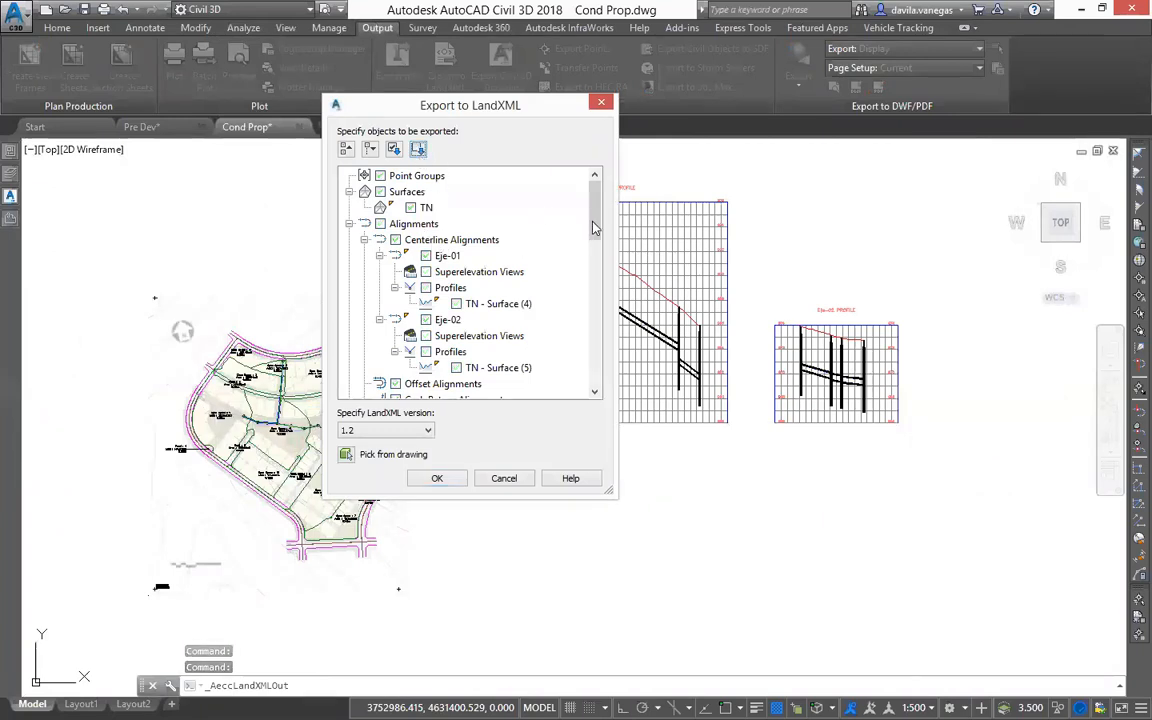
scroll(594, 288, down, 3)
scroll(594, 288, down, 5)
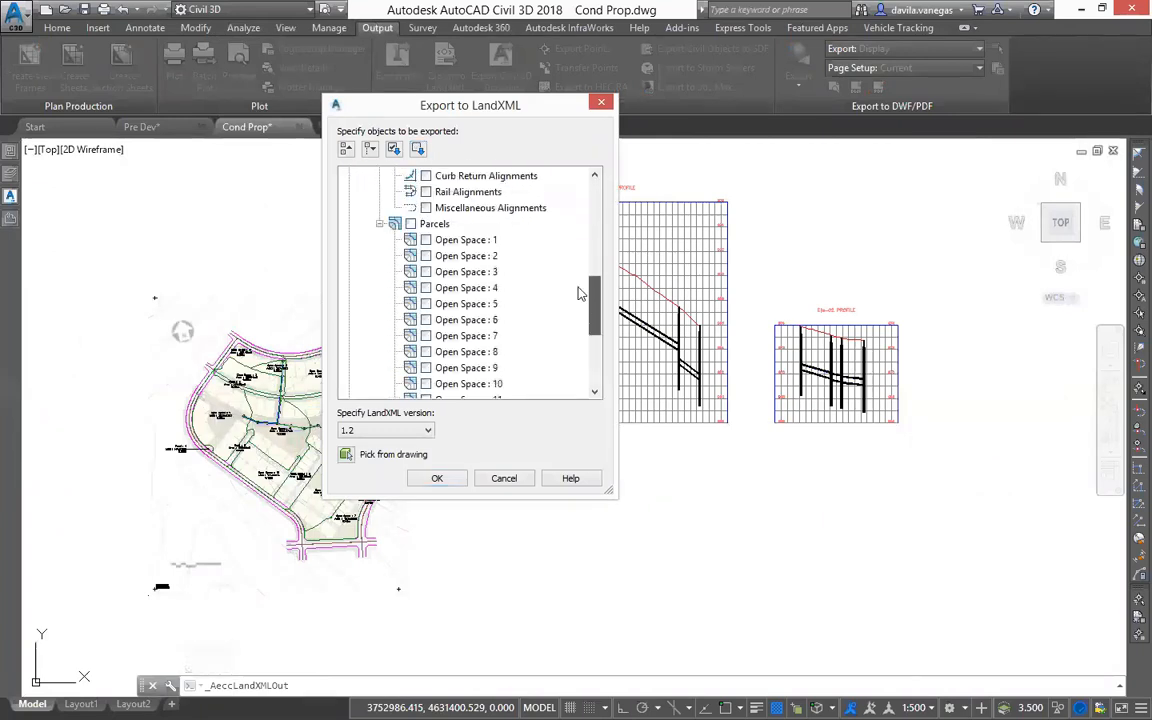
click(516, 245)
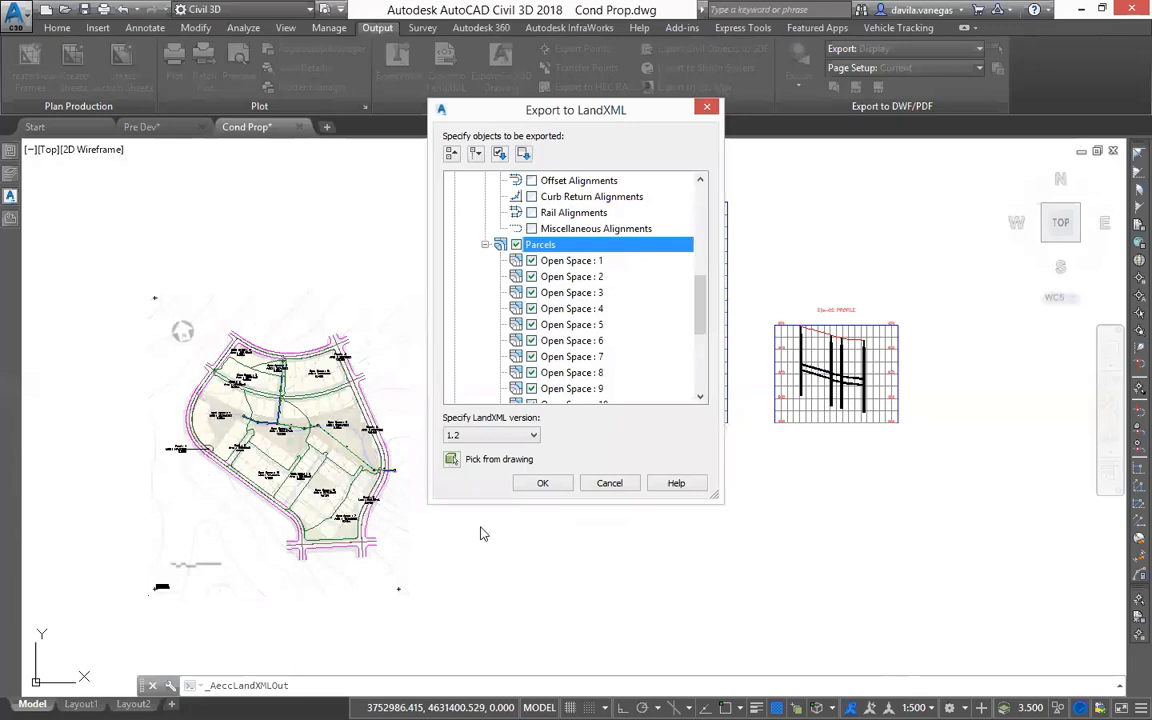
Step: Add the Red_Pluvial pipe network to the objects selected for the LandXML export
drag(699, 304, 699, 323)
scroll(700, 315, down, 3)
scroll(663, 319, up, 4)
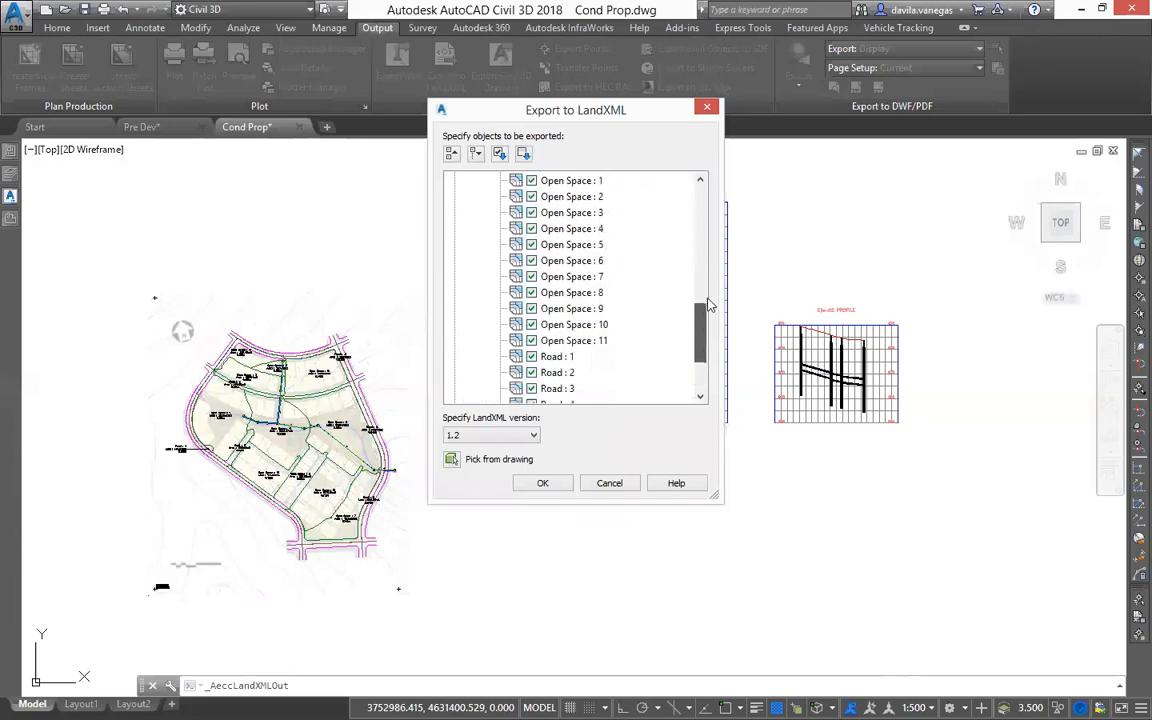
scroll(676, 342, down, 2)
scroll(640, 338, down, 2)
scroll(496, 330, down, 1)
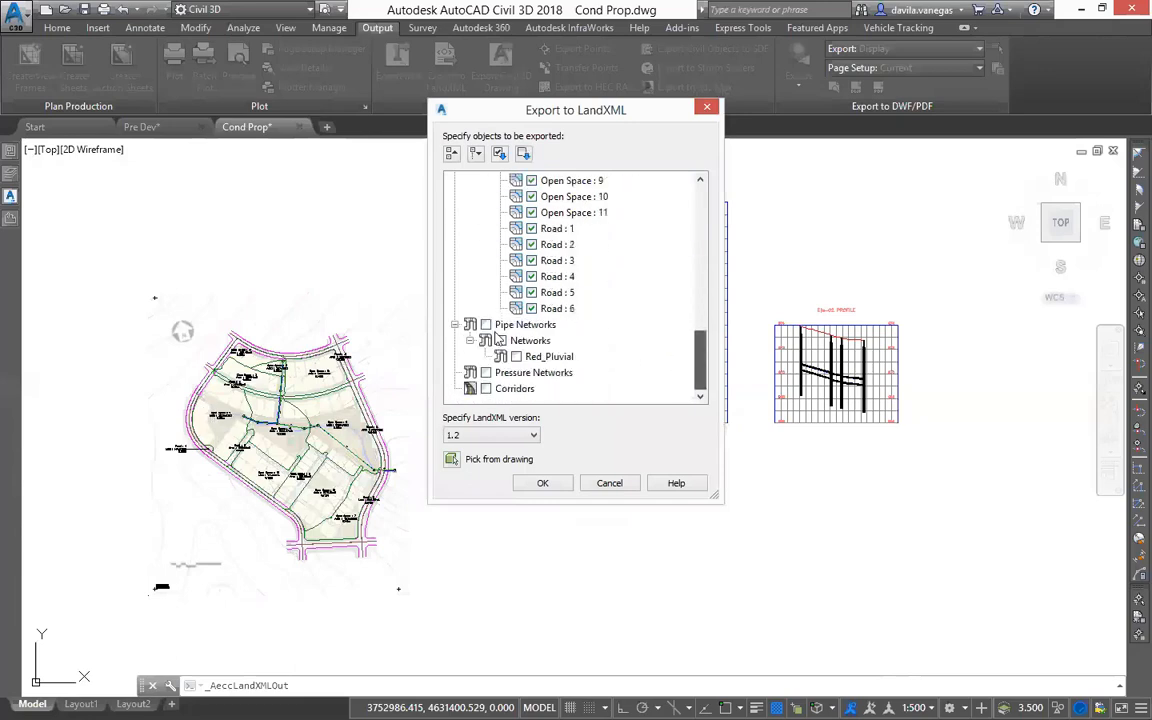
click(503, 342)
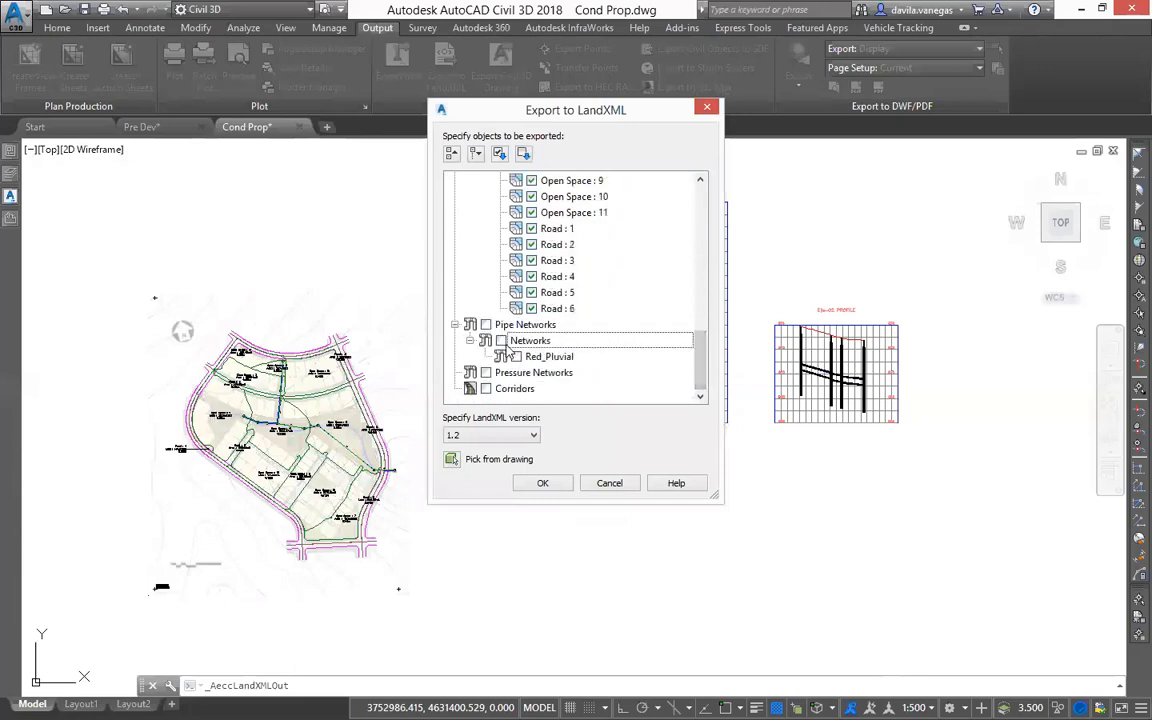
click(501, 341)
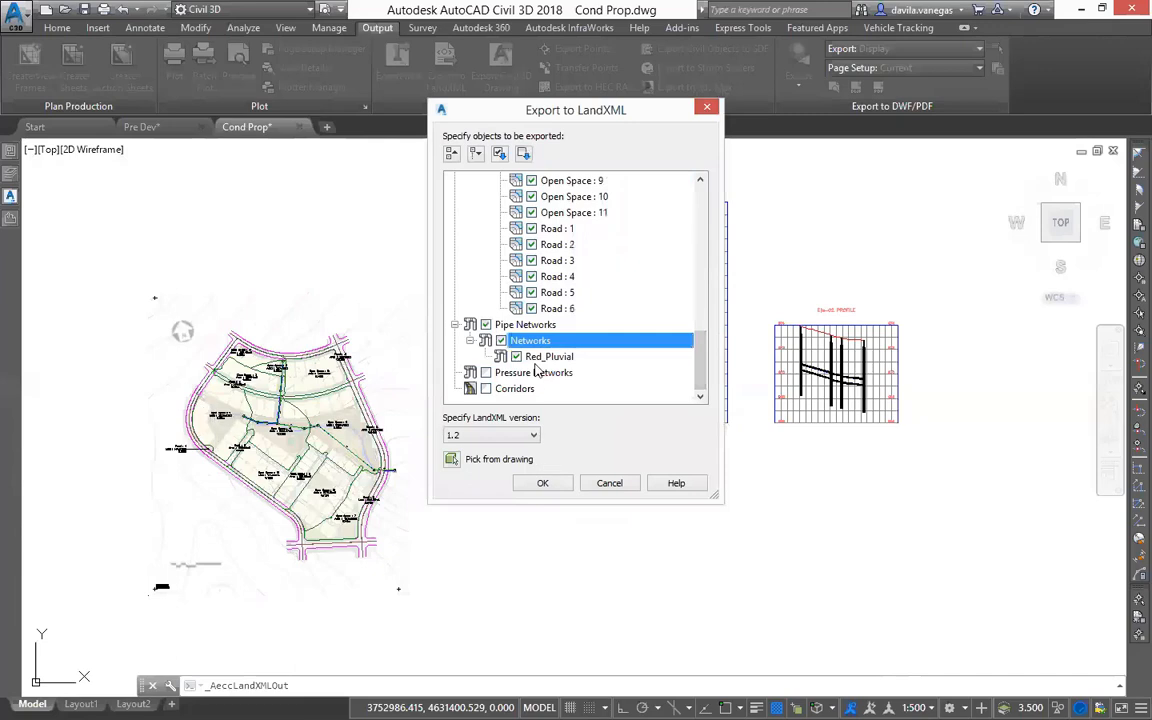
Step: Save the LandXML export as Exportado_desde_Civil3D in the Condicion Propuesta folder
click(542, 483)
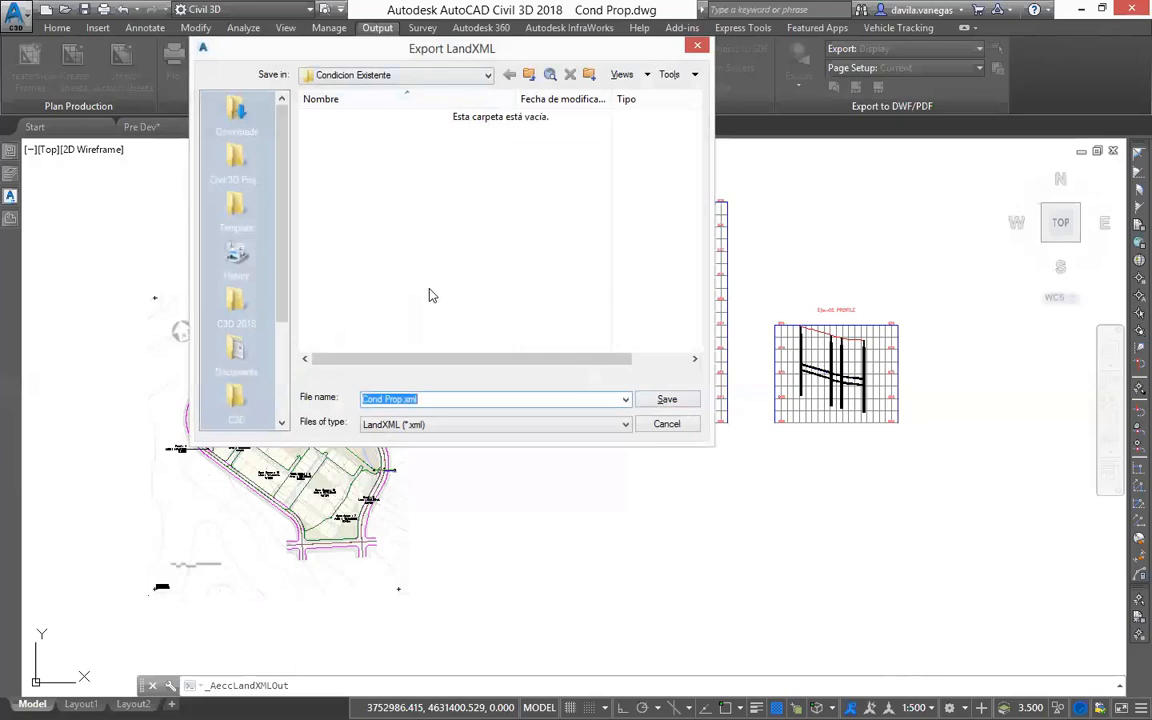
text(Exportado_desde_Civil3D)
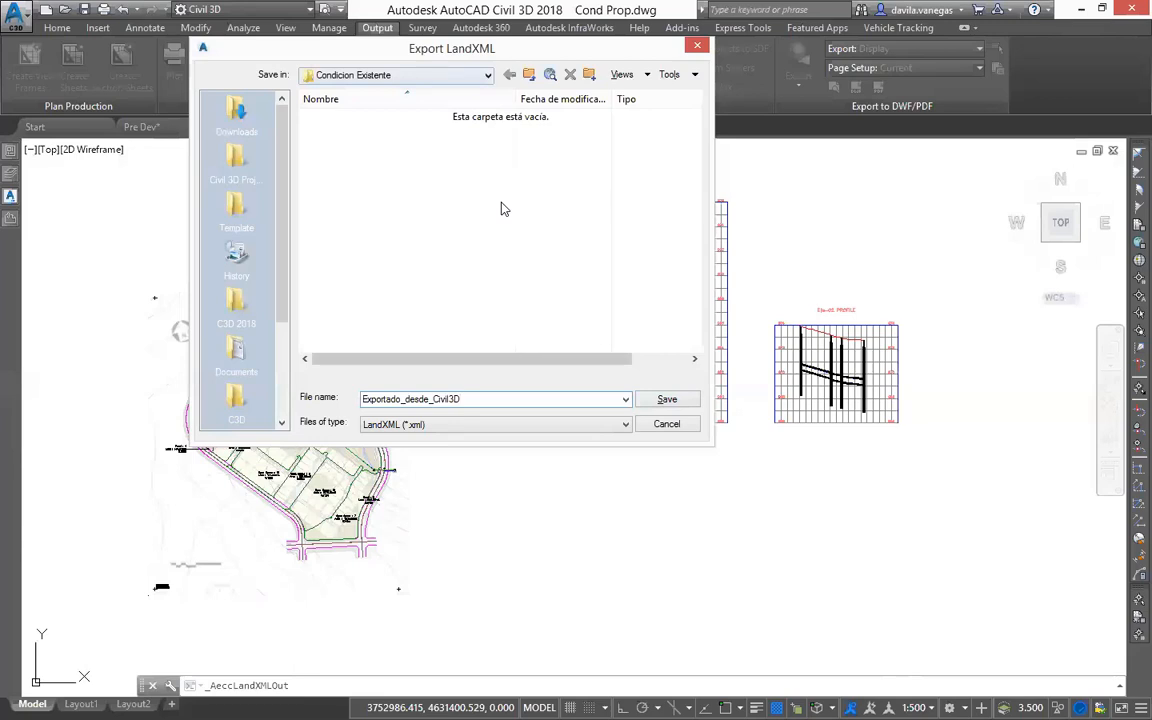
click(530, 75)
double_click(380, 133)
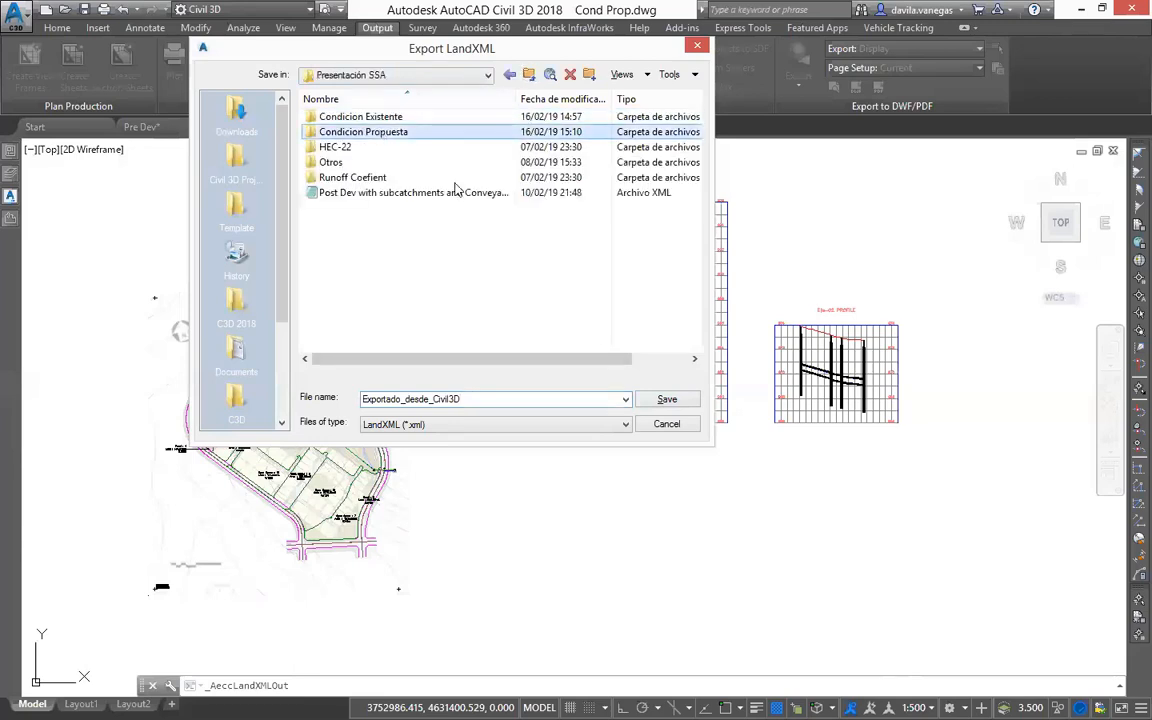
click(663, 402)
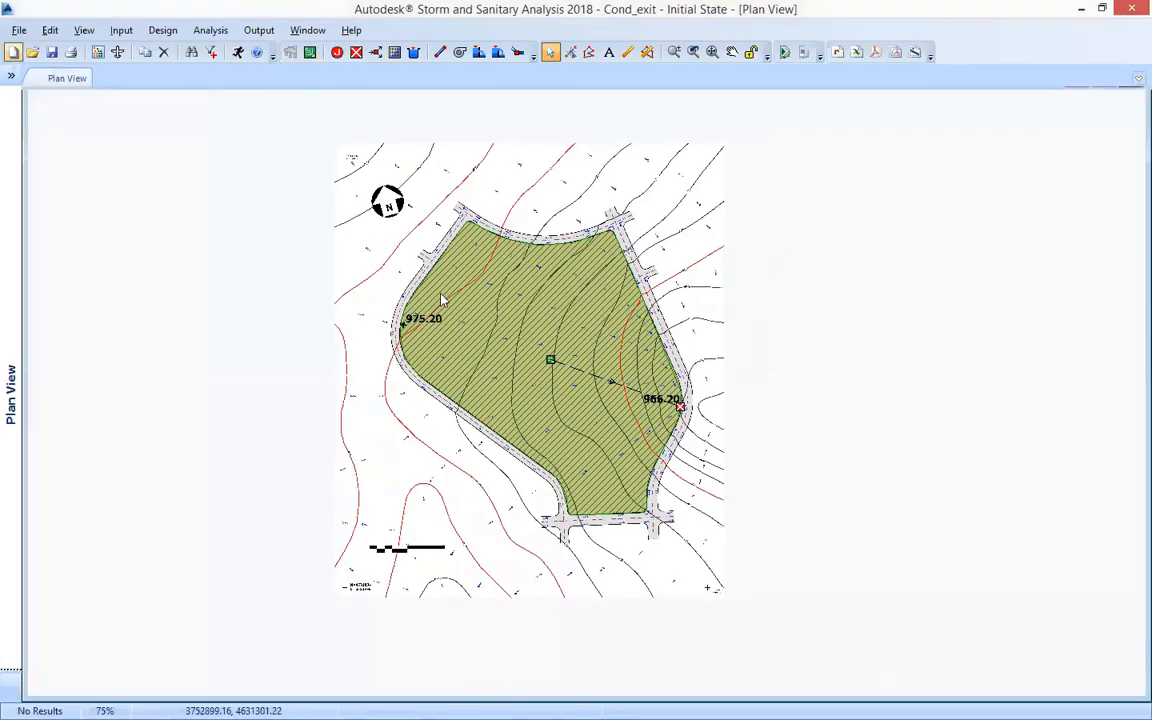
Step: Switch to Storm and Sanitary Analysis, start a new empty project and show its project data tree
key(ctrl+n)
click(597, 428)
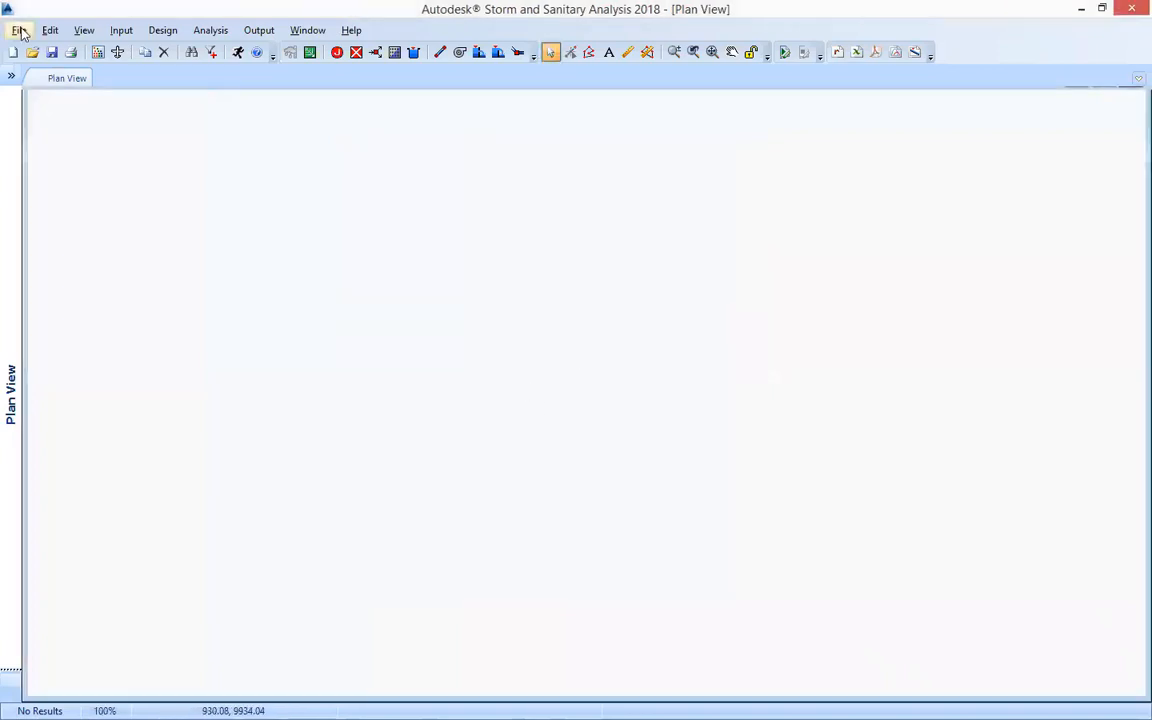
click(11, 76)
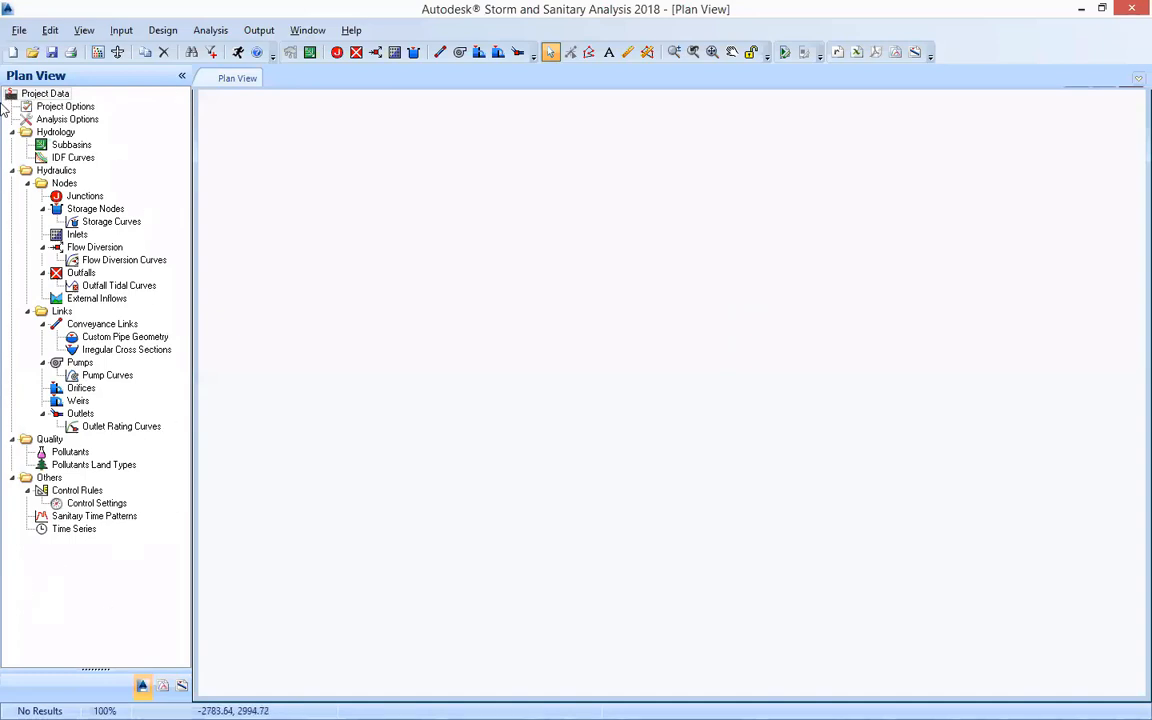
click(90, 198)
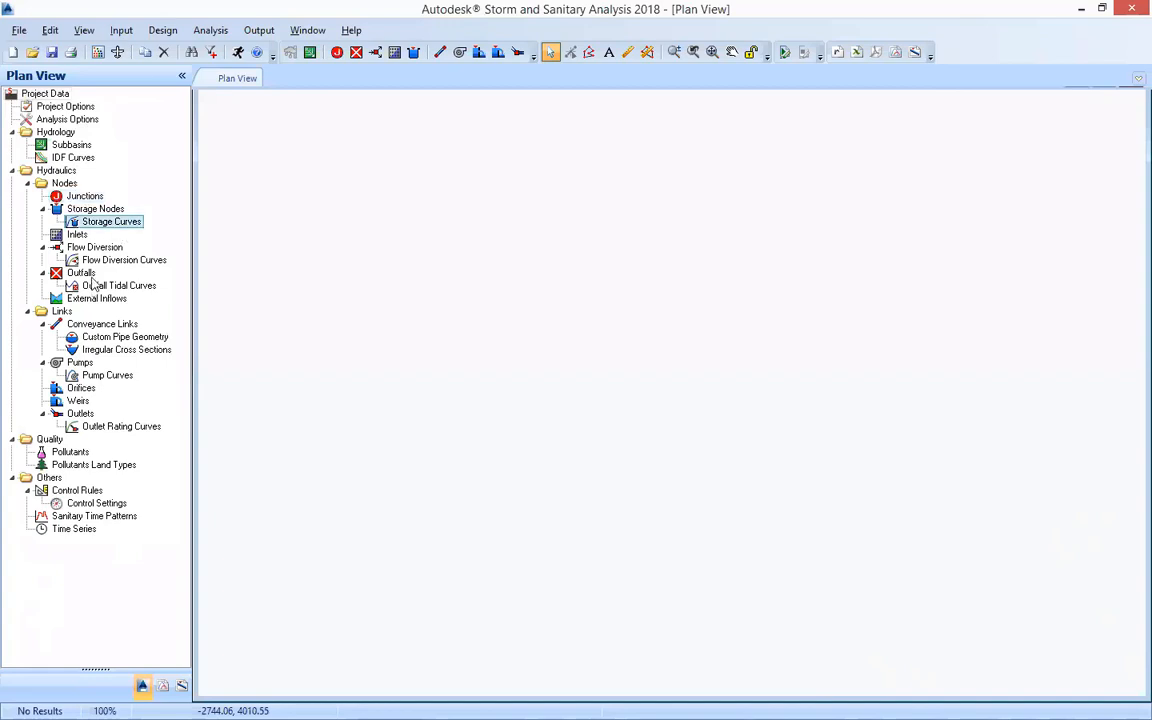
click(91, 286)
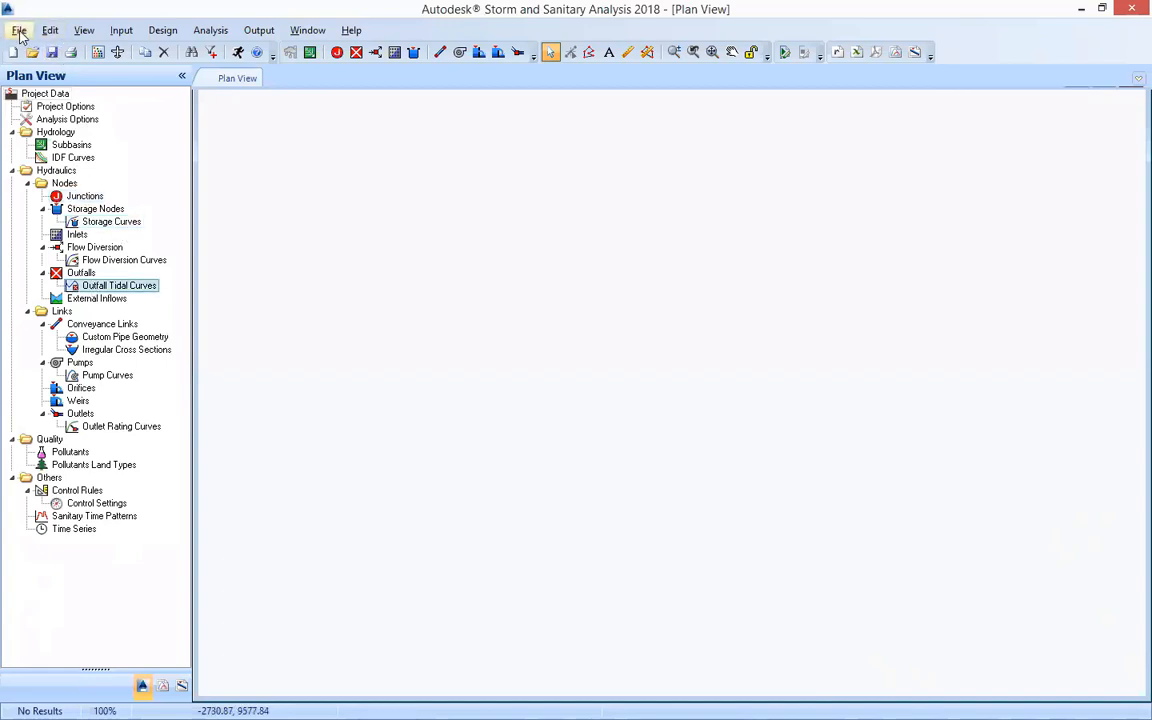
Step: Import the LandXML file Exportado_desde_Civil3D.xml from the Condicion Propuesta folder into the empty project
click(20, 31)
mouse_move(146, 190)
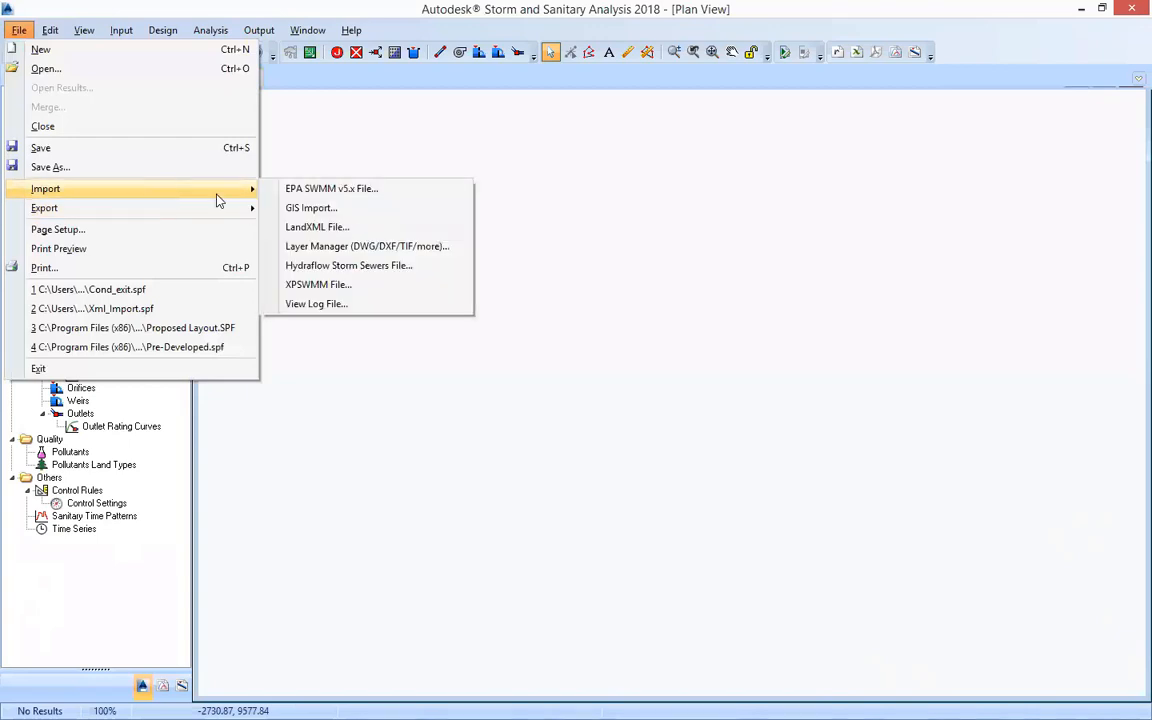
click(374, 232)
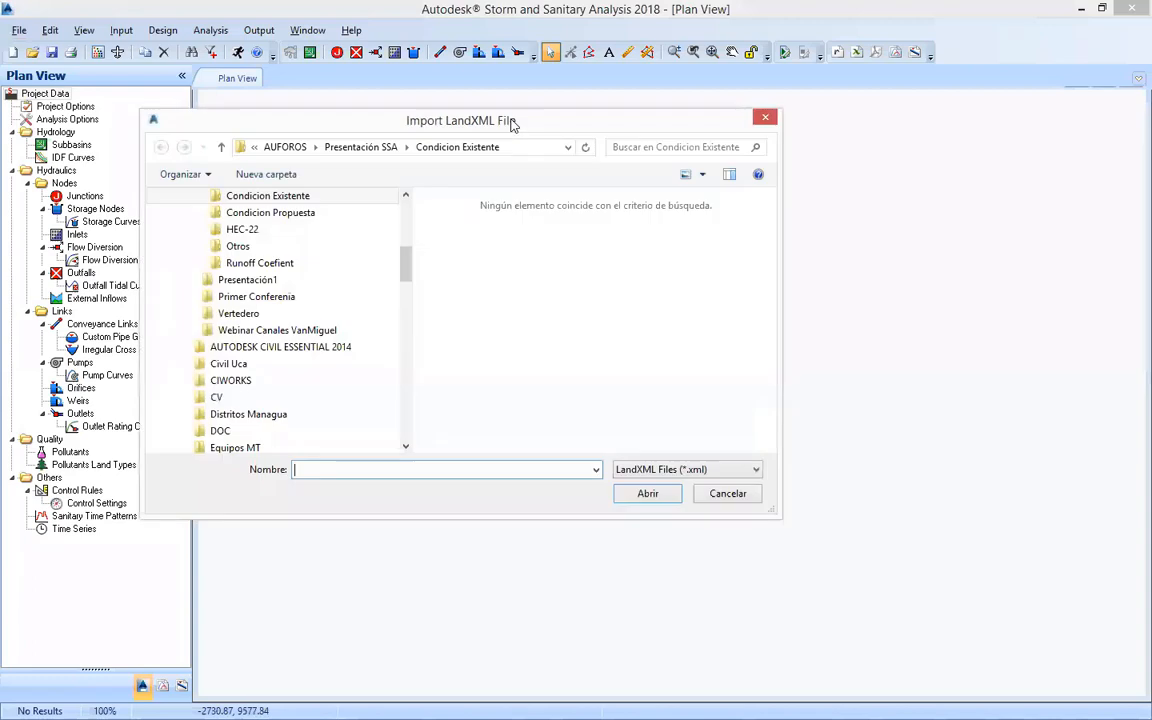
click(372, 148)
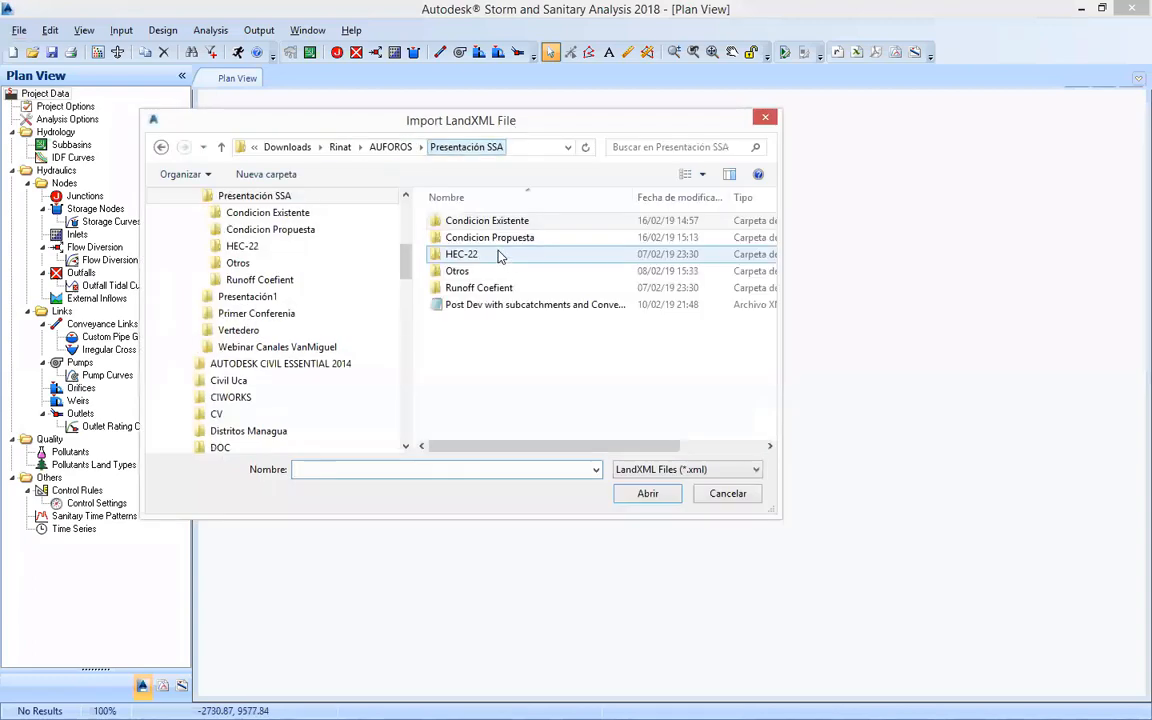
double_click(490, 238)
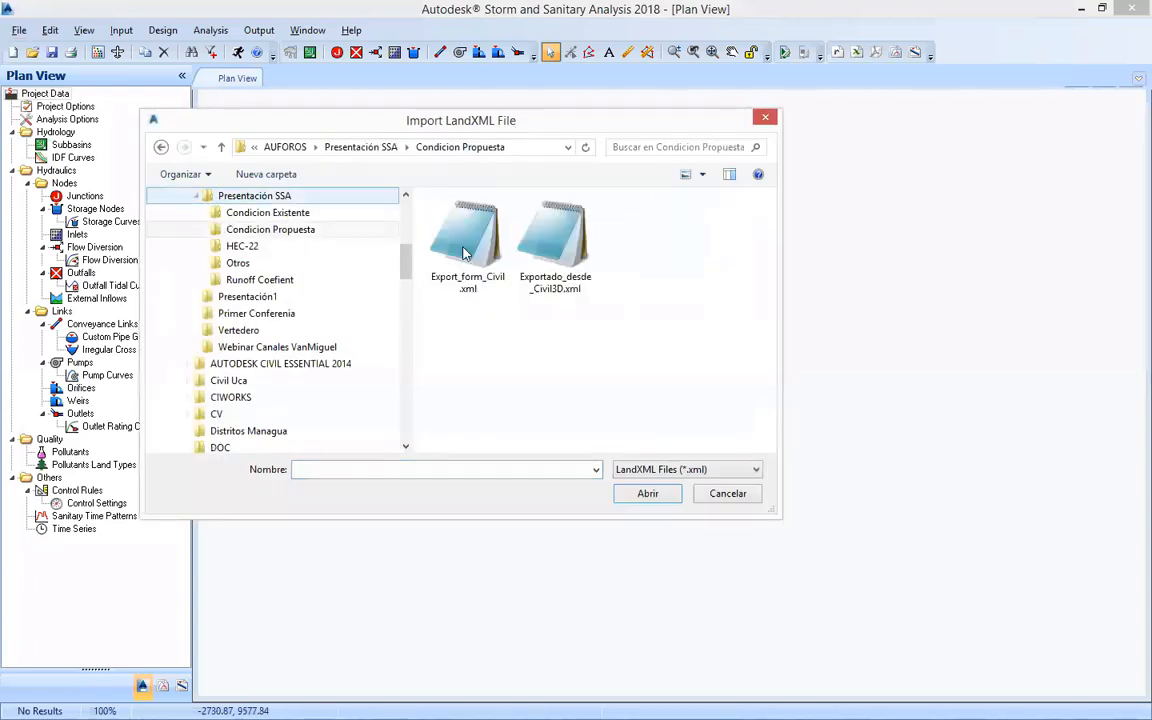
click(555, 245)
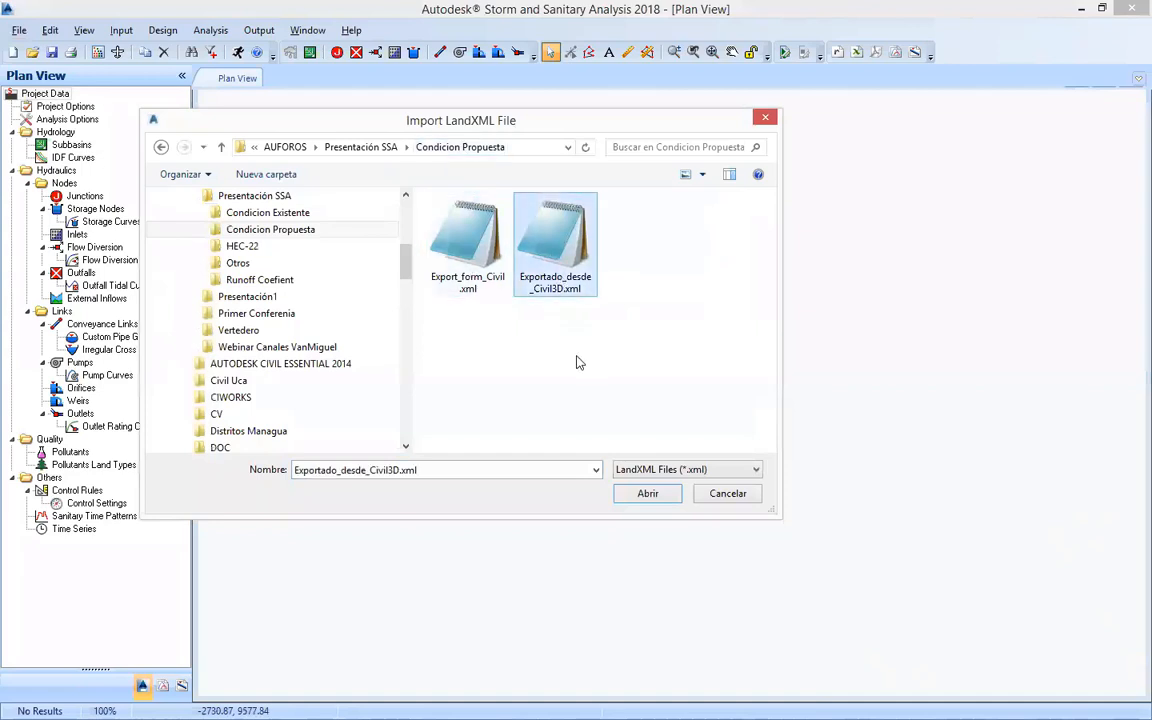
click(652, 496)
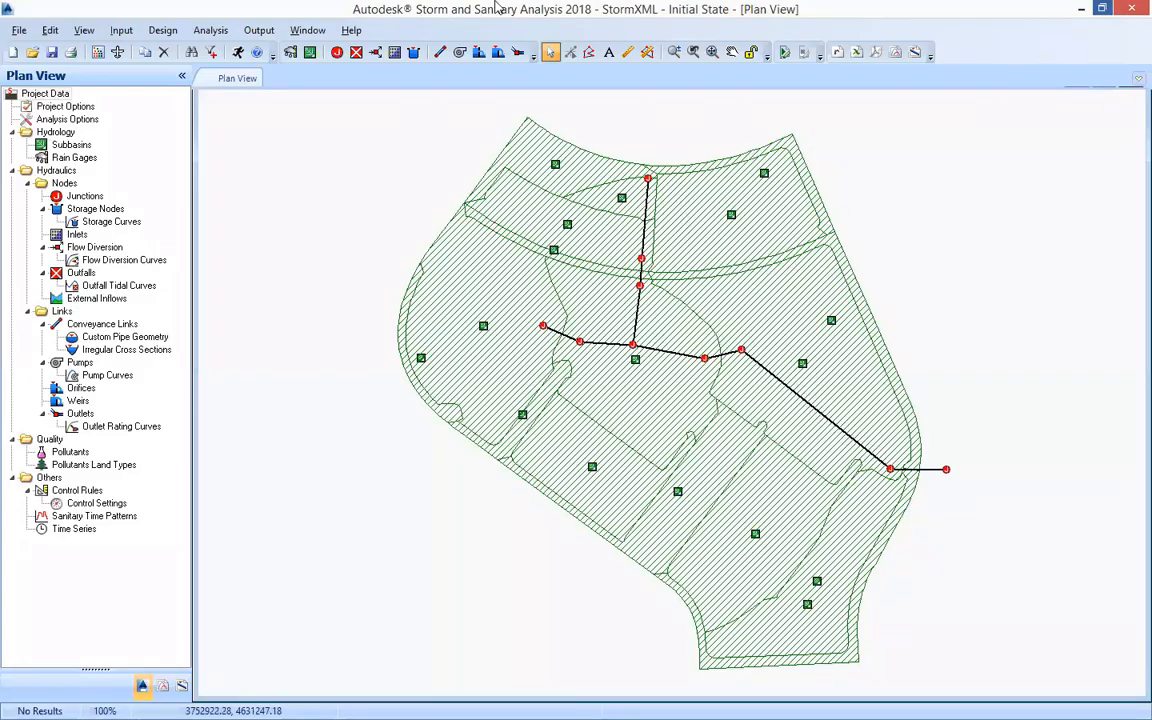
Step: Arrange the Civil 3D drawing and the Storm and Sanitary Analysis model side by side, with the parcel plan in view
double_click(607, 10)
click(1101, 12)
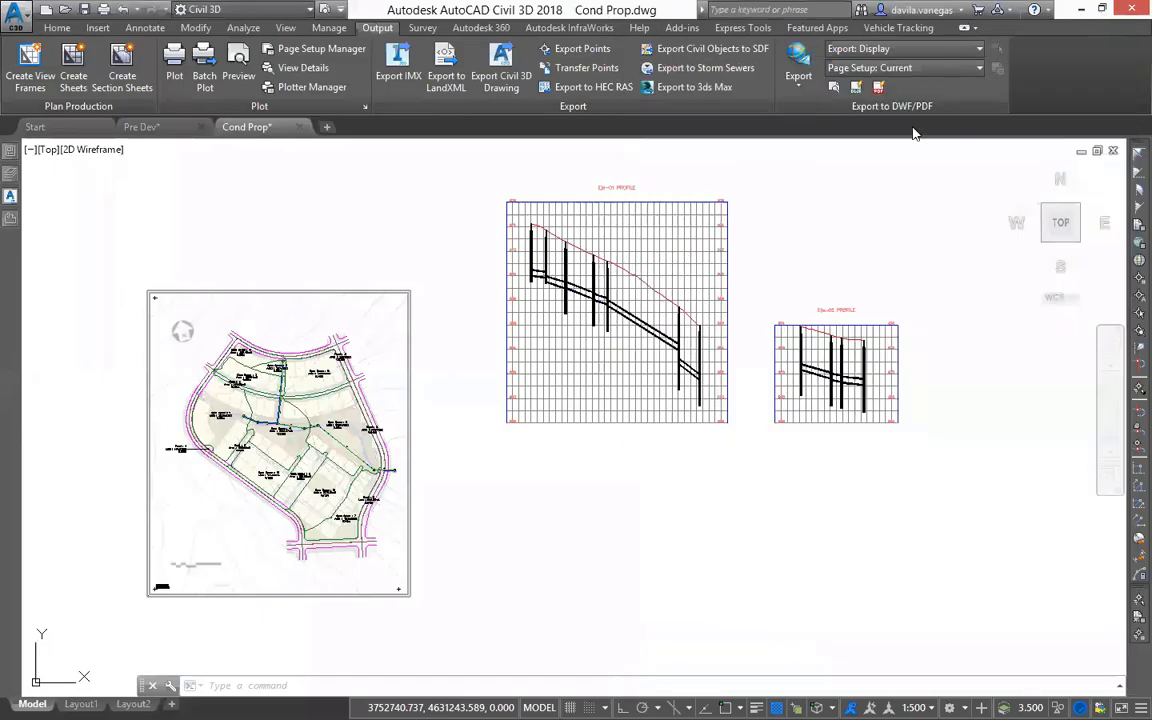
double_click(500, 12)
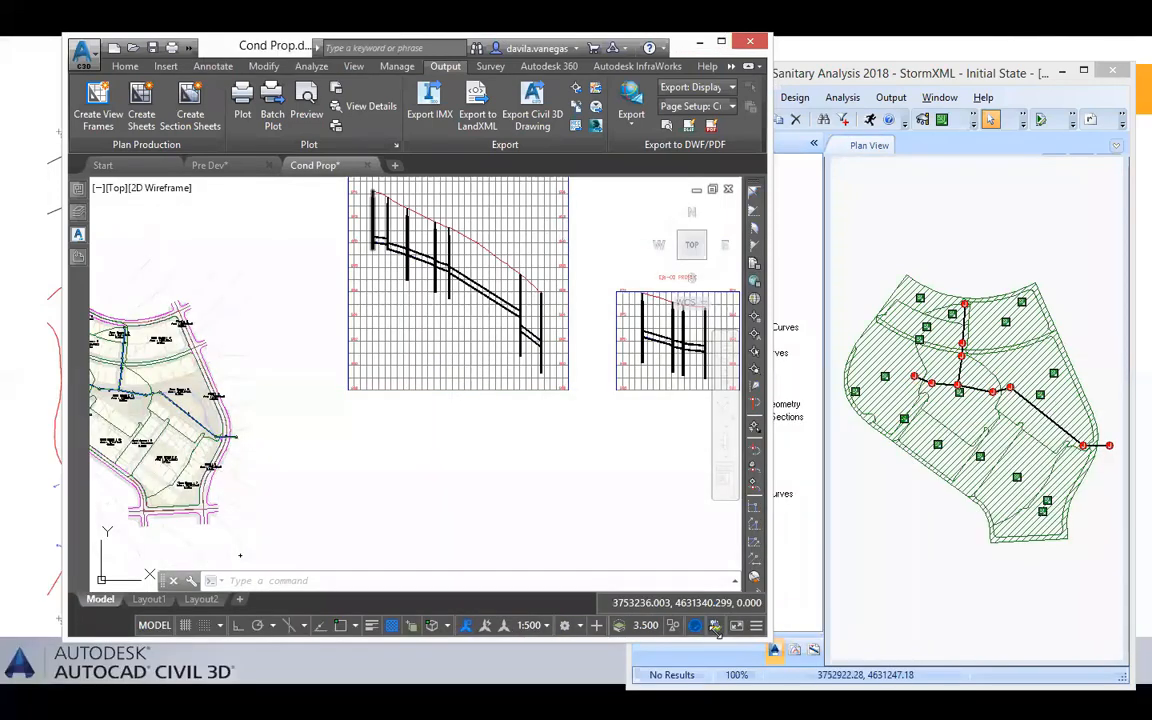
drag(755, 625, 714, 637)
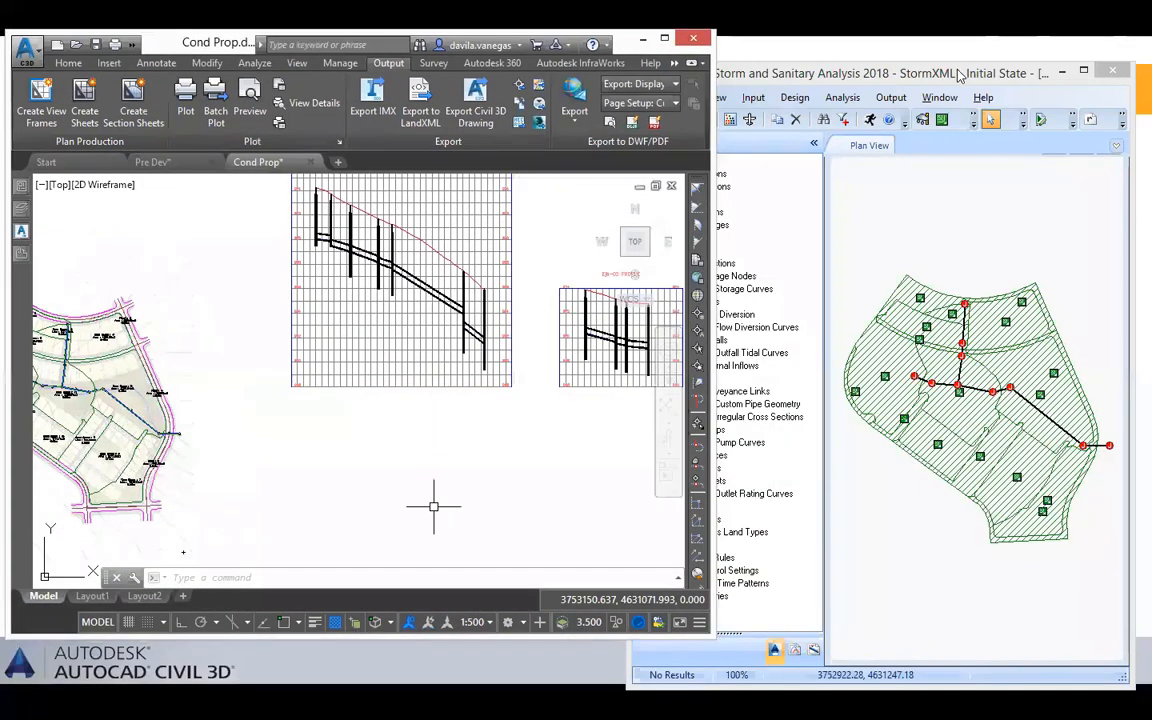
drag(926, 71, 923, 50)
drag(189, 421, 476, 350)
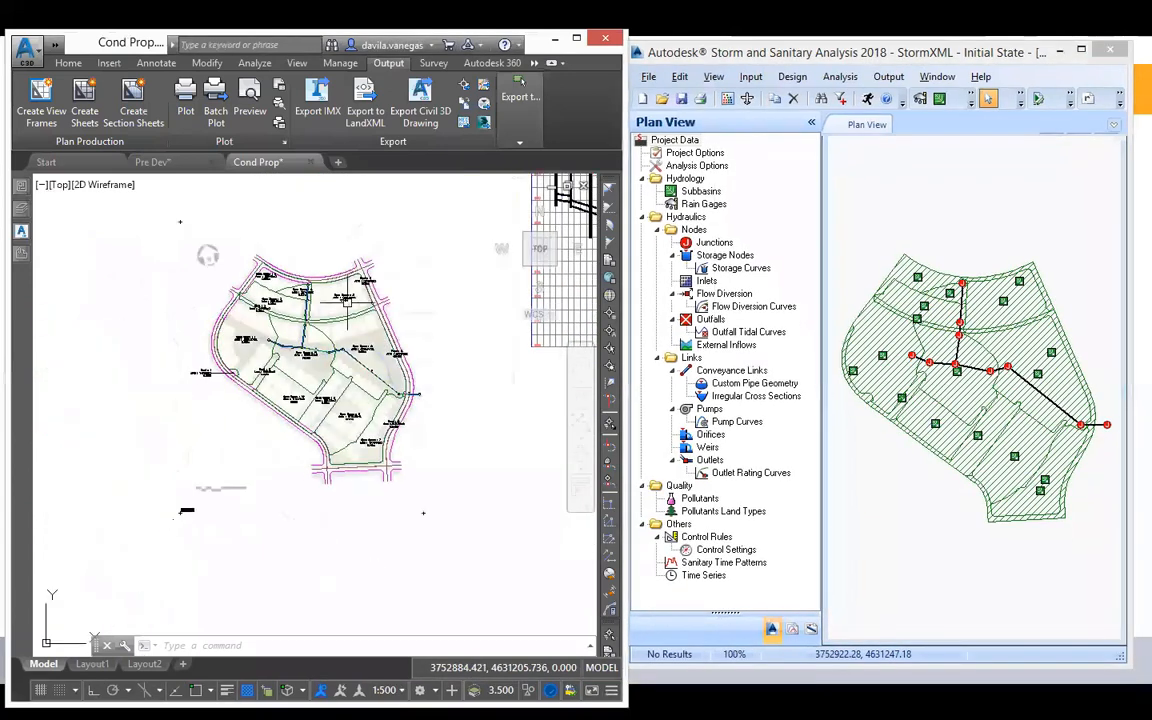
Step: Examine the Open Space : 5 parcel and surrounding pipe network in the Civil 3D drawing against the imported model
scroll(387, 345, up, 5)
scroll(336, 293, up, 2)
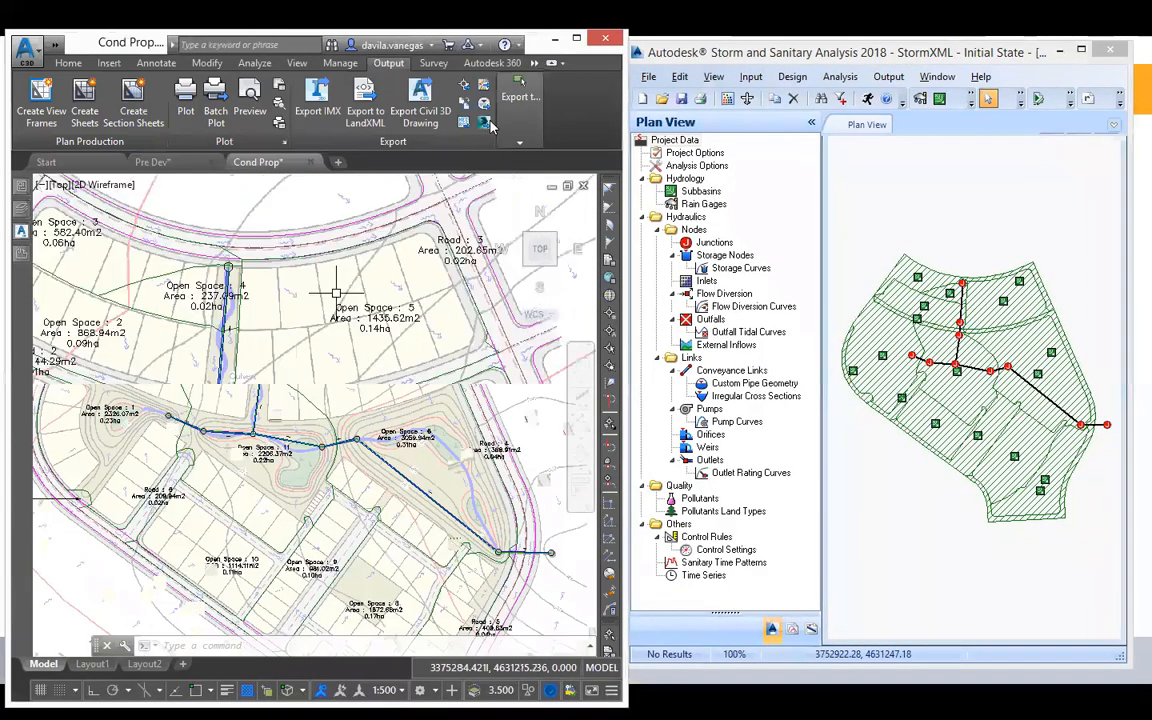
click(350, 310)
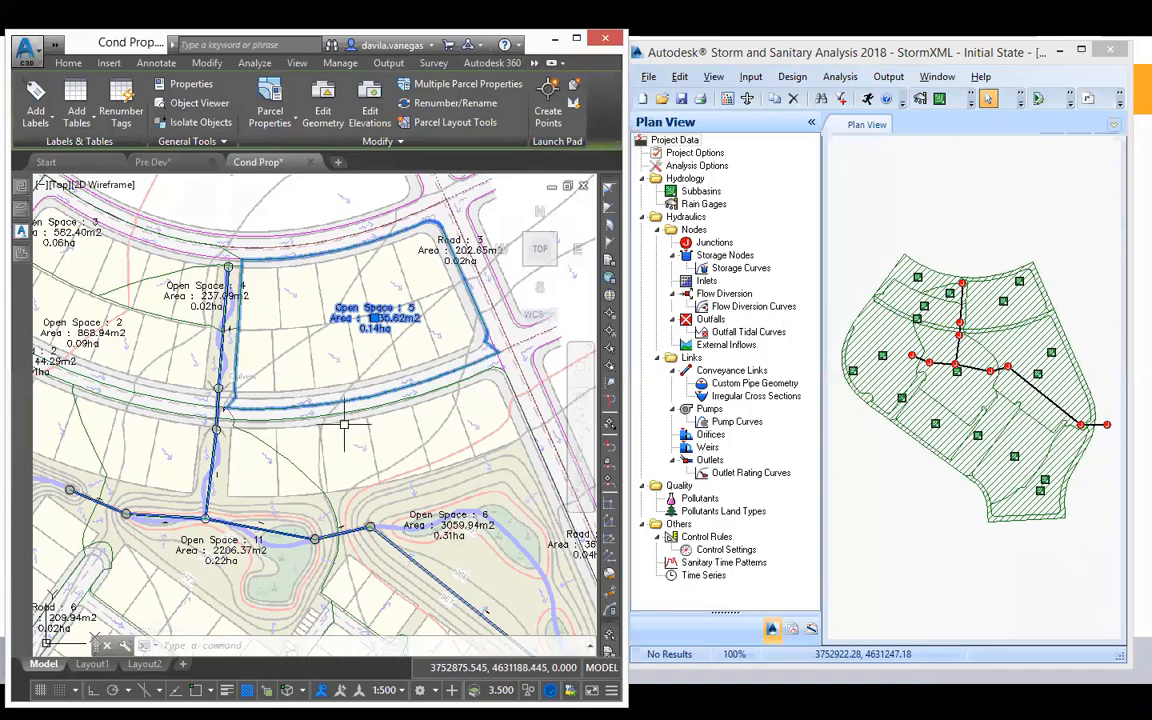
key(Escape)
drag(350, 444, 350, 397)
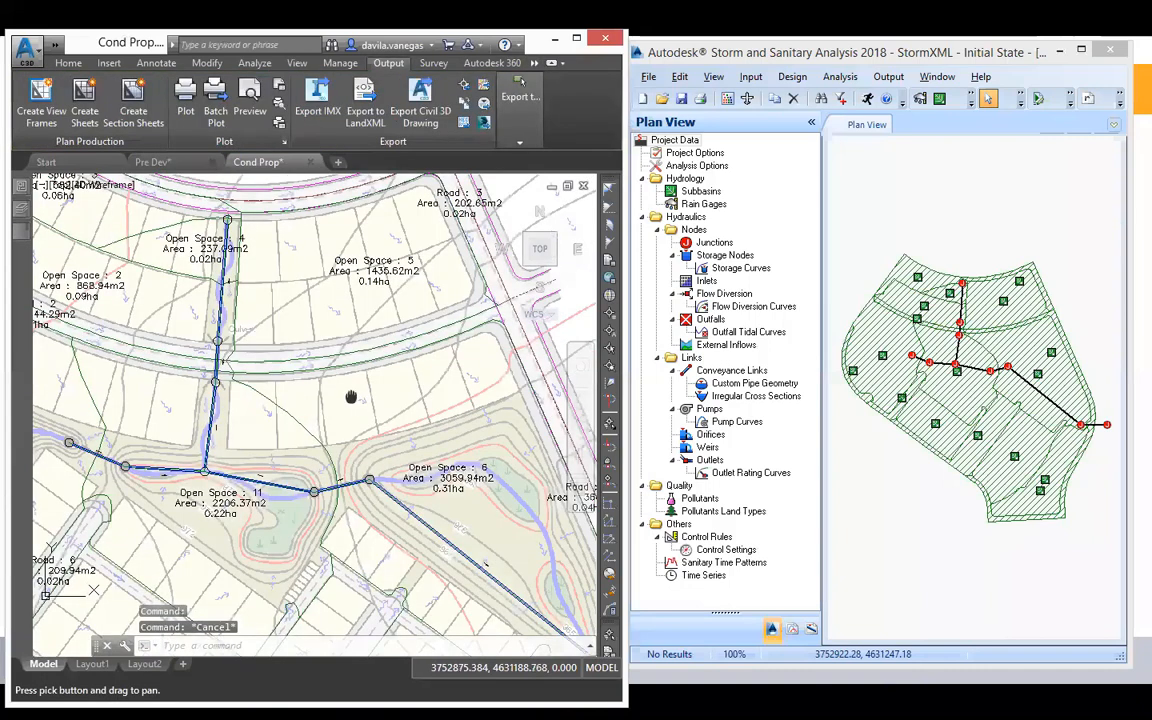
scroll(350, 397, down, 3)
scroll(355, 384, down, 3)
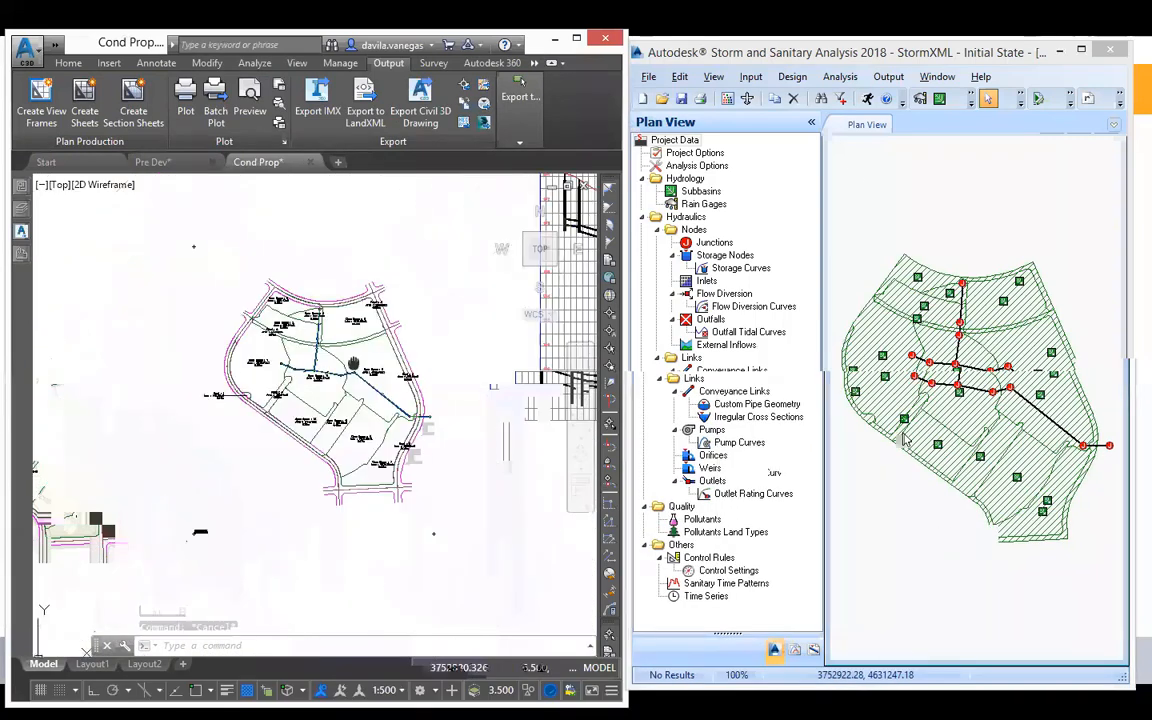
Step: Read the Open Space : 5 parcel label in Civil 3D and open the properties of the matching subbasin in the imported model
scroll(925, 424, up, 3)
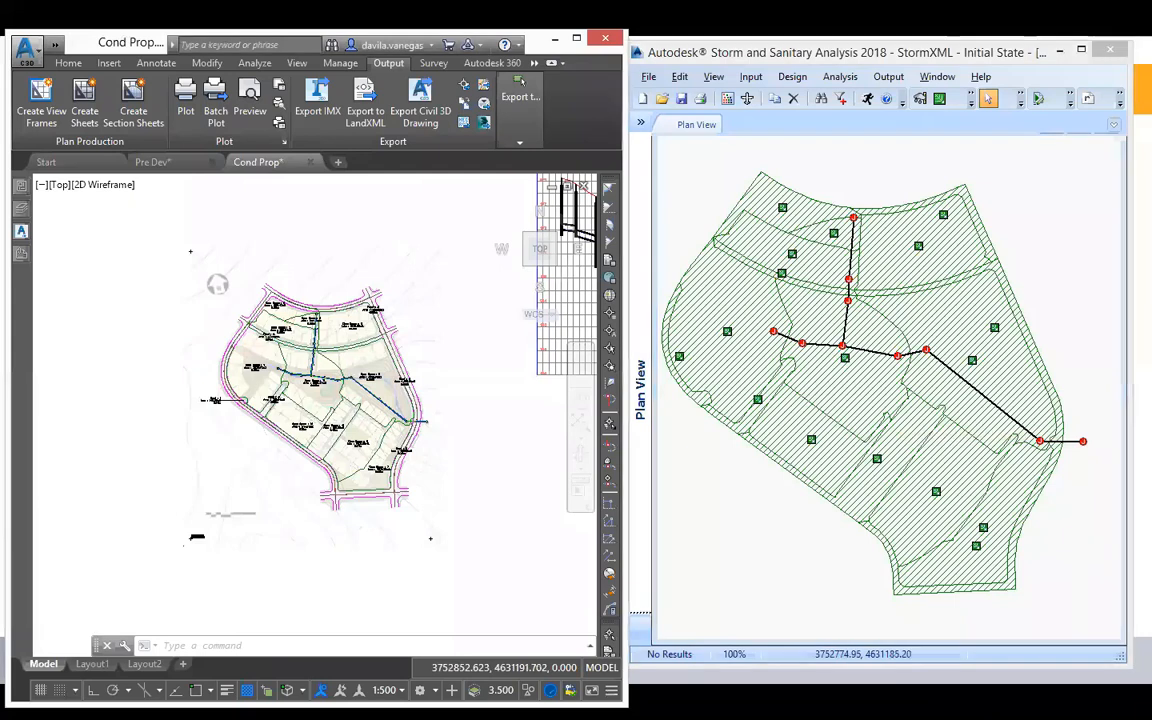
scroll(325, 322, up, 3)
scroll(126, 459, up, 2)
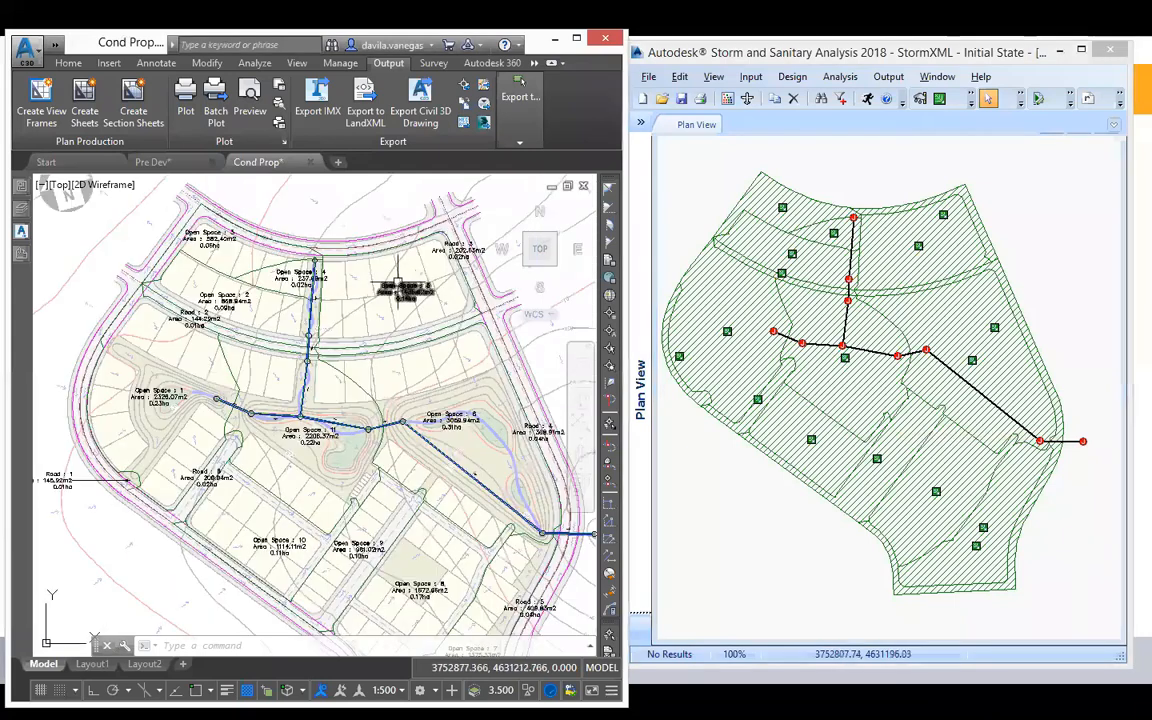
scroll(126, 459, up, 3)
scroll(380, 303, up, 4)
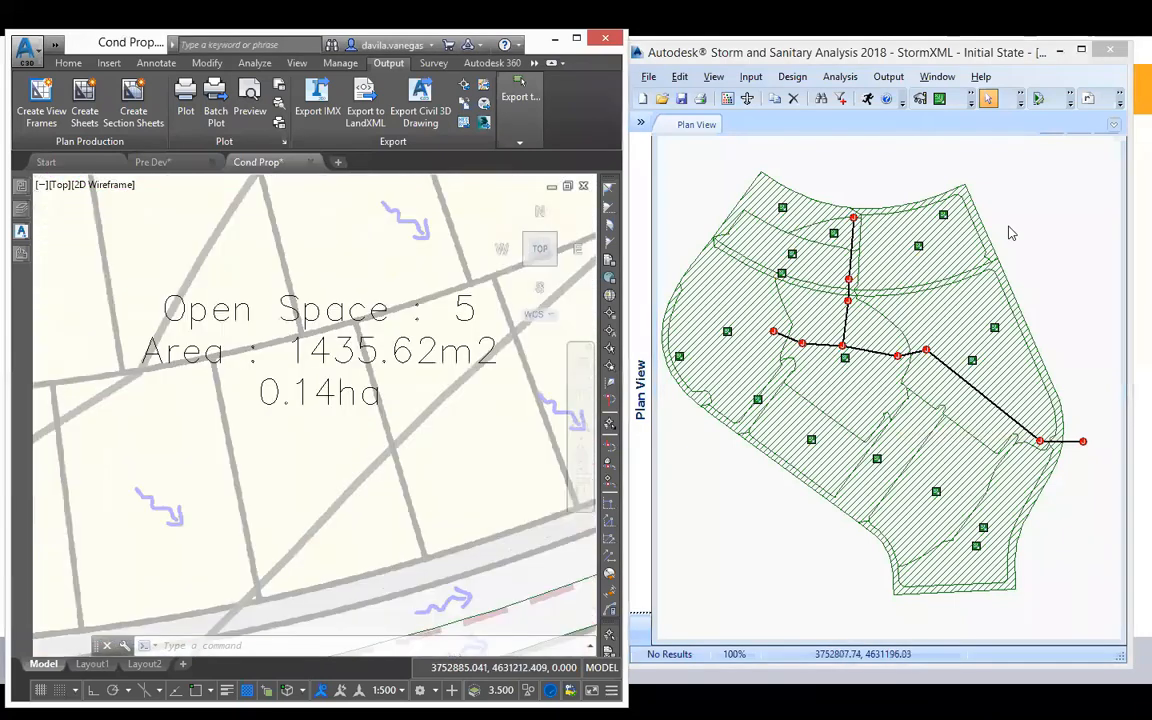
scroll(367, 415, down, 2)
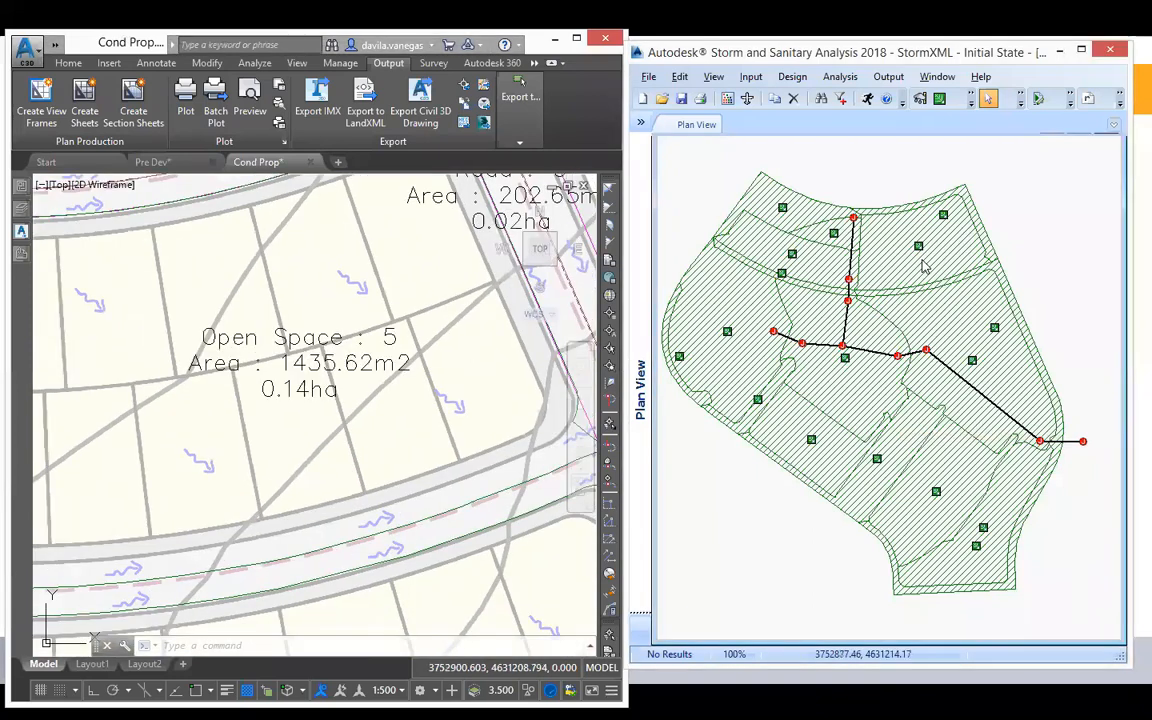
scroll(925, 265, up, 3)
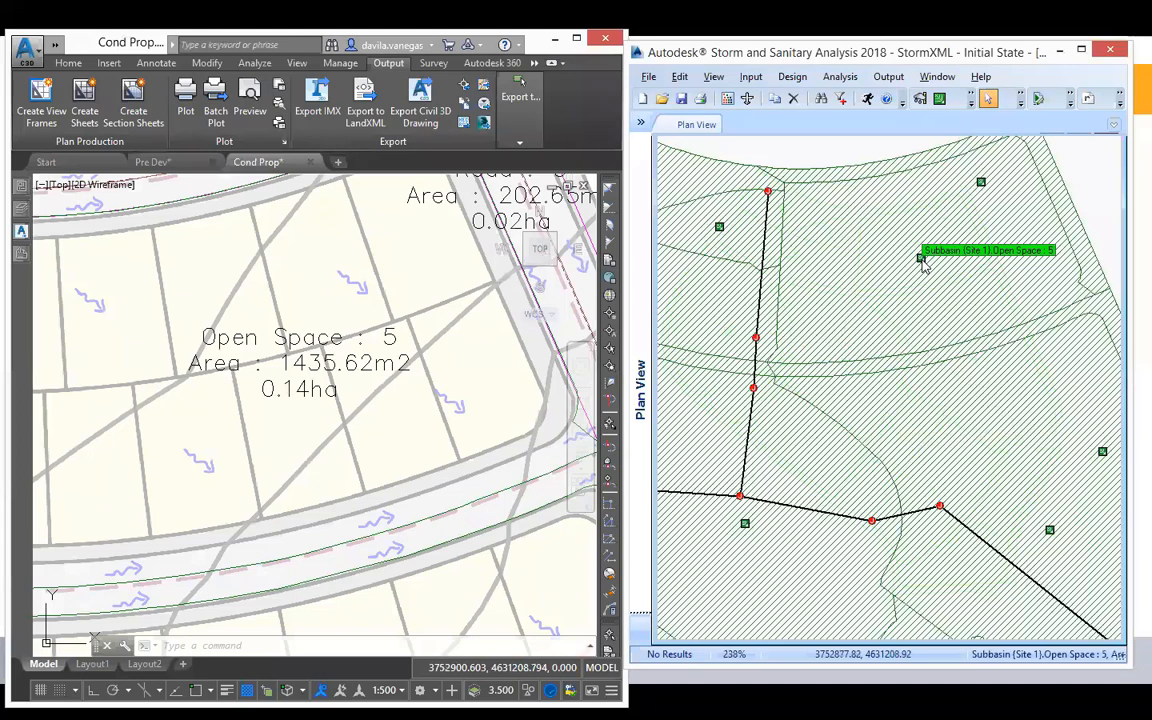
right_click(921, 260)
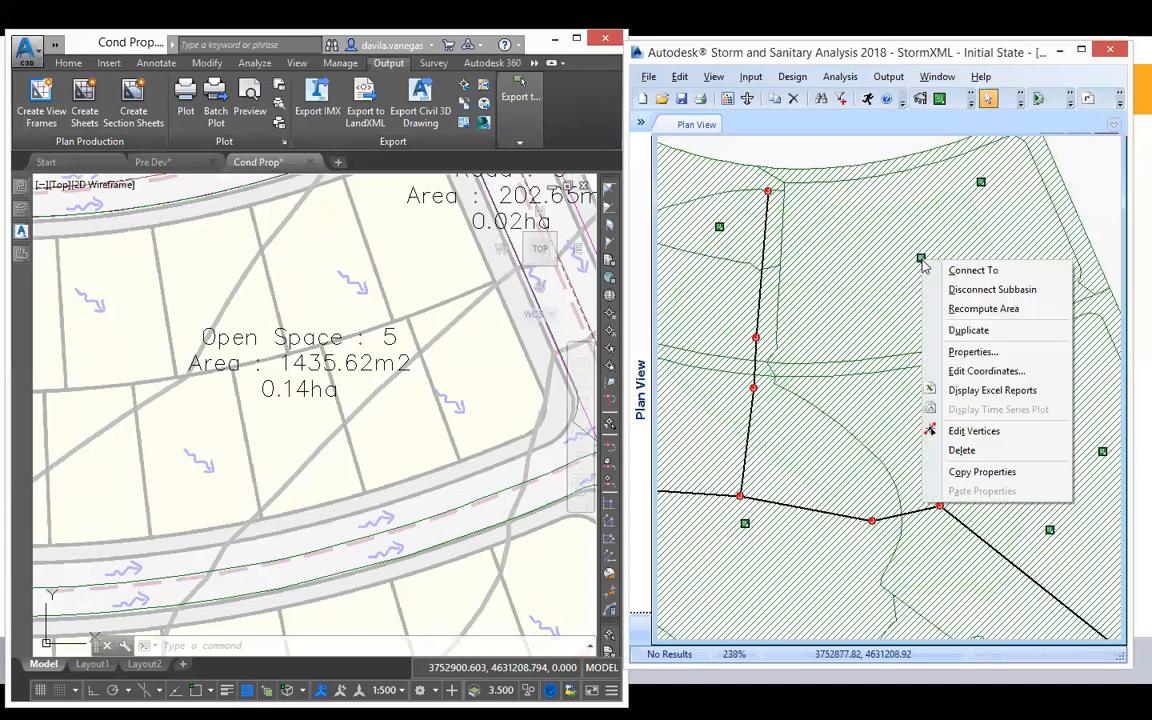
click(956, 355)
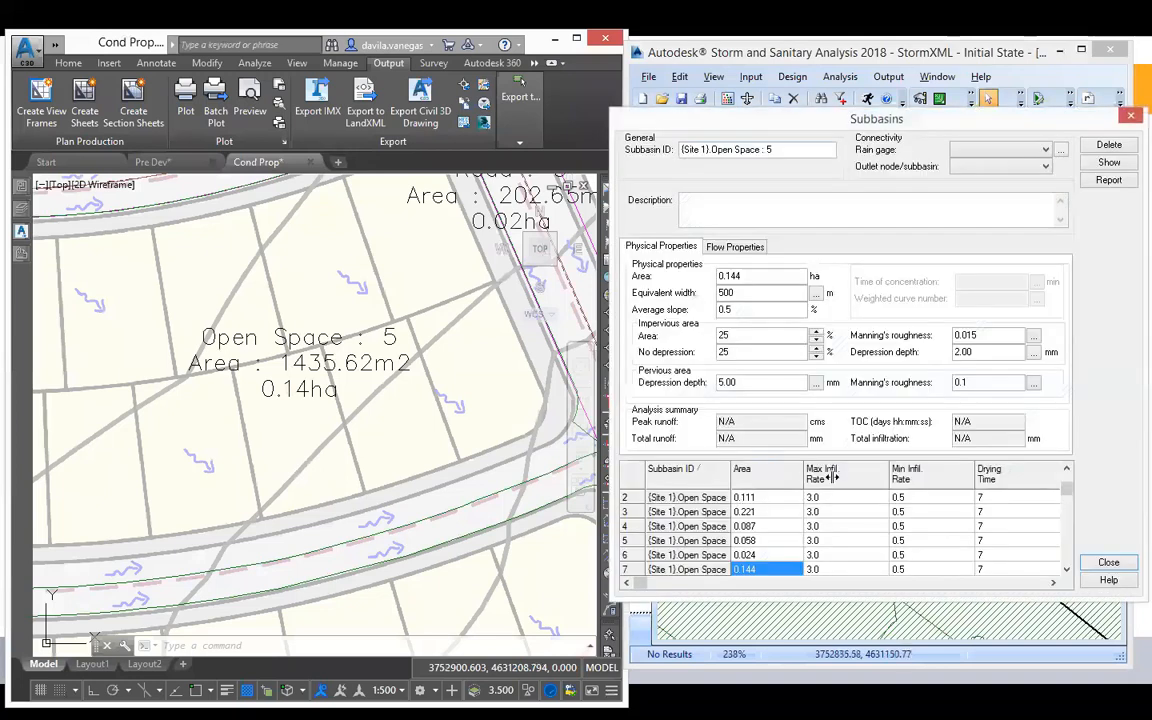
Step: Widen the Subbasin ID column to show full names and review the areas of the listed Open Space and Road subbasins
drag(730, 474, 833, 484)
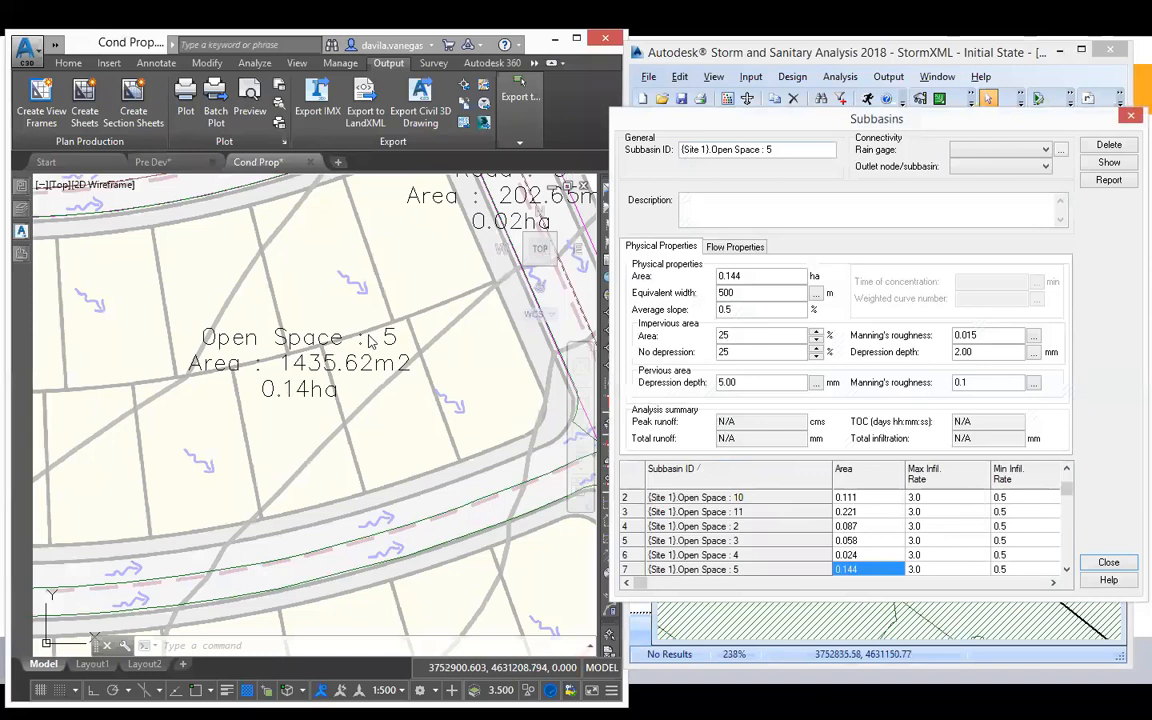
key(Up)
key(Up)
key(Up)
key(Up)
key(Up)
key(Up)
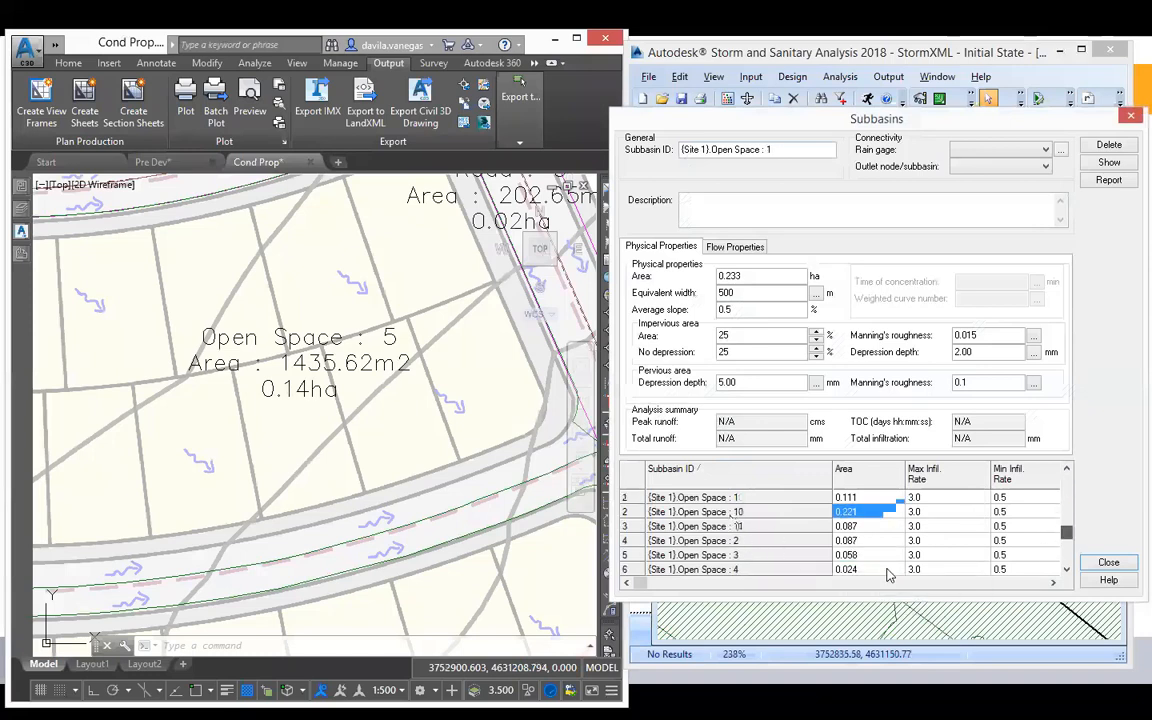
scroll(1067, 533, down, 3)
Step: Locate the Road : 1 parcel in the Civil 3D drawing and compare its area with the subbasin table
click(256, 321)
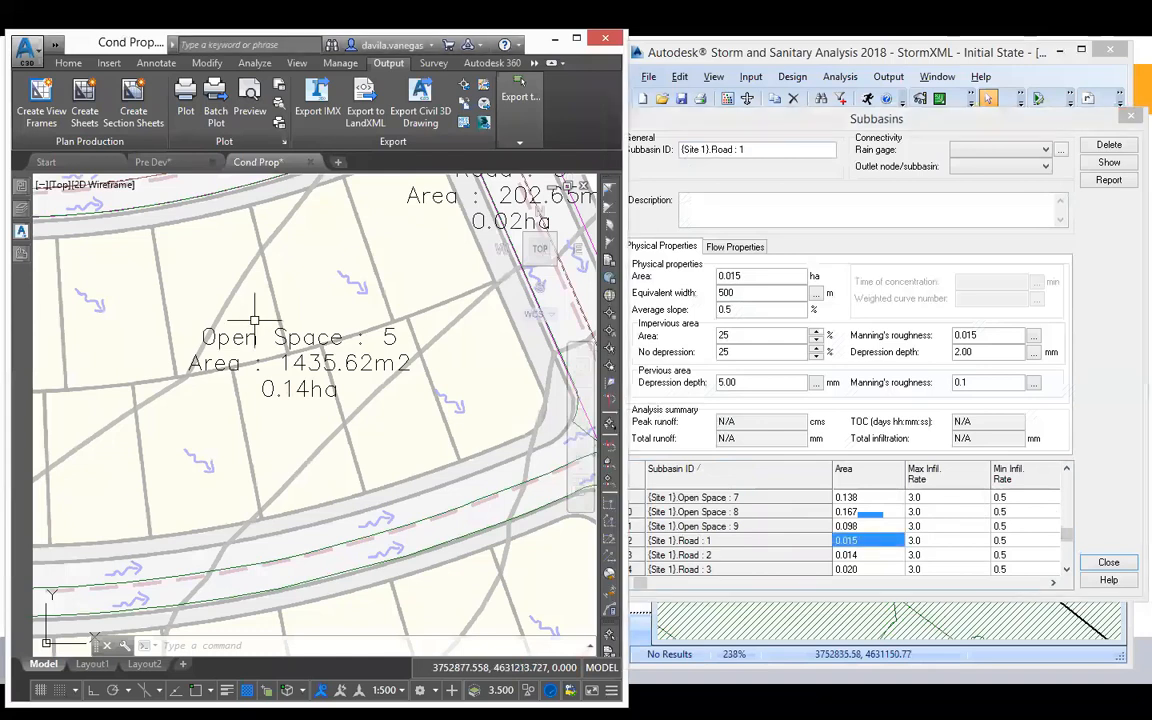
scroll(278, 334, down, 6)
drag(190, 430, 358, 343)
scroll(140, 432, up, 5)
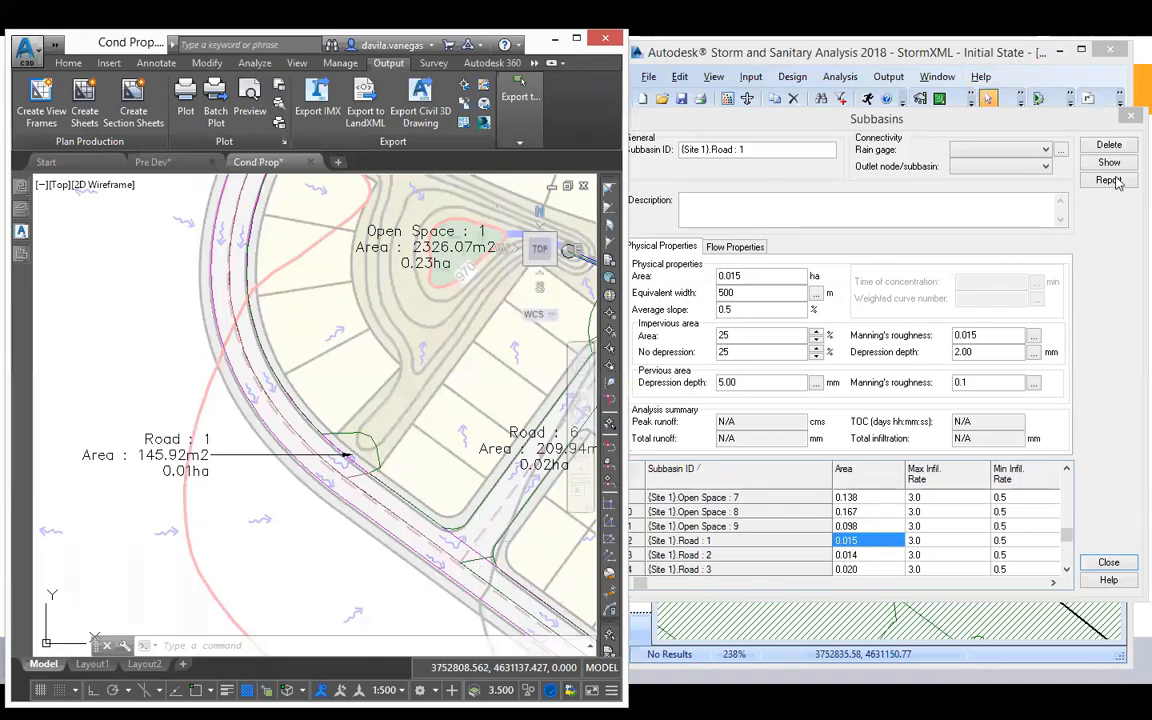
Step: Return to the full-size Storm and Sanitary Analysis plan and connect the Open Space : 3 and Open Space : 4 subbasins to the northernmost junction
click(1095, 70)
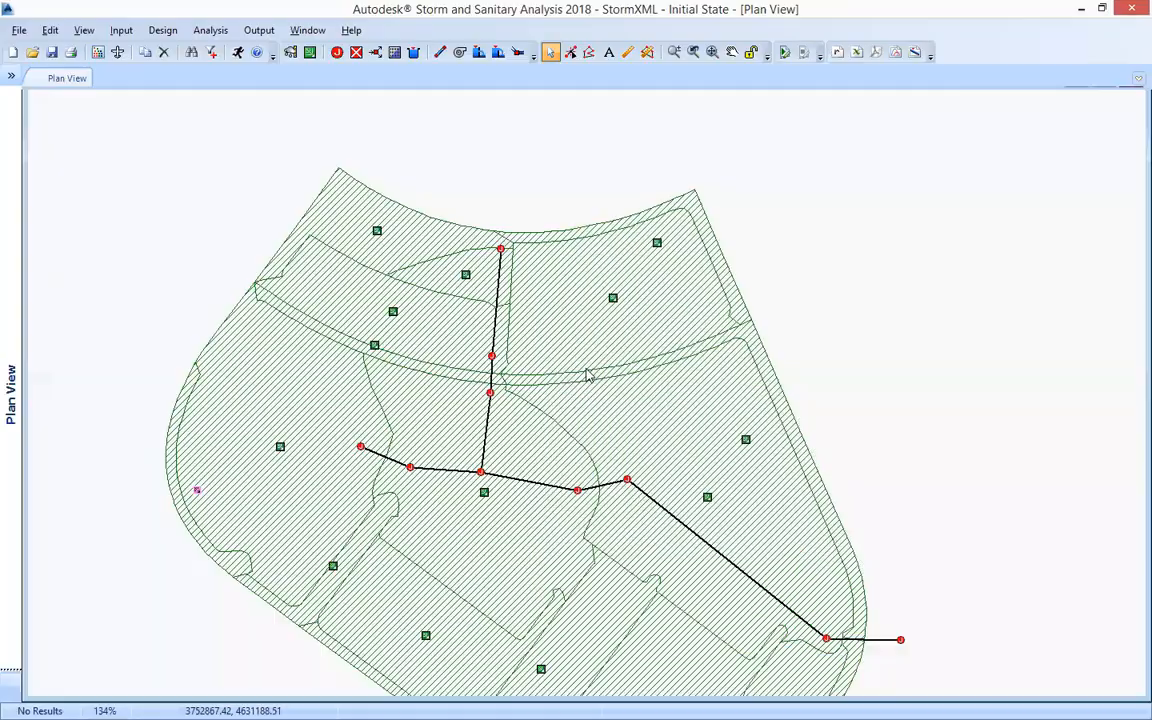
scroll(588, 374, down, 2)
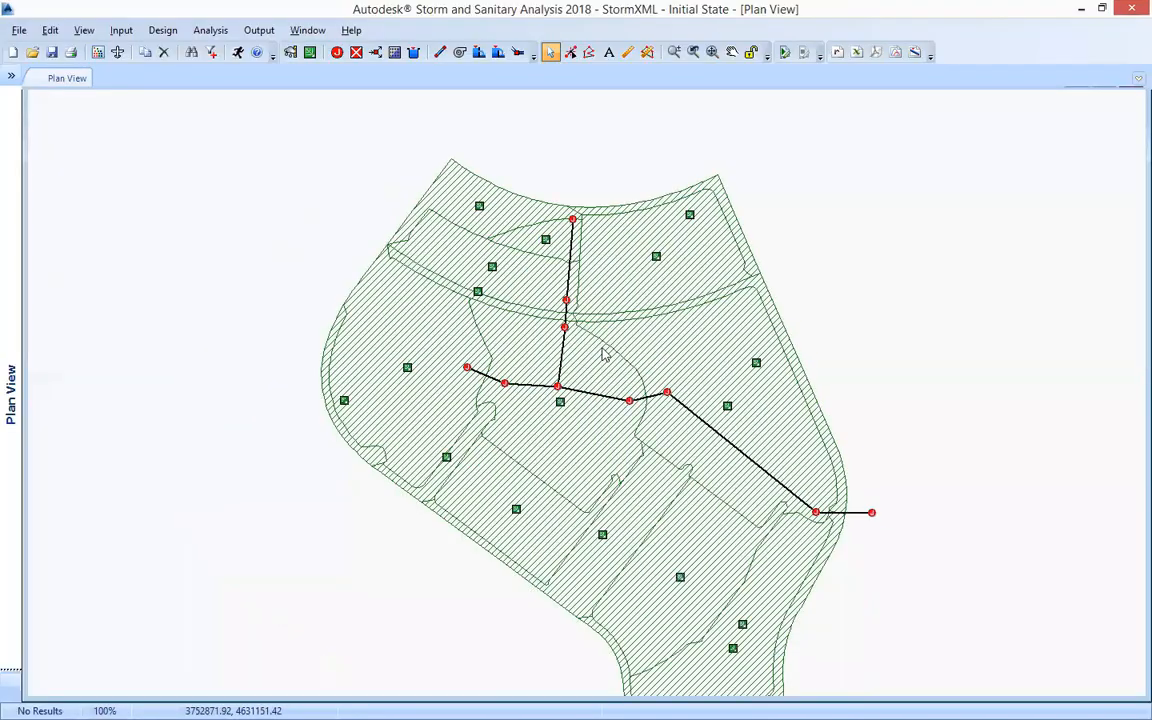
drag(602, 348, 589, 341)
drag(427, 120, 407, 178)
right_click(406, 178)
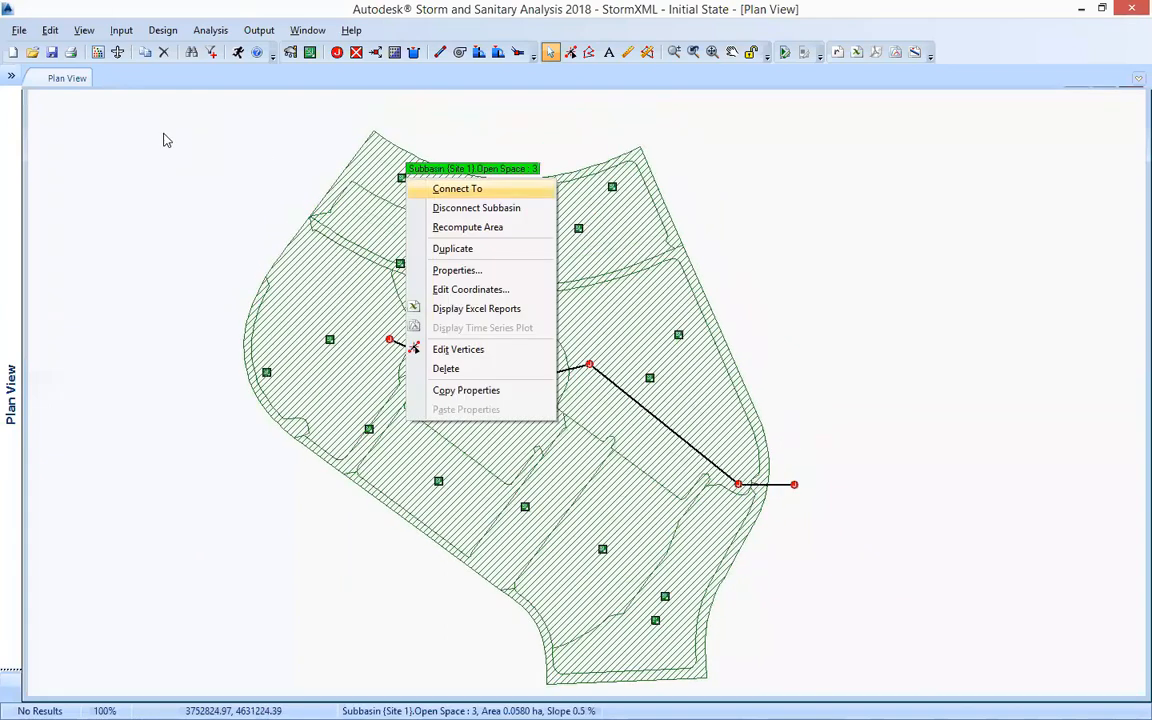
click(522, 189)
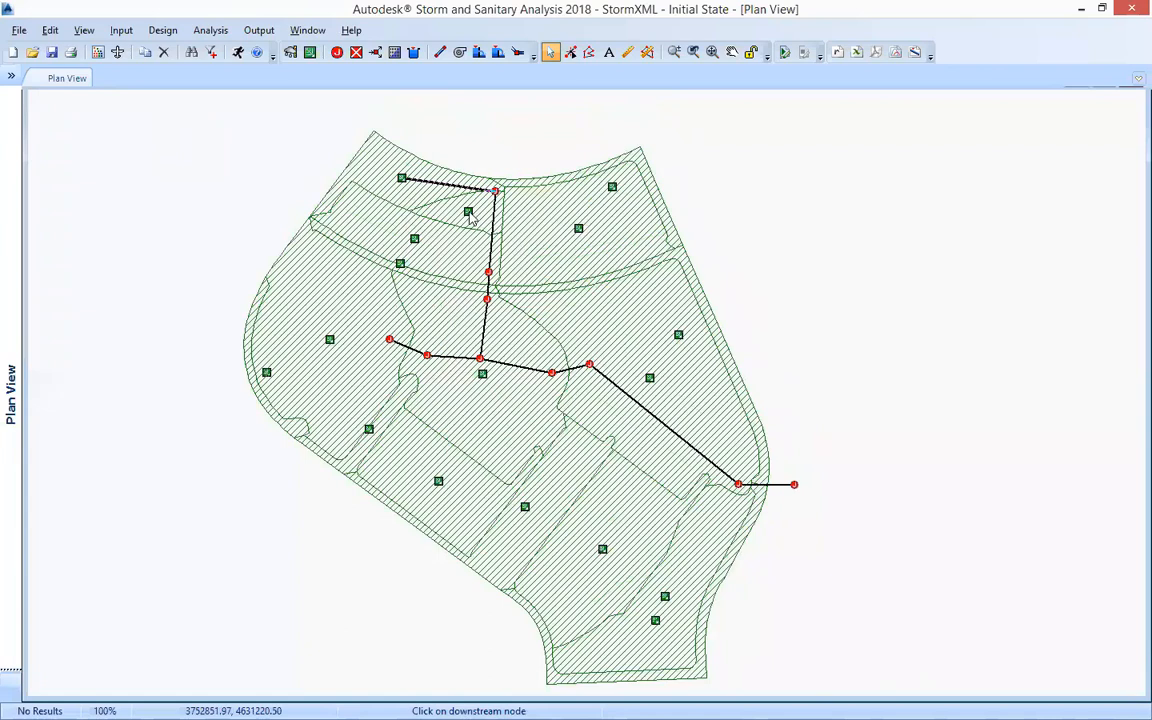
click(494, 190)
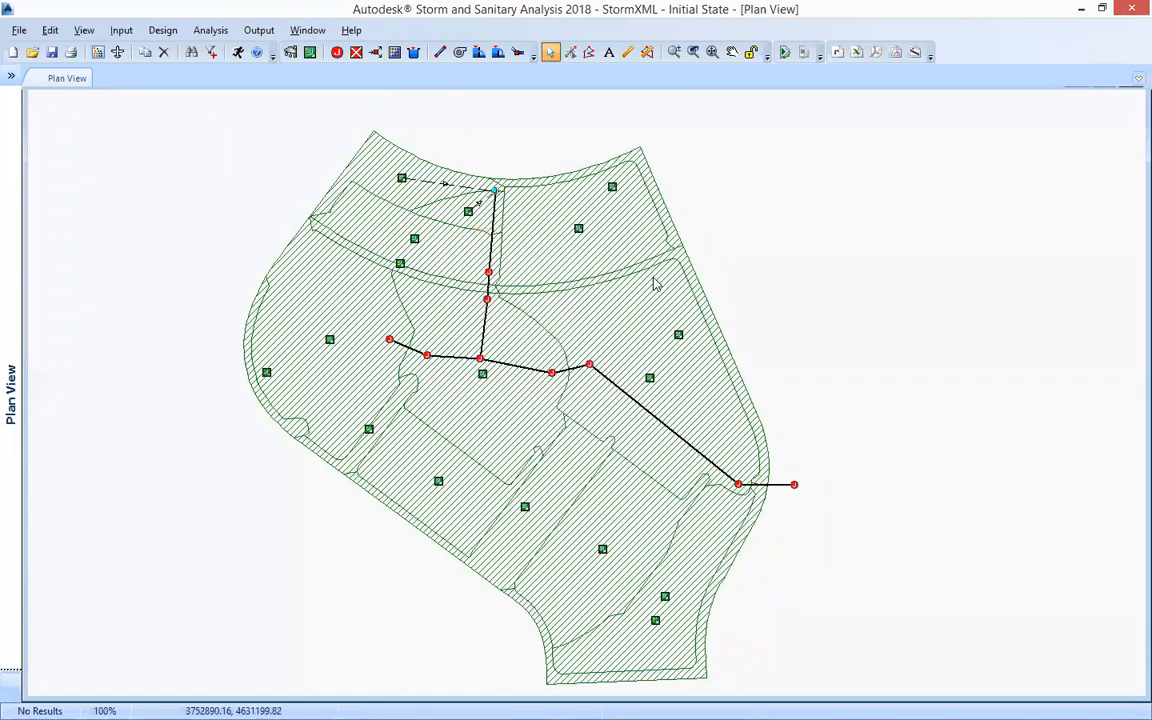
scroll(550, 340, up, 1)
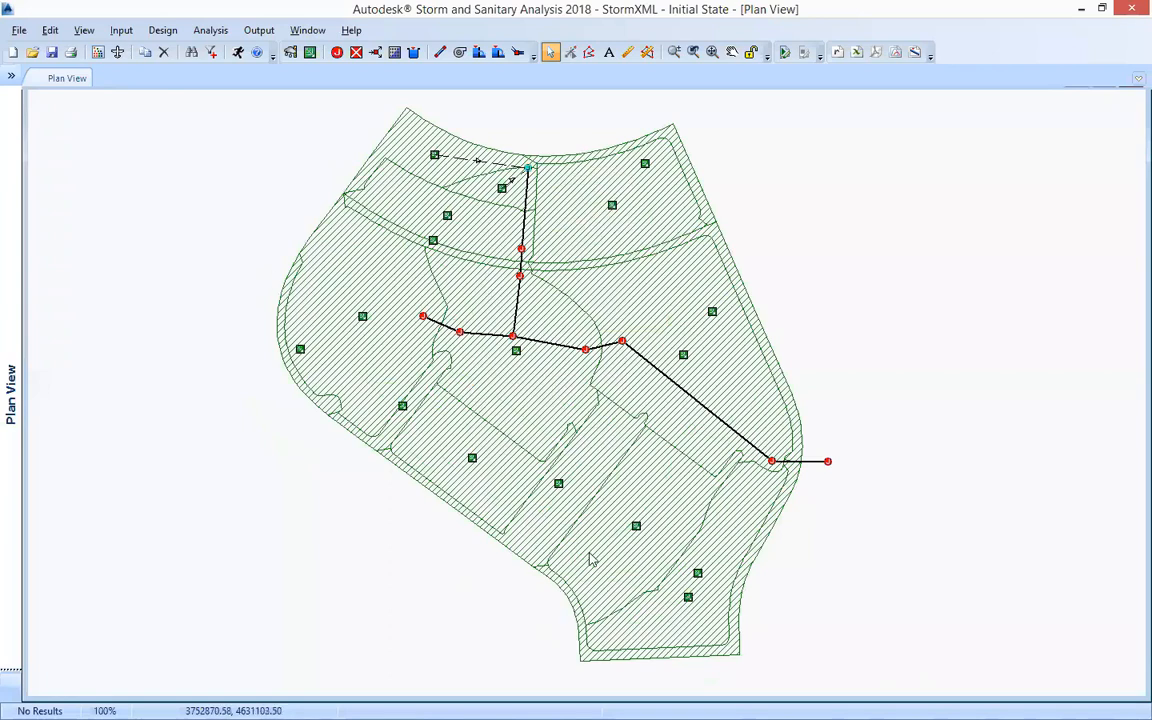
Step: Load Post Dev.tif from the Condicion Propuesta folder as the plan's background image in the Layer Manager
click(19, 30)
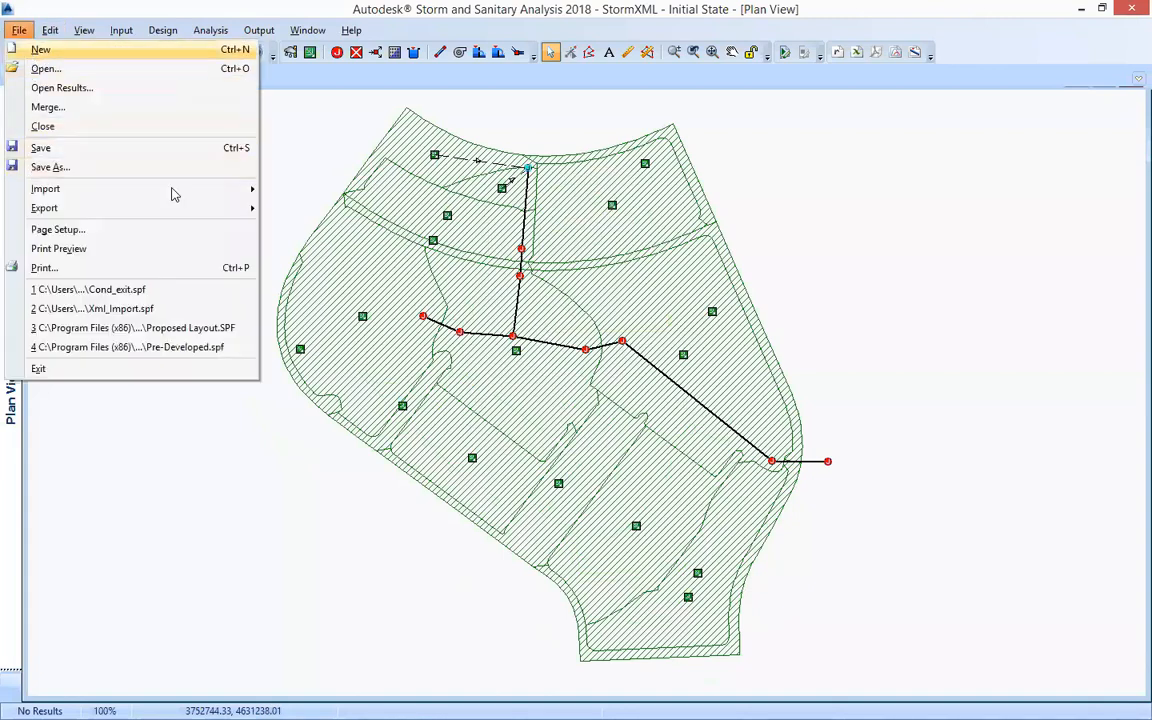
click(500, 247)
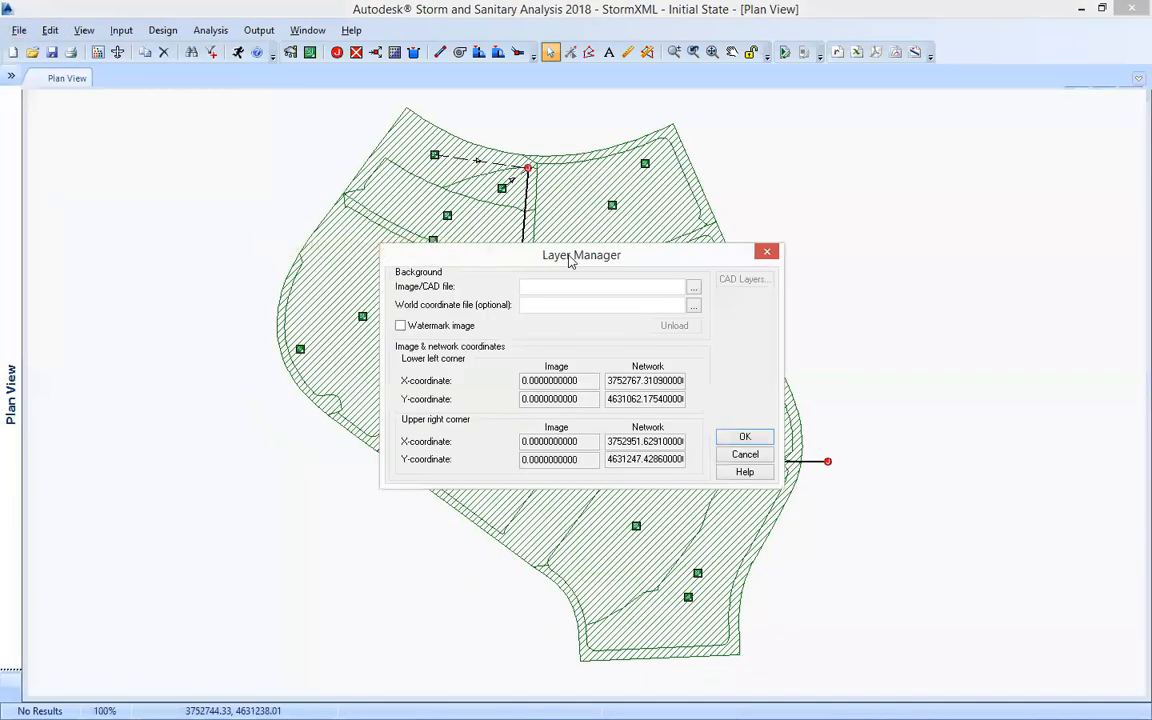
drag(553, 256, 436, 256)
click(580, 288)
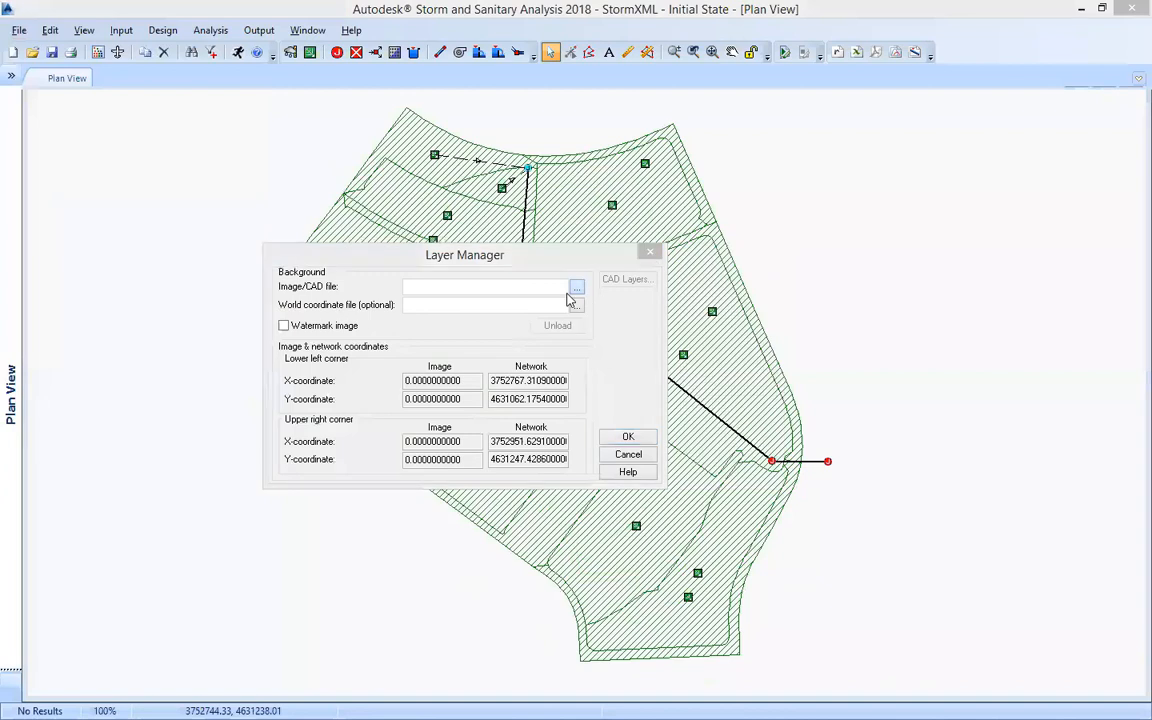
click(378, 146)
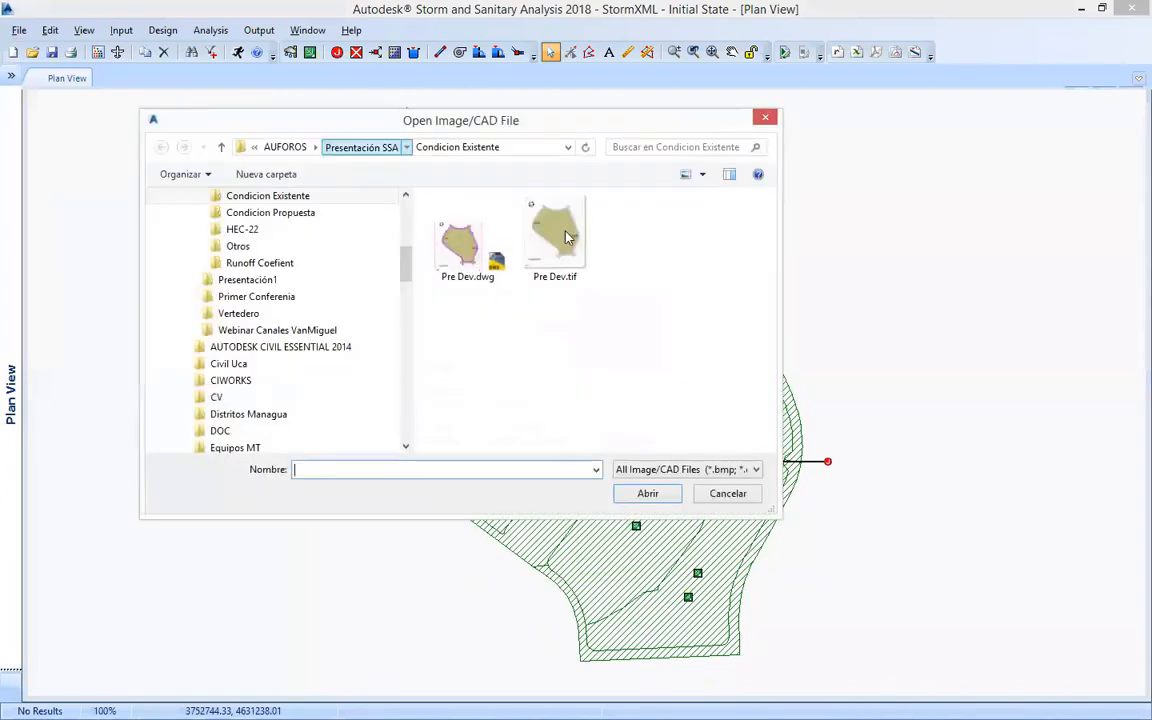
double_click(505, 240)
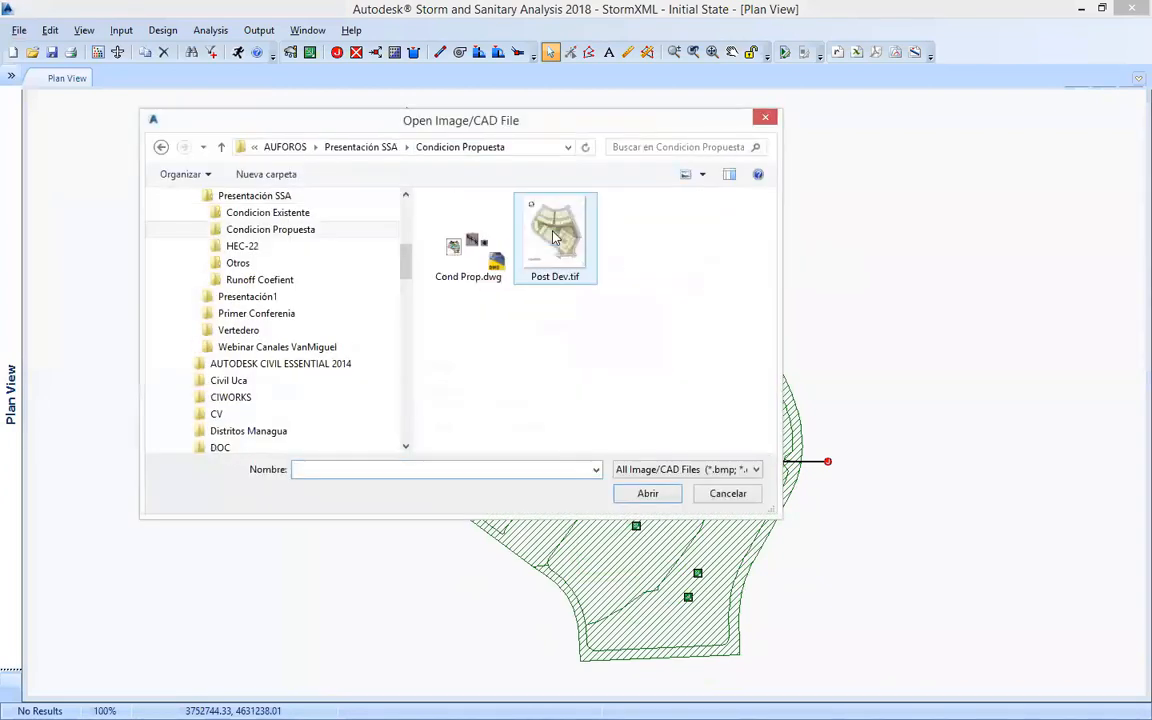
click(555, 238)
click(648, 493)
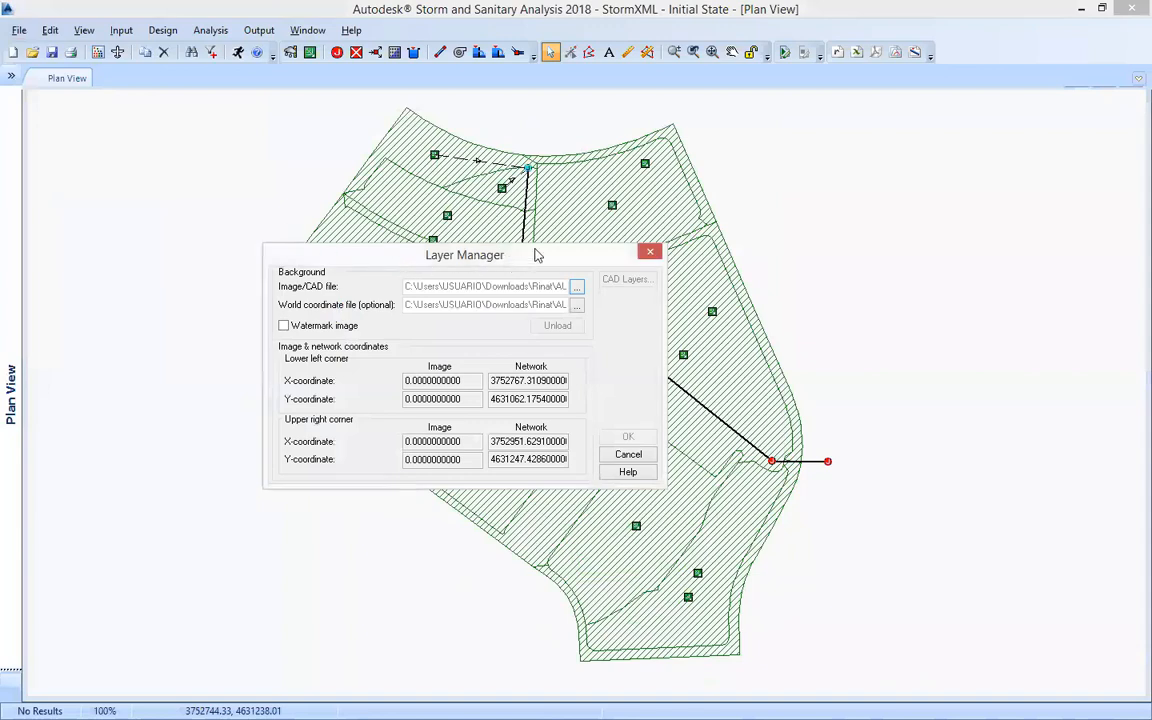
drag(500, 258, 312, 220)
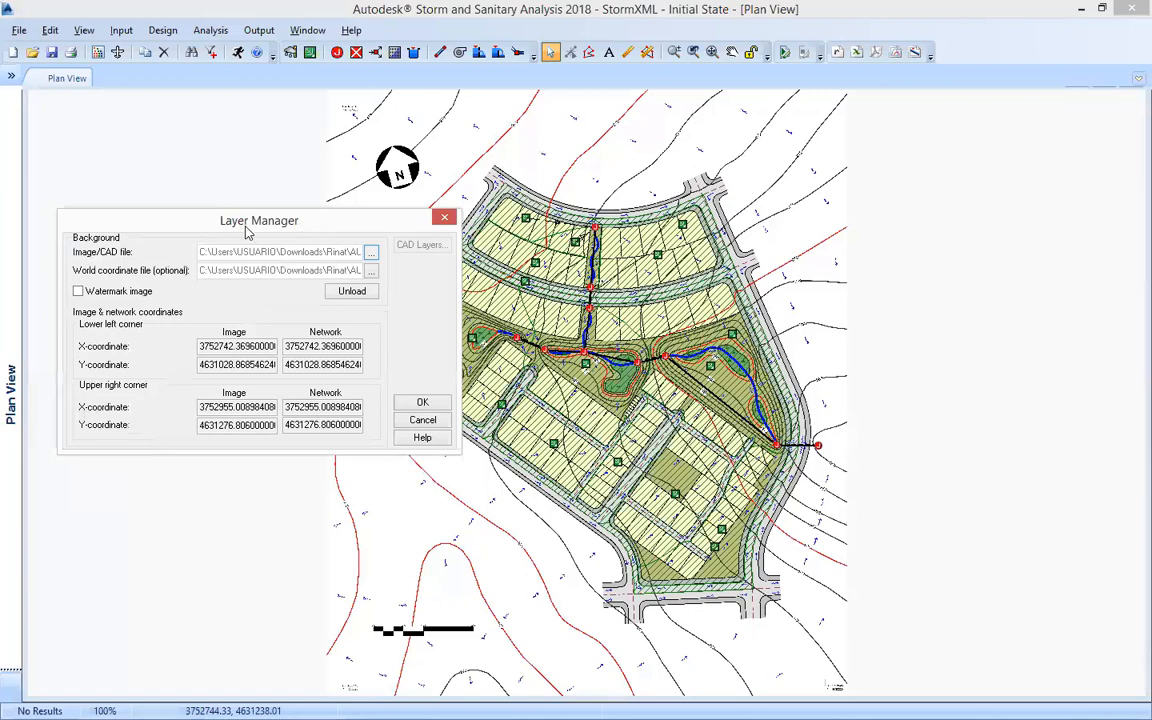
Step: Display the background image as a watermark and apply the Layer Manager settings
click(78, 291)
click(78, 291)
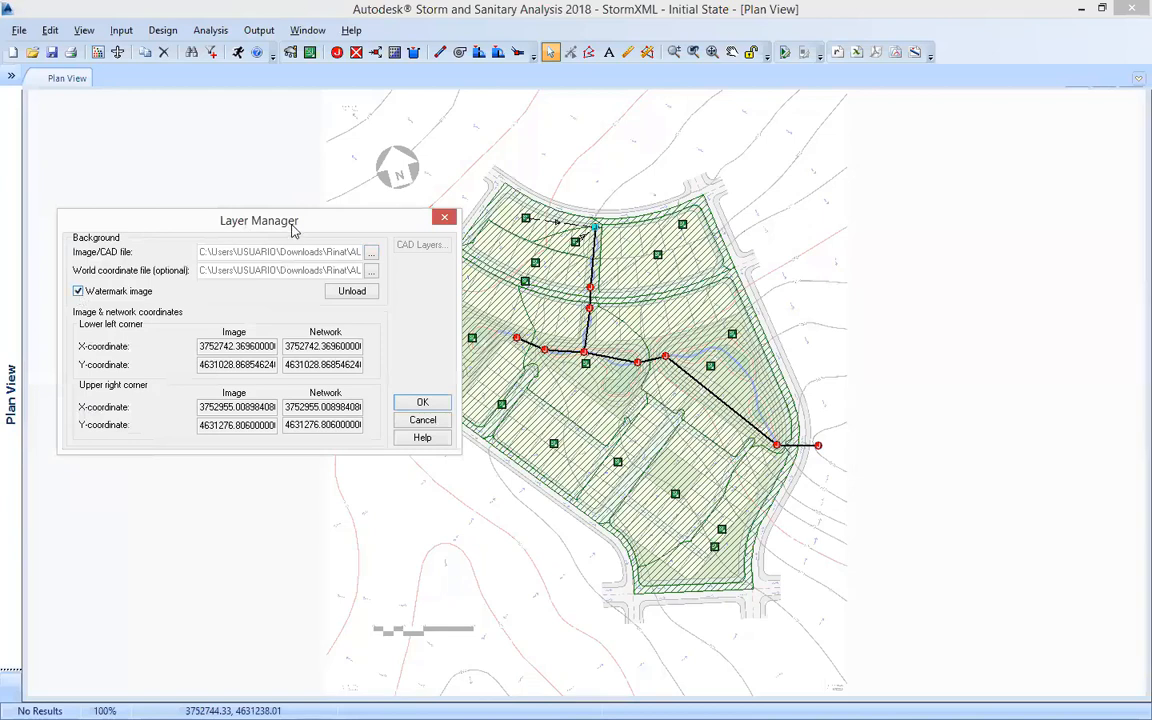
drag(292, 225, 291, 181)
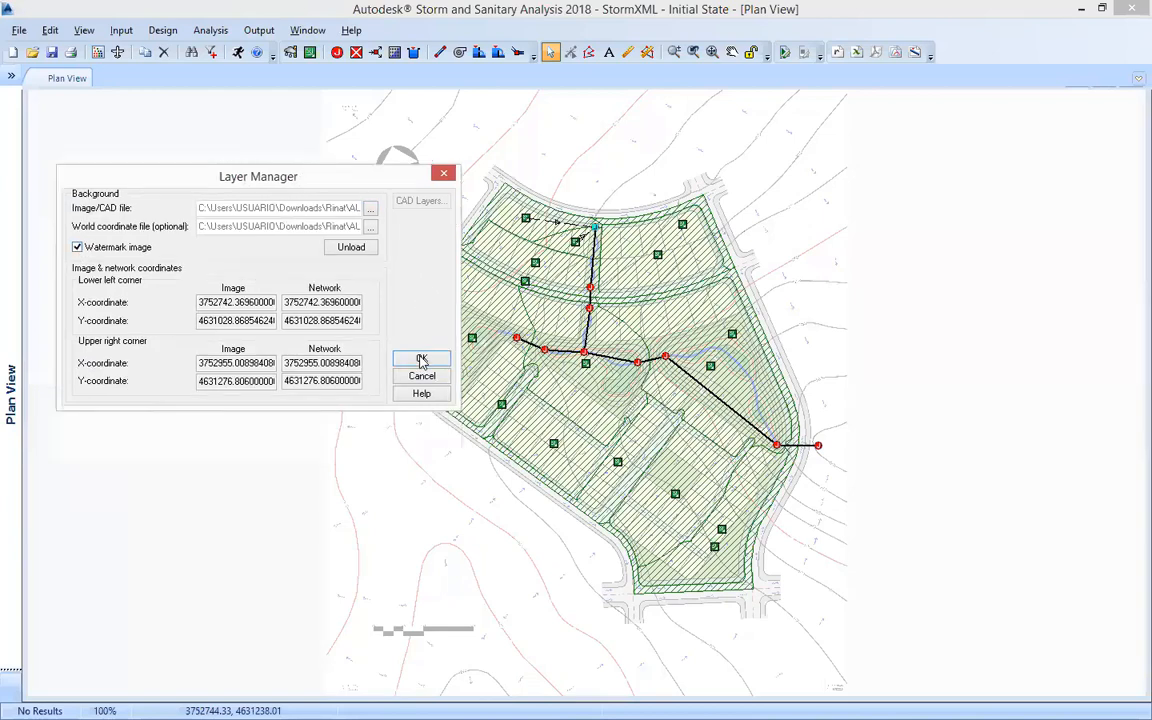
click(421, 360)
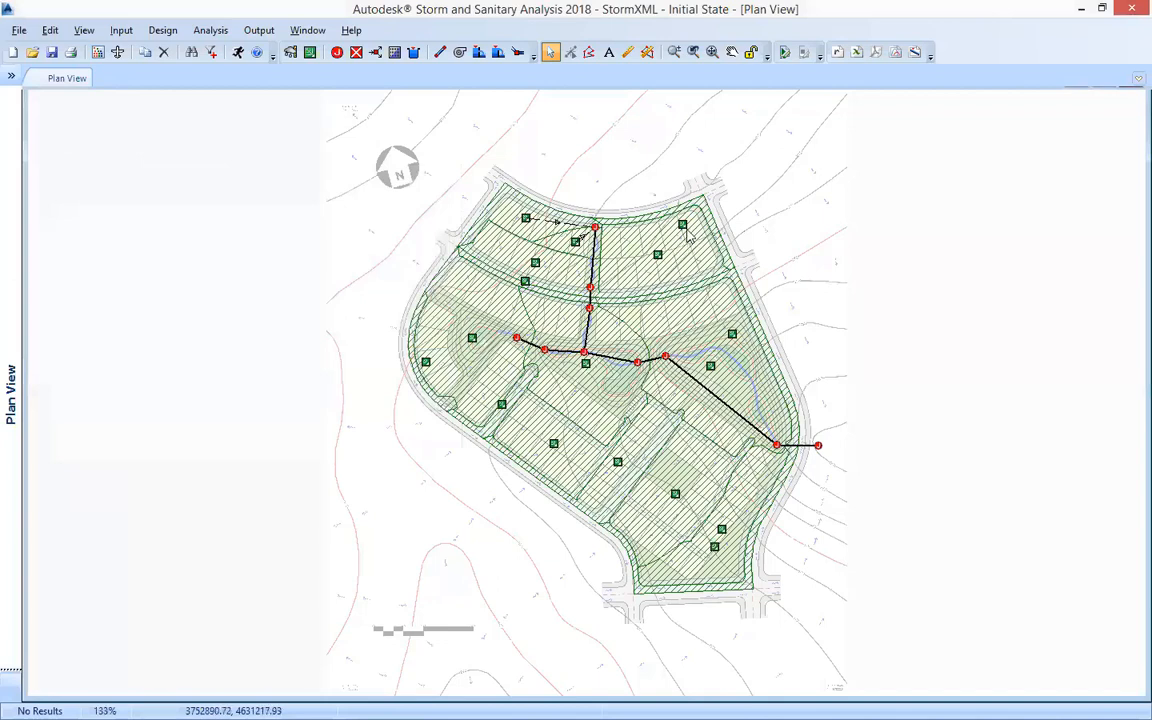
Step: Connect the two unconnected subbasins west of the northern pipe run to its second and third junctions
scroll(509, 305, up, 1)
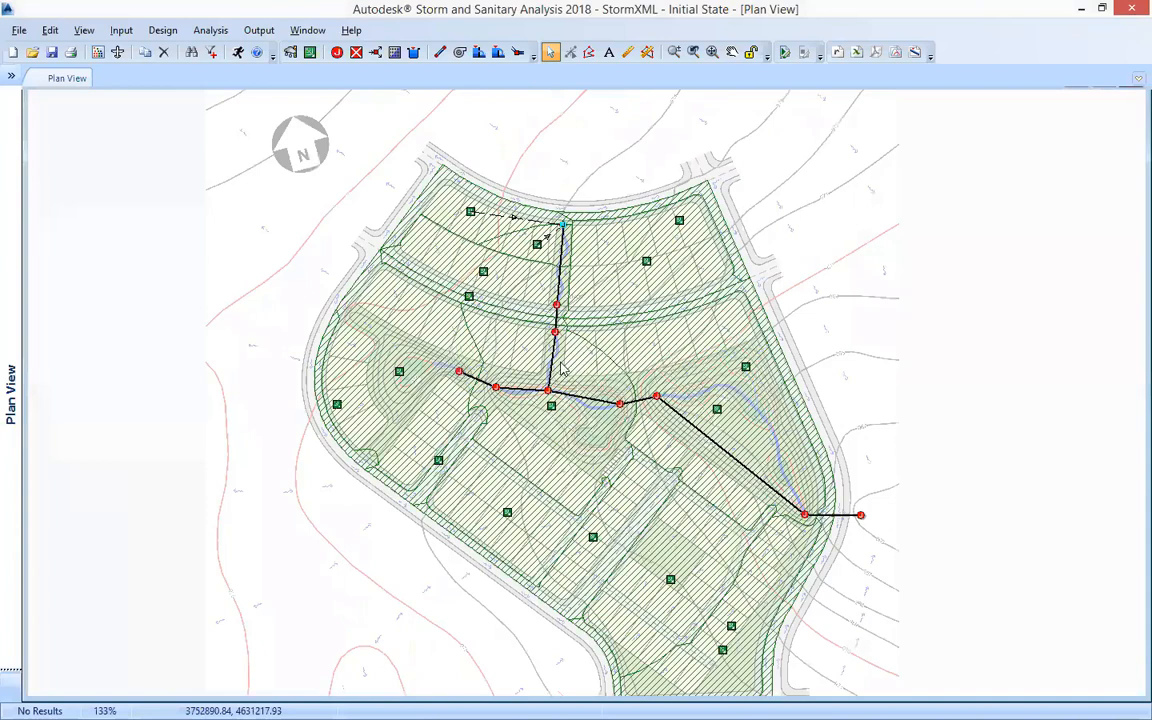
scroll(520, 280, up, 1)
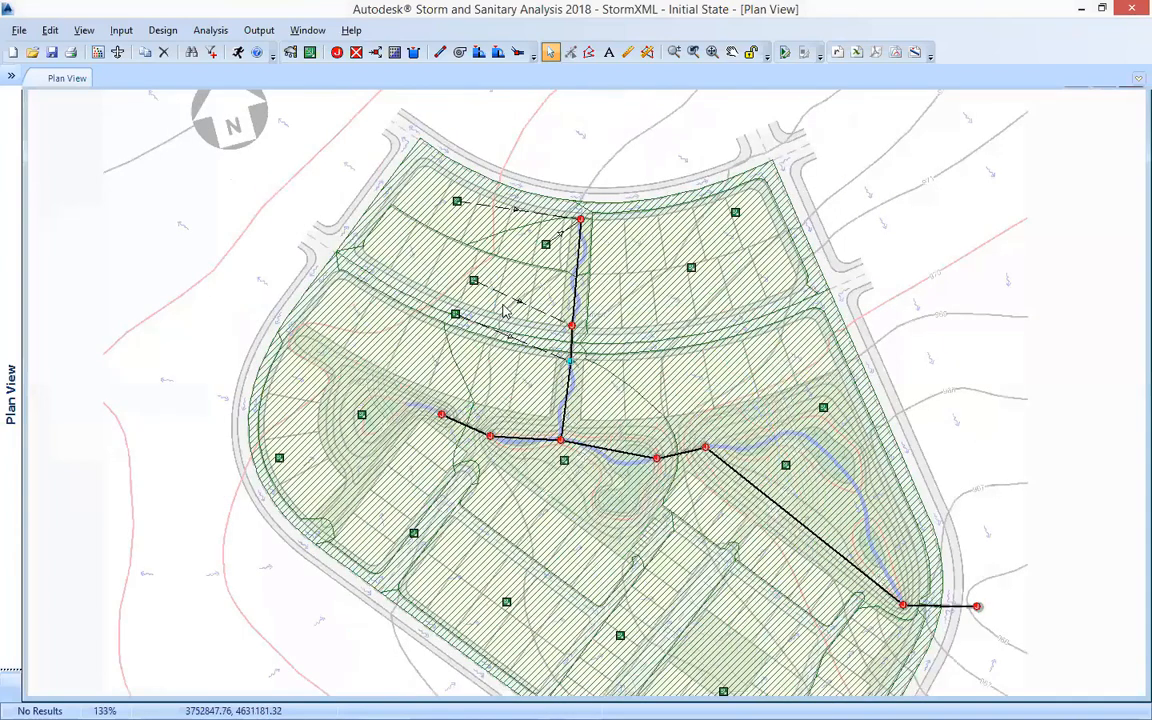
scroll(493, 325, down, 1)
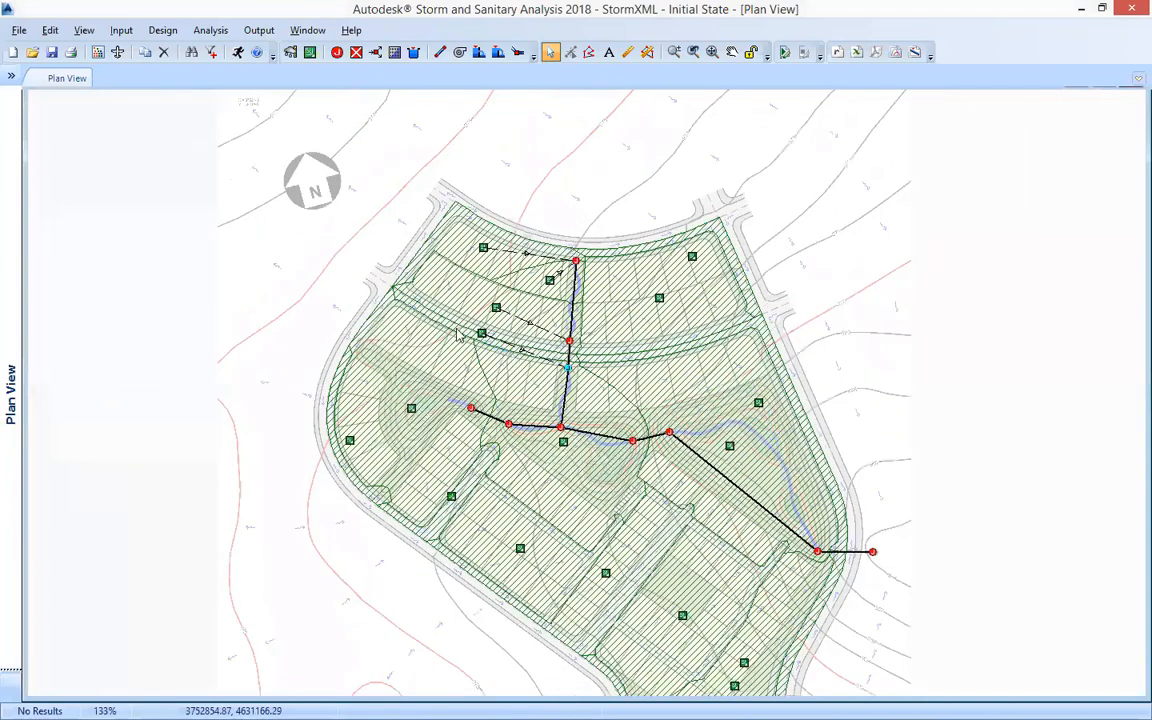
scroll(490, 232, down, 1)
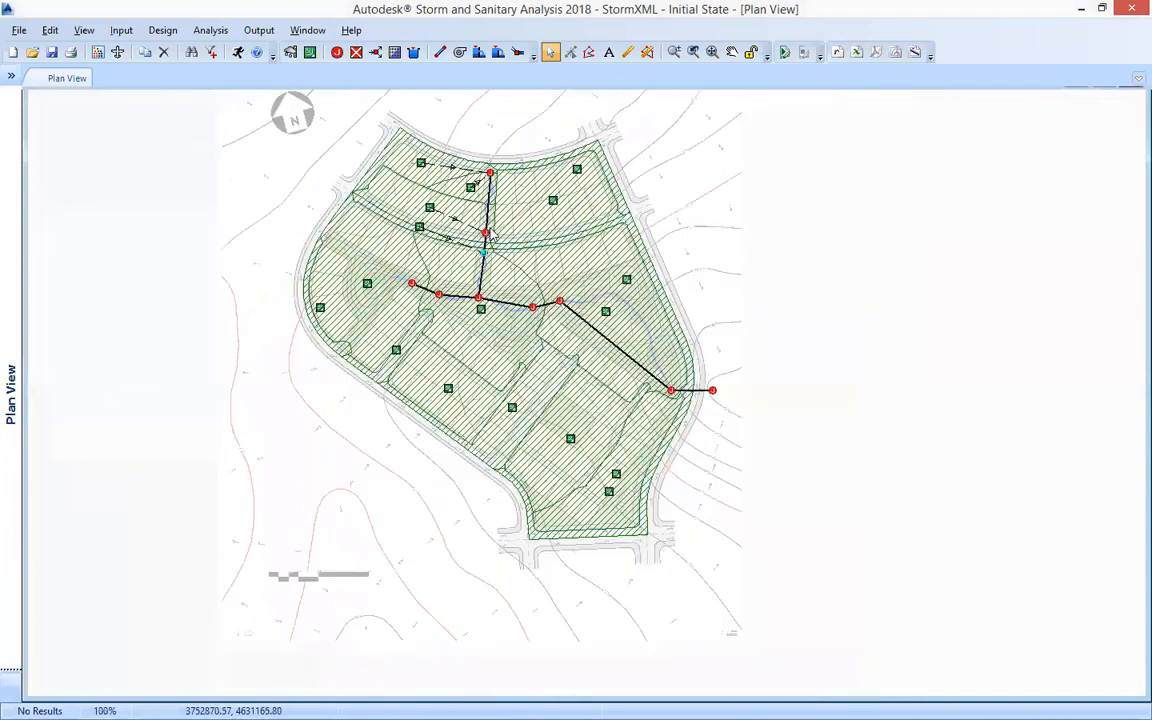
click(60, 32)
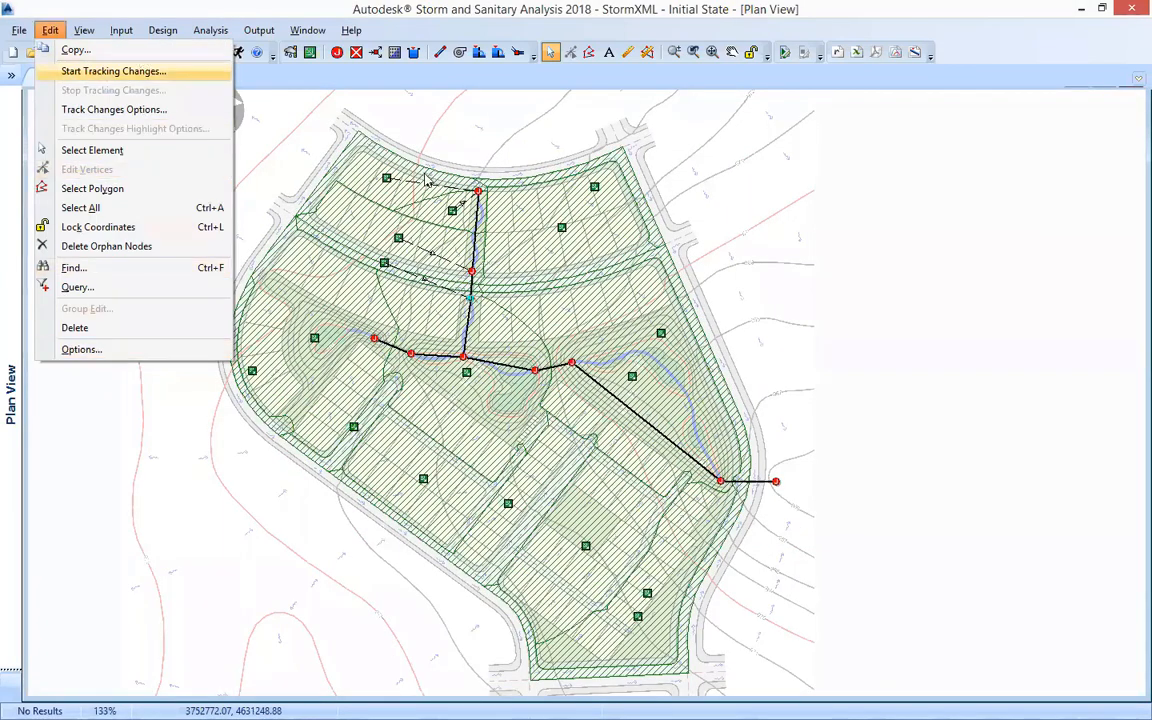
click(657, 457)
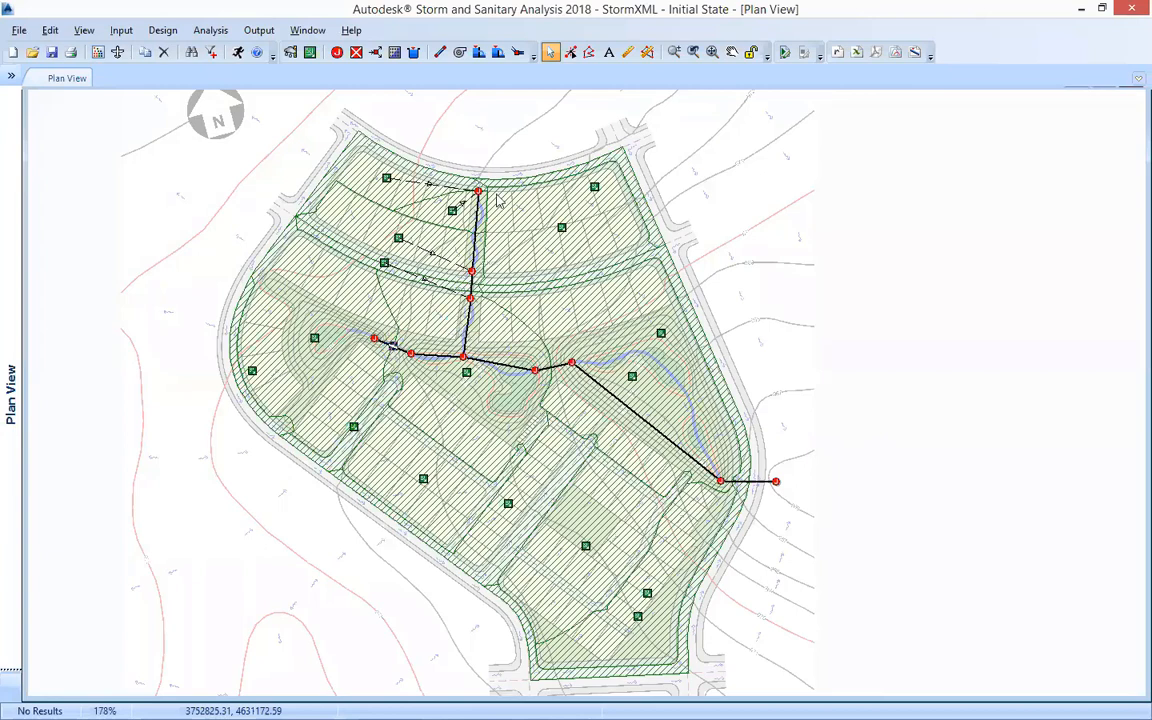
scroll(470, 195, up, 1)
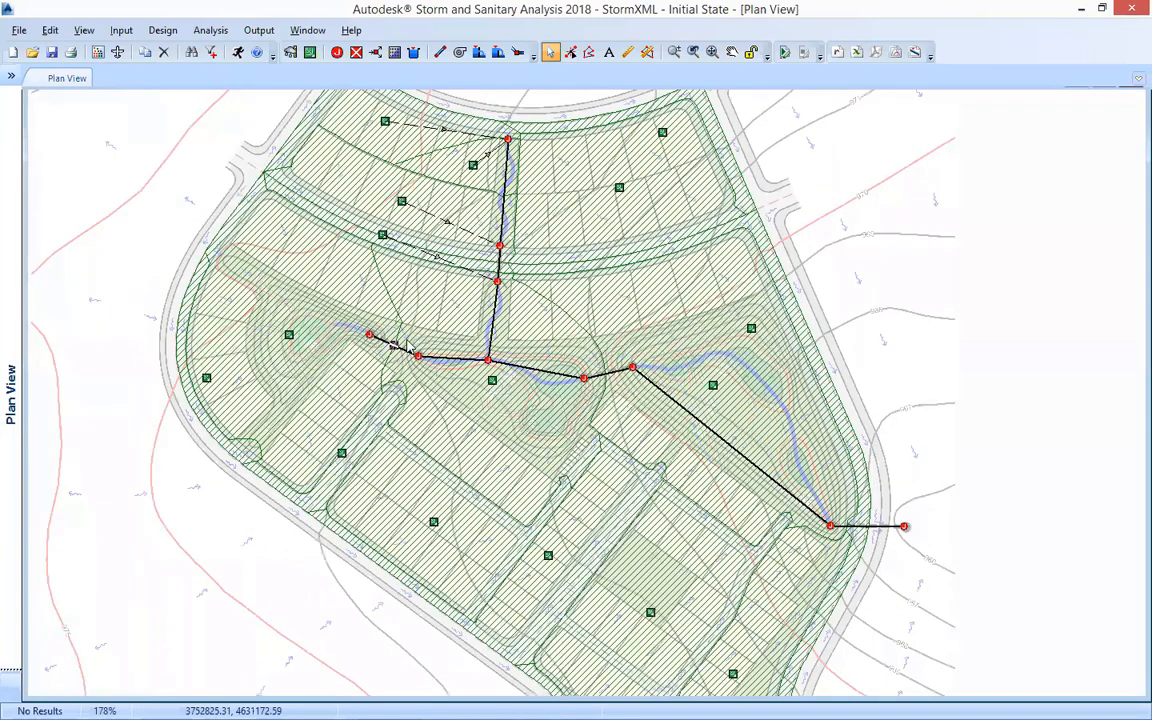
scroll(407, 345, down, 1)
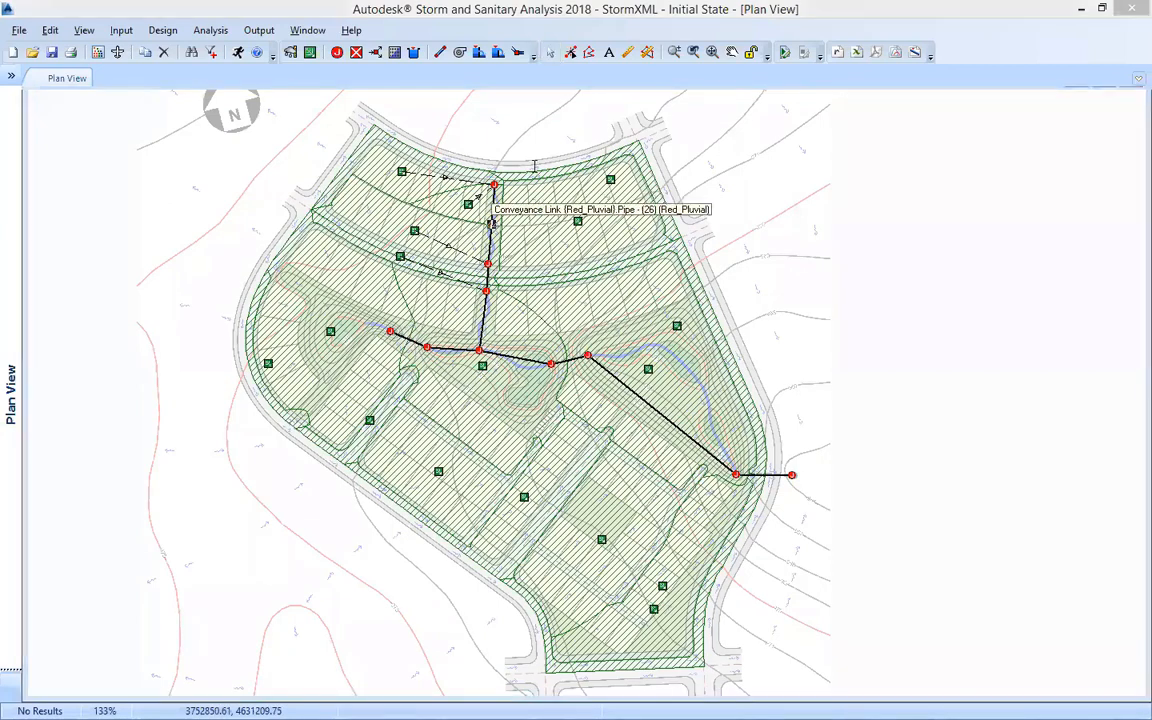
Step: Open the properties of the northernmost pipe and read through its full link ID
double_click(491, 223)
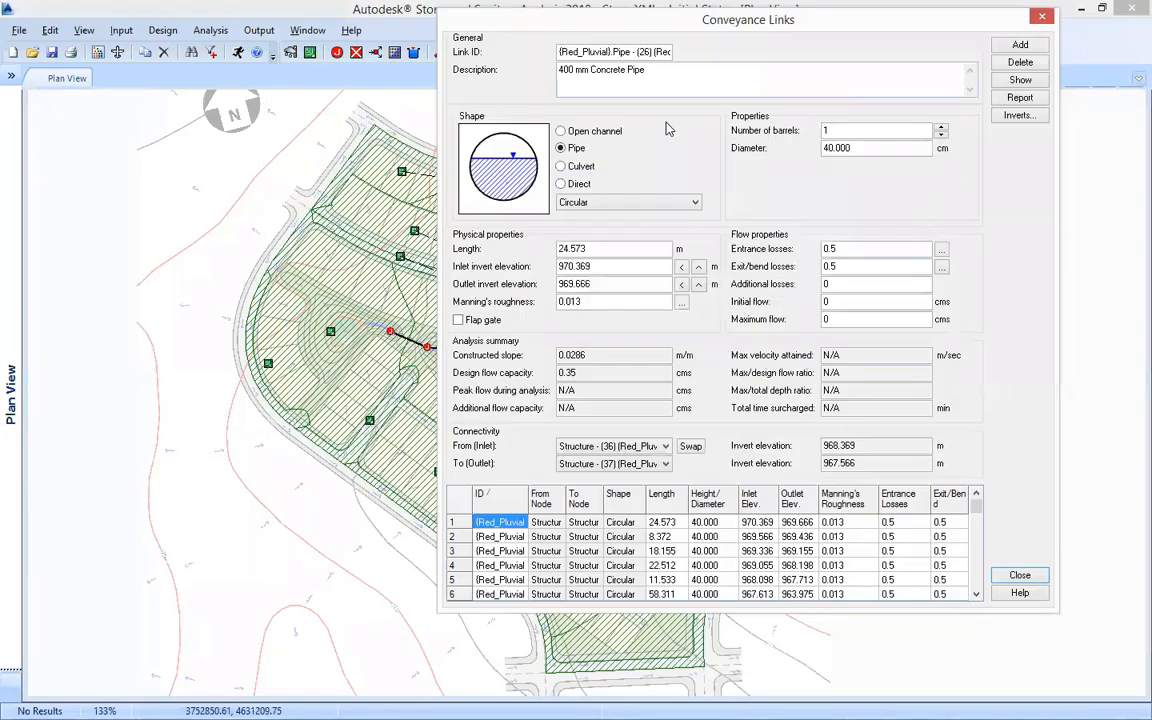
key(Tab)
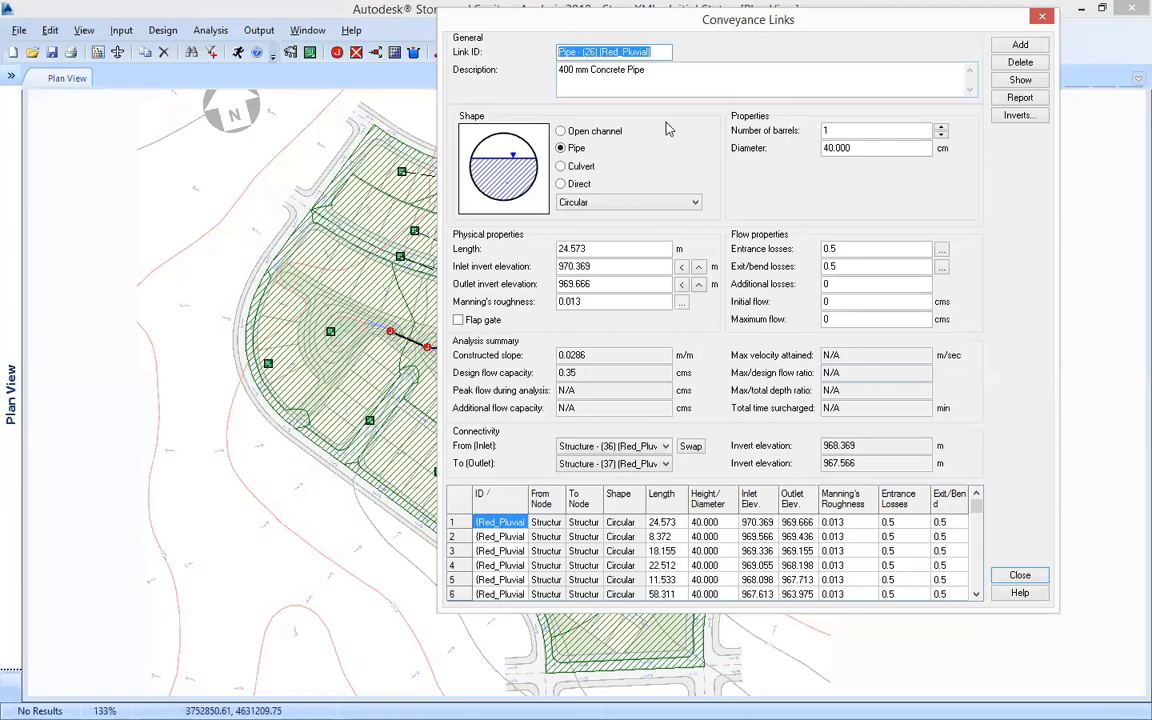
key(End)
key(Left)
key(Left)
key(Left)
key(shift+Home)
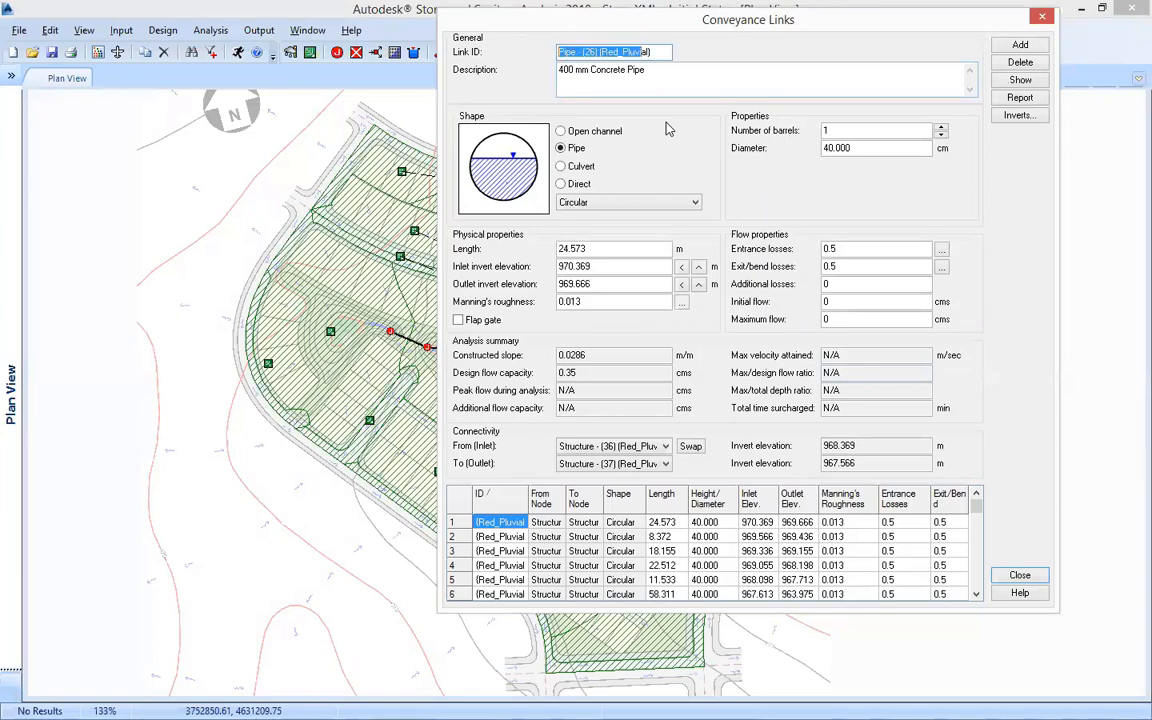
key(Left)
text((Red_Pluvial).)
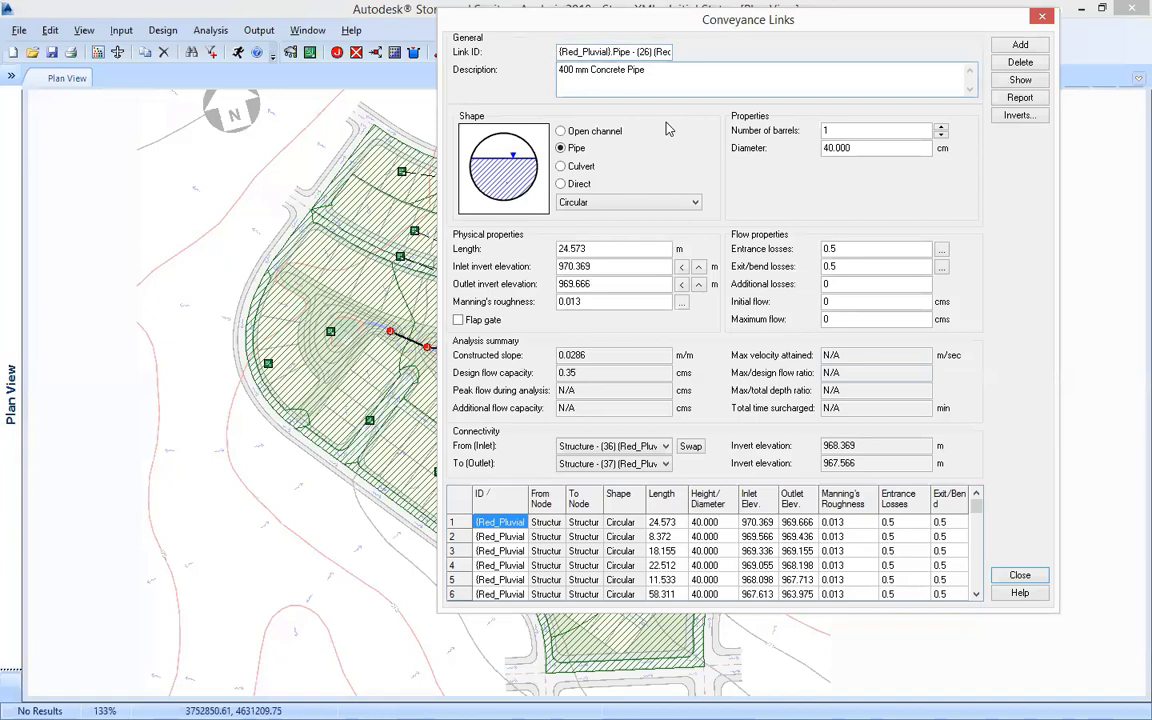
key(ctrl+z)
Step: Review the pipe's description, diameter, length, invert elevations and Manning's roughness in the Conveyance Links properties
drag(650, 70, 558, 70)
click(568, 70)
drag(650, 70, 558, 70)
click(576, 70)
double_click(838, 148)
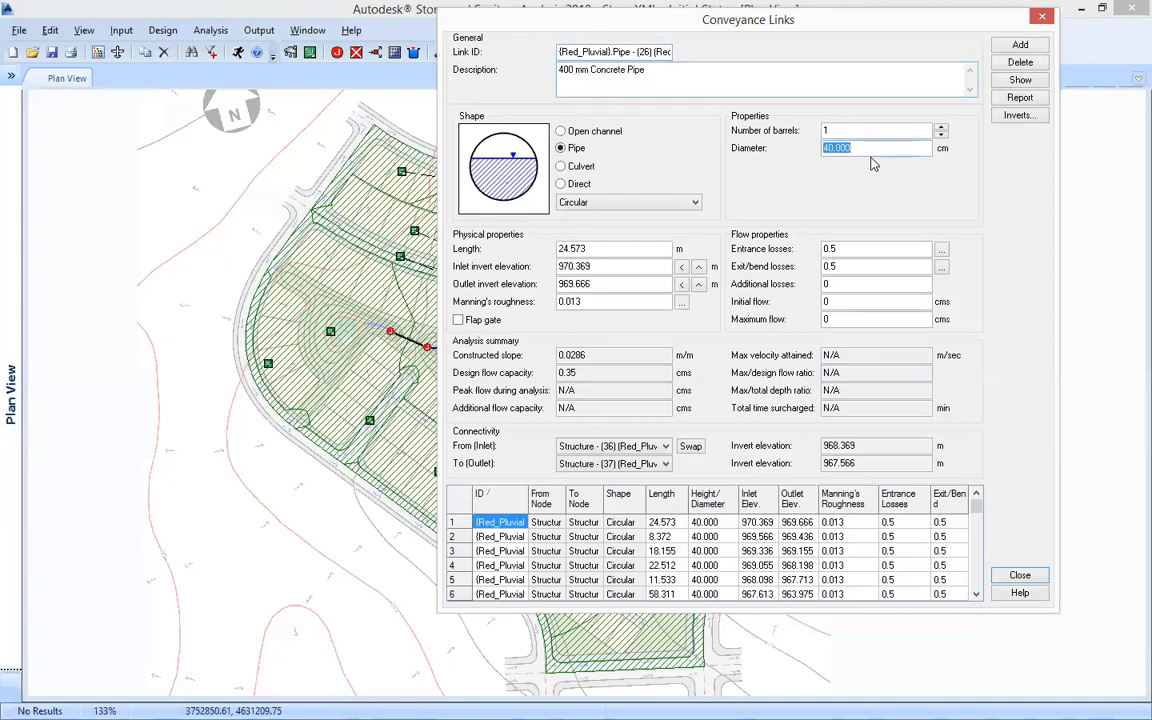
click(867, 148)
click(609, 250)
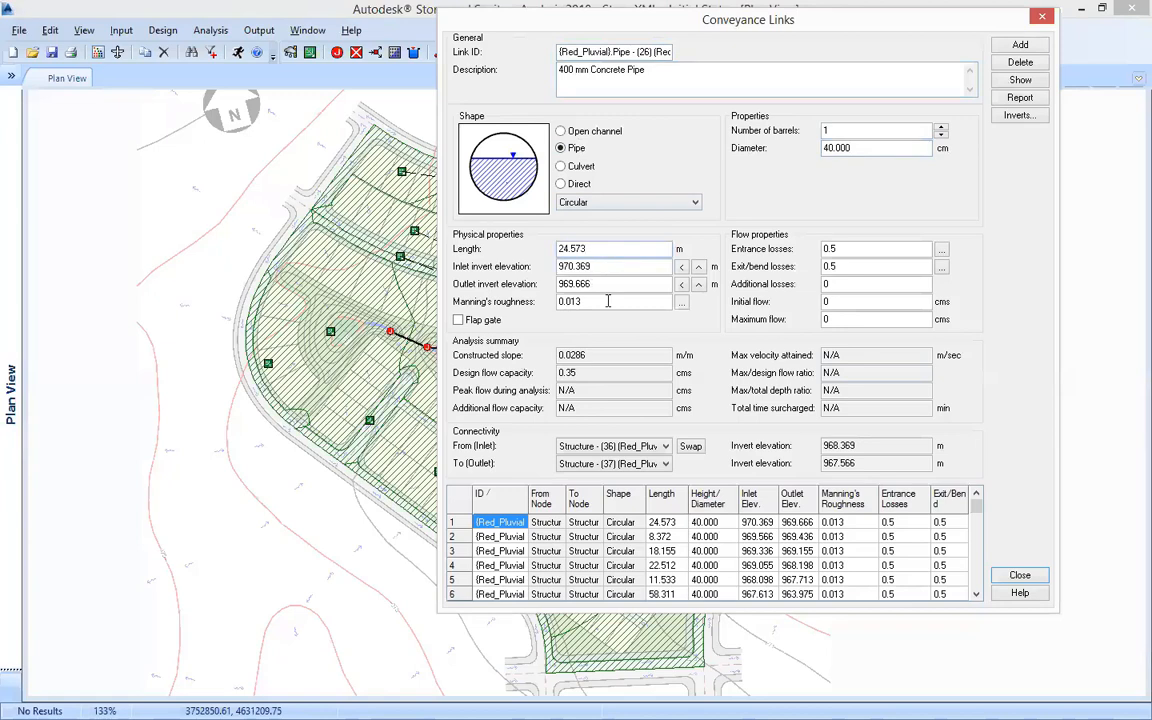
click(606, 303)
Step: Look through the Manning's roughness lookup table for pipe materials, including the concrete entries, and close it
drag(781, 17, 850, 32)
click(701, 318)
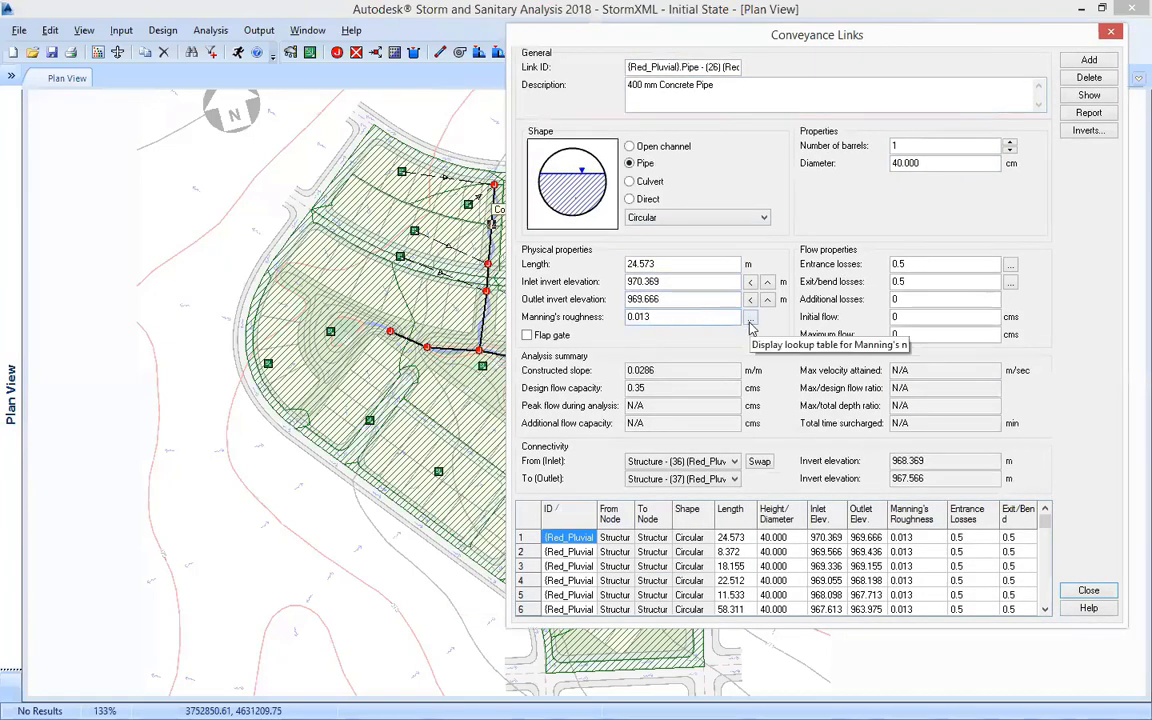
click(750, 319)
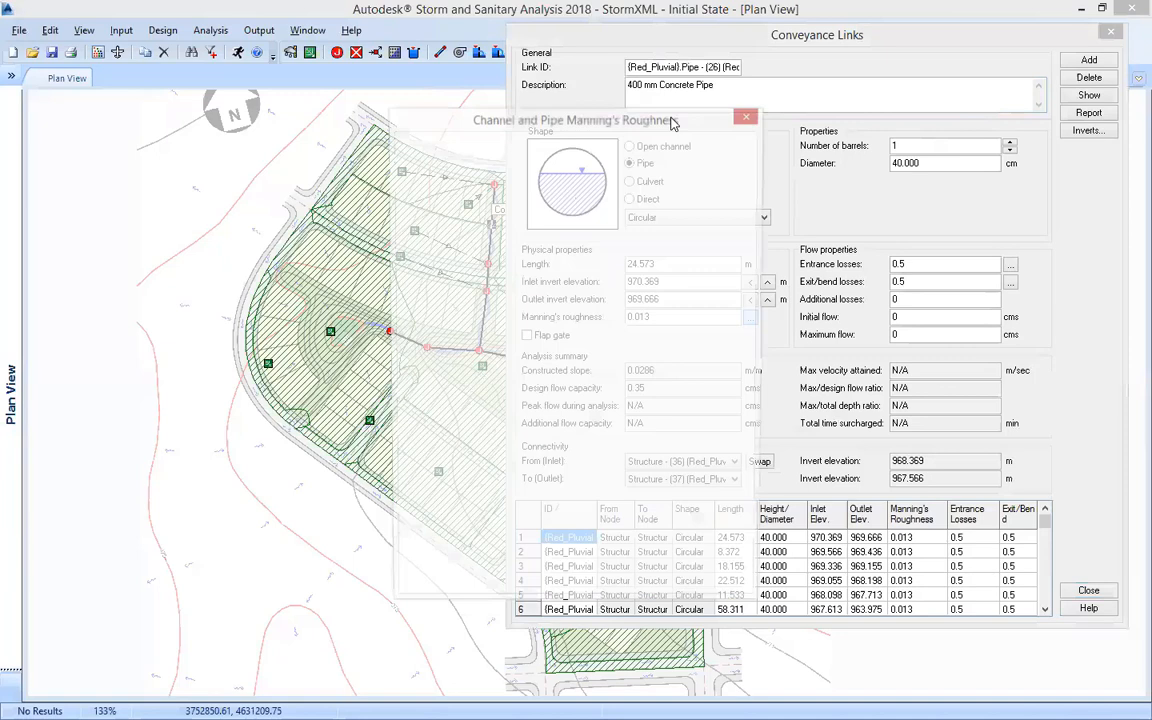
drag(672, 117, 305, 60)
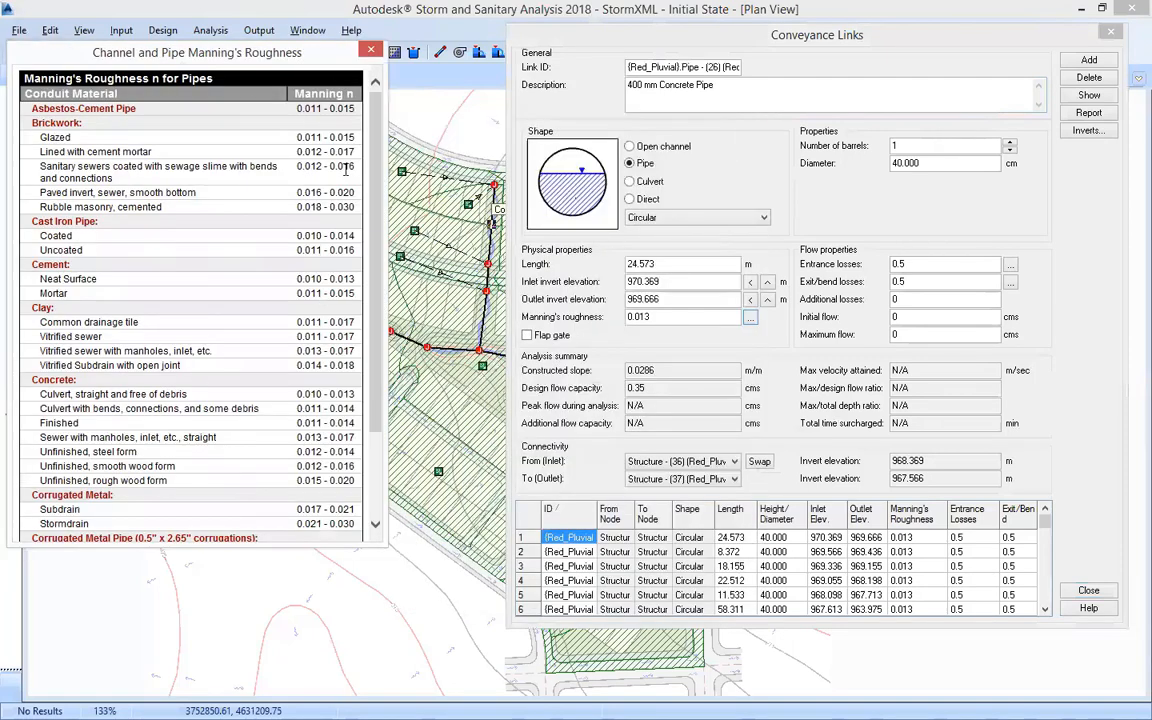
scroll(287, 365, down, 3)
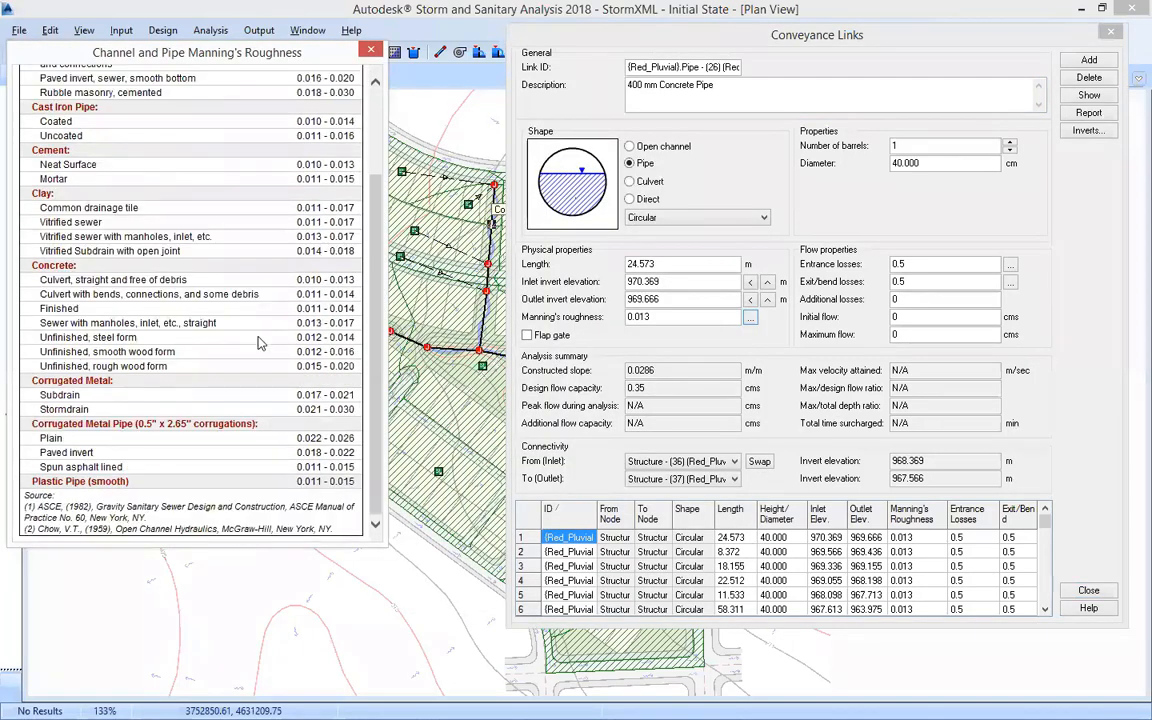
scroll(234, 305, up, 5)
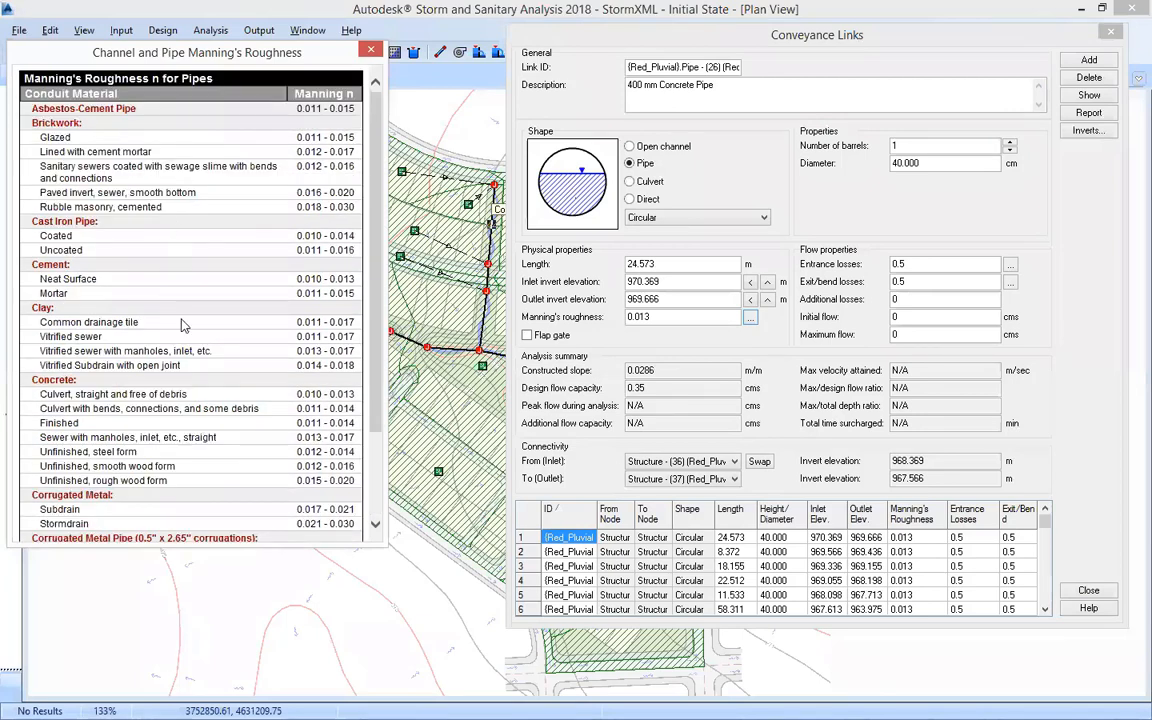
scroll(145, 228, down, 5)
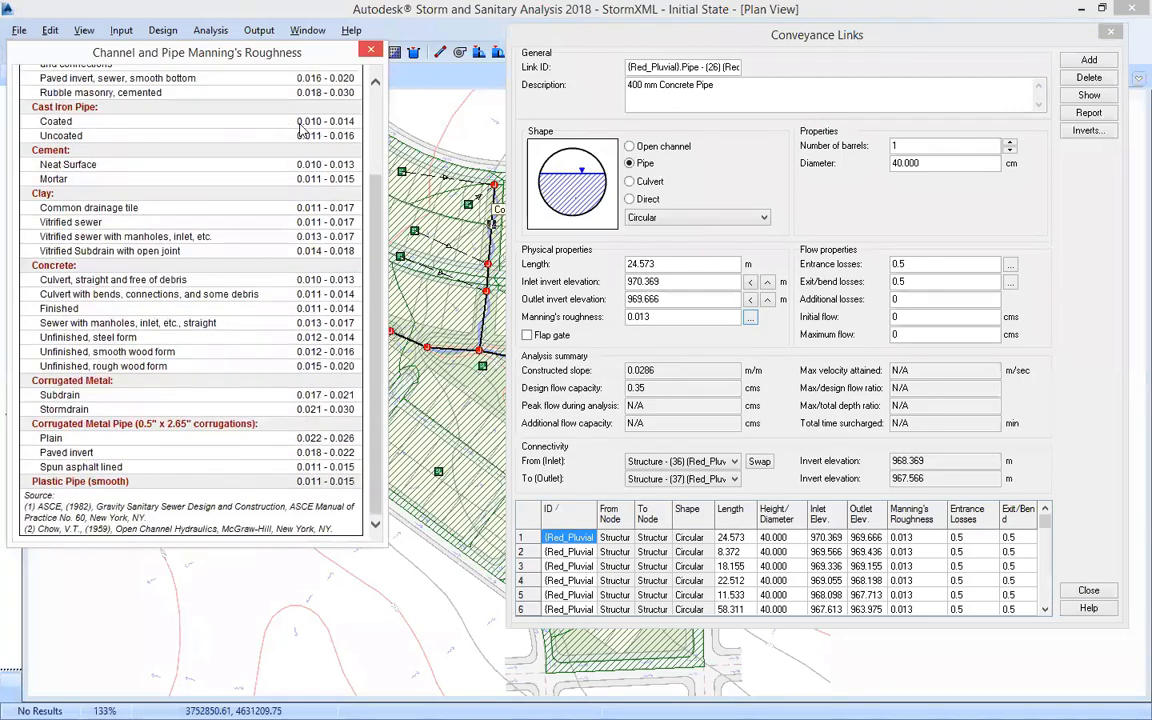
click(371, 49)
Step: Widen the ID column of the conveyance links table and go through the listed pipes to locate each one on the plan
drag(889, 42, 698, 34)
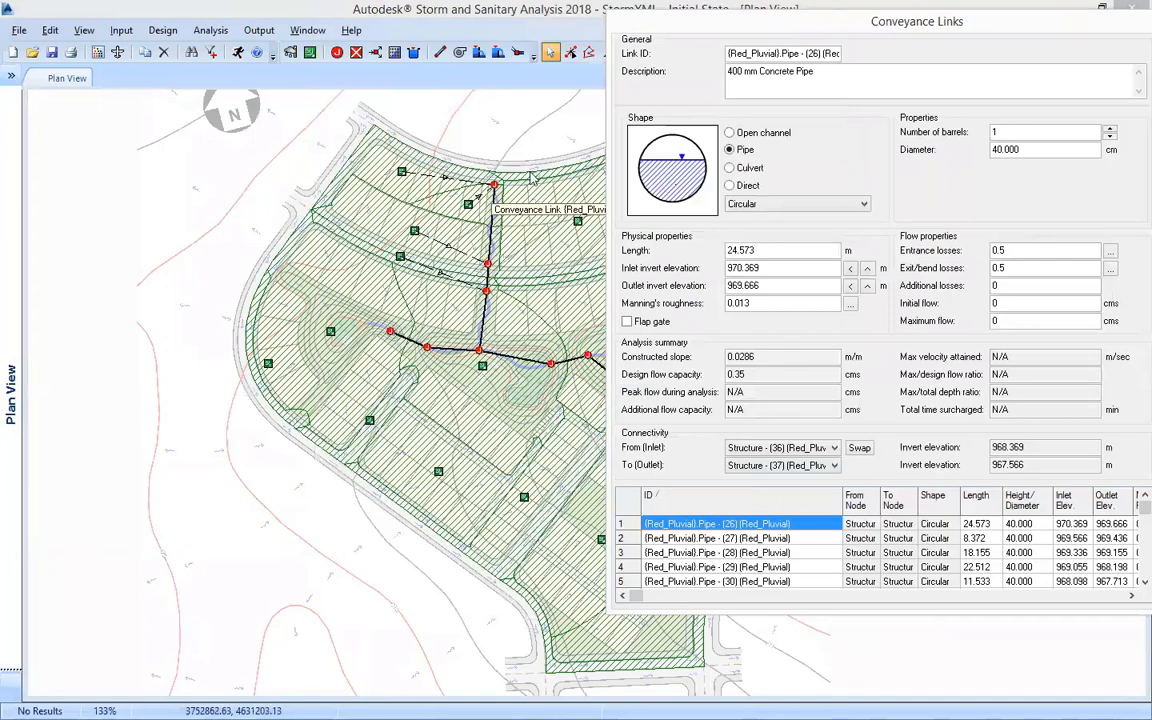
click(699, 552)
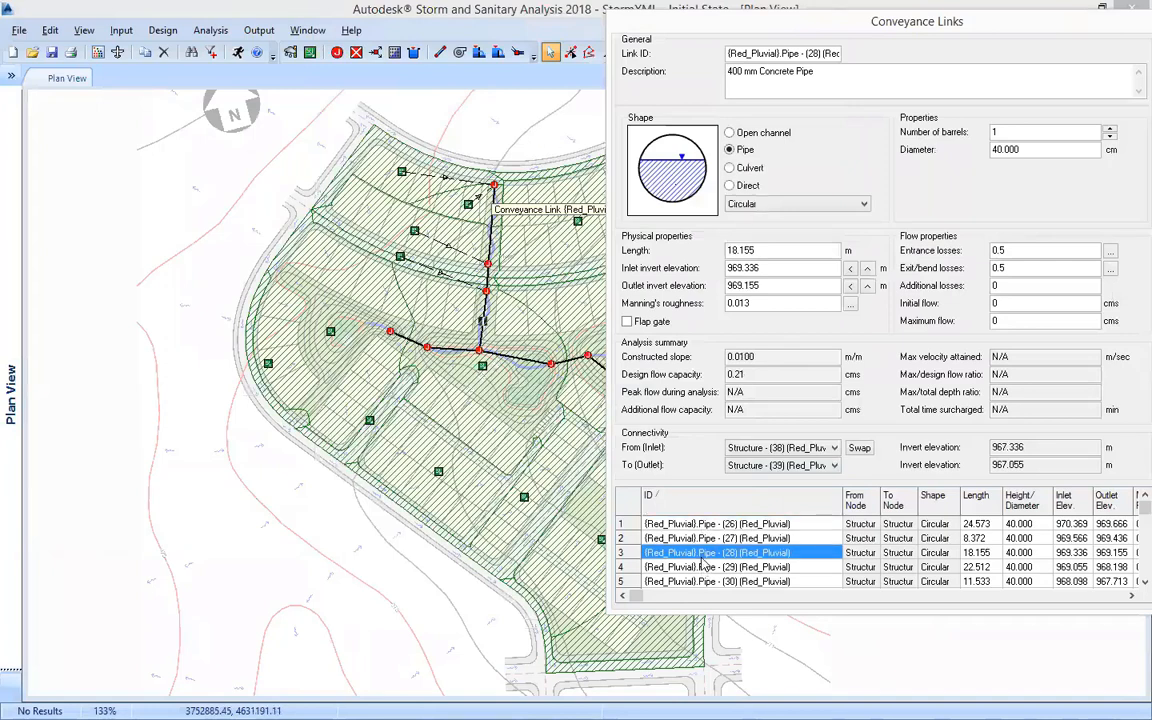
click(701, 540)
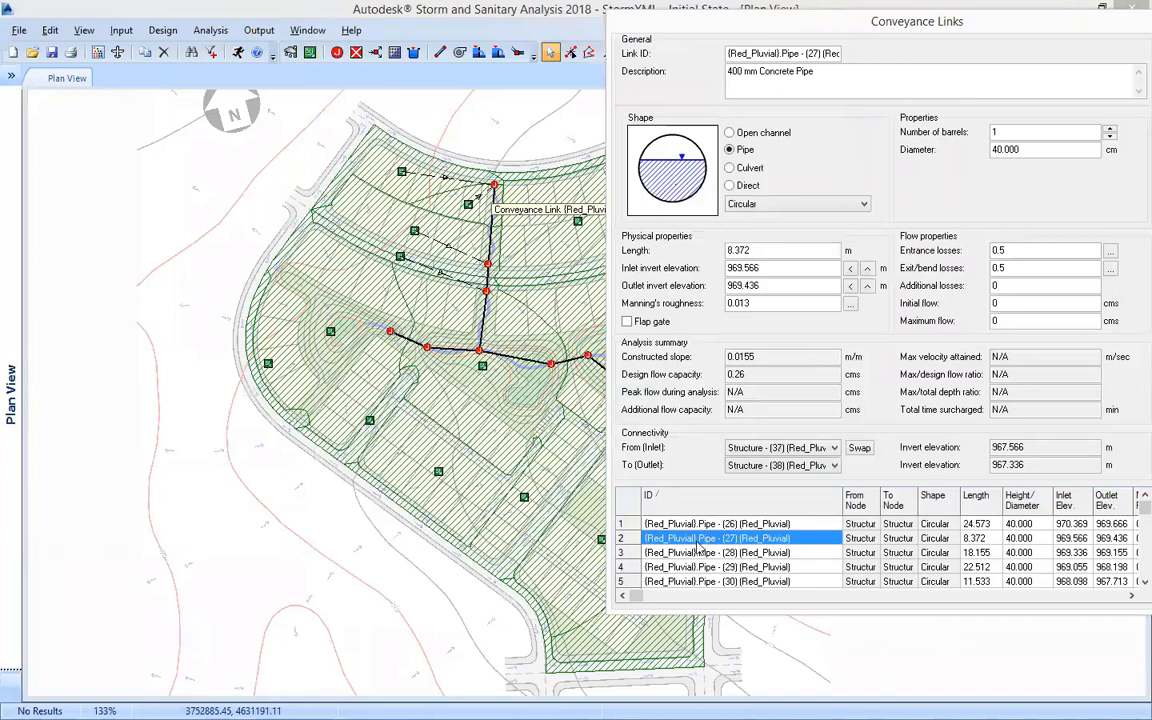
click(707, 567)
click(715, 581)
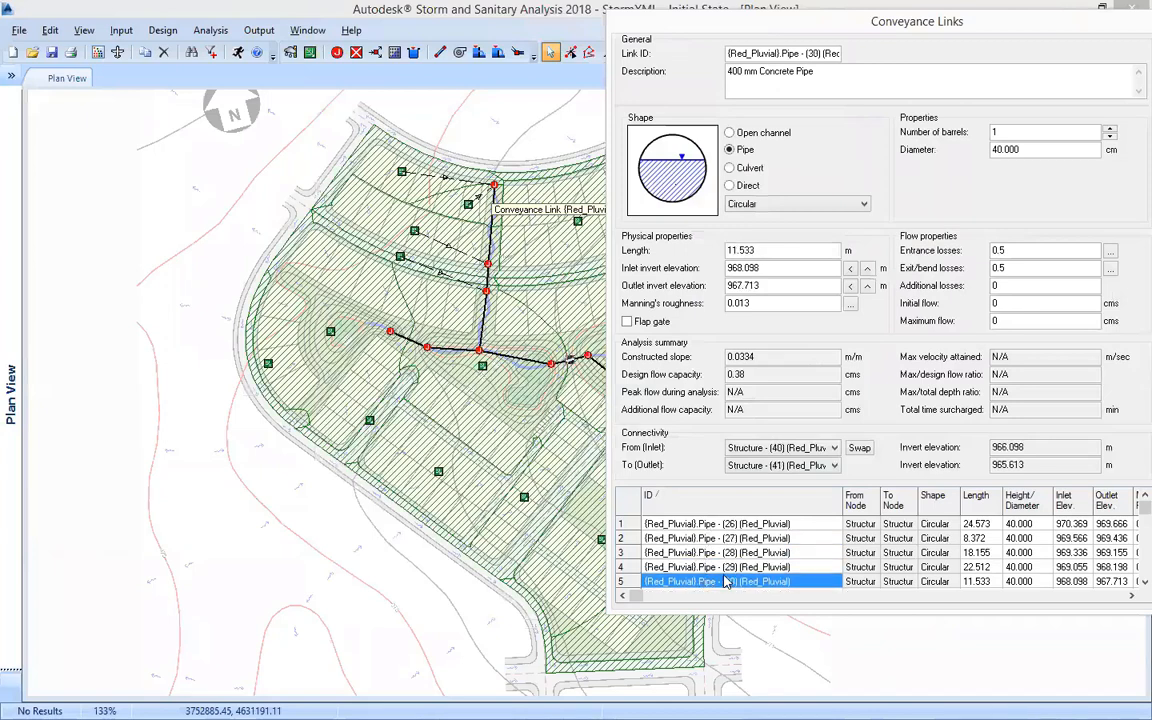
scroll(760, 582, up, 4)
scroll(860, 570, down, 4)
scroll(978, 577, down, 3)
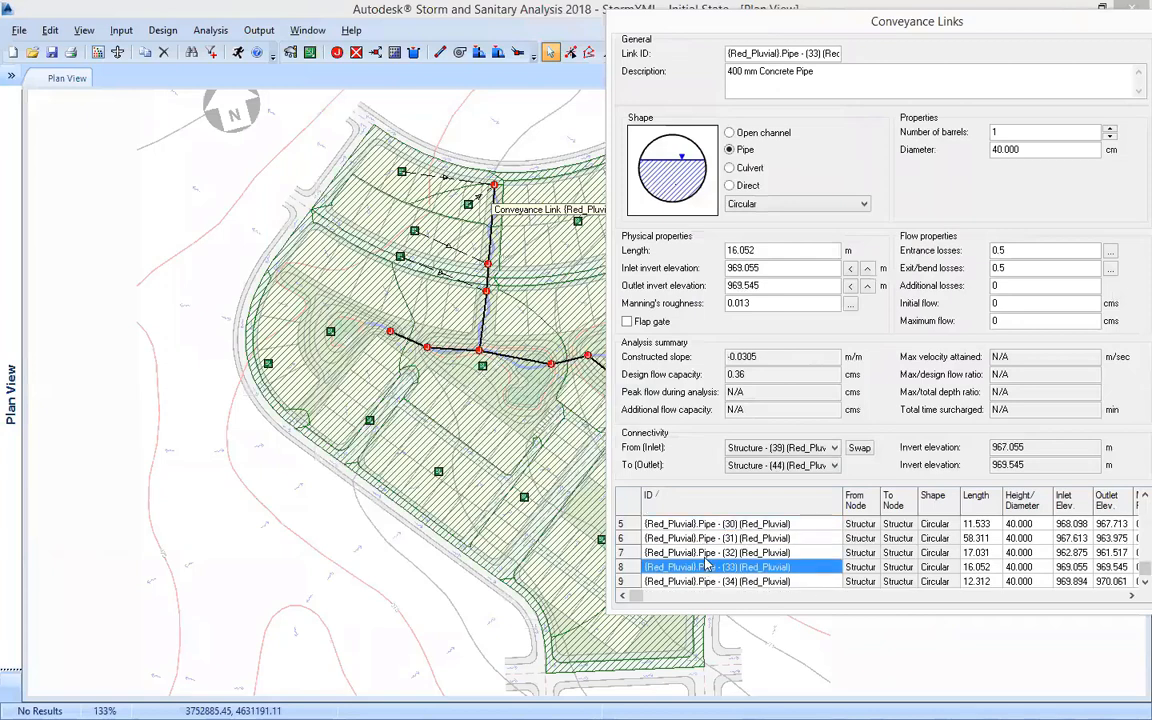
Step: Locate pipes 33 and 34 on the plan, review pipe 33's invert elevations and diameter, and close its properties
click(709, 582)
click(708, 567)
drag(762, 269, 717, 284)
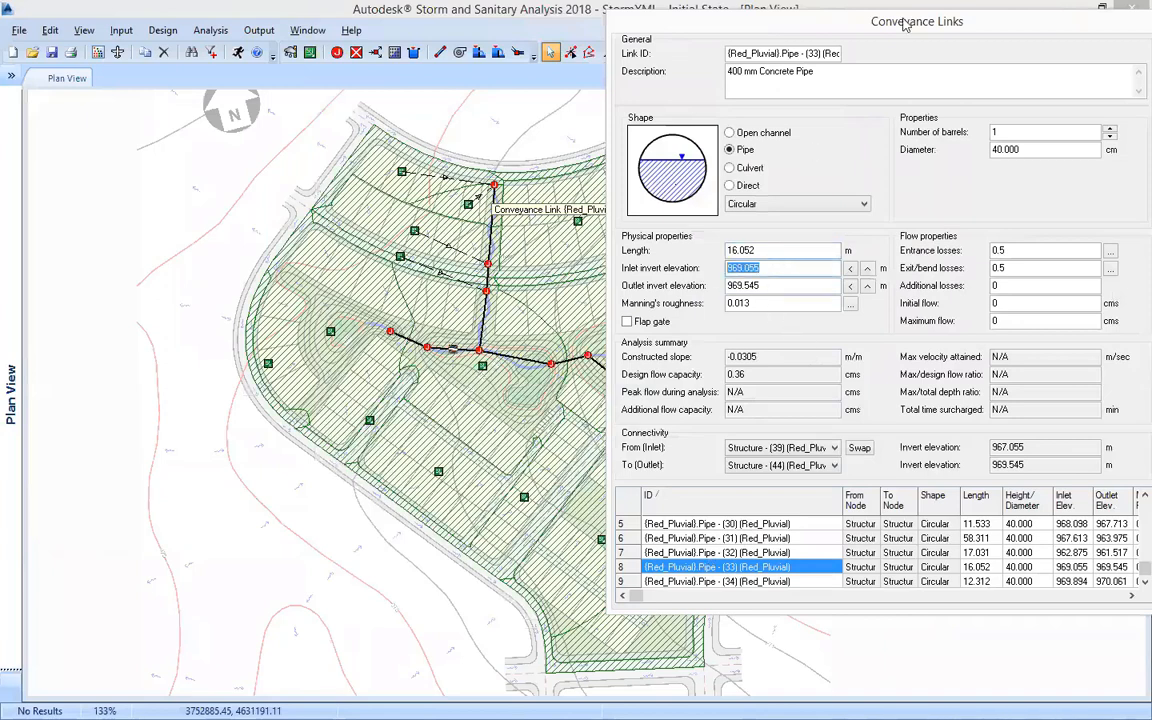
drag(893, 24, 617, 31)
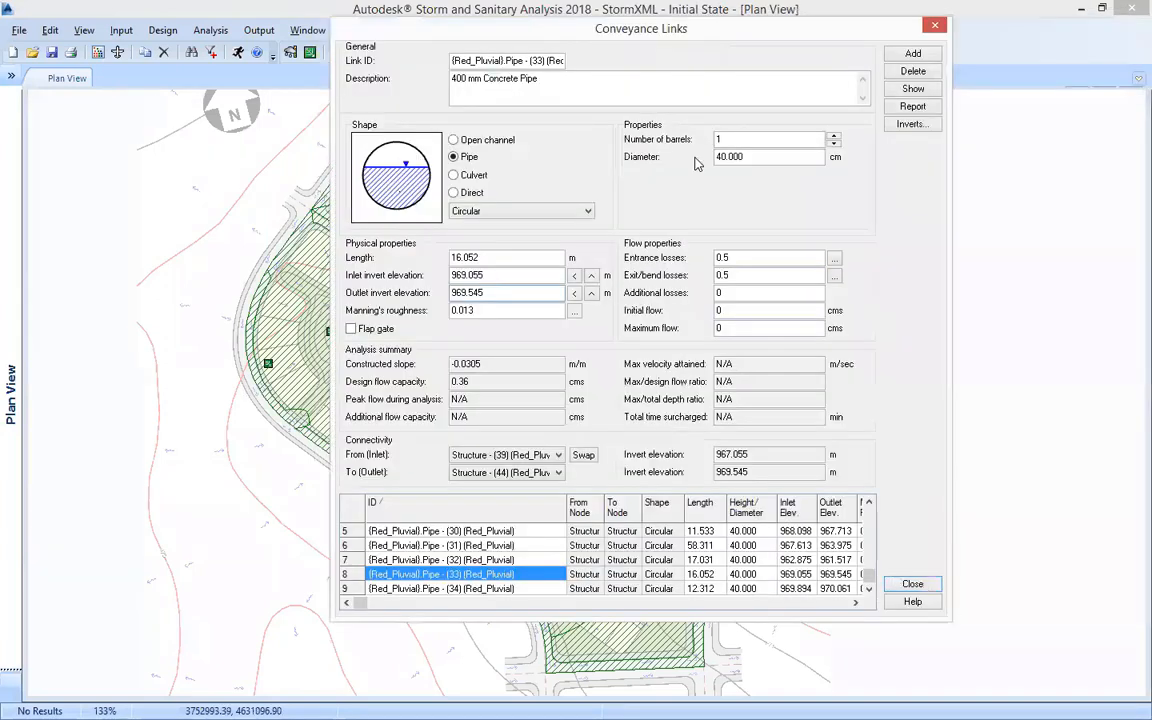
drag(763, 158, 712, 158)
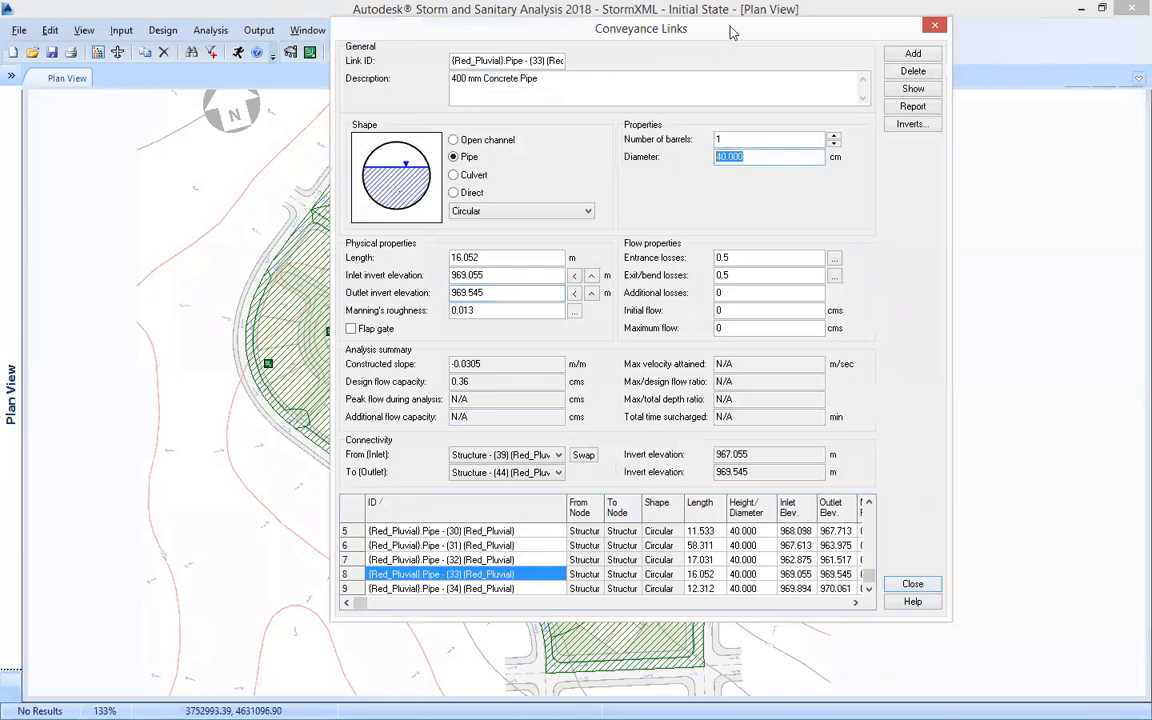
drag(730, 33, 628, 36)
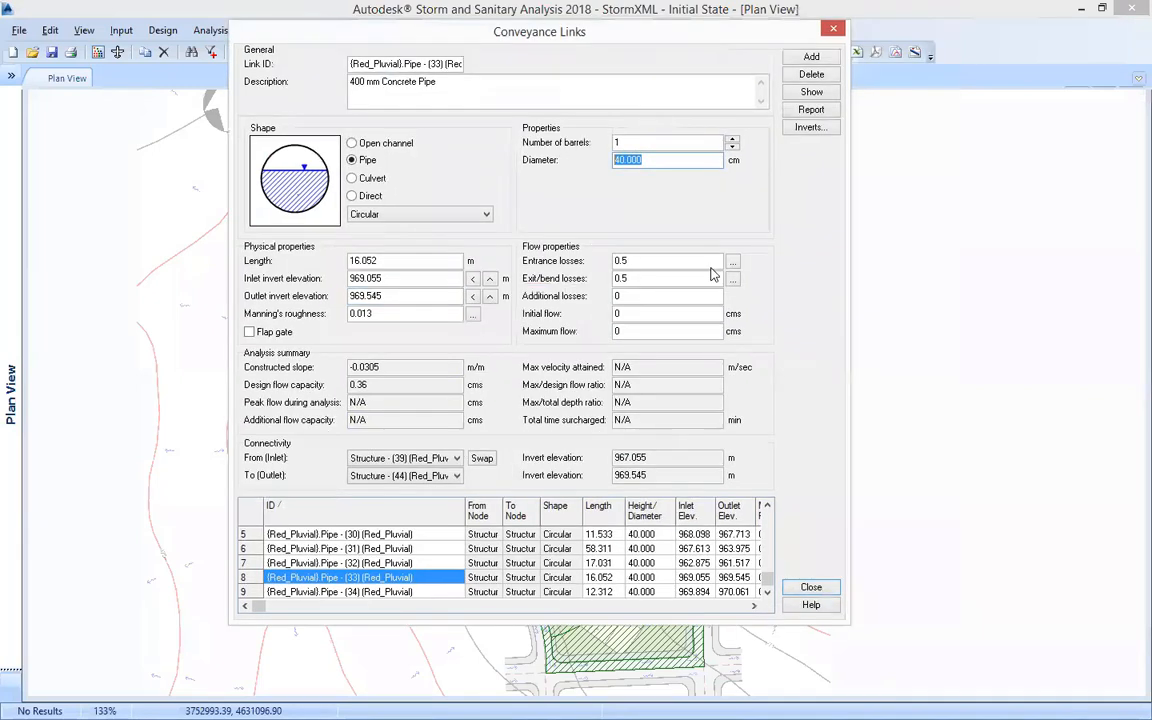
click(816, 592)
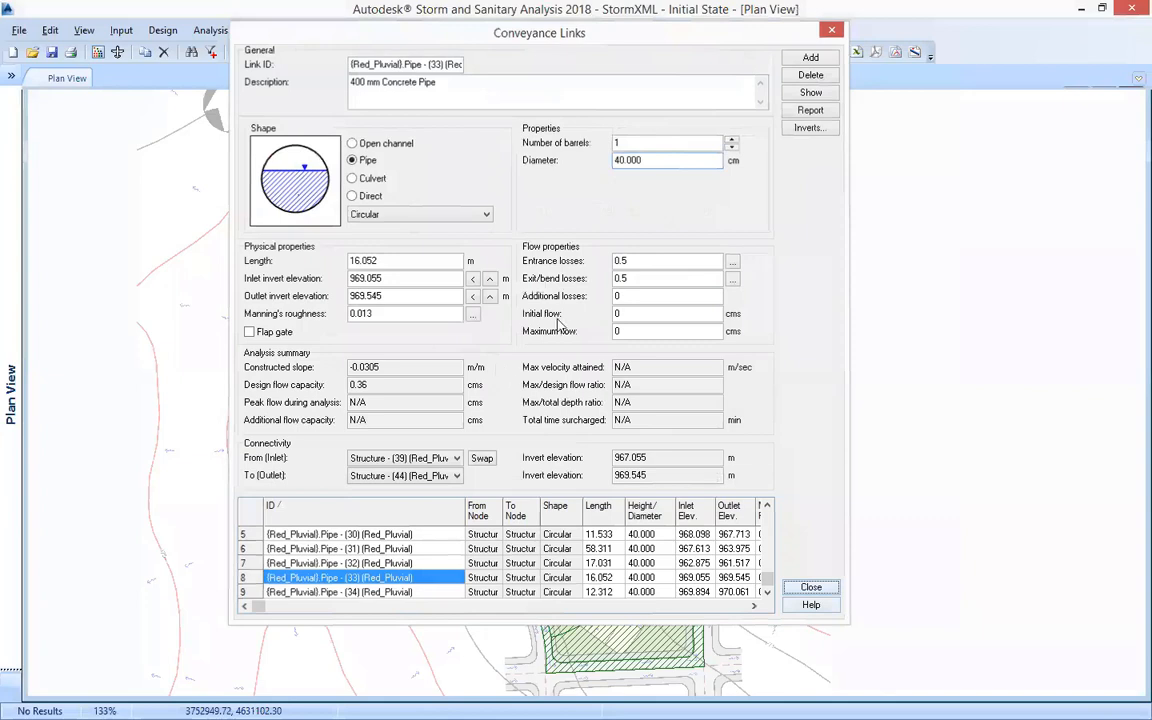
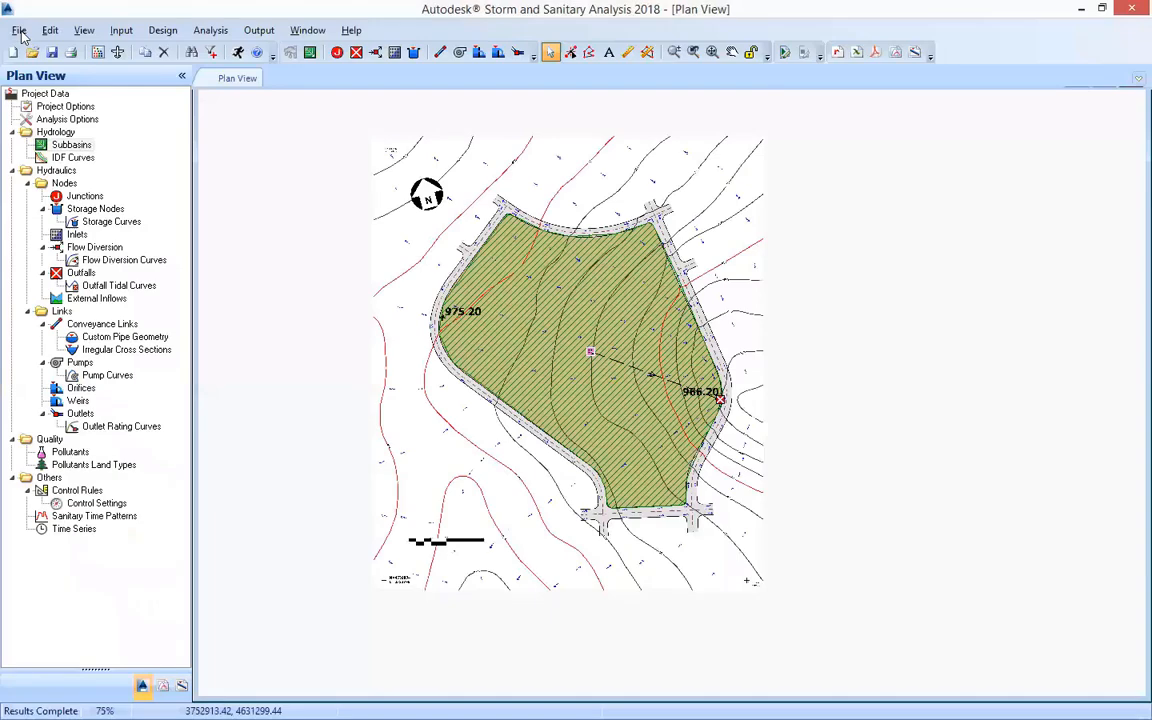
Step: Close the undeveloped-site project and open the Xml_Import project
click(19, 30)
click(150, 126)
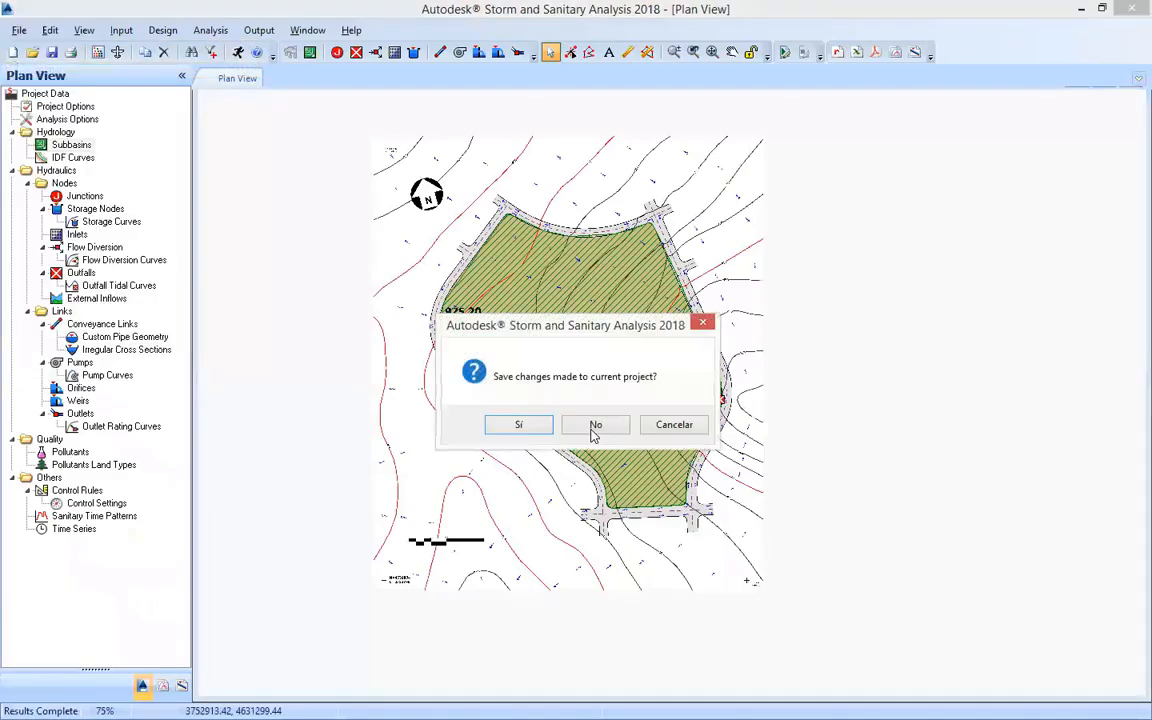
click(671, 422)
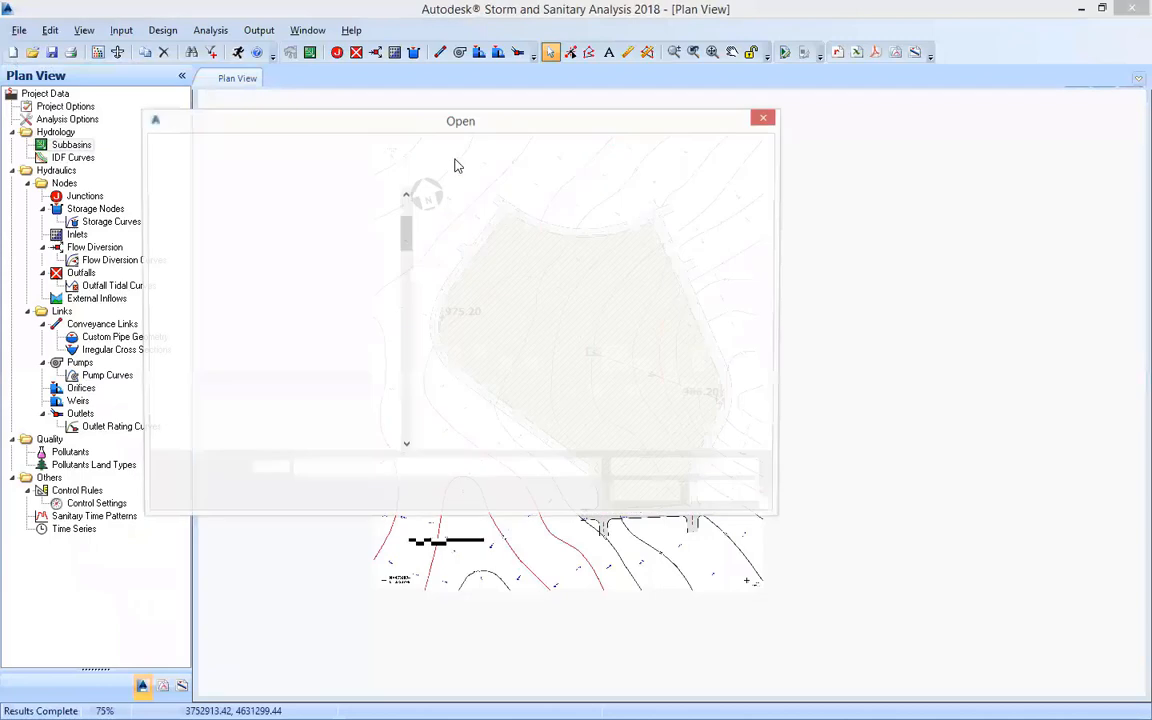
click(647, 492)
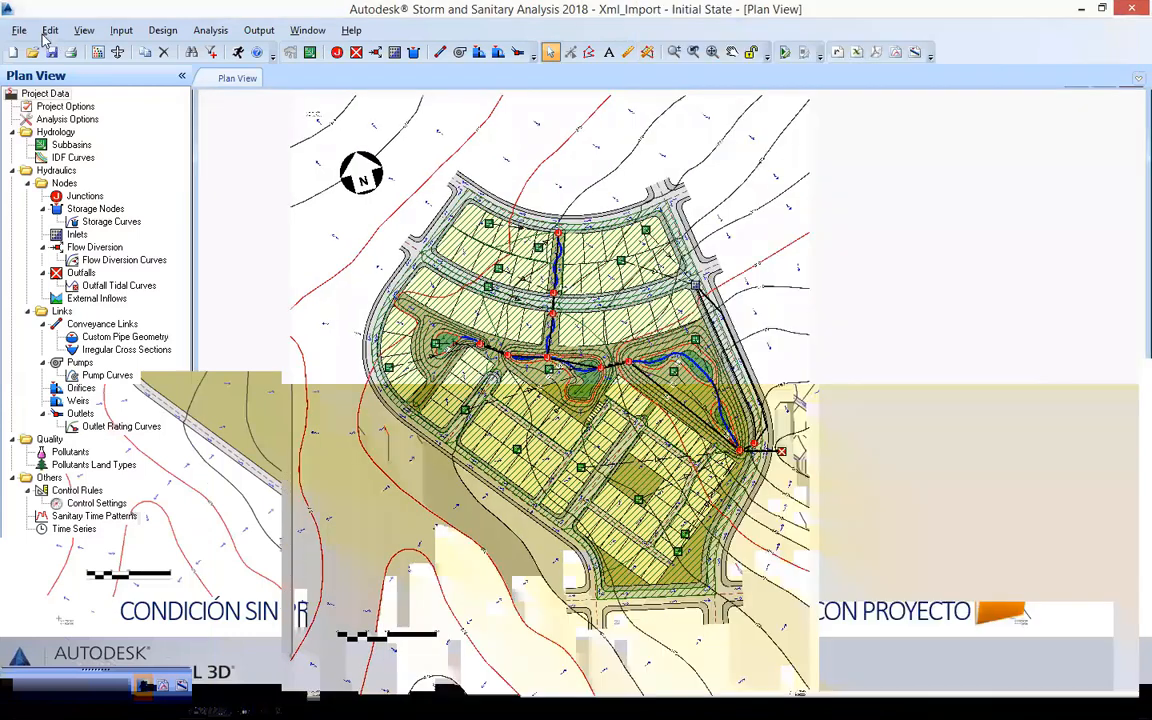
Step: Turn on the watermark display for the background image in the Layer Manager of the Xml_Import project
click(19, 30)
mouse_move(165, 195)
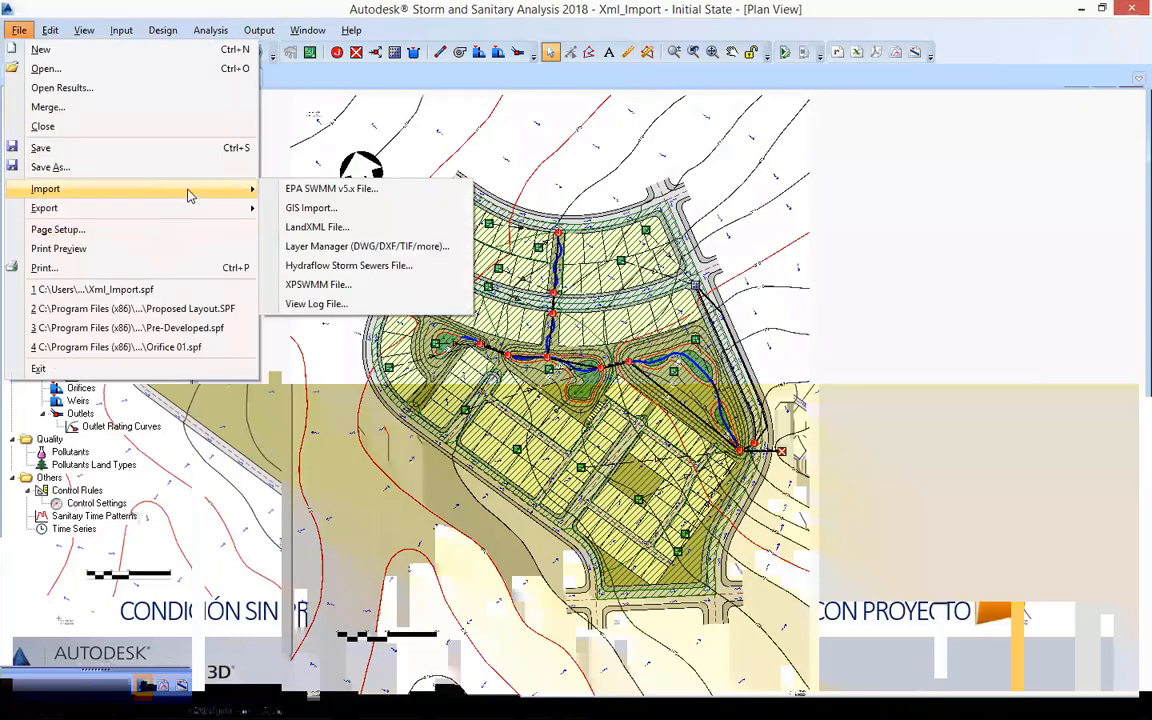
click(443, 247)
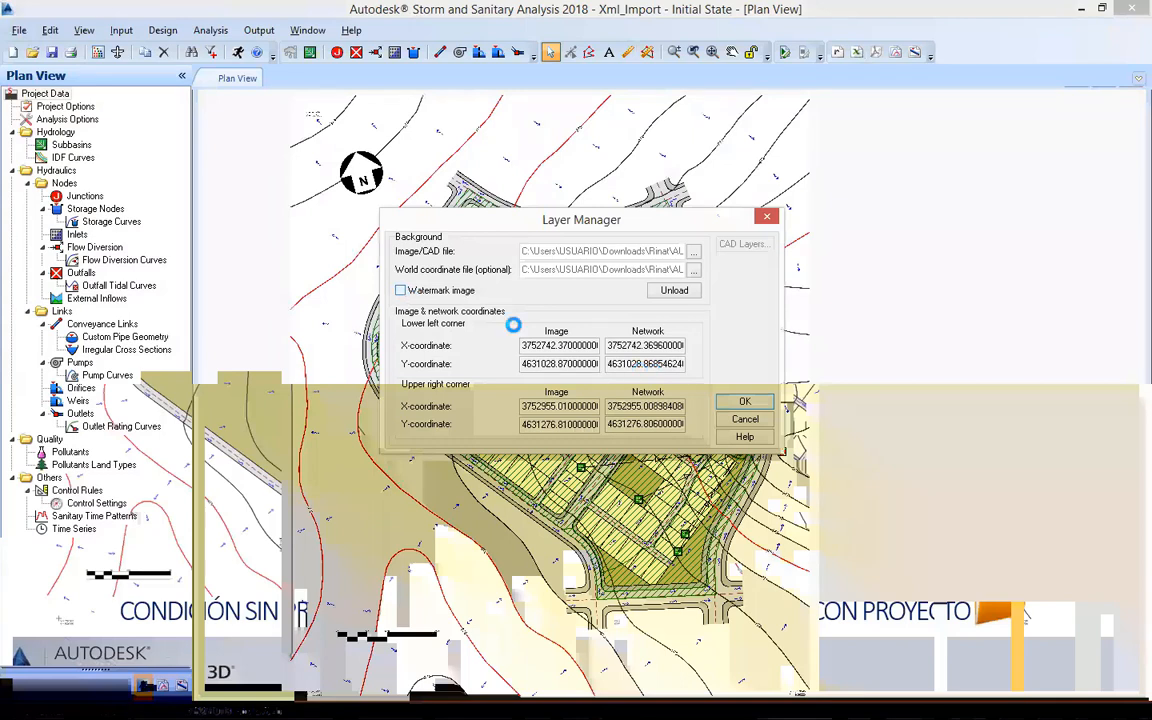
click(401, 291)
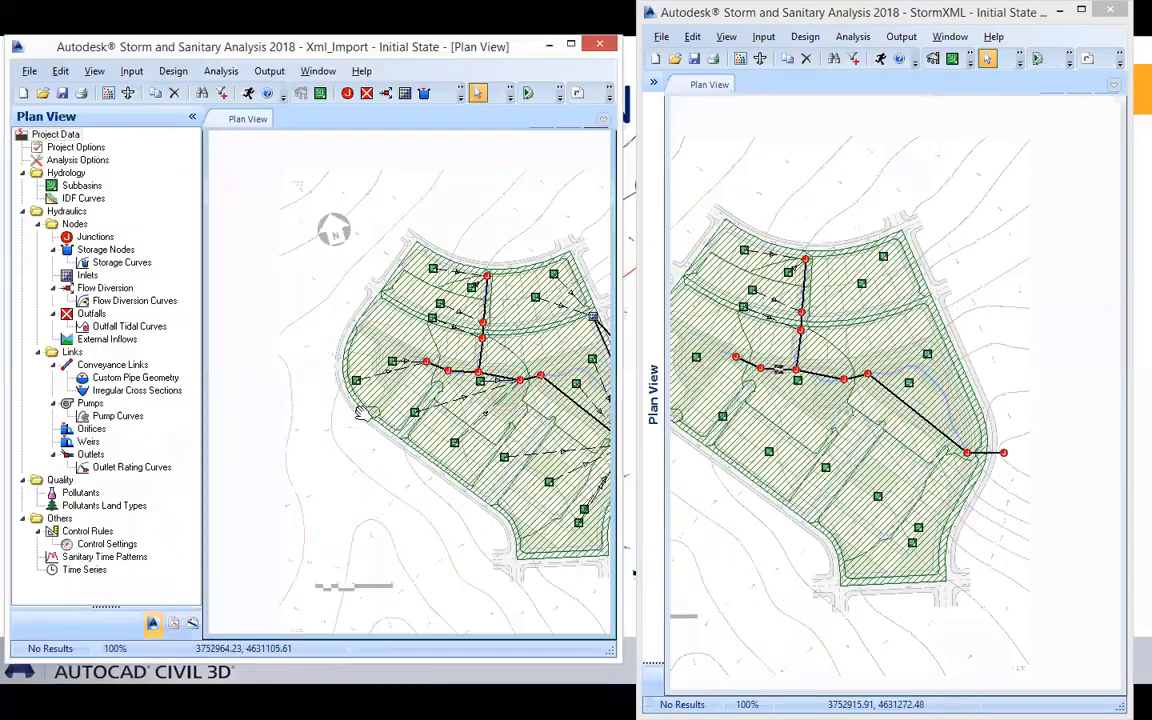
Step: Compare the Xml_Import and StormXML plans side by side, collapsing the Xml_Import project tree to show more of its network
drag(836, 448, 750, 484)
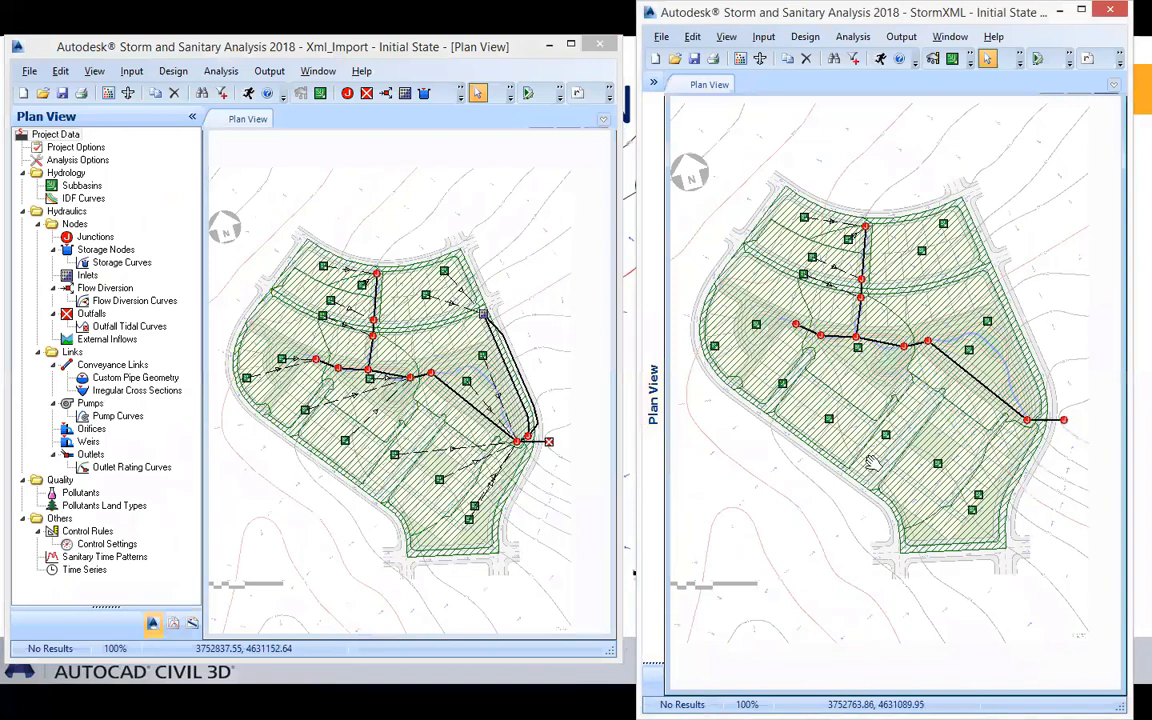
click(483, 322)
key(alt+Tab)
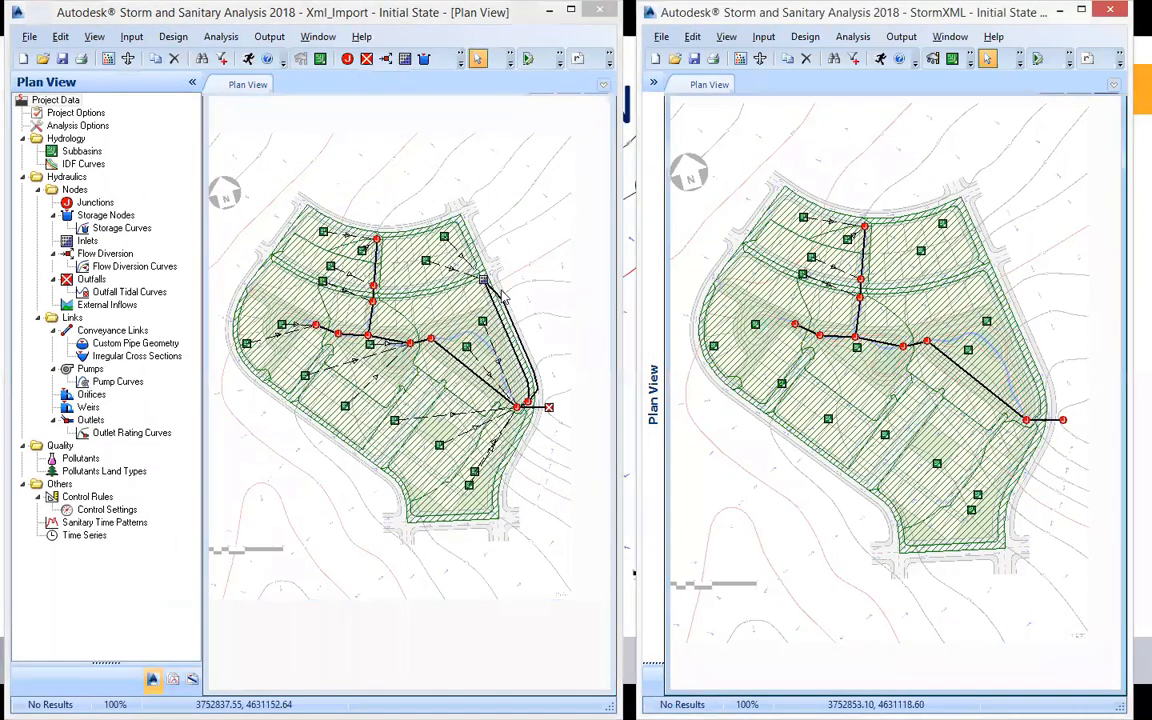
click(192, 82)
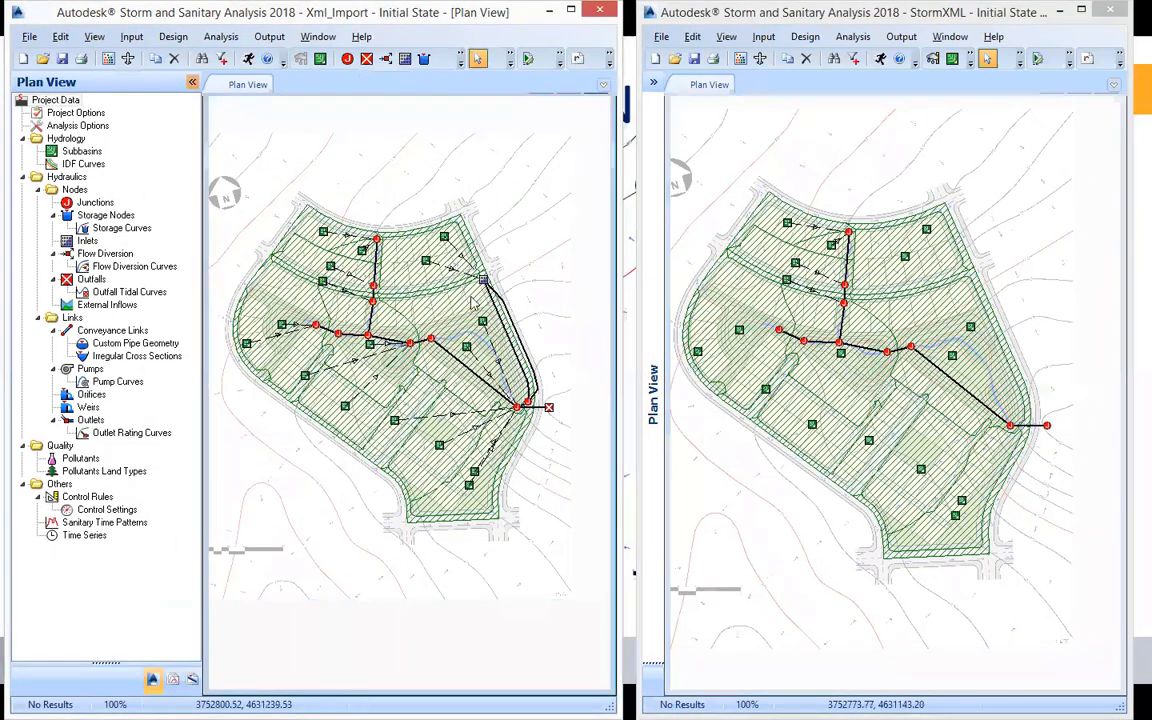
scroll(278, 201, up, 1)
scroll(275, 182, up, 1)
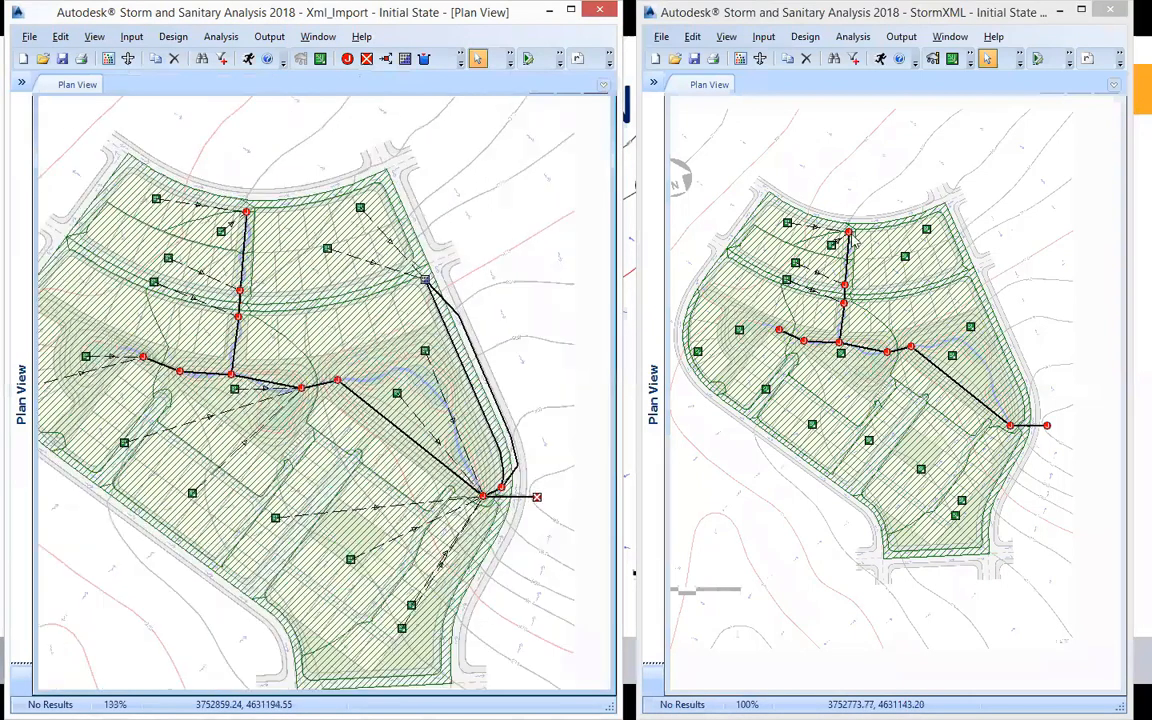
Step: Open the properties of the northernmost junction in StormXML and review its description, invert elevation and rim elevation
double_click(870, 233)
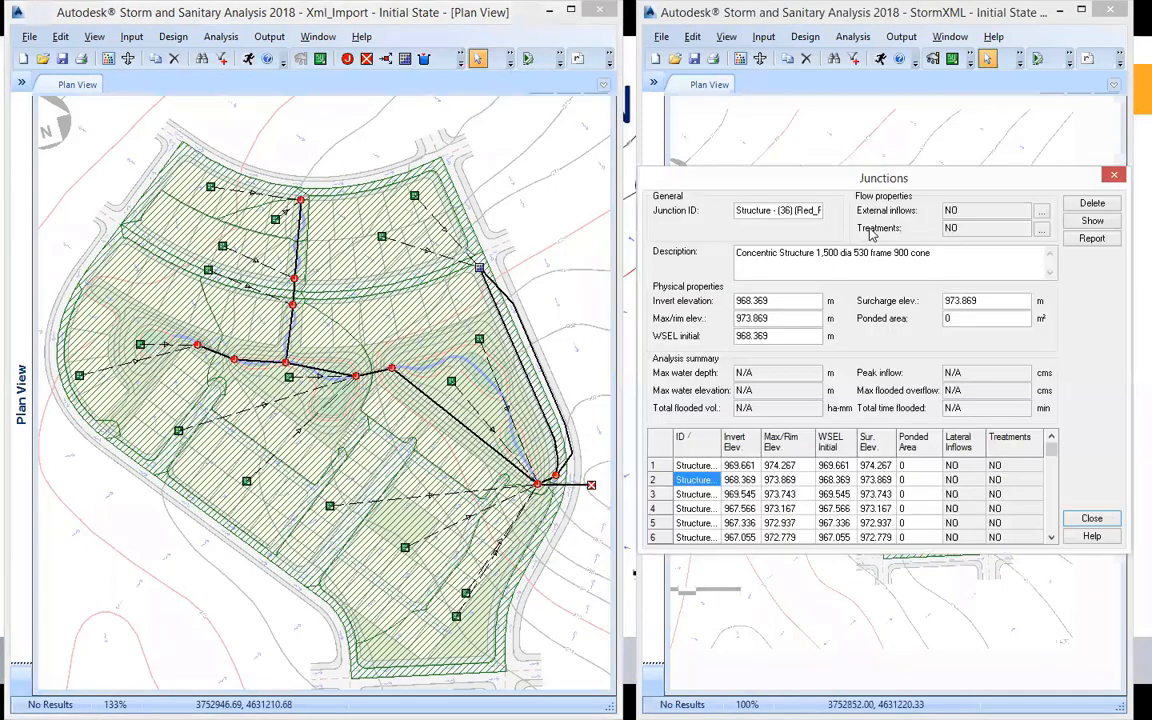
click(940, 256)
triple_click(957, 264)
click(924, 268)
drag(738, 253, 960, 258)
click(933, 255)
drag(969, 176, 1027, 88)
click(851, 214)
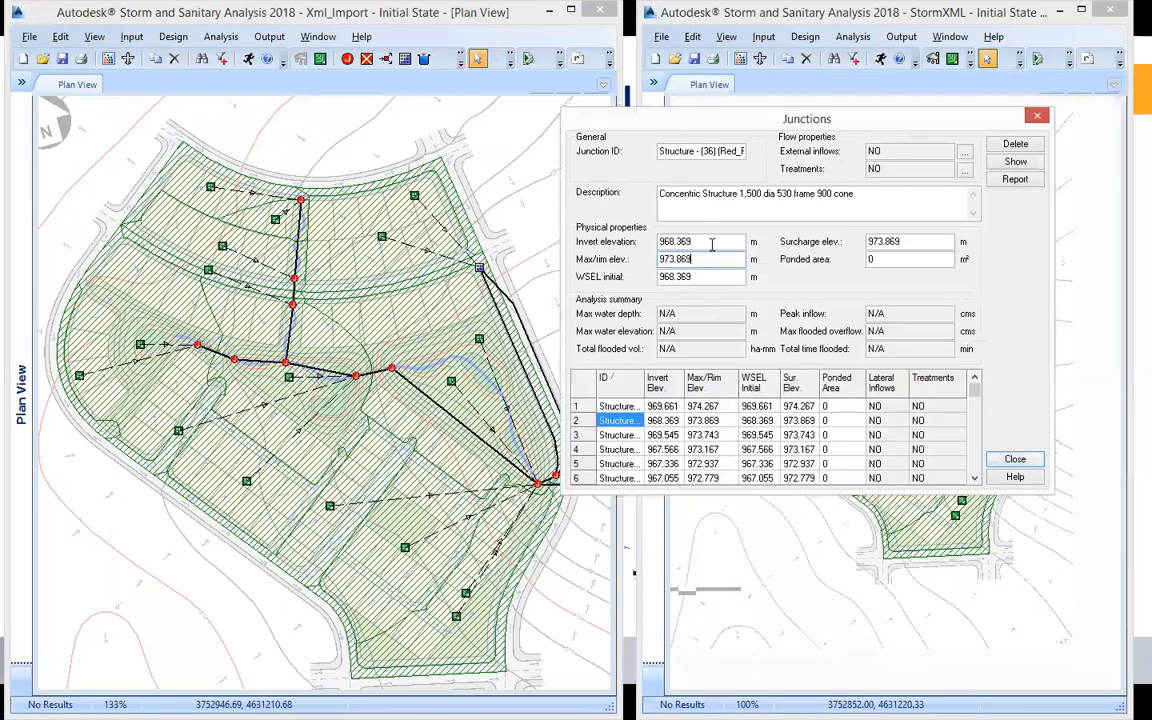
Step: Go through the junctions listed in the Junctions table, moving the dialog aside to locate each structure on the StormXML plan
click(618, 447)
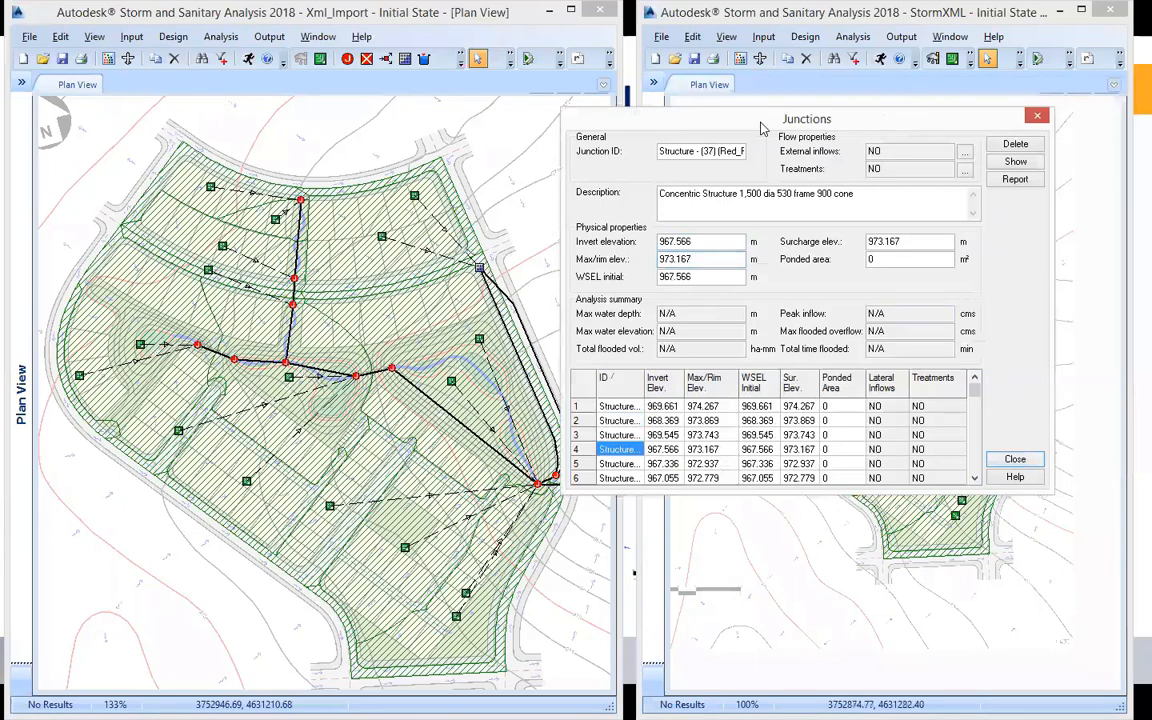
drag(760, 127, 745, 129)
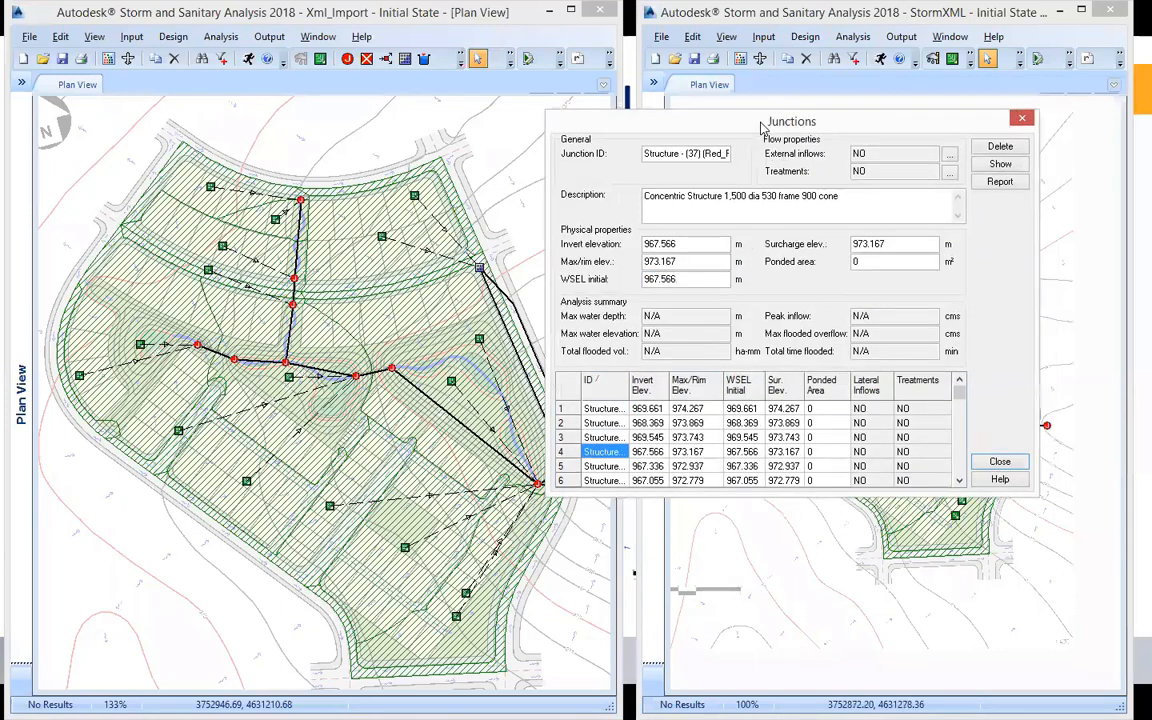
click(190, 427)
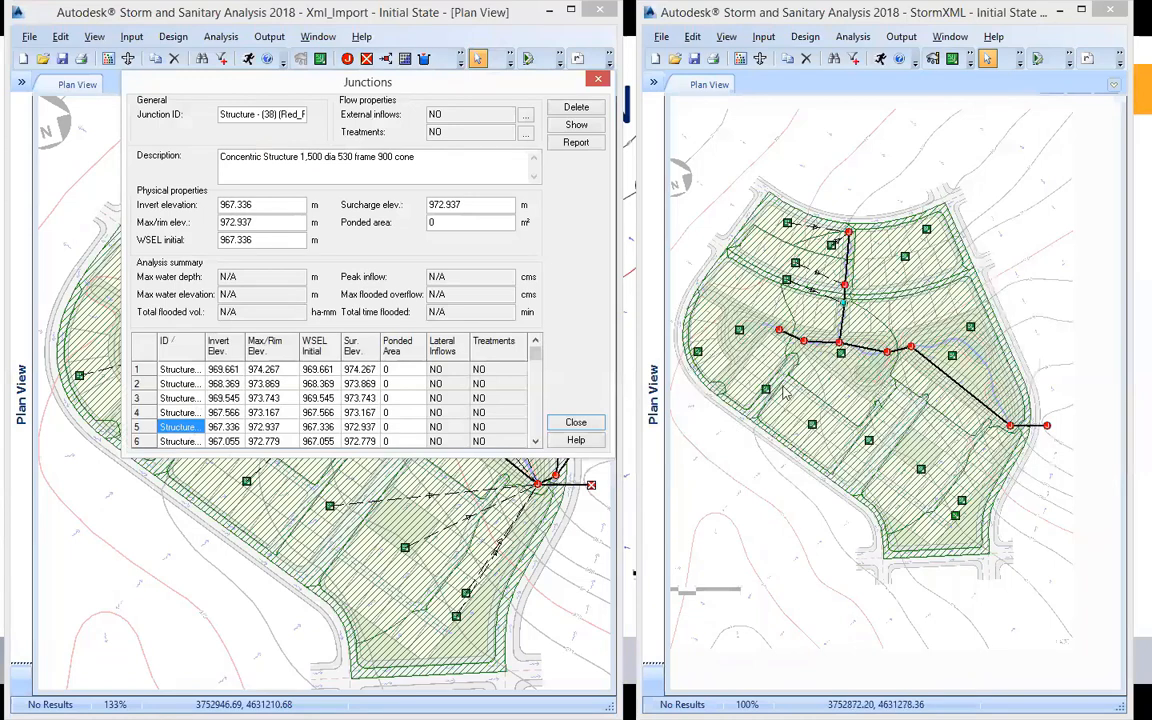
key(Down)
click(536, 406)
scroll(141, 425, up, 2)
click(224, 398)
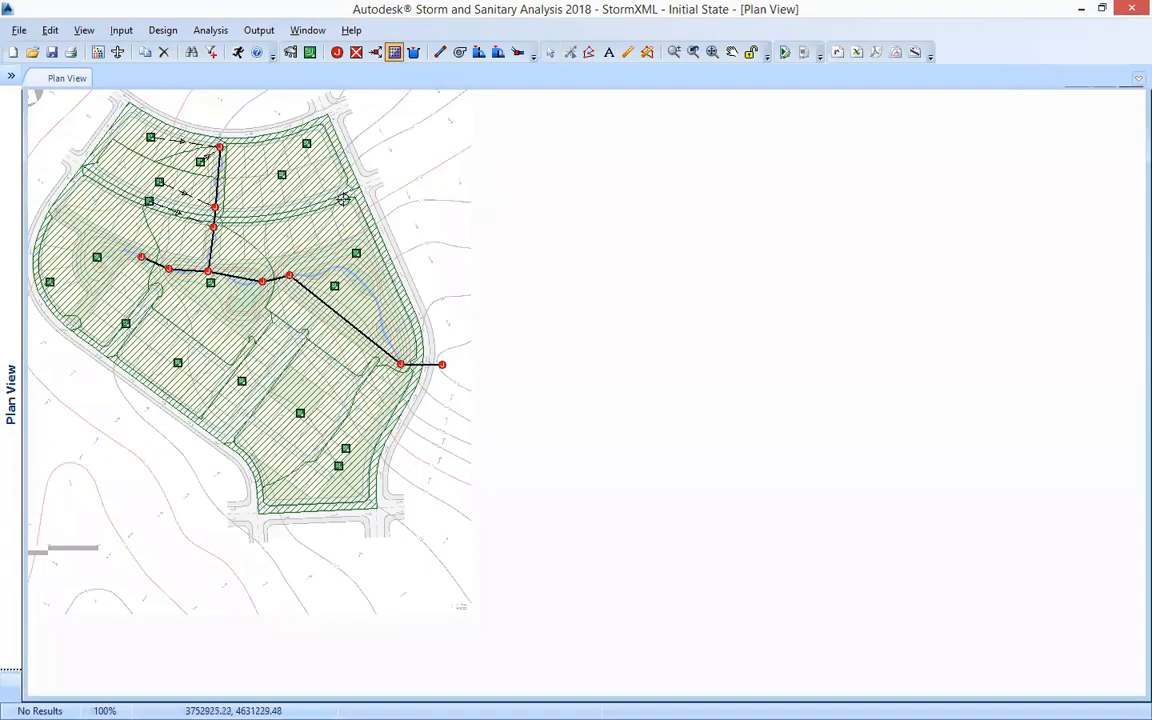
Step: Place an inlet at the northeastern street corner and draw a conveyance link from it along the eastern boundary to the junction near the pond outlet
scroll(346, 180, up, 1)
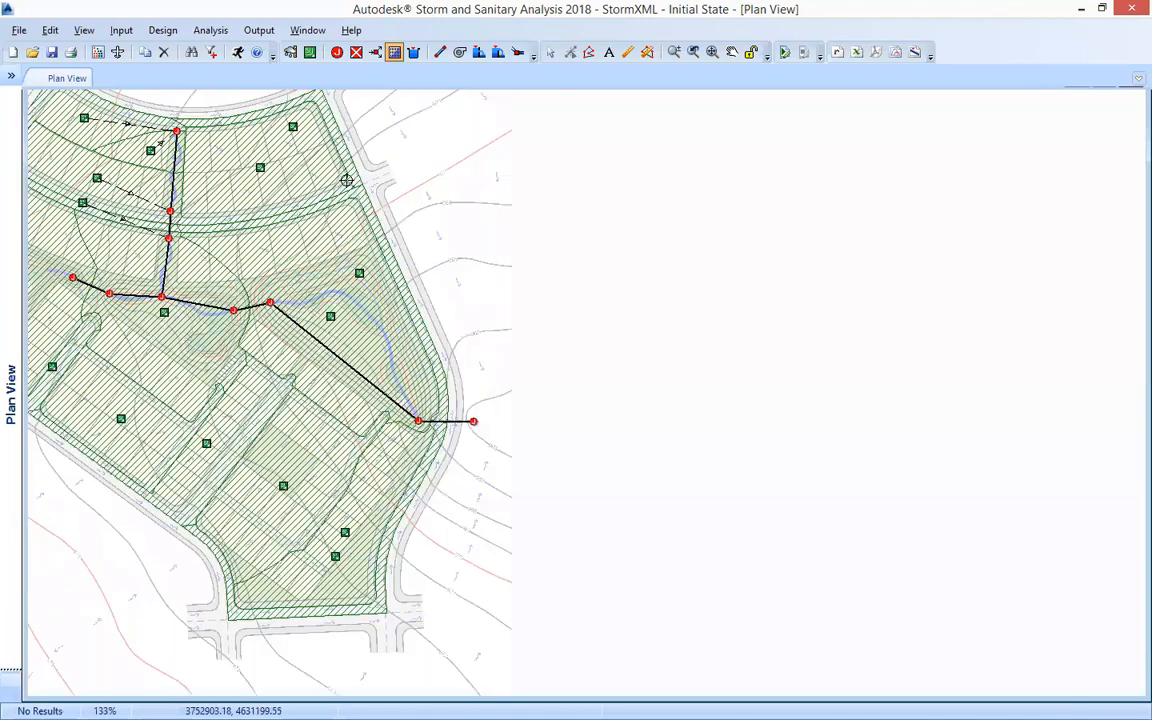
scroll(348, 113, up, 2)
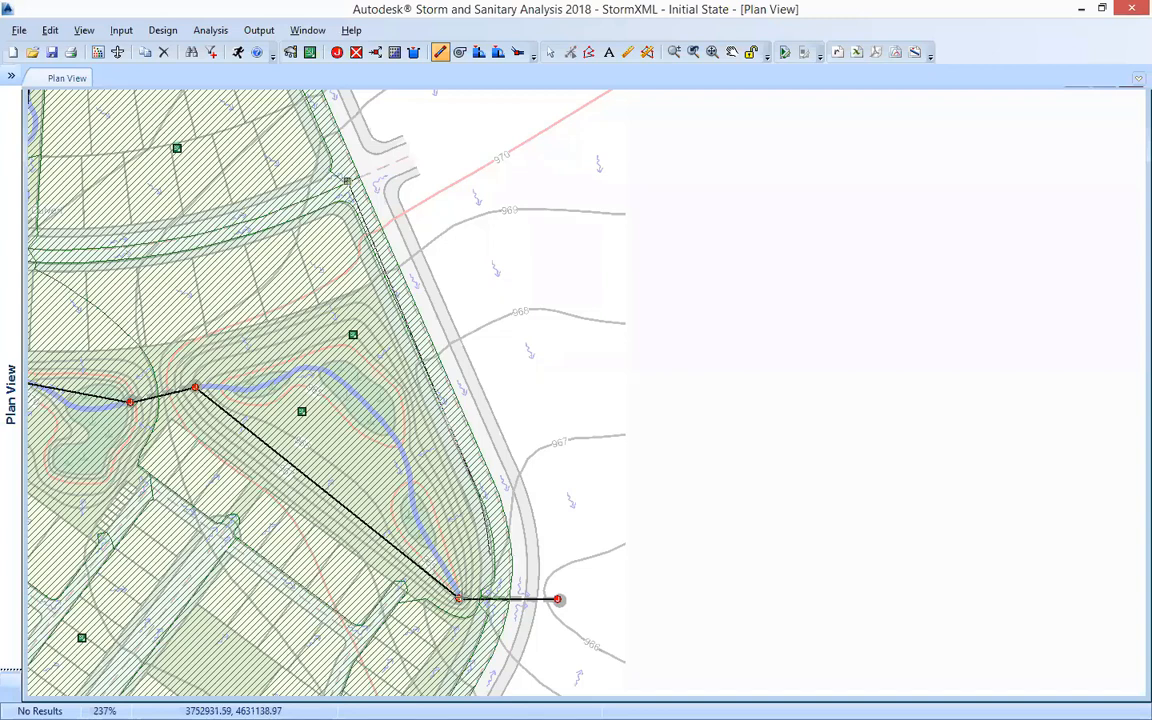
right_click(494, 444)
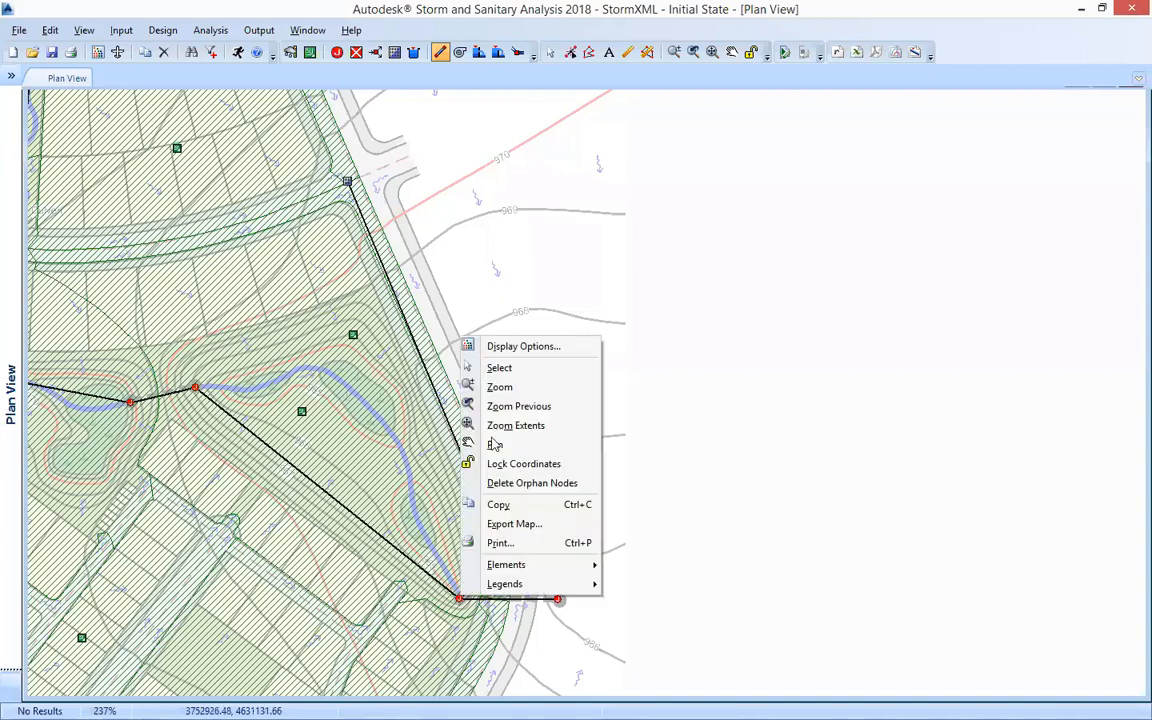
click(499, 367)
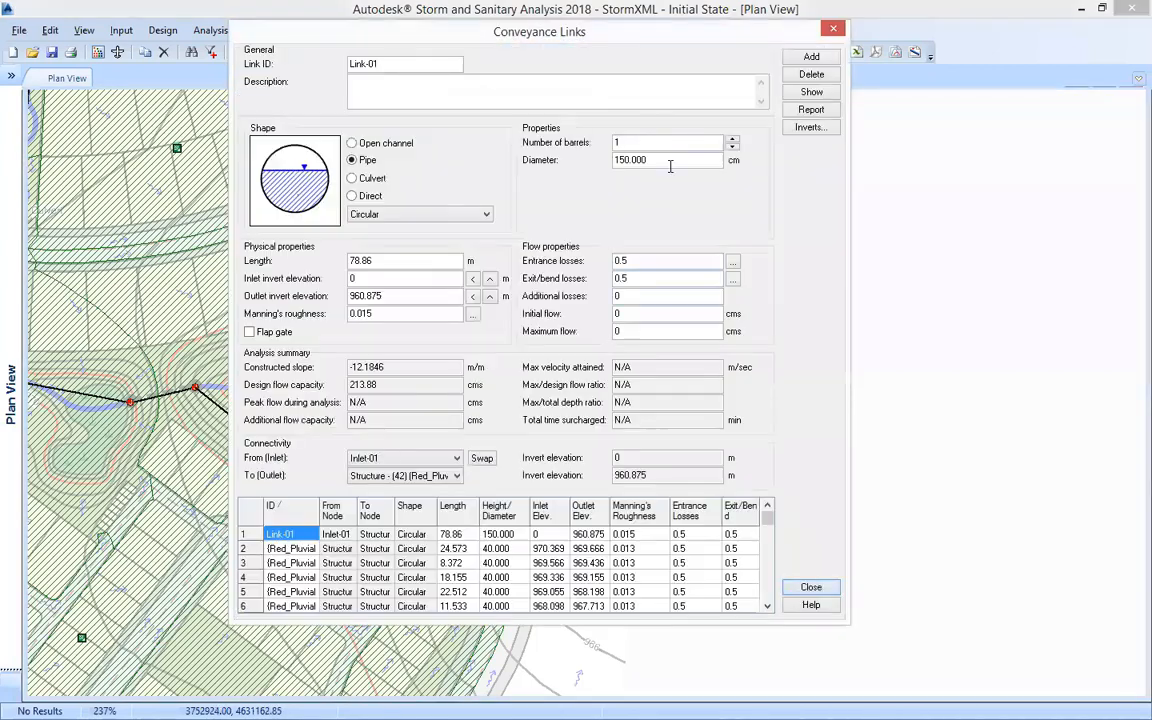
Step: Rename the new conveyance link from the inlet as Tubria02 and set its diameter to 30 cm
drag(396, 65, 245, 88)
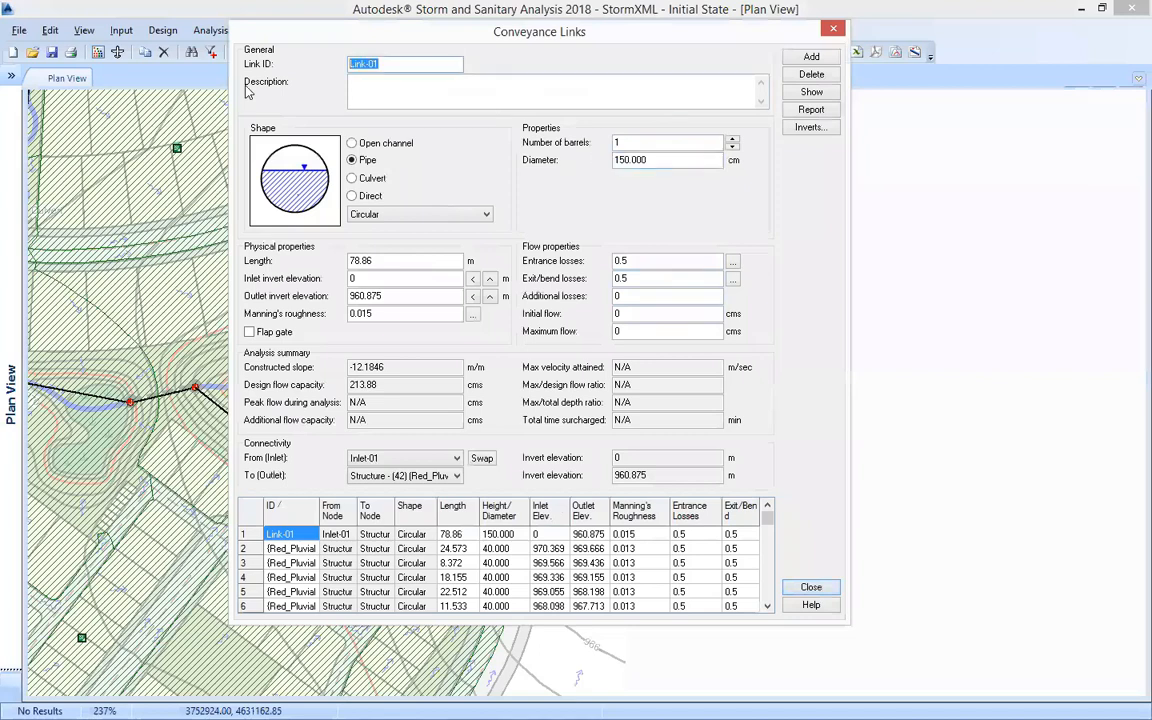
text(Tubria02)
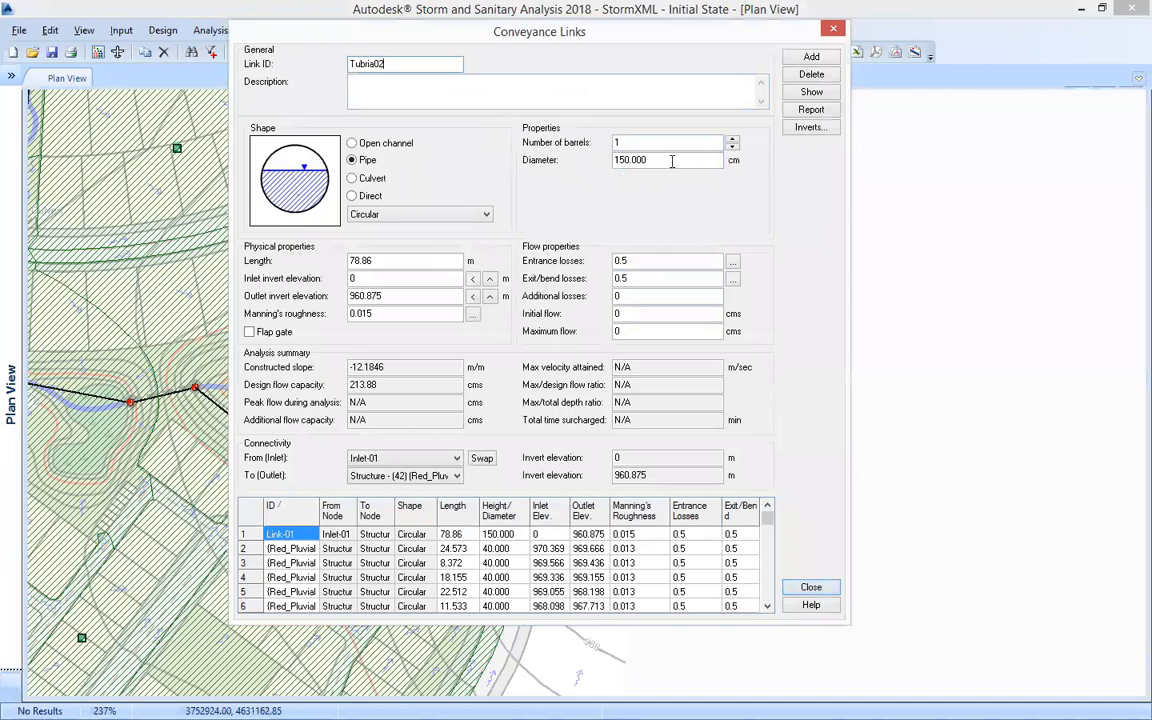
key(Return)
text(30)
Step: Check the outlet invert elevation of Tubria02 against the invert elevation of its downstream junction and close the junction properties
click(454, 279)
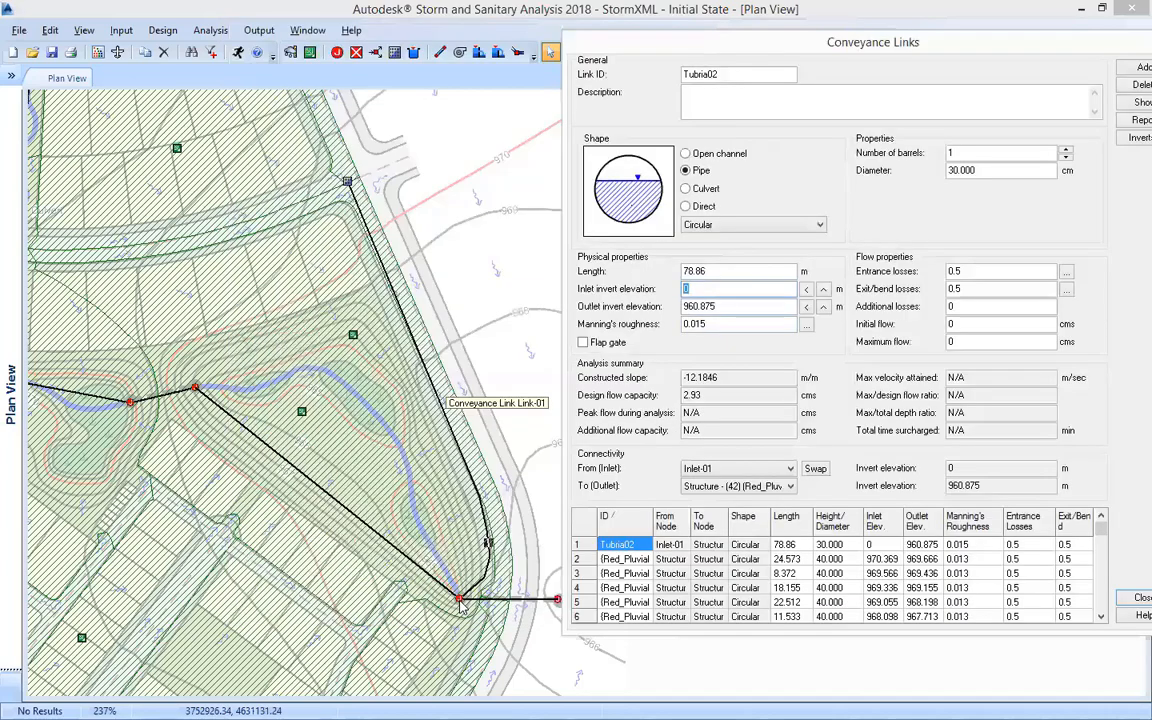
key(Tab)
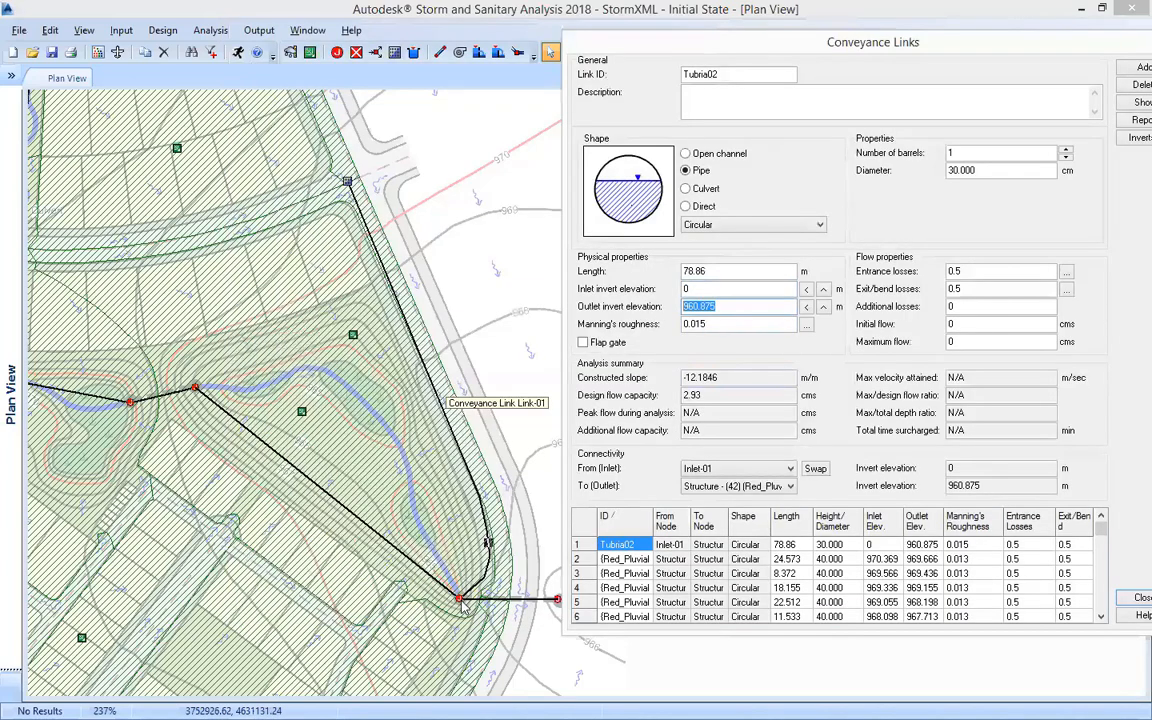
double_click(459, 600)
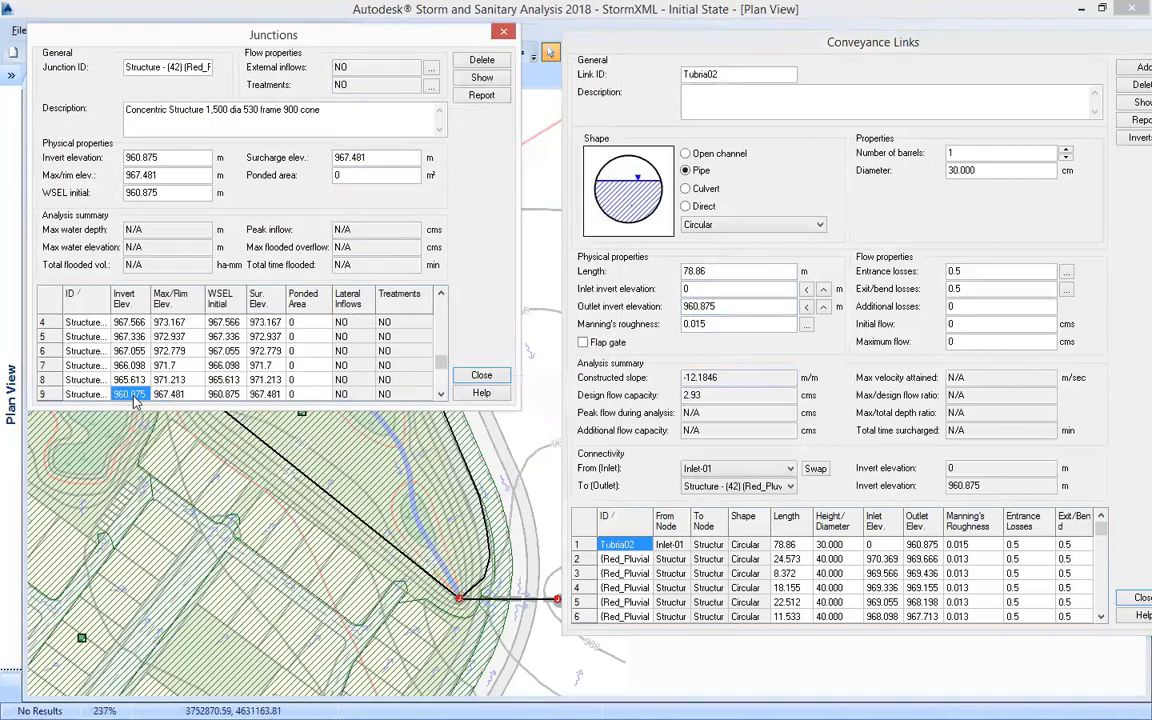
click(754, 306)
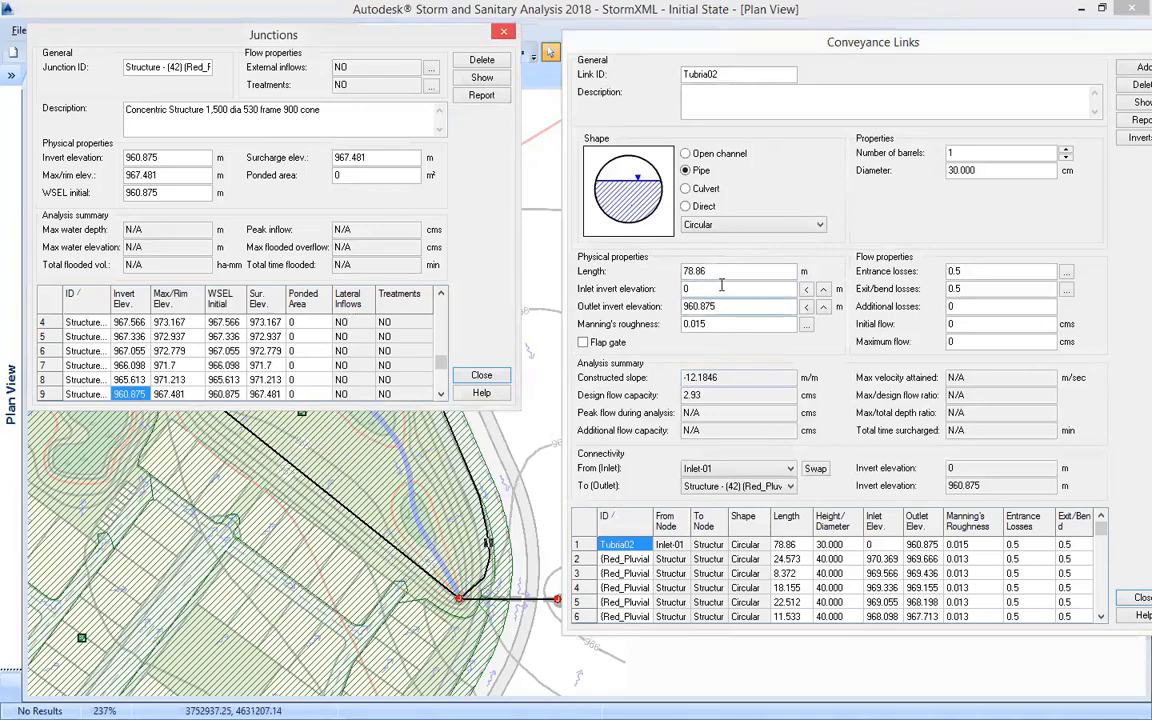
key(Escape)
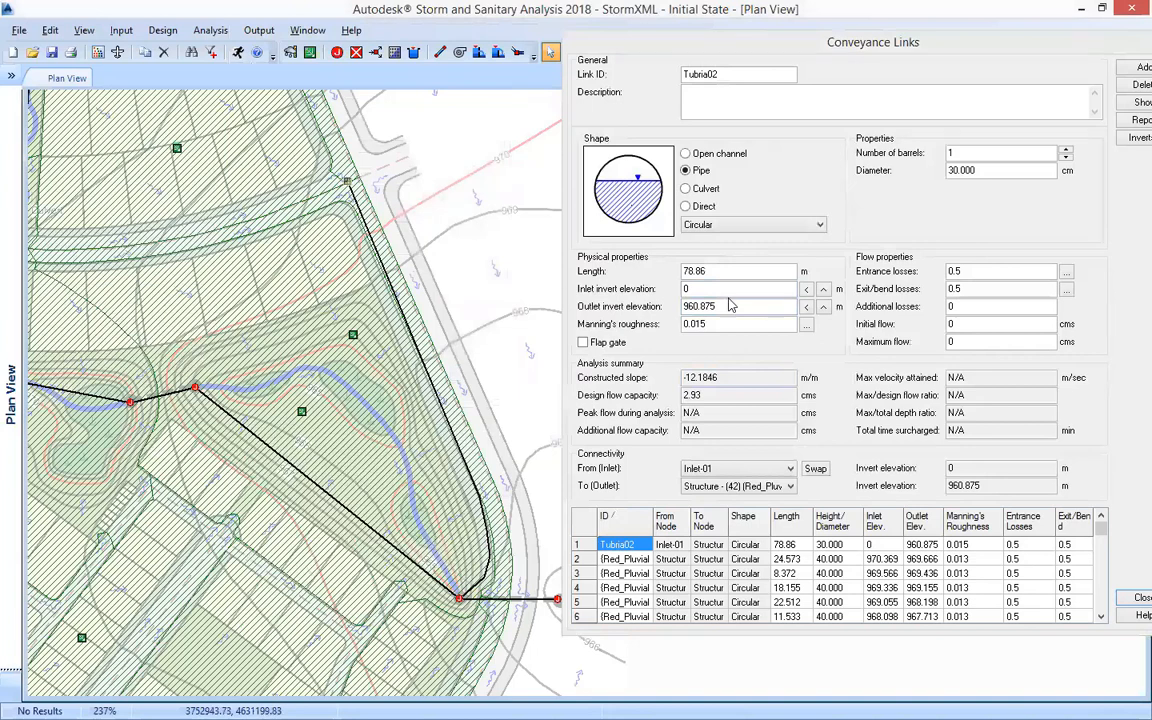
Step: Set the inlet invert elevation of Tubria02 to 970.5 m
double_click(686, 289)
click(686, 290)
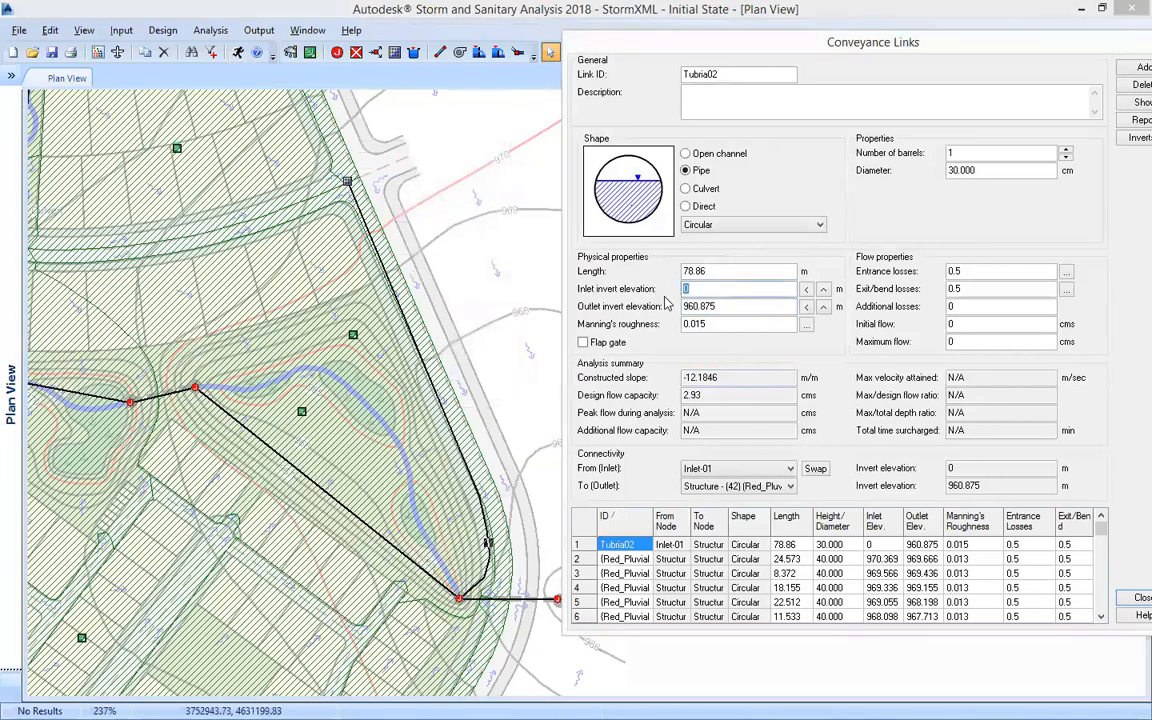
text(970.5)
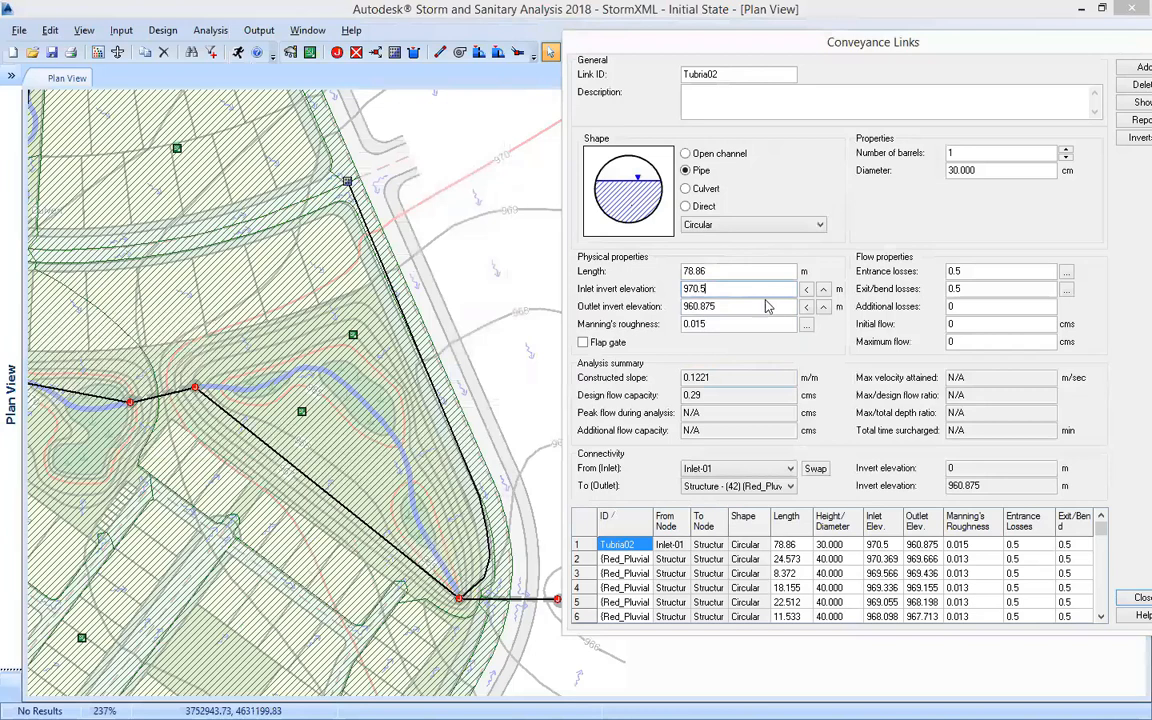
Step: Finish the Tubria02 properties and connect the northeastern subbasin to the inlet at the street corner
click(760, 306)
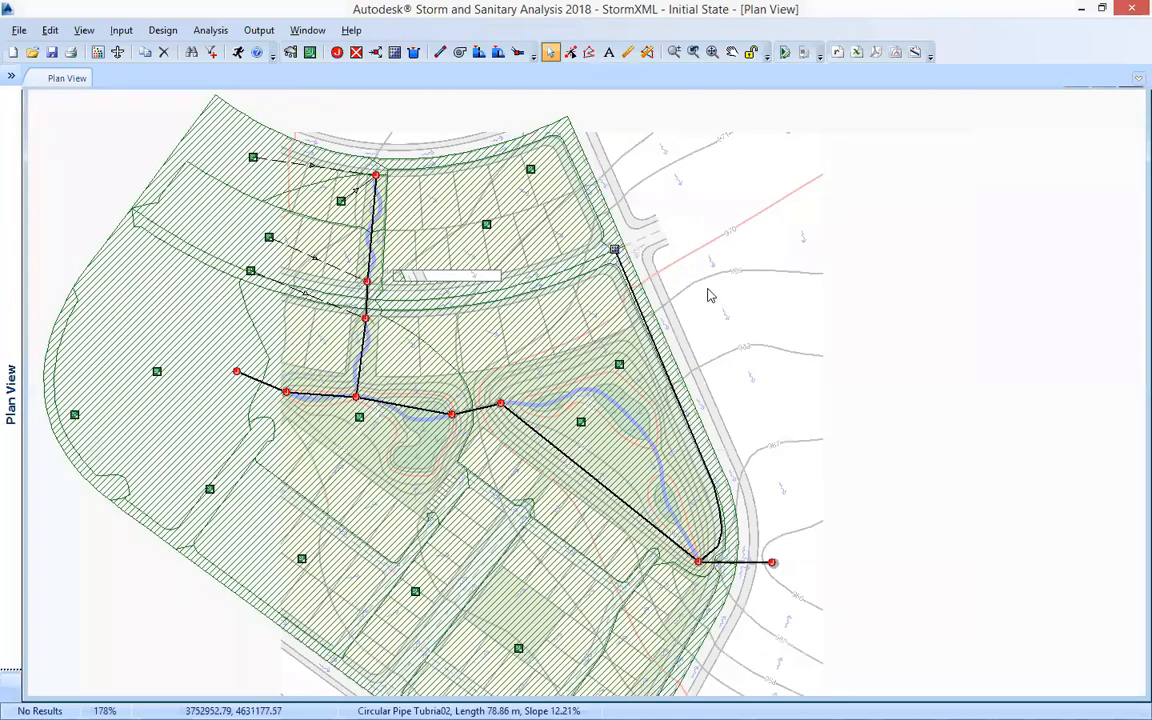
drag(614, 251, 708, 287)
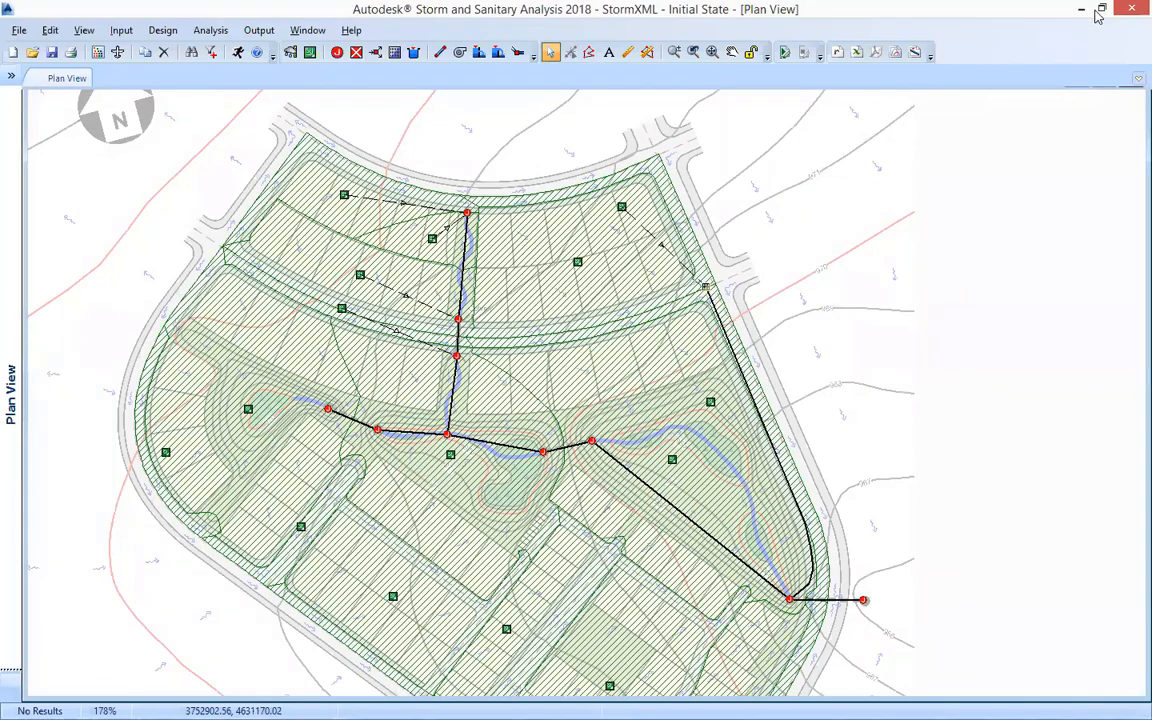
Step: Switch to the Xml_Import model, check its analysis duration and accept a single storm analysis with a 25-year return period
scroll(614, 226, down, 1)
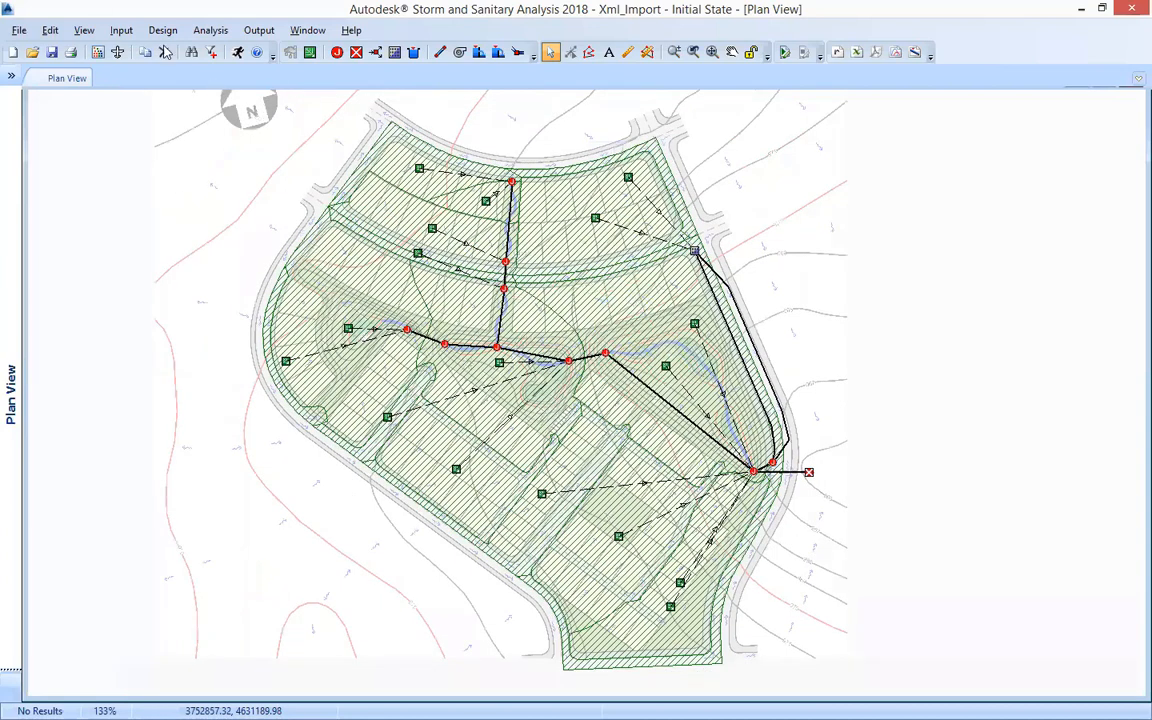
click(114, 32)
click(177, 50)
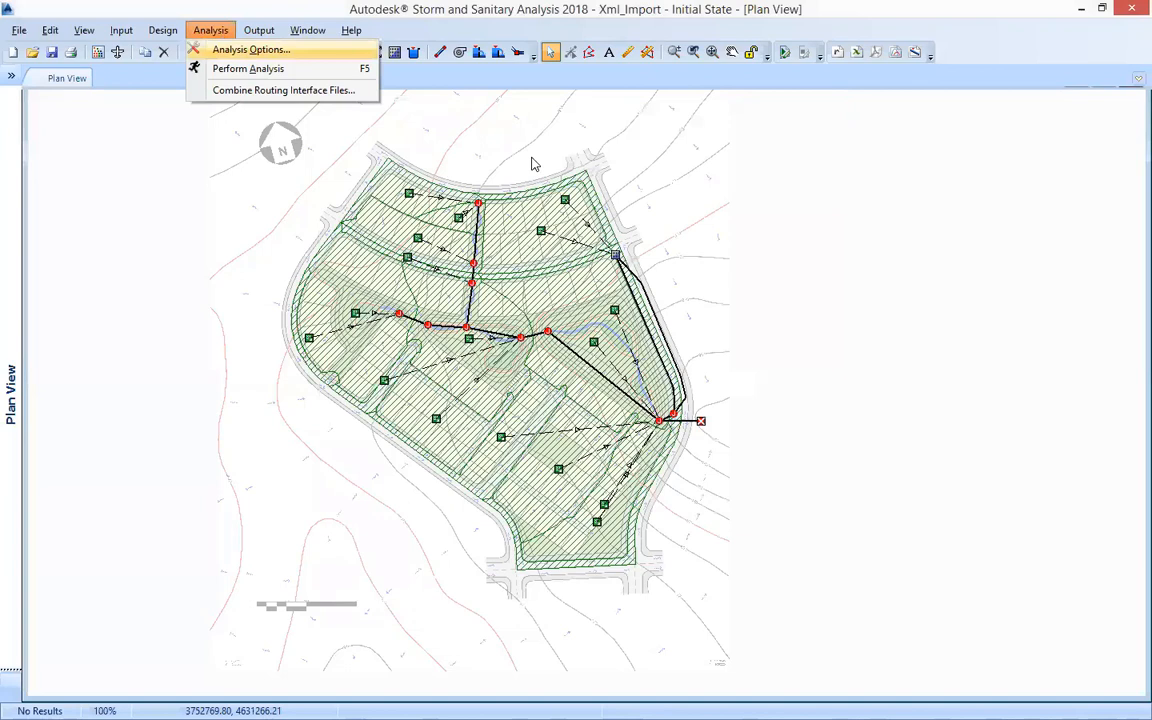
key(Escape)
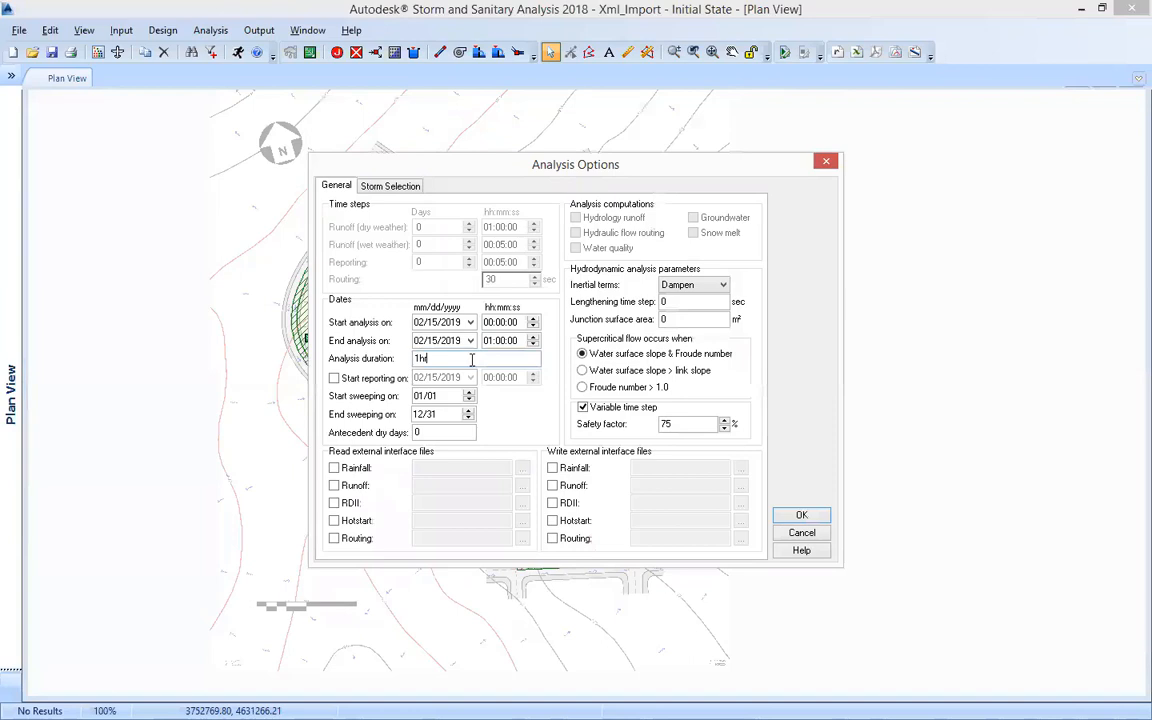
click(398, 186)
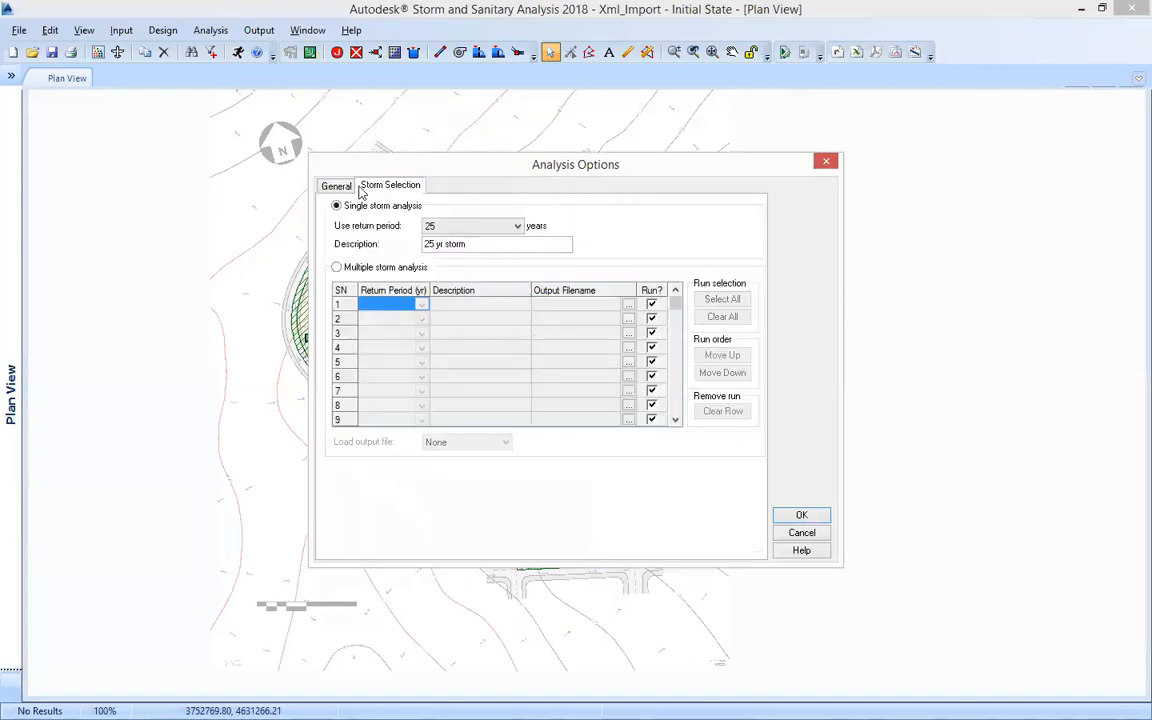
click(517, 205)
click(444, 267)
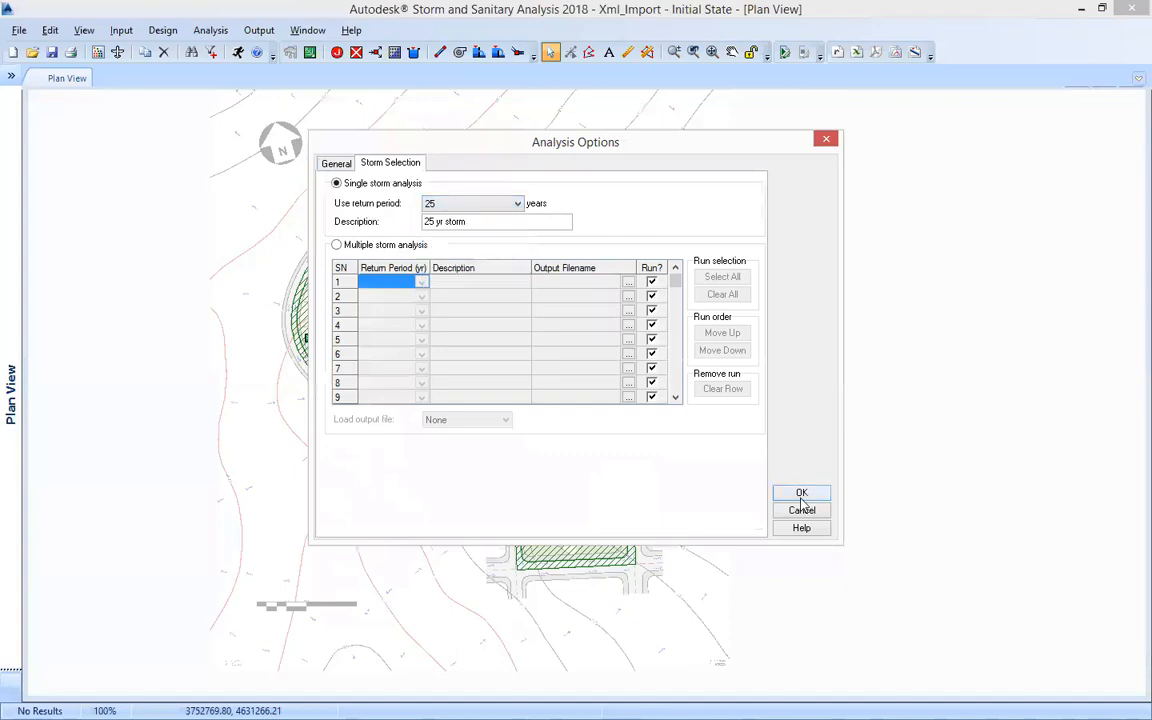
click(802, 494)
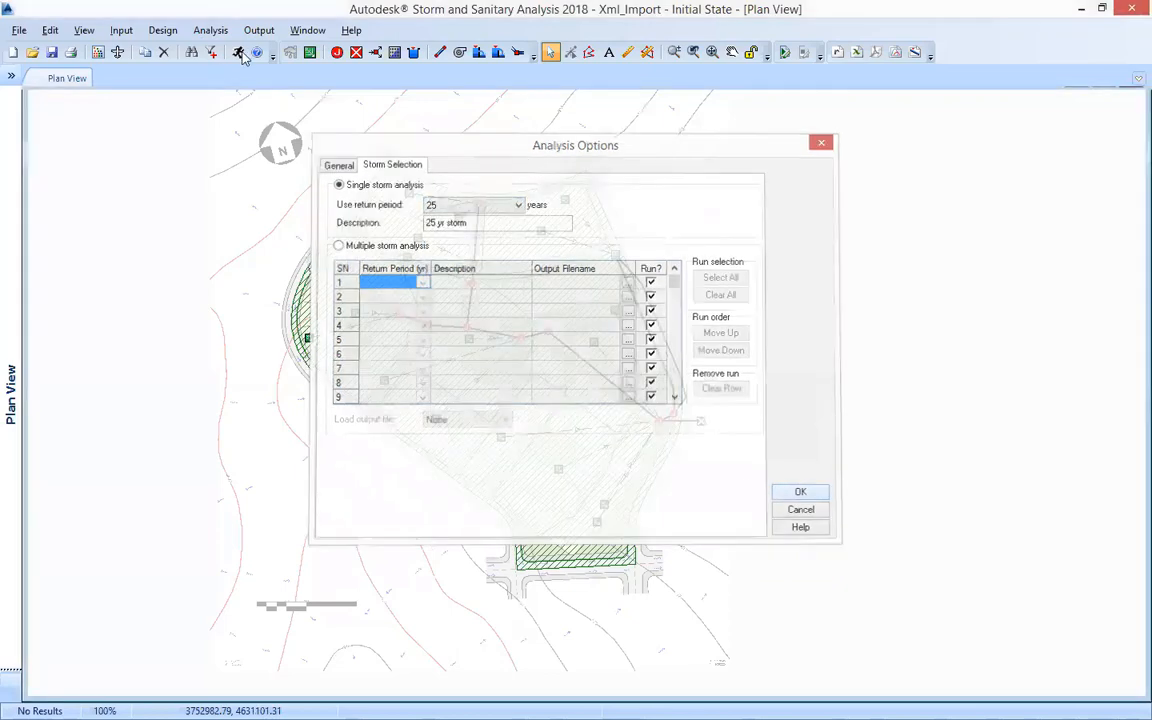
Step: Perform the analysis of the Xml_Import model and close the analysis status report
click(238, 53)
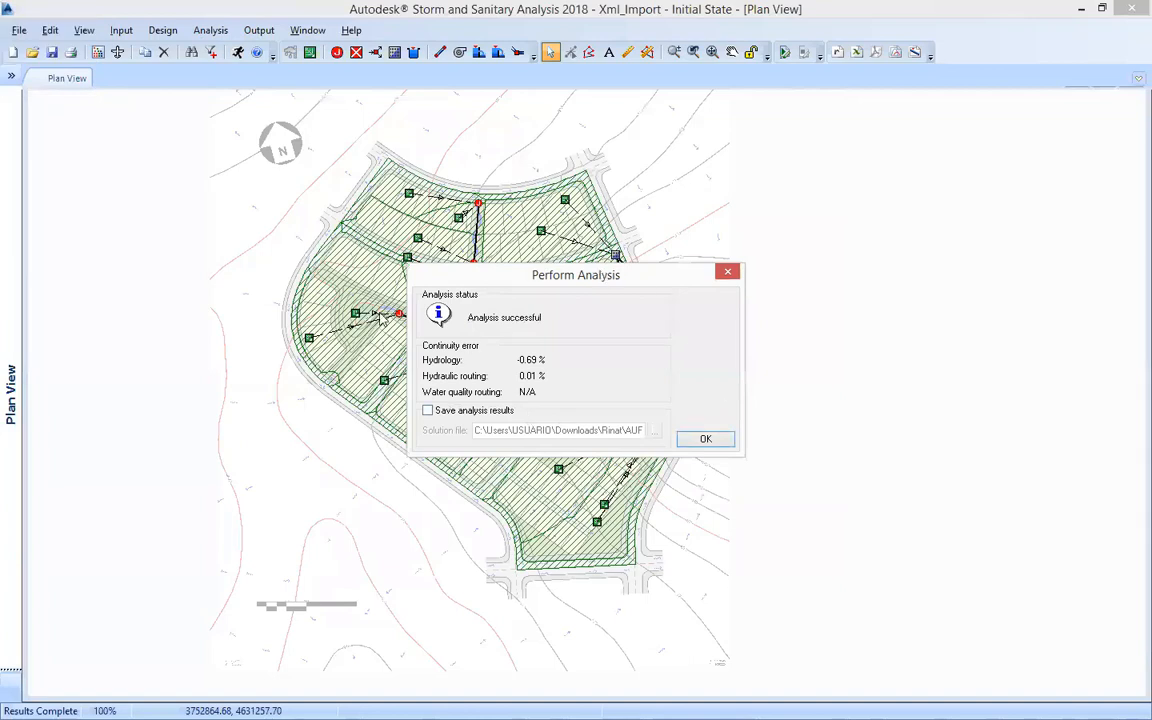
drag(617, 276, 381, 317)
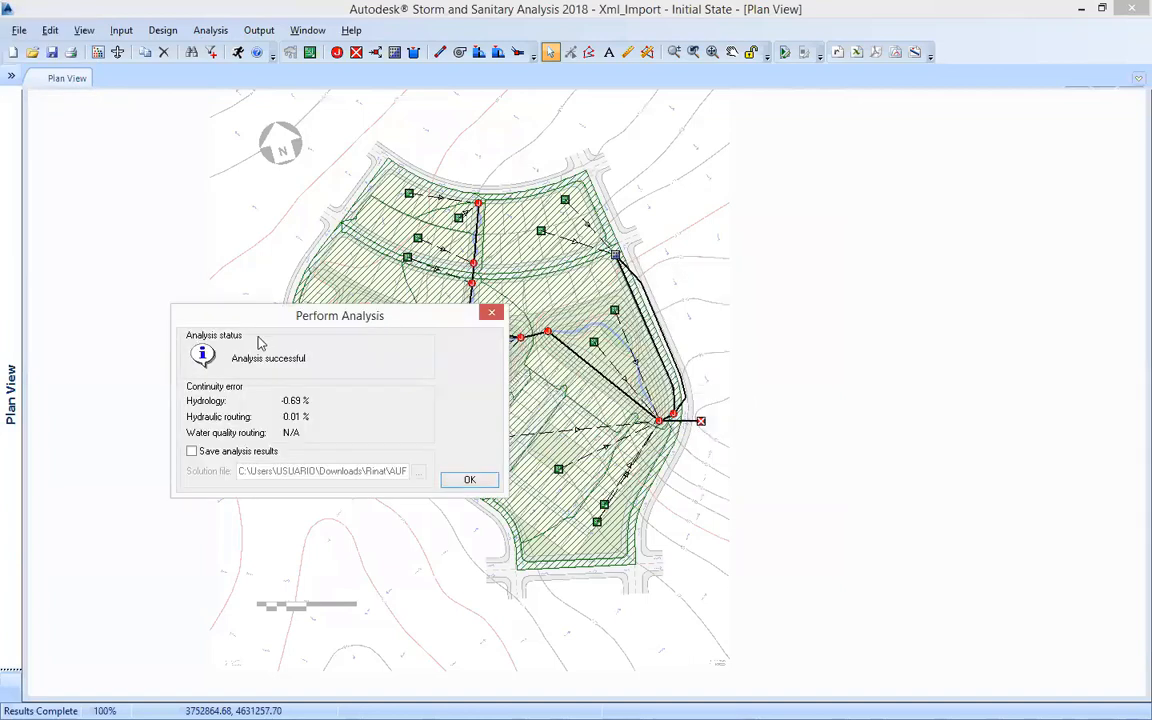
click(469, 480)
Step: Examine the peak flow, max/design flow ratio and max/total depth ratio of the first Red_Pluvial pipe, Pipe - (26)
drag(234, 286, 279, 288)
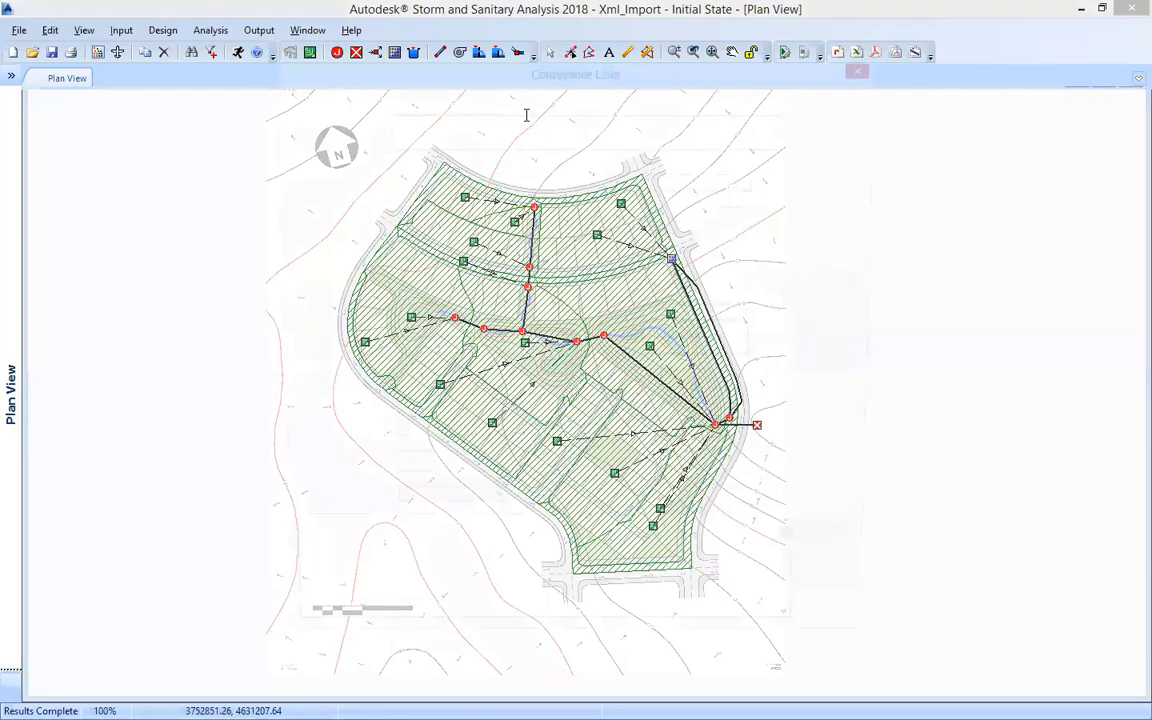
double_click(517, 167)
drag(526, 69, 382, 41)
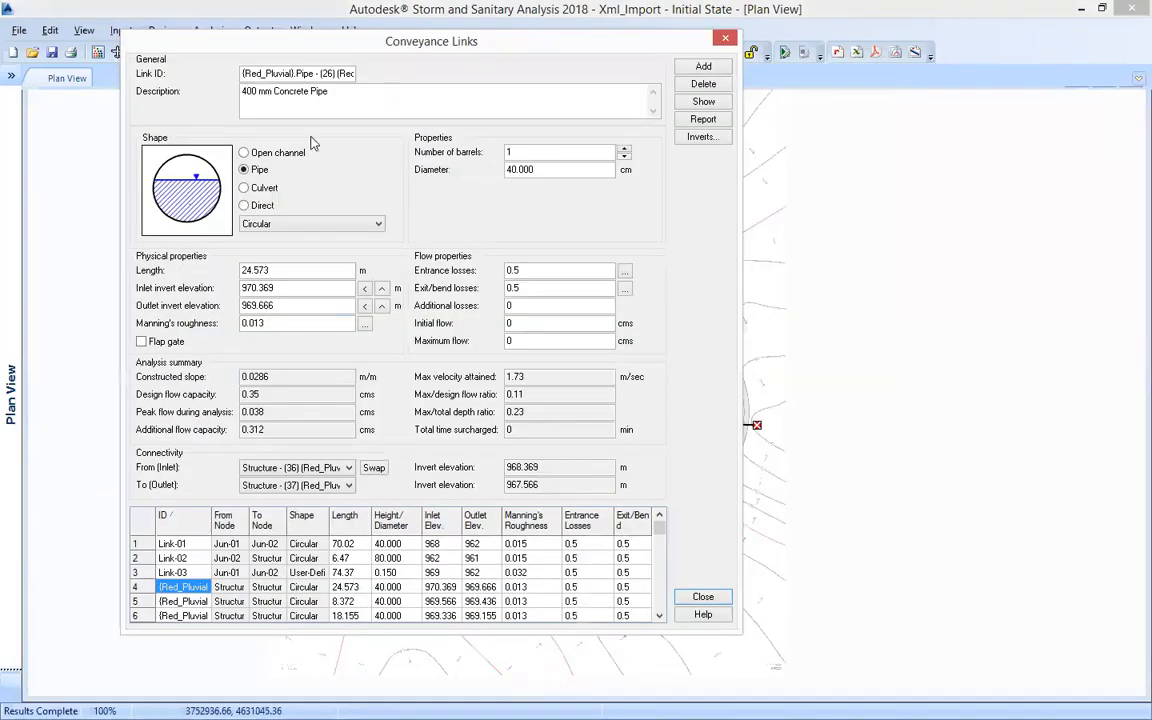
drag(215, 410, 160, 411)
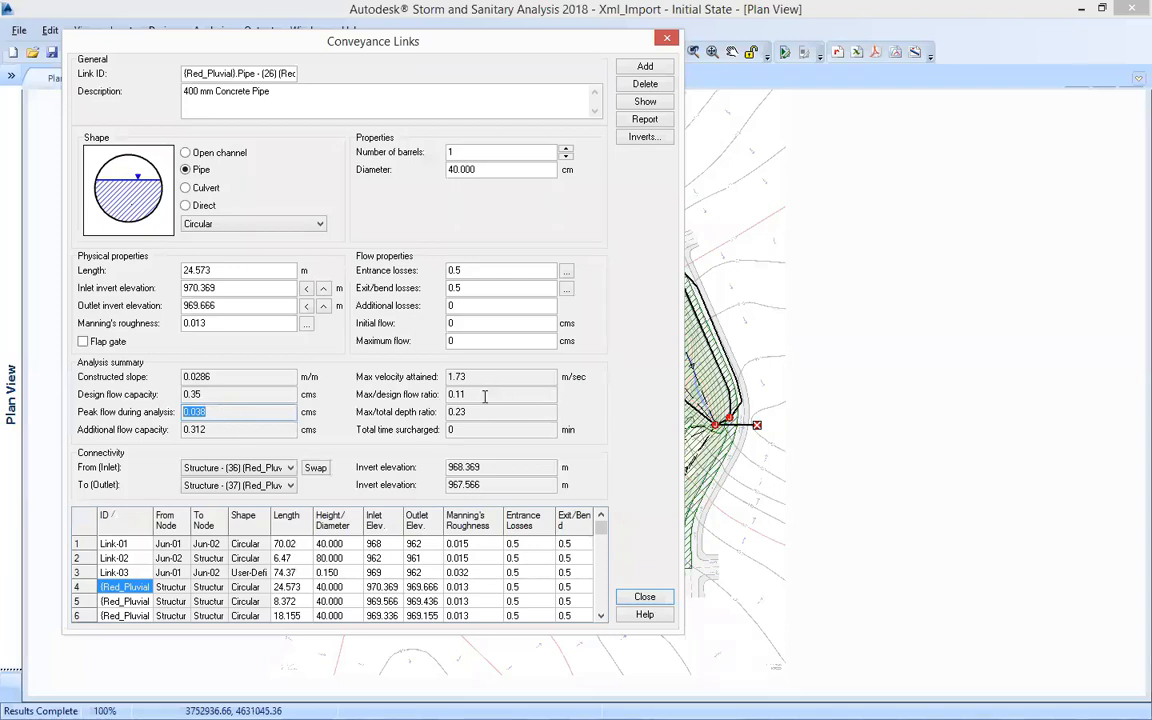
drag(484, 396, 448, 395)
double_click(455, 413)
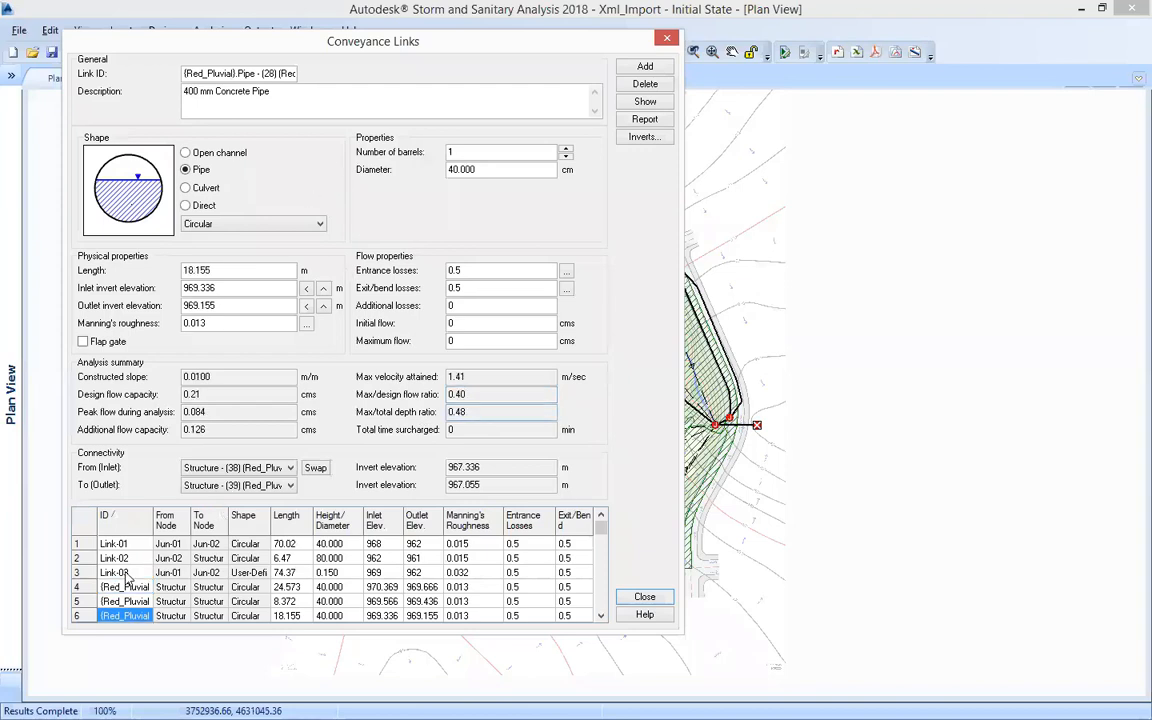
Step: Compare the analysis summaries of the neighbouring 40 cm Red_Pluvial pipes and close the conveyance link properties
key(Up)
key(Up)
key(Up)
click(130, 601)
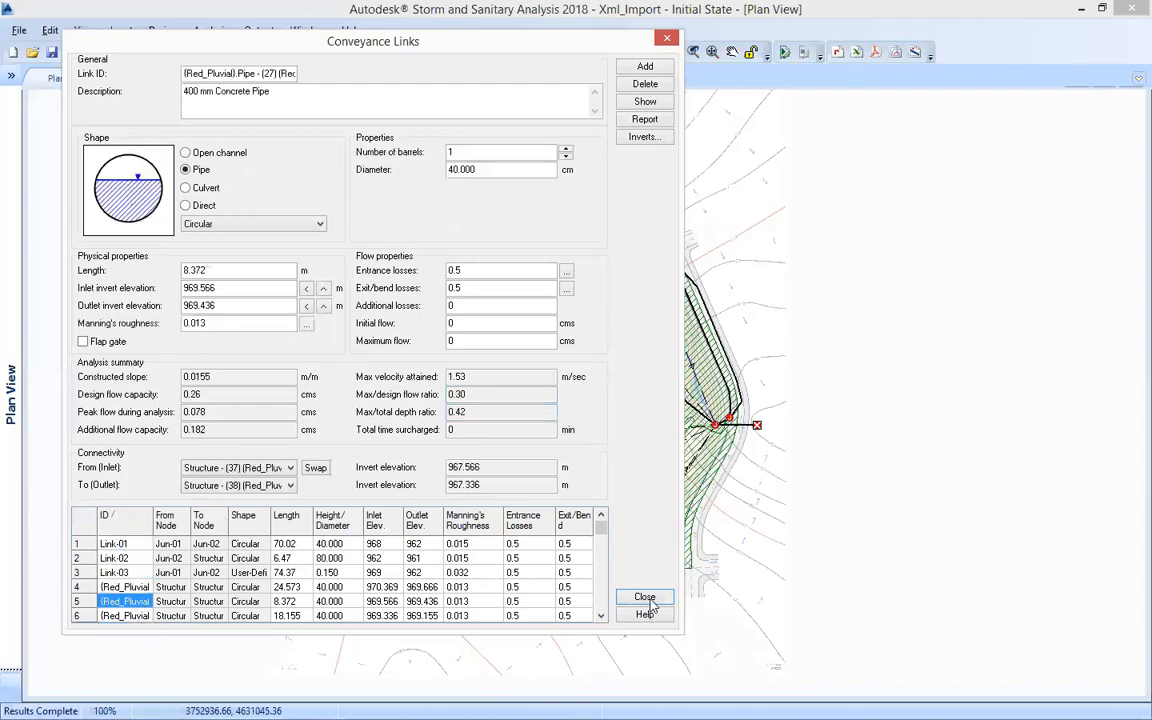
key(Escape)
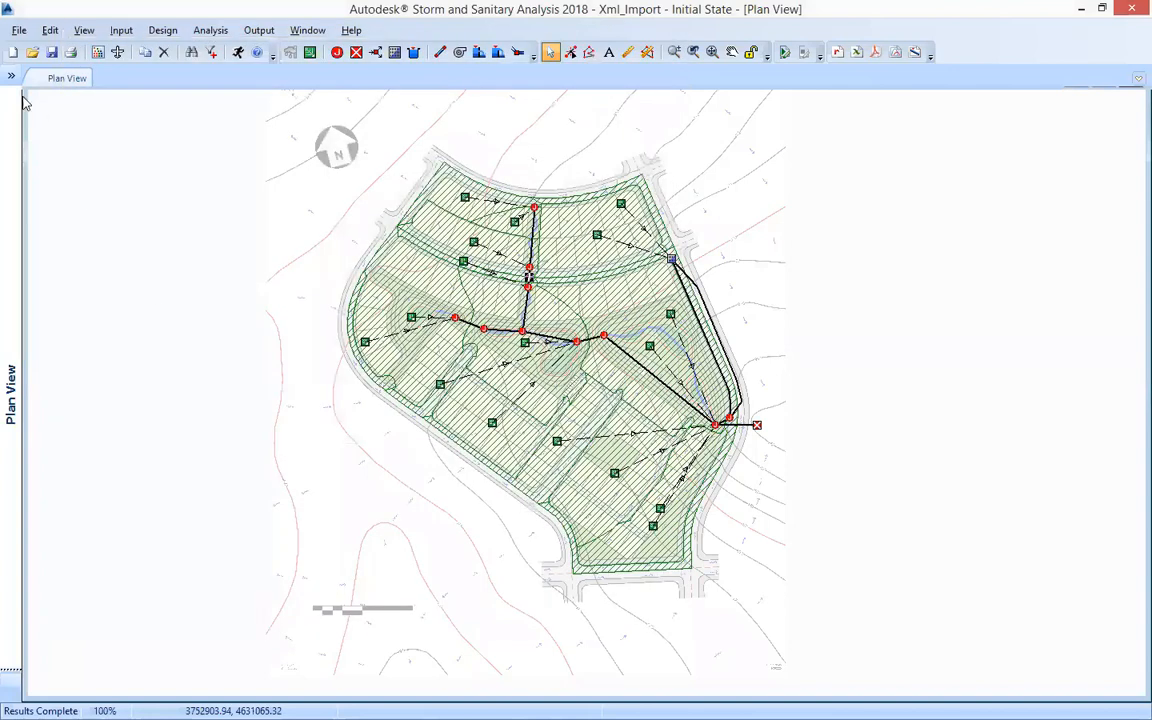
Step: Open a time series plot and look through the available subbasin and link result variables
scroll(155, 615, up, 1)
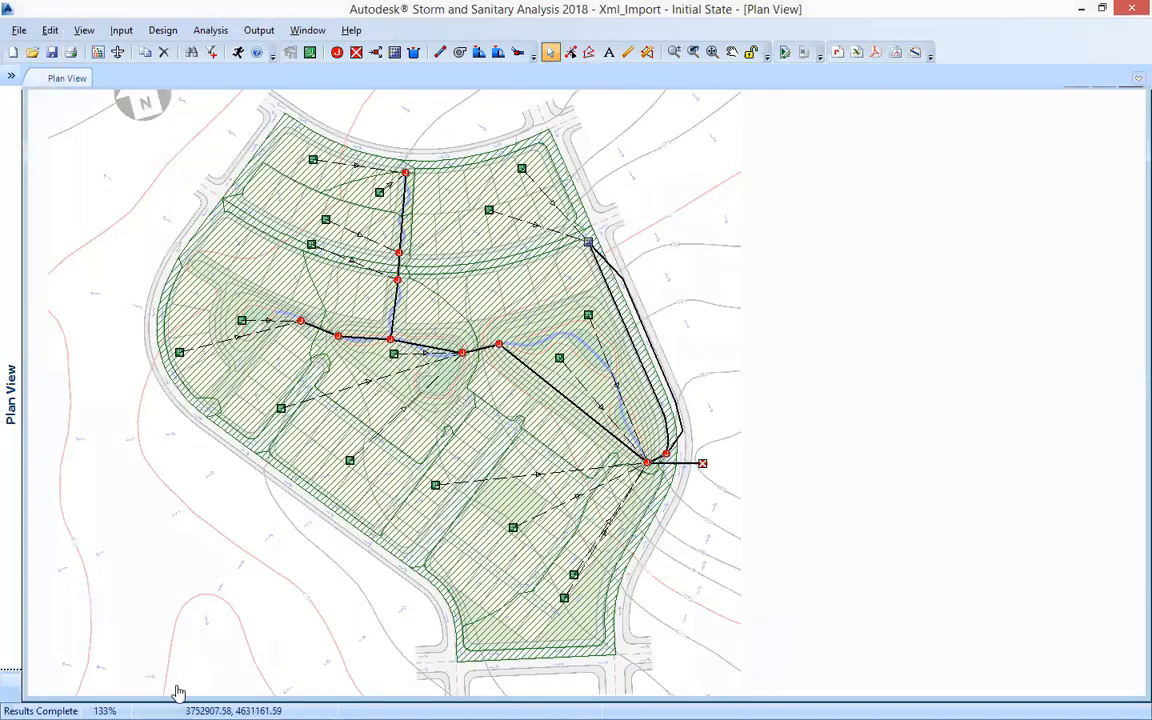
drag(167, 693, 113, 696)
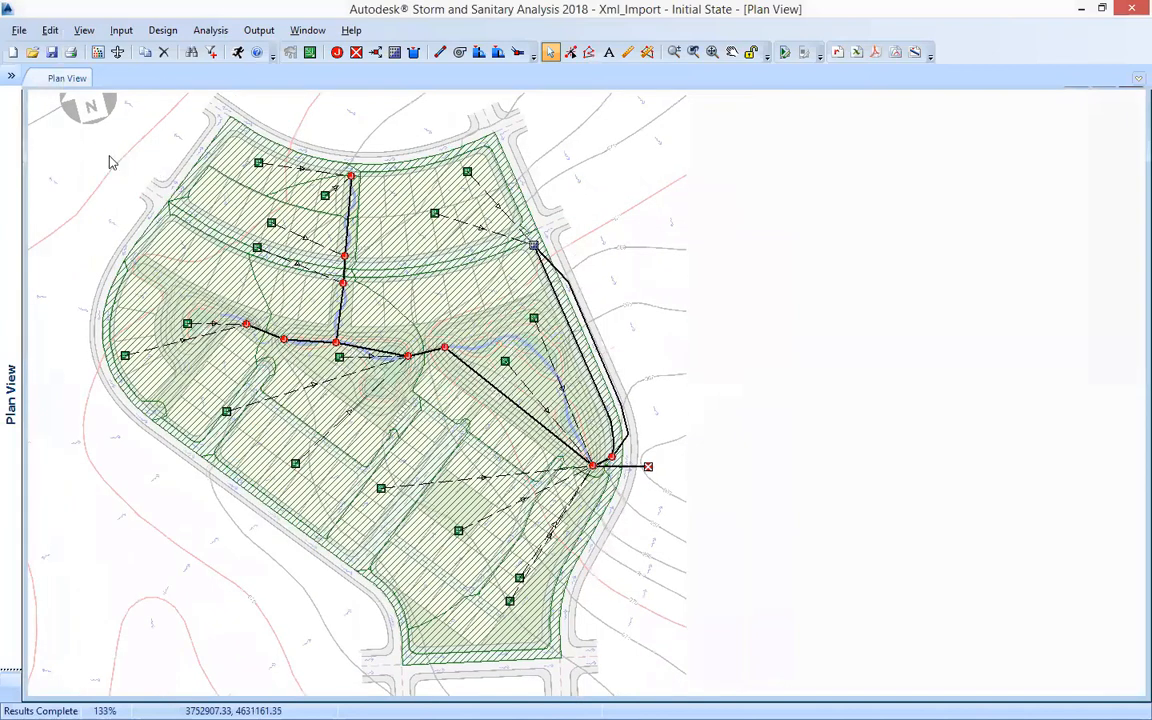
click(14, 140)
click(12, 107)
click(13, 209)
click(56, 248)
click(12, 209)
click(54, 109)
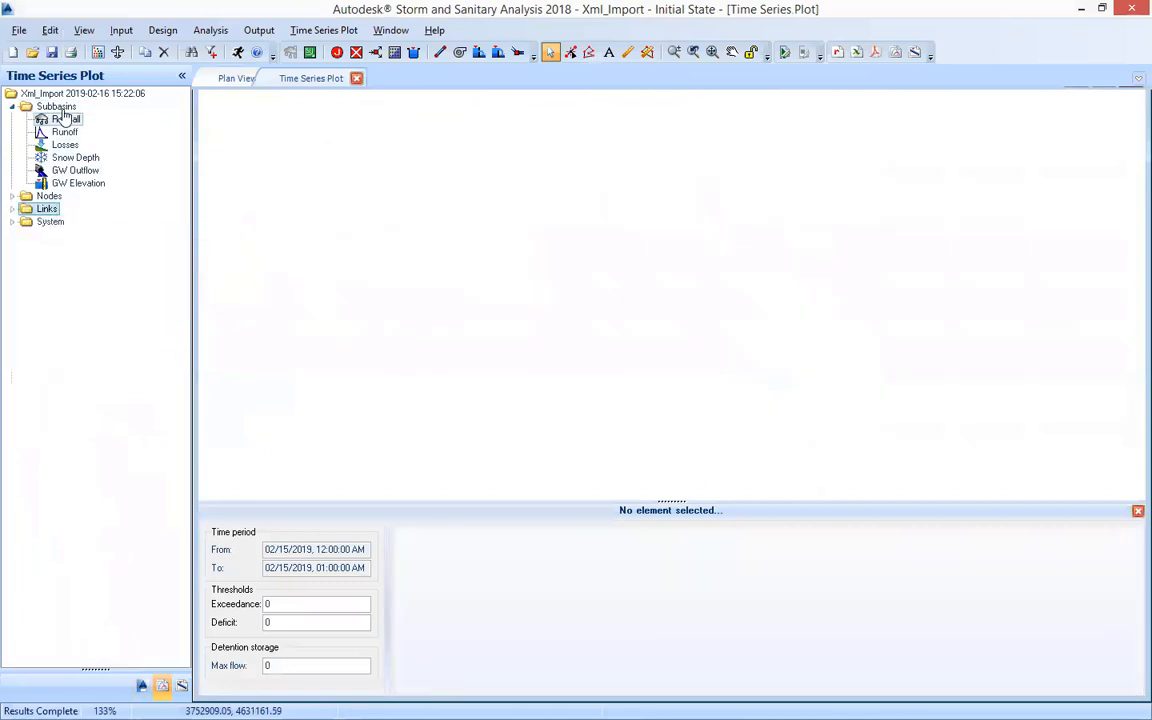
Step: Plot the runoff time series of all Open Space and Road subbasins
click(66, 132)
click(27, 132)
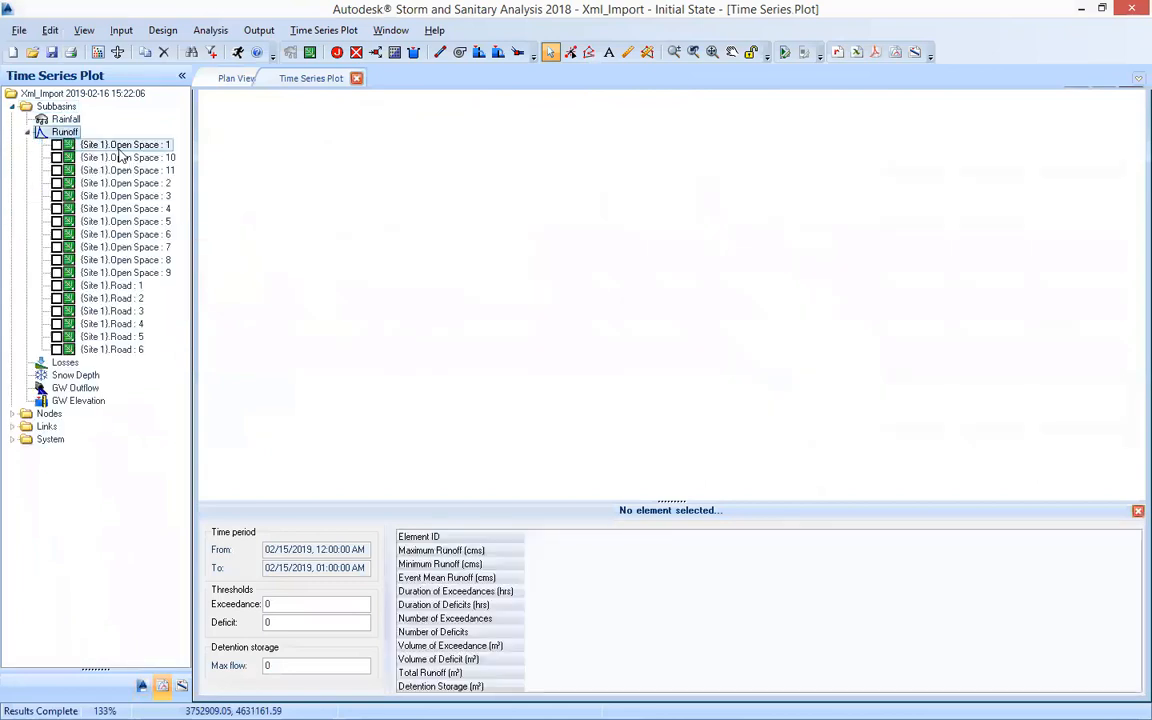
right_click(110, 145)
click(140, 227)
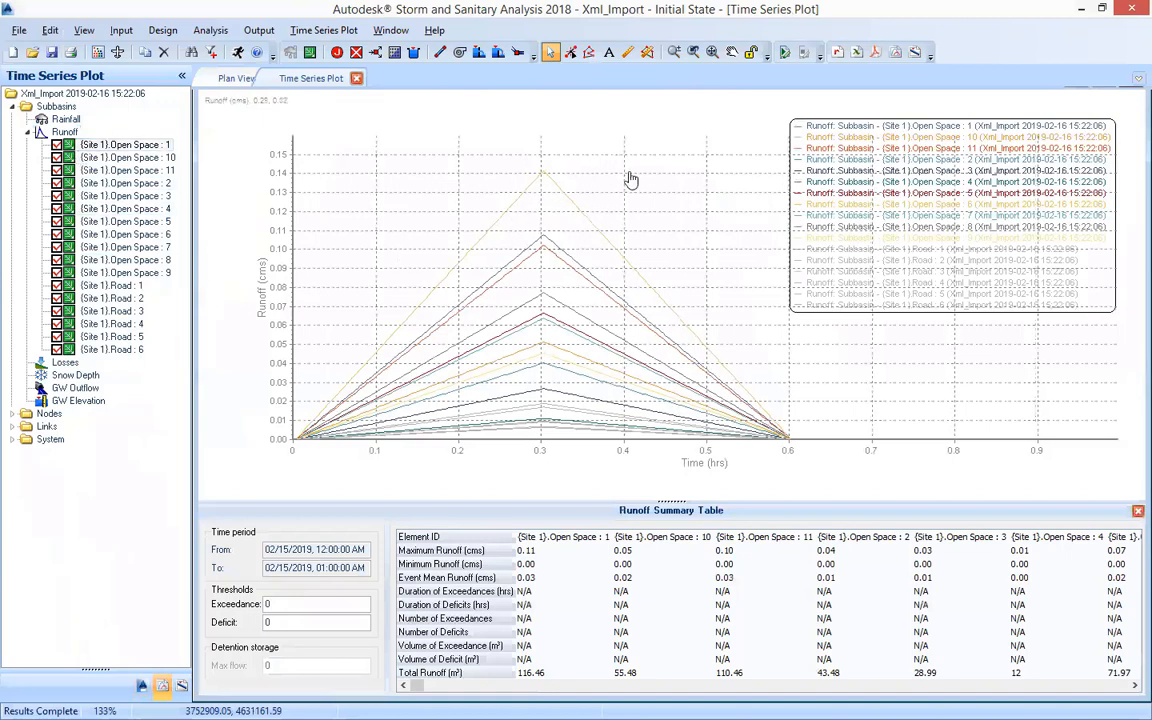
drag(633, 166, 717, 164)
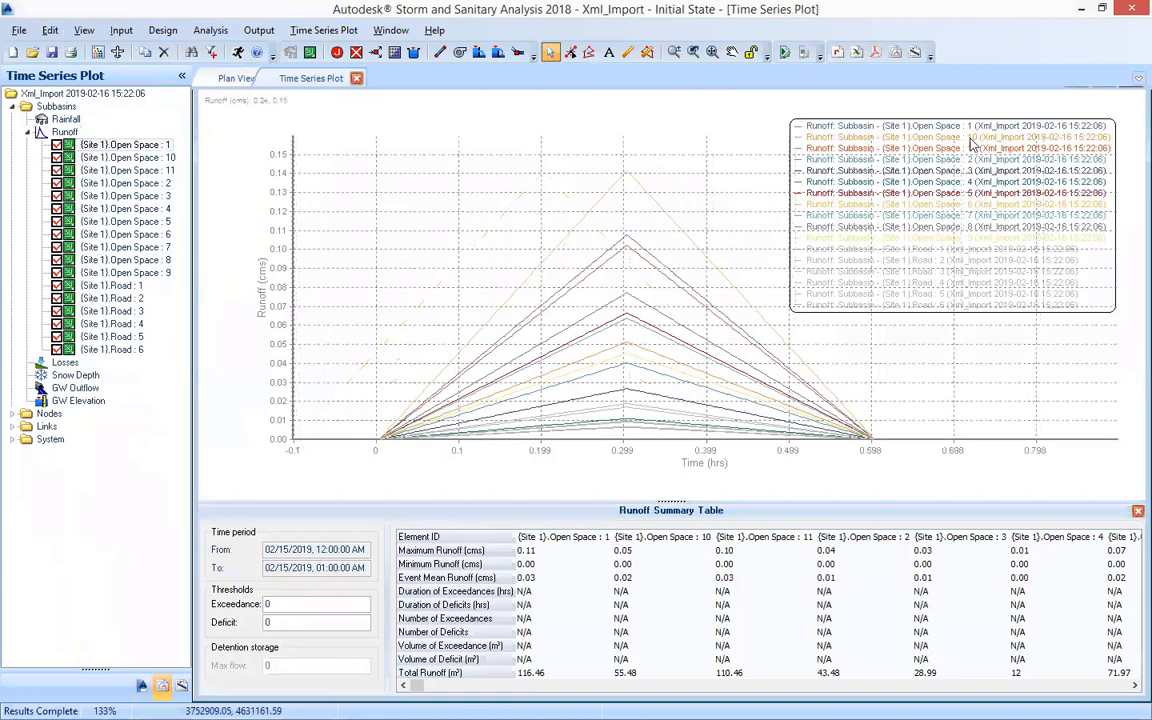
Step: Add the System outflow and System runoff curves to the time series plot
right_click(108, 143)
click(28, 133)
click(13, 221)
click(41, 375)
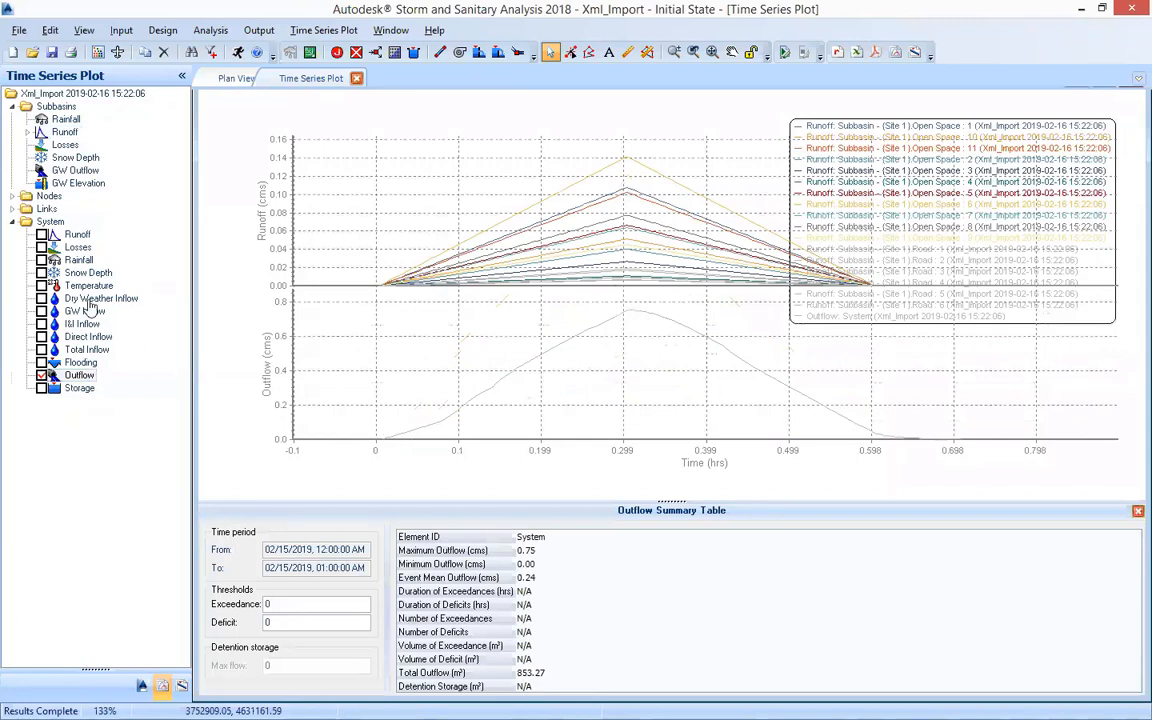
click(41, 236)
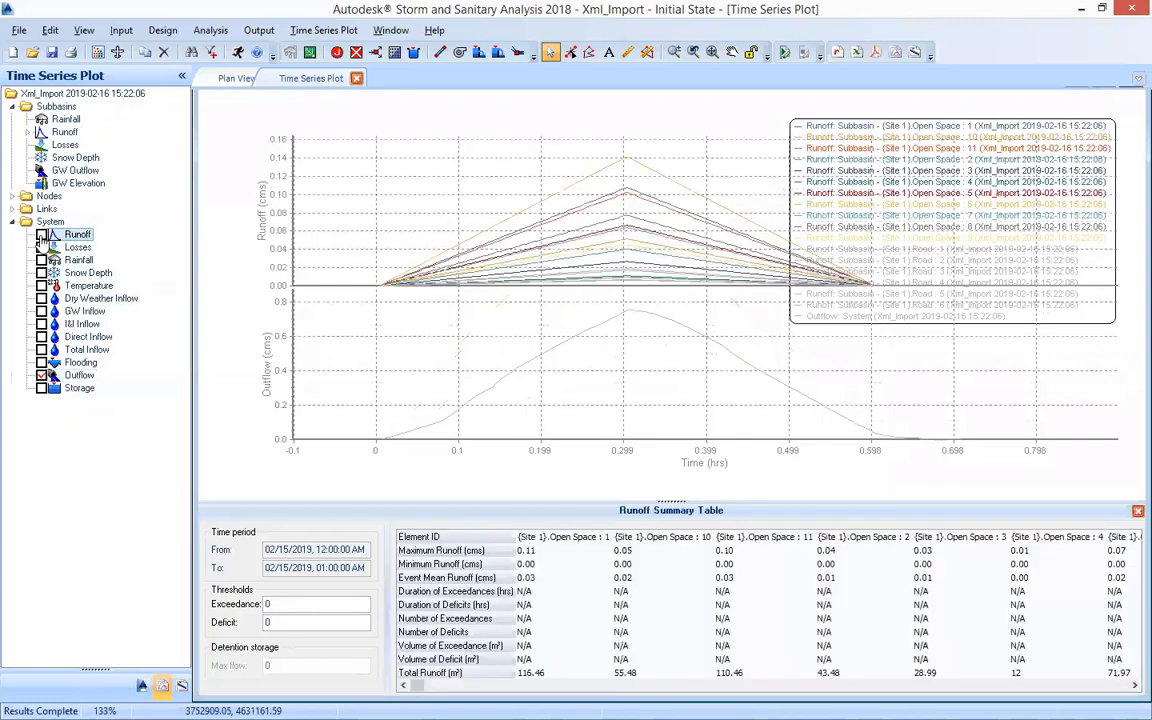
Step: Add the total inflow curves of all nodes to the time series plot
click(13, 209)
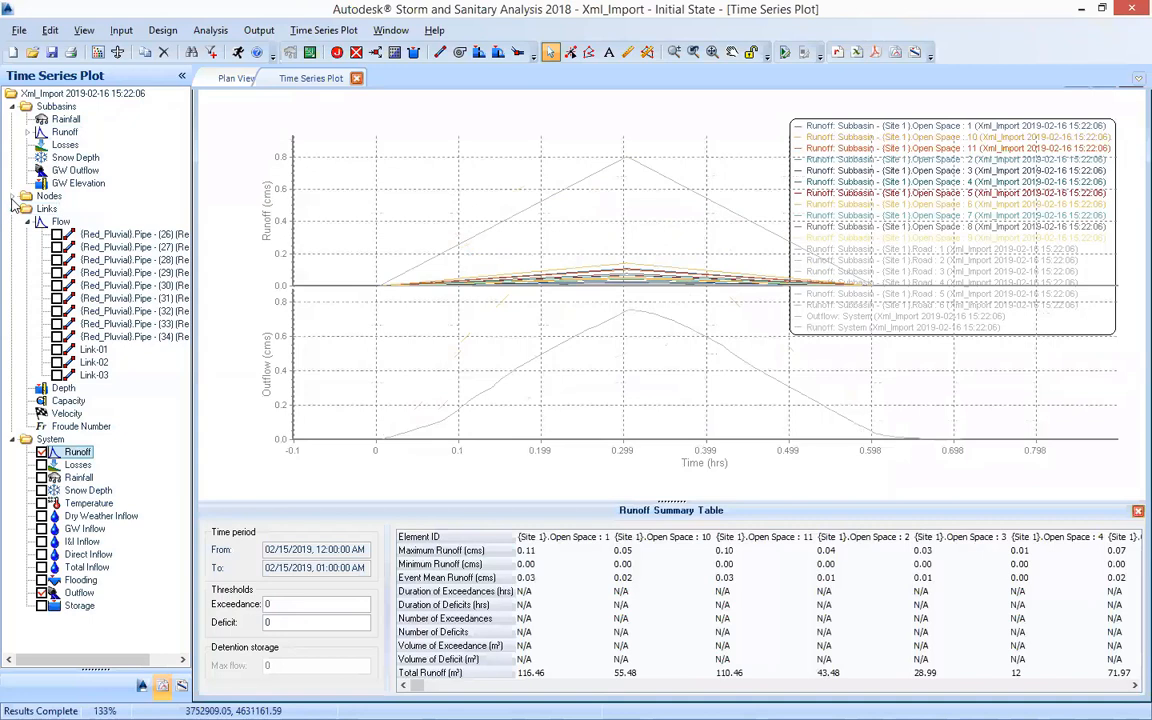
click(12, 208)
click(12, 196)
double_click(36, 209)
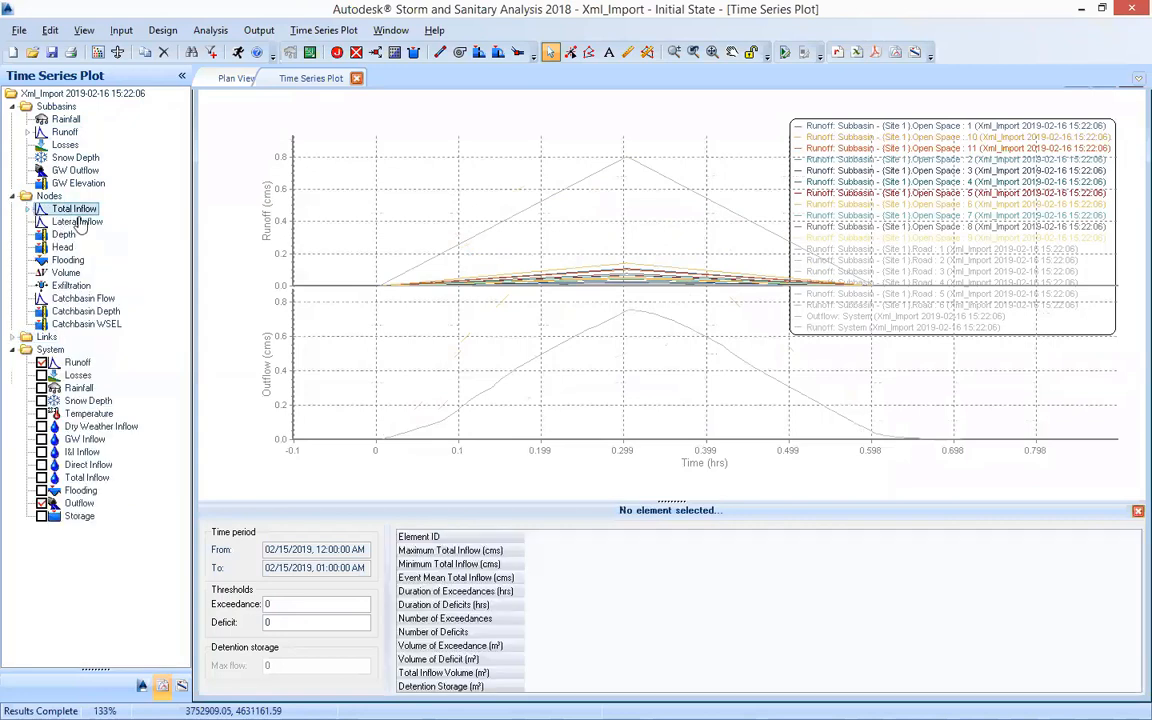
right_click(82, 210)
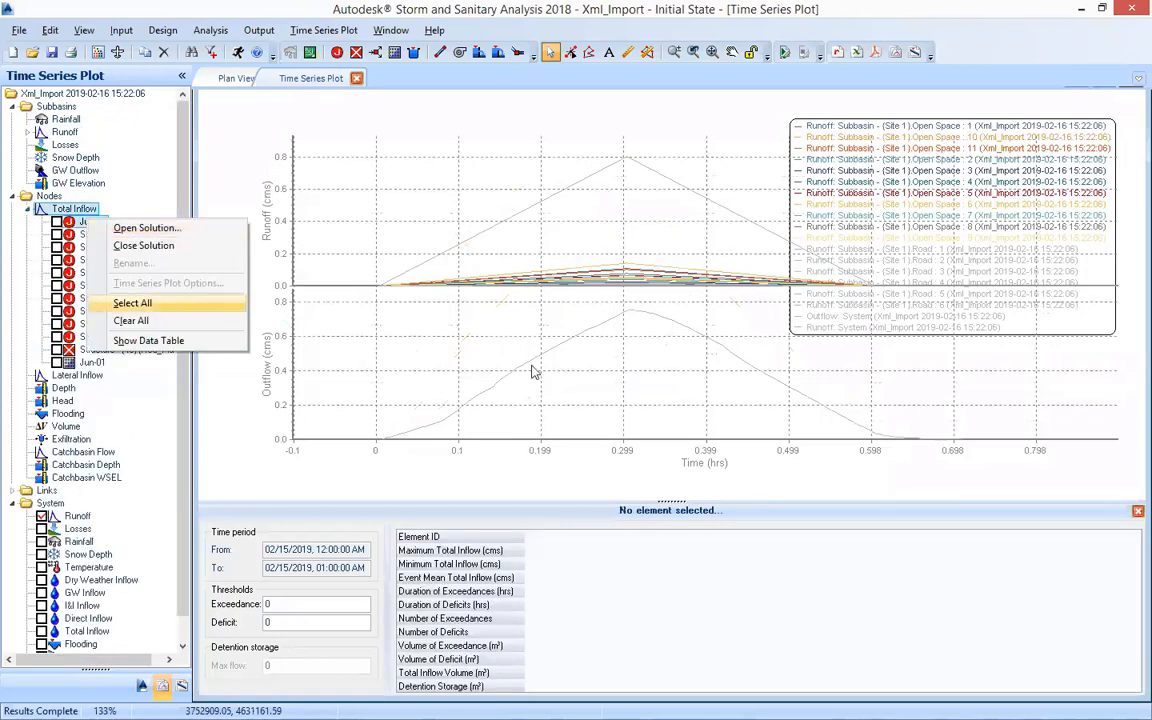
click(130, 301)
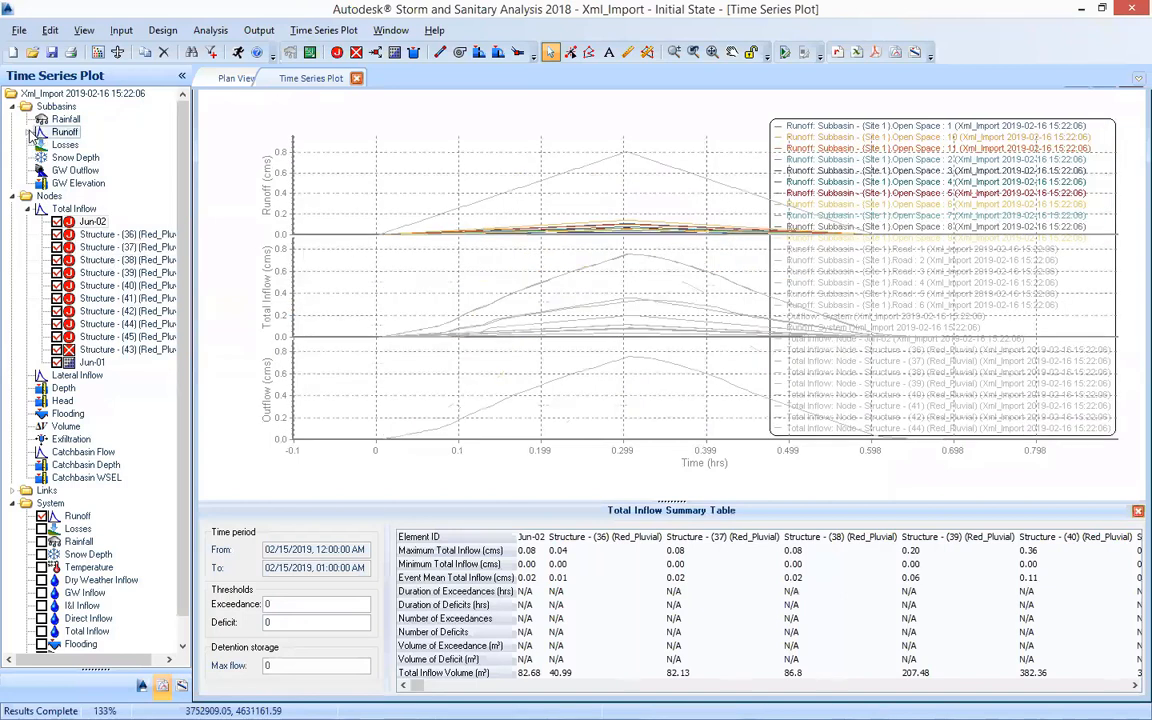
Step: Clear all subbasin runoff curves from the time series plot
double_click(64, 132)
right_click(119, 141)
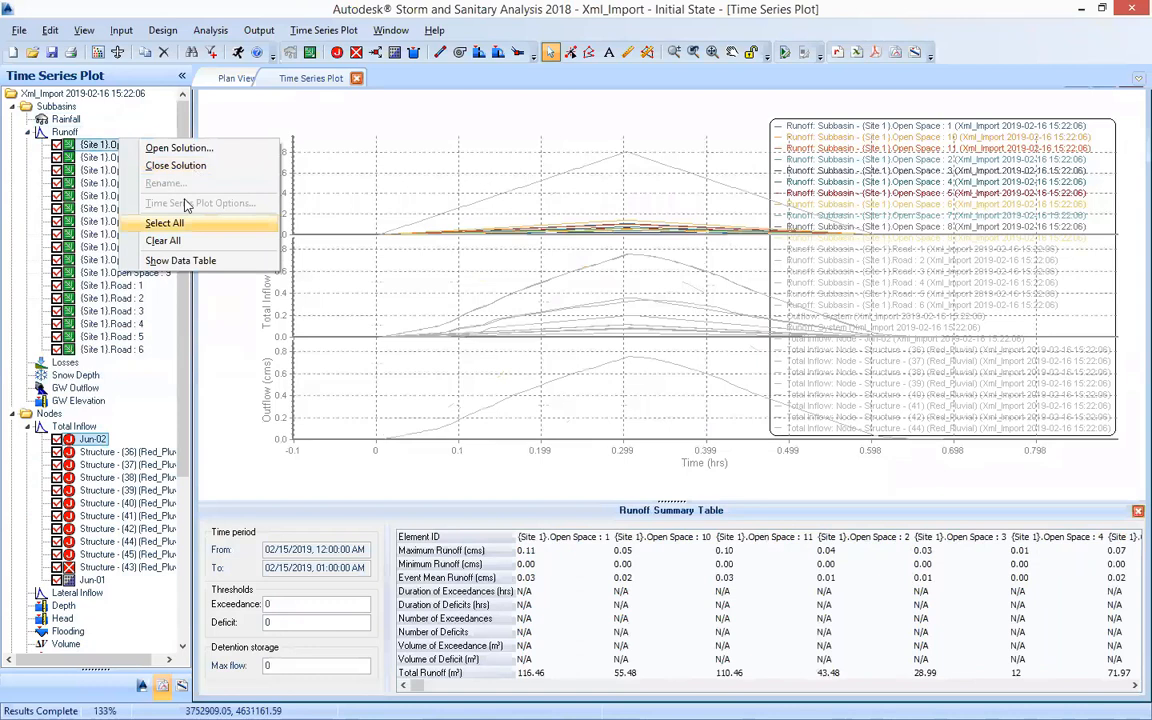
click(173, 242)
click(29, 133)
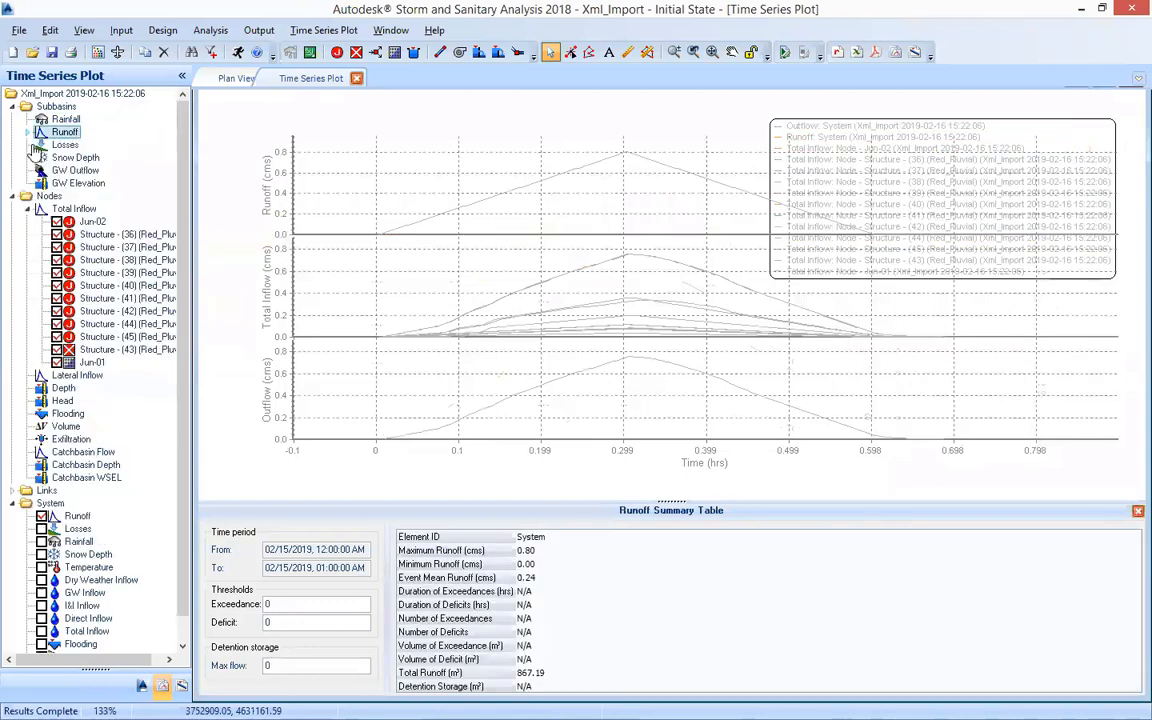
Step: Clear all node total inflow curves from the time series plot
right_click(90, 208)
click(90, 208)
right_click(92, 209)
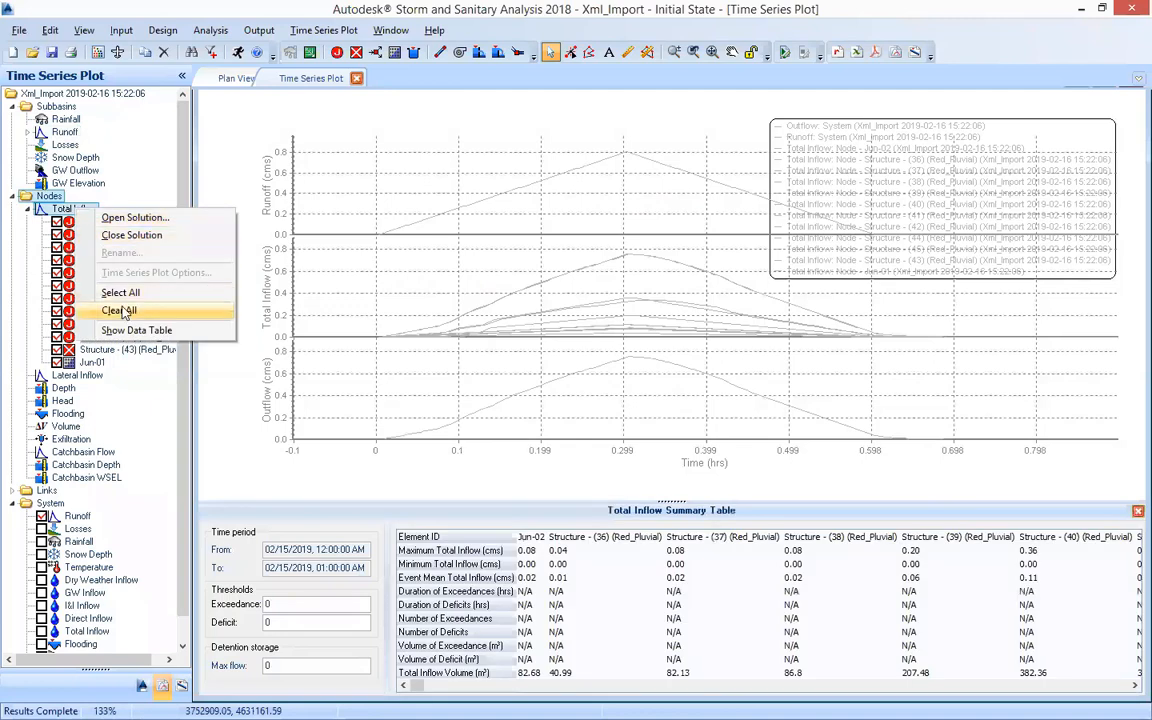
click(127, 312)
click(27, 208)
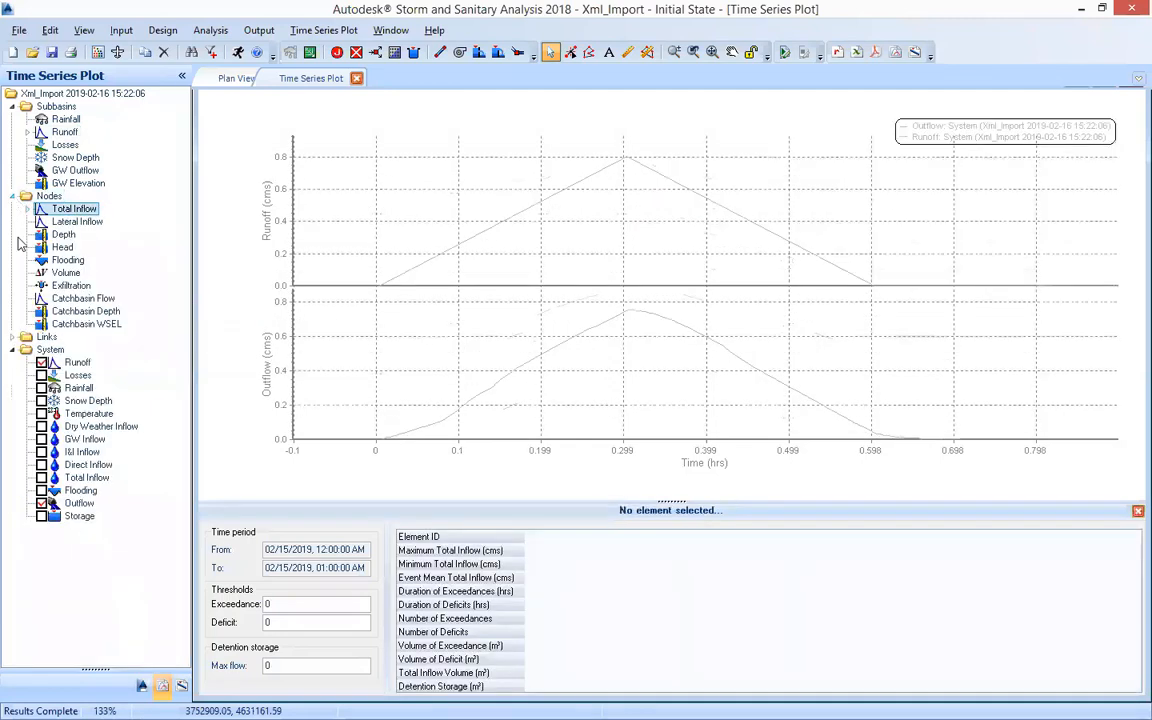
Step: Check the pipe network in the plan view and plot the flow of Pipe - (29) from the Red_Pluvial network
click(13, 350)
click(13, 337)
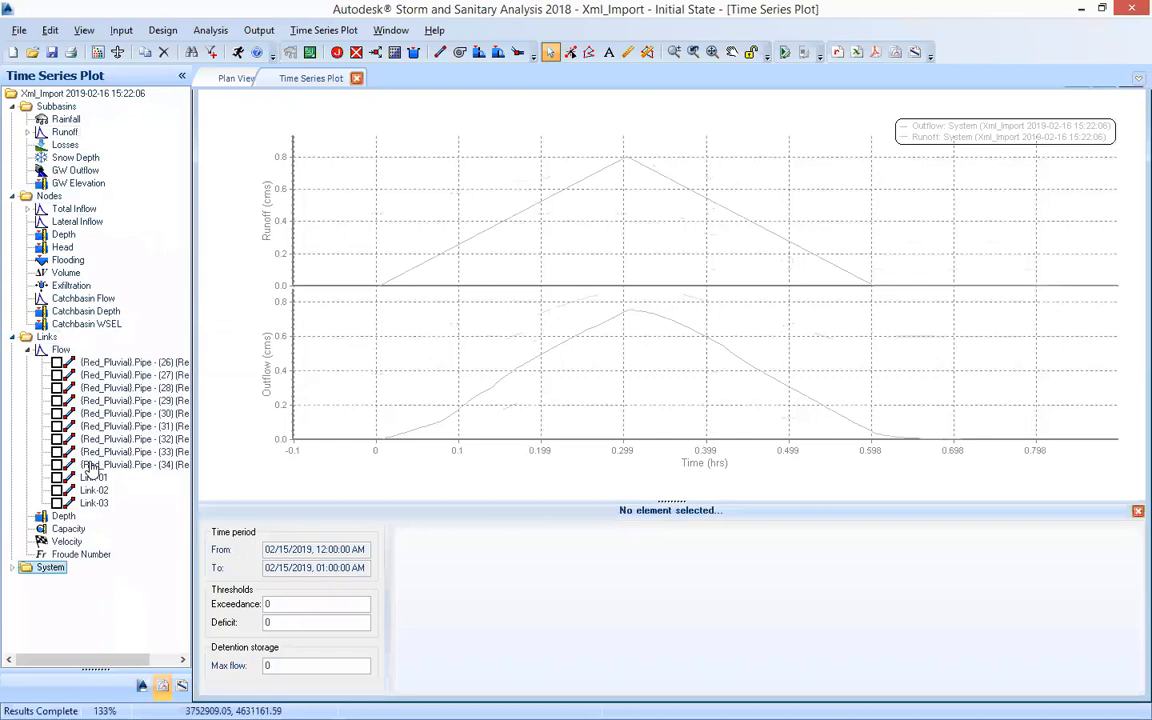
drag(89, 660, 123, 660)
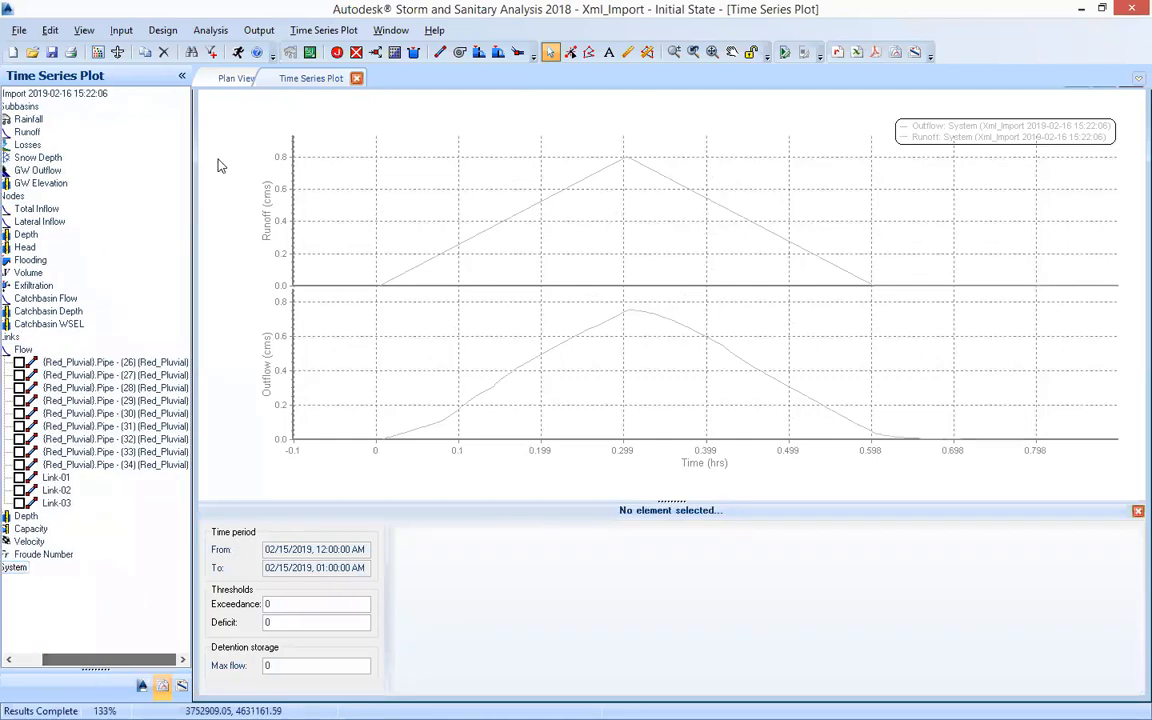
click(237, 78)
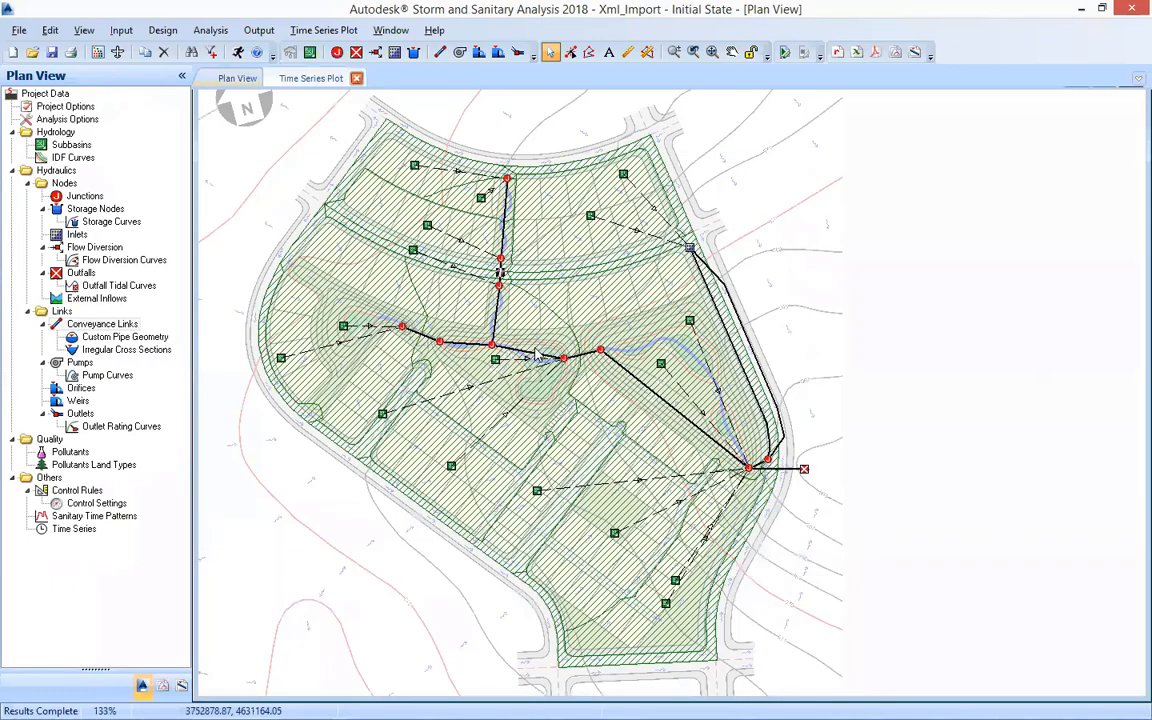
scroll(528, 342, up, 2)
click(311, 78)
drag(108, 660, 30, 600)
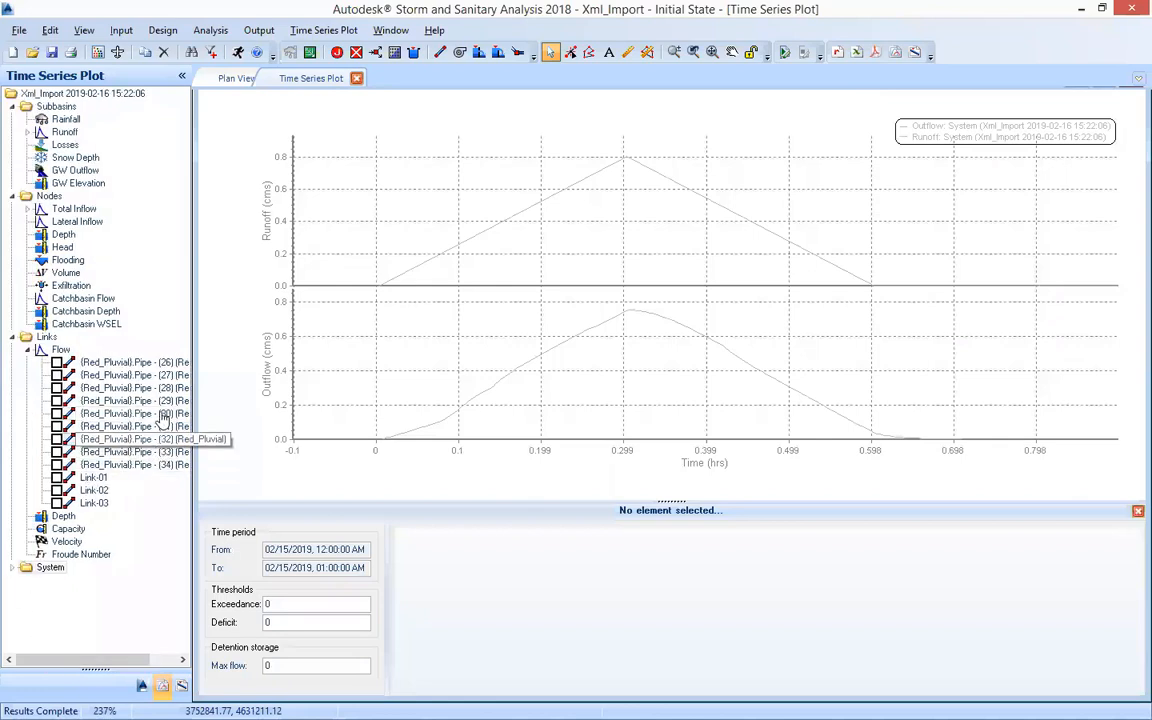
click(98, 402)
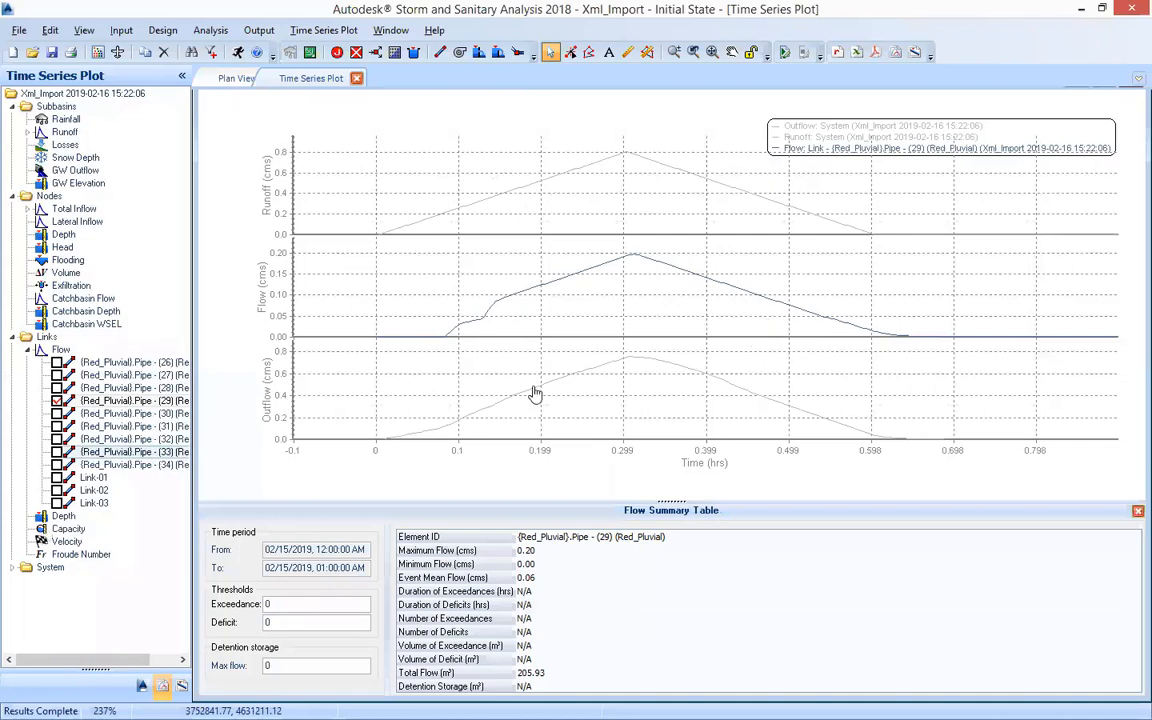
Step: Remove the System runoff and outflow curves from the time series plot
right_click(40, 541)
click(5, 570)
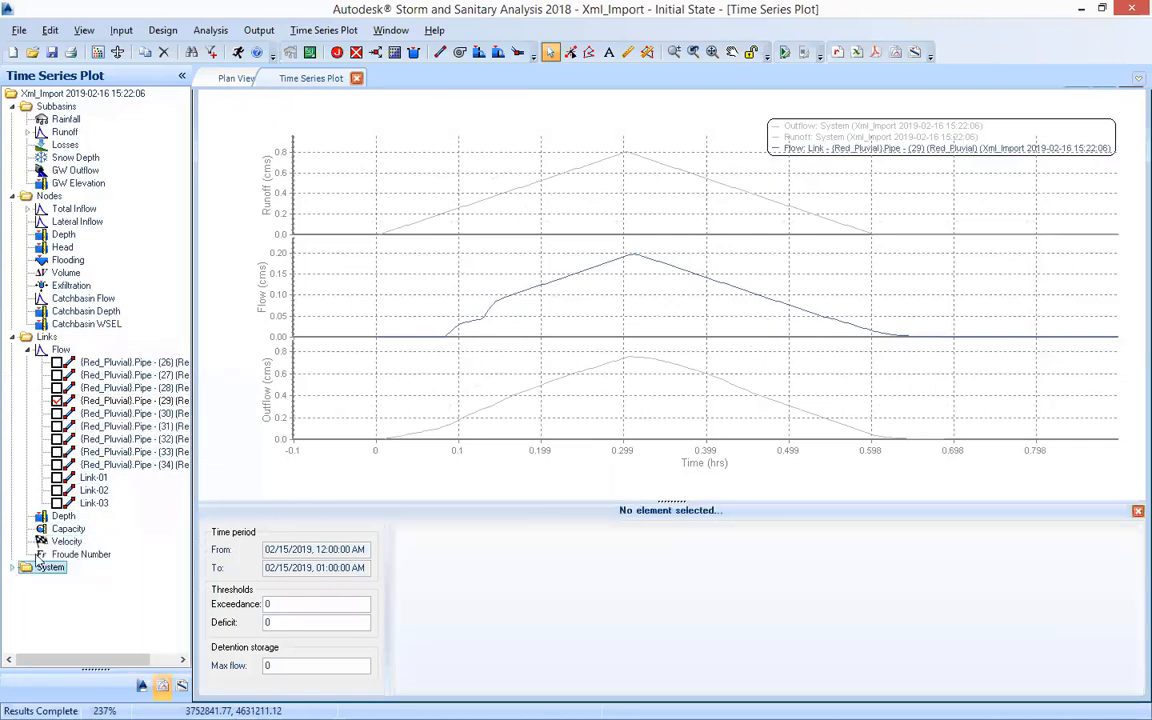
click(13, 568)
click(40, 632)
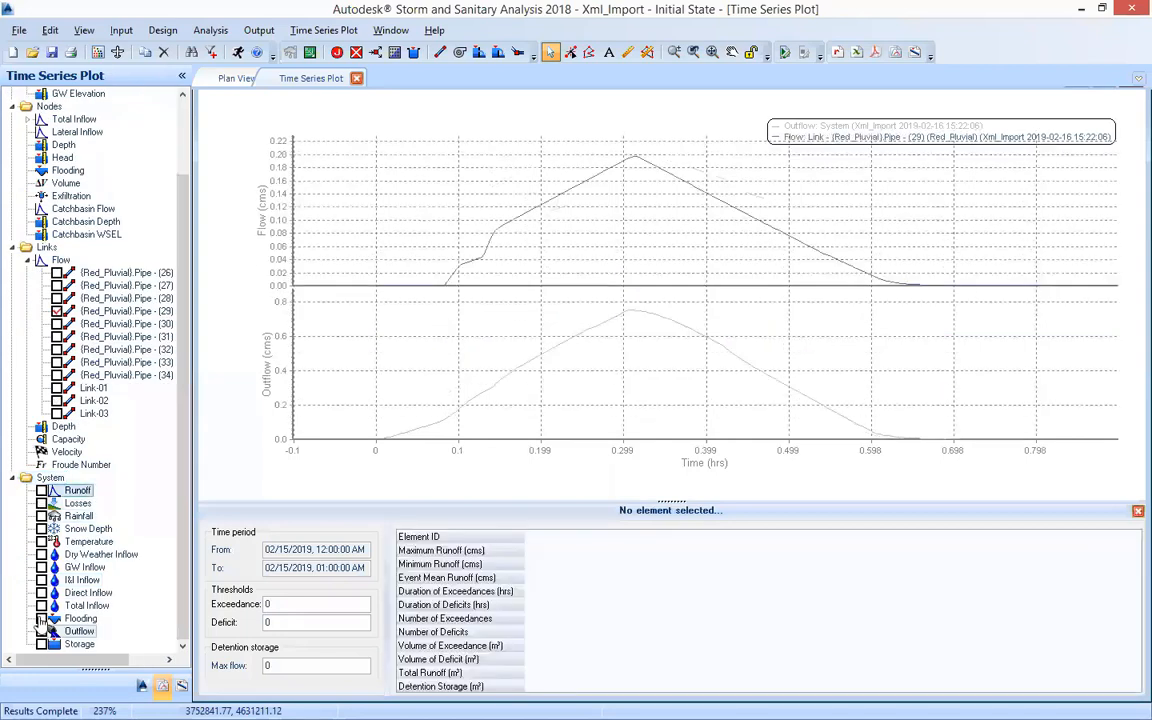
click(12, 478)
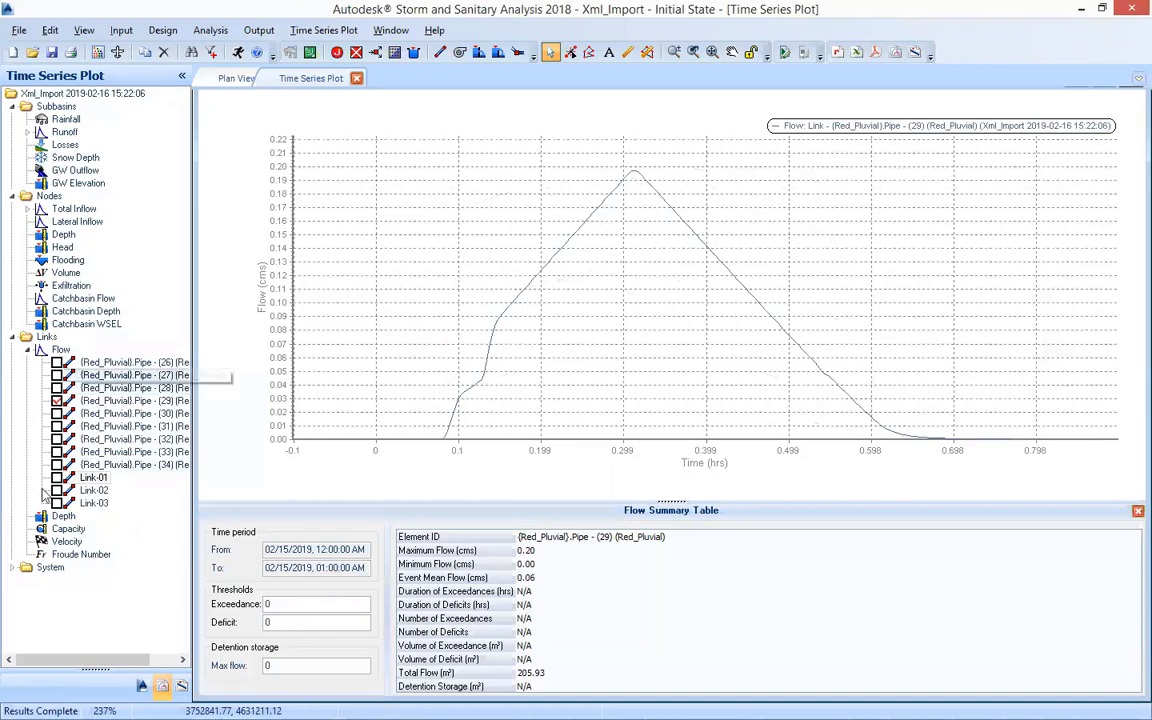
Step: Add the depth curve of Pipe - (29) to the time series plot
click(28, 517)
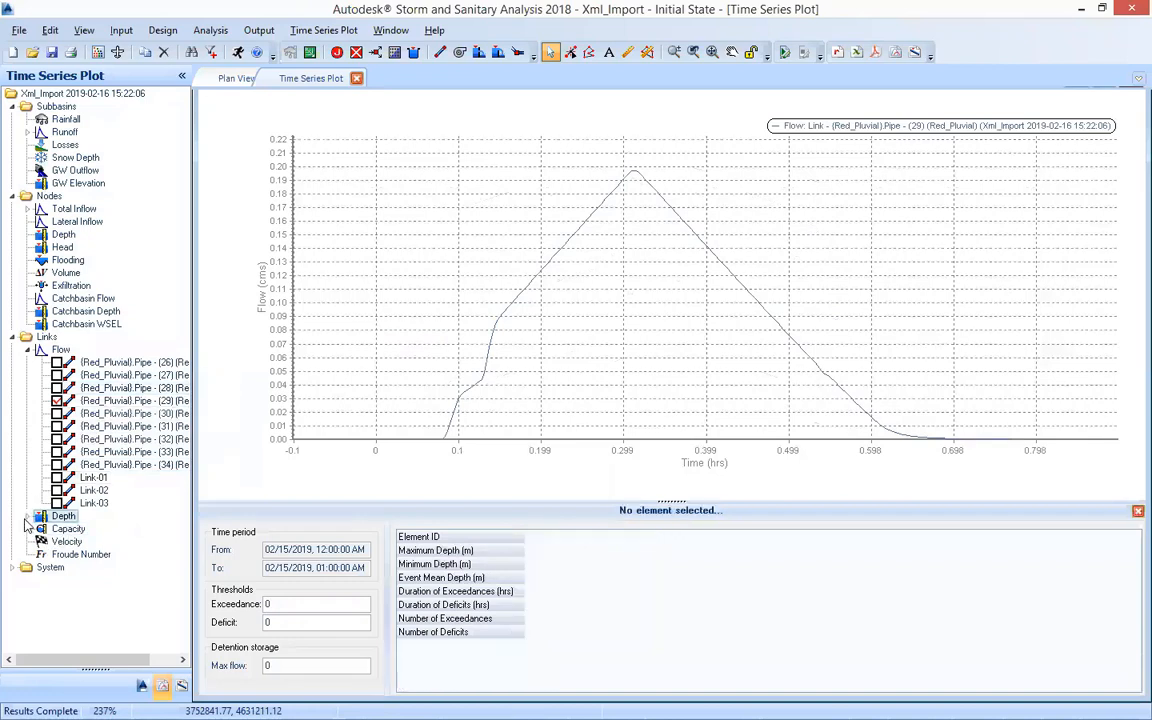
click(28, 517)
click(57, 541)
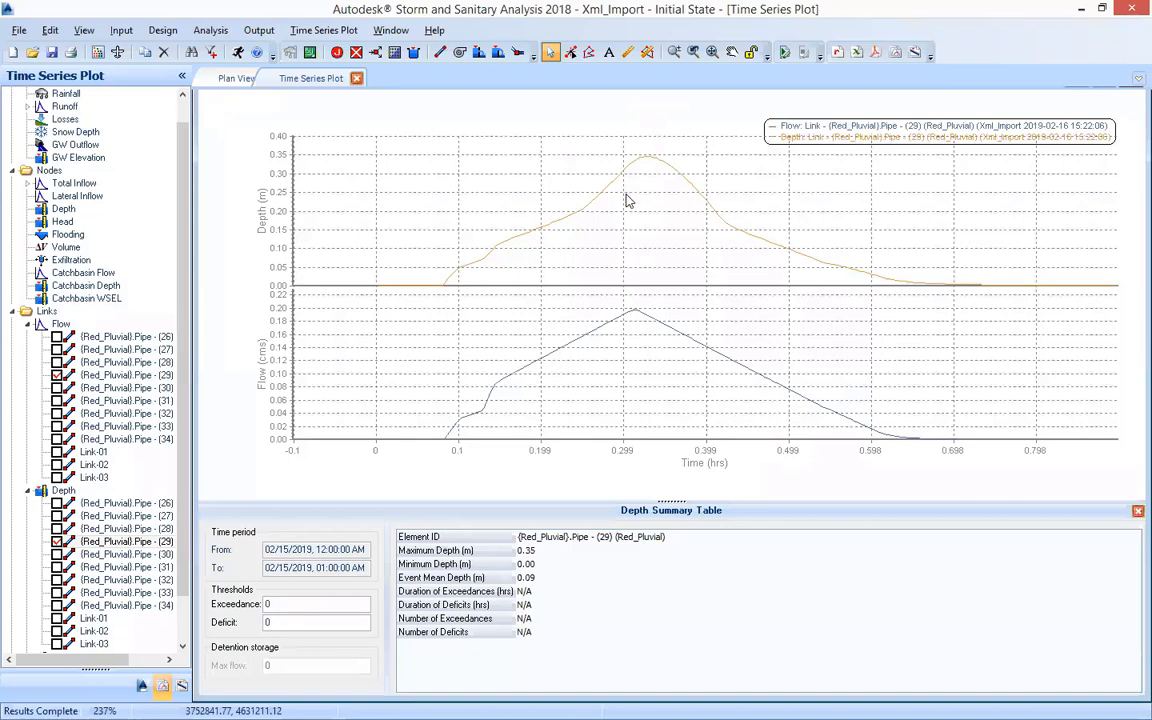
Step: Add the capacity curve of Pipe - (29) to the time series plot
drag(183, 366, 183, 411)
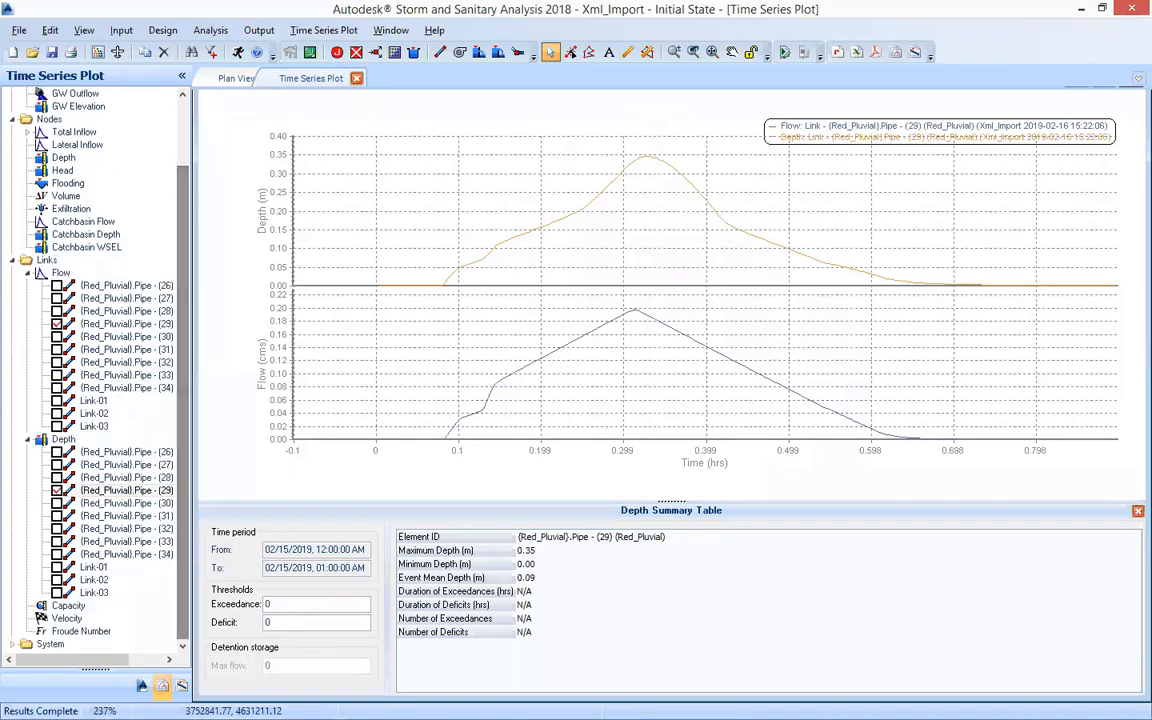
click(29, 606)
double_click(84, 604)
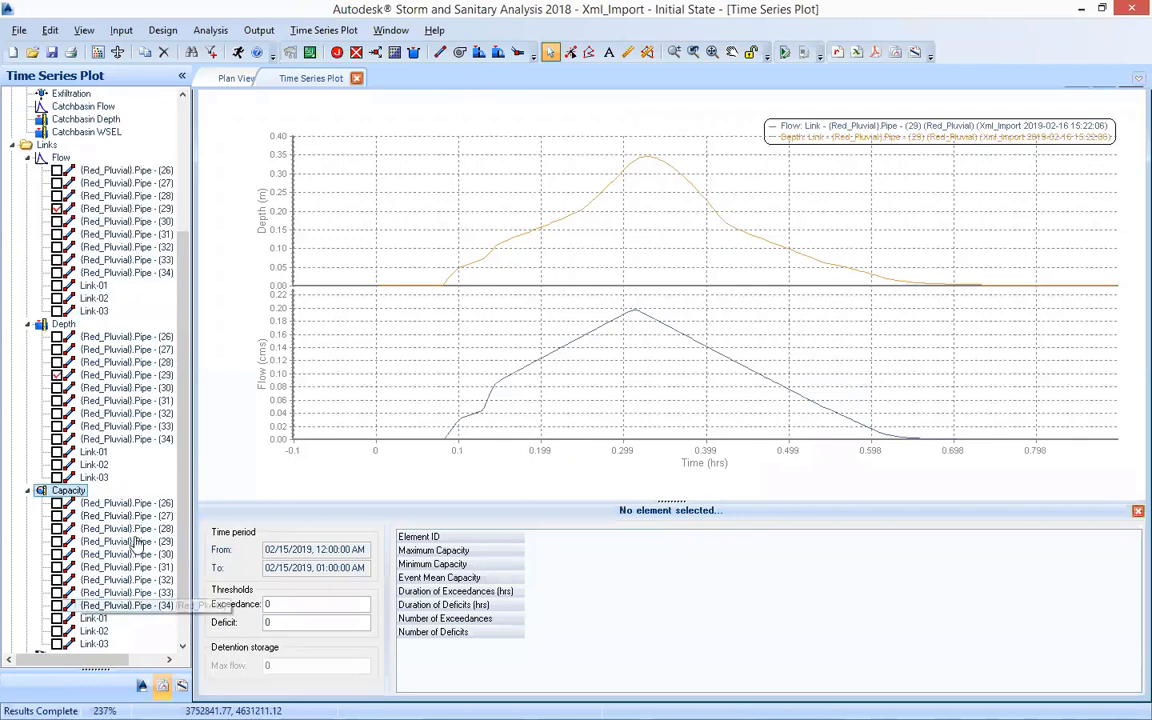
click(57, 541)
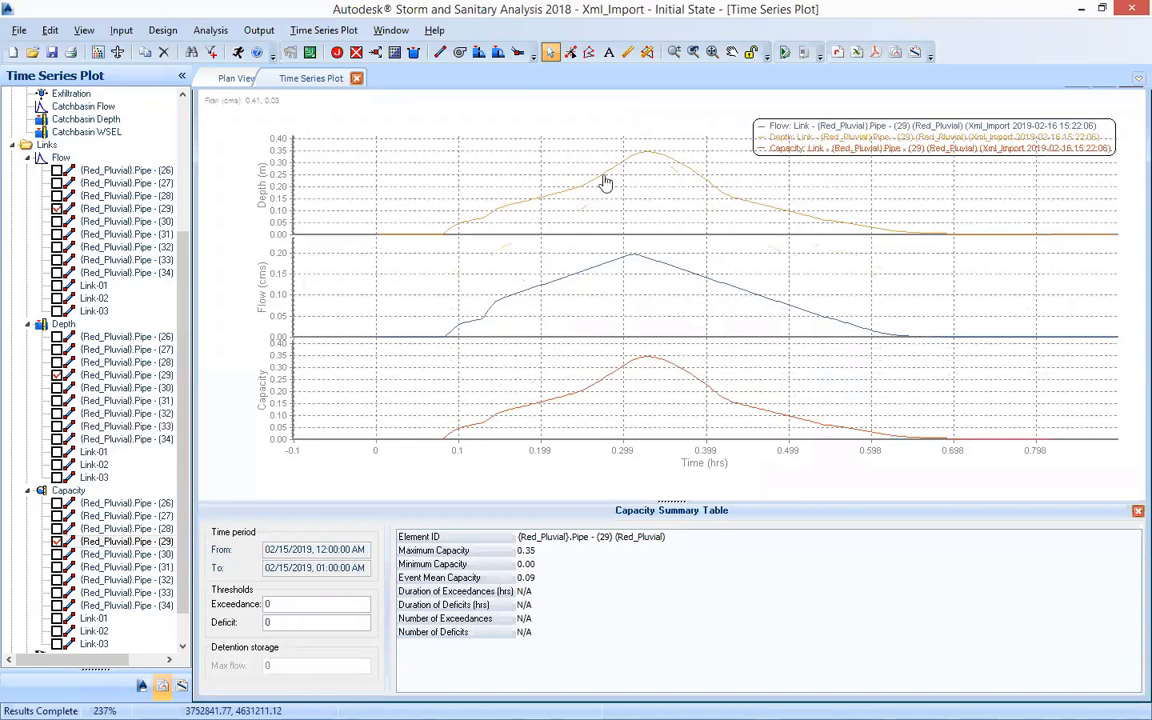
Step: Close the time series plot and show a profile plot from Structure - (45) to the outfall Structure - (43)
click(356, 78)
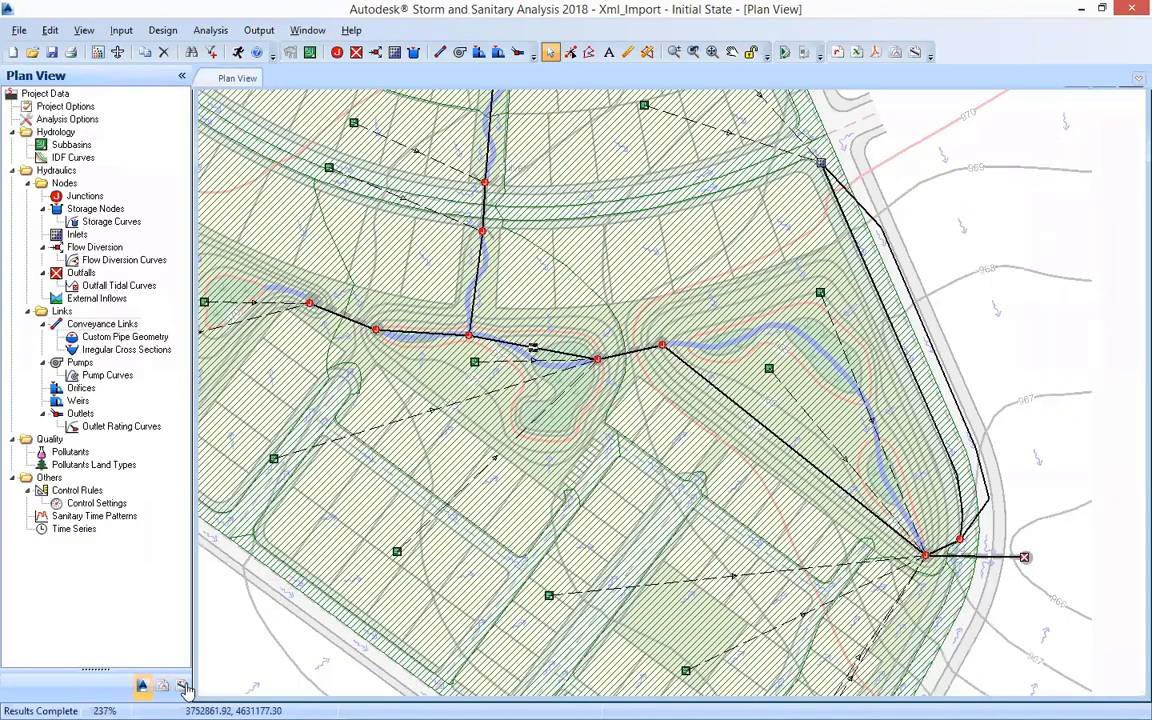
scroll(925, 122, down, 2)
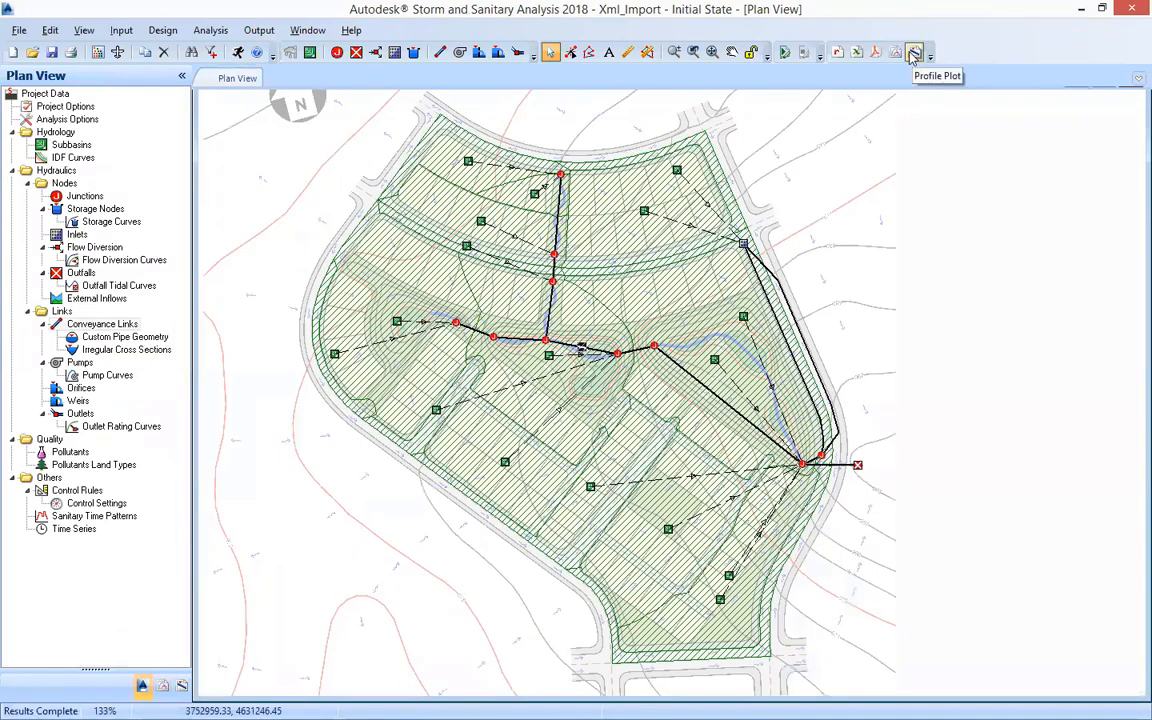
click(914, 54)
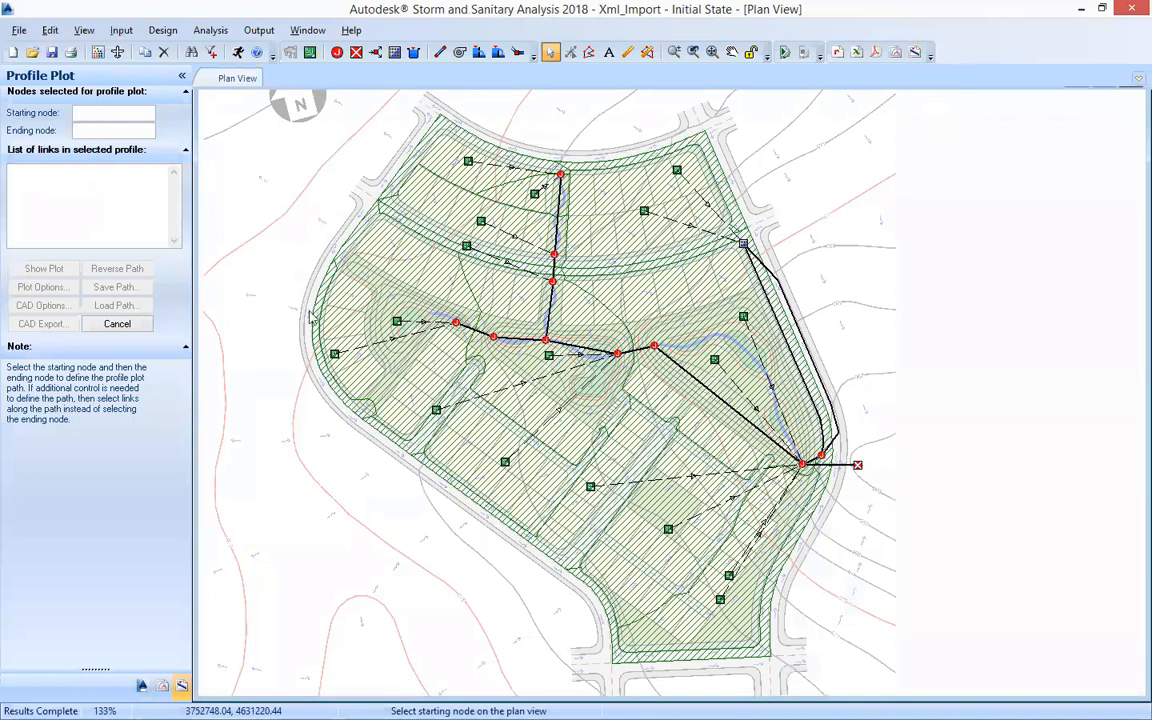
click(363, 211)
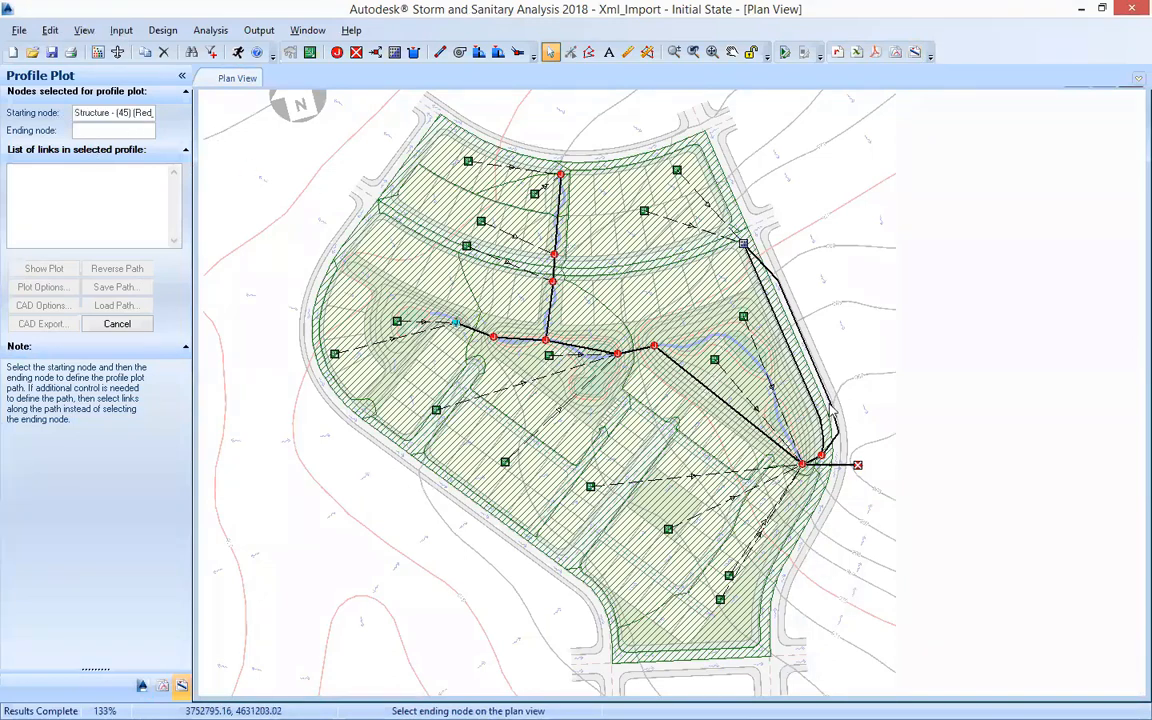
click(857, 466)
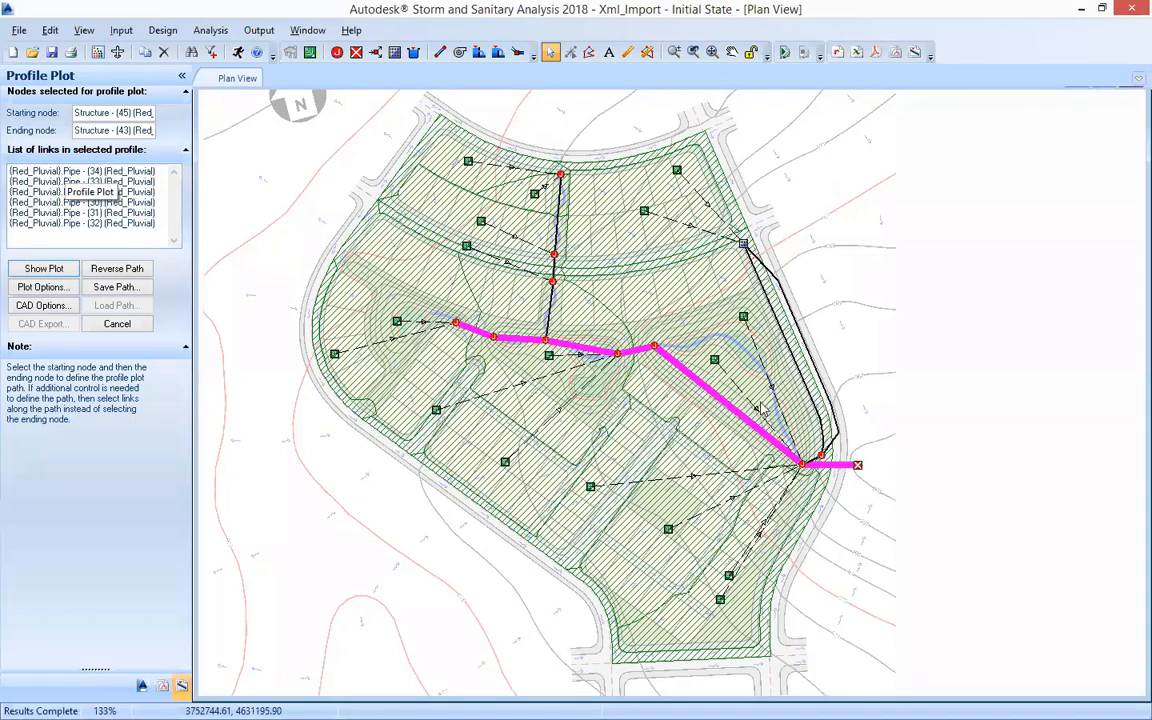
click(44, 268)
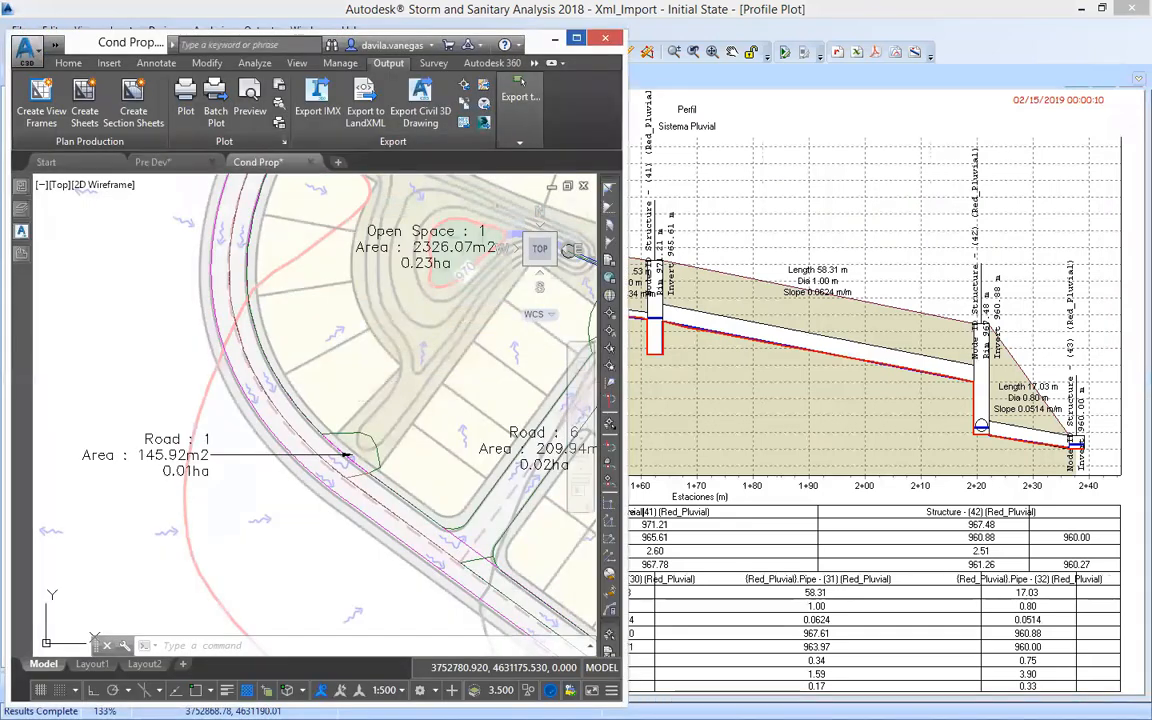
Step: Switch to the Civil 3D drawing and examine its pipe network profile view against the profile plot
scroll(141, 373, down, 5)
drag(417, 311, 274, 337)
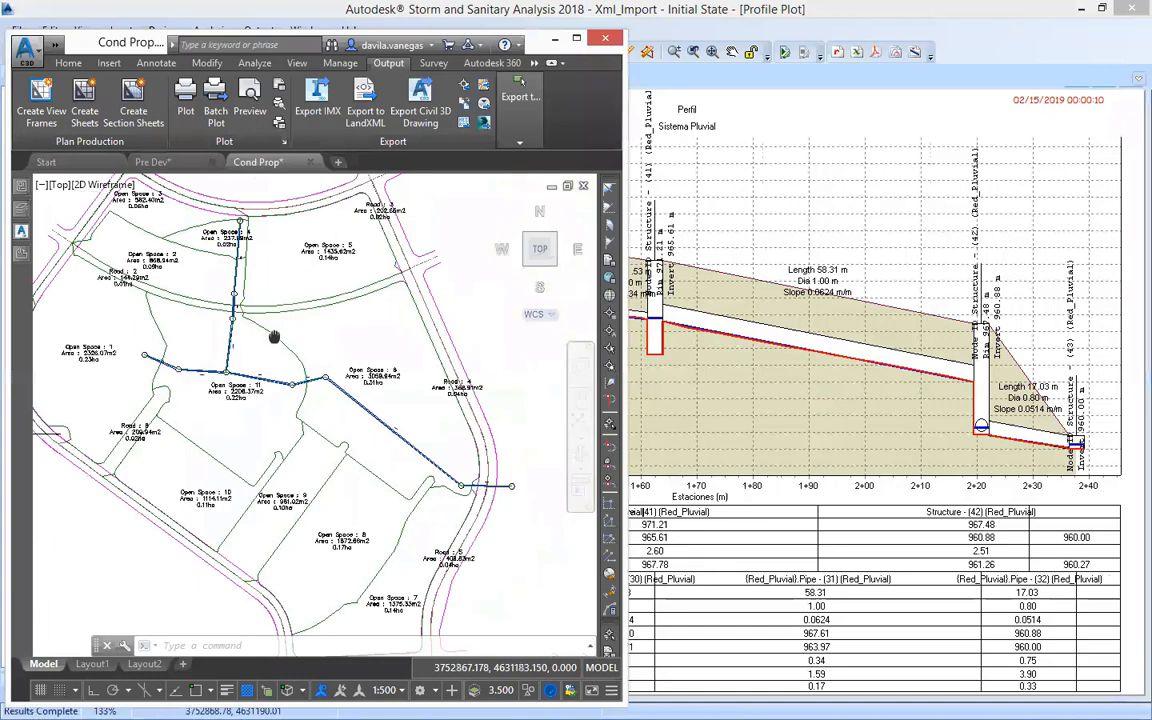
scroll(274, 337, down, 5)
drag(430, 320, 167, 401)
scroll(330, 210, up, 3)
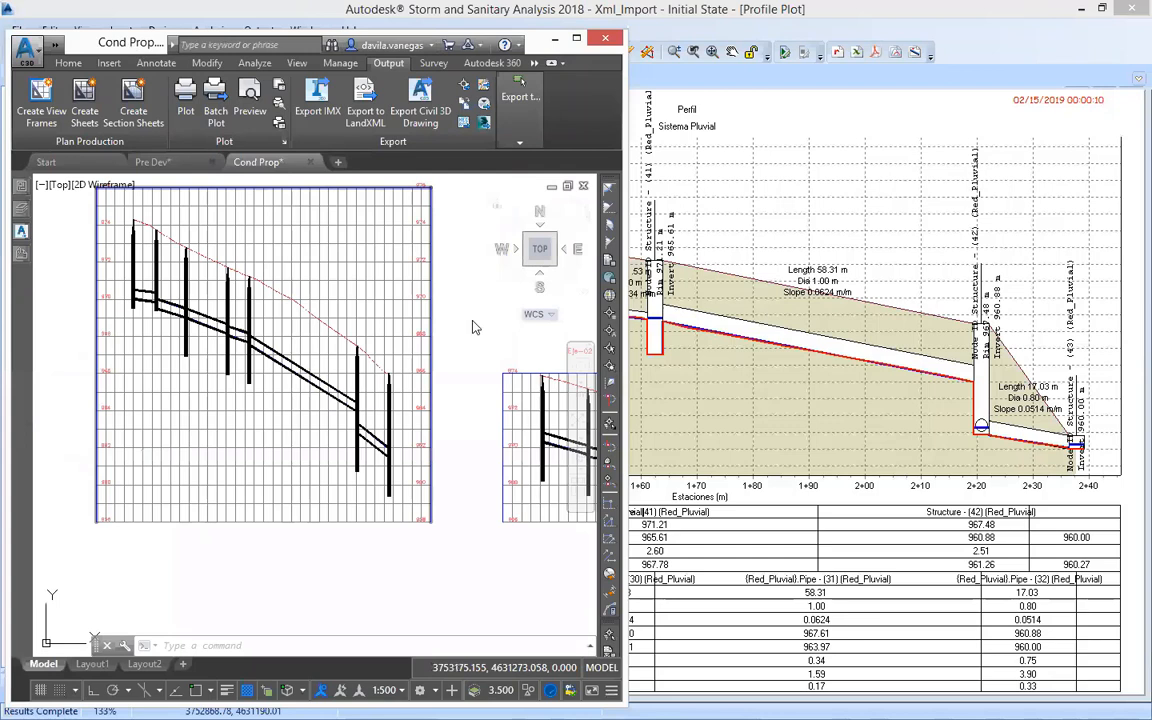
drag(131, 44, 459, 243)
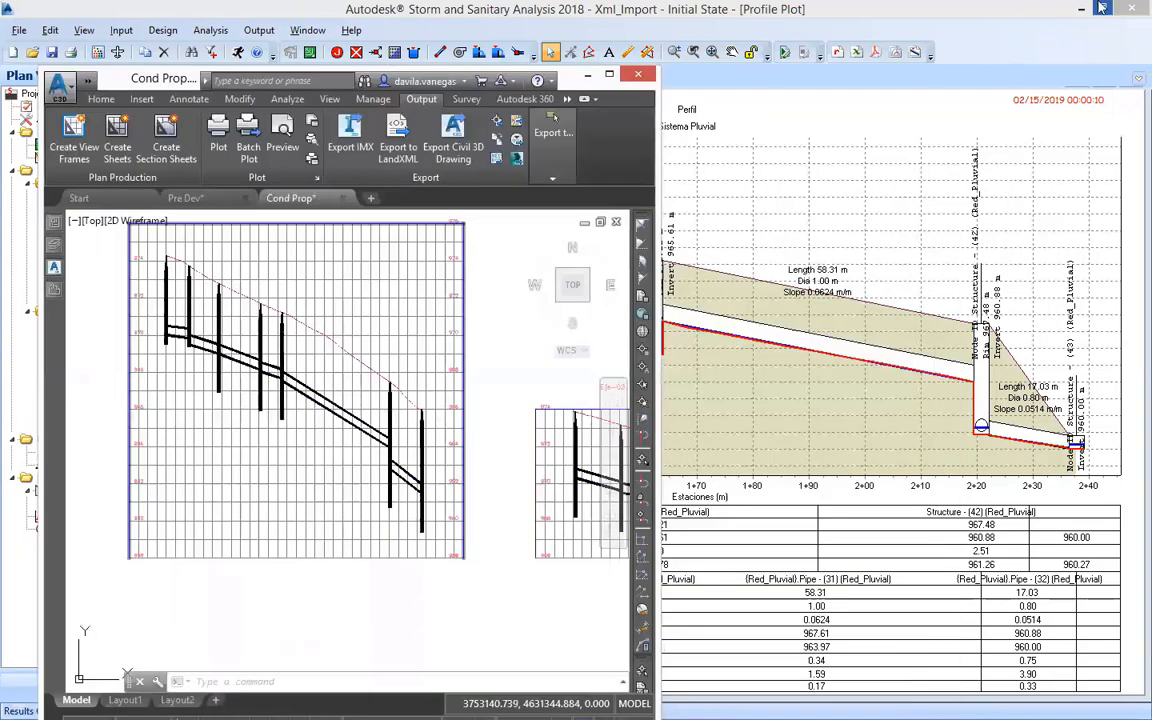
Step: Place the analysis window beside the Civil 3D drawing, compare the profile plot with the pipe network profile view, and restore the plot to full screen
click(1042, 7)
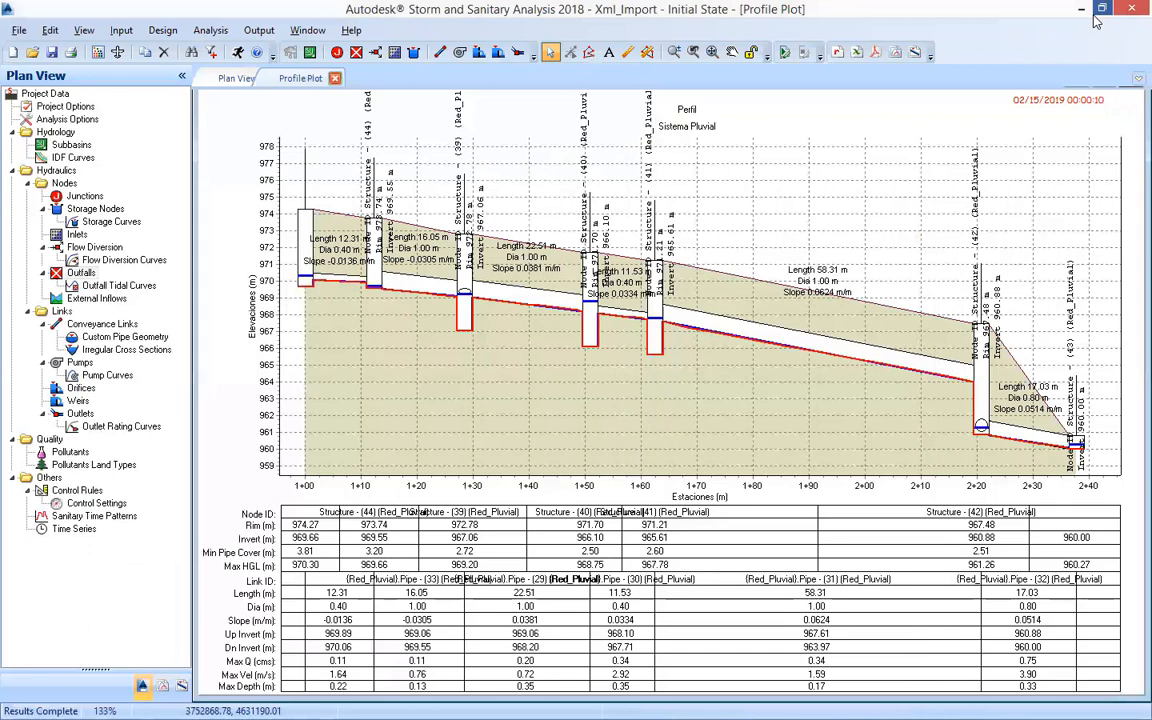
click(1101, 9)
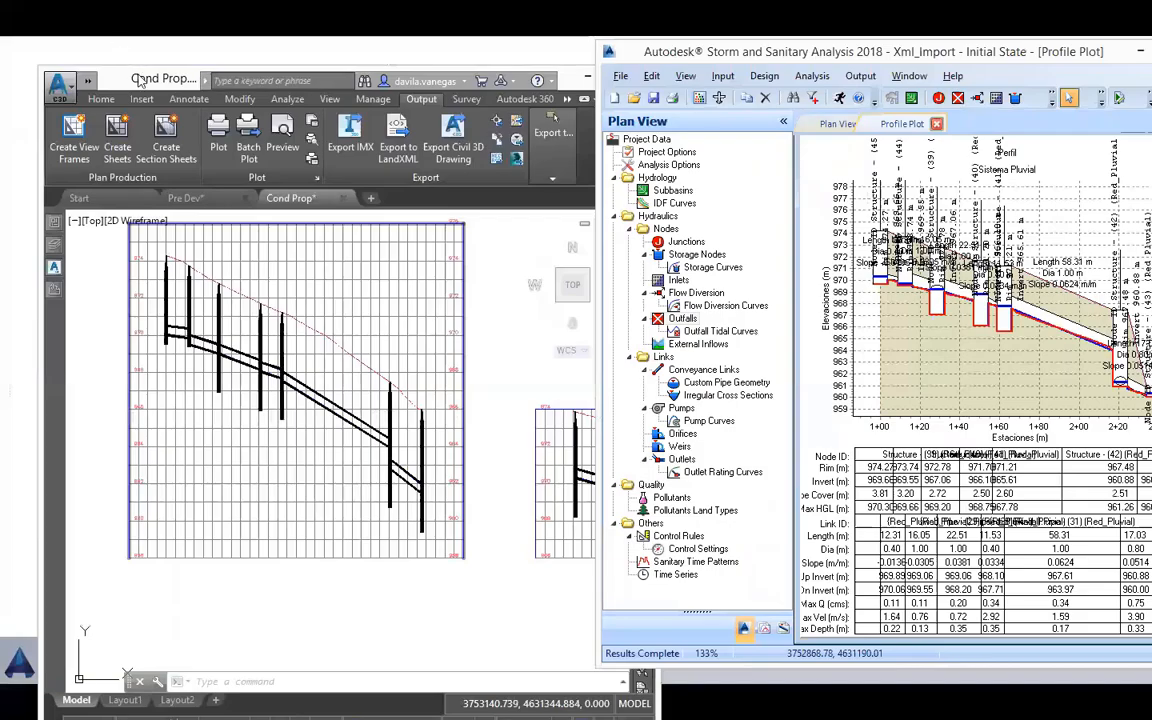
click(138, 80)
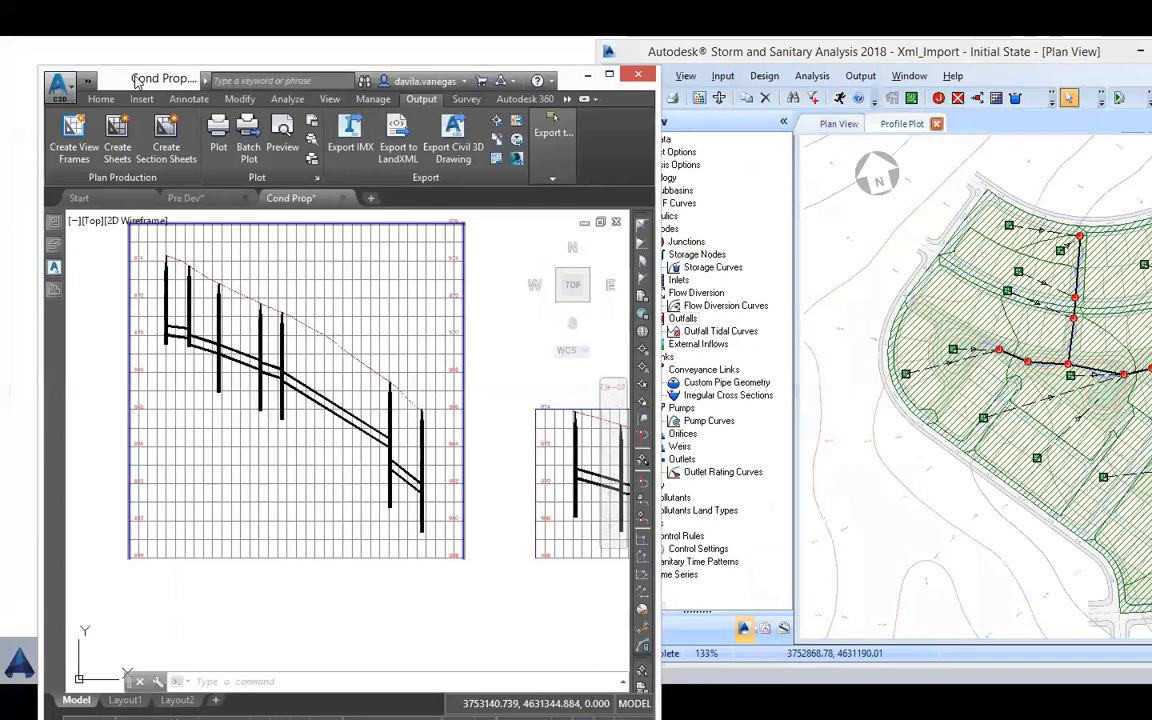
click(900, 125)
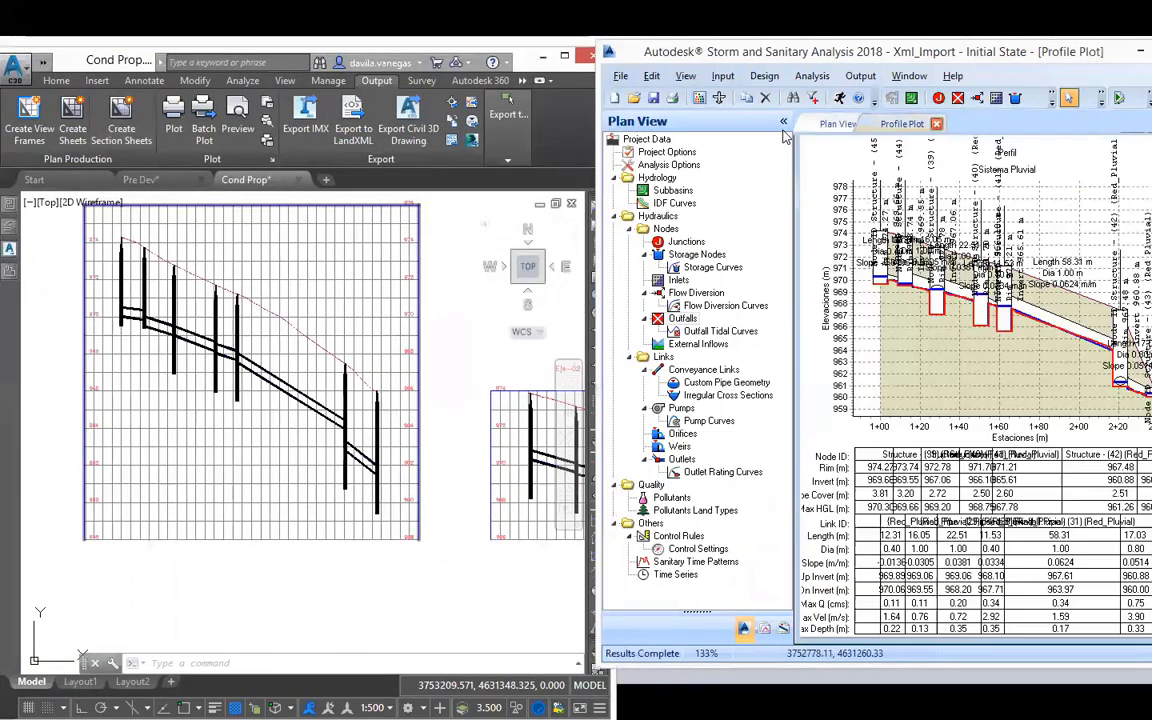
click(832, 124)
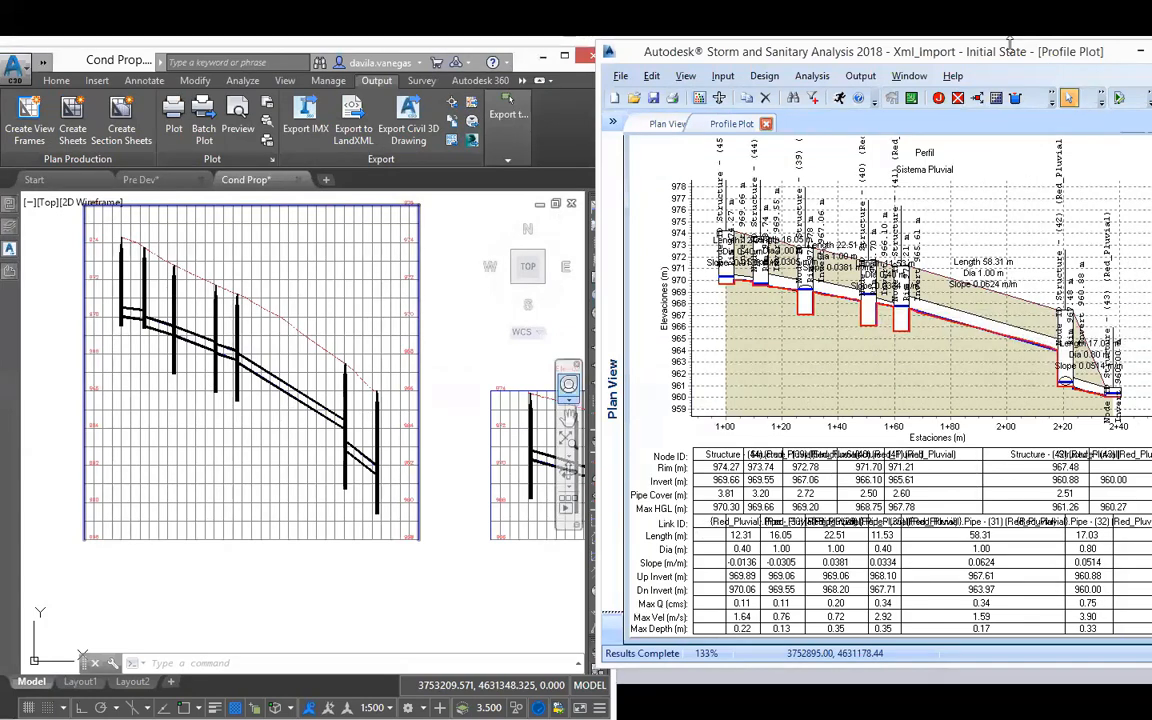
drag(1002, 76, 990, 73)
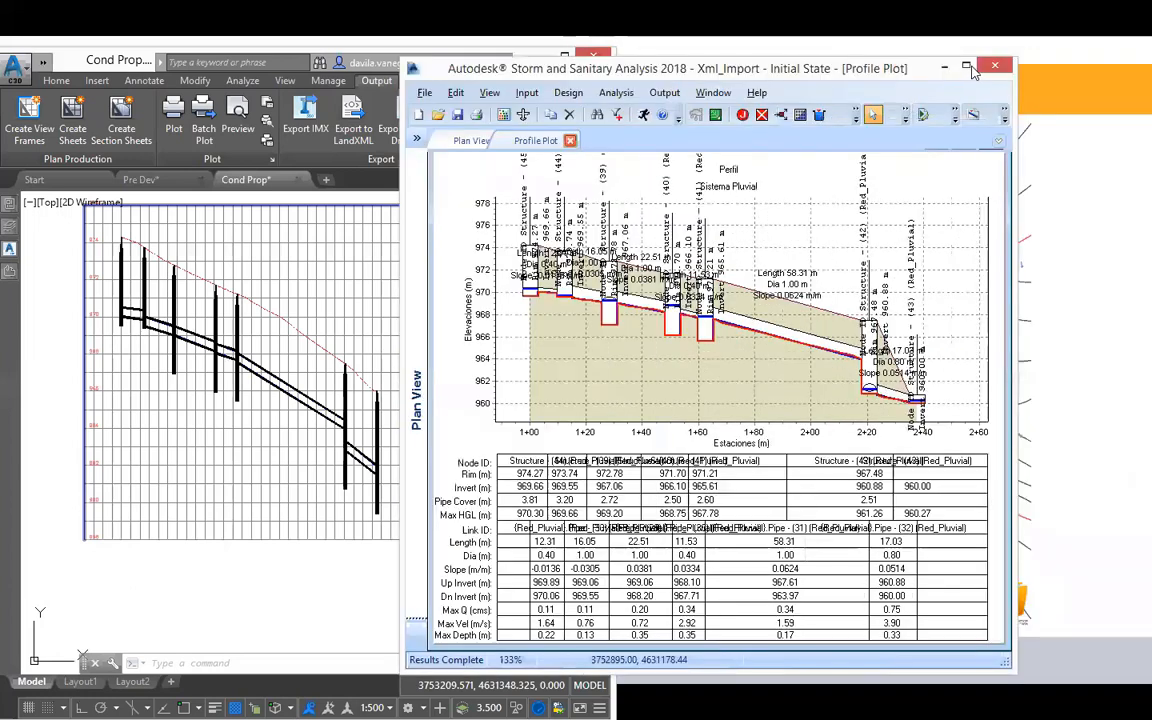
click(483, 140)
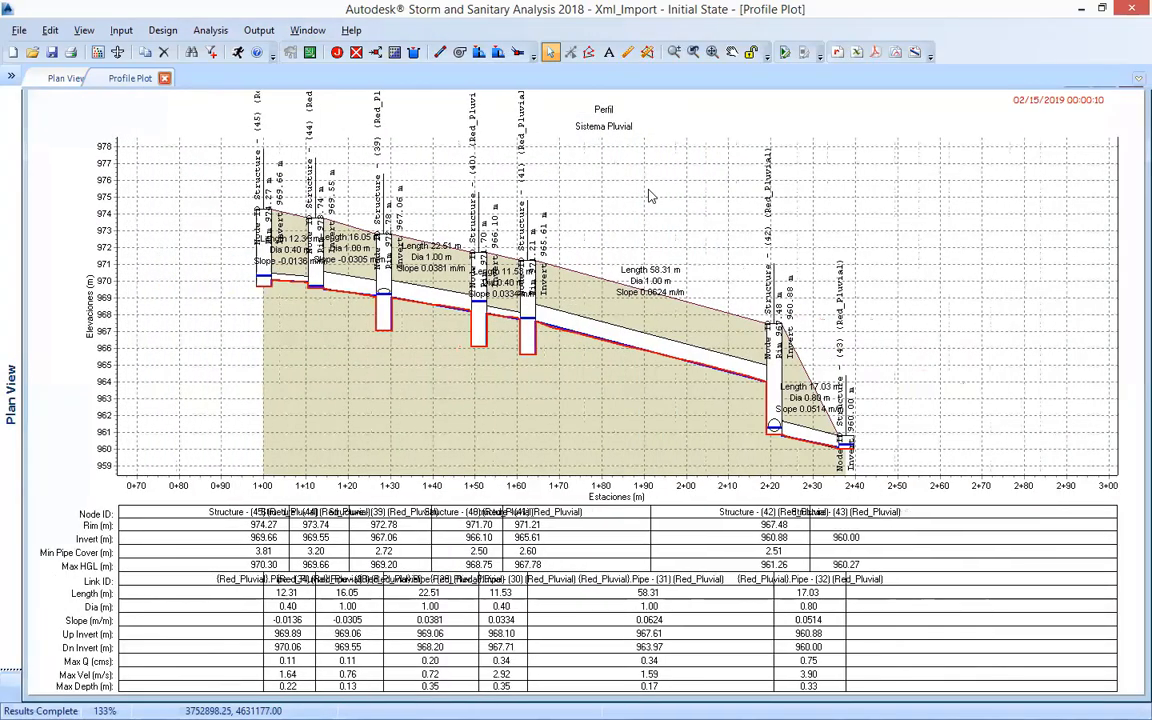
Step: Open Output Animation and play the simulated water levels on the profile plot
click(262, 30)
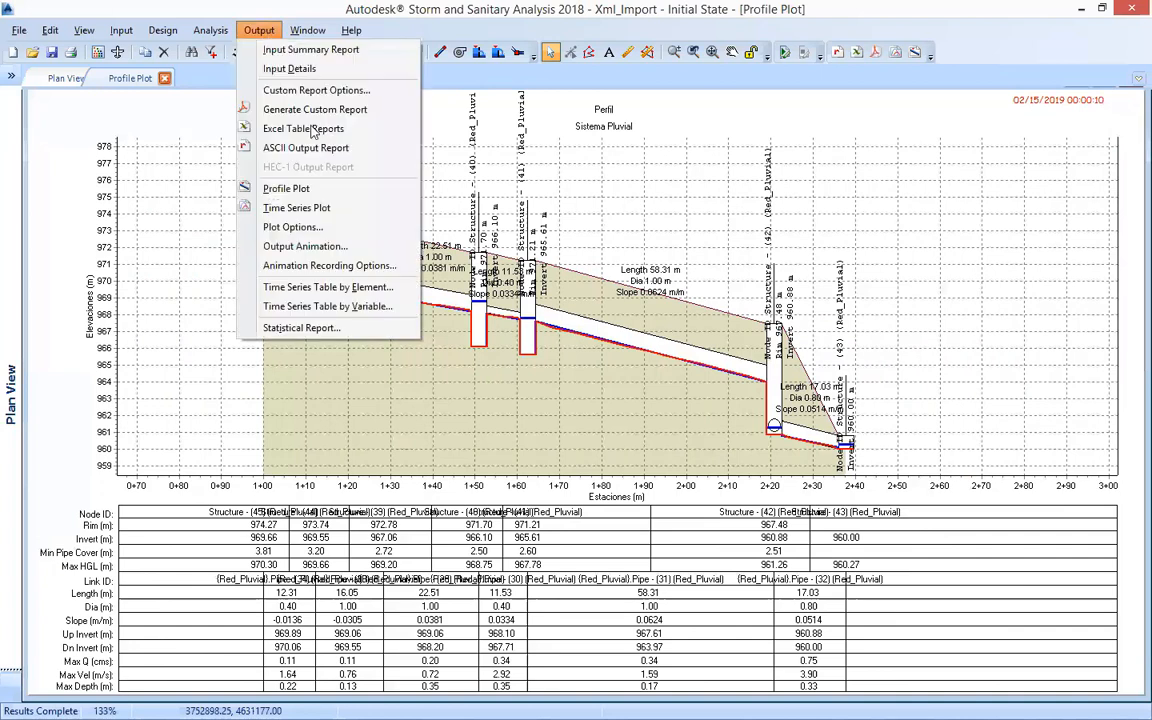
click(365, 252)
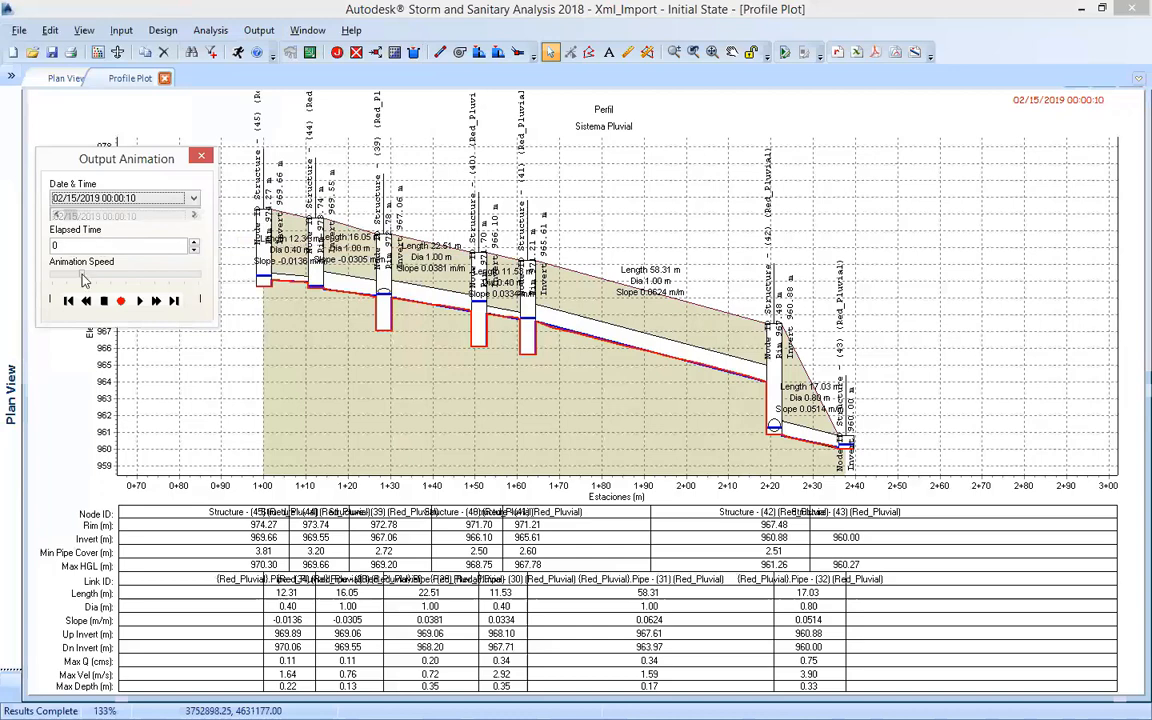
drag(111, 166, 105, 145)
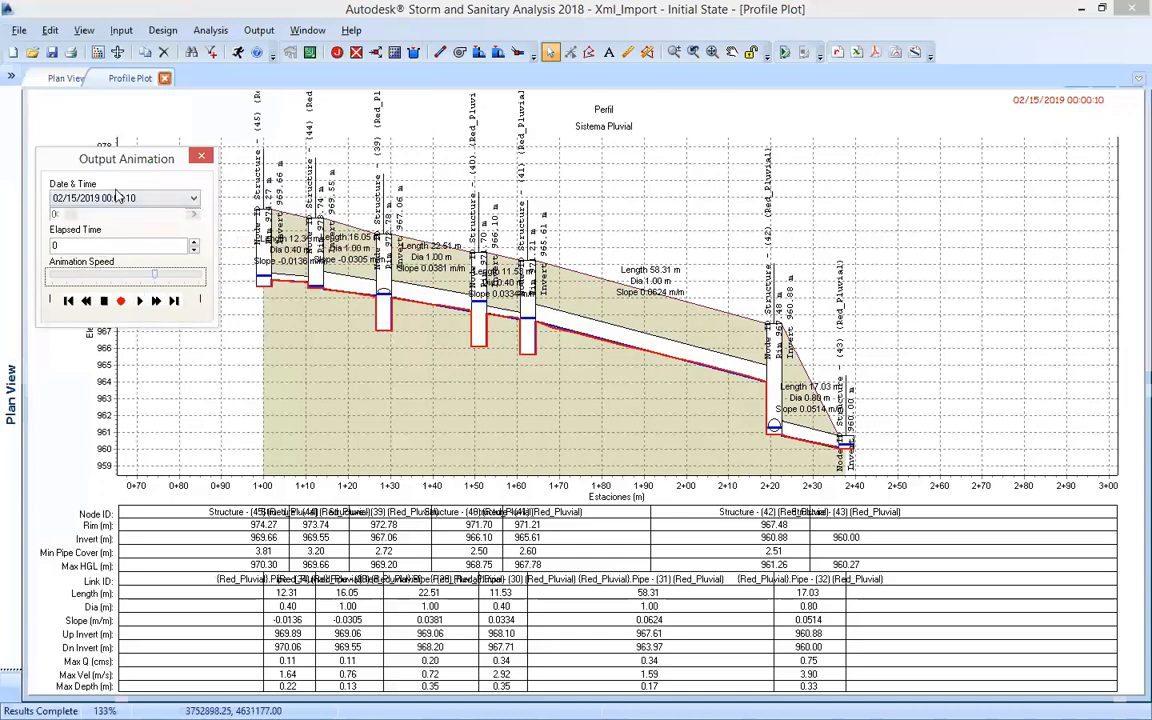
click(133, 281)
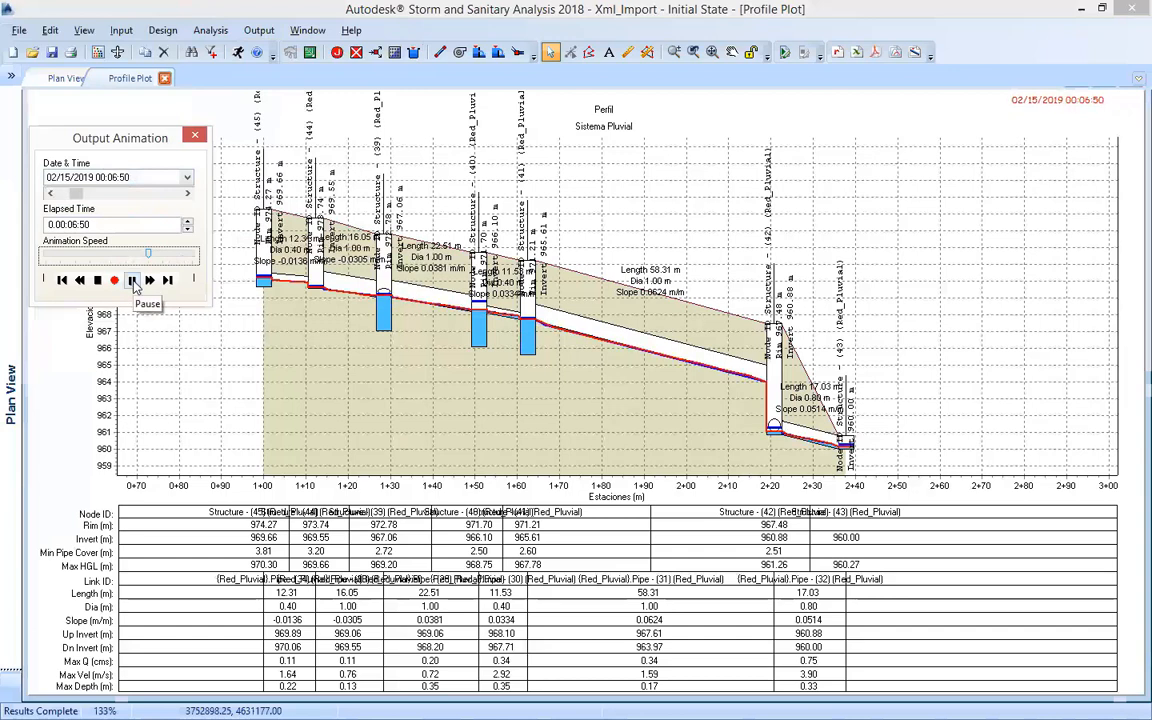
Step: Raise the animation speed to its maximum and pause the playback around 00:21:30
drag(150, 258, 190, 257)
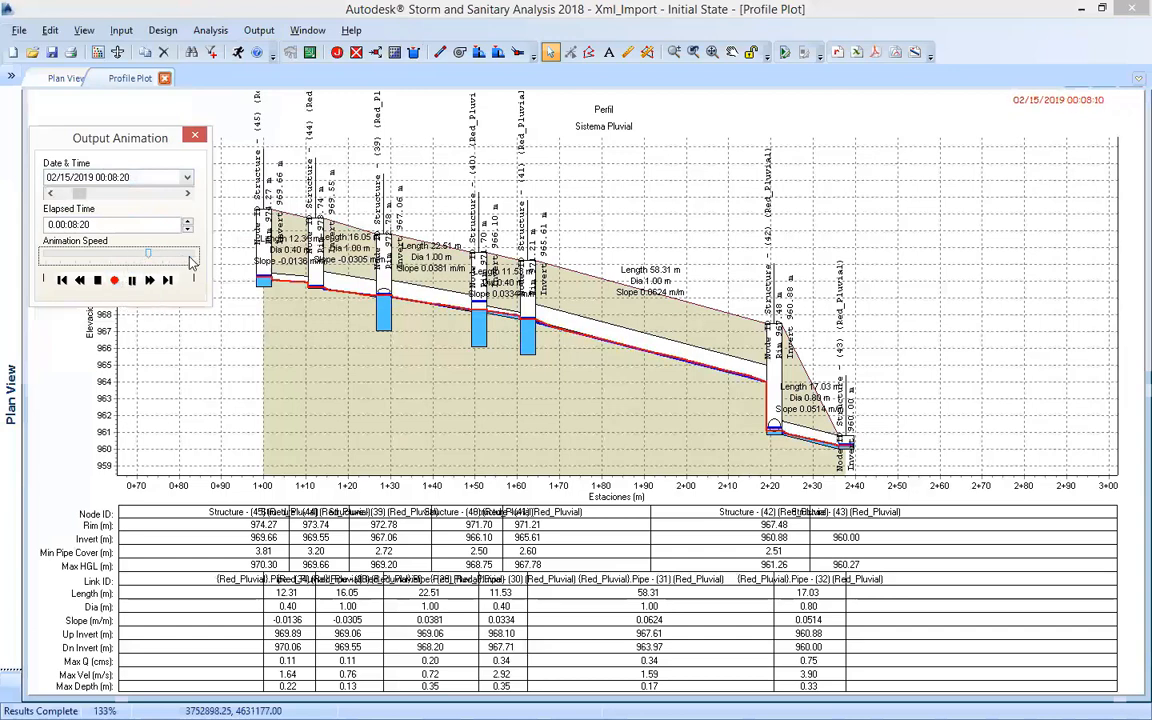
click(140, 328)
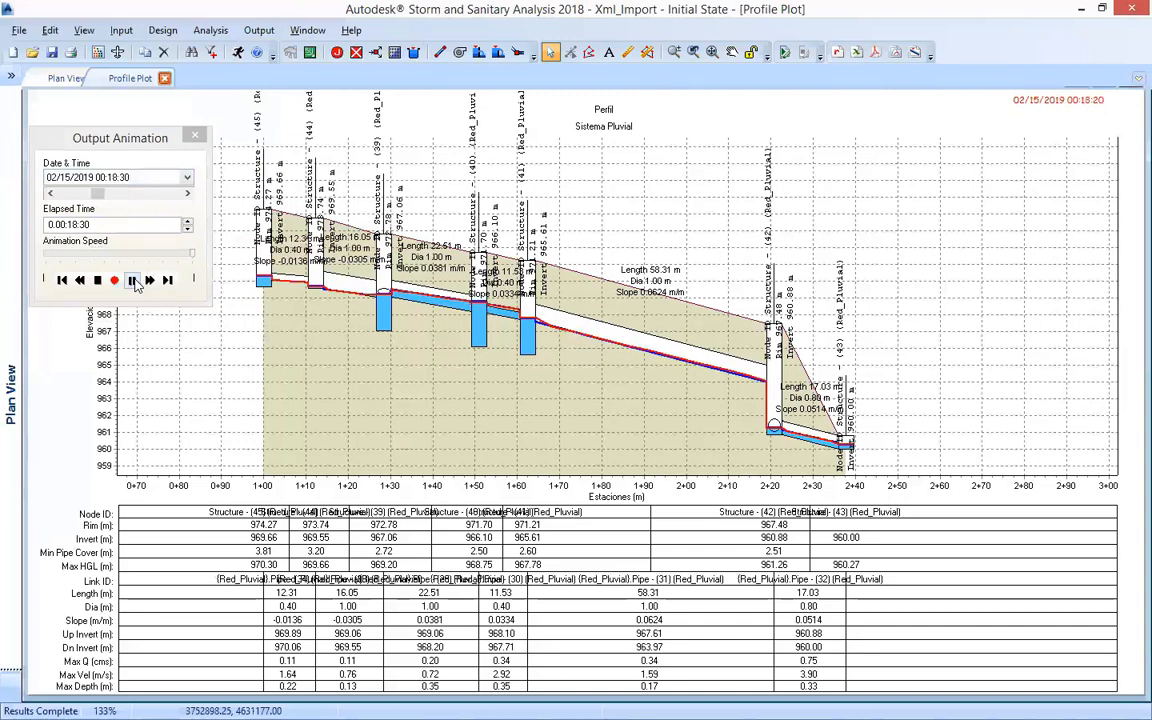
click(133, 281)
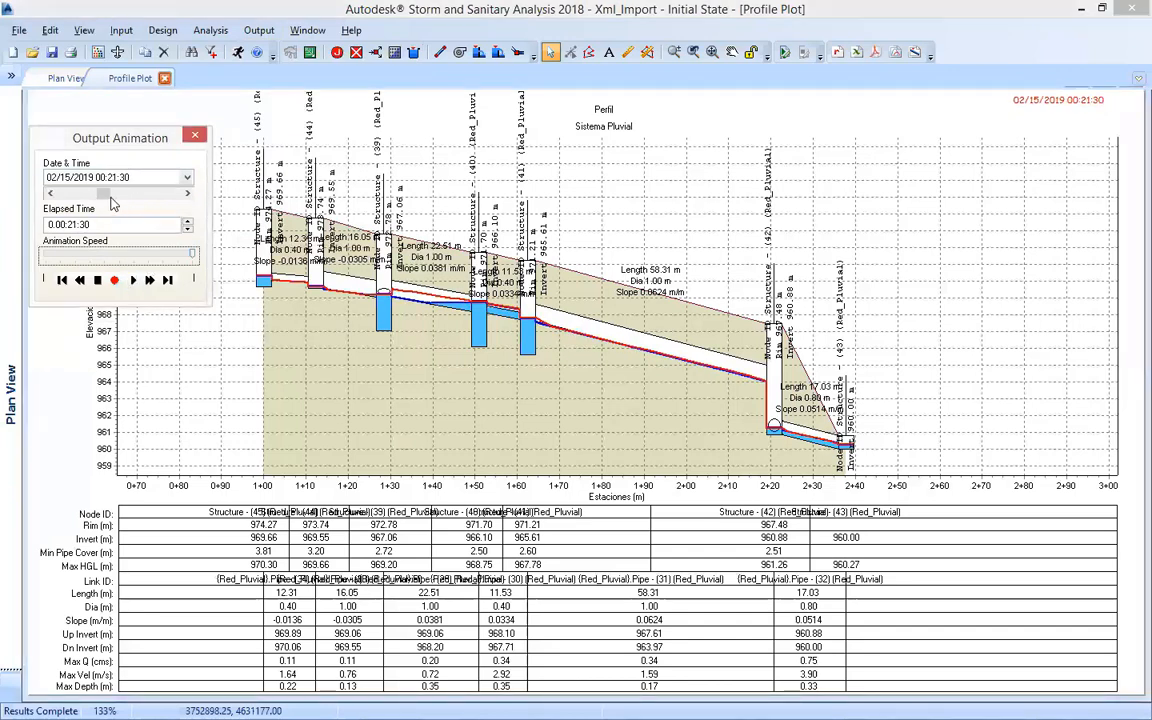
Step: Move the animation to 02/15/2019 00:26:20 and close Output Animation
mouse_move(129, 197)
mouse_down()
mouse_move(143, 196)
mouse_move(109, 193)
mouse_up()
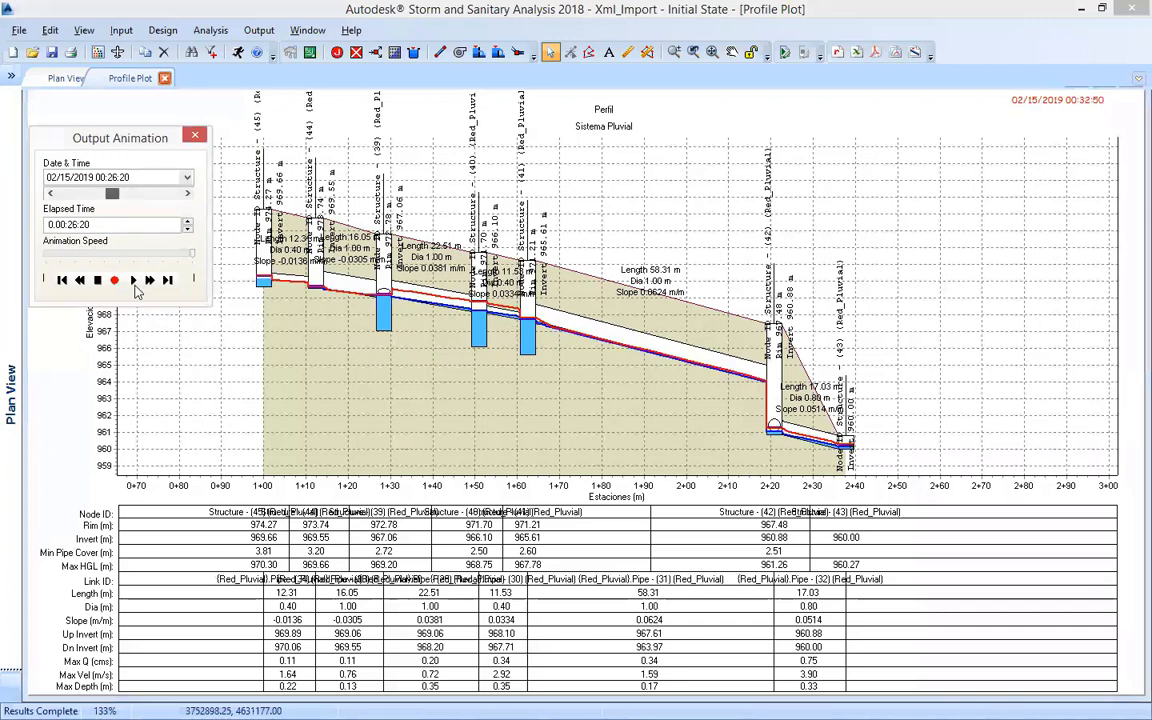
click(134, 282)
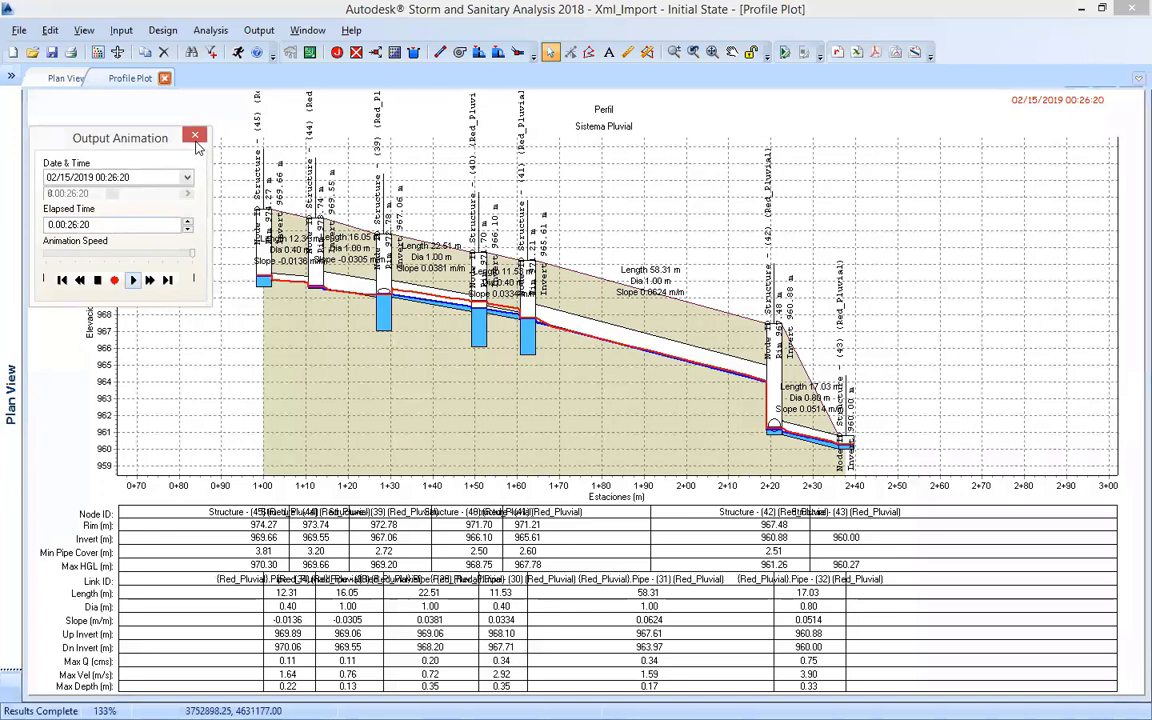
click(195, 135)
Step: Toggle the Max HGL line on the profile plot to compare it with the HGL, leaving Max HGL hidden
right_click(566, 297)
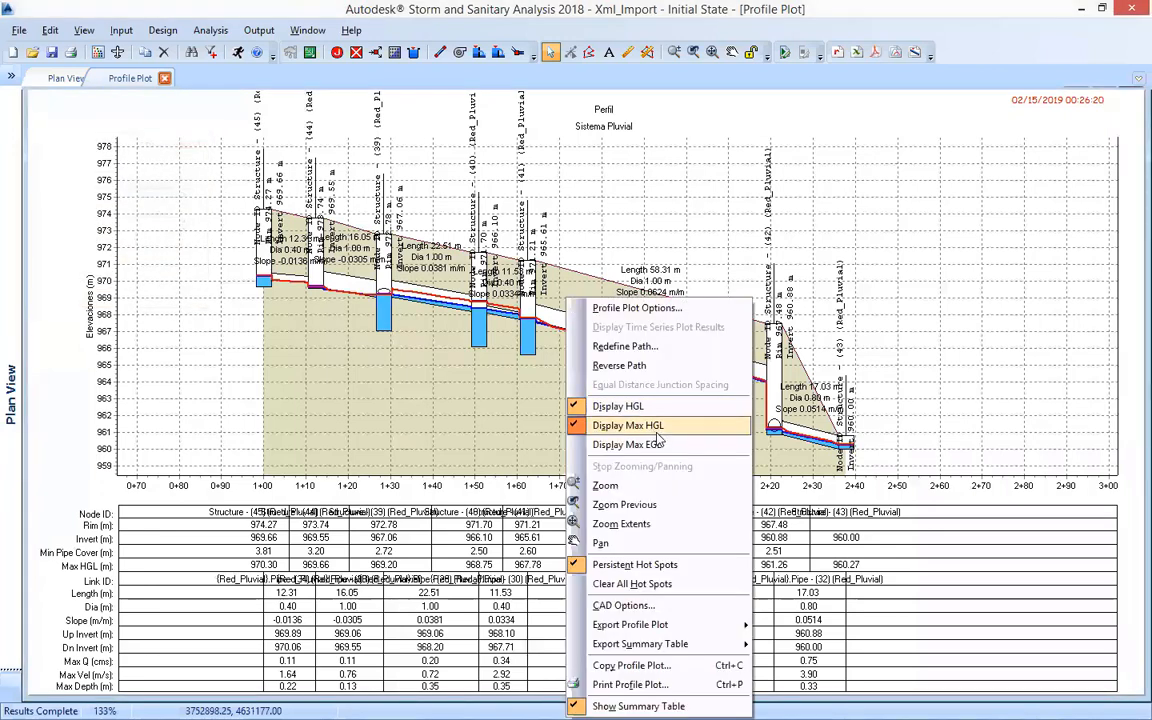
click(656, 428)
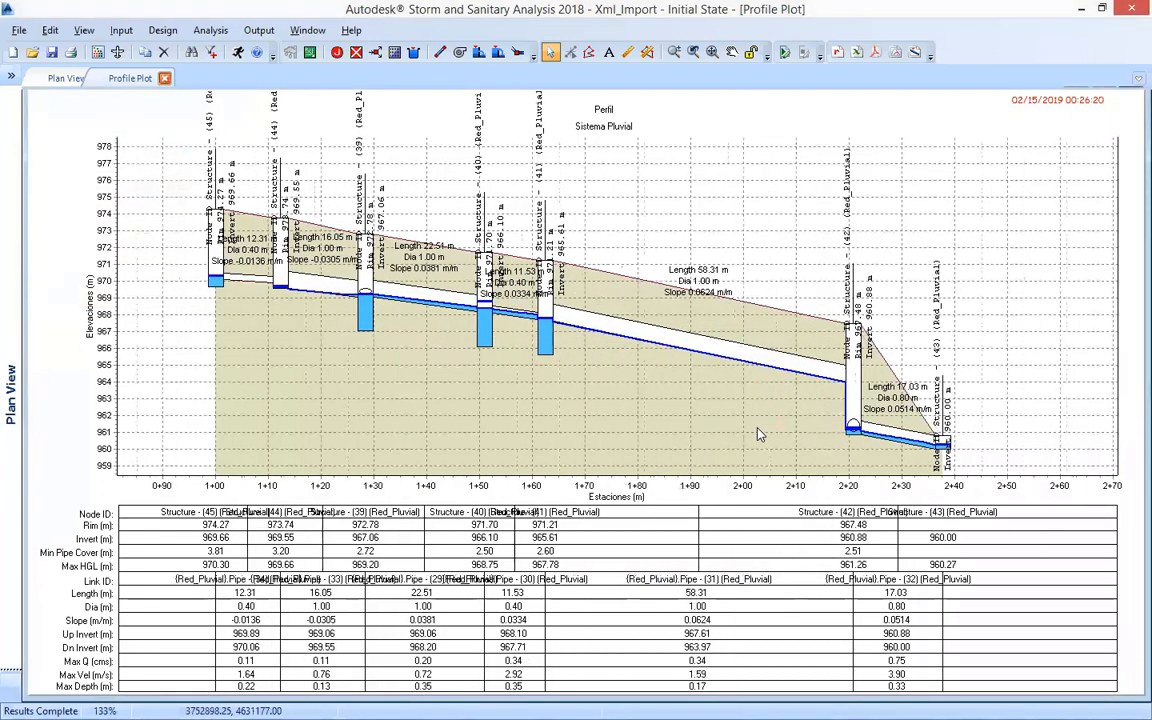
right_click(681, 384)
click(740, 442)
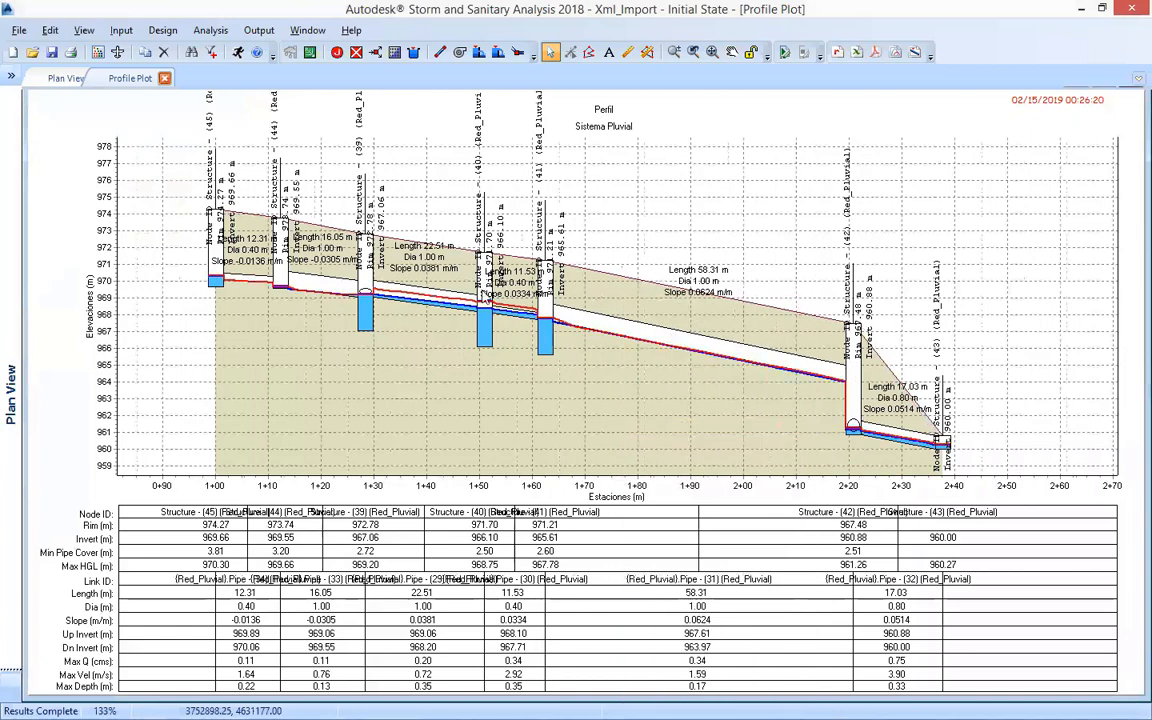
right_click(685, 430)
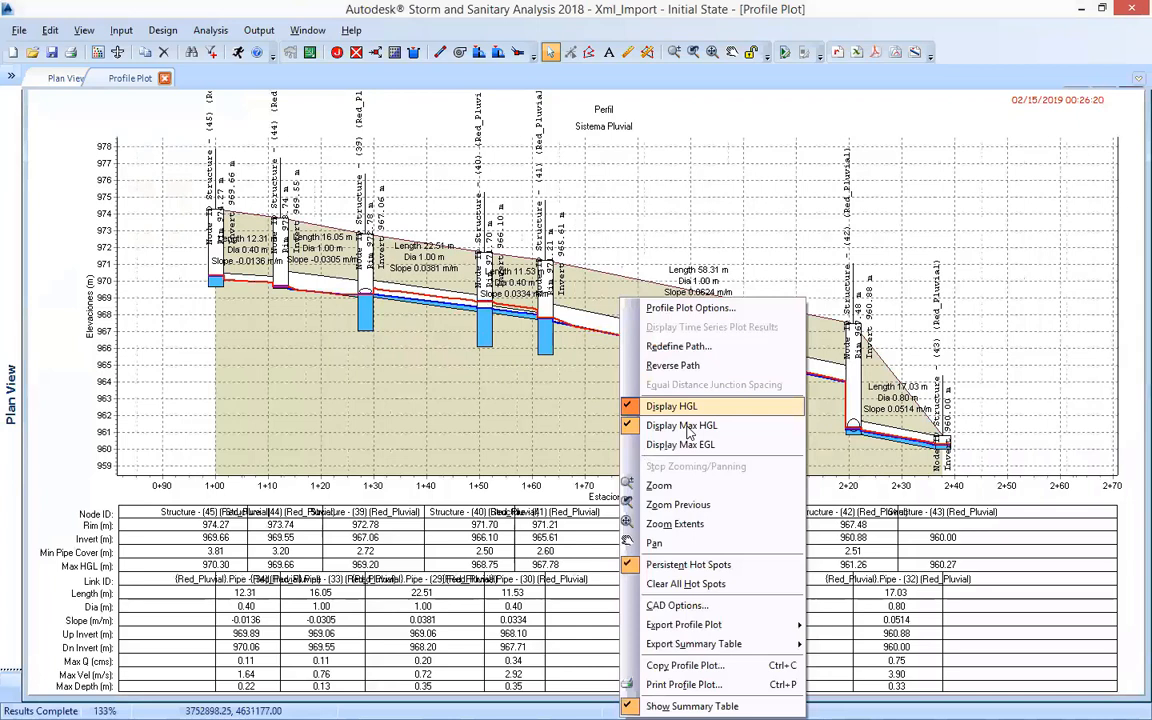
click(681, 425)
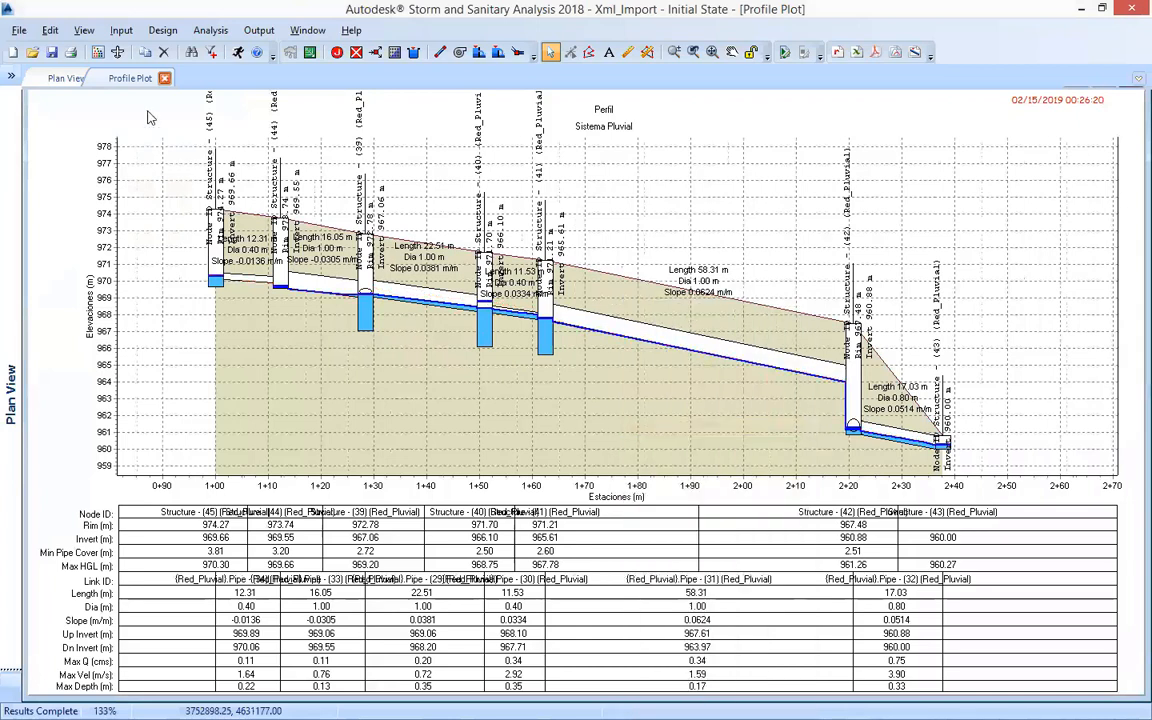
Step: Close the current profile plot and show a new one from Structure - (36) to Structure - (39)
click(68, 78)
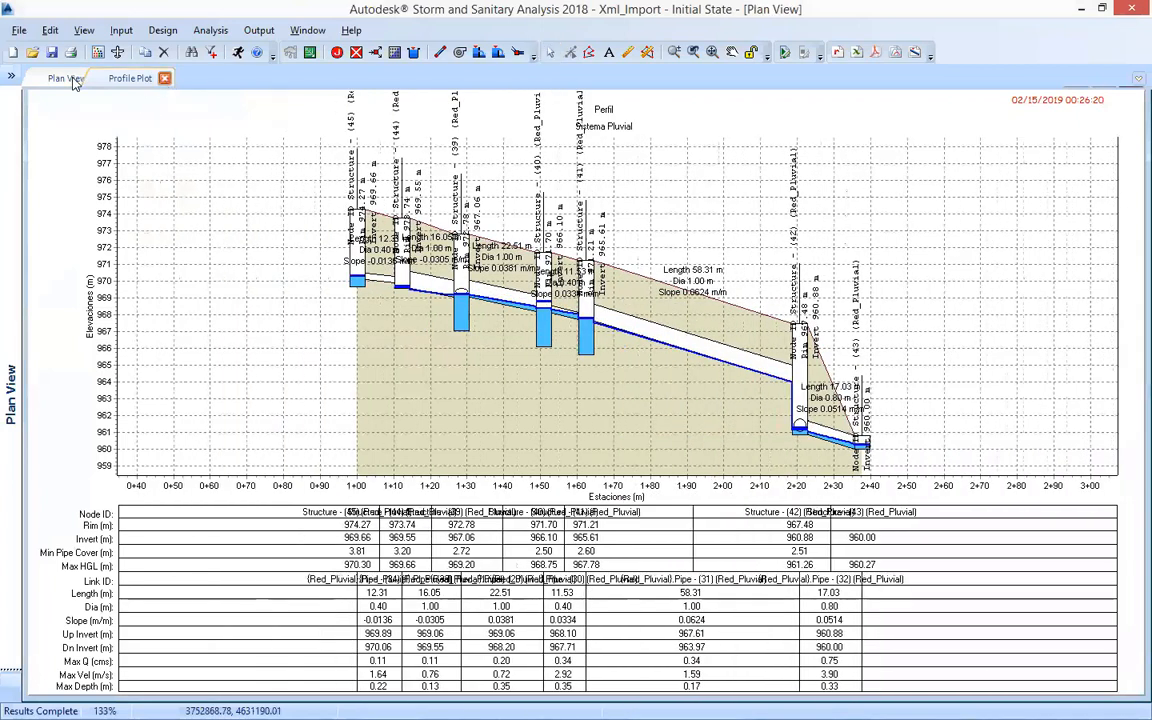
click(164, 78)
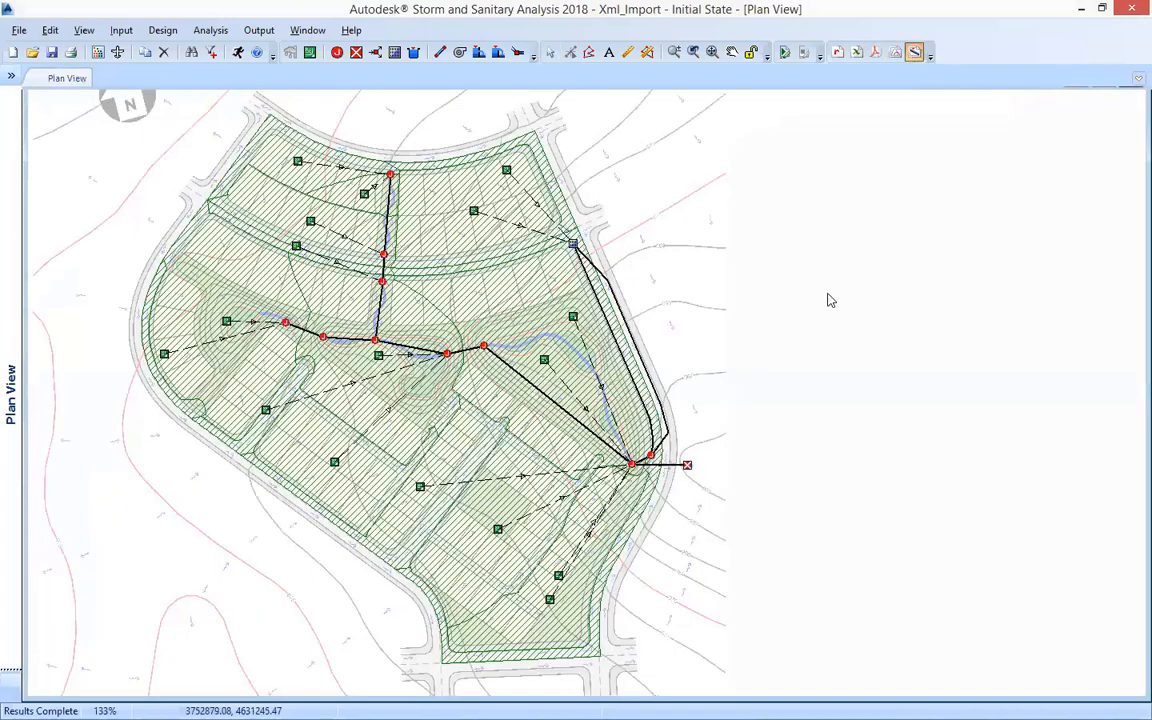
click(390, 174)
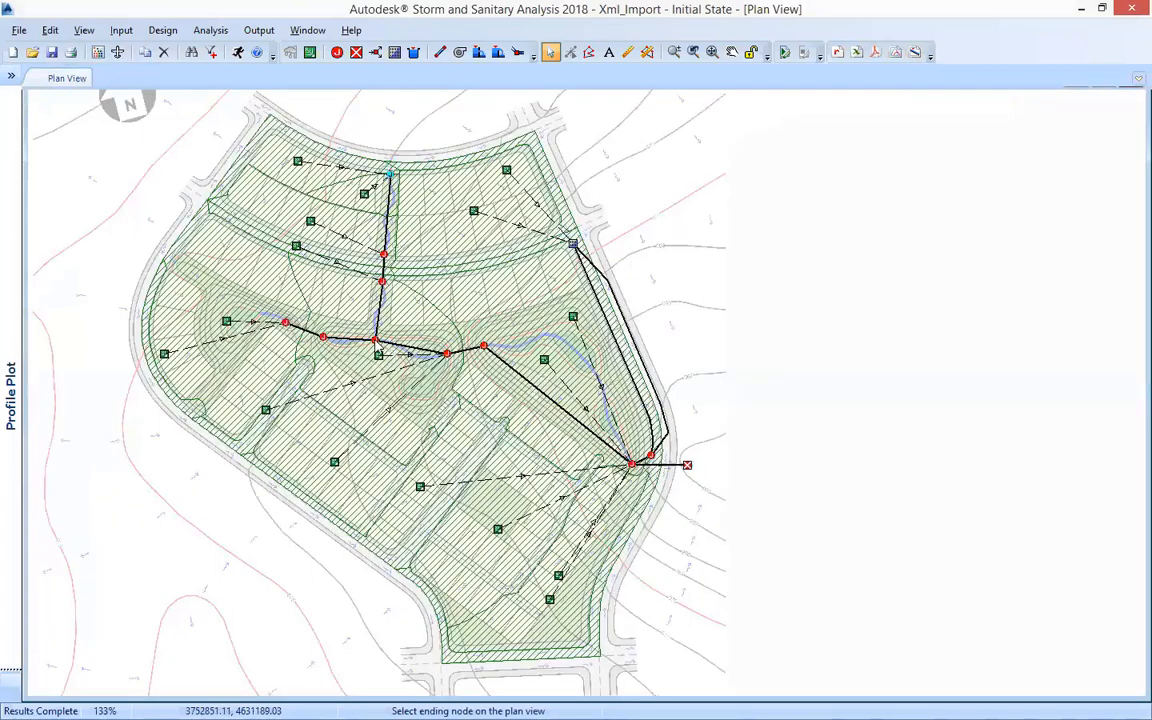
click(13, 79)
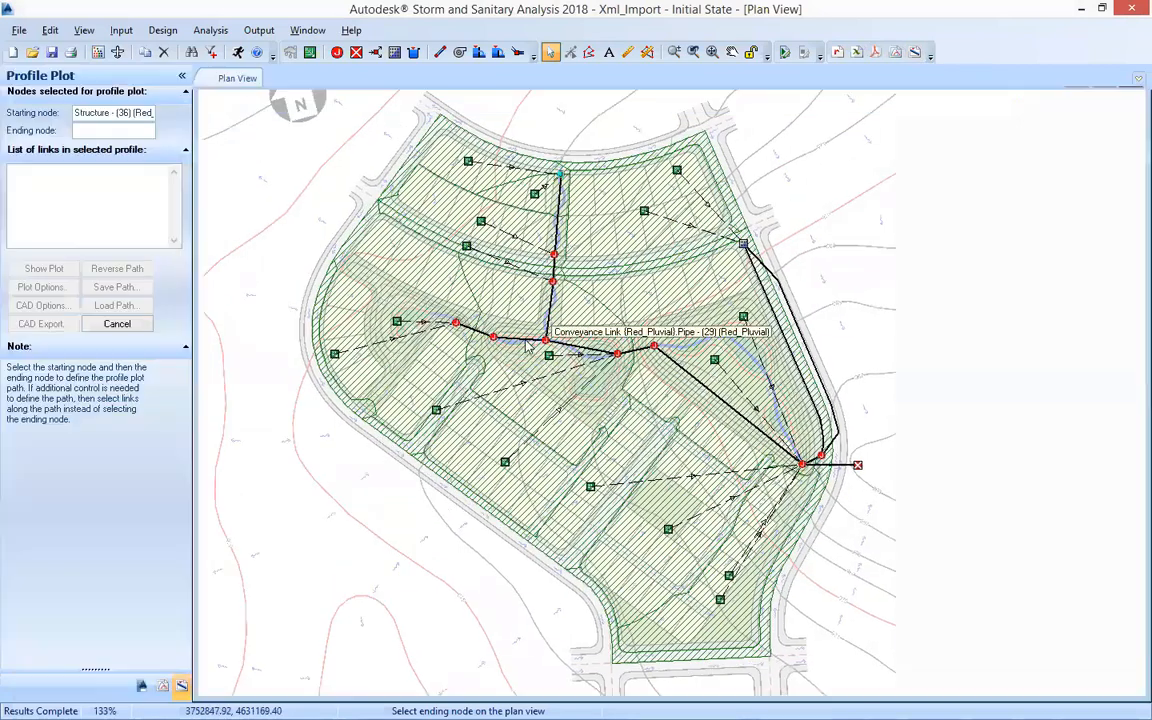
click(548, 340)
click(44, 266)
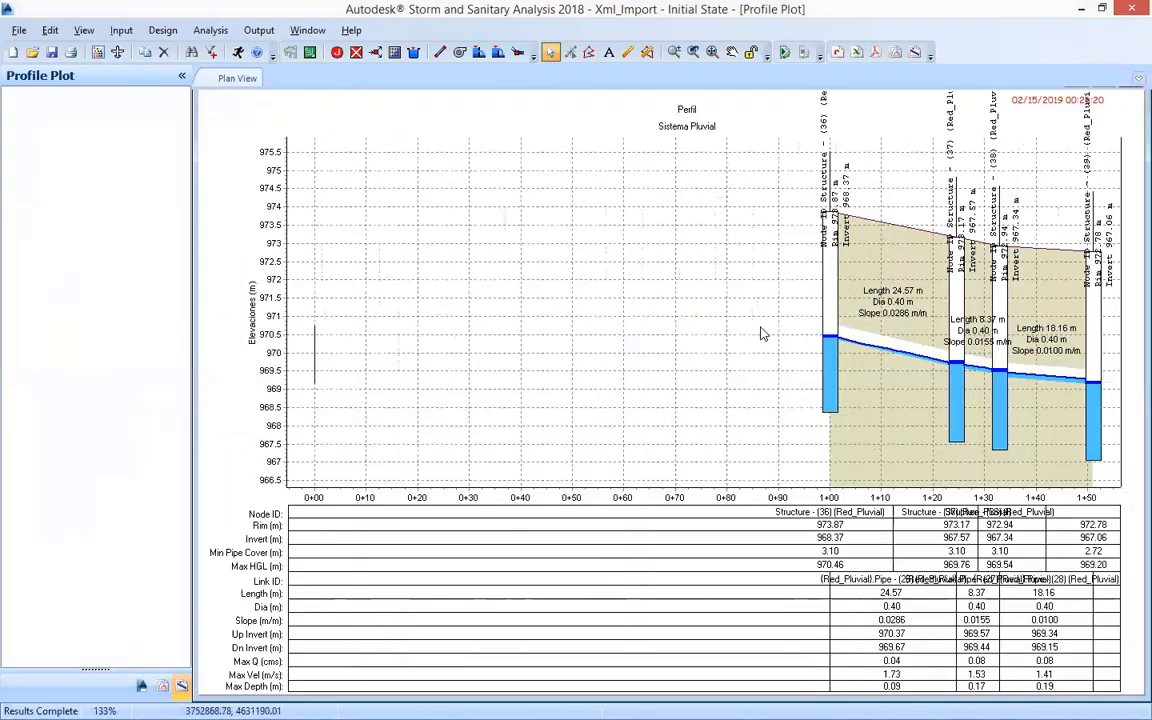
Step: Play the output animation on the new profile plot from 00:20:40, then close it and return to the plan view
click(258, 30)
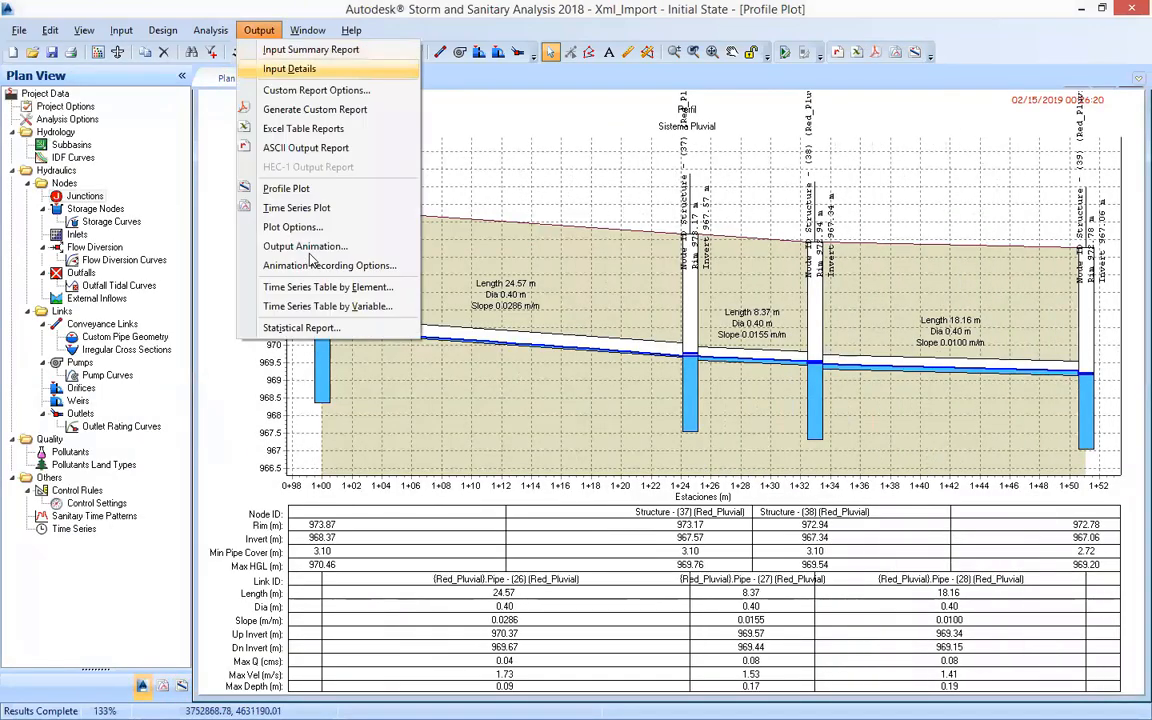
mouse_move(112, 195)
mouse_down()
mouse_move(47, 198)
mouse_move(76, 218)
mouse_move(62, 194)
mouse_move(104, 198)
mouse_up()
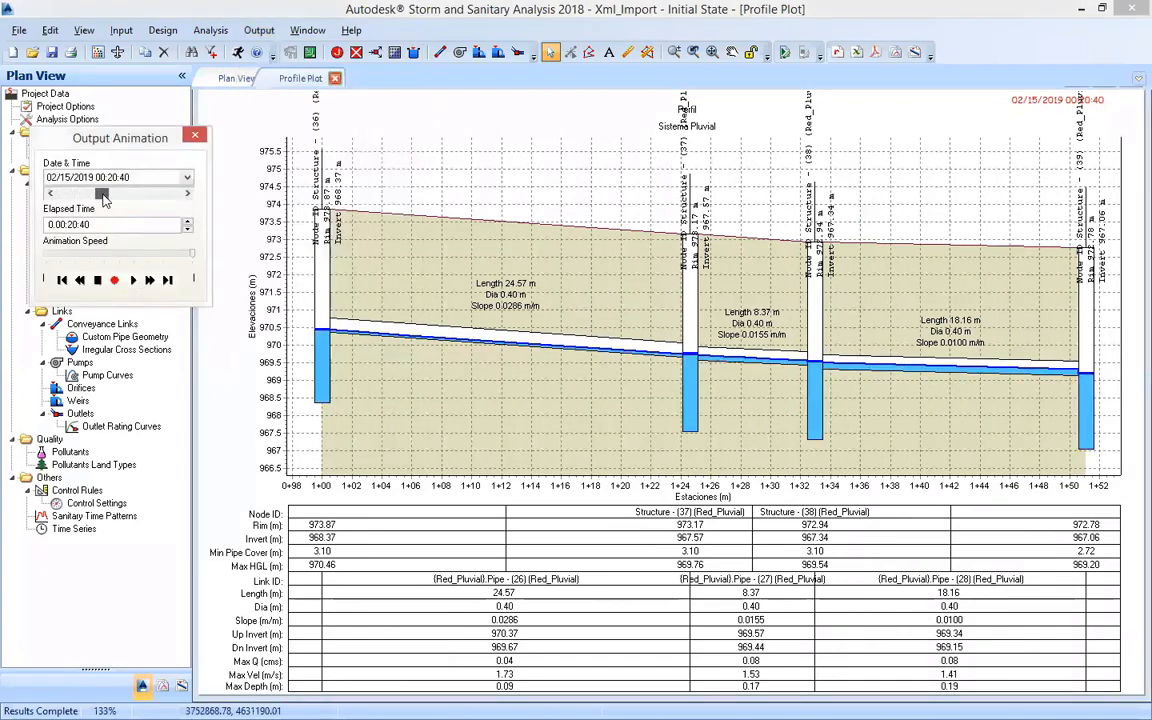
click(133, 281)
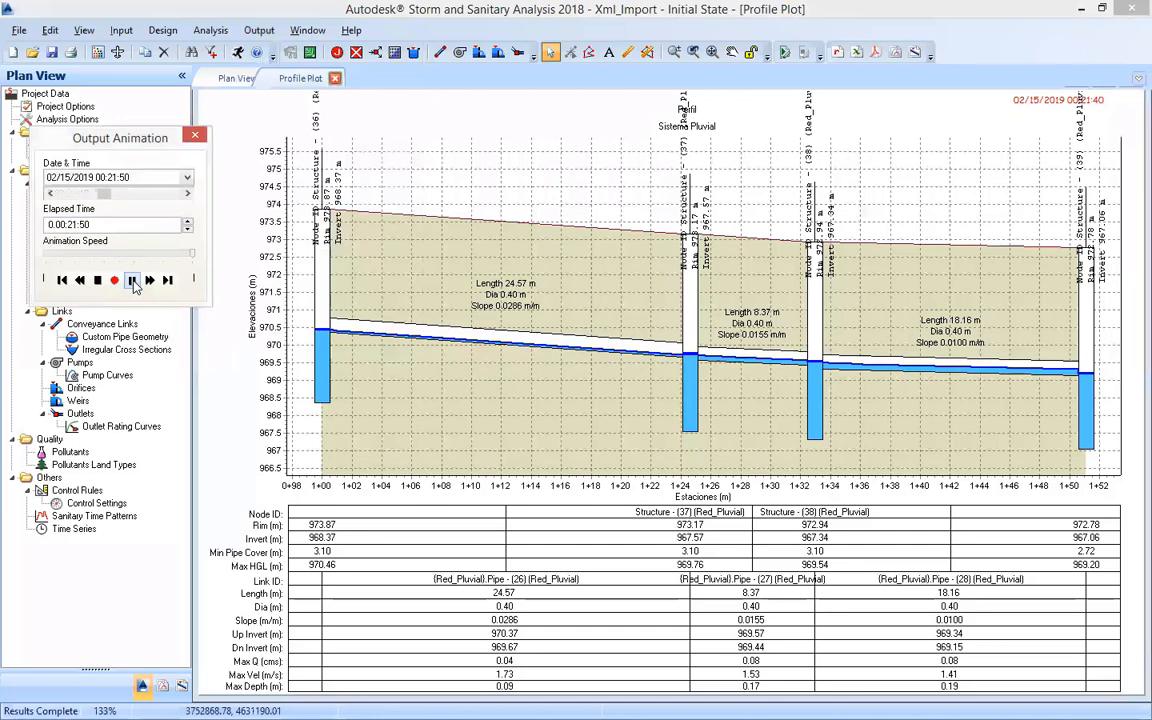
click(149, 281)
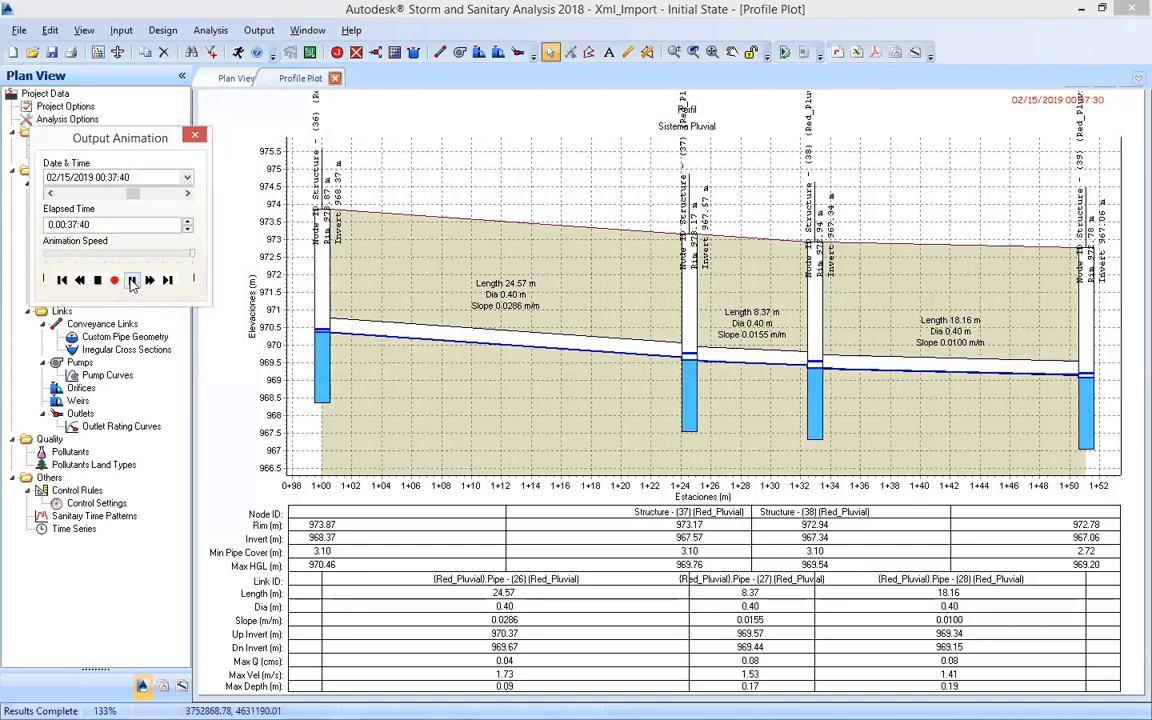
click(194, 136)
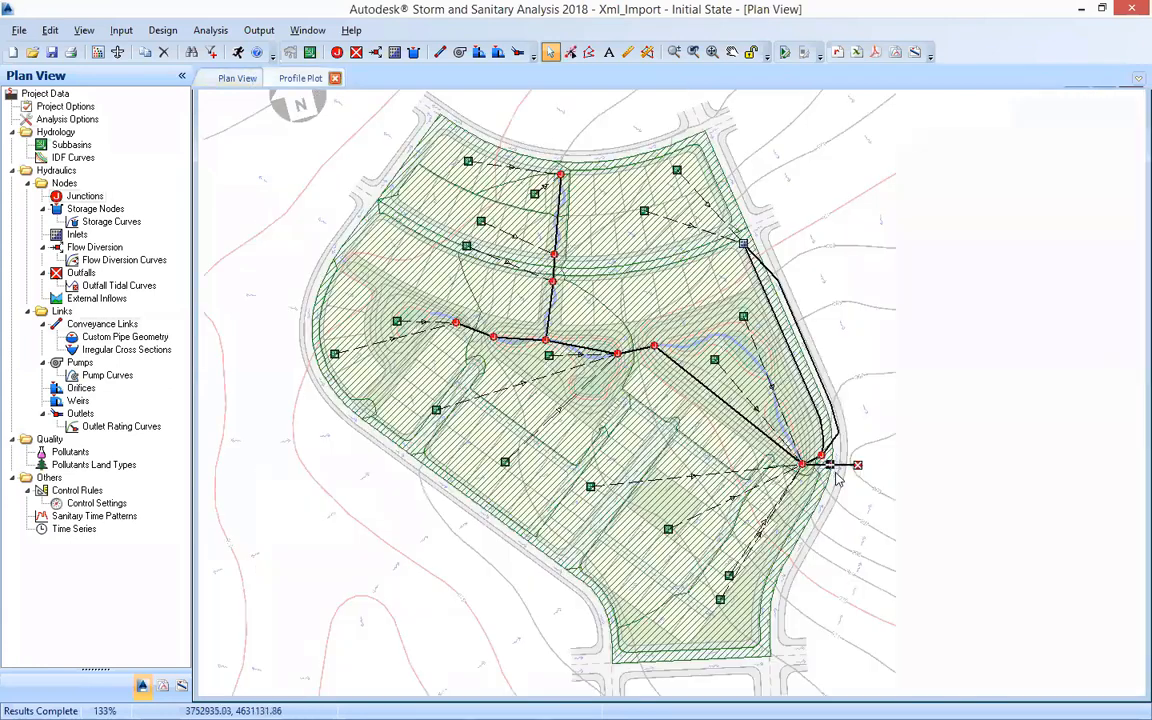
Step: Examine the peak flow of Pipe - (32) and the peak inflow of the outfall Structure - (43)
double_click(832, 466)
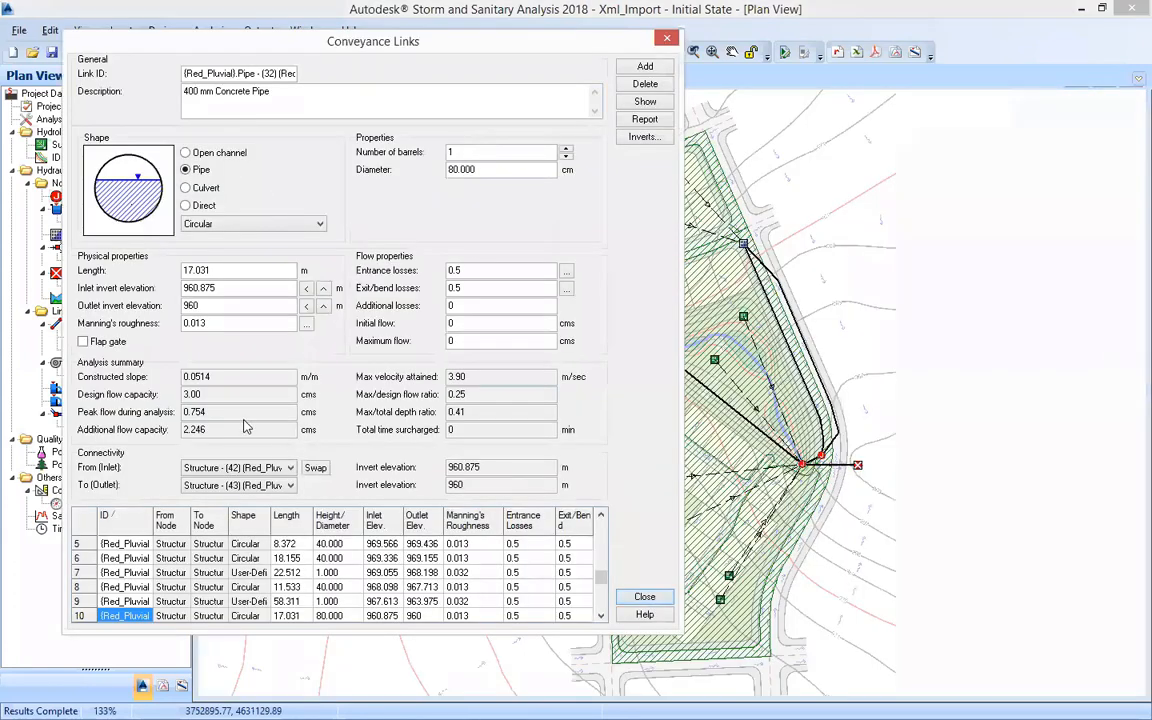
double_click(215, 412)
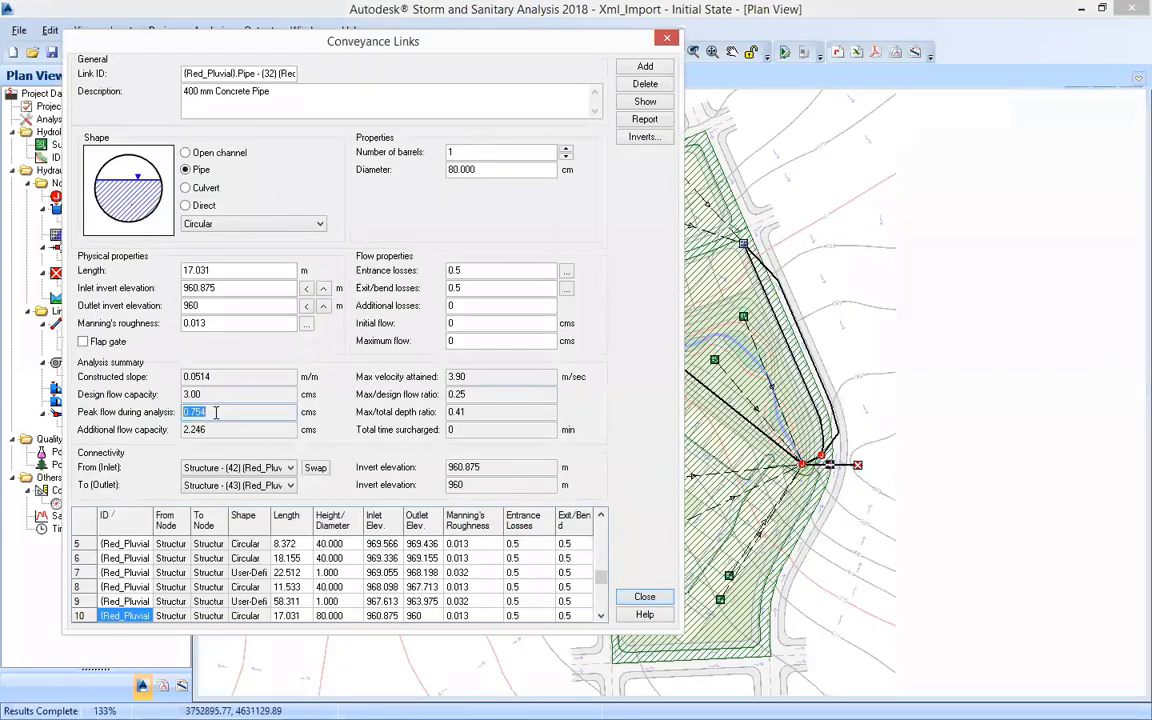
key(Escape)
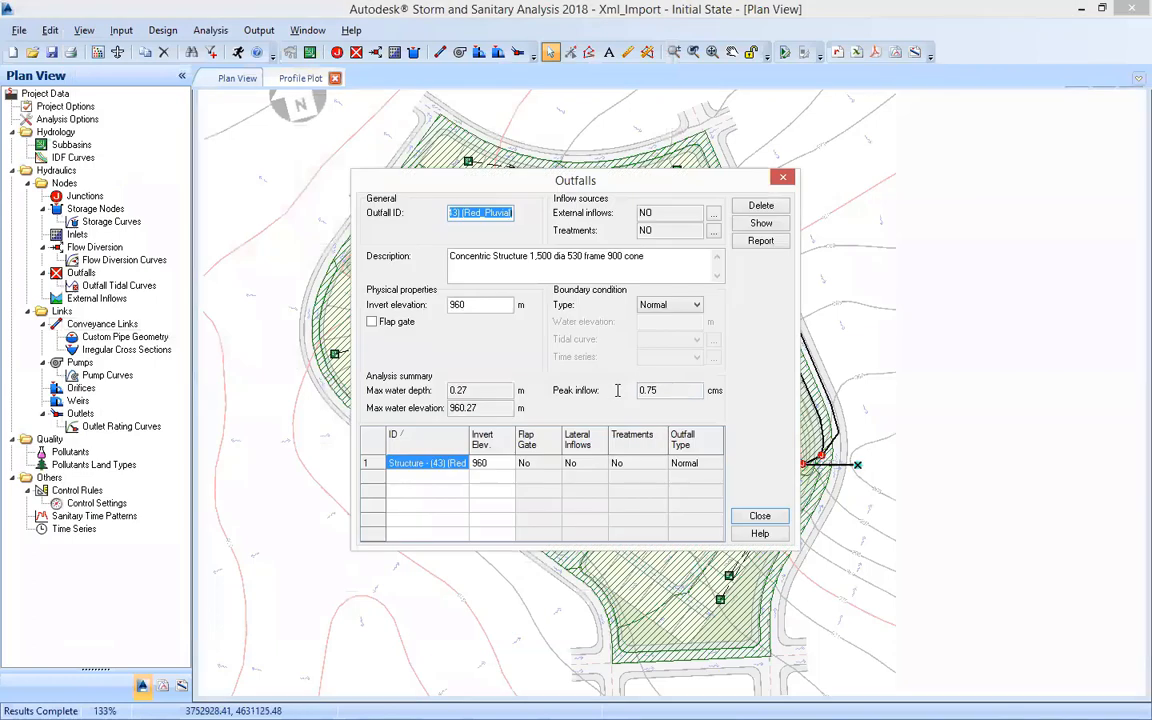
key(Tab)
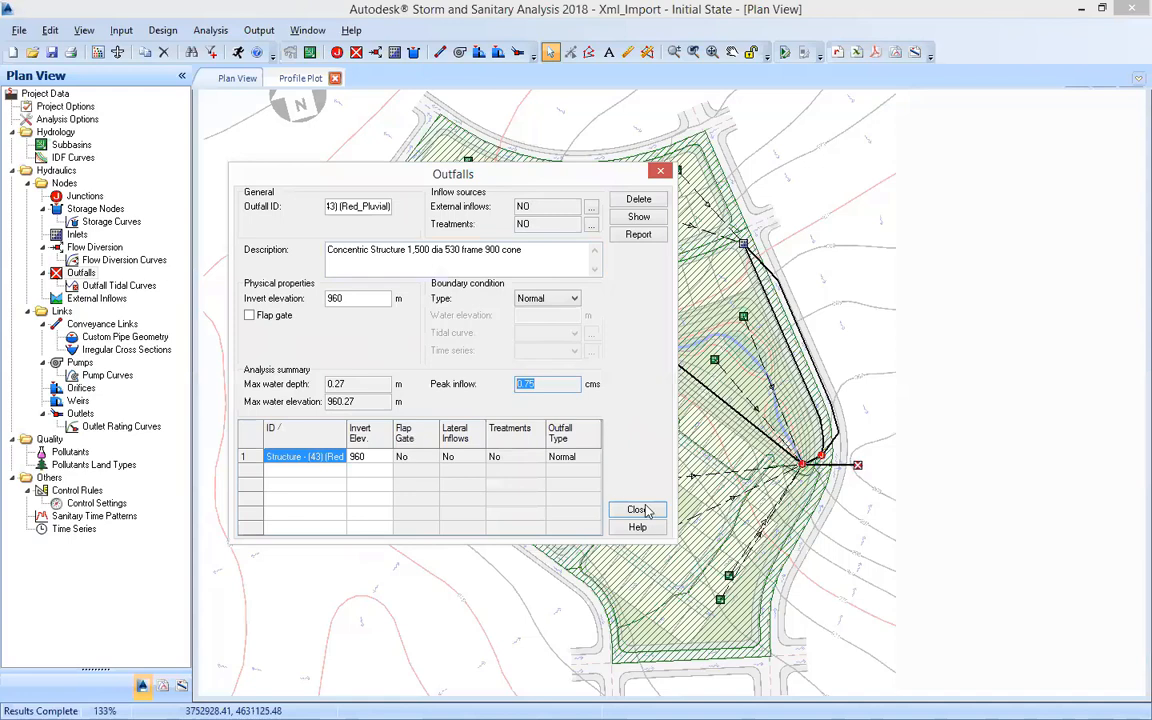
Step: Close the outfall properties and the profile plot, returning to the plan view
click(863, 413)
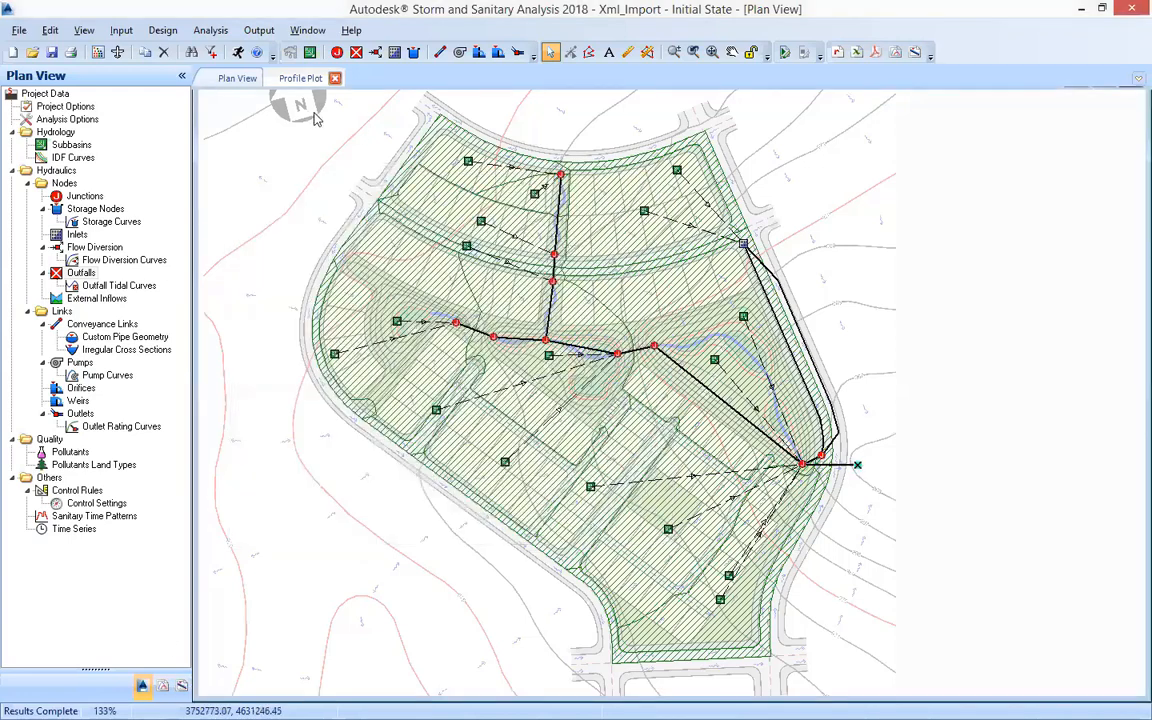
click(301, 79)
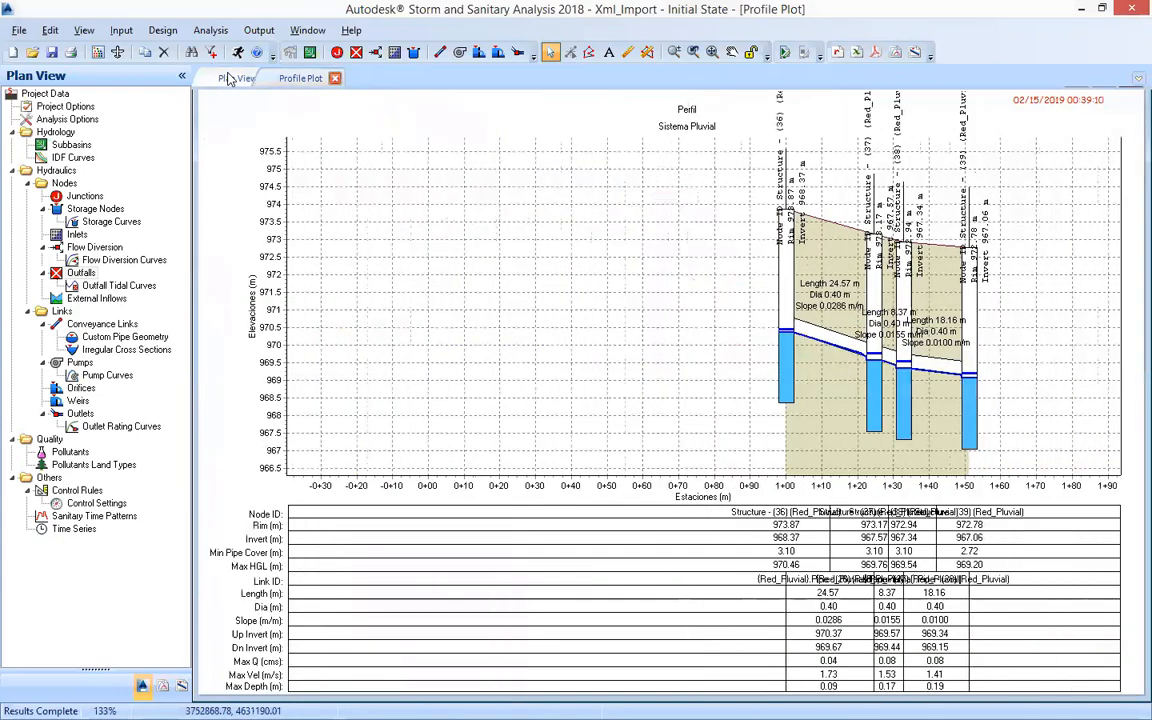
click(231, 80)
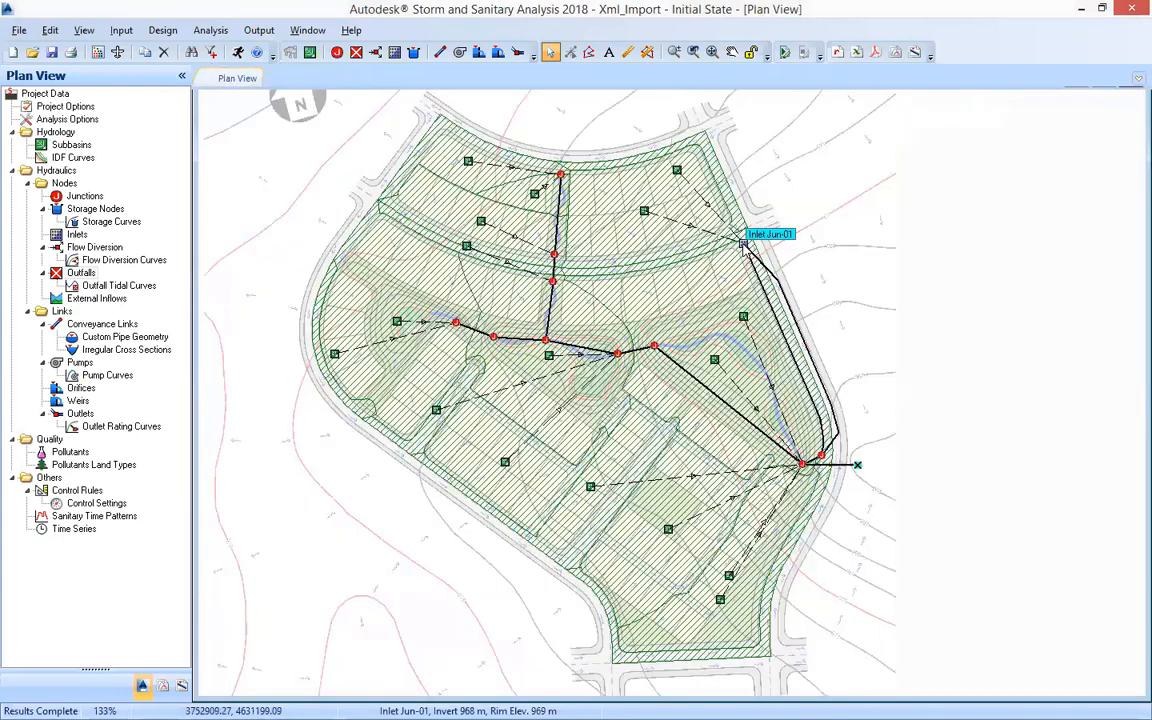
Step: Open the properties of inlet Jun-01 and review the inlet manufacturer options, keeping FHWA HEC-22 Generic
double_click(562, 176)
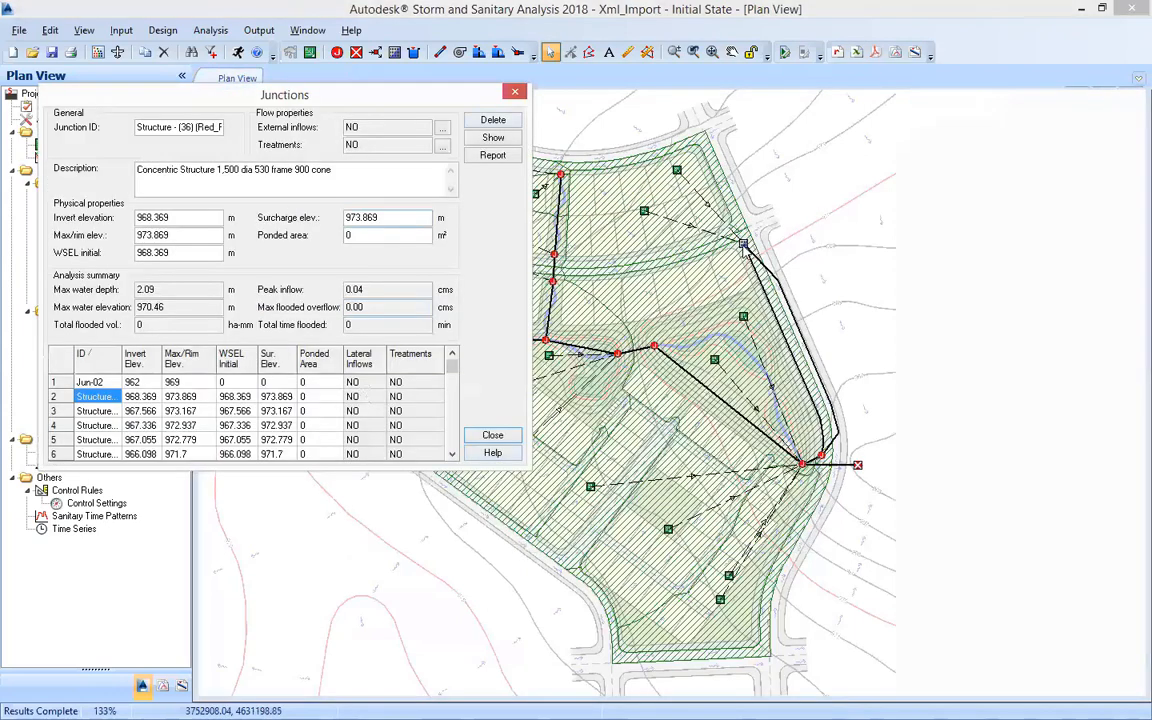
key(alt+Tab)
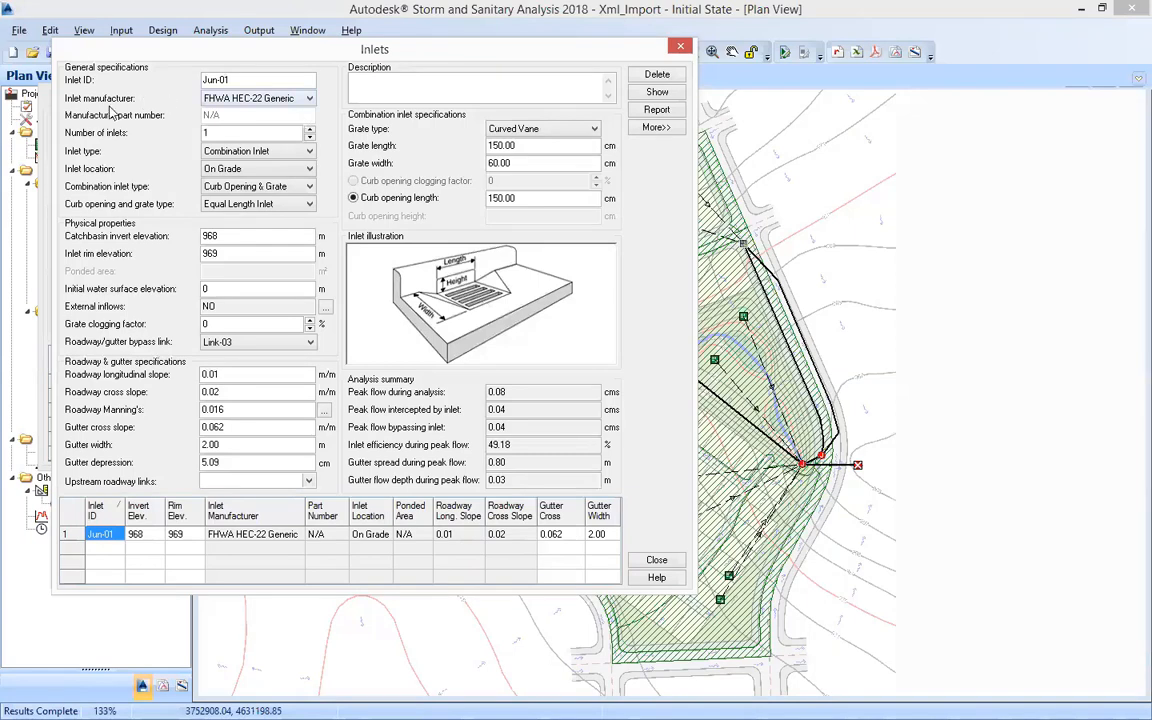
click(207, 99)
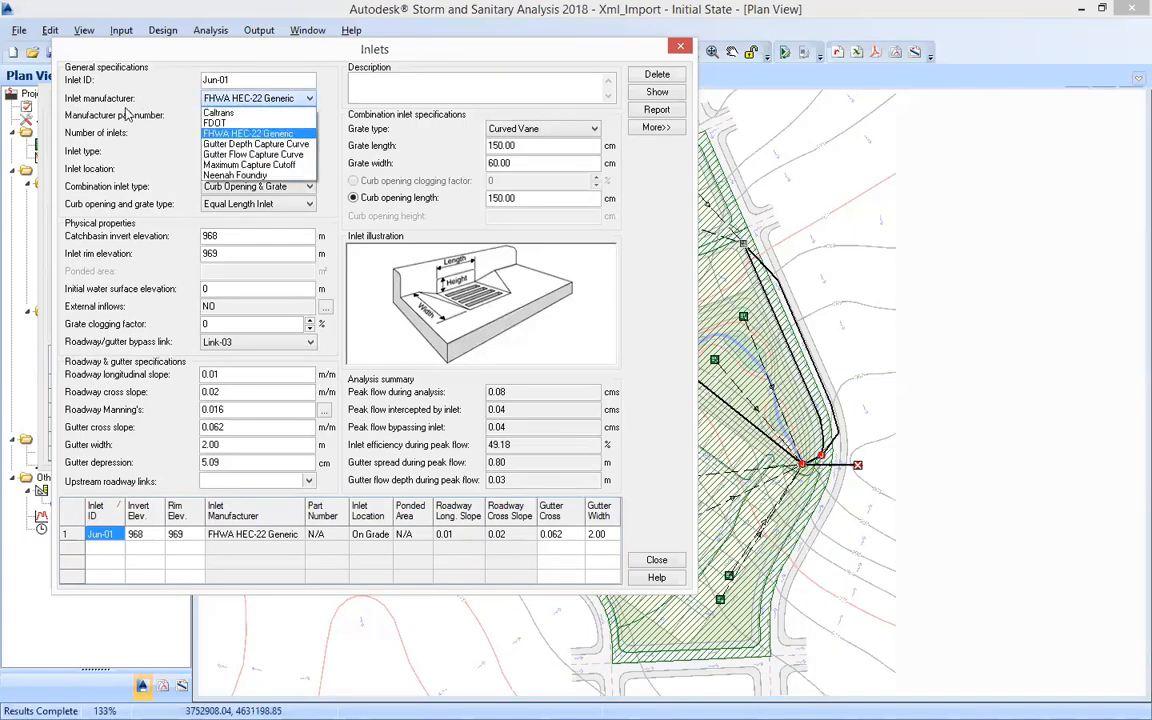
click(203, 101)
click(203, 100)
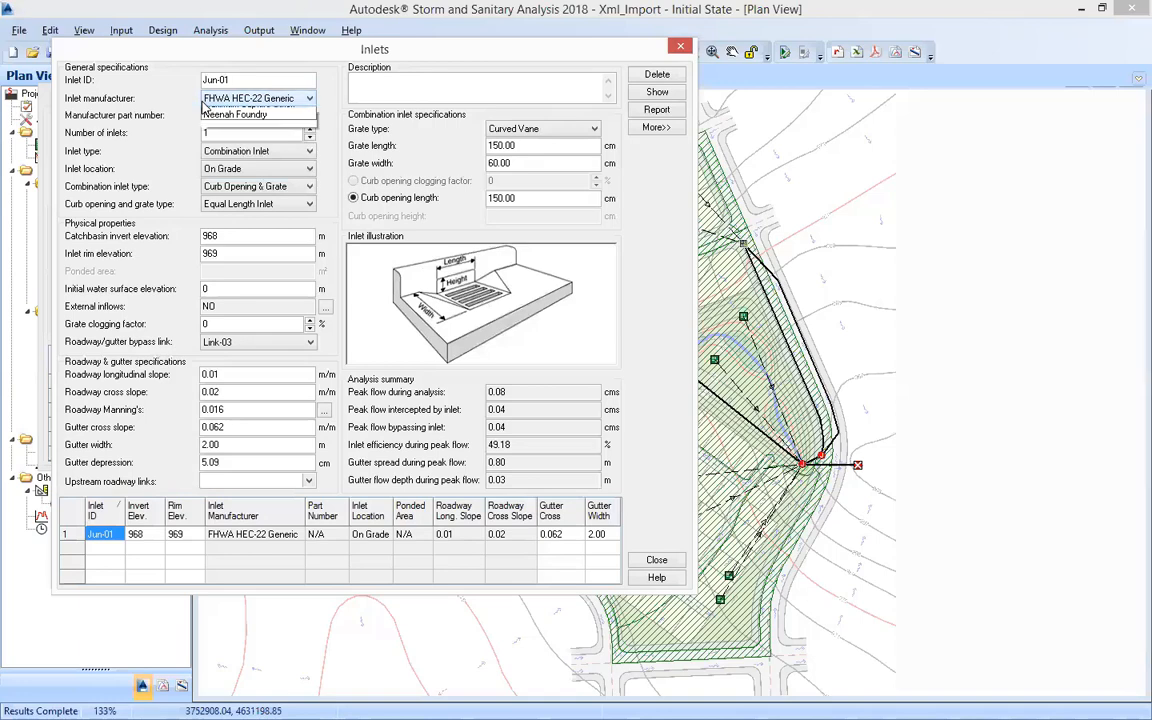
click(243, 100)
click(243, 100)
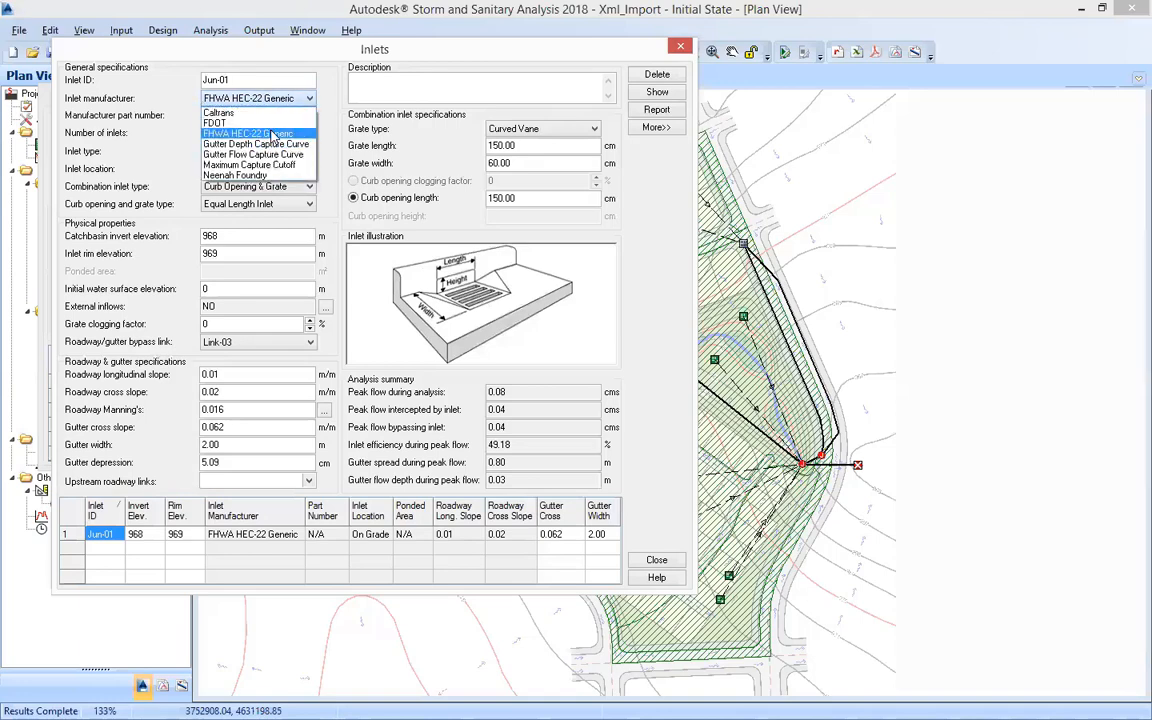
click(278, 132)
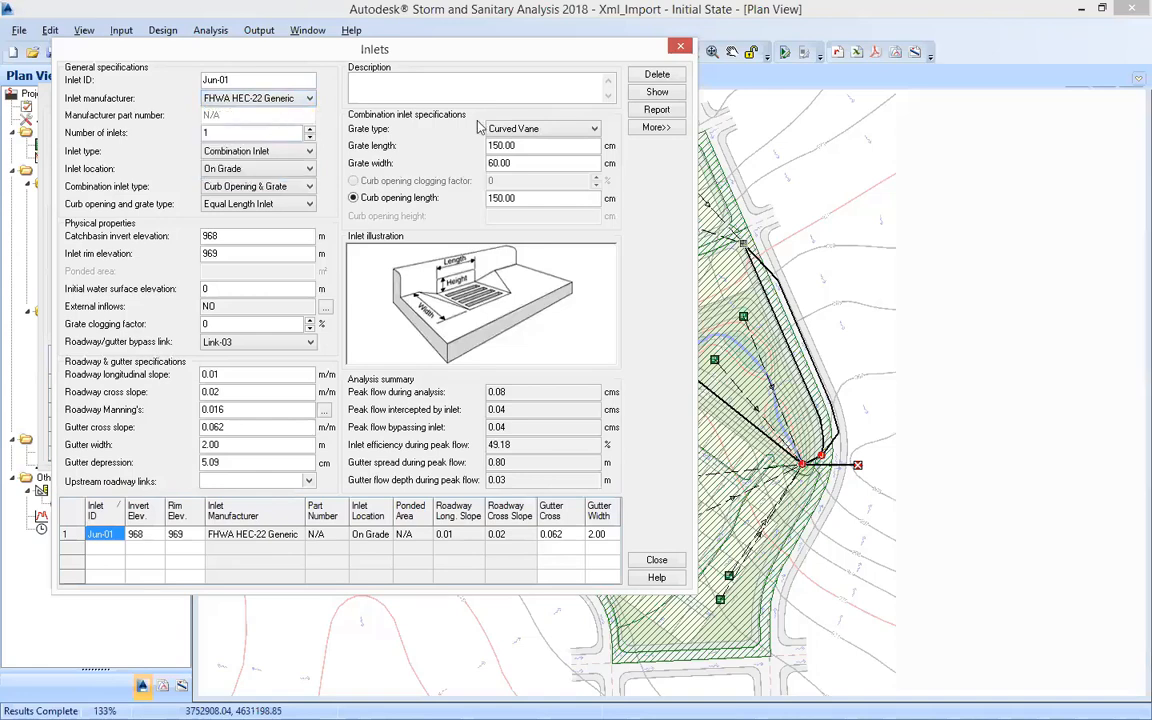
Step: Set the grate type of Jun-01 to Parallel Bar P-1-1/8 and switch its manufacturer to Caltrans
click(545, 130)
click(515, 162)
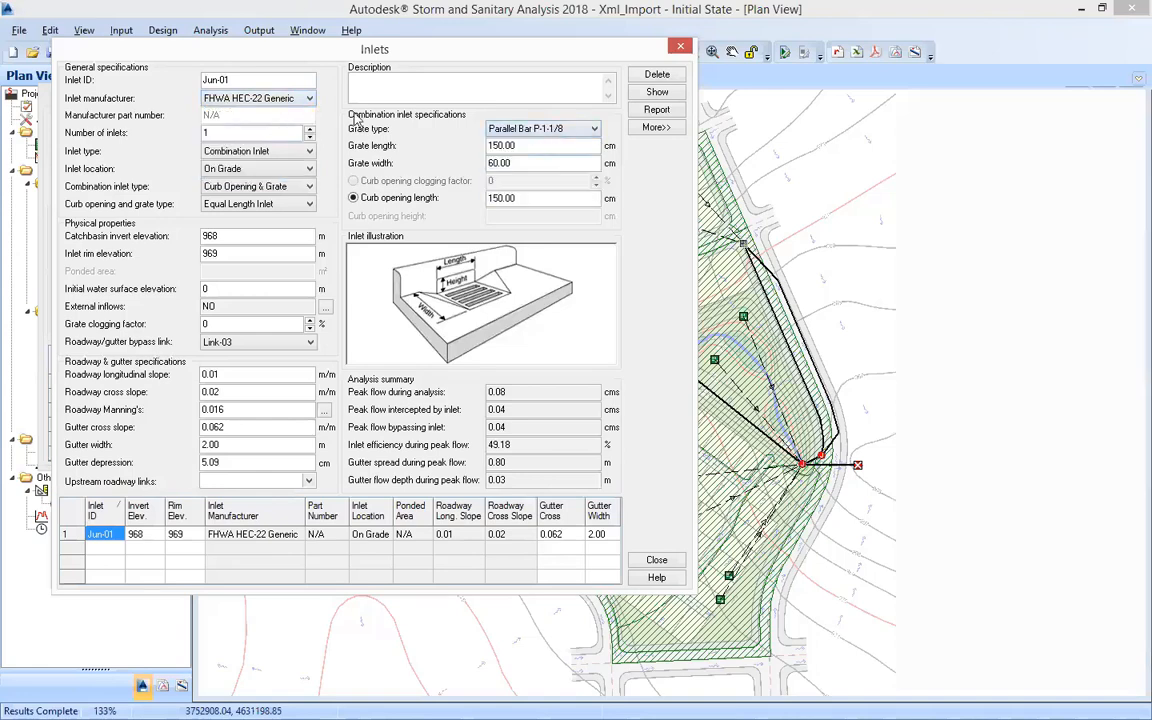
click(262, 98)
click(219, 112)
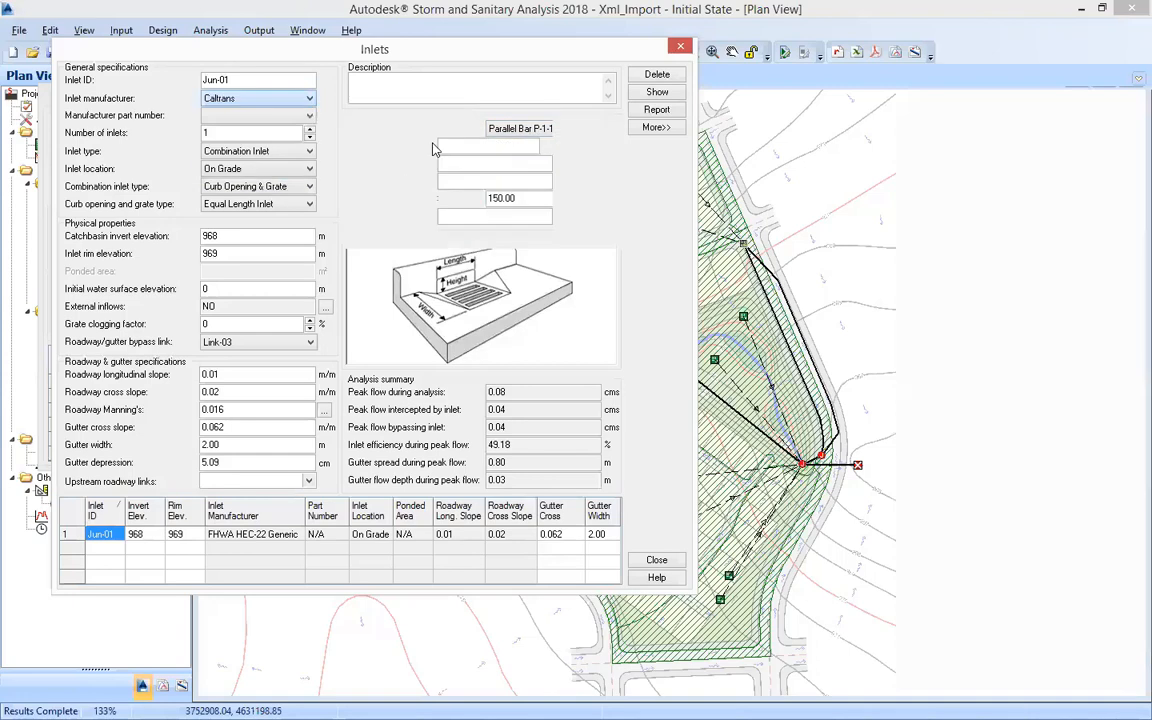
click(489, 130)
click(500, 149)
Step: Try several Caltrans part numbers for Jun-01, including GT2, OS and Slotted Drain, comparing their specifications and illustrations
click(257, 115)
click(250, 141)
click(247, 119)
click(235, 169)
click(257, 120)
click(245, 185)
click(265, 118)
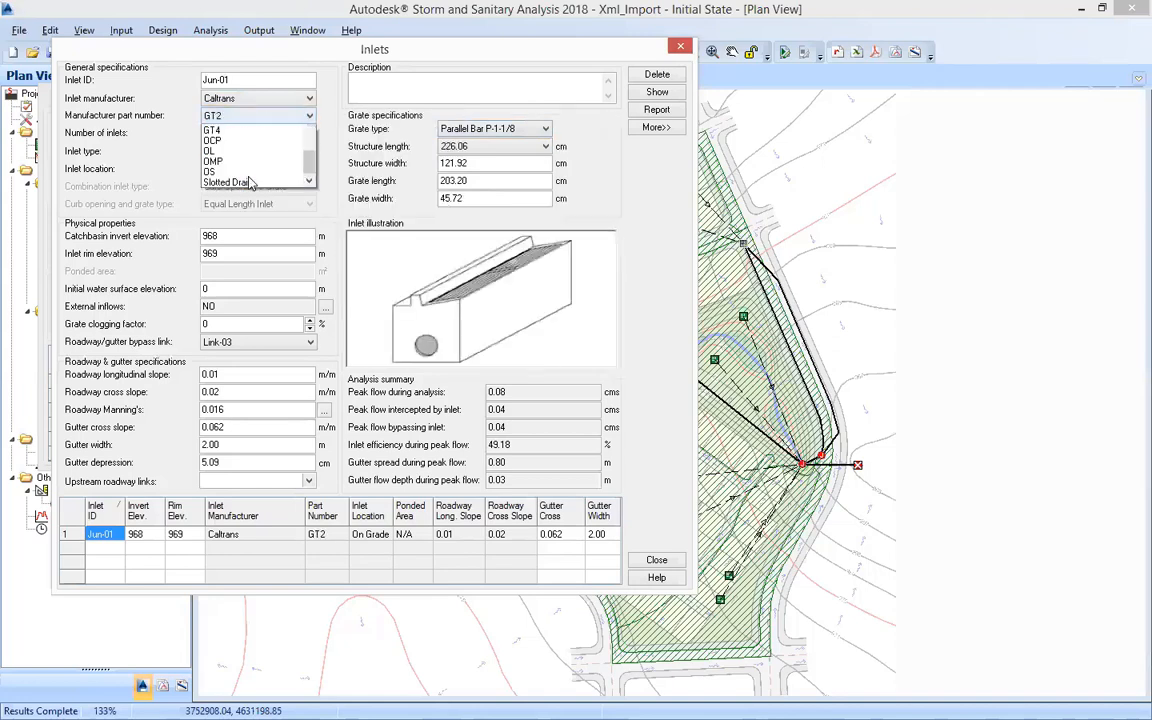
click(246, 194)
click(258, 116)
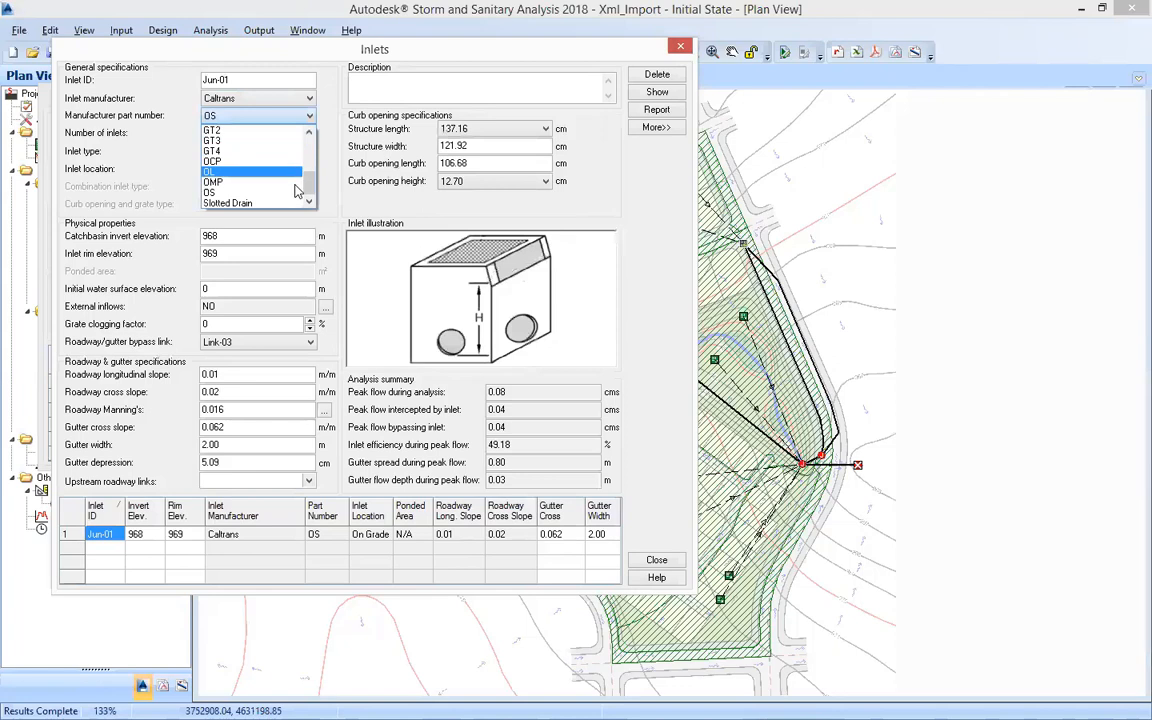
click(245, 203)
Step: Restore FHWA HEC-22 Generic as the inlet manufacturer and set the grate type to Parallel Bar P-1-1/8
click(257, 98)
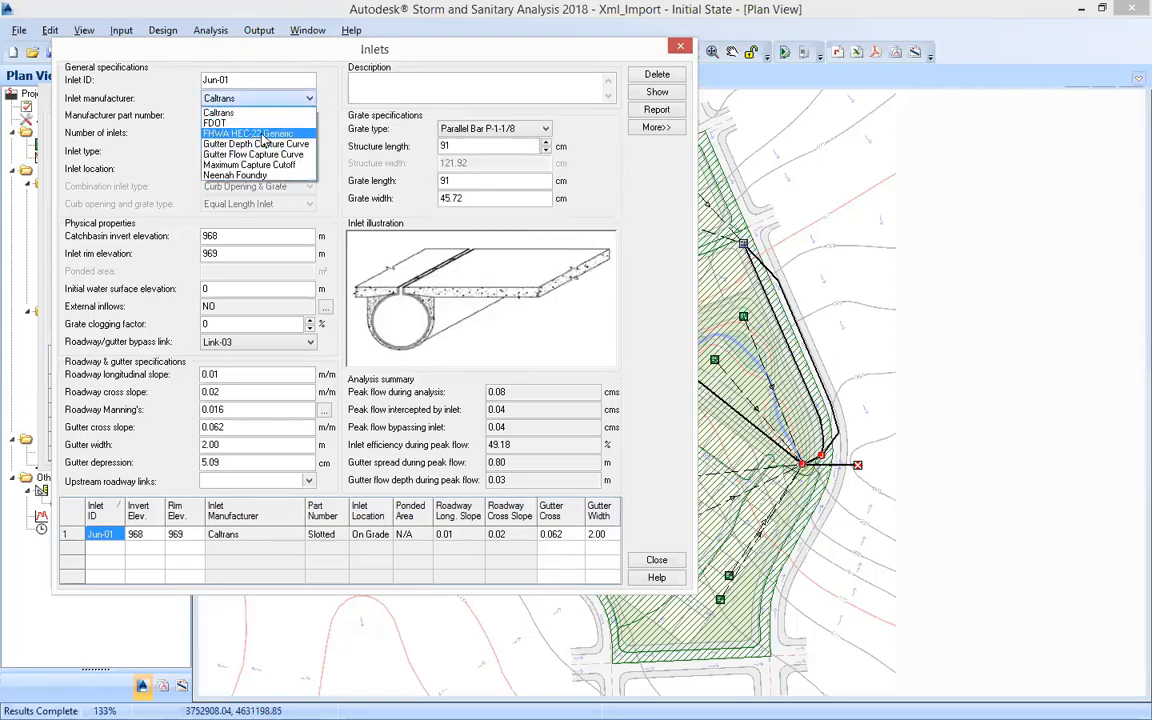
click(262, 135)
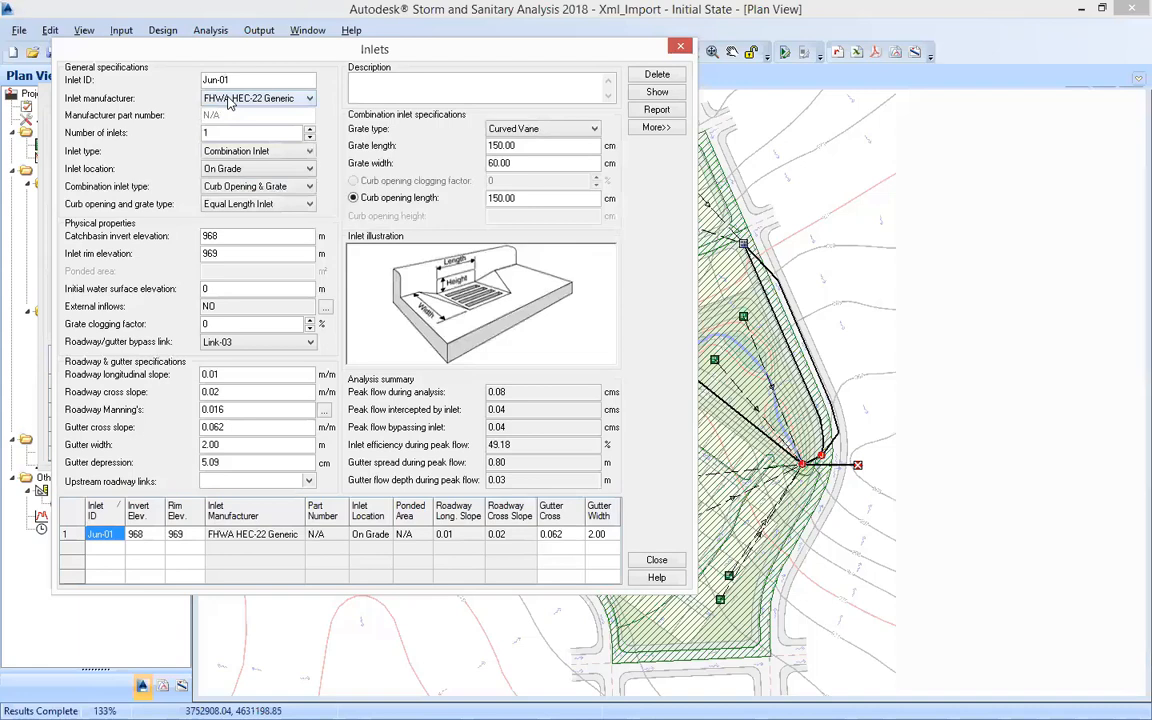
click(512, 129)
click(502, 148)
drag(519, 148, 465, 167)
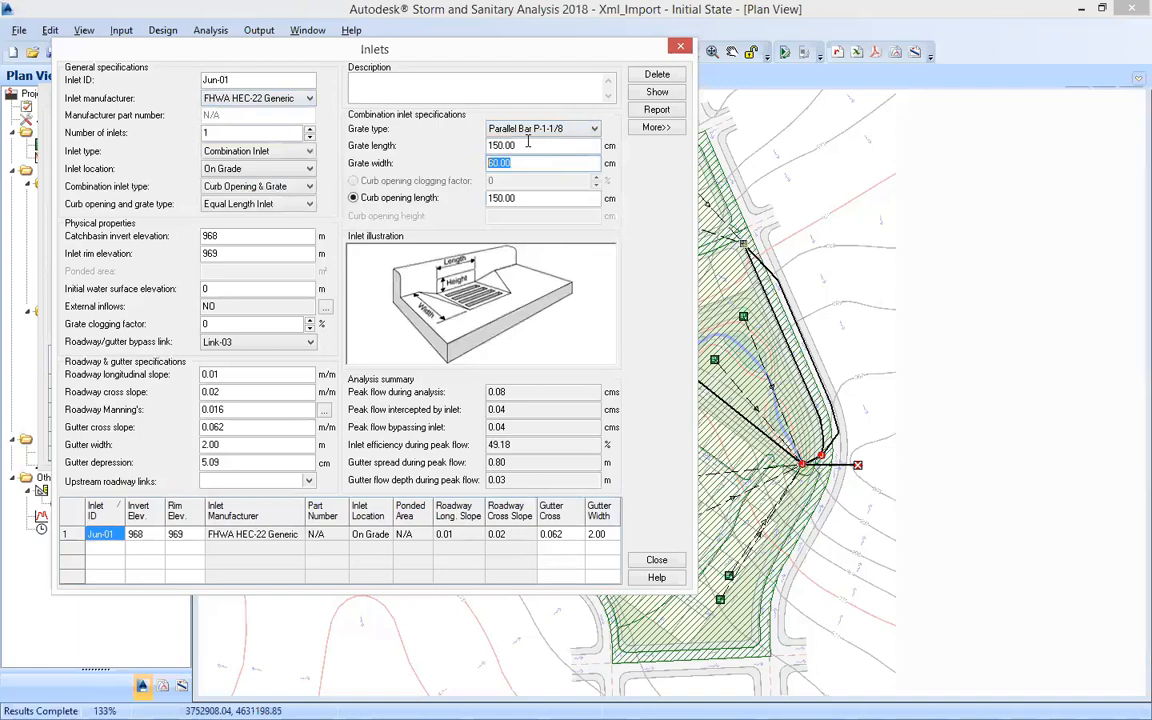
key(Tab)
Step: Try the Curb Opening, circular Grate, rectangular Grate and Median & Ditch inlet types on Jun-01
click(244, 152)
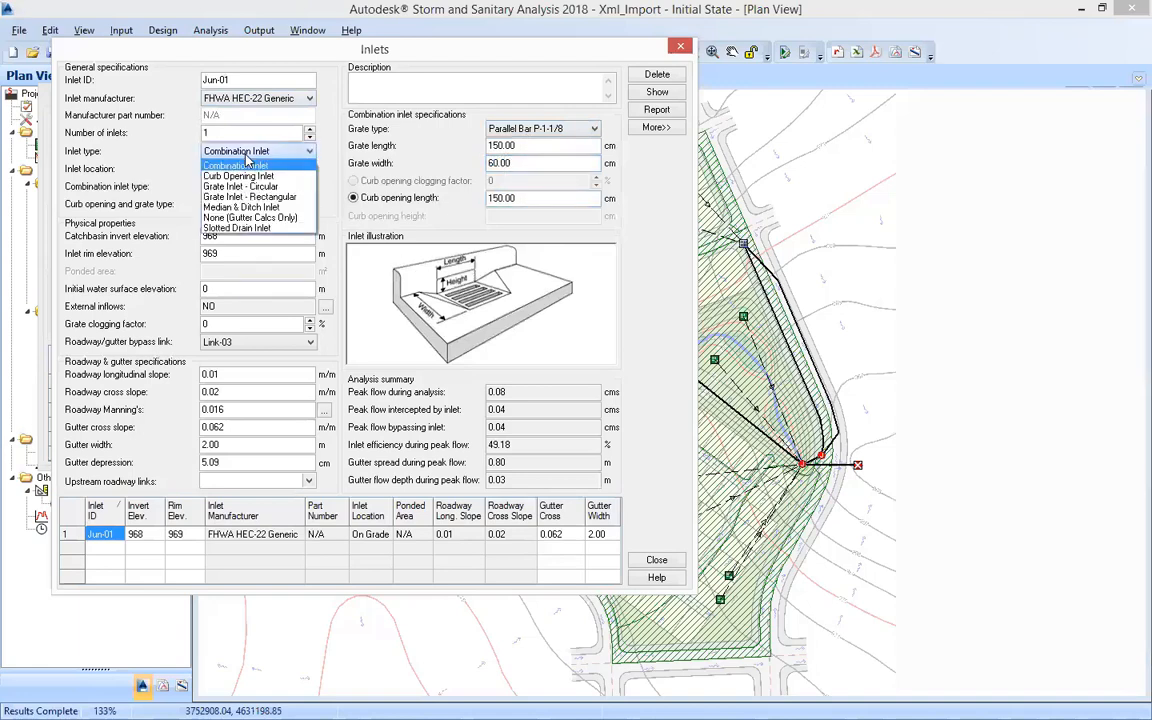
click(285, 177)
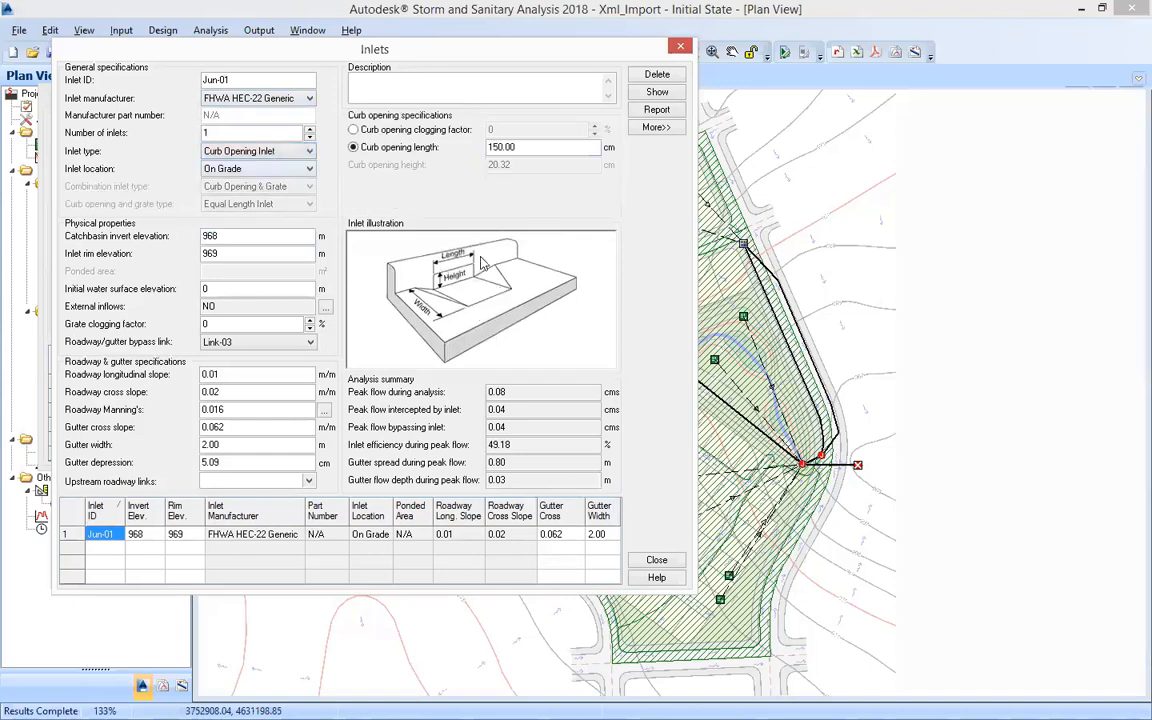
click(242, 153)
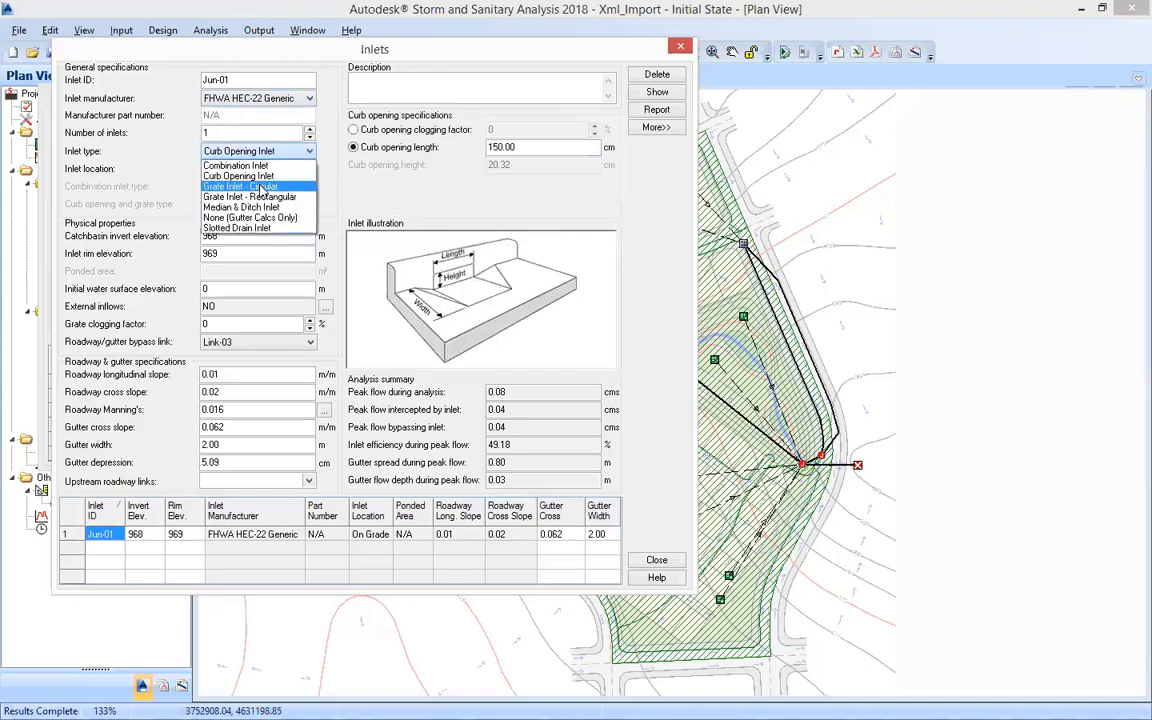
click(262, 187)
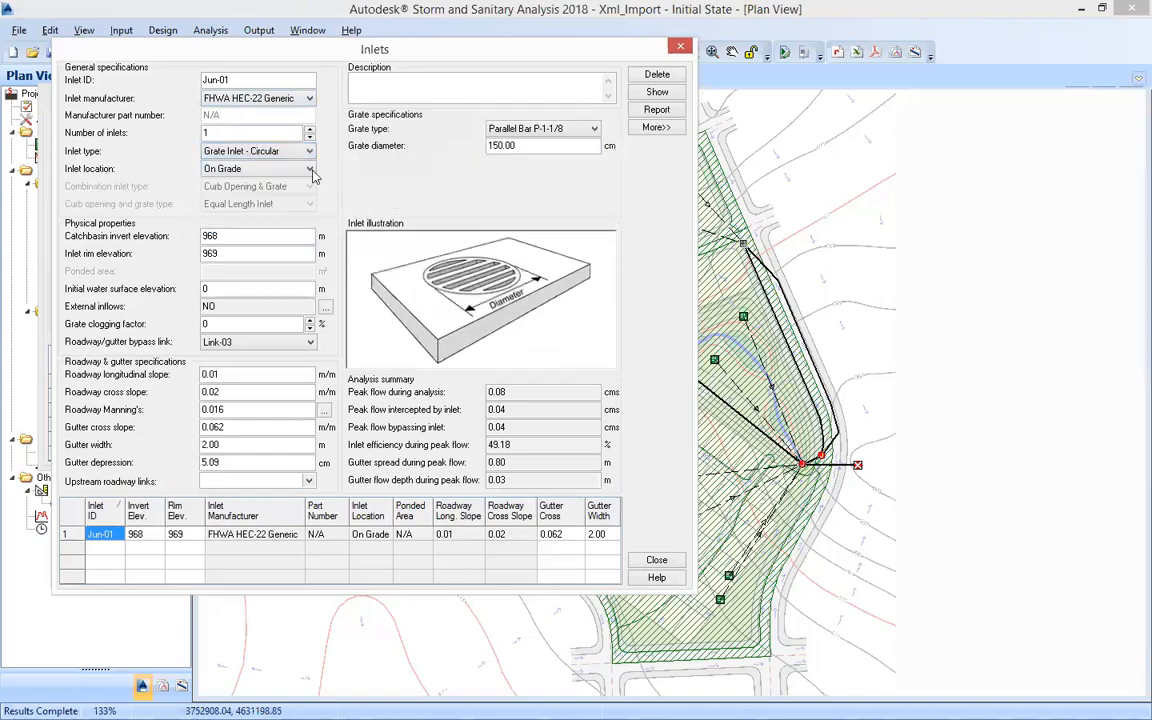
click(258, 152)
click(265, 196)
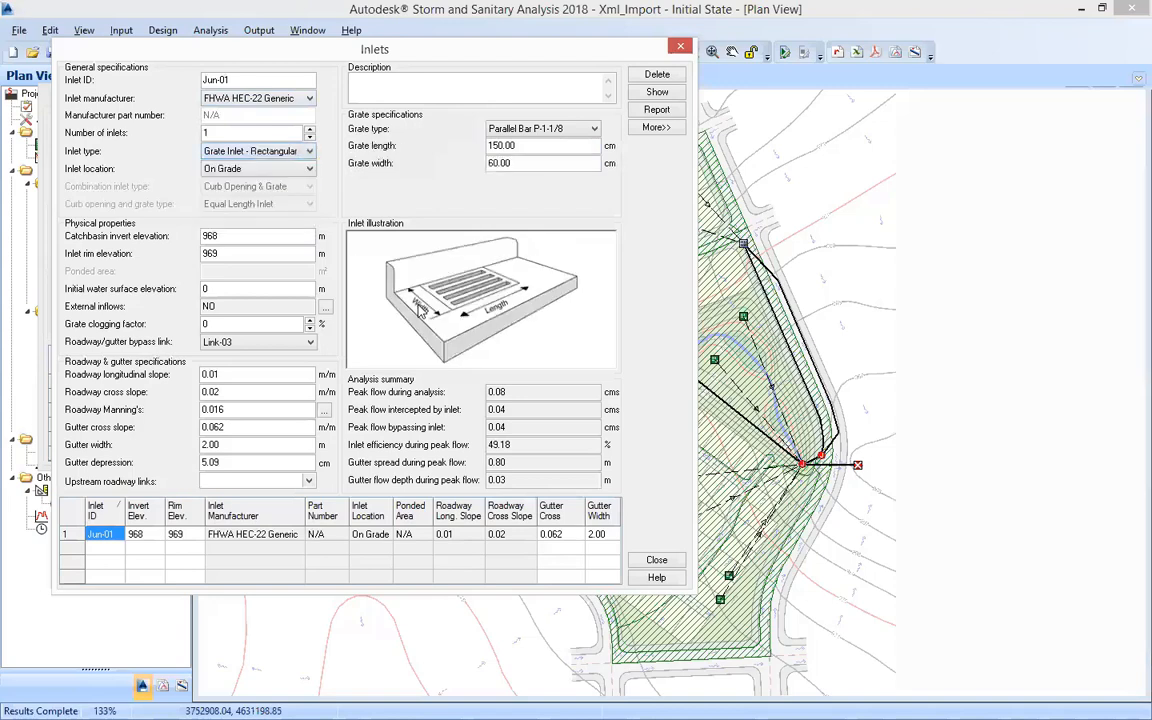
click(243, 151)
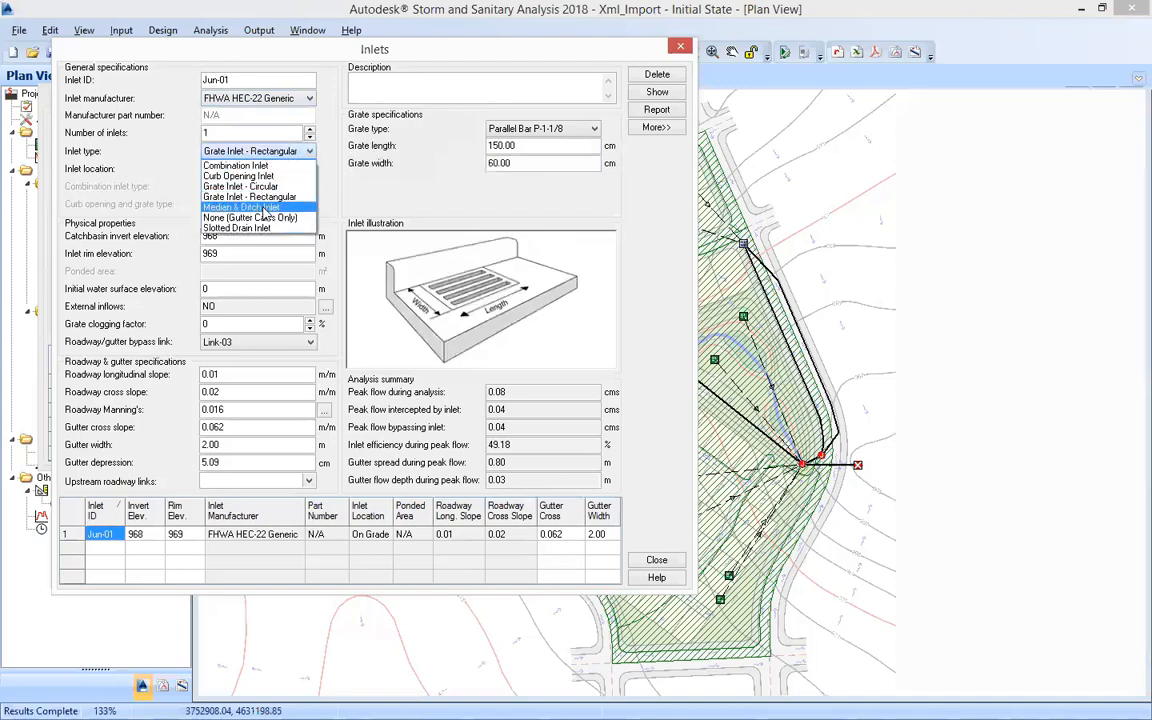
click(240, 196)
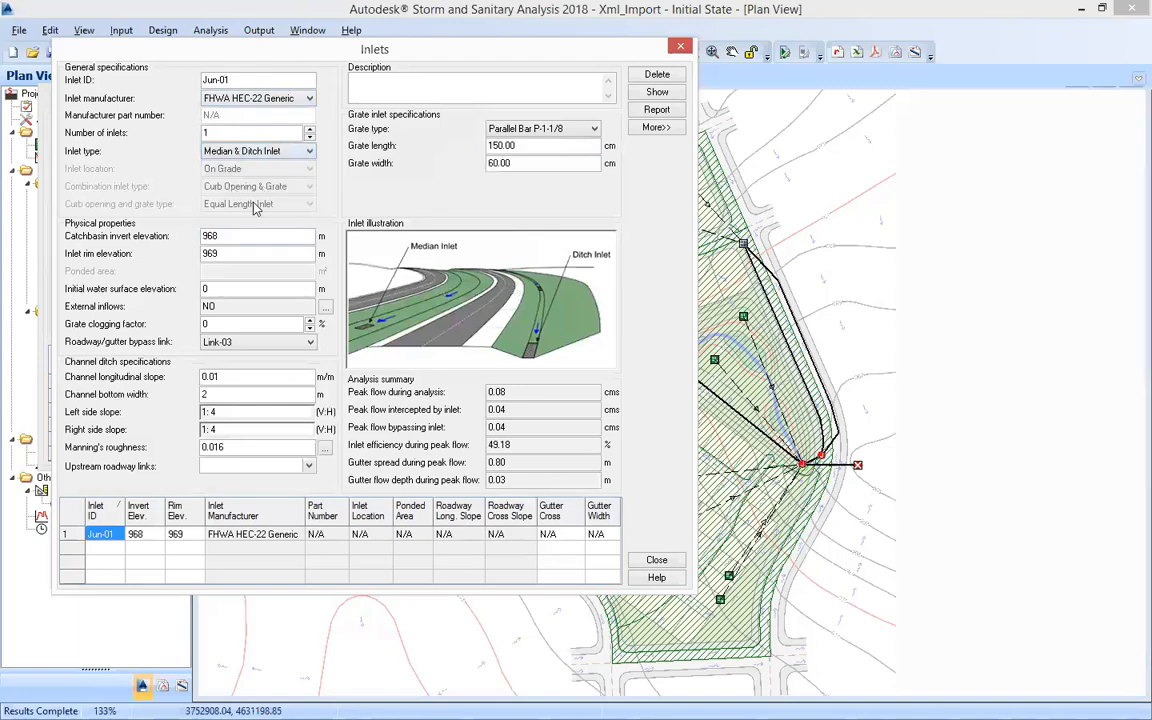
Step: Try the None (Gutter Calcs Only), Slotted Drain and Curb Opening types, then restore Combination Inlet for Jun-01
click(257, 151)
click(258, 222)
click(240, 151)
click(237, 228)
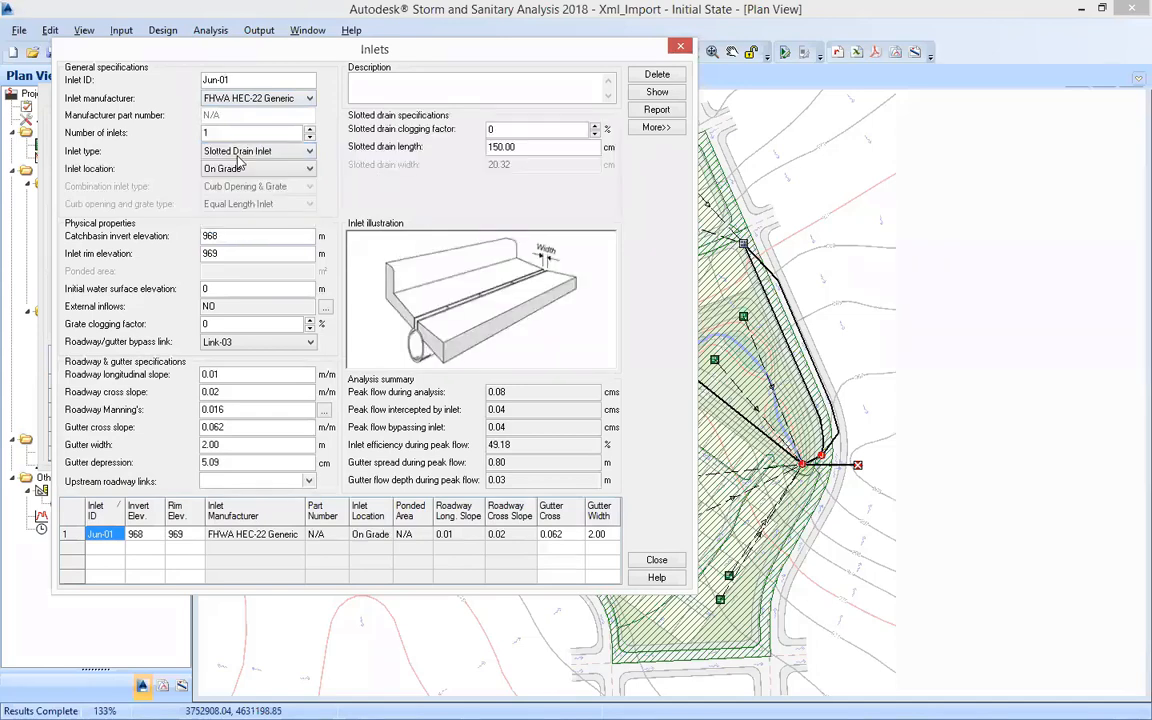
click(257, 151)
click(238, 176)
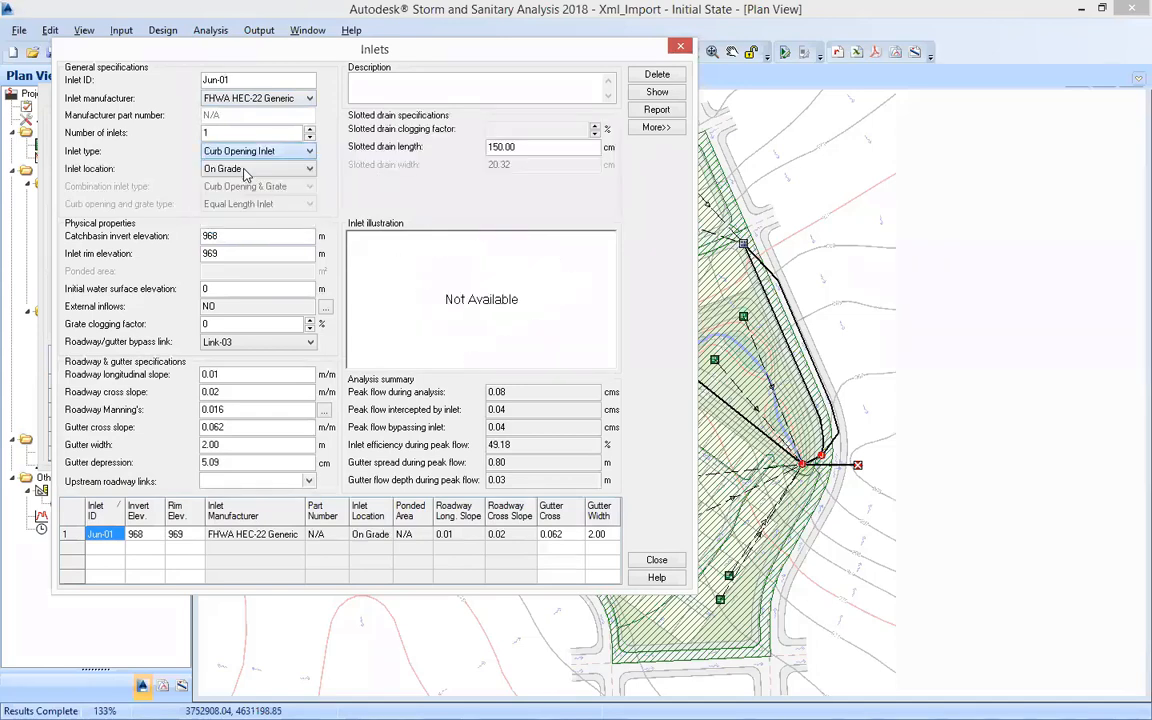
click(257, 151)
click(236, 165)
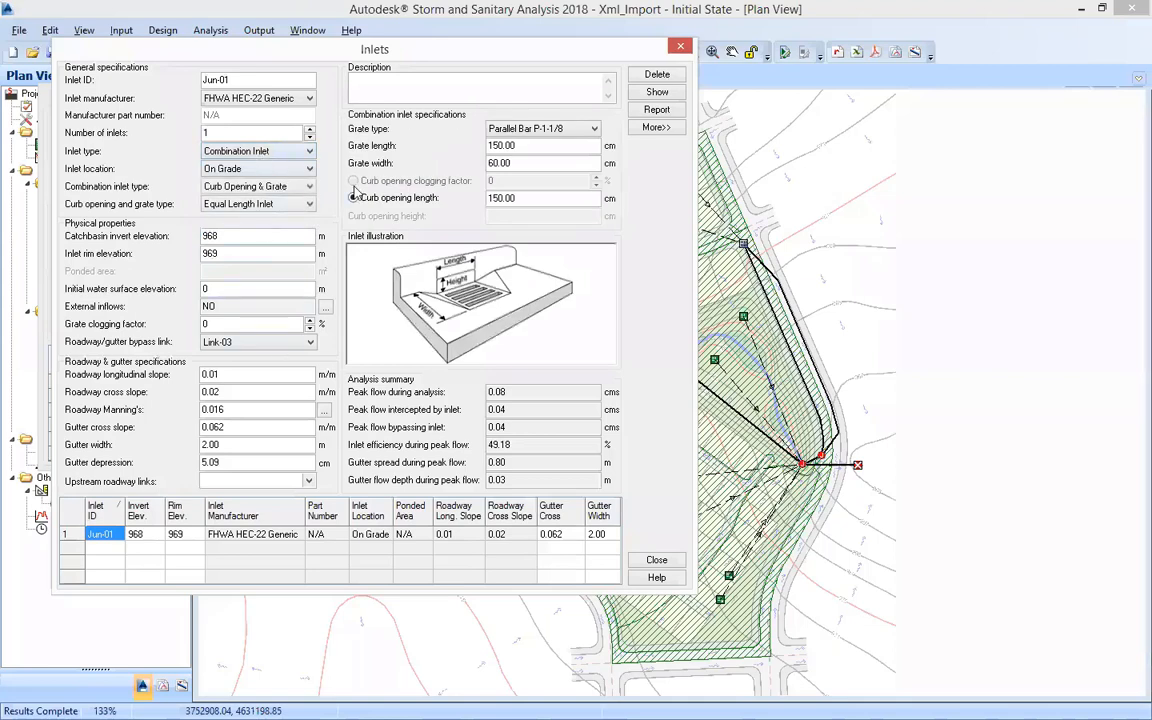
Step: Review the On Grade and On Sag inlet locations for Jun-01, then close the inlet and junction properties
click(260, 168)
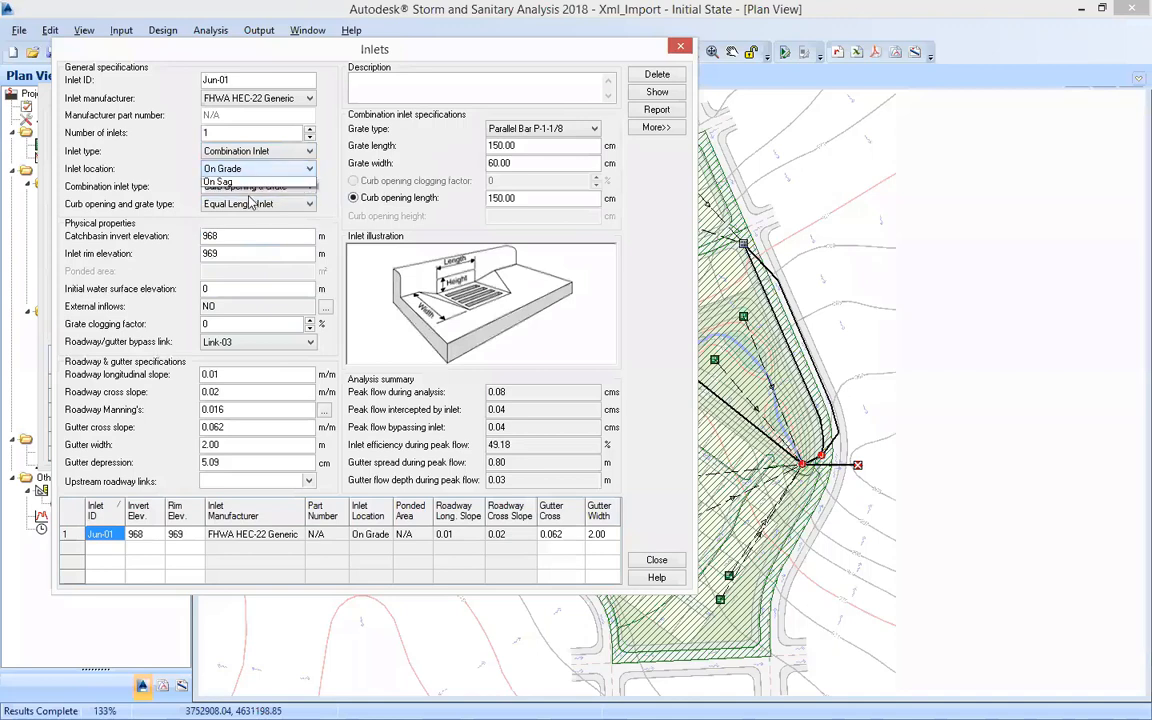
click(263, 192)
click(268, 170)
click(250, 186)
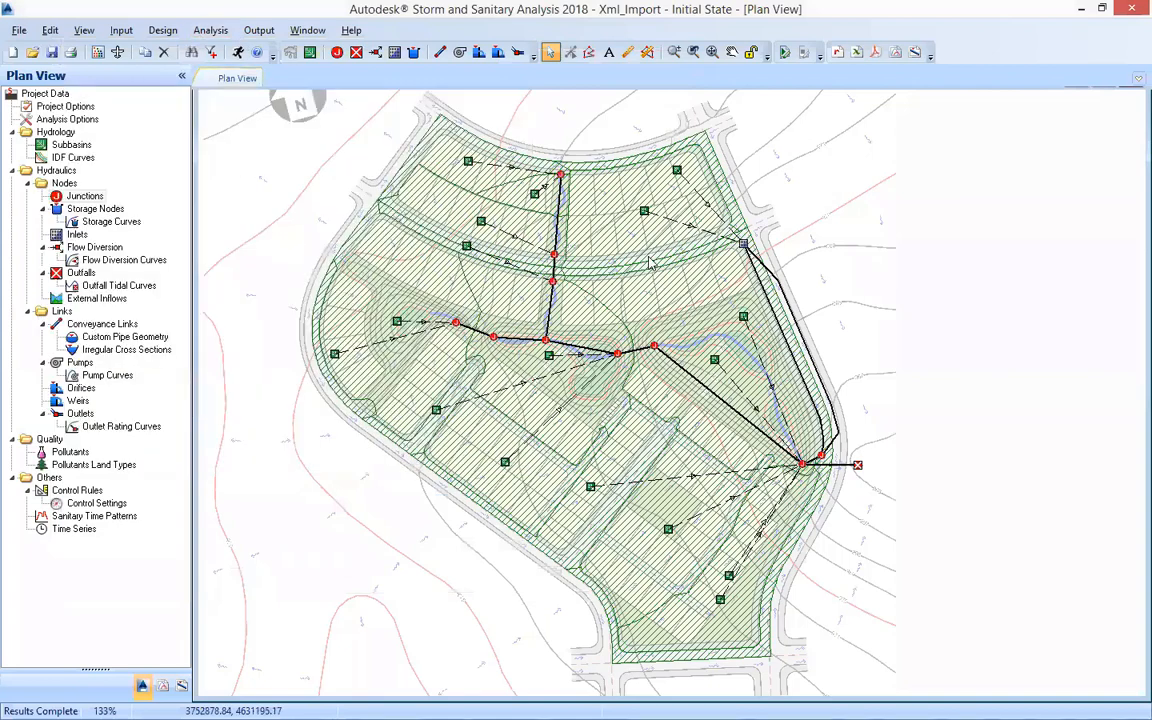
Step: Open the Curb & Gutter Inlet Calculator, choose the Combinational Inlet Type and review the grate type options
click(162, 30)
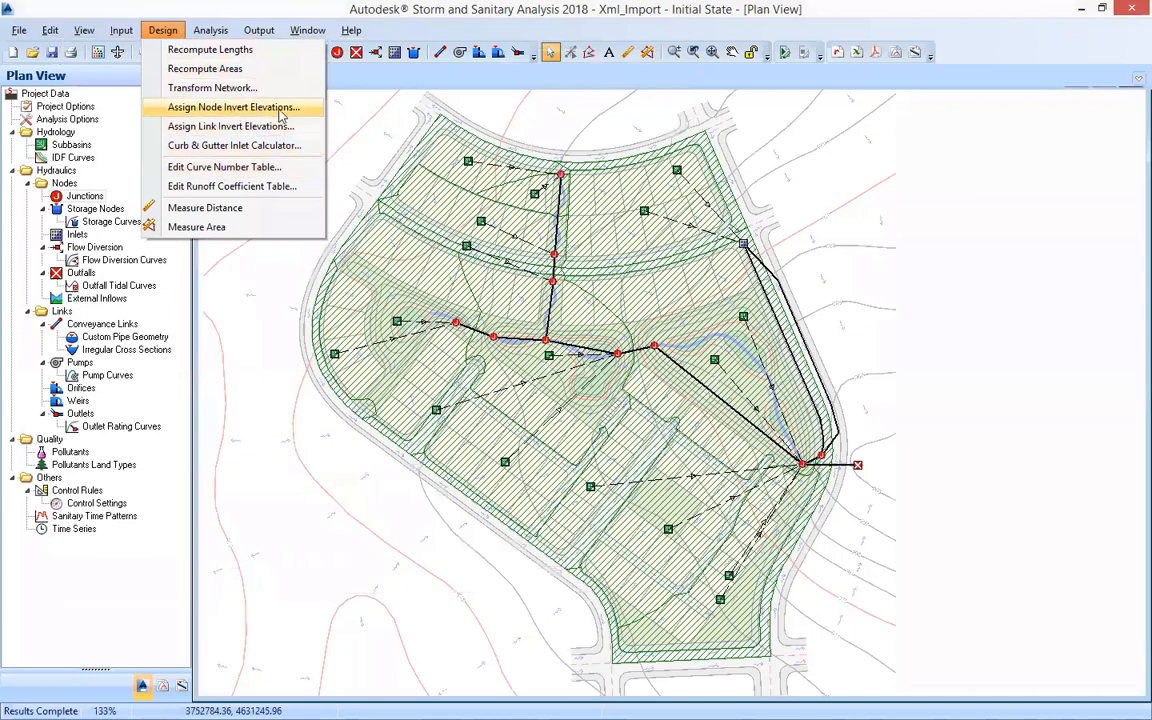
click(230, 147)
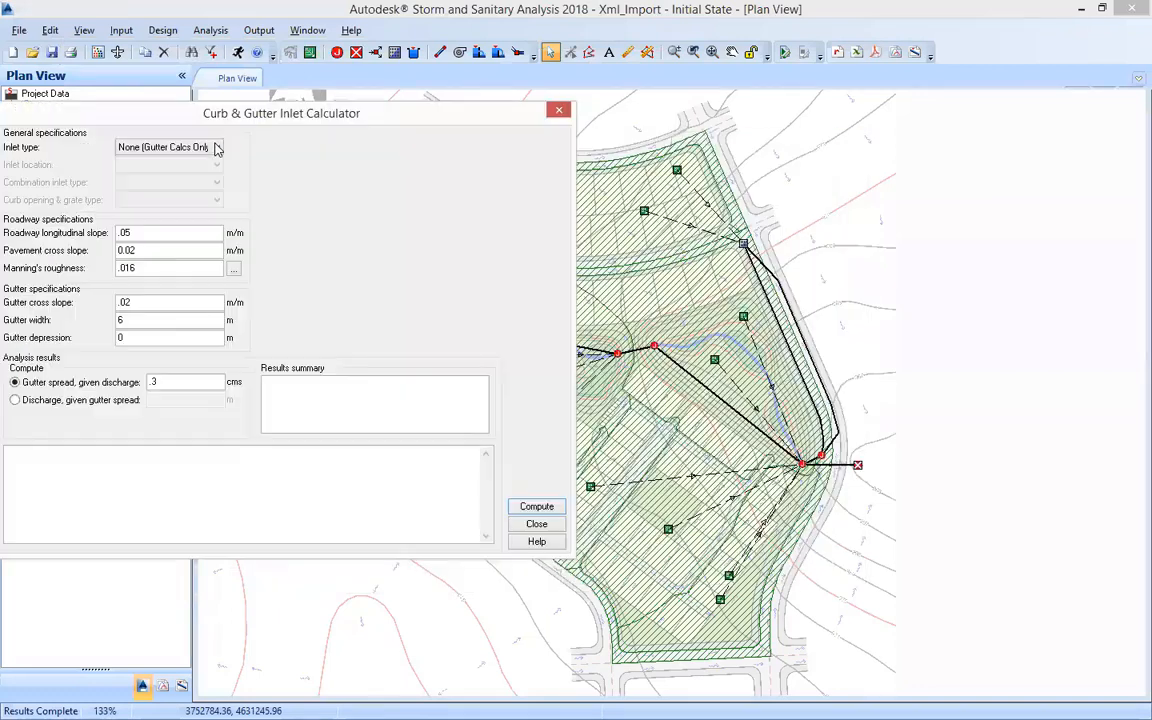
click(215, 127)
click(205, 141)
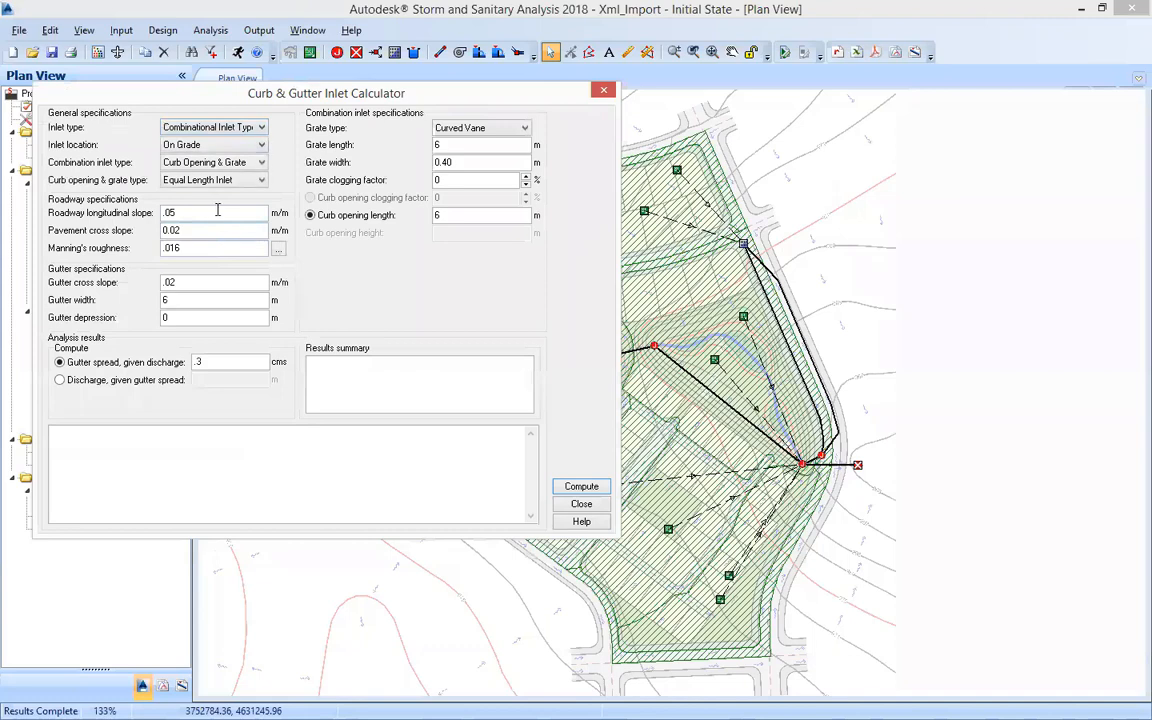
click(495, 129)
click(462, 162)
Step: Try other inlet types in the calculator, including Grate Inlet, and choose Median & Ditch Inlet
click(215, 127)
click(212, 151)
click(215, 129)
click(208, 161)
click(211, 128)
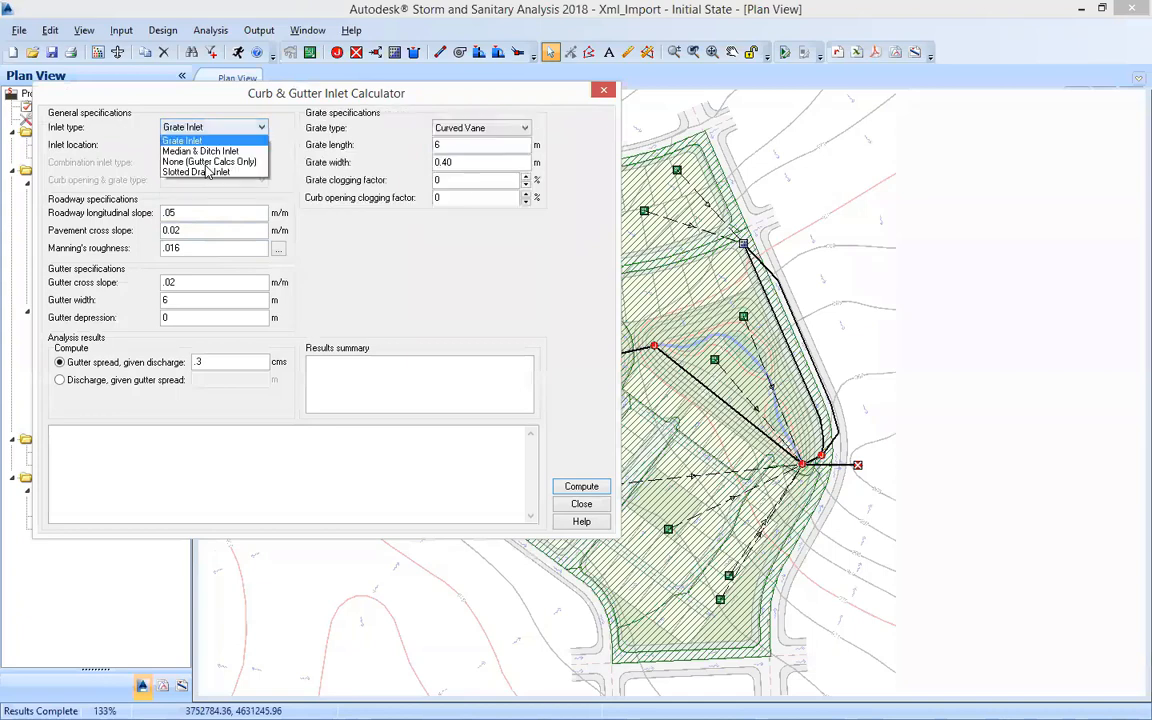
click(212, 127)
click(213, 128)
click(205, 172)
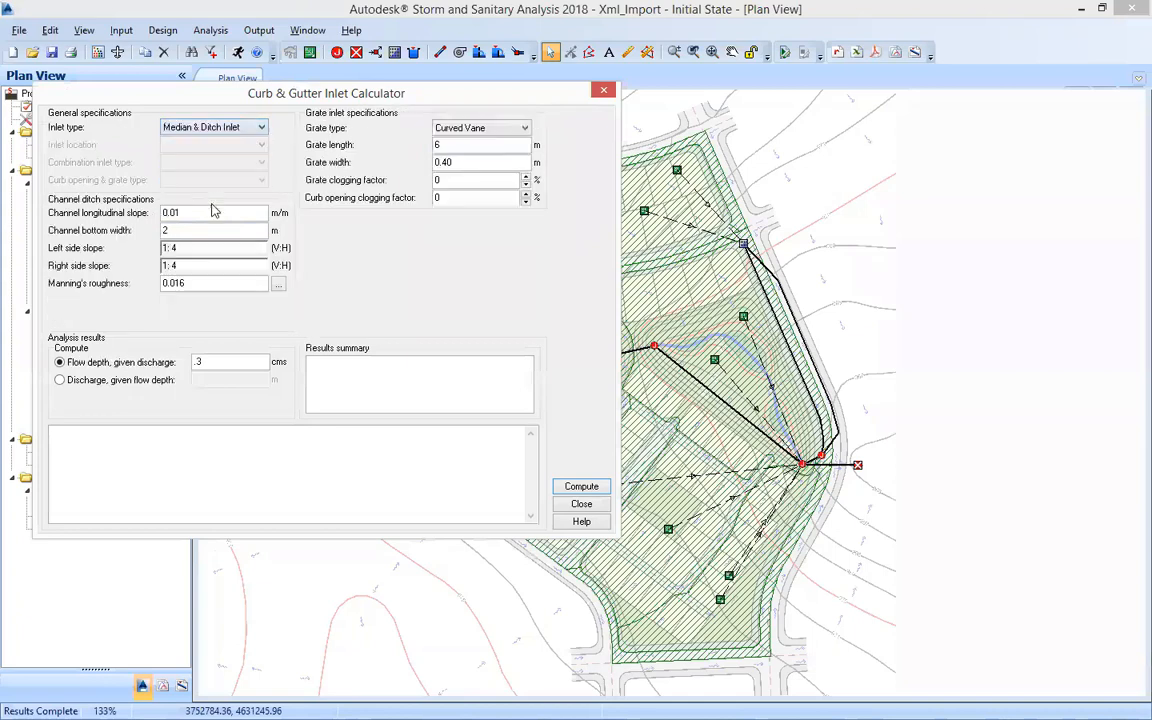
Step: Compute the flow depth for a discharge of 0.3 cms and examine the flow depth, intercepted flow and bypass flow
click(226, 362)
click(576, 487)
drag(453, 365, 308, 363)
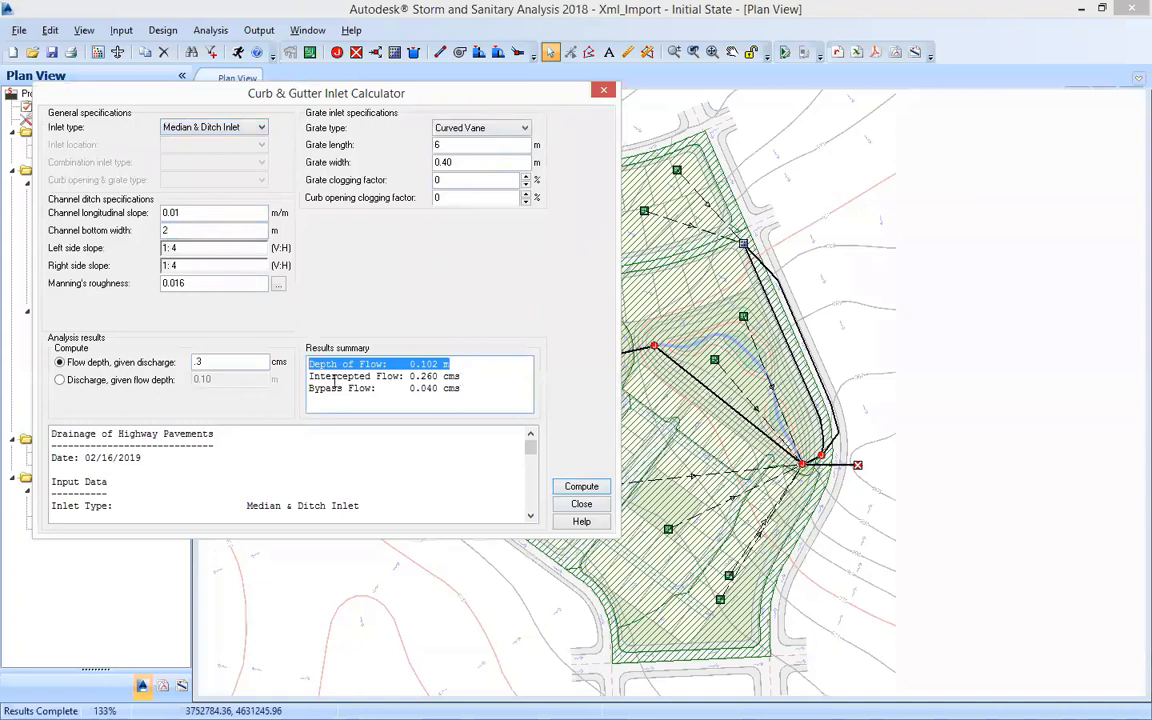
drag(462, 378, 301, 389)
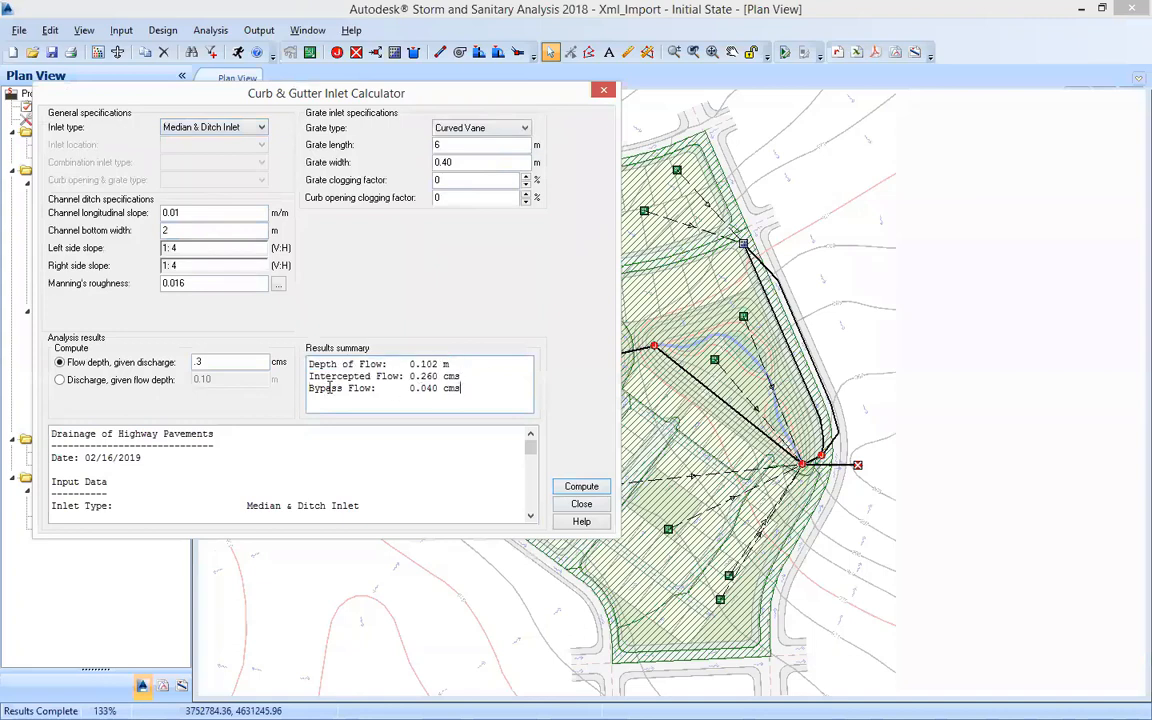
Step: Examine the bypass flow result for the Median & Ditch Inlet, then close the Curb & Gutter Inlet Calculator
drag(462, 389, 297, 392)
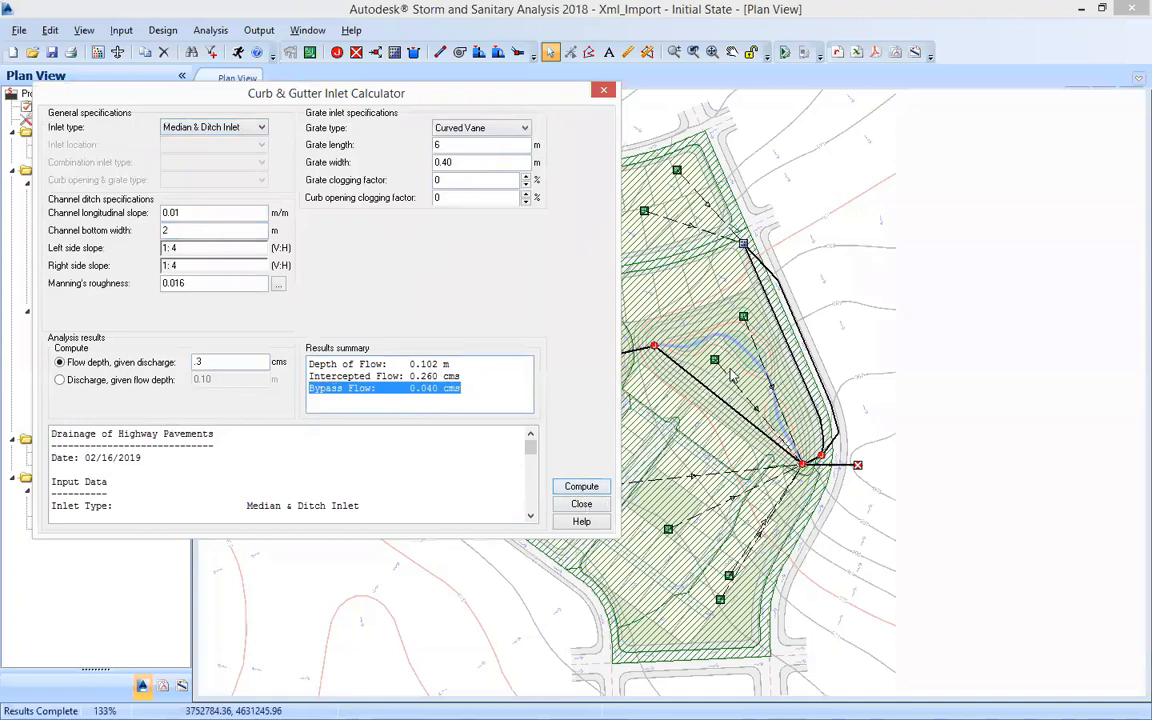
click(743, 246)
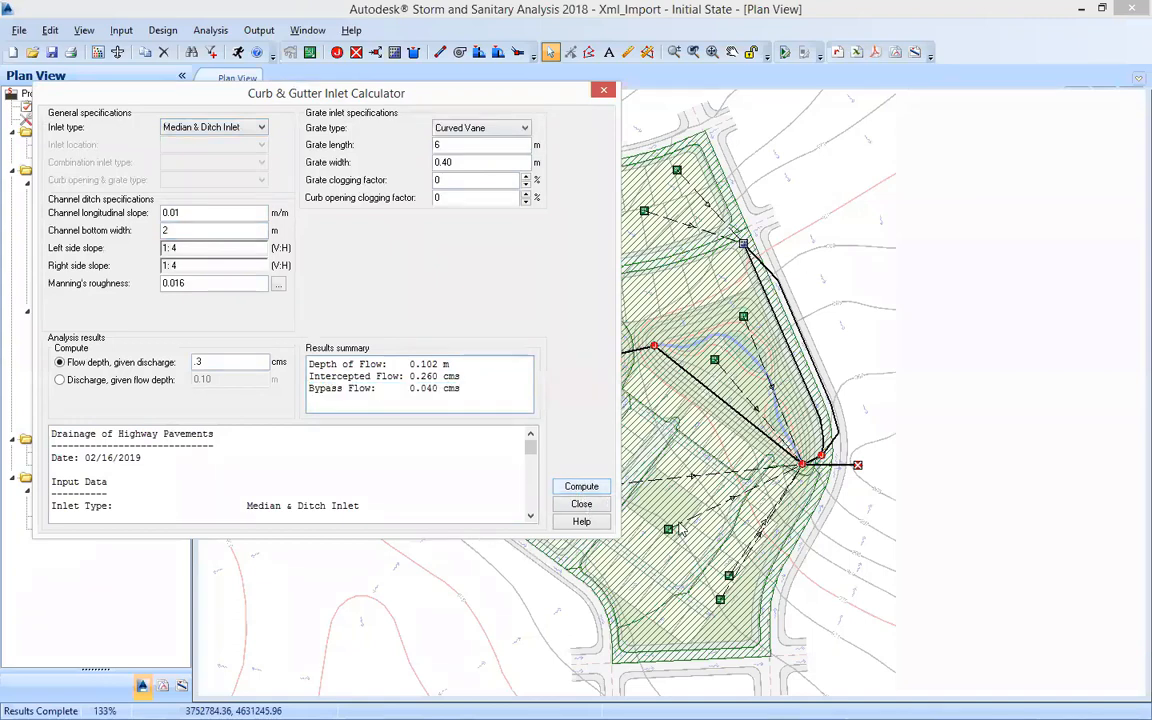
click(581, 504)
double_click(743, 247)
click(675, 558)
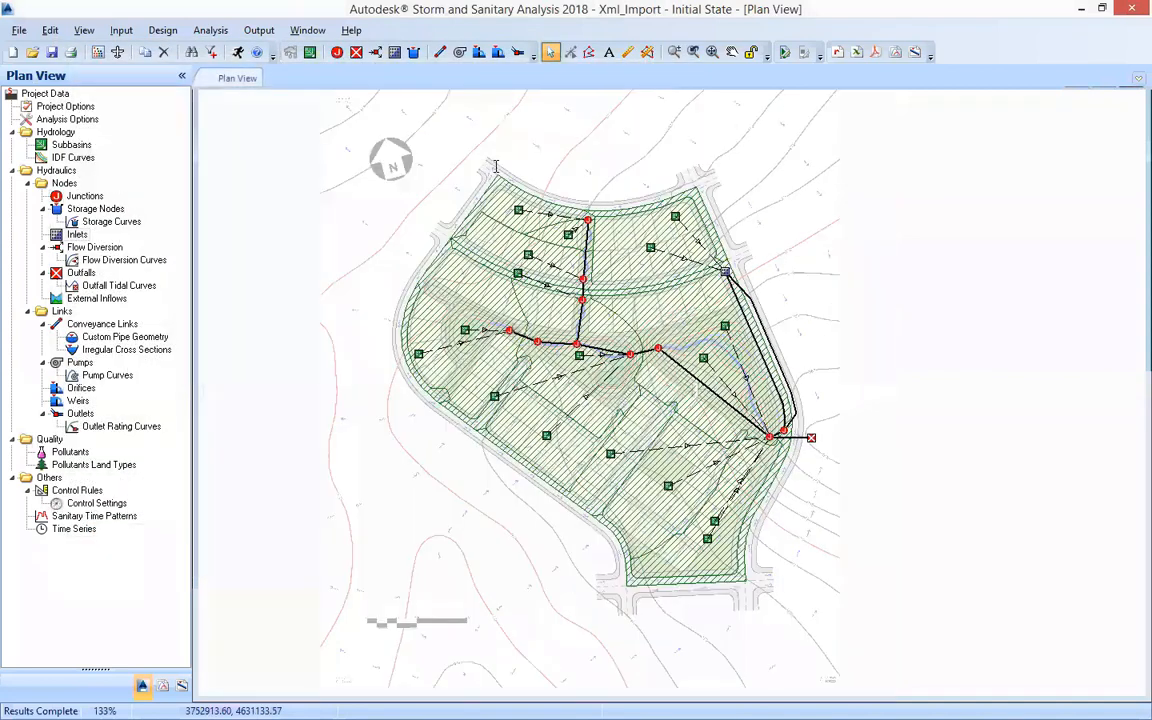
Step: Set the diameter of the outfall pipe, Pipe - (32), to 60 cm and rerun the analysis
scroll(497, 172, up, 1)
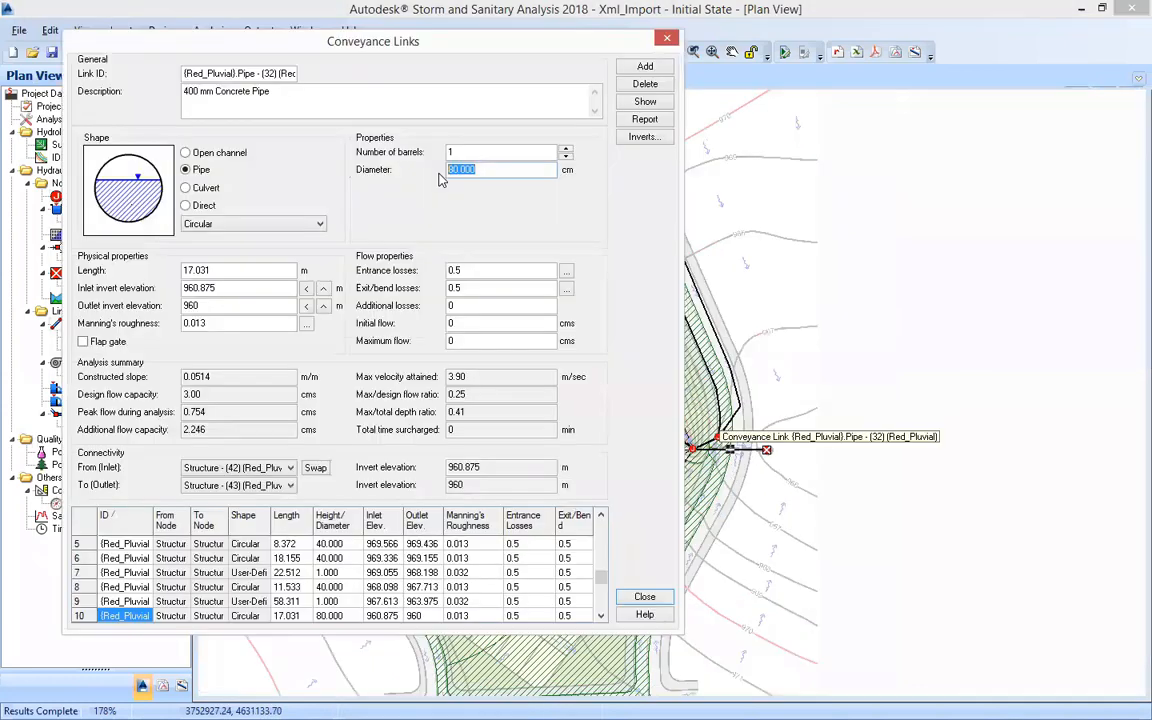
text(60)
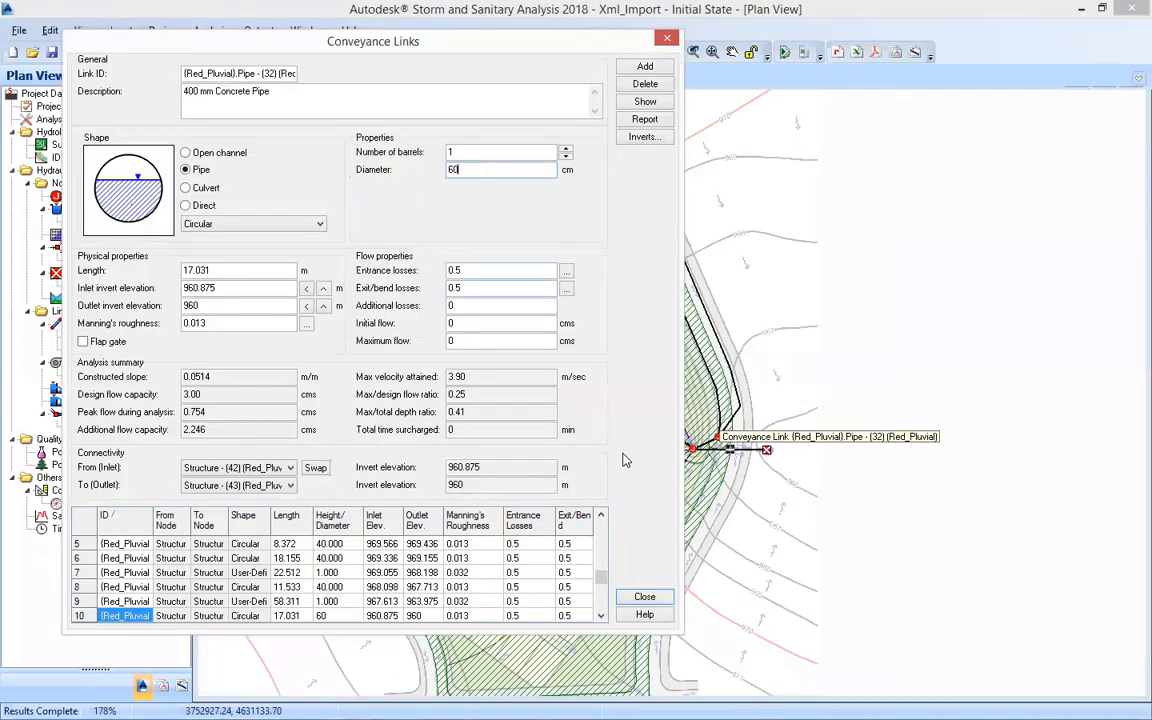
click(643, 598)
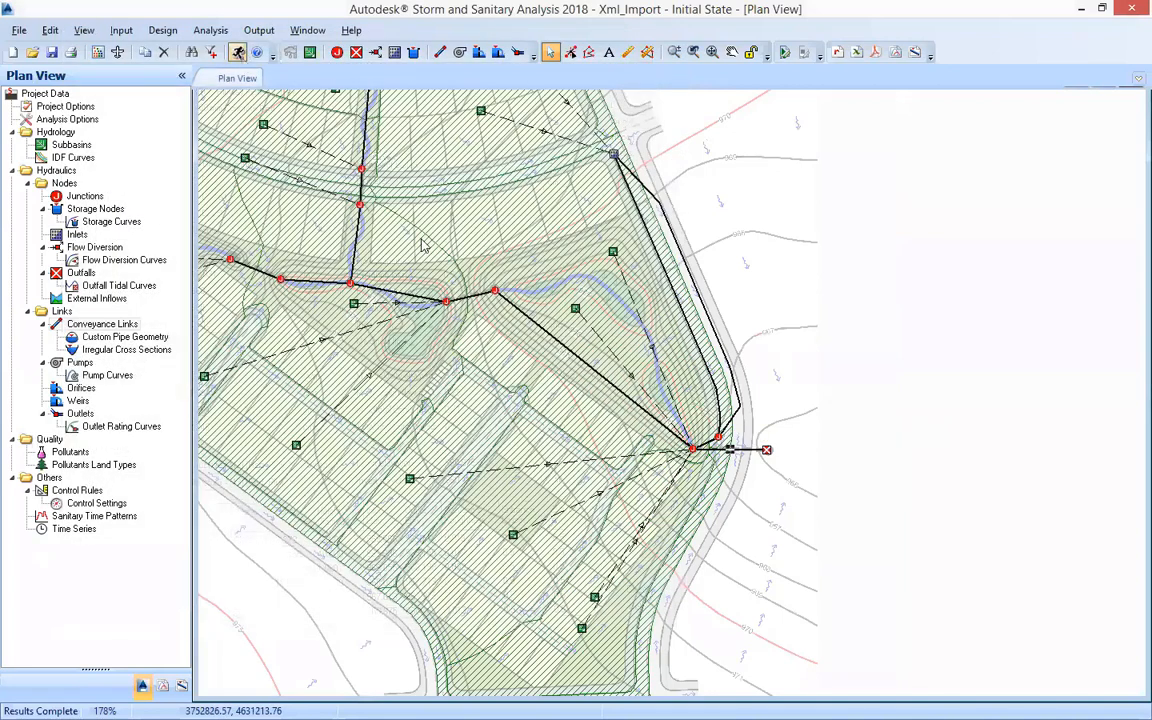
click(239, 55)
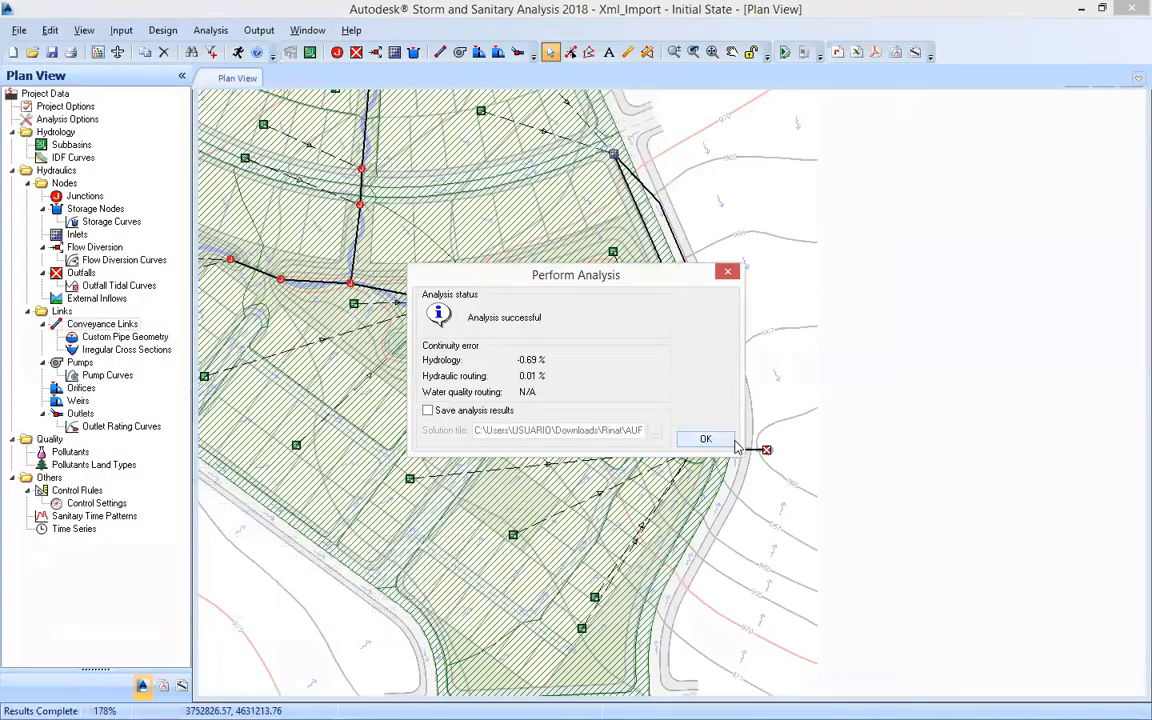
key(Return)
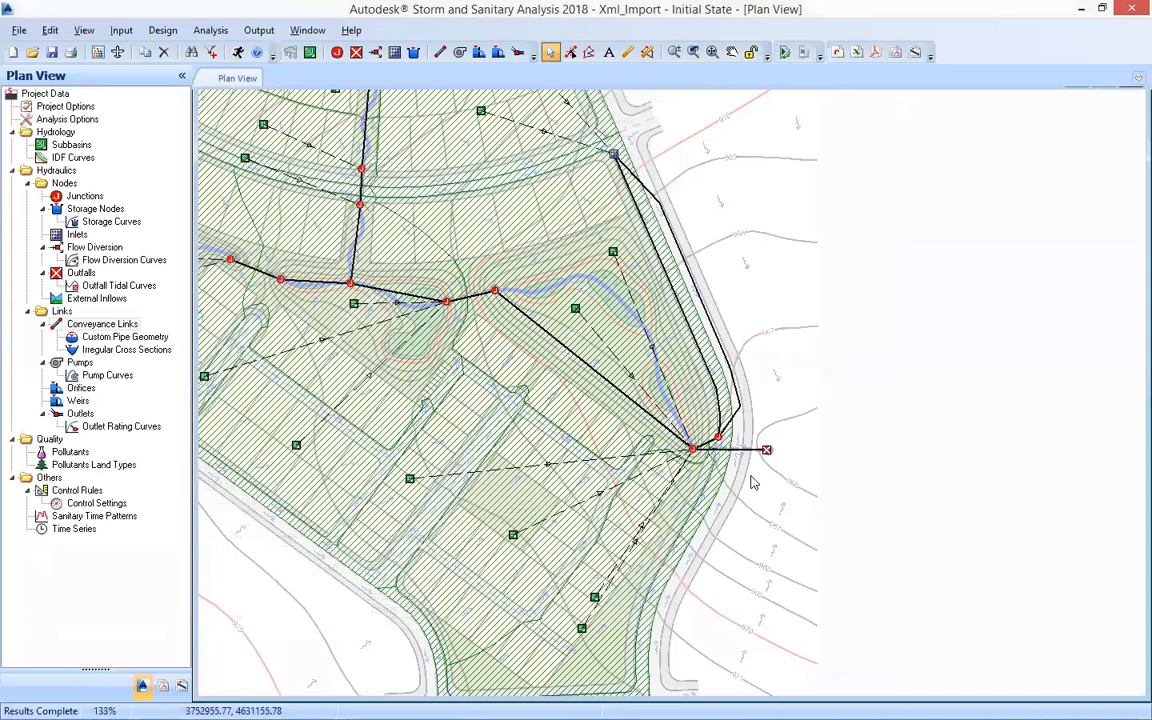
Step: Reduce the outfall pipe's diameter to 30 cm and run the analysis again
click(746, 450)
scroll(746, 450, down, 1)
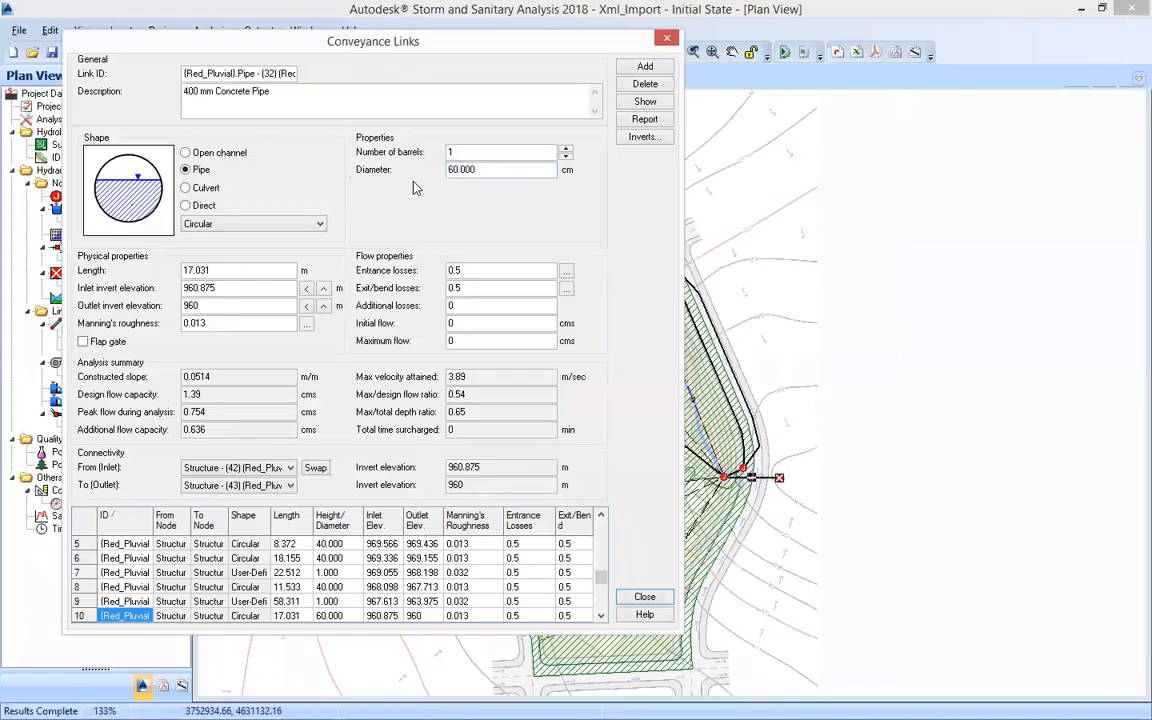
double_click(460, 170)
text(30)
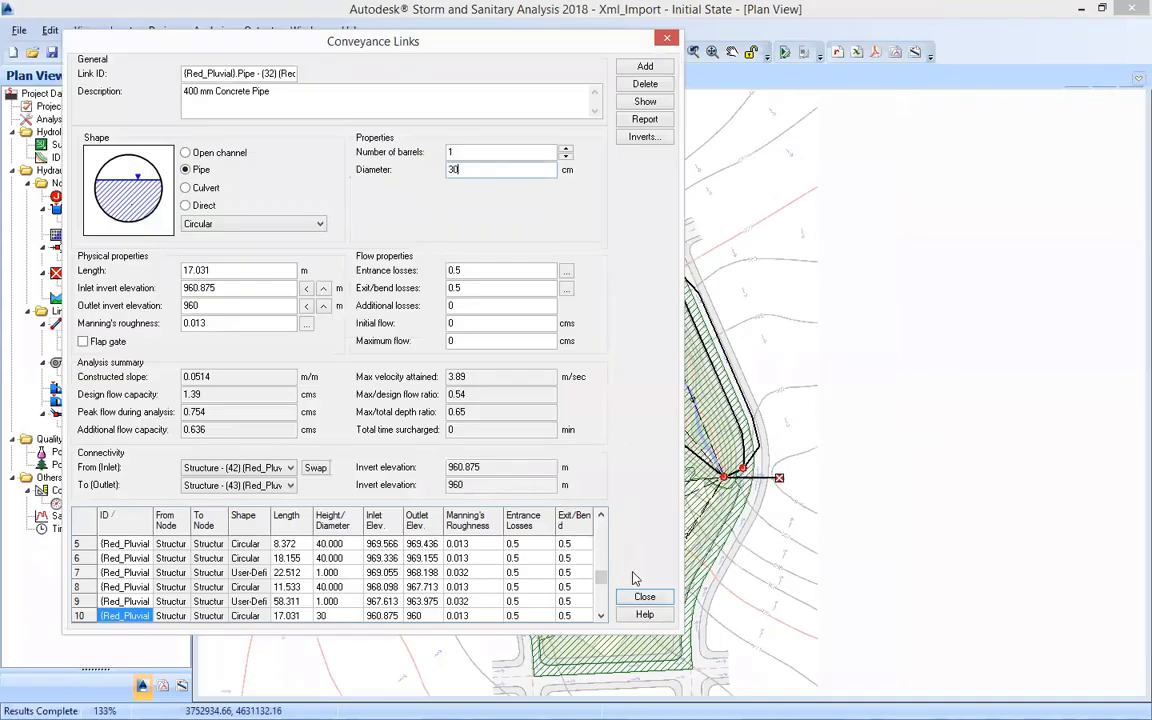
click(645, 597)
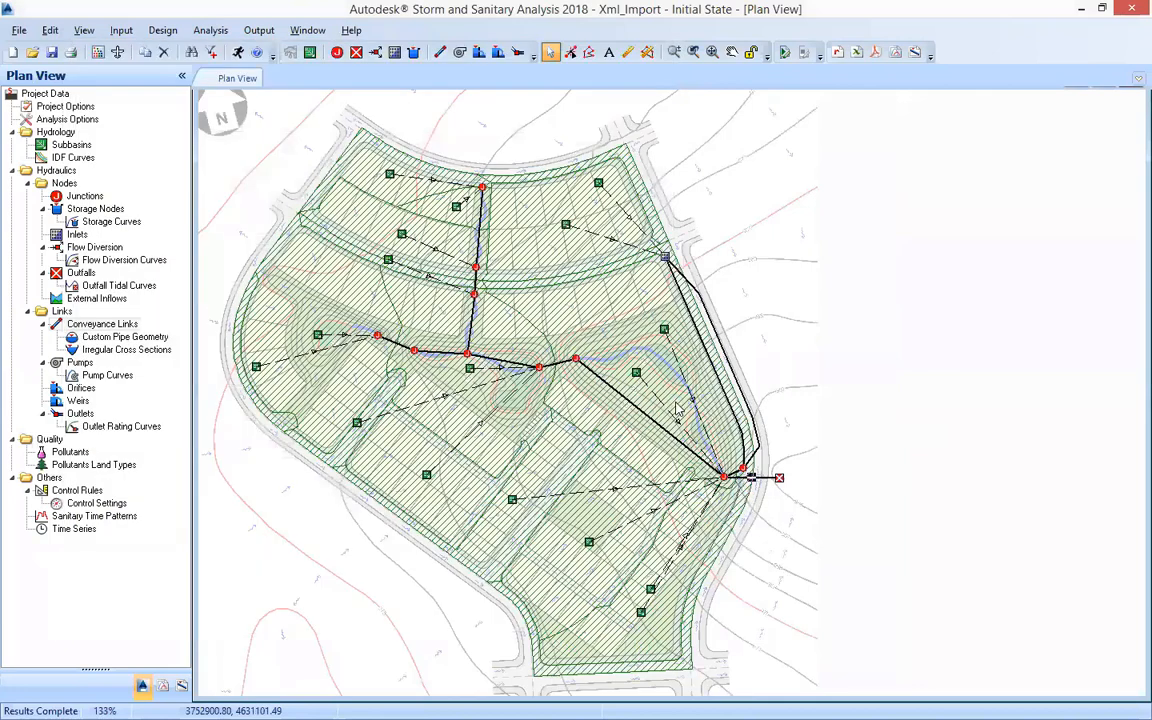
key(F5)
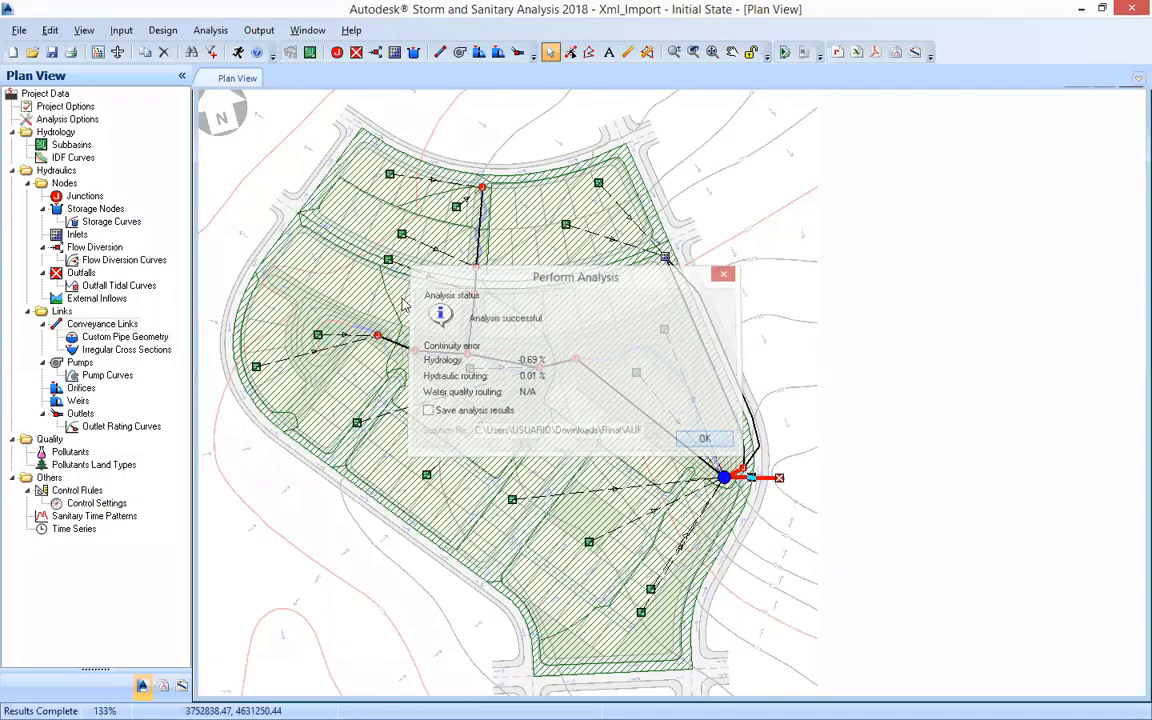
key(Return)
Step: Examine the outfall pipe's peak flow, maximum/design flow ratio, total depth ratio and total time surcharged
scroll(490, 335, up, 3)
scroll(477, 335, up, 4)
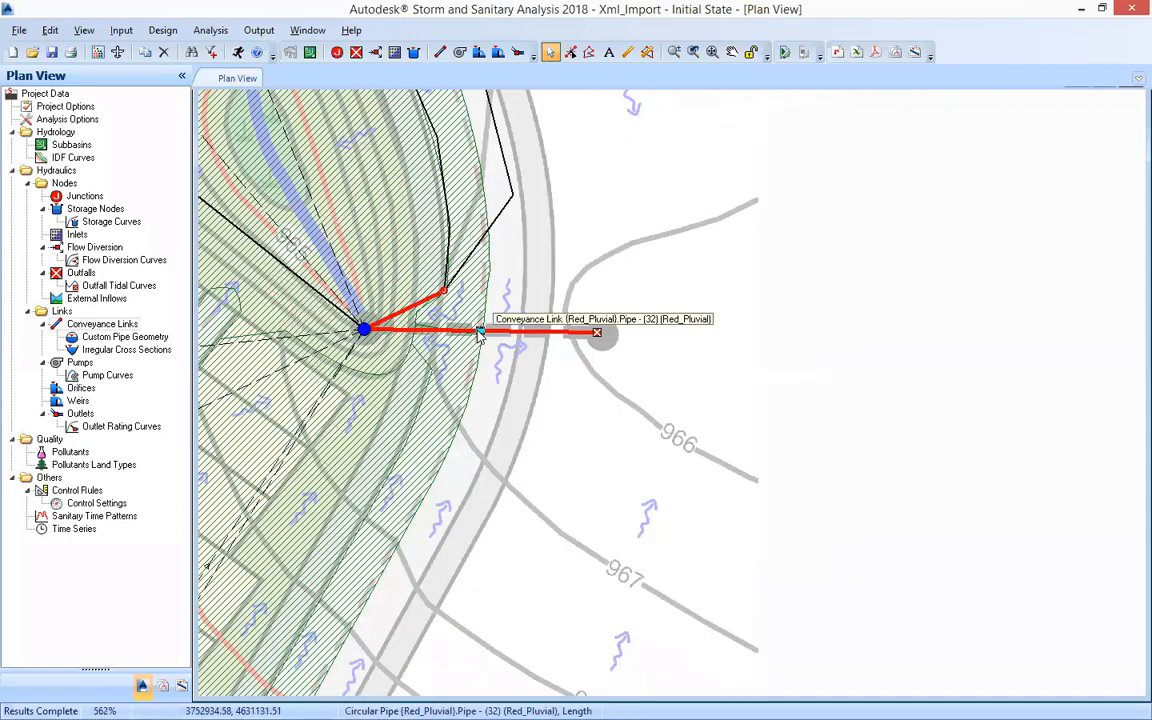
double_click(481, 340)
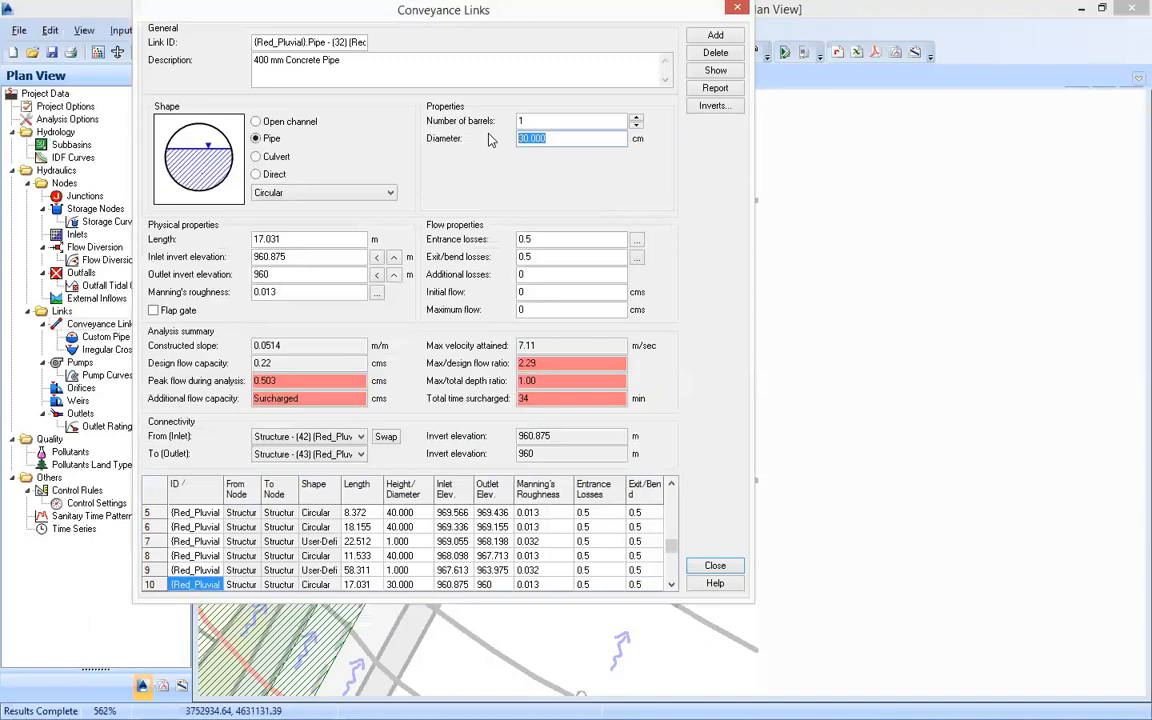
click(341, 385)
double_click(258, 381)
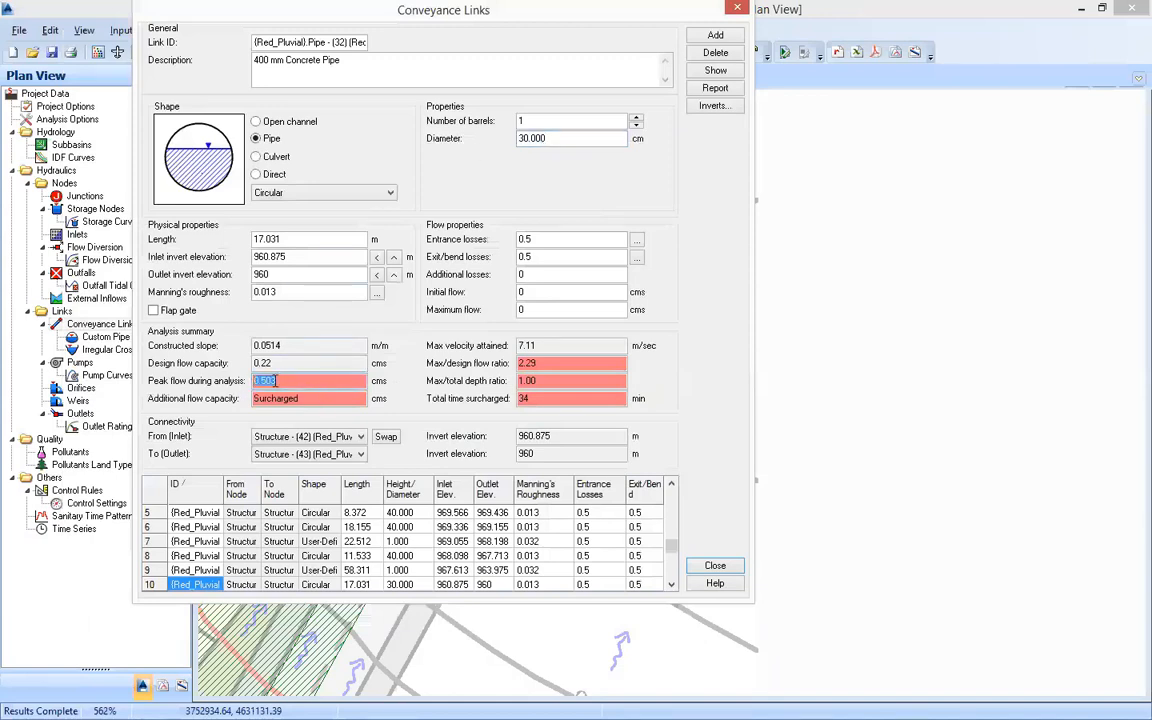
click(312, 378)
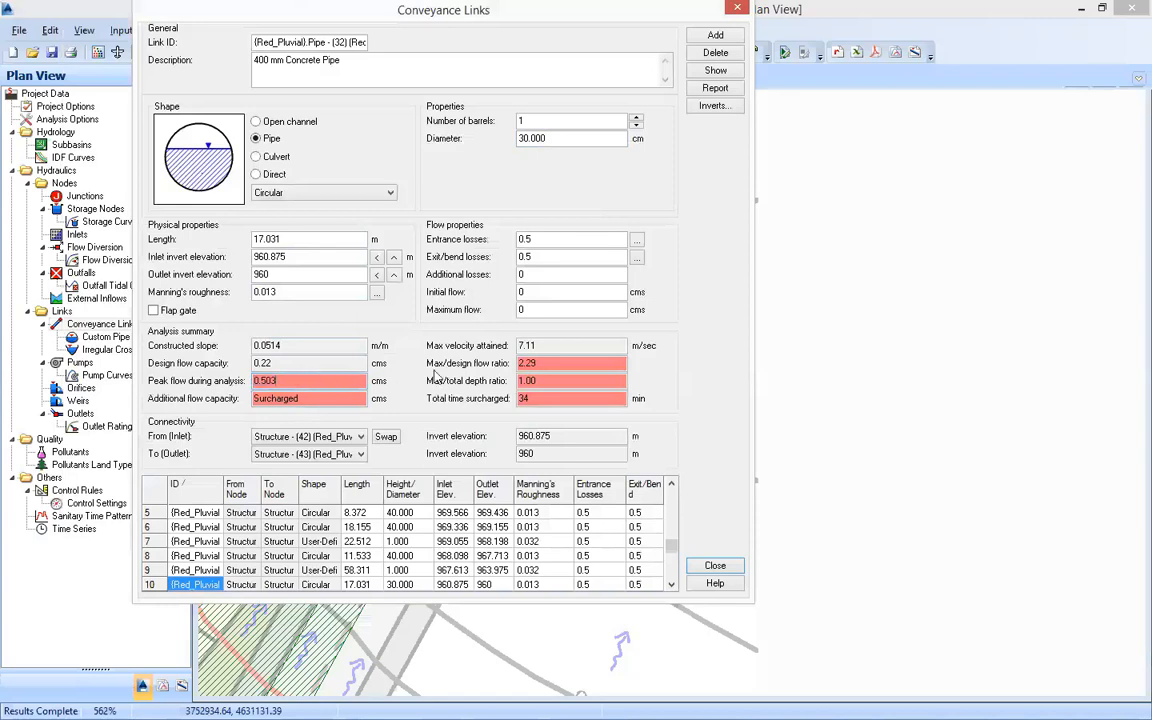
double_click(555, 363)
click(551, 380)
drag(505, 400, 498, 403)
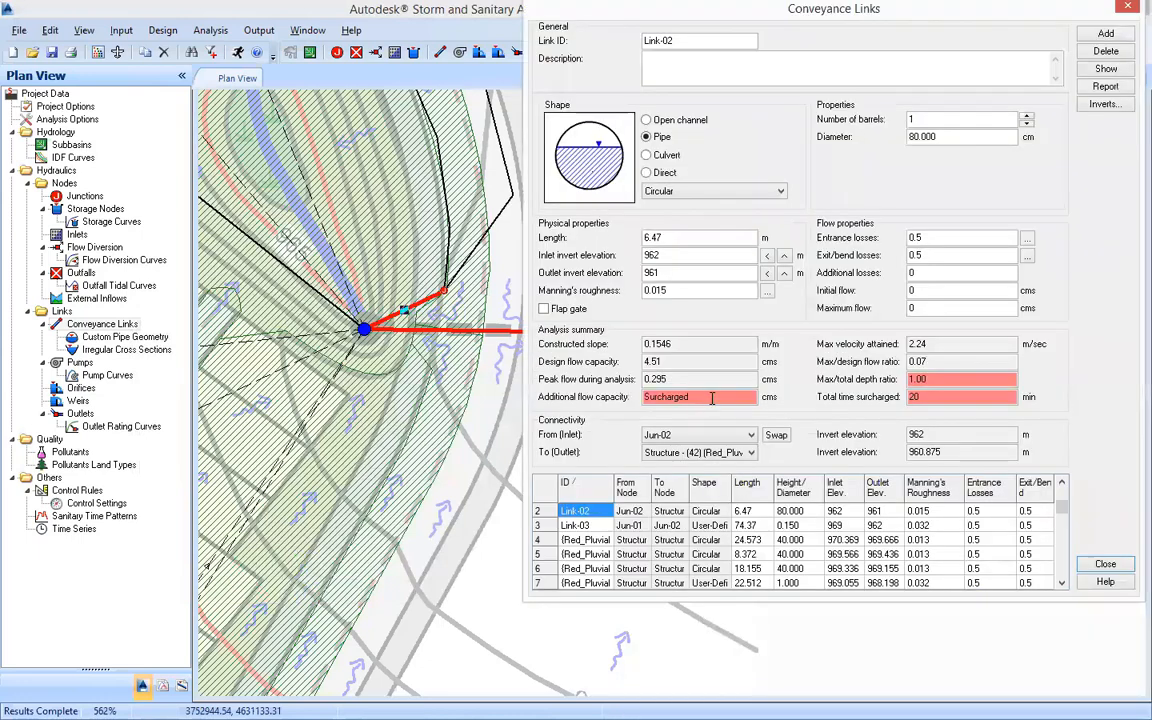
Step: Review the surcharge time of Link-02 and the flooding results of junction Structure - (42), then close both property dialogs
drag(924, 399, 897, 397)
double_click(365, 329)
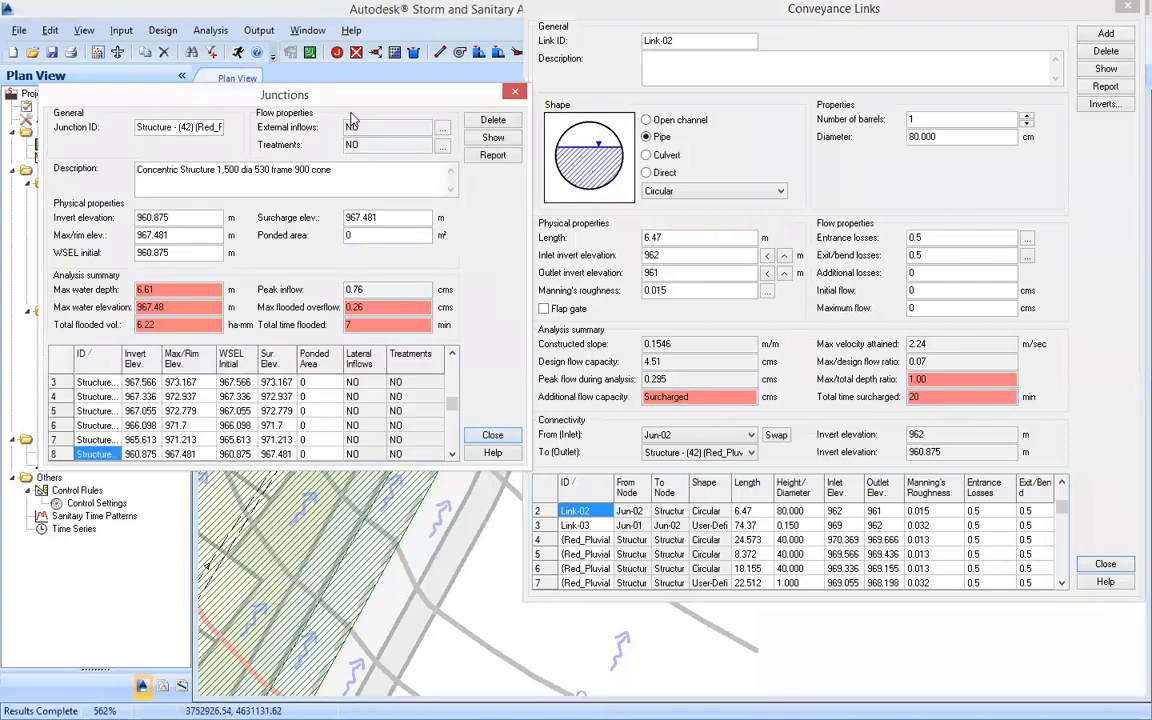
drag(351, 96, 320, 54)
drag(352, 285, 281, 283)
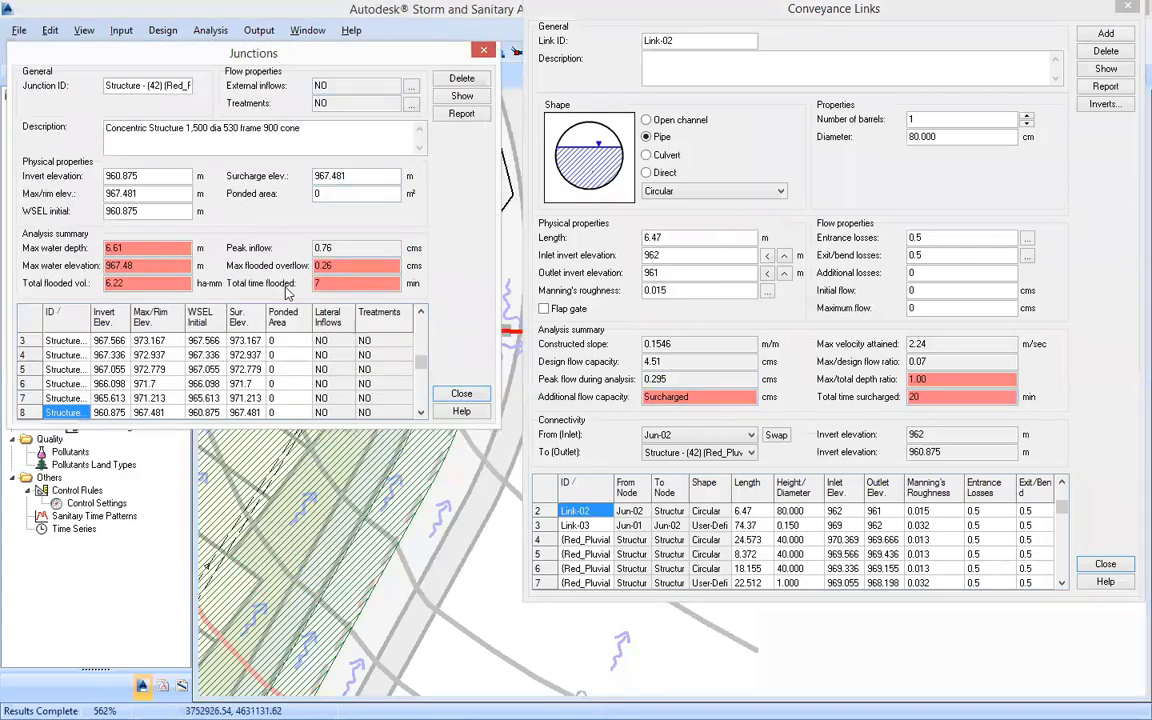
click(460, 396)
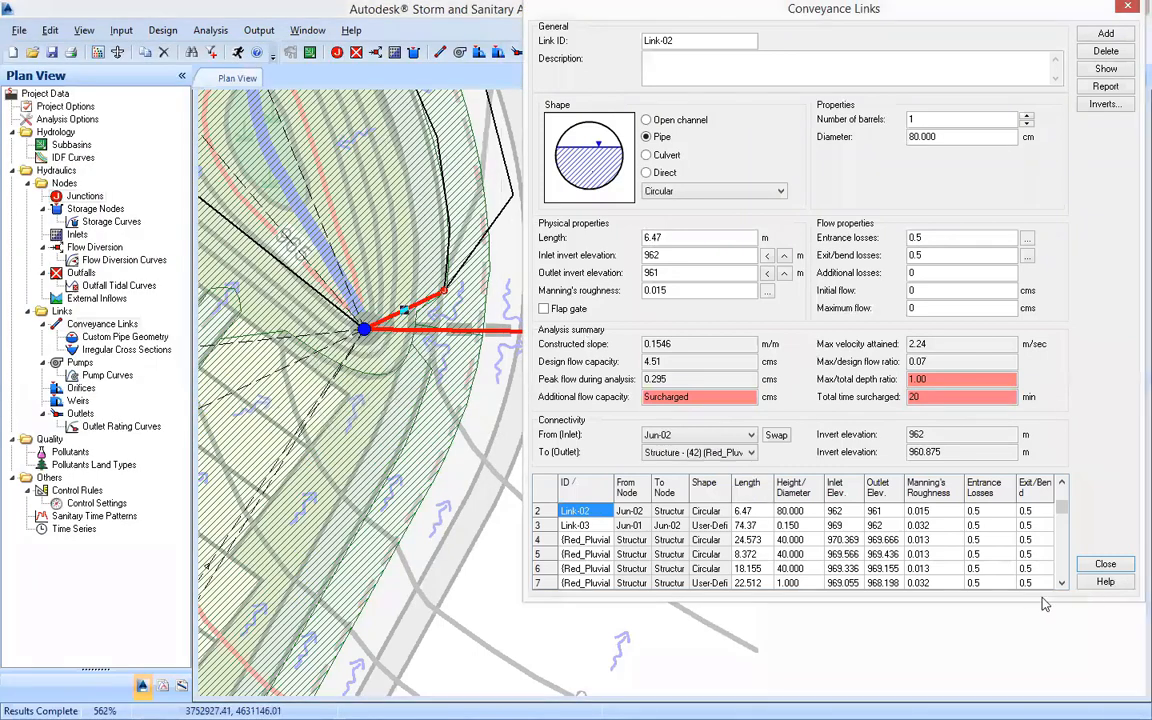
click(1105, 566)
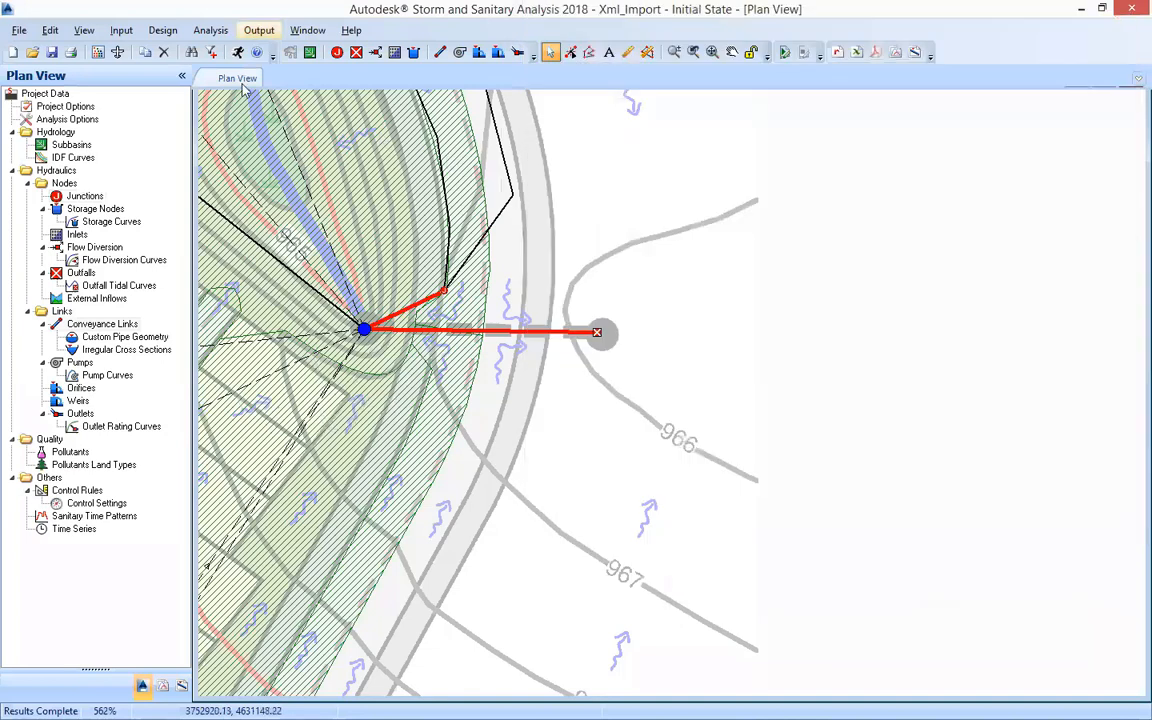
Step: Create a profile plot along the pipes from Structure - (41) through Structure - (42) to outfall Structure - (43)
click(210, 30)
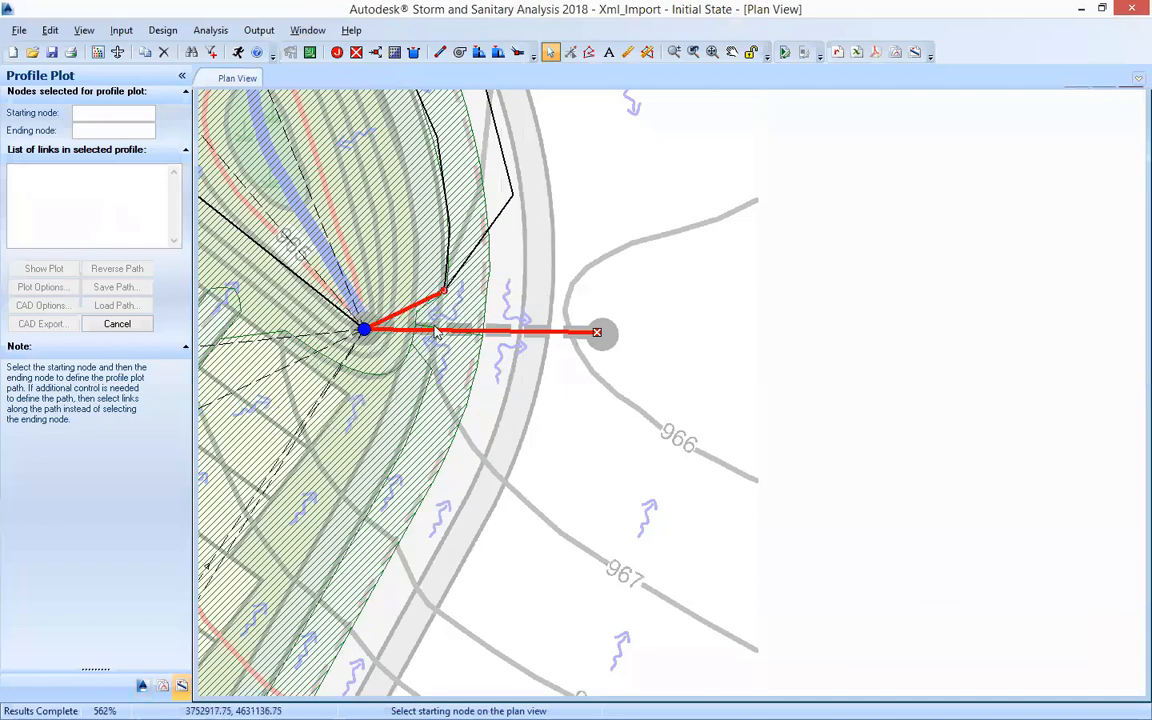
drag(474, 342, 727, 442)
scroll(743, 443, down, 1)
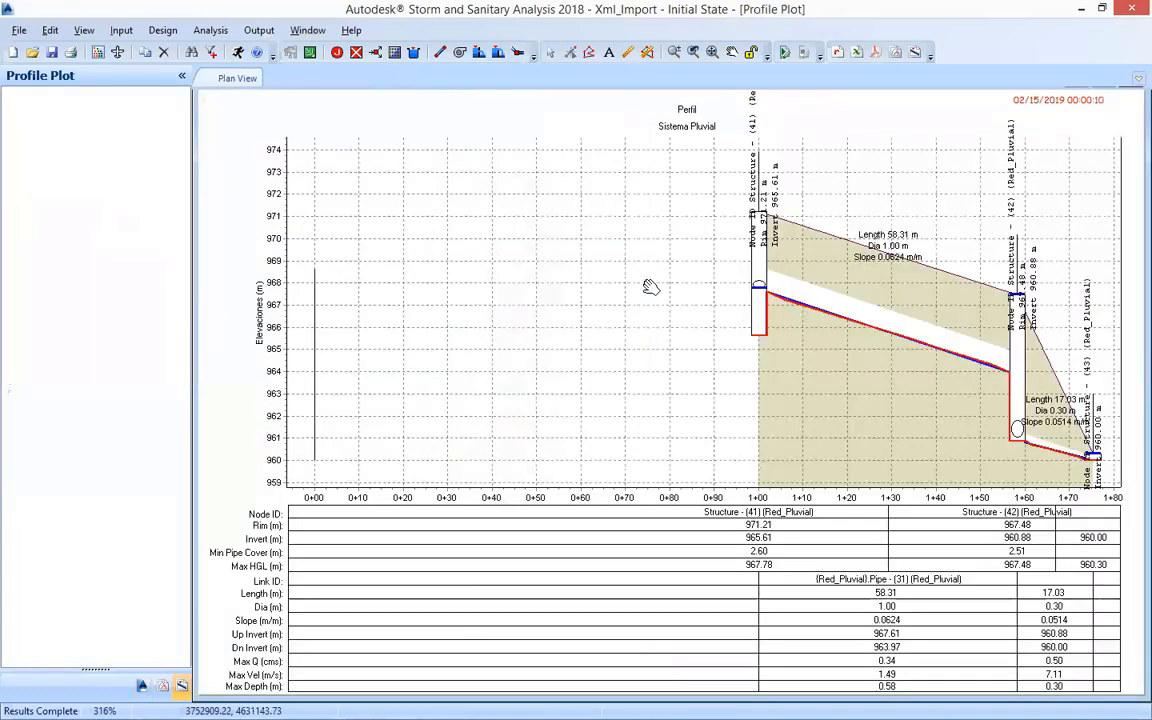
Step: Play the output animation on the profile plot and pause at 00:20:30 to examine the water levels at Structure - (42)
click(258, 30)
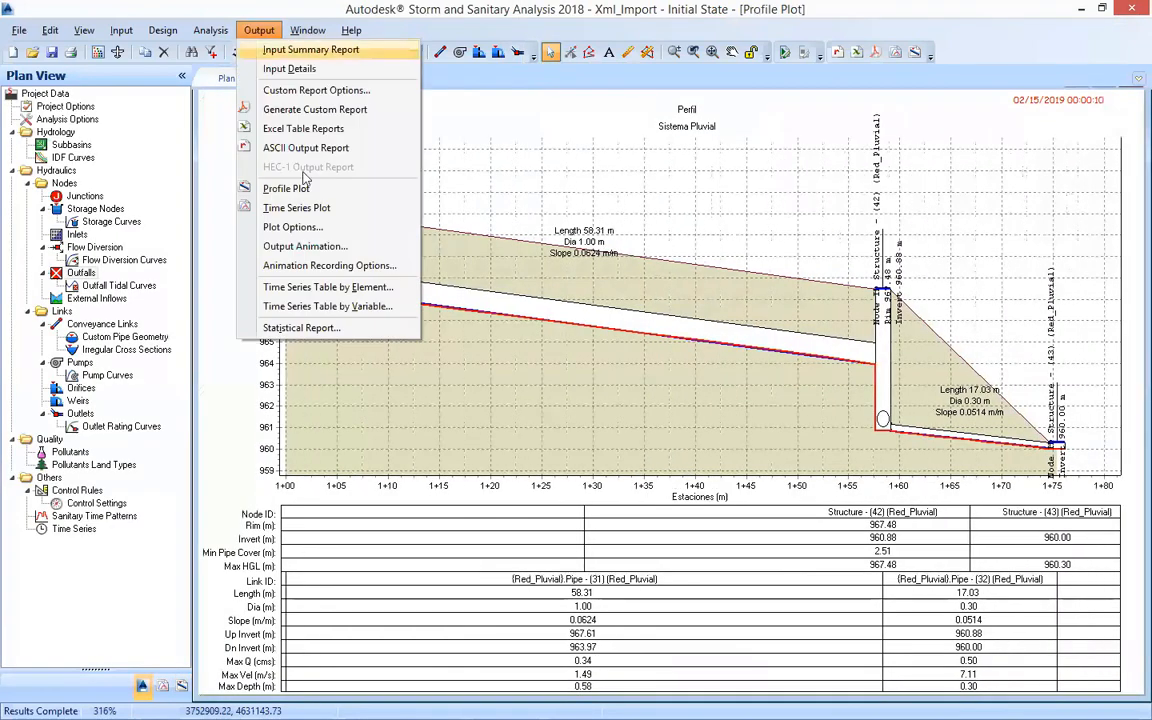
click(300, 246)
drag(64, 194, 72, 198)
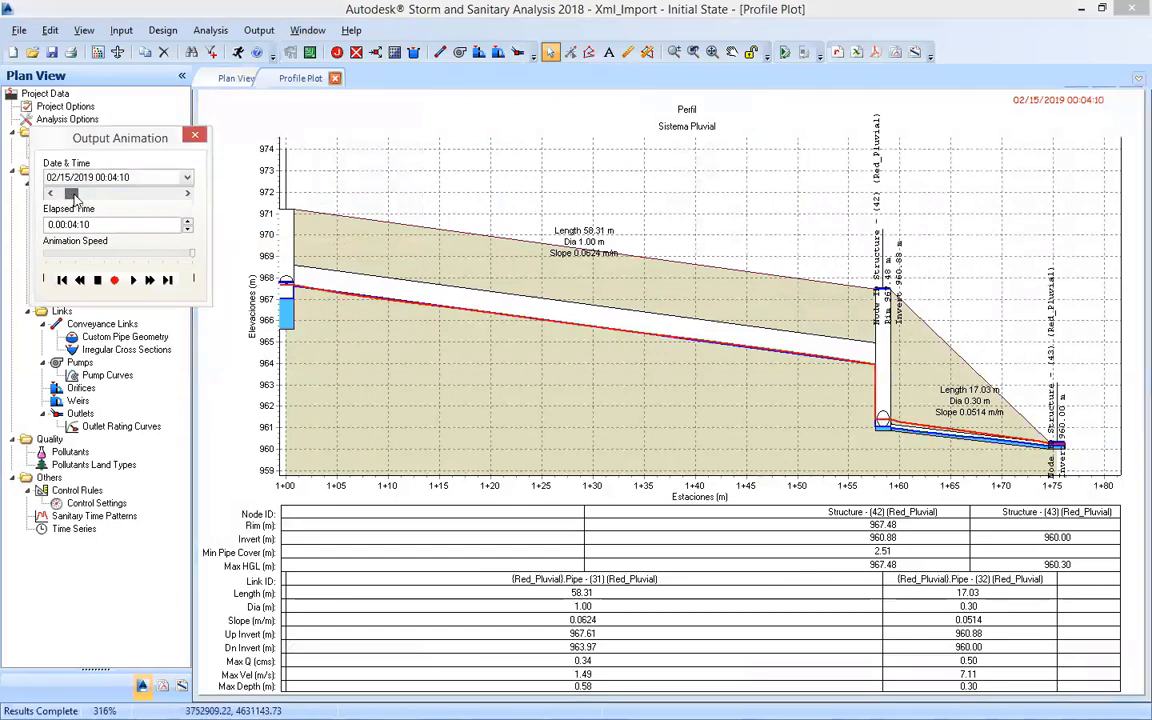
click(189, 194)
click(189, 194)
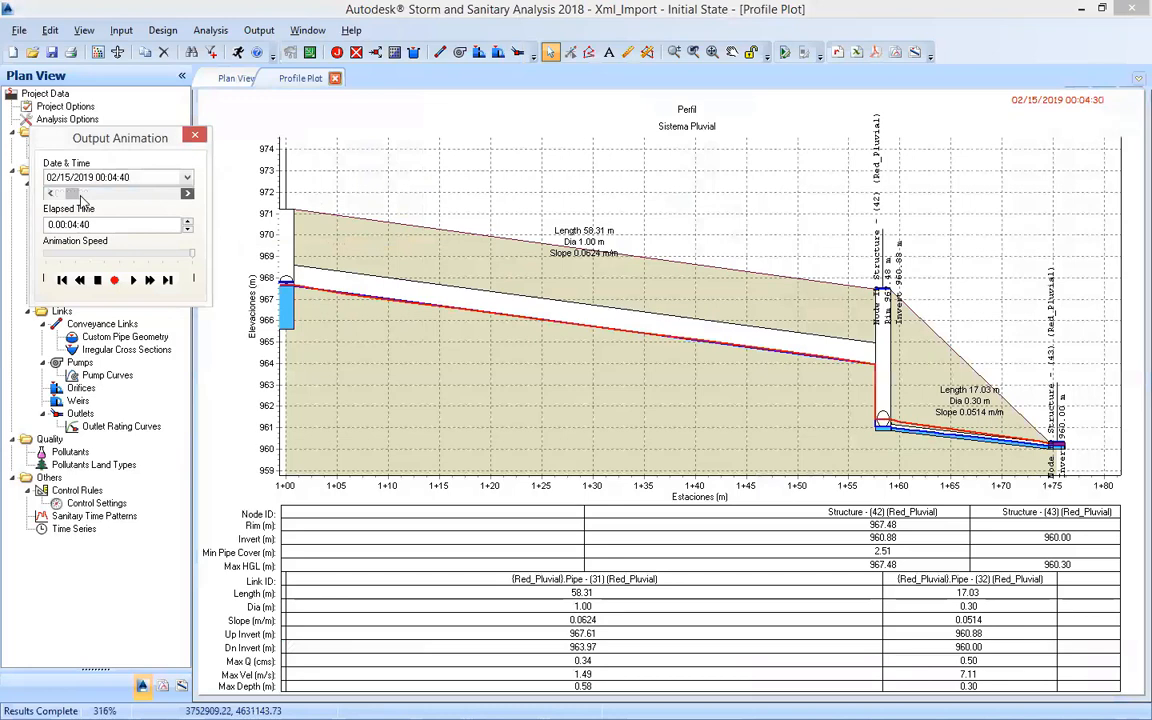
click(132, 280)
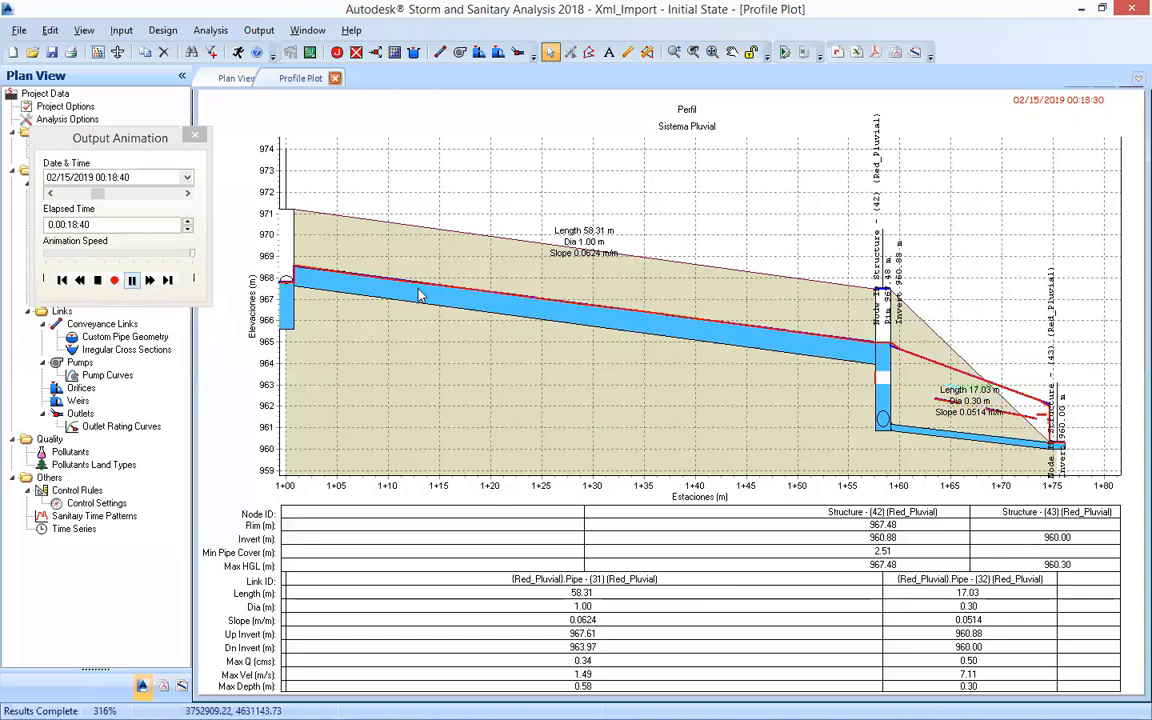
click(133, 281)
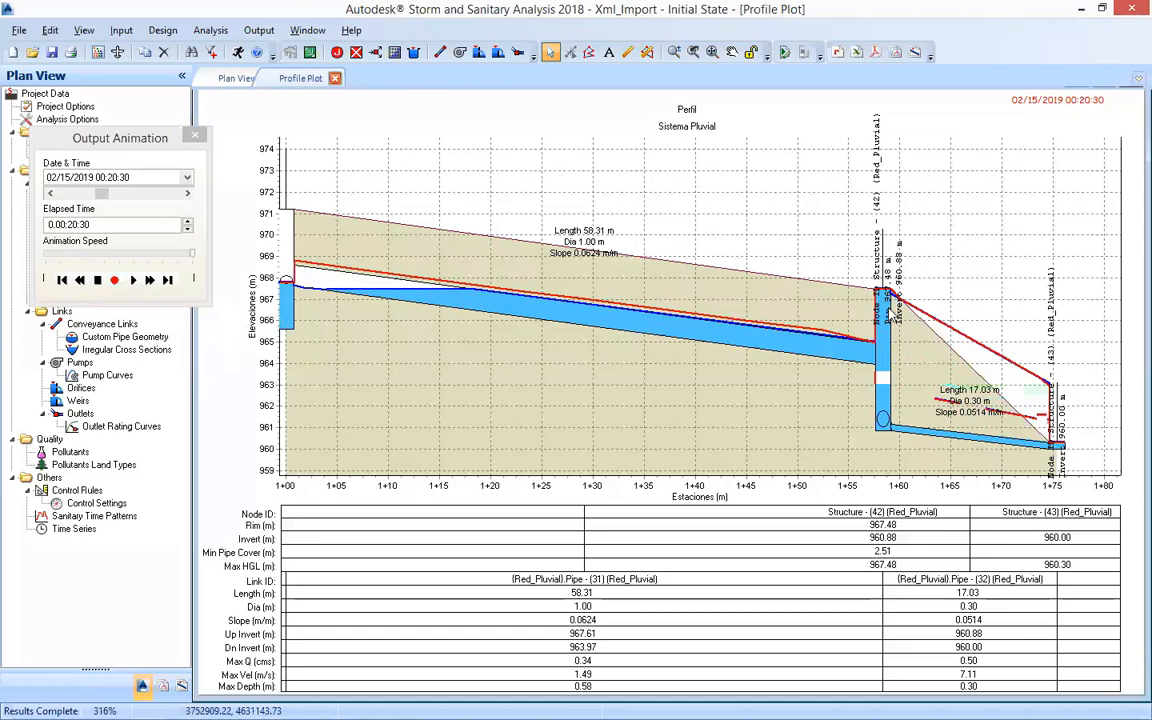
click(89, 143)
drag(360, 237, 358, 233)
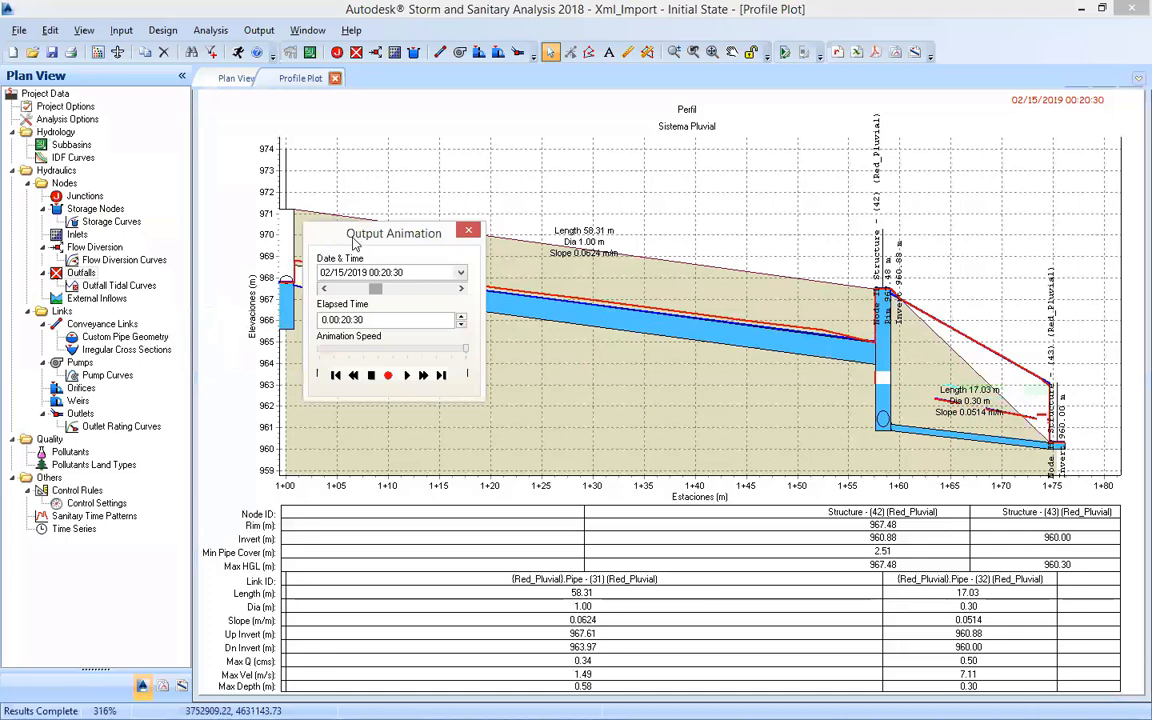
Step: Return to the plan view, set the outfall pipe's diameter to 80 cm and rerun the analysis
click(235, 78)
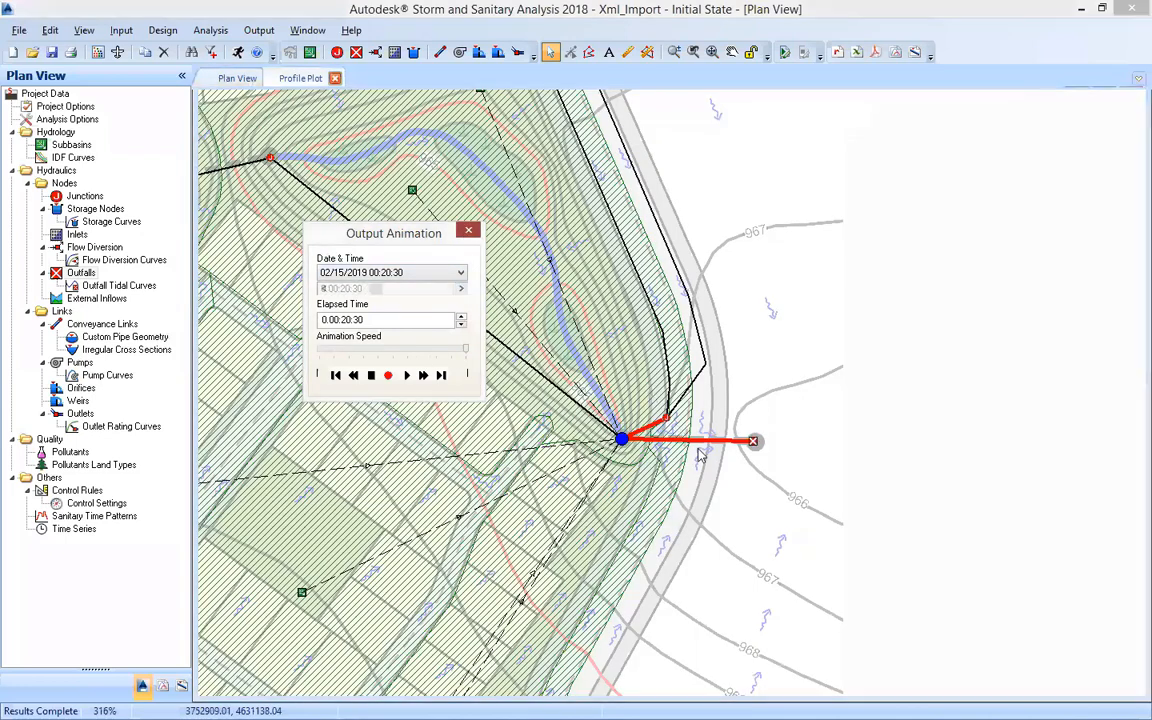
double_click(697, 441)
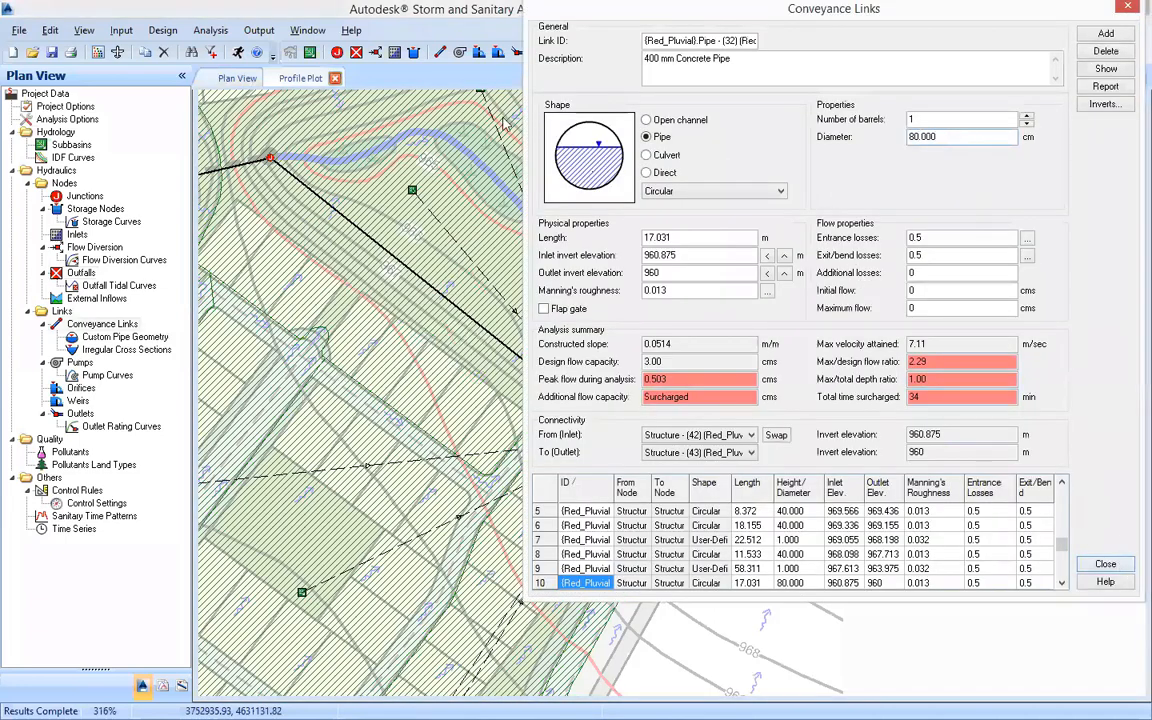
click(239, 53)
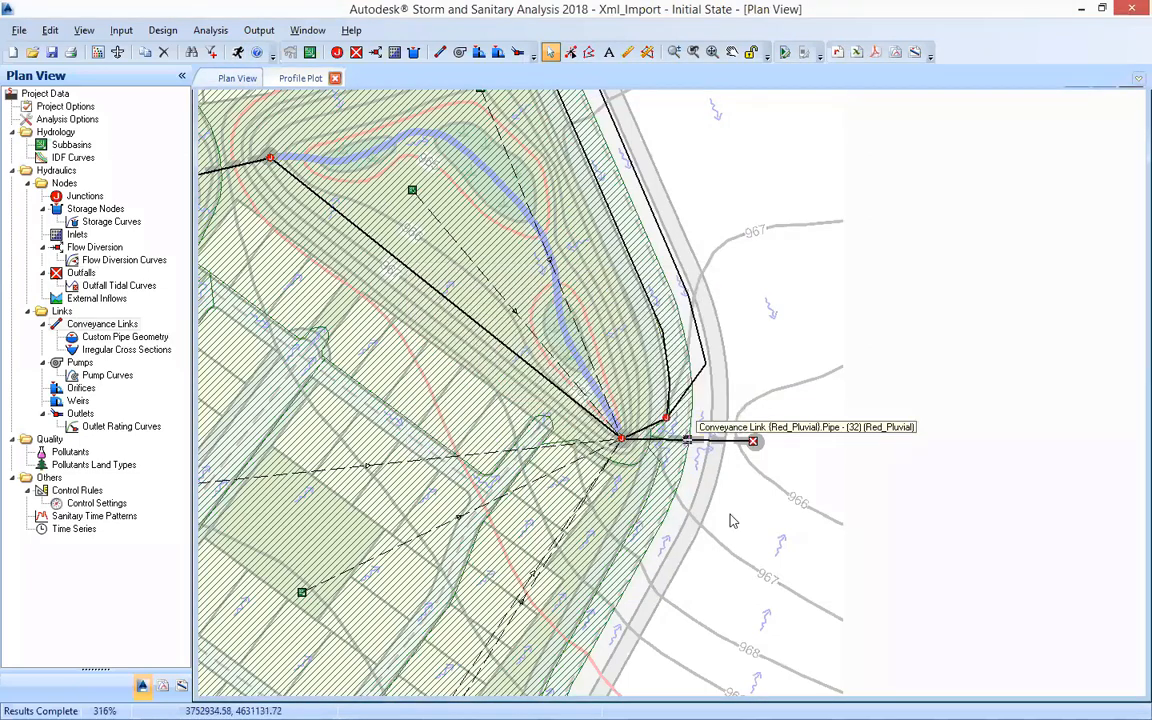
scroll(735, 455, down, 1)
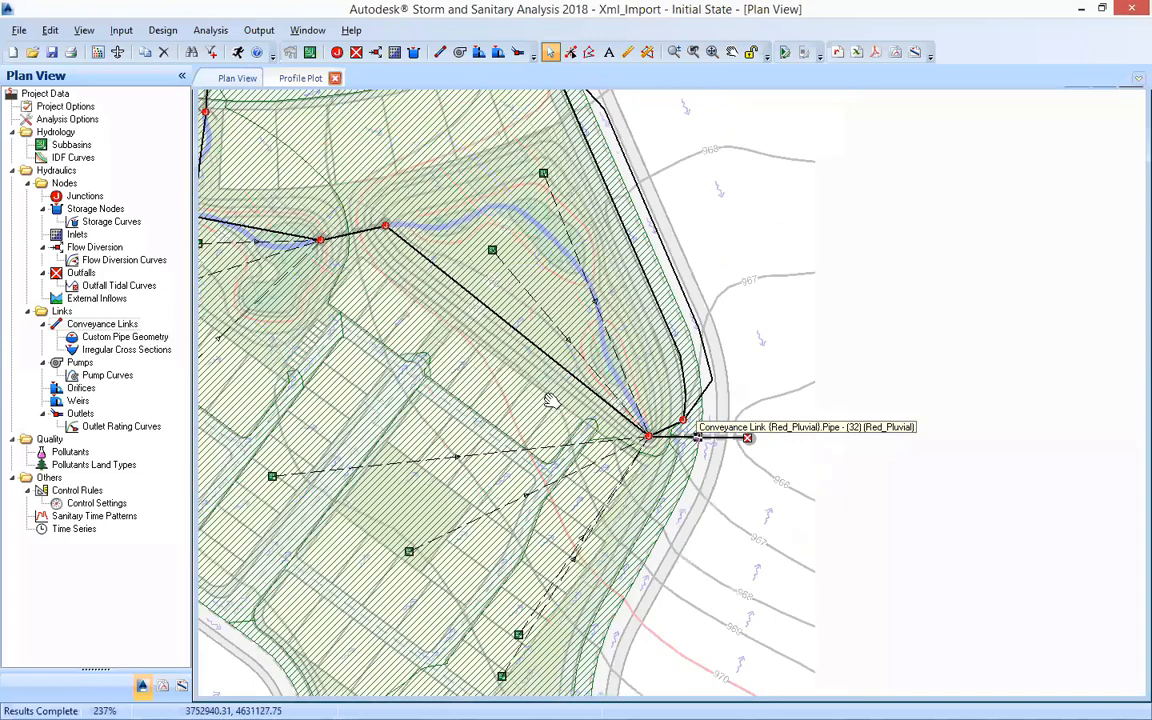
scroll(755, 487, down, 1)
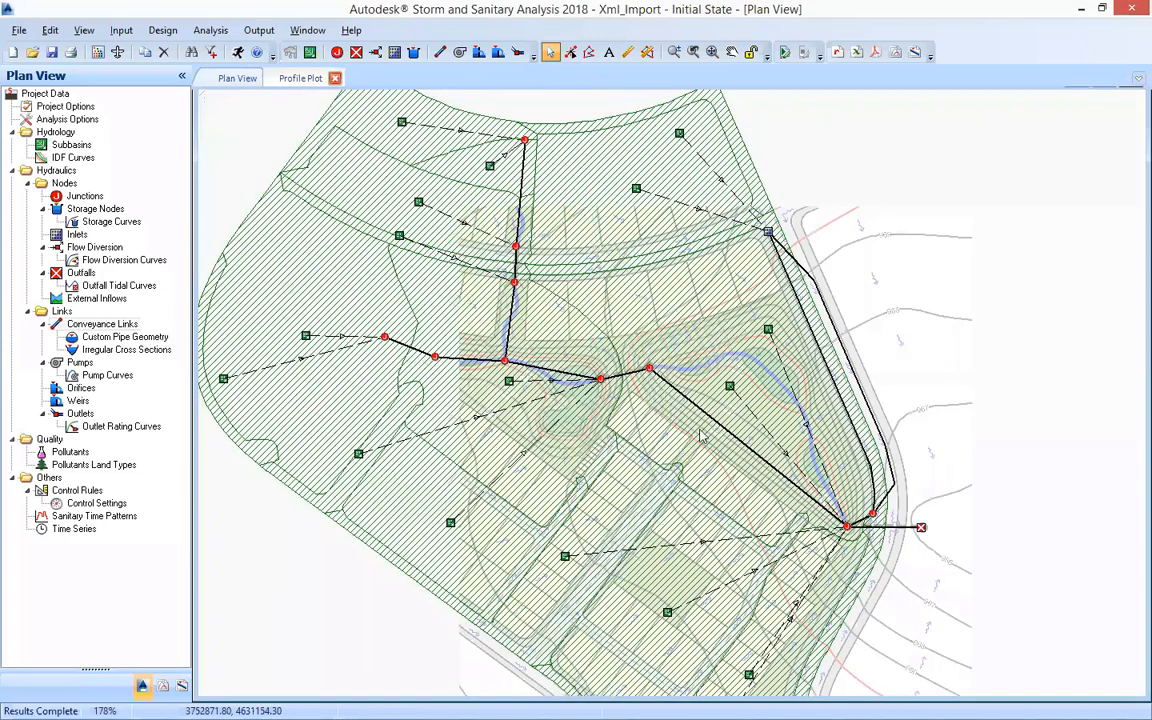
scroll(702, 437, down, 1)
drag(586, 481, 627, 440)
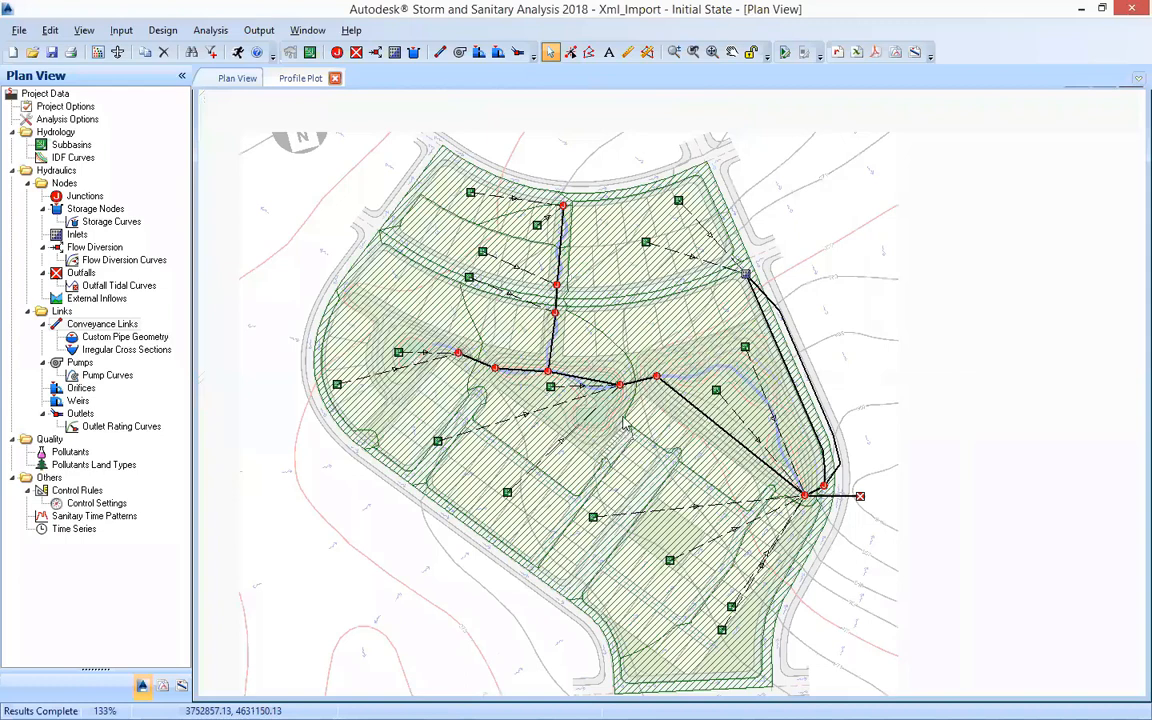
drag(716, 404, 700, 430)
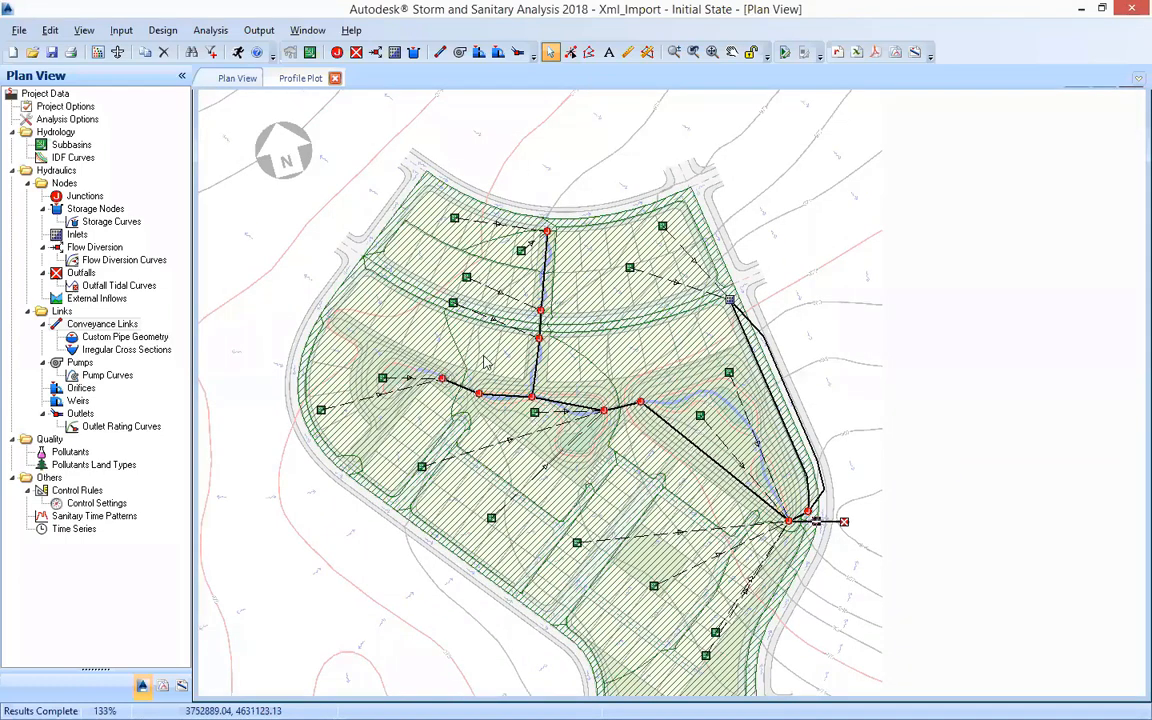
scroll(566, 418, down, 1)
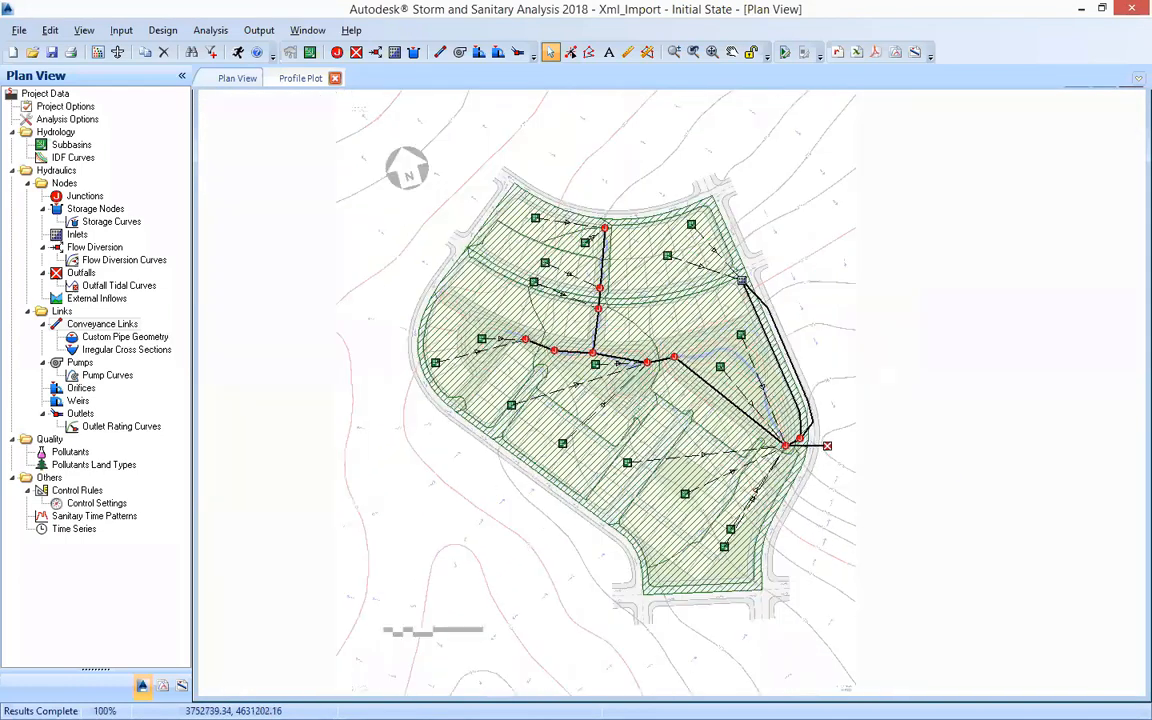
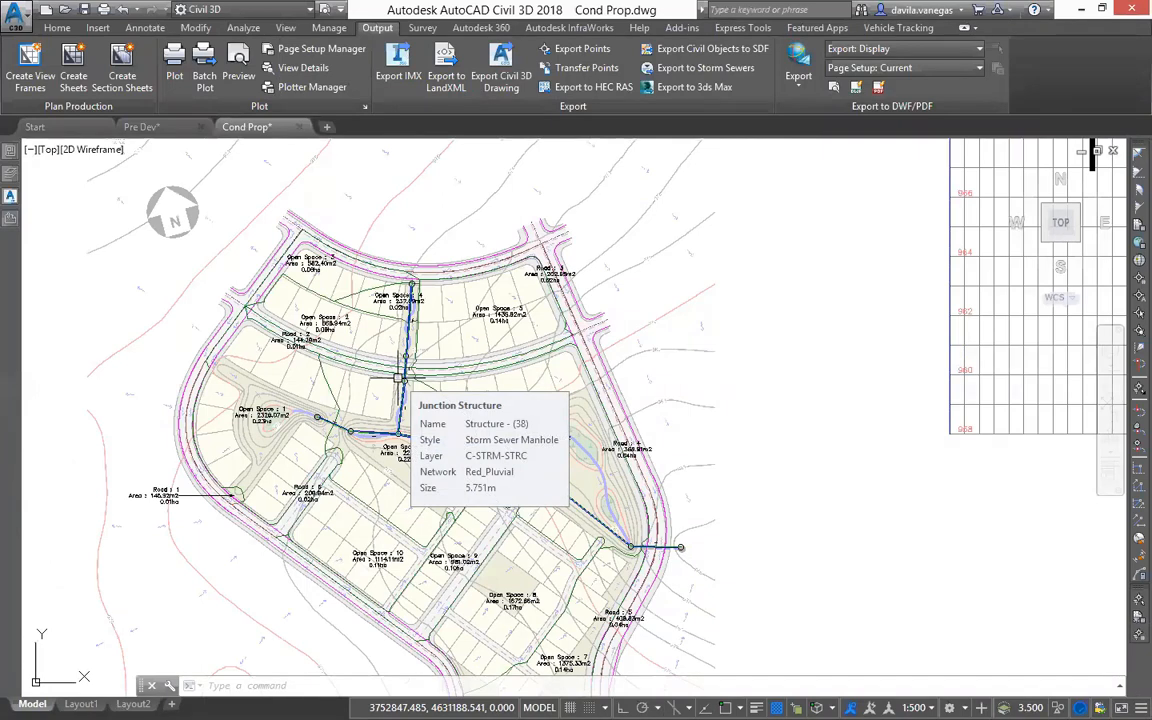
Step: Examine the pipe network layout and the catchment parcels, including Open Space 9, in the Civil 3D drawing Cond Prop
drag(656, 437, 767, 408)
mouse_move(596, 379)
mouse_down()
mouse_move(604, 313)
mouse_move(573, 338)
mouse_move(581, 318)
mouse_up()
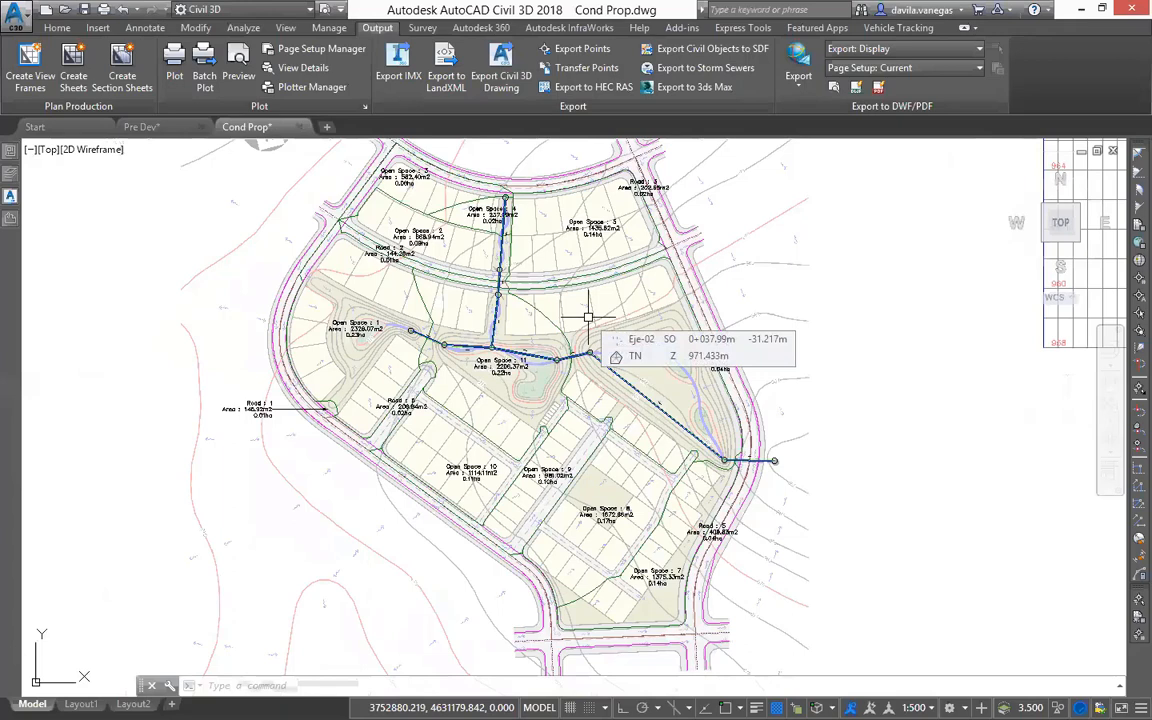
drag(588, 317, 494, 404)
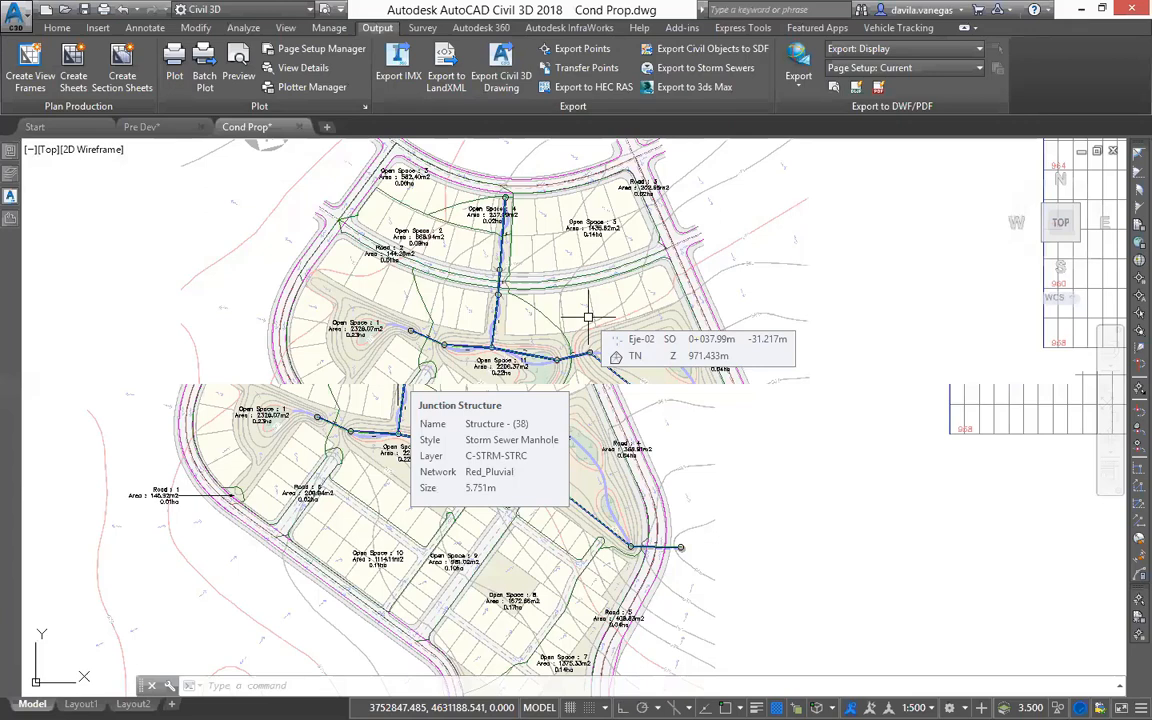
mouse_move(574, 301)
mouse_down()
mouse_move(572, 314)
mouse_move(561, 268)
mouse_move(561, 347)
mouse_move(572, 351)
mouse_up()
scroll(423, 320, up, 4)
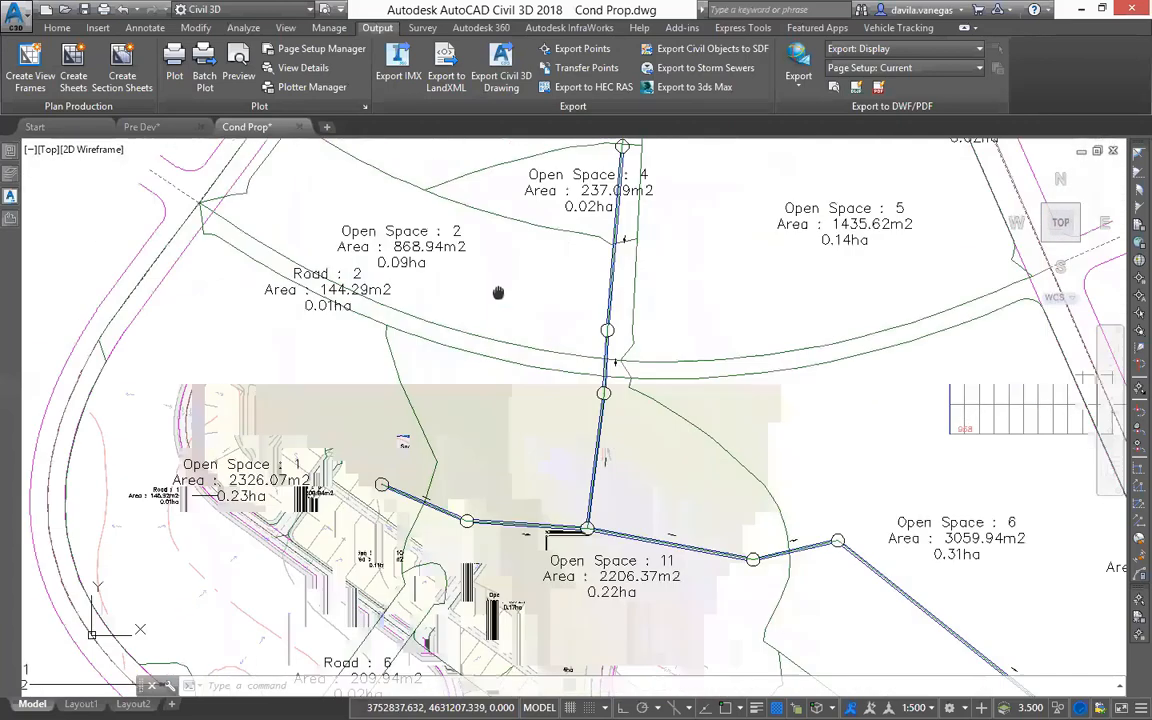
scroll(622, 403, down, 4)
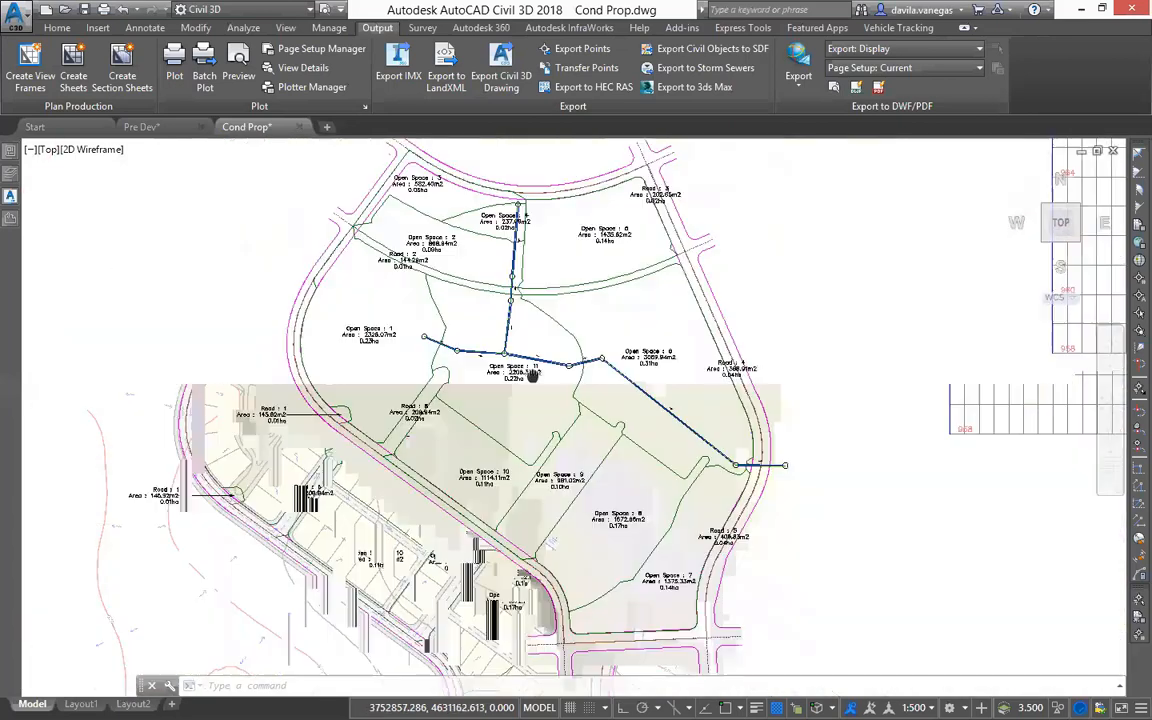
mouse_move(514, 326)
mouse_down()
mouse_move(514, 361)
mouse_move(497, 296)
mouse_up()
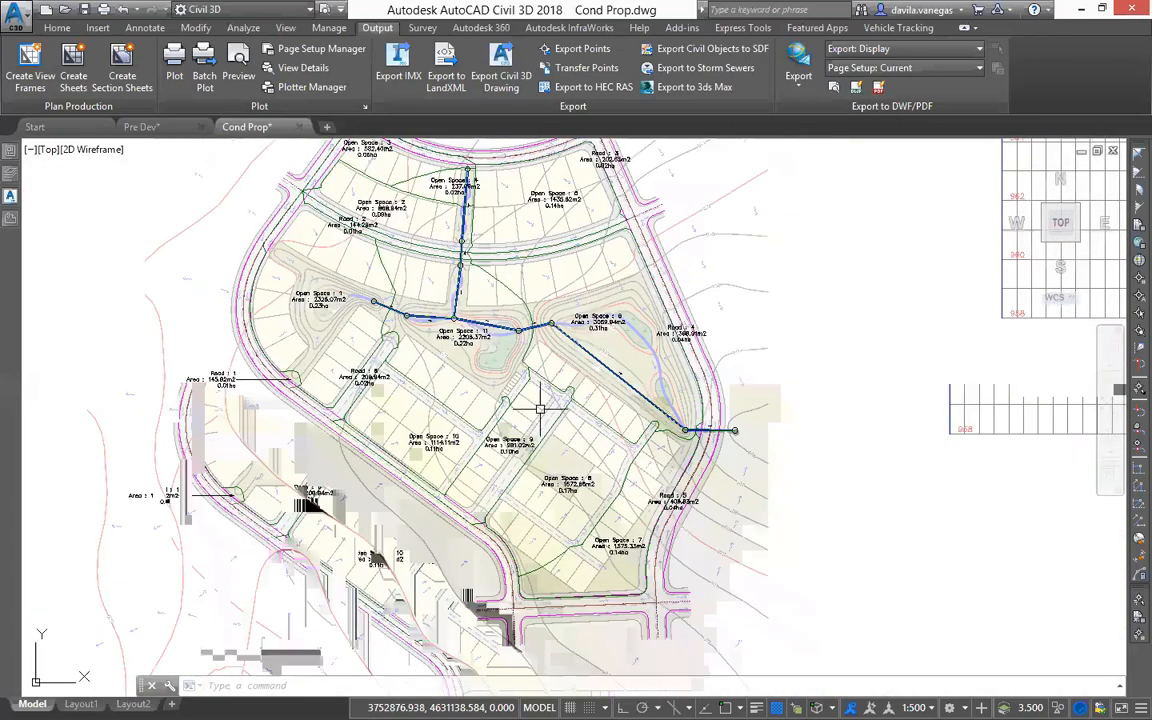
scroll(540, 408, up, 4)
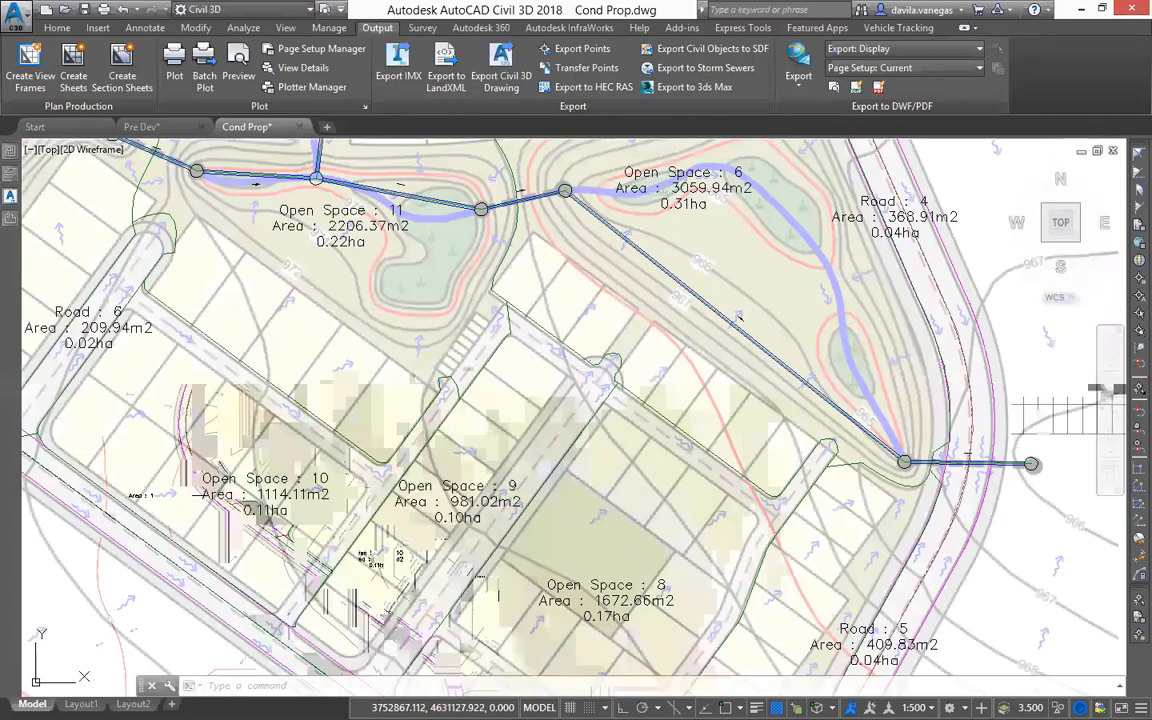
click(416, 440)
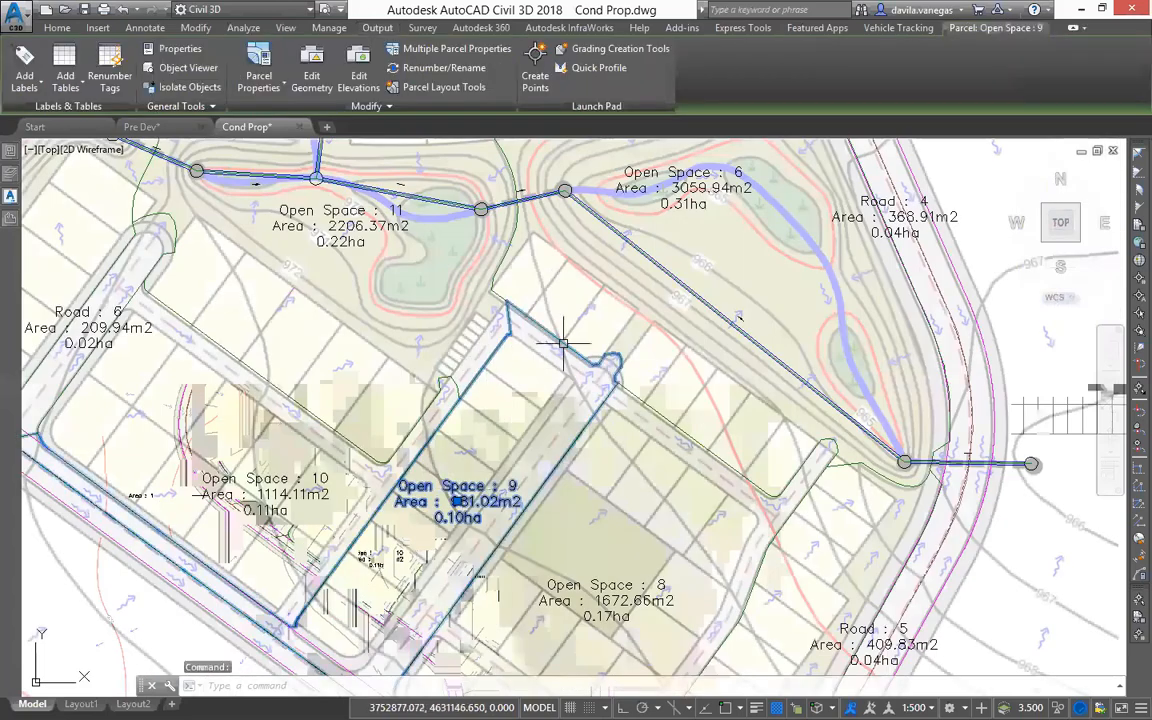
key(Escape)
drag(620, 304, 590, 392)
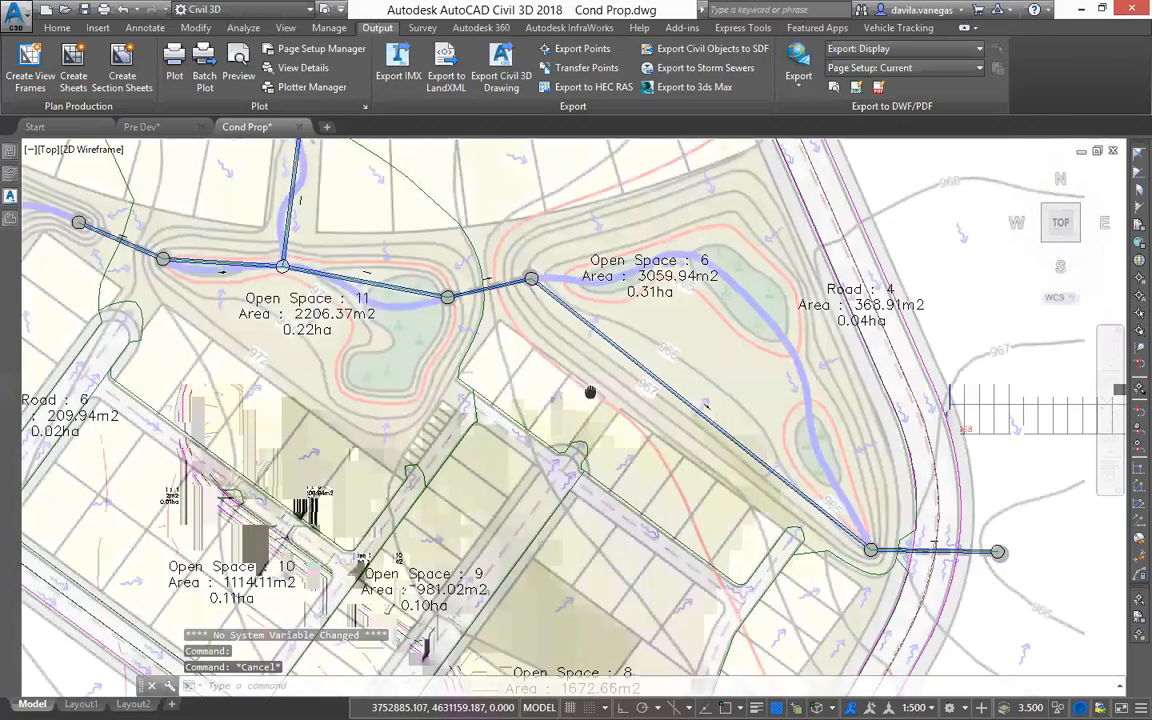
scroll(590, 392, down, 4)
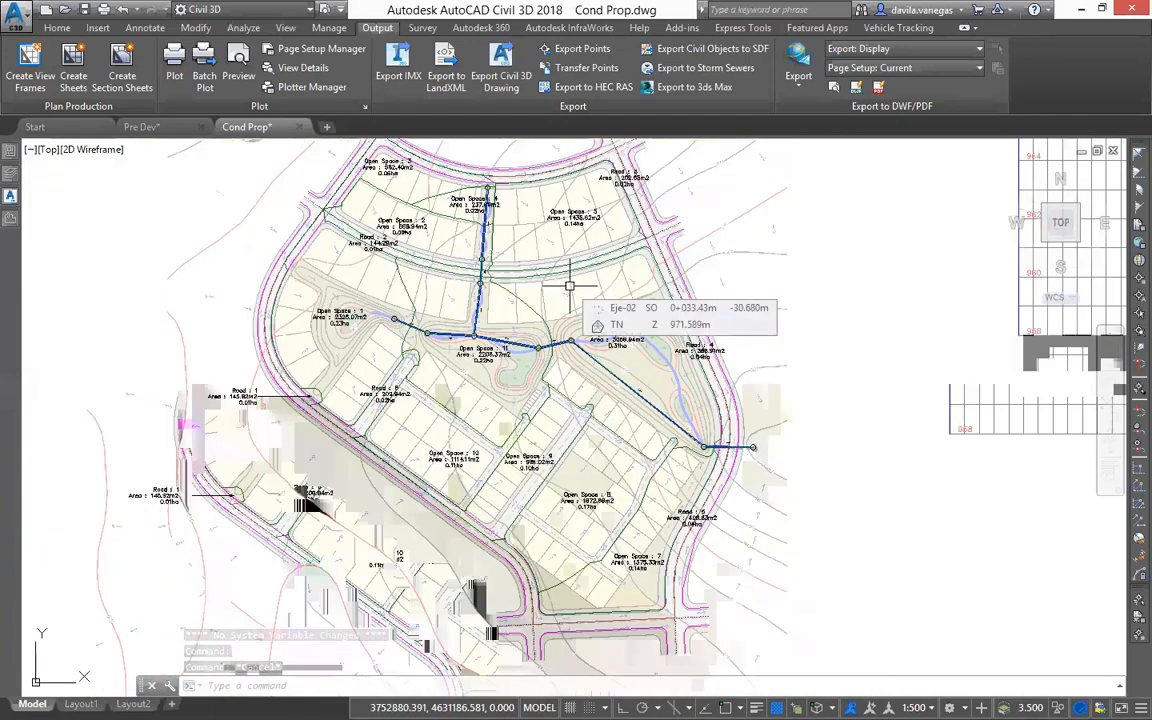
drag(570, 286, 569, 334)
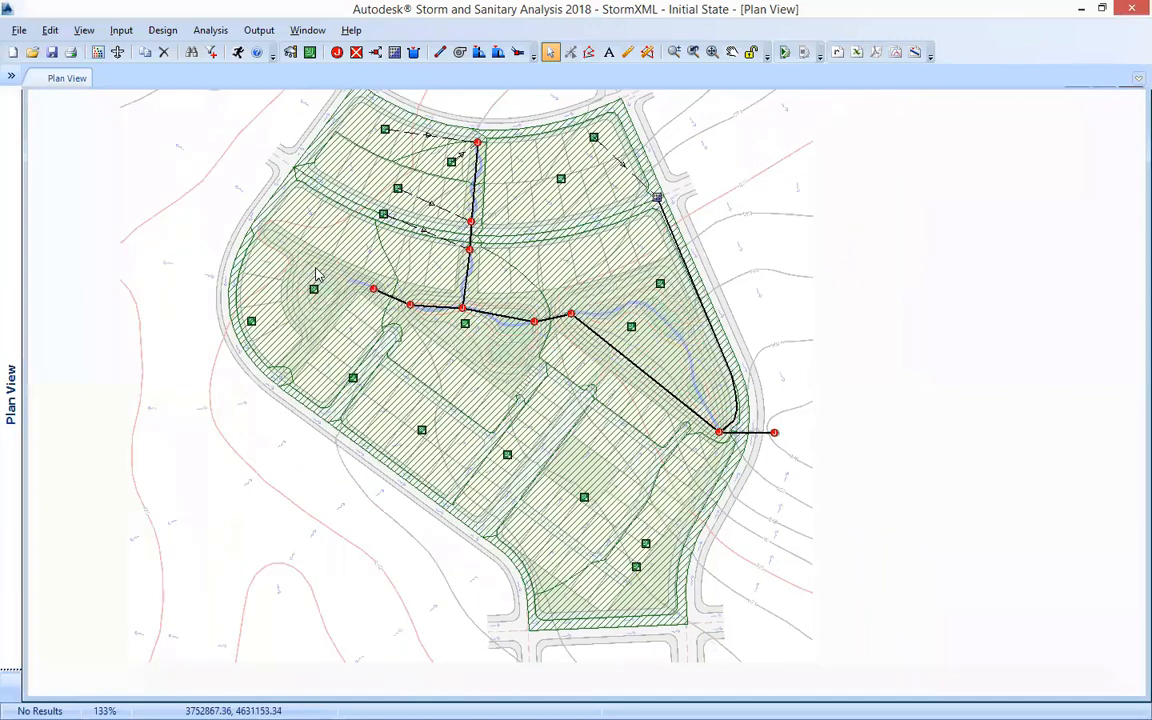
Step: In Storm and Sanitary Analysis, connect the subbasin of the Open Space 5 area to the inlet on the eastern road
right_click(590, 257)
click(630, 267)
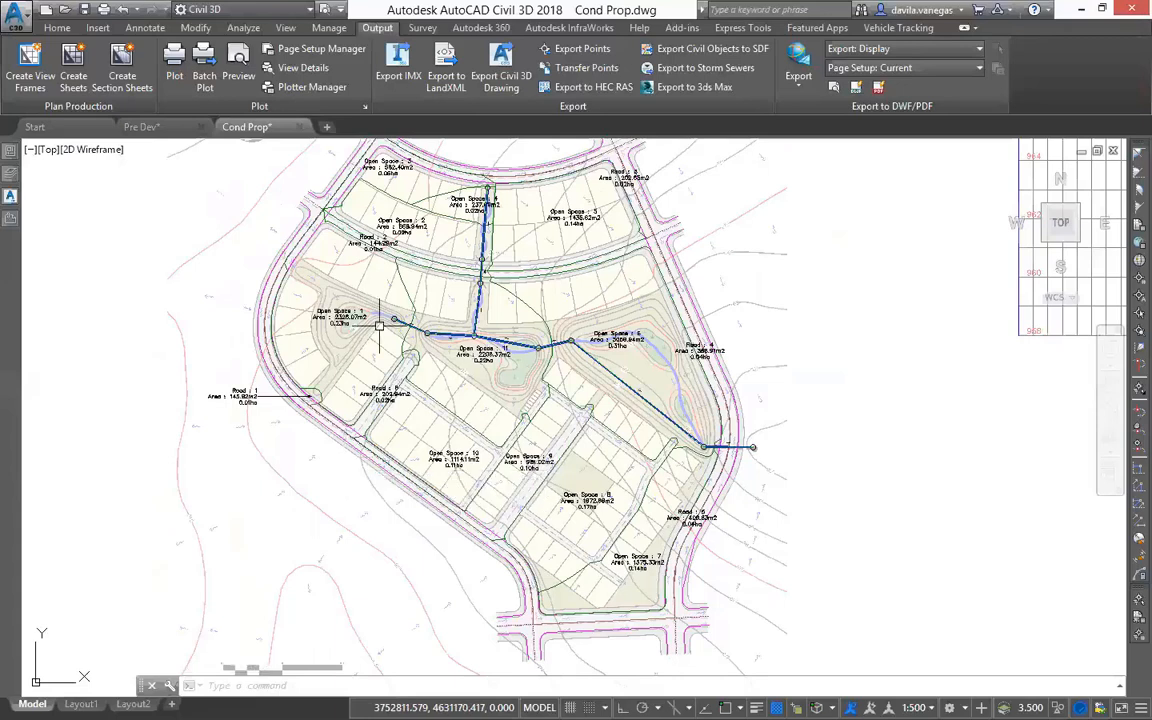
Step: Compare the manholes and pipes around Open Space 11 in the Civil 3D drawing with the imported network in Storm and Sanitary Analysis
scroll(380, 326, up, 10)
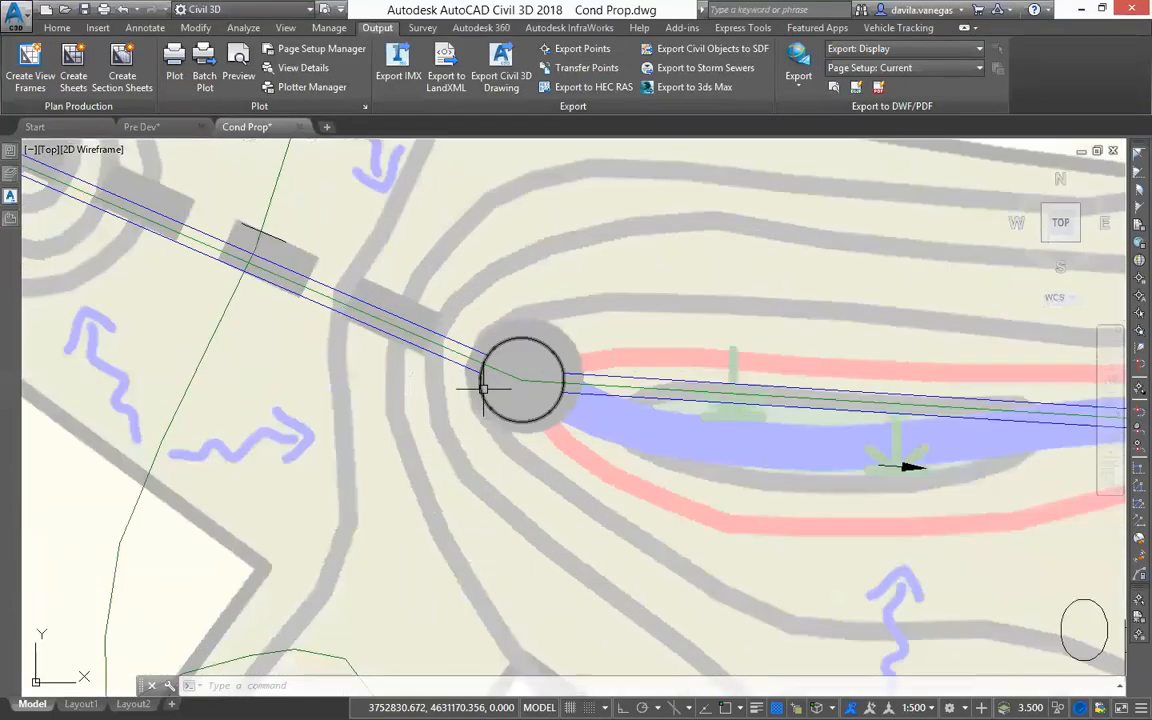
scroll(463, 374, down, 4)
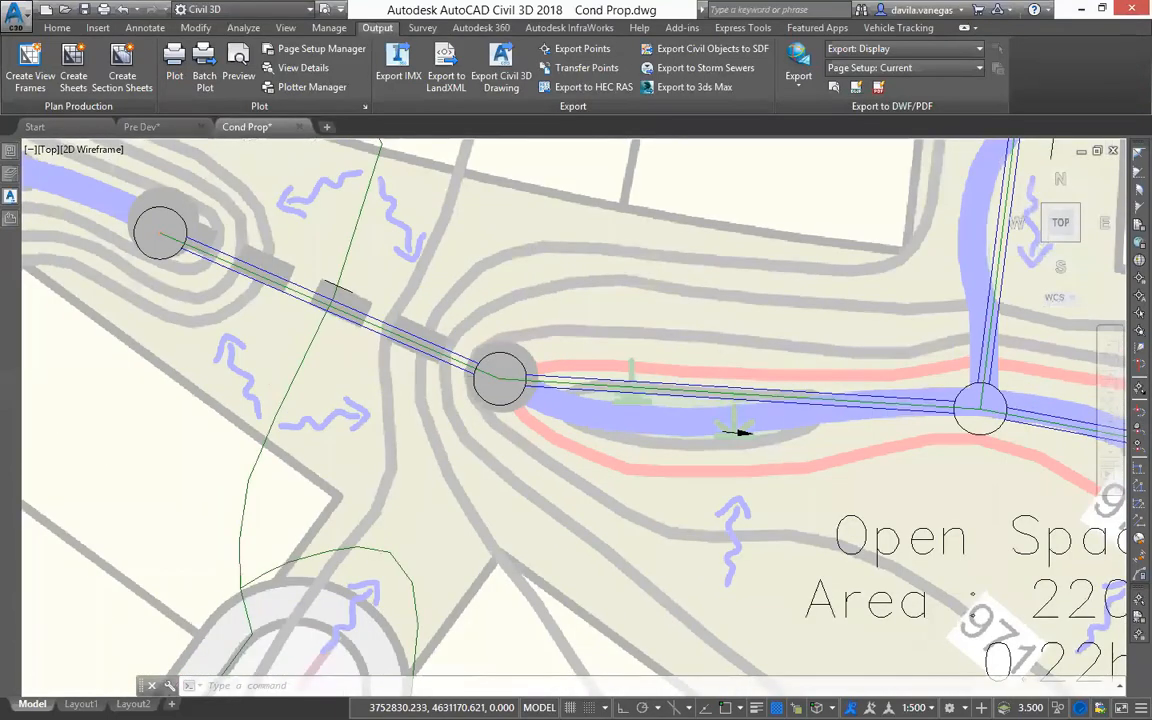
drag(731, 436, 461, 514)
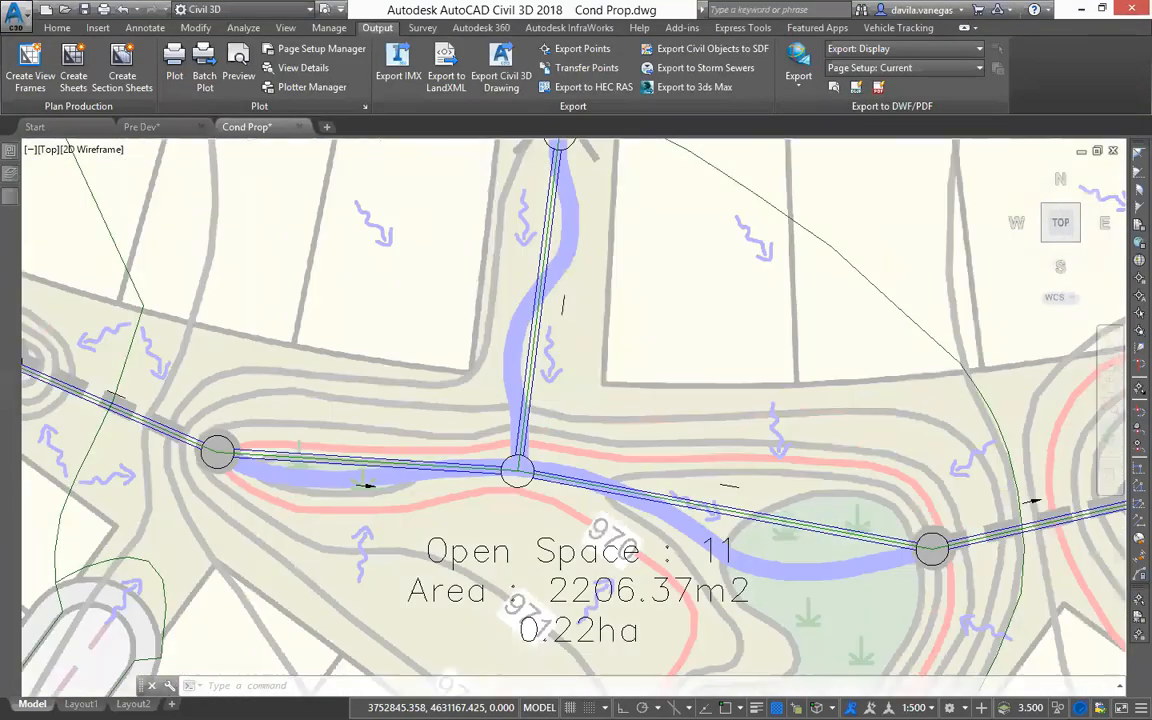
scroll(507, 466, down, 10)
scroll(540, 447, up, 4)
drag(543, 450, 494, 361)
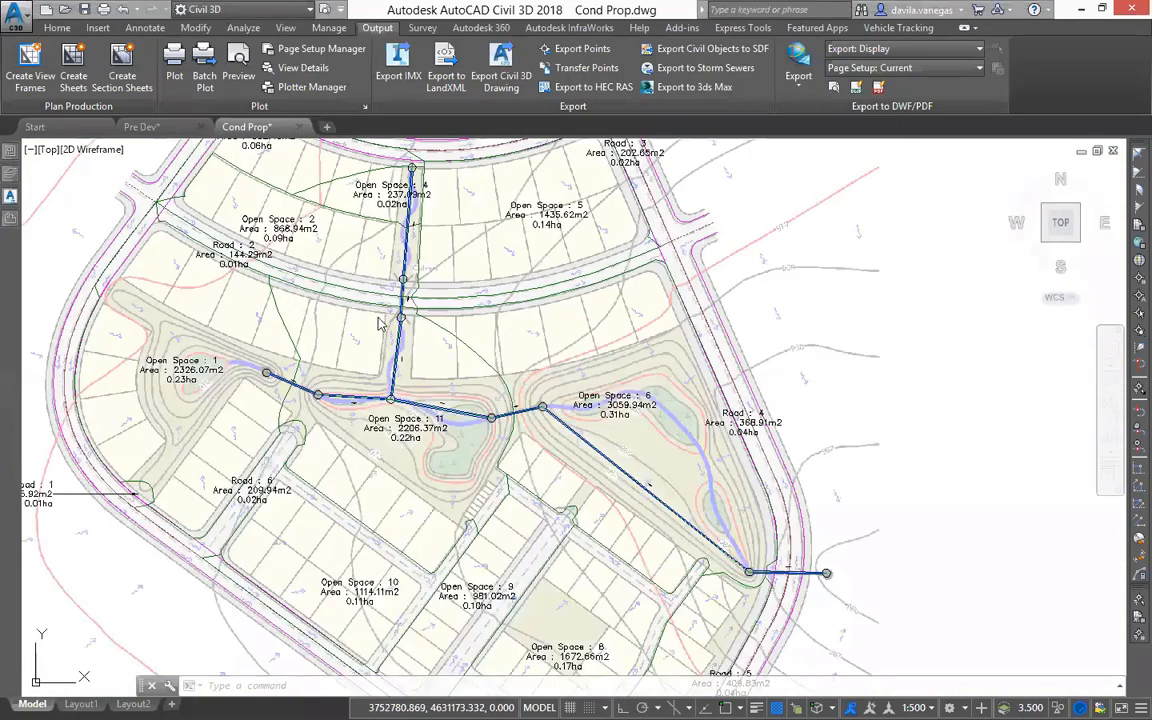
key(alt+Tab)
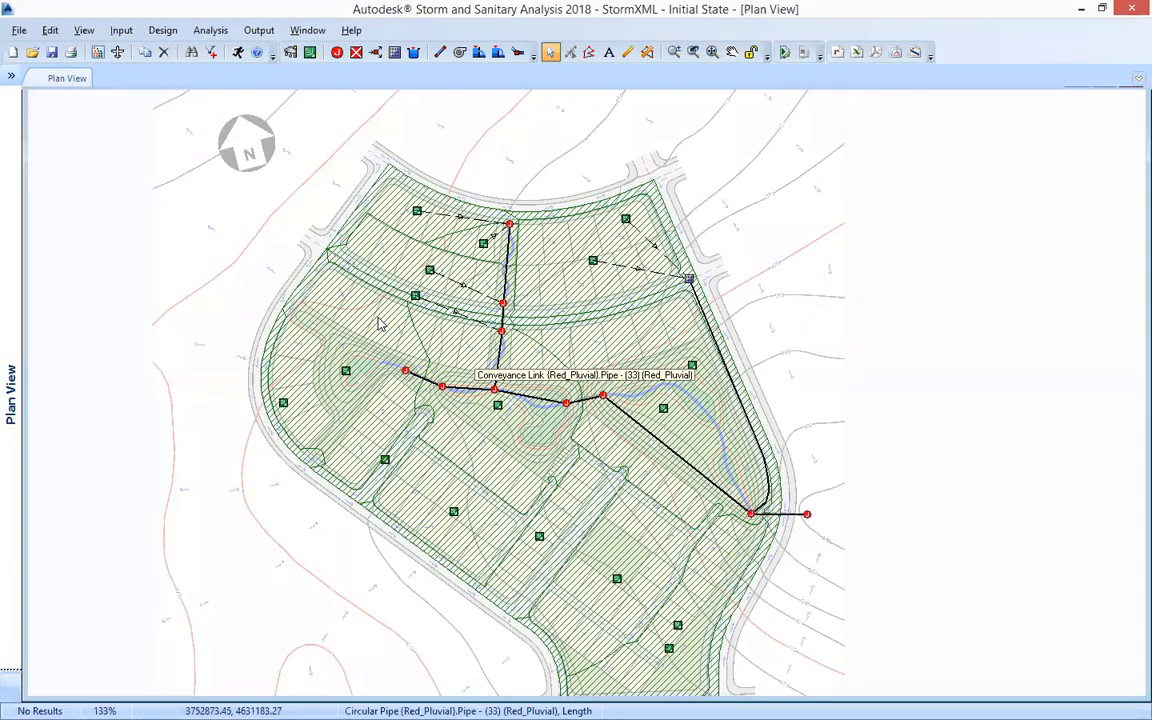
scroll(380, 323, up, 2)
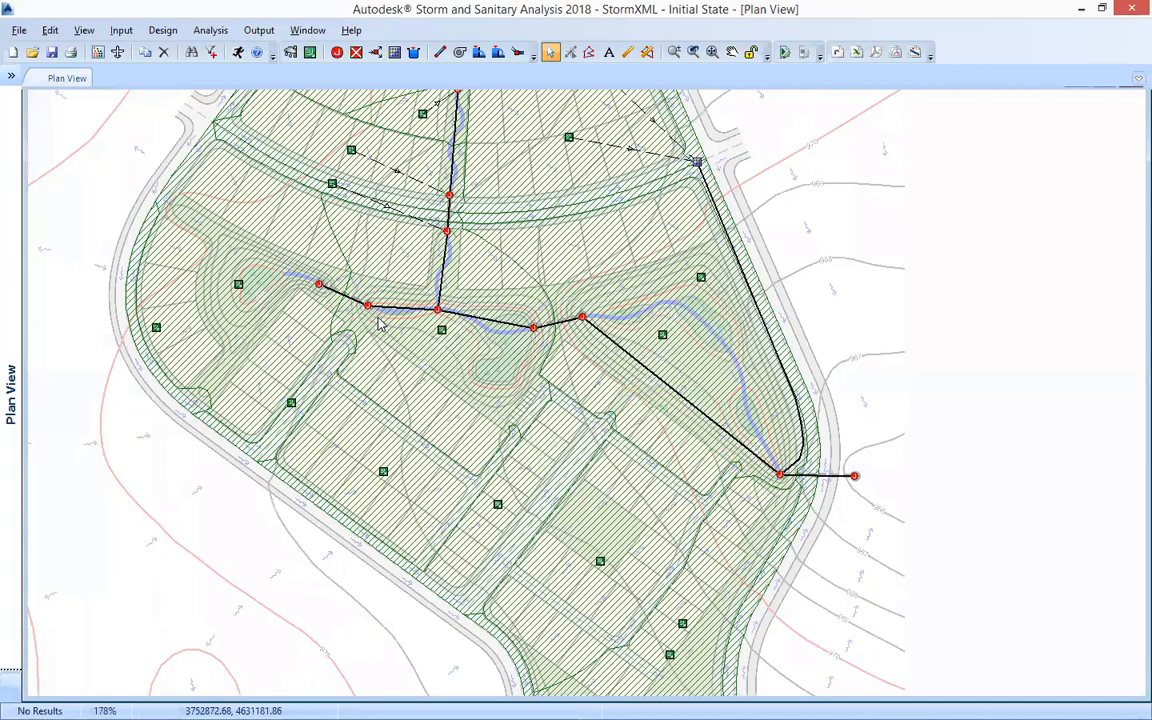
drag(380, 323, 342, 399)
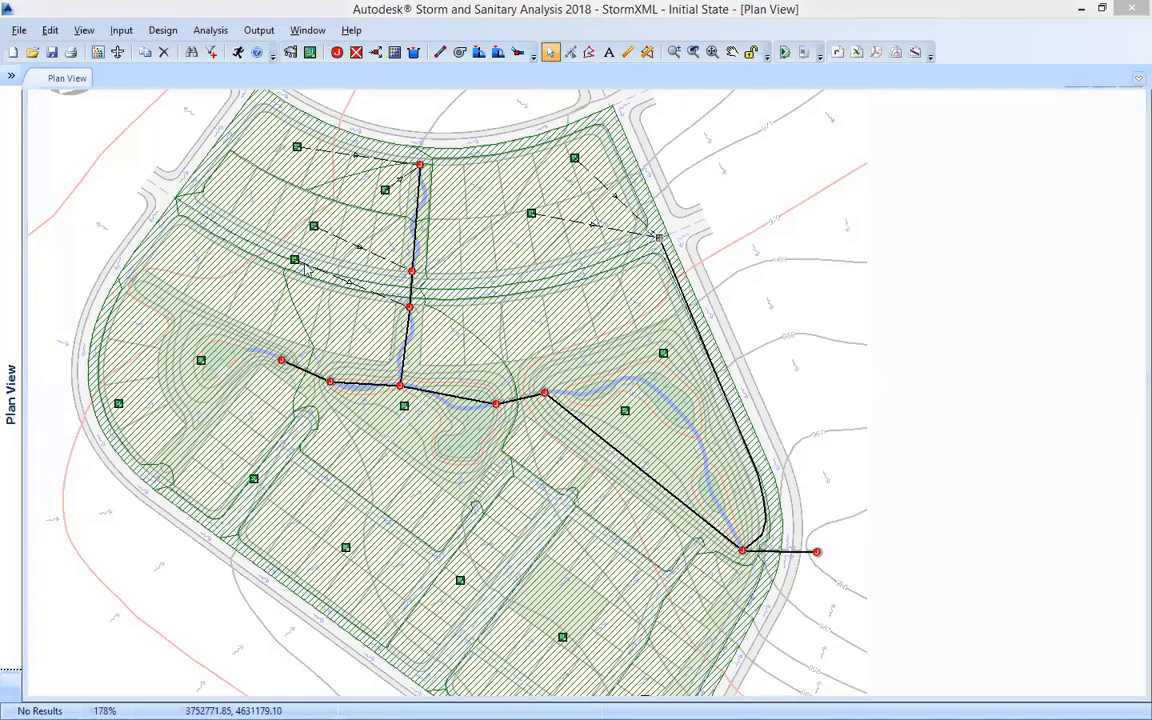
Step: Switch to Civil 3D and open the feature settings for Pipe Network in the Cond Prop drawing
key(alt+Tab)
mouse_move(10, 196)
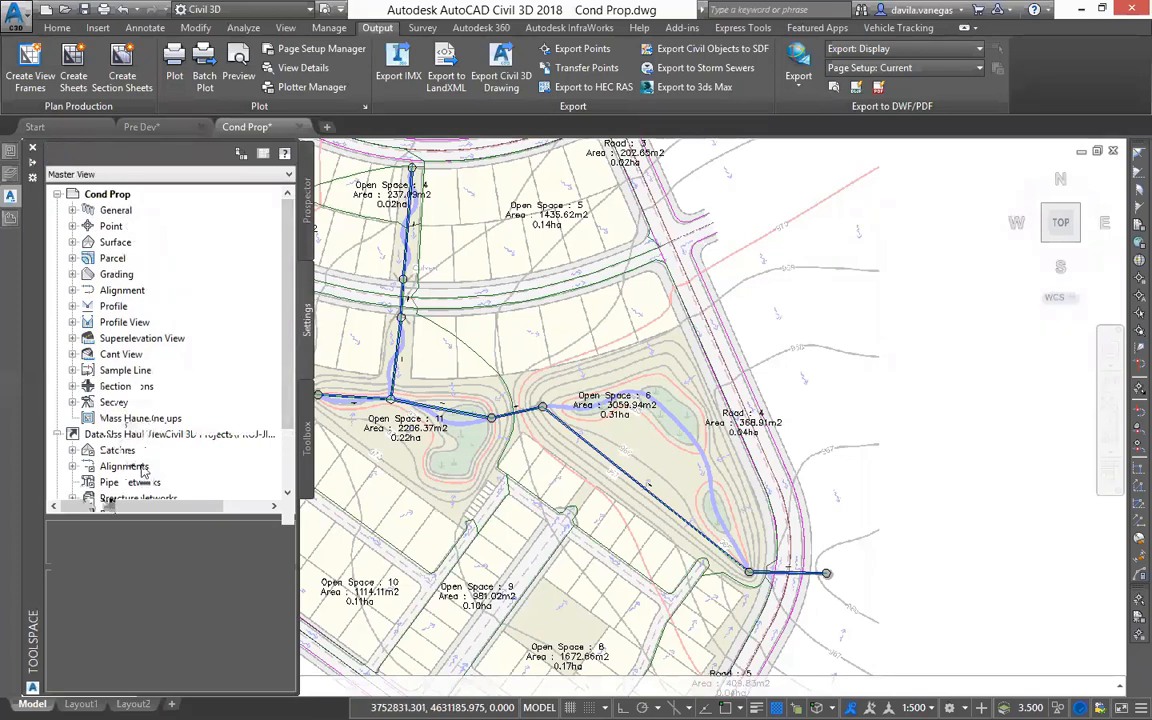
right_click(160, 466)
click(311, 307)
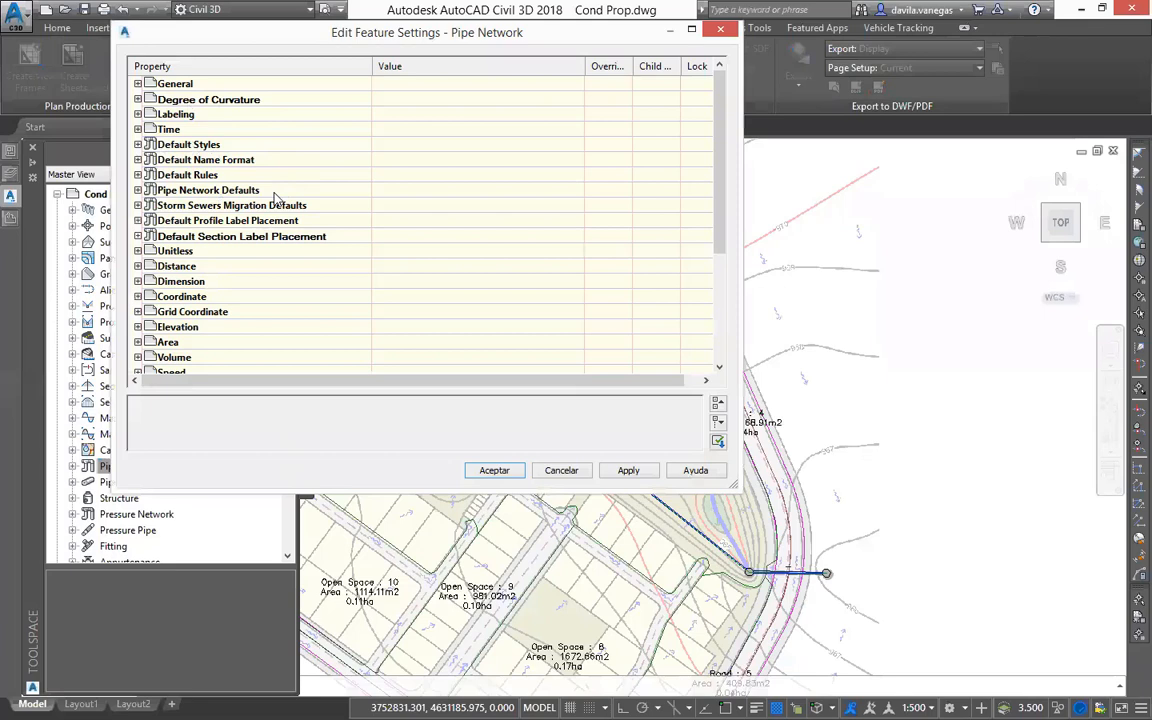
Step: Expand the Pipe Network Defaults and Storm Sewers Migration Defaults, and open the part matchup settings from Part Matching Defaults
click(150, 190)
click(139, 190)
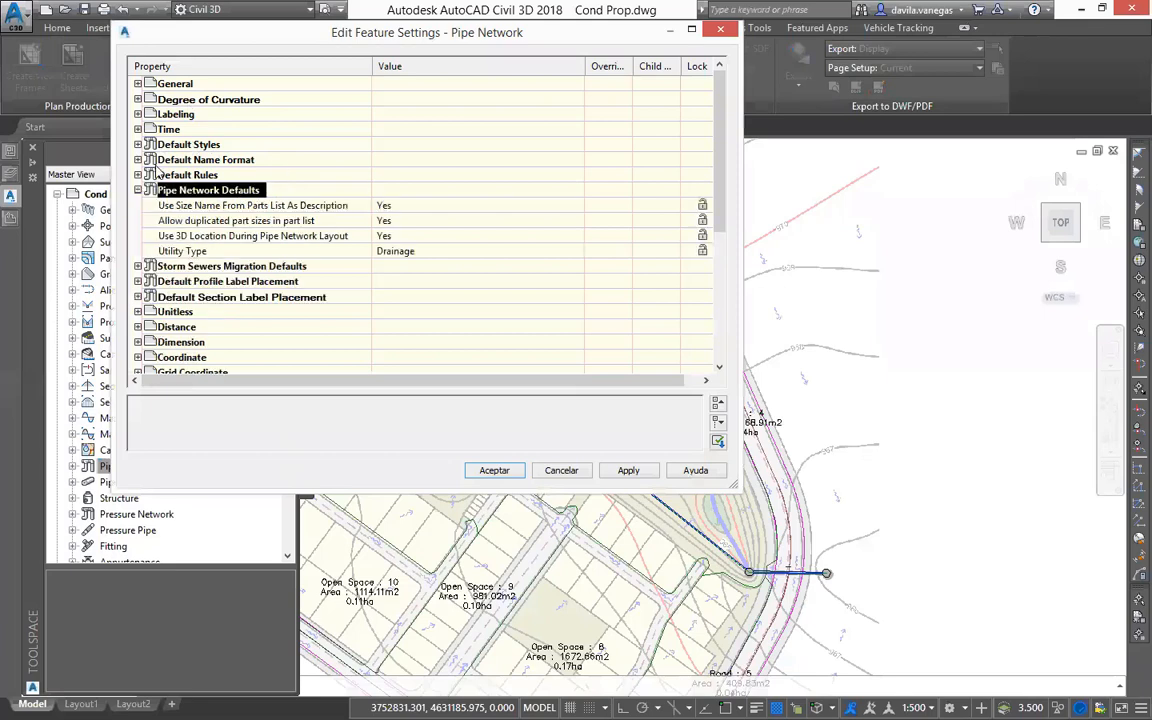
click(138, 266)
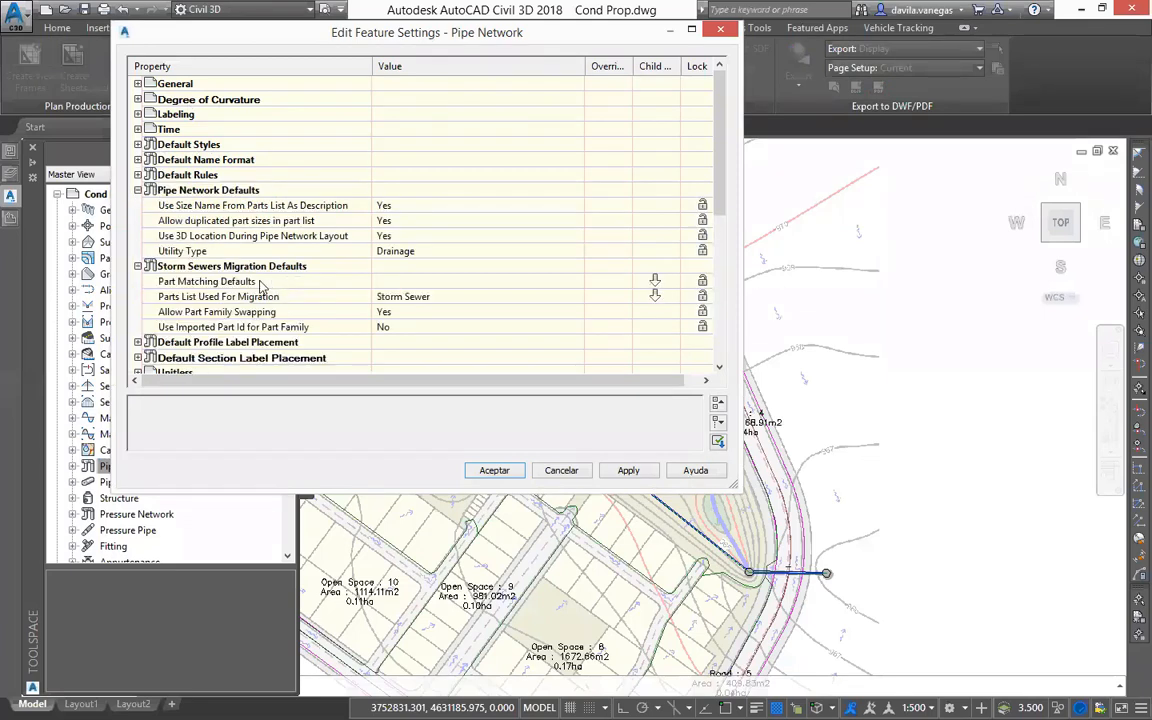
click(208, 282)
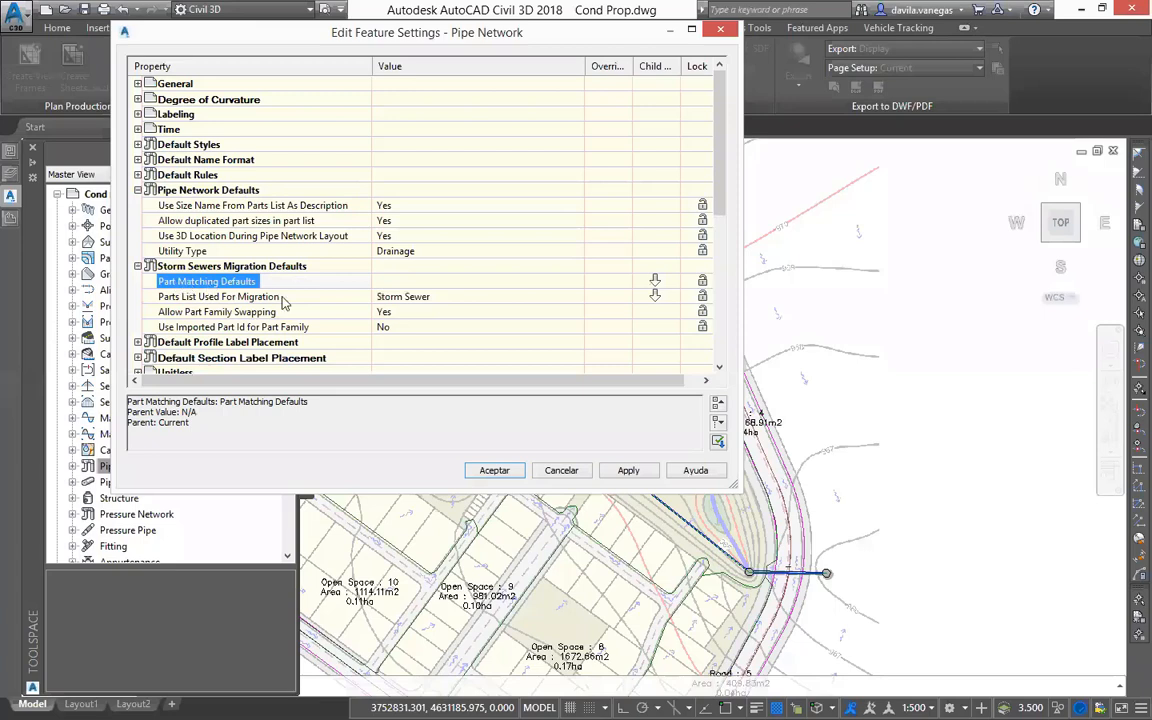
key(Right)
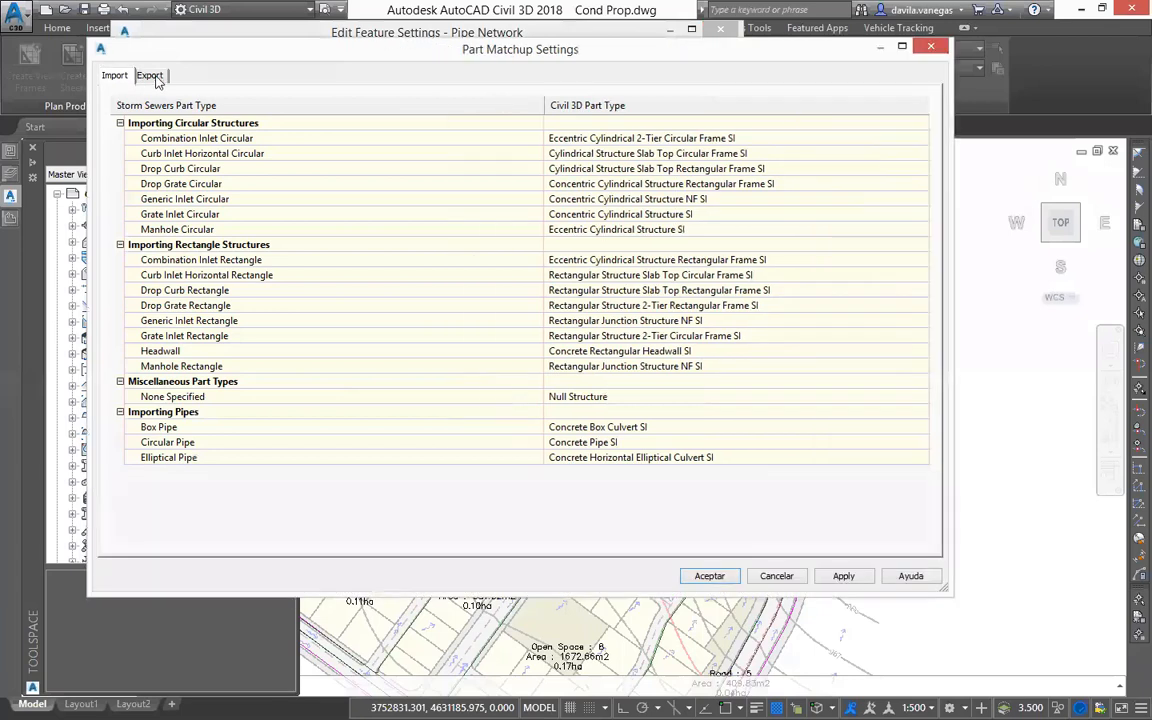
Step: Review the export matchups from Civil 3D part types to Storm Sewers part types for structures and pipes
click(150, 76)
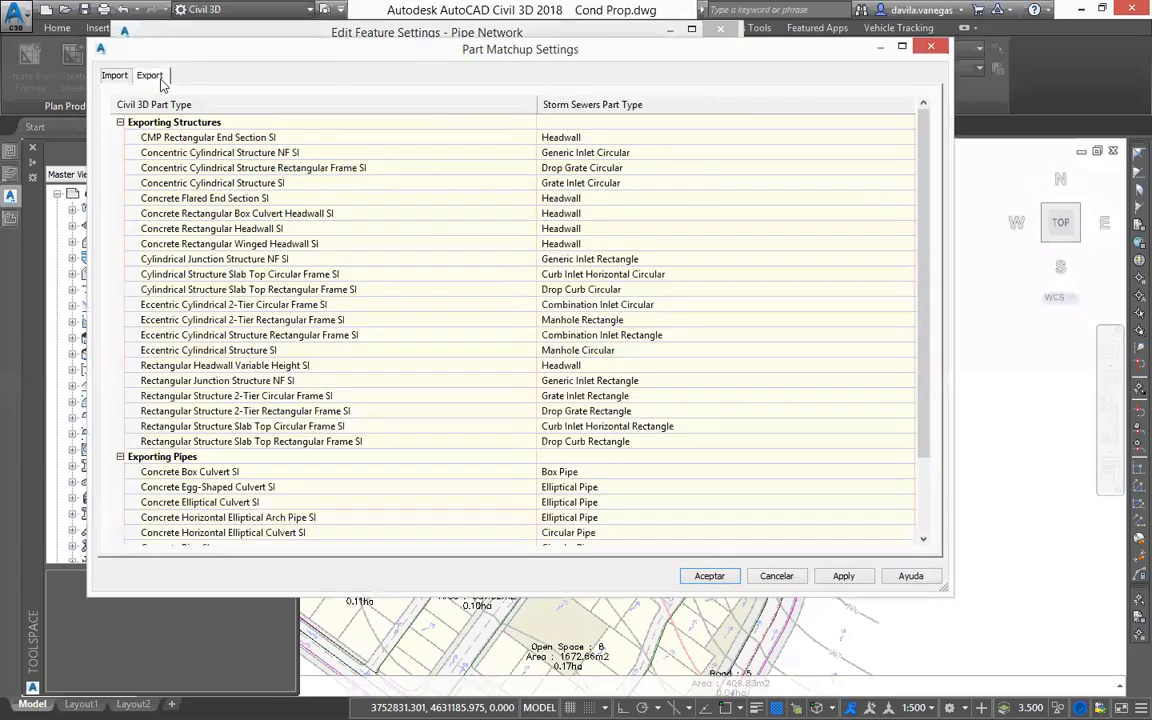
click(588, 152)
click(594, 138)
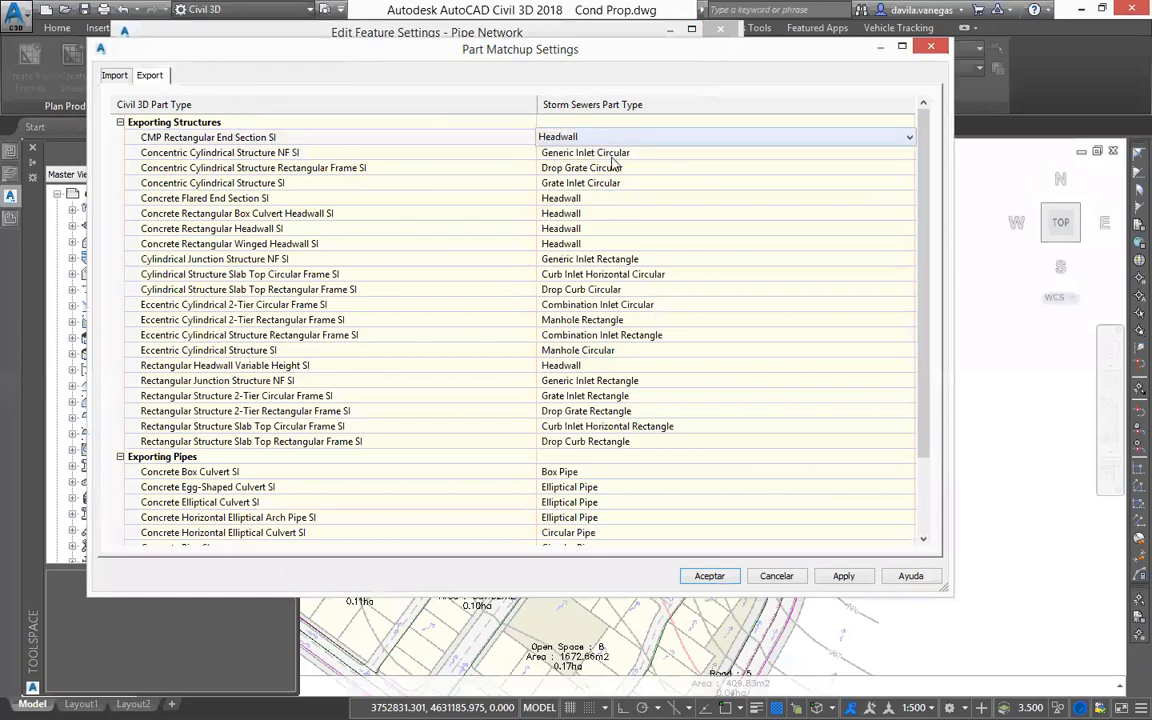
click(605, 365)
click(598, 486)
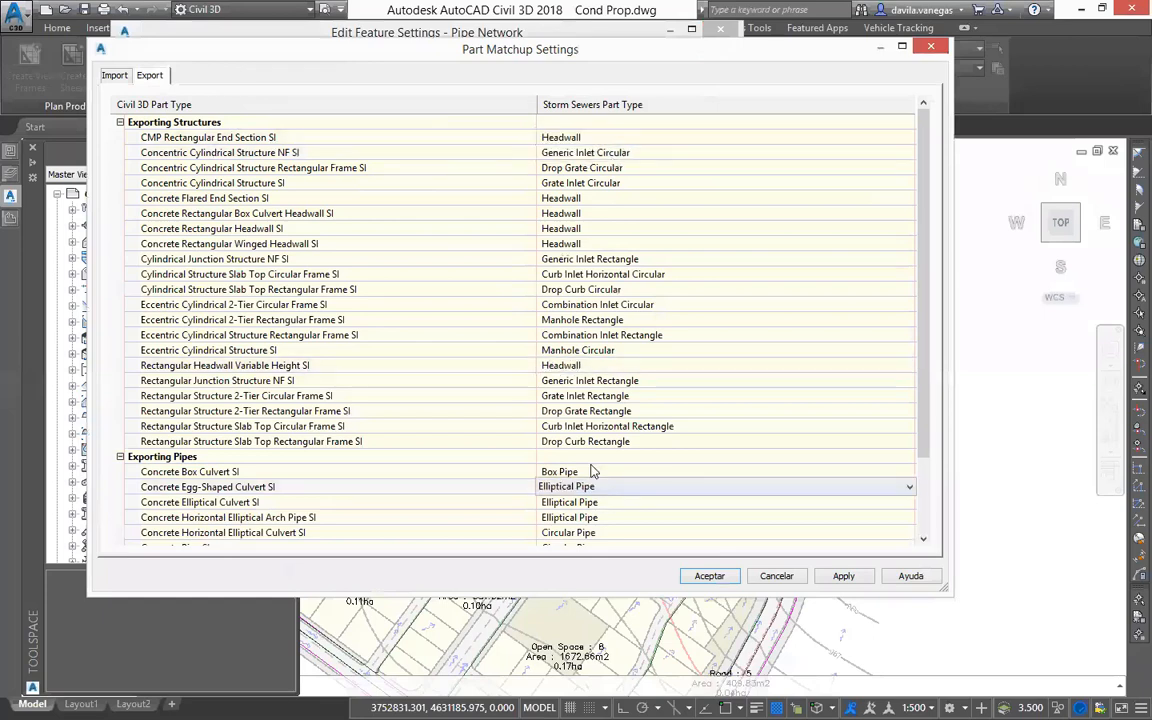
click(594, 320)
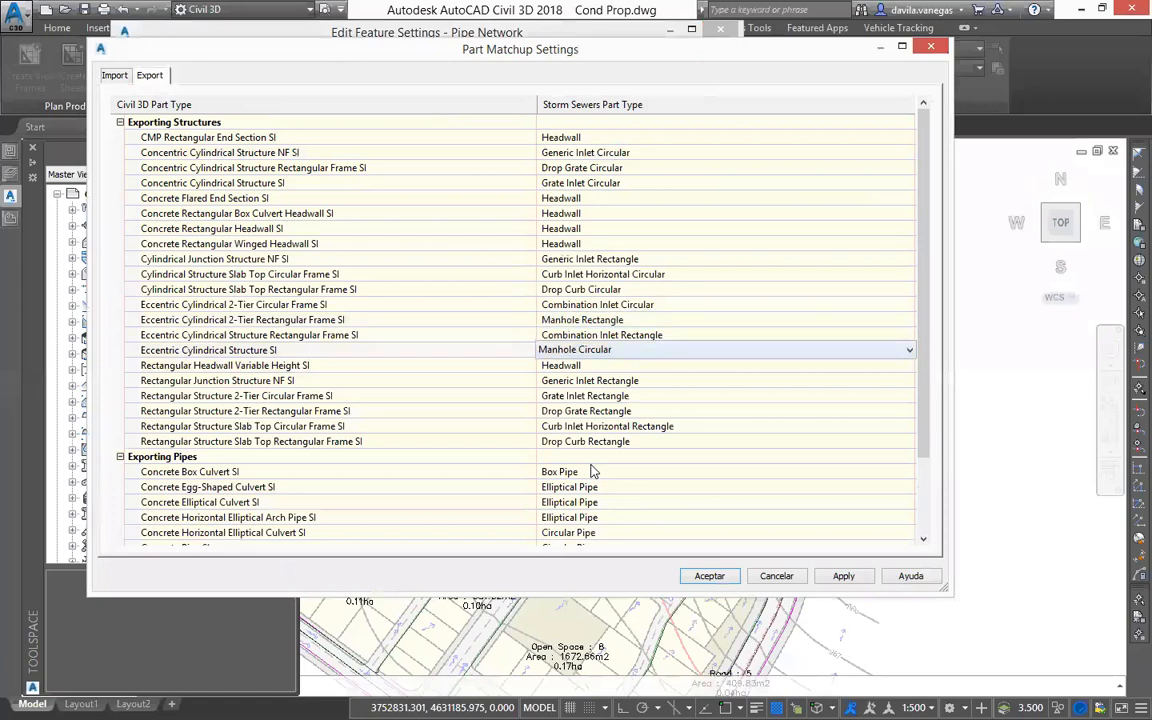
Step: Review the import matchups from Storm Sewers part types to Civil 3D part types for circular and rectangular structures
click(114, 76)
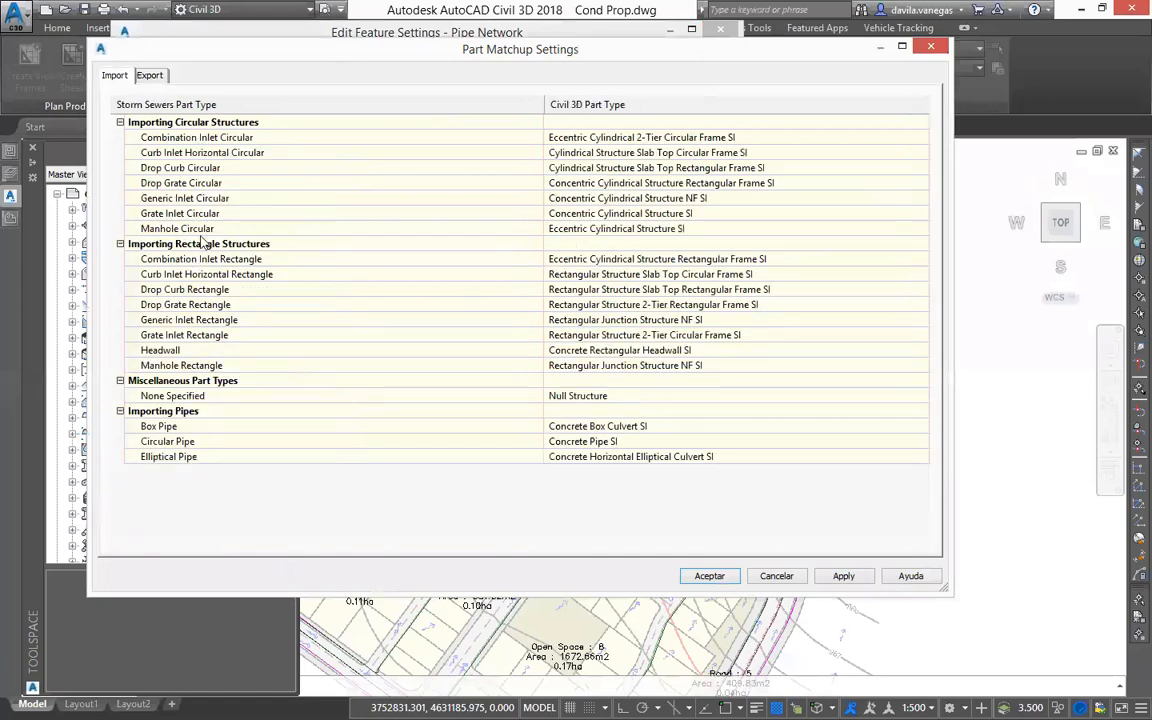
click(180, 259)
click(180, 140)
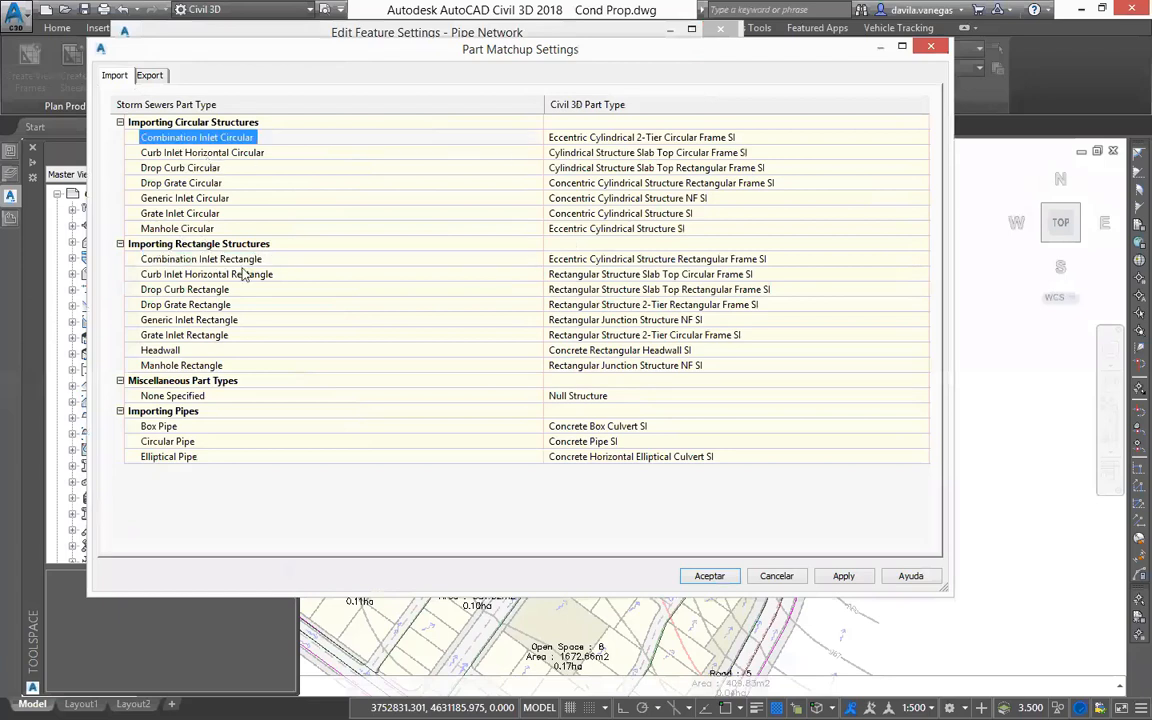
click(172, 259)
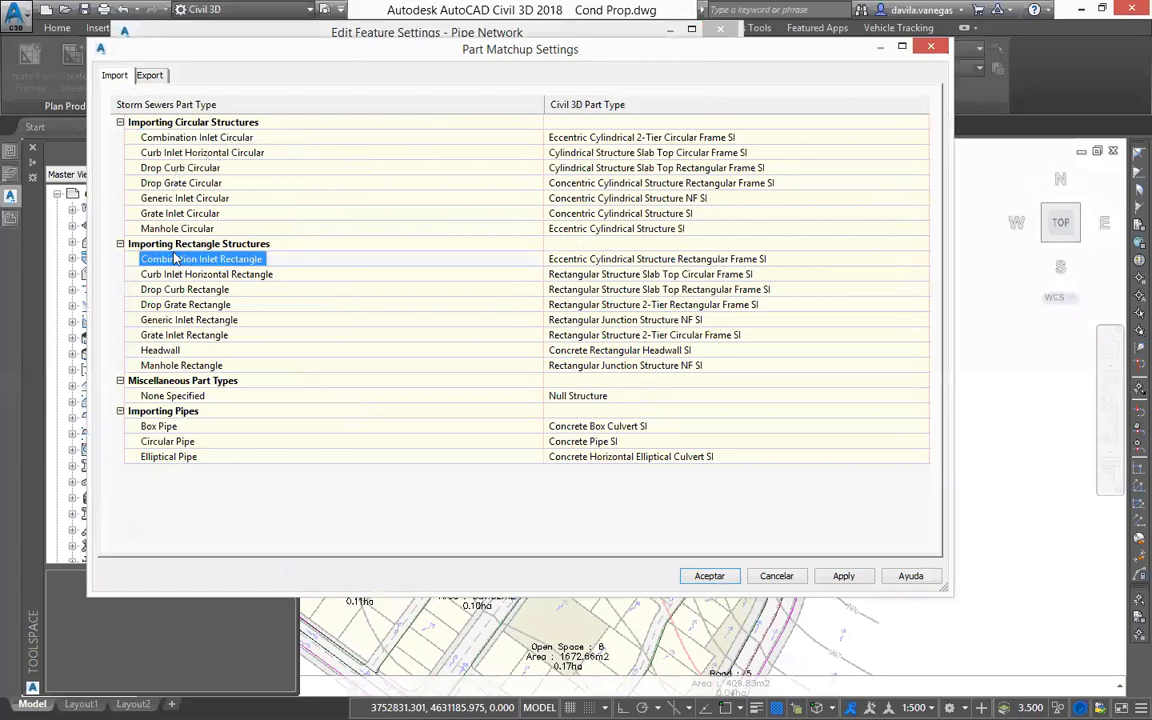
click(175, 245)
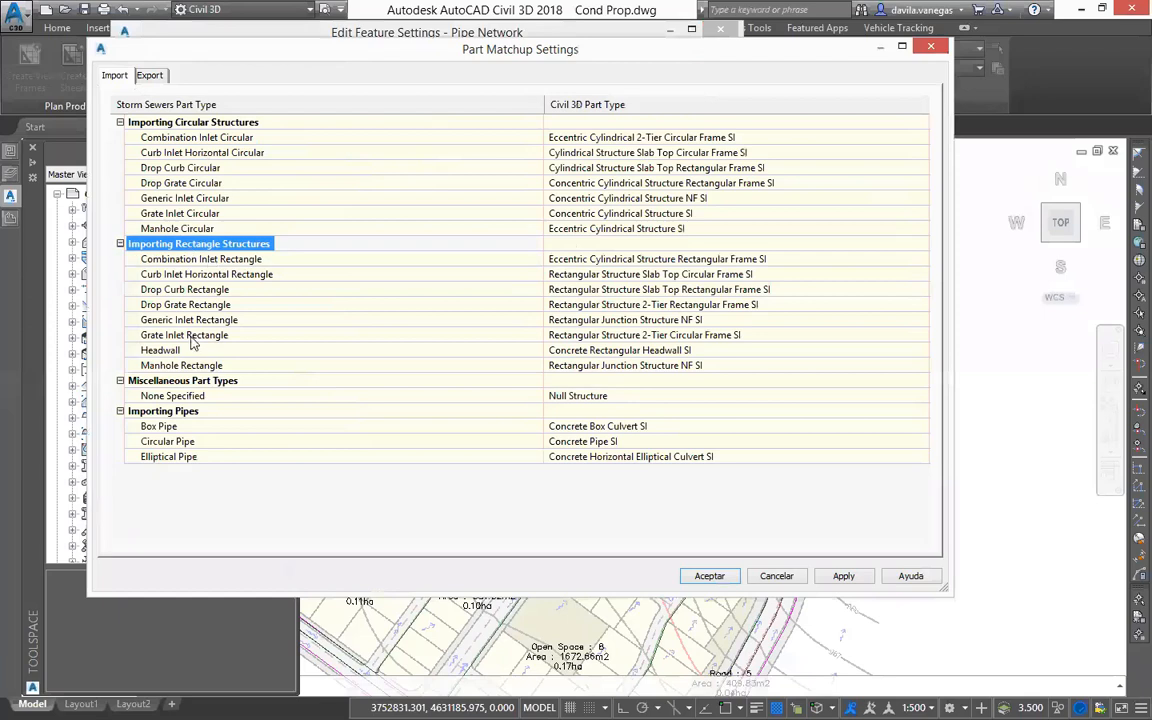
Step: Browse the part catalog for the Drop Curb Rectangle import matchup without choosing a part, and cancel the part matchup settings
click(918, 289)
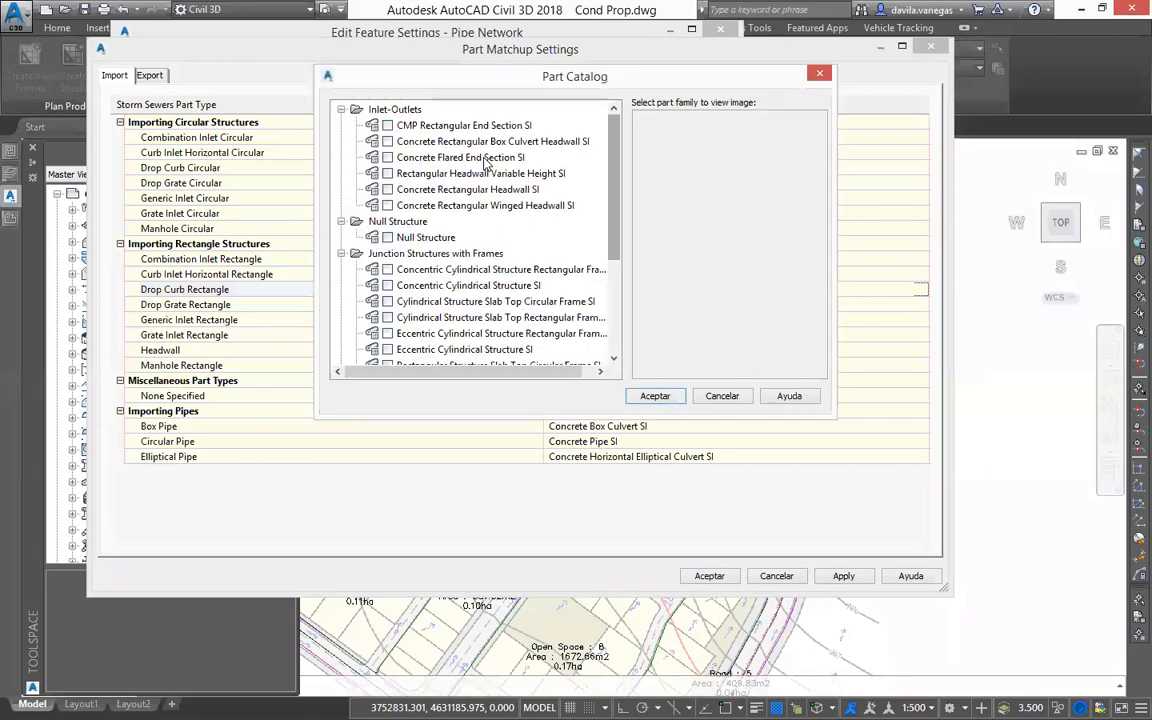
scroll(476, 160, down, 3)
scroll(612, 155, up, 2)
scroll(625, 153, up, 3)
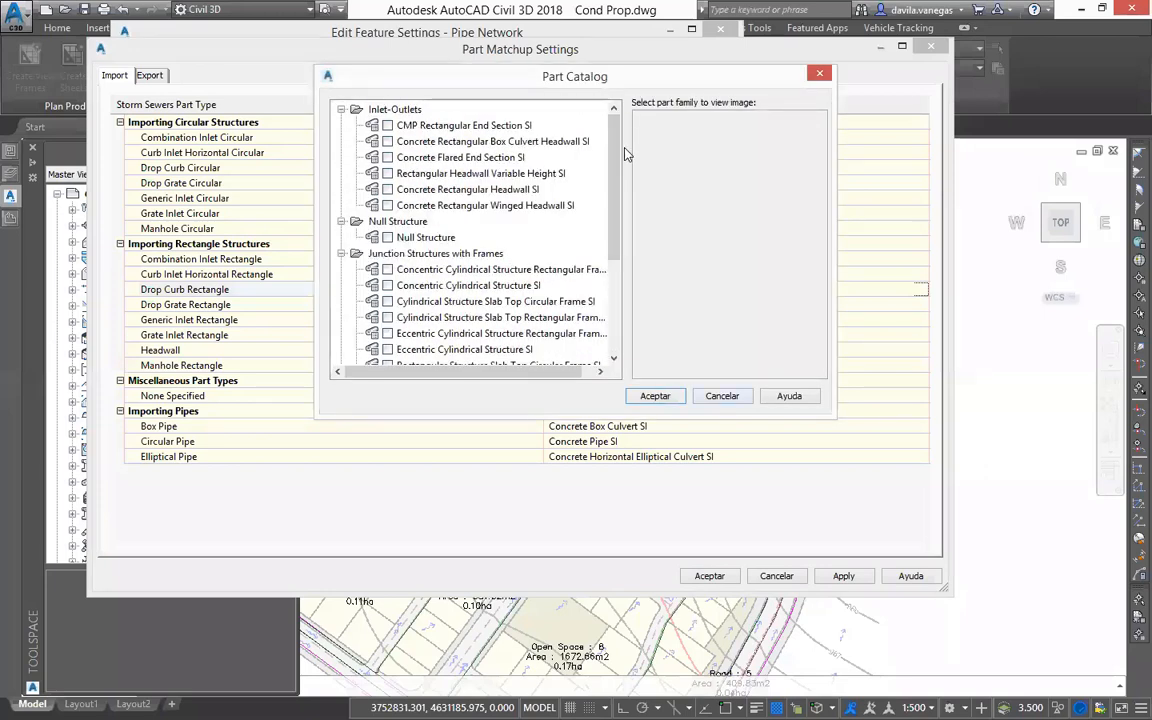
scroll(625, 153, down, 5)
scroll(625, 153, up, 5)
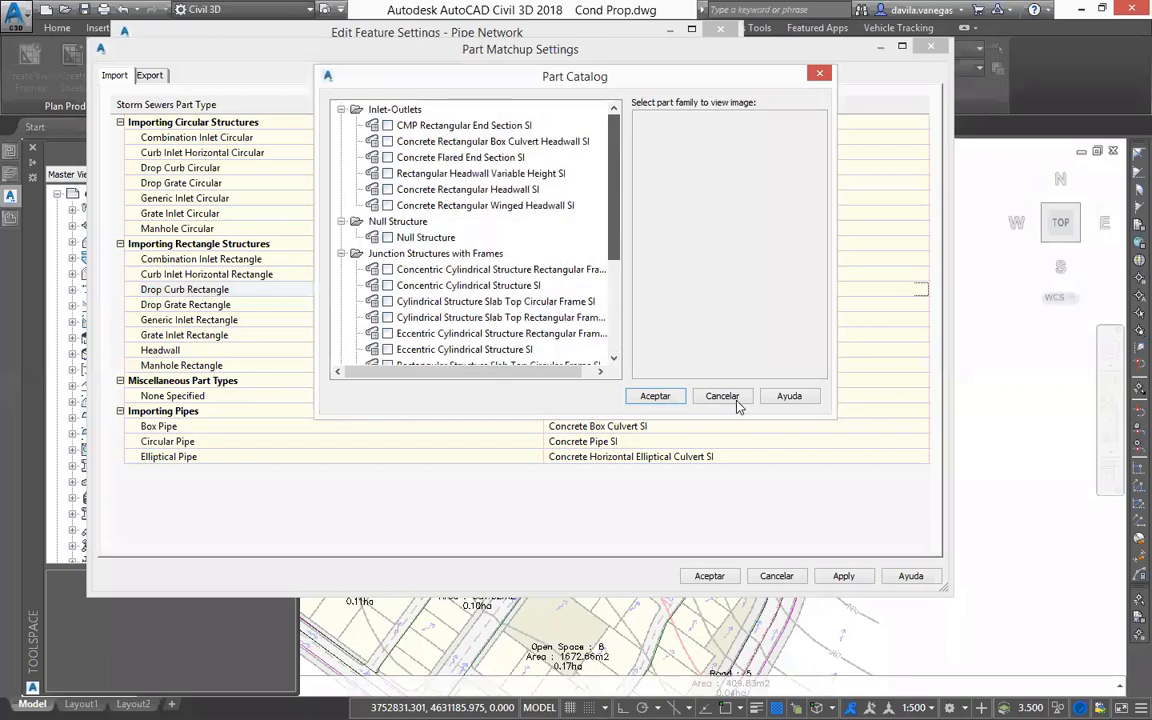
click(776, 576)
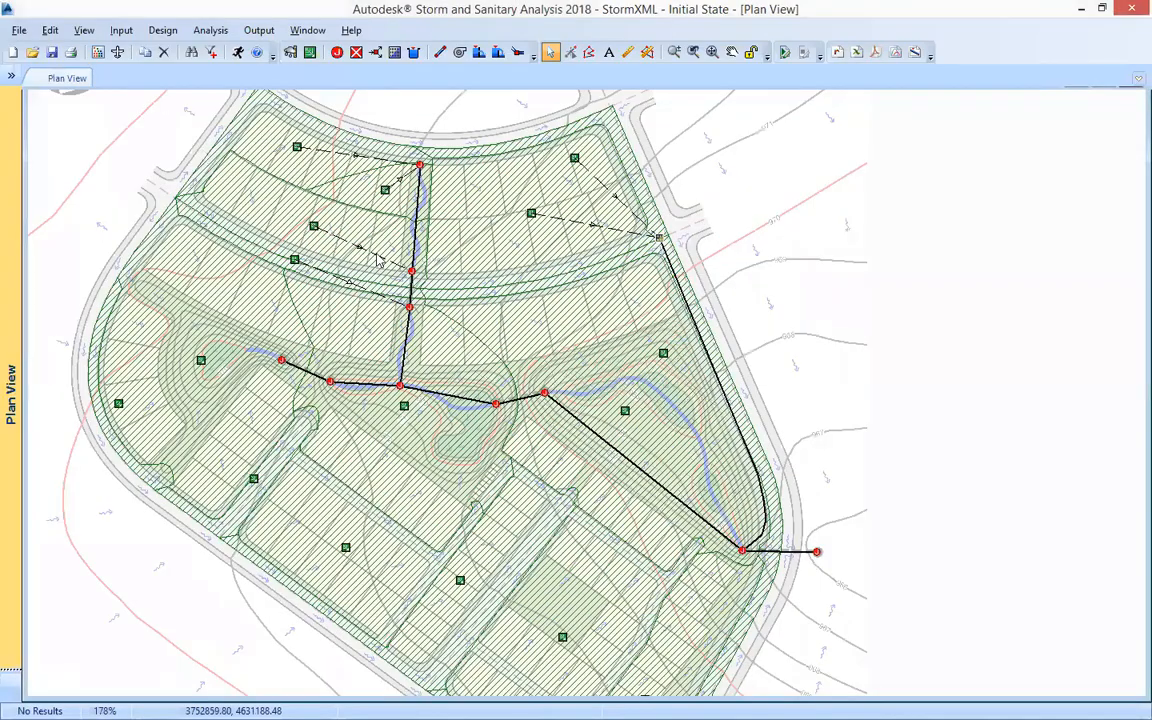
Step: Examine the file types supported for background images or CAD drawings through the Layer Manager of the StormXML project
scroll(378, 260, down, 1)
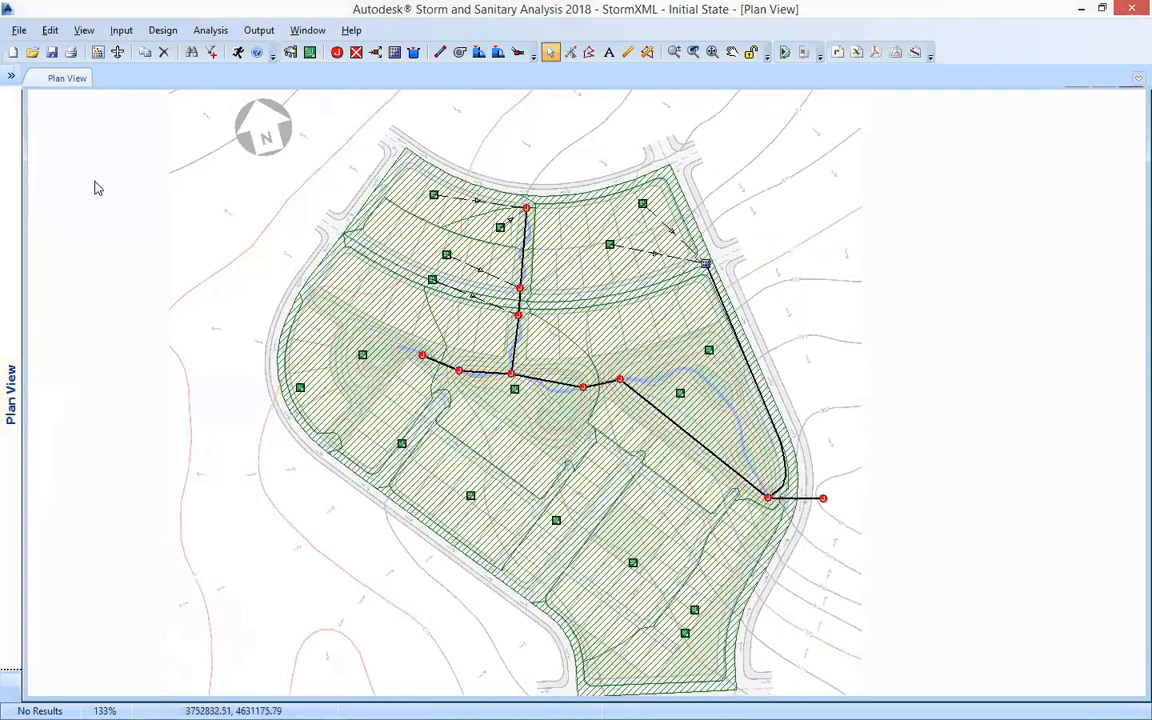
mouse_move(230, 190)
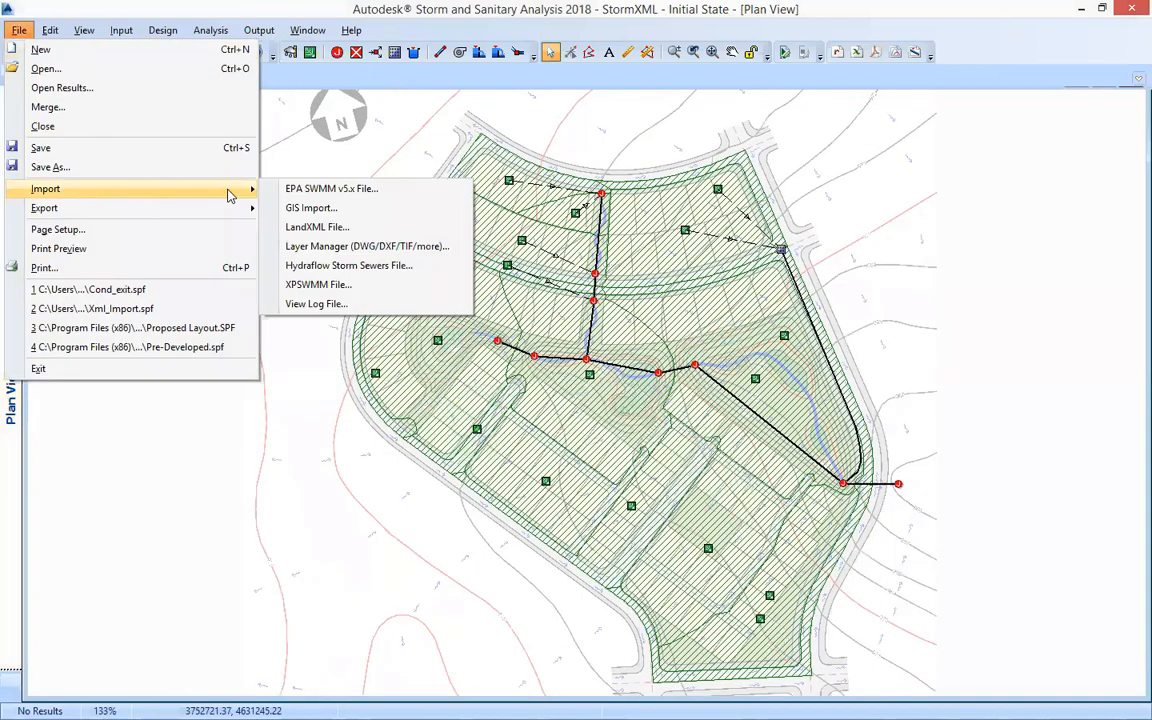
click(372, 247)
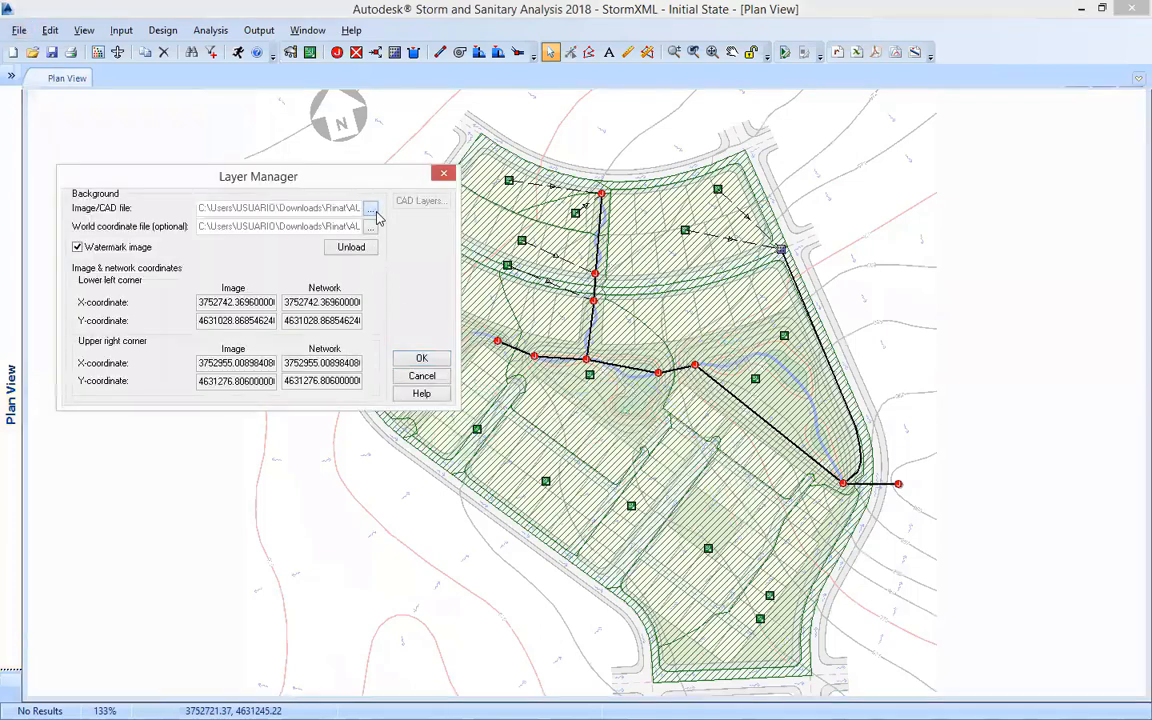
click(371, 210)
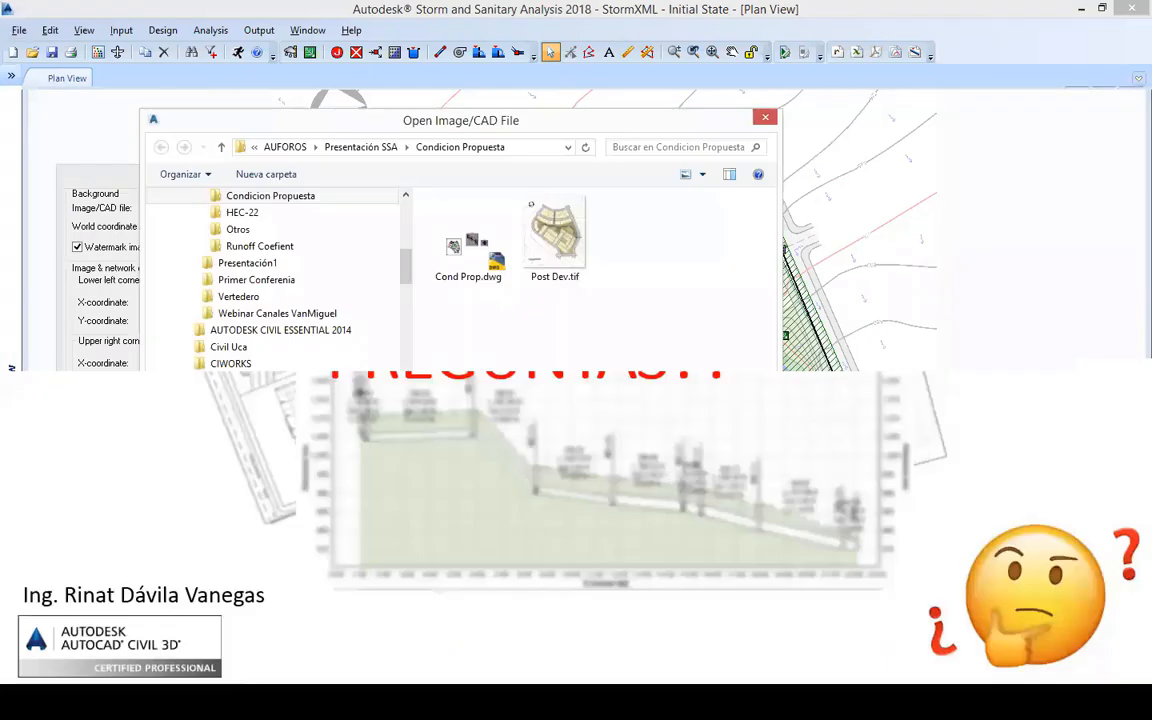
click(640, 469)
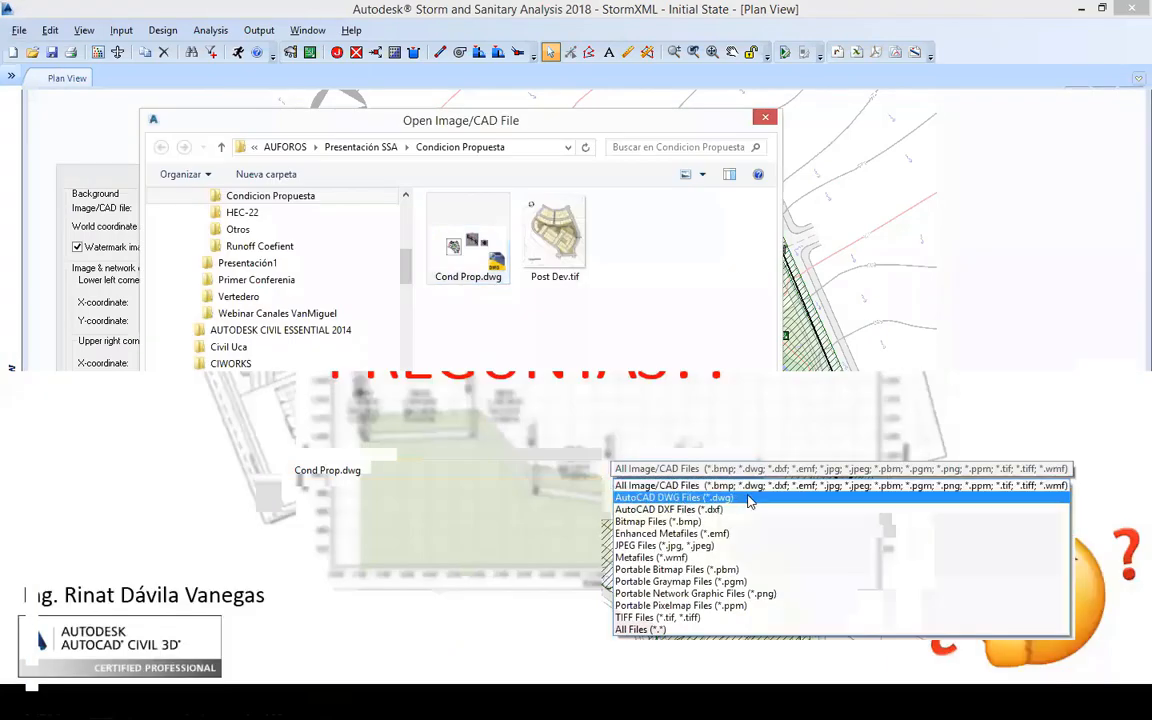
click(631, 470)
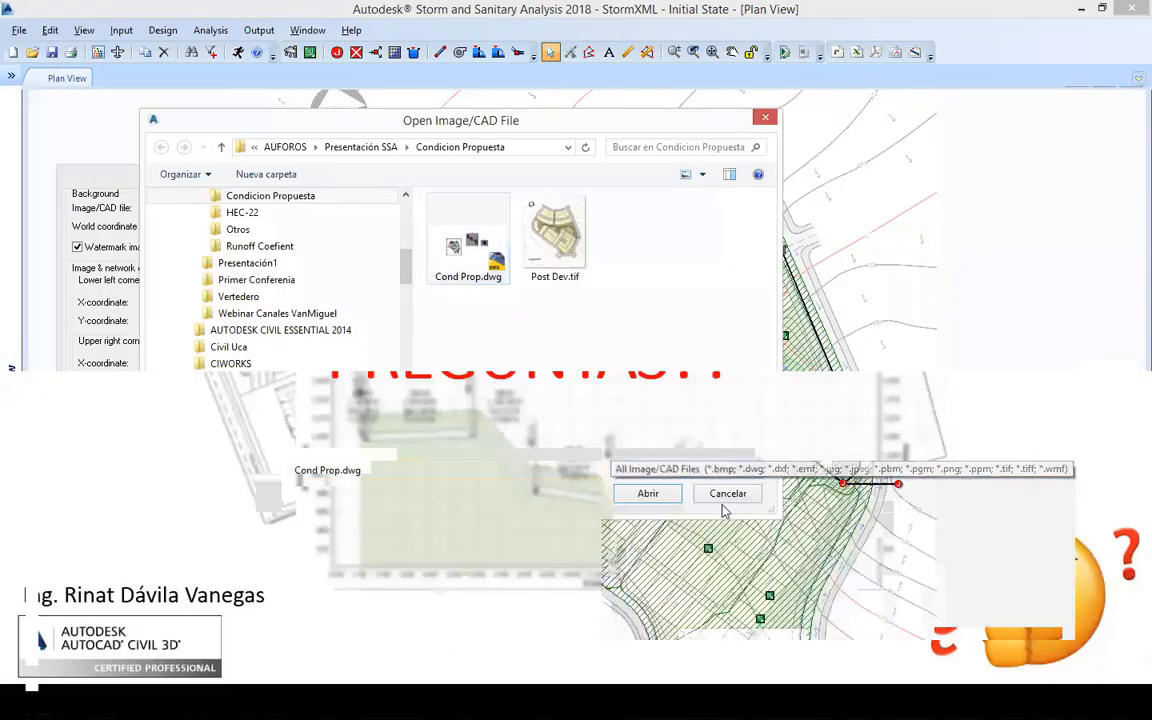
click(723, 500)
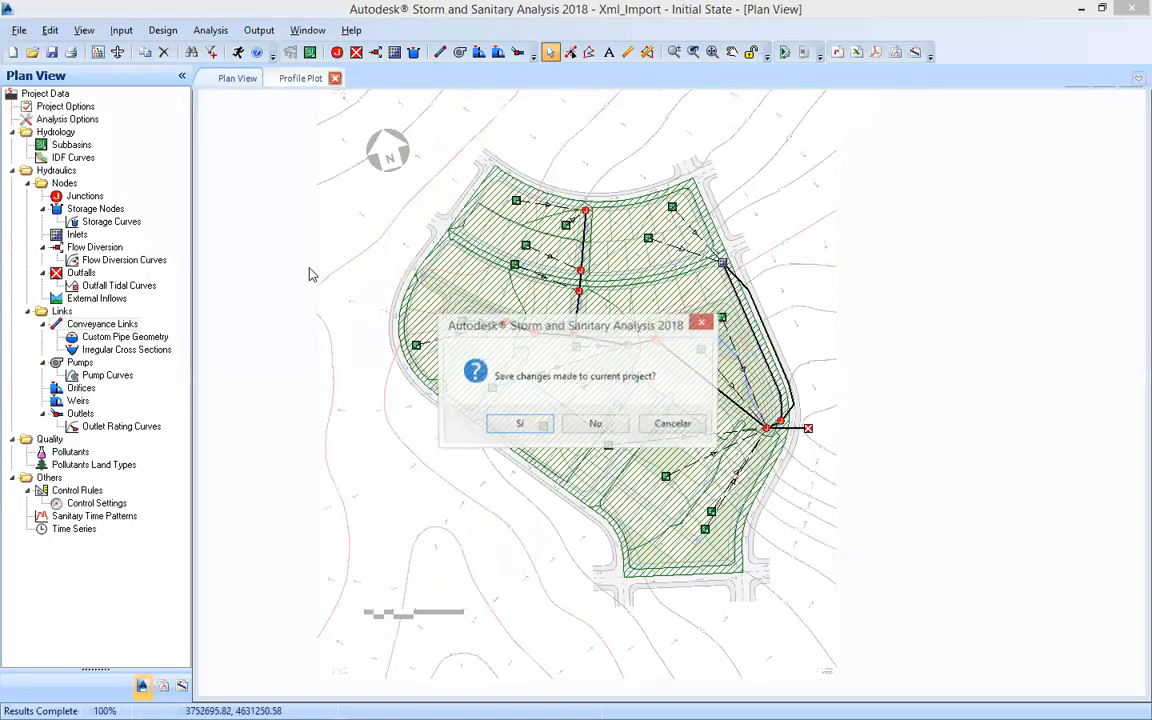
key(Right)
key(Return)
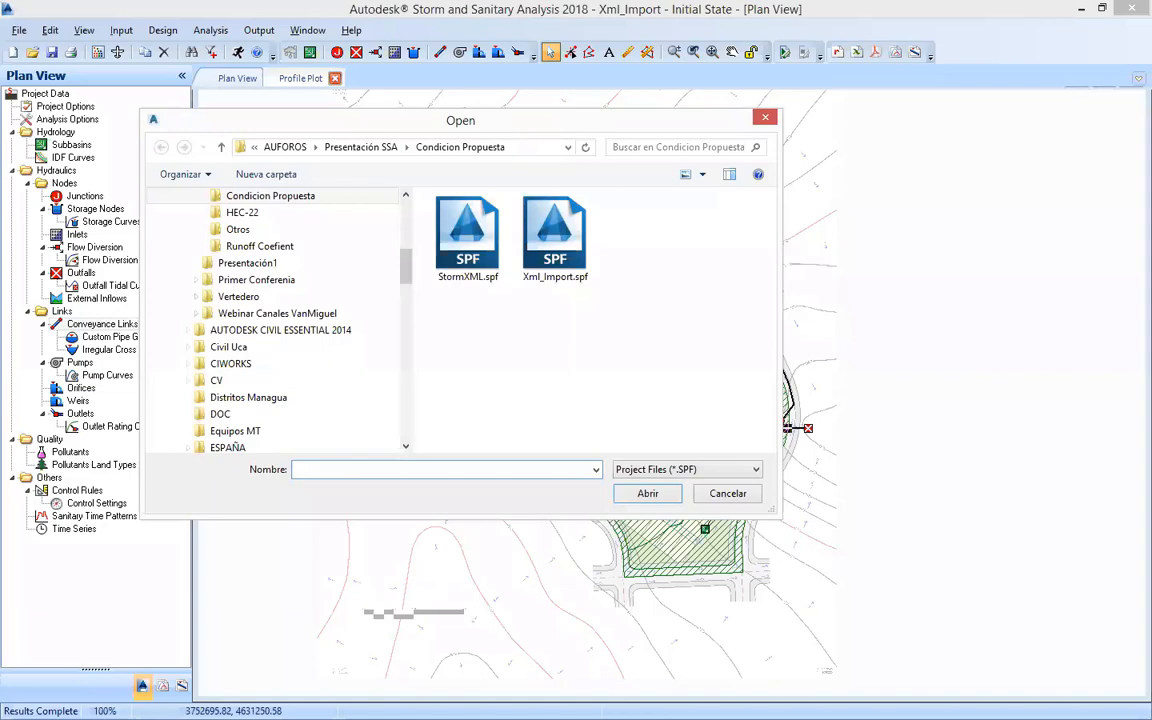
key(Escape)
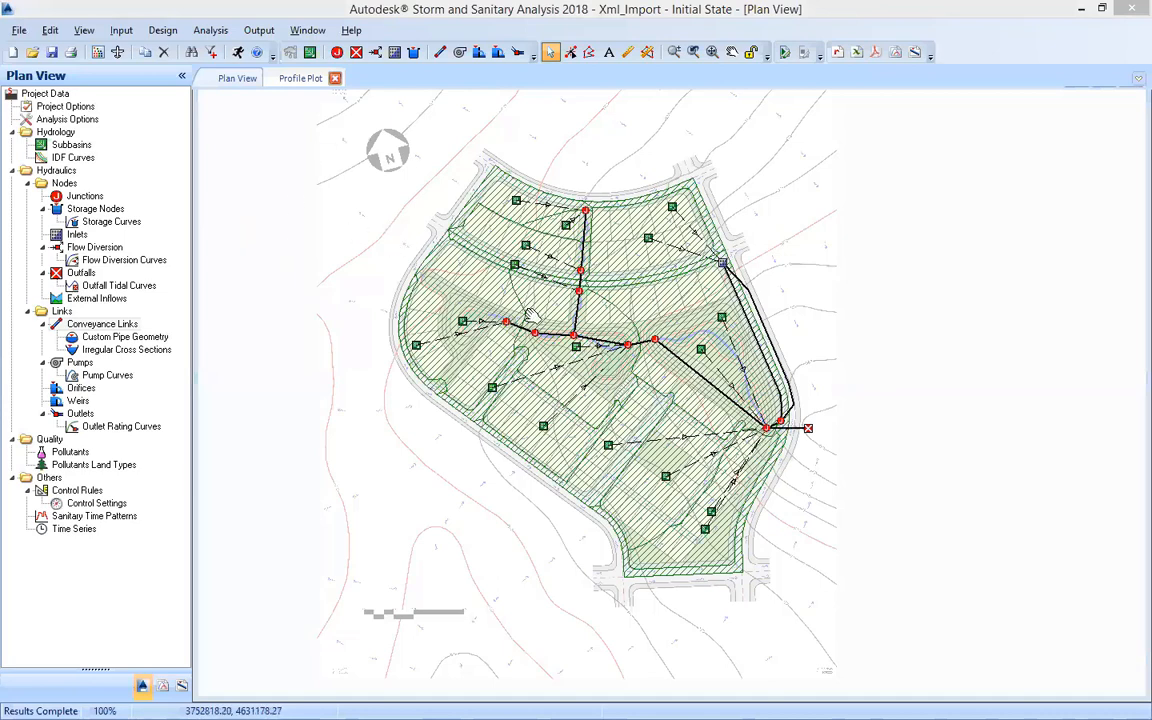
mouse_move(530, 289)
mouse_down()
mouse_move(556, 274)
mouse_move(542, 294)
mouse_up()
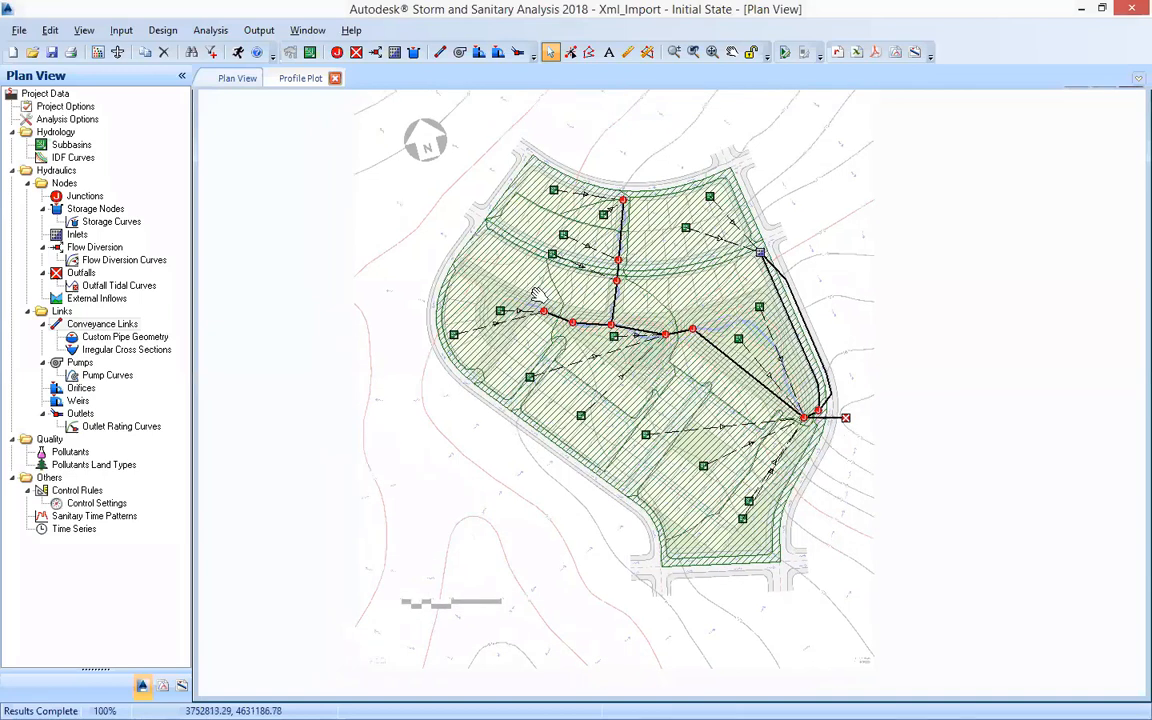
drag(590, 258, 606, 241)
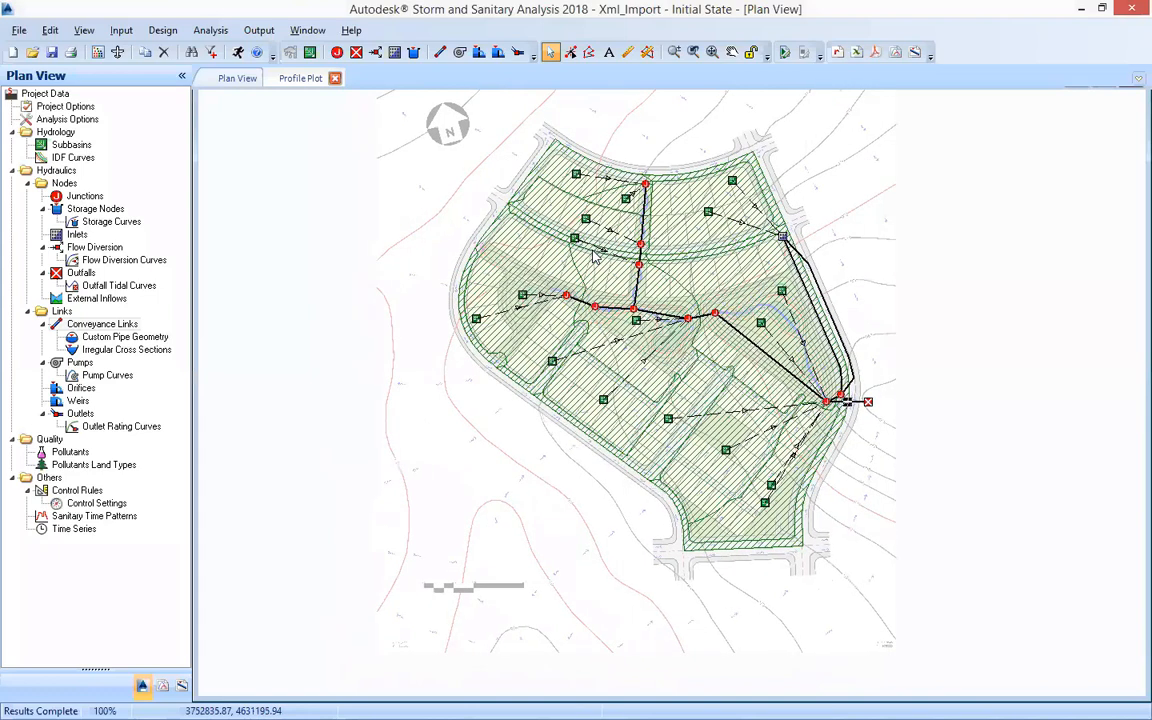
scroll(594, 257, up, 1)
scroll(594, 257, down, 1)
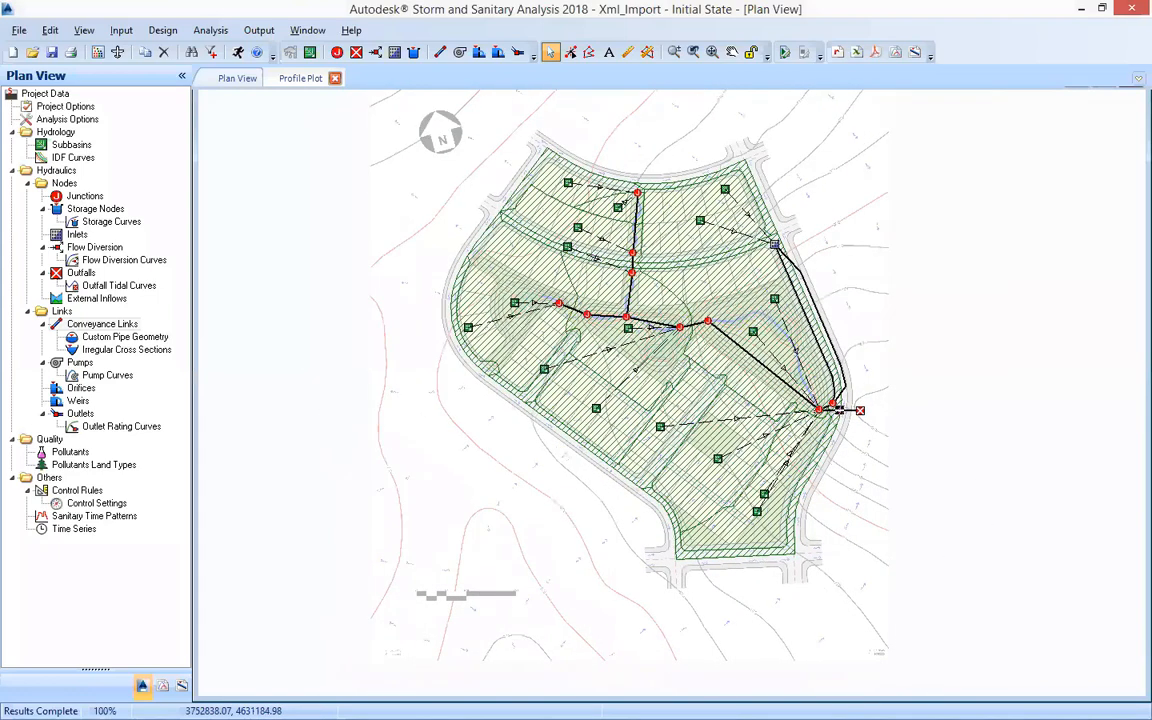
drag(594, 257, 609, 260)
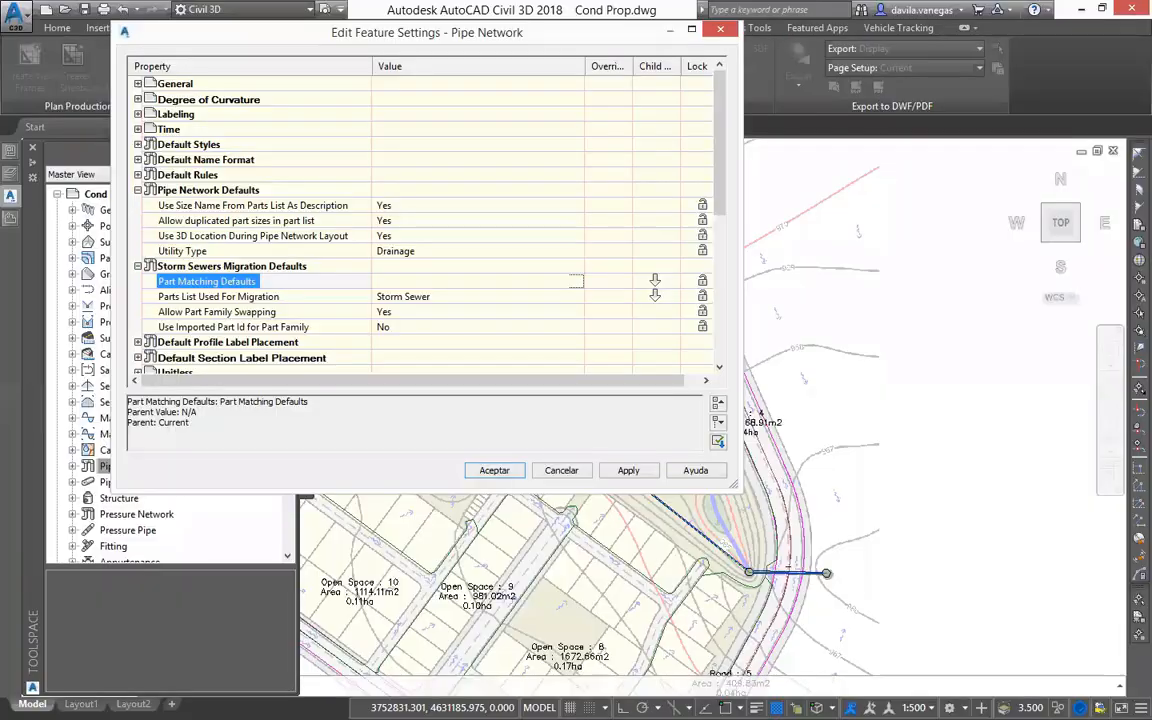
Step: Switch to Civil 3D, cancel the Pipe Network feature settings and access the Cond Prop image options in External References
click(561, 470)
scroll(859, 290, down, 6)
mouse_move(774, 380)
mouse_down()
mouse_move(540, 392)
mouse_move(660, 384)
mouse_up()
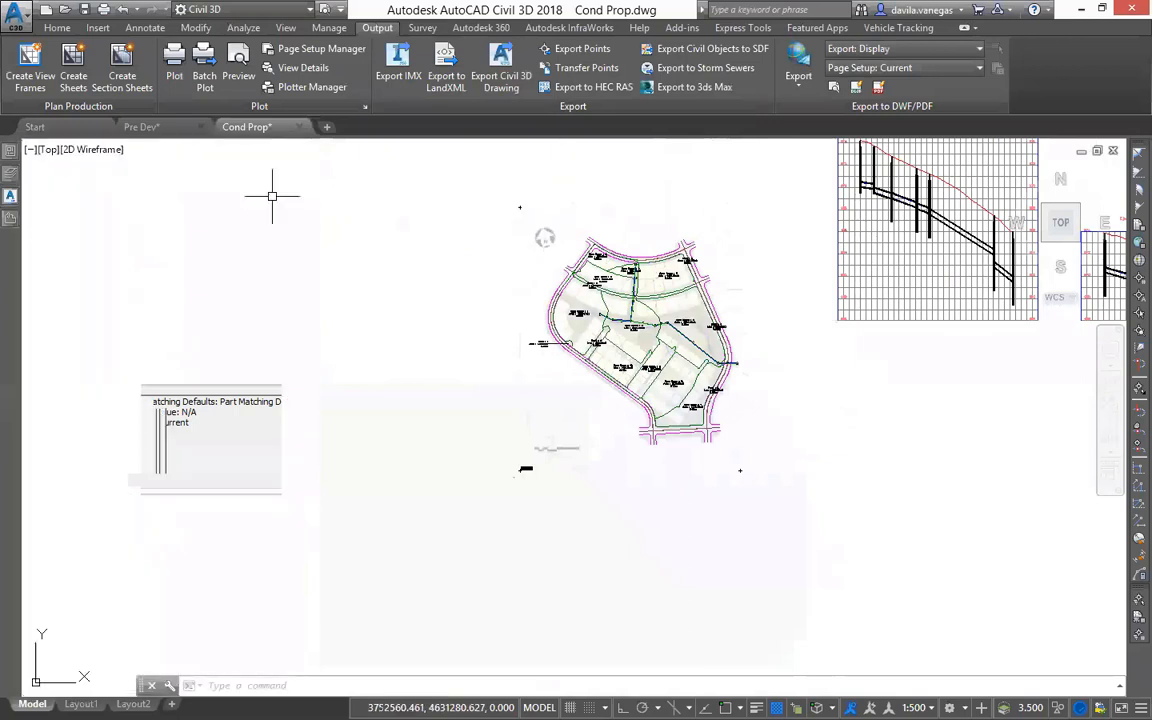
mouse_move(15, 228)
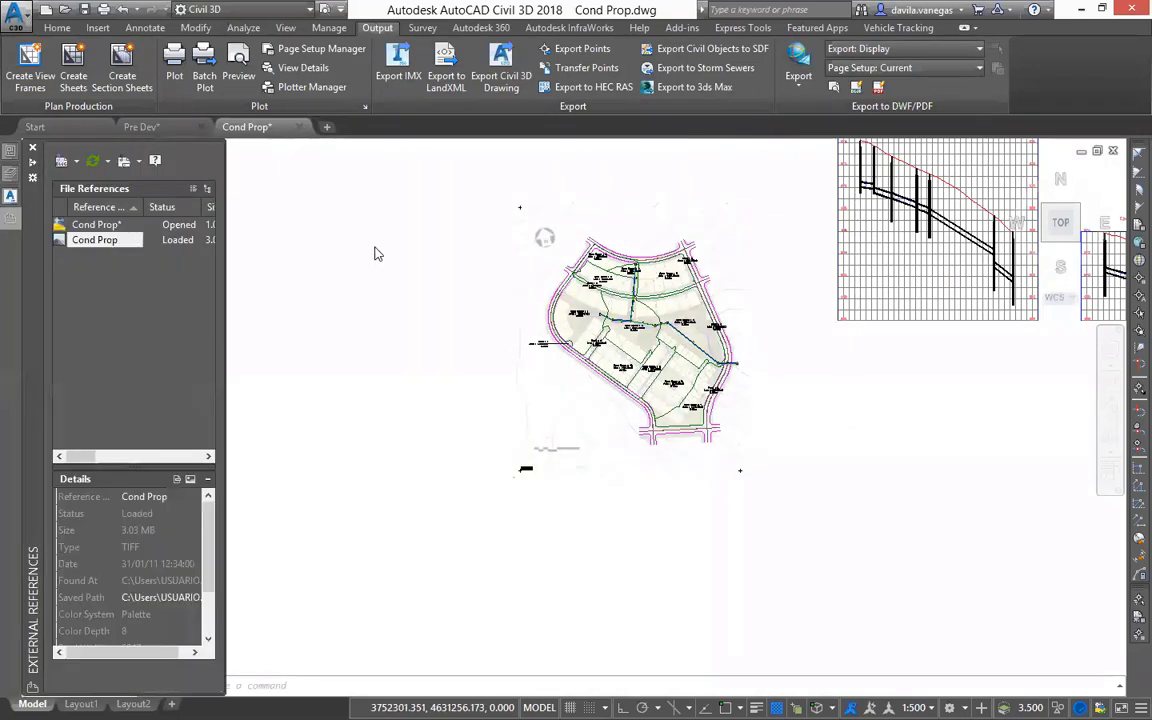
right_click(105, 240)
click(152, 290)
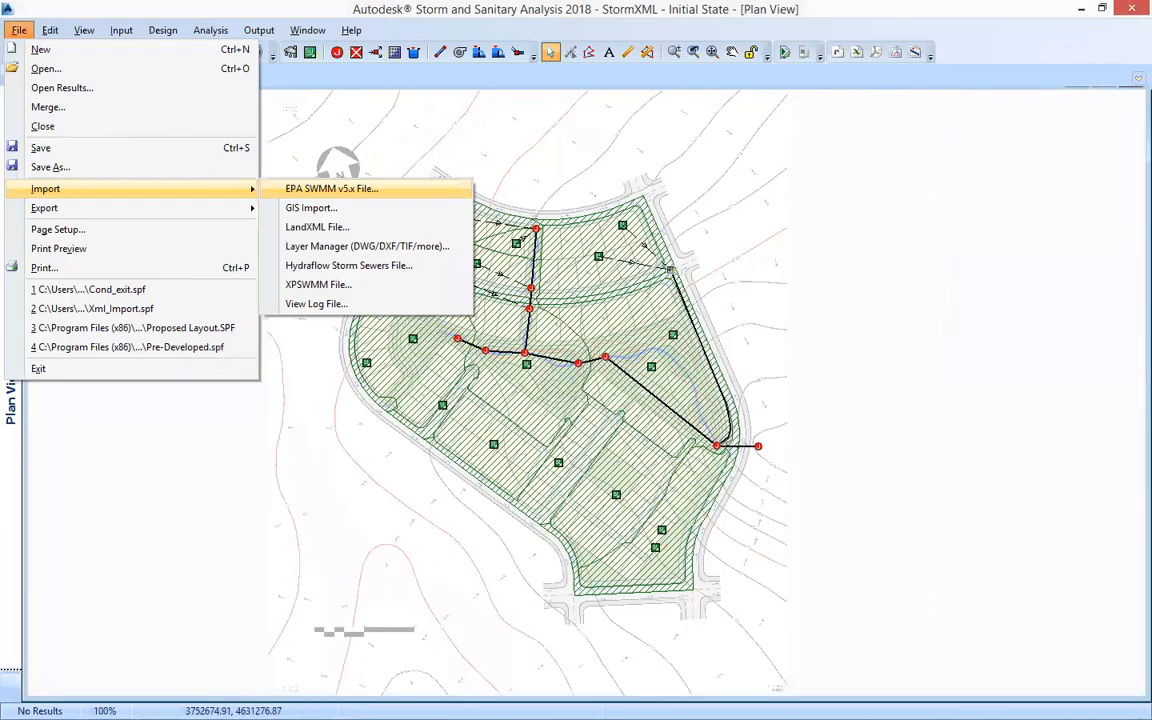
Step: Switch to the StormXML project in Storm and Sanitary Analysis and review its file import options
key(Escape)
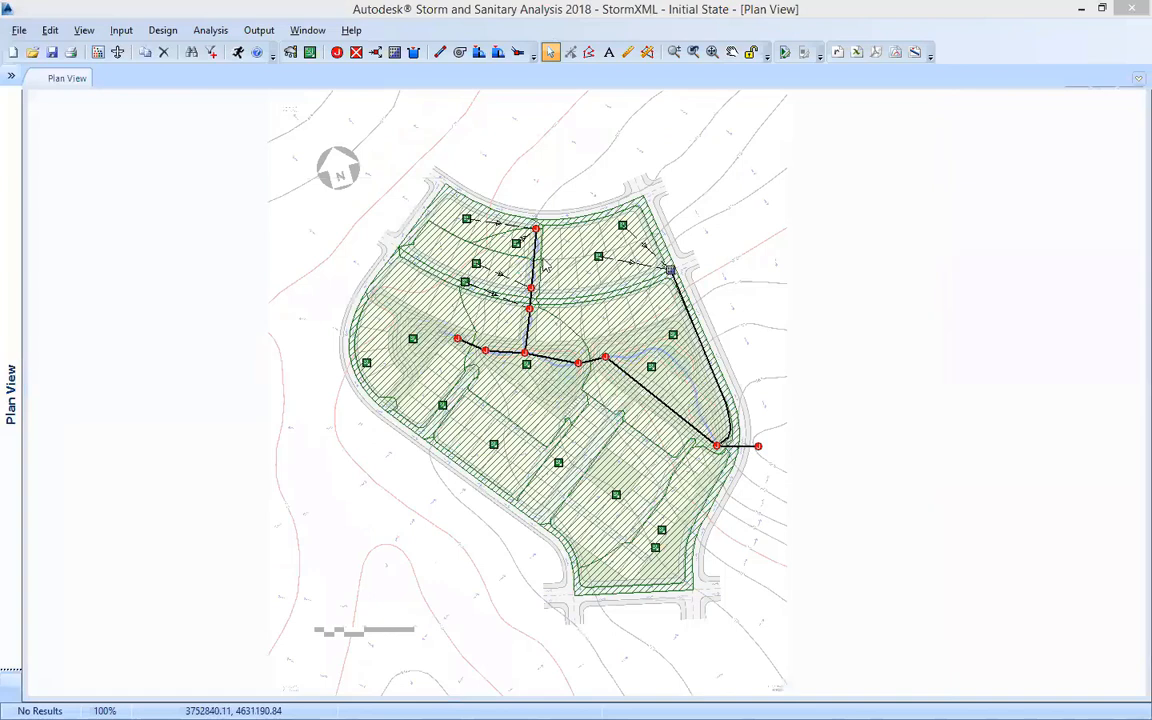
click(477, 149)
drag(503, 160, 513, 142)
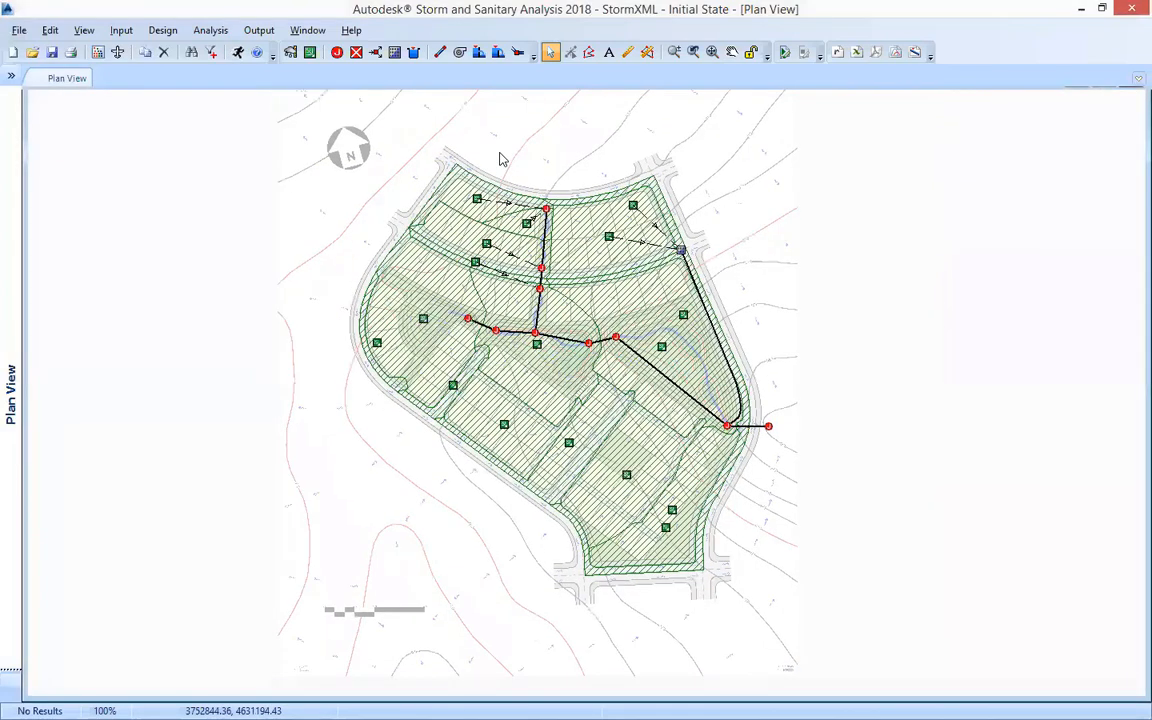
click(19, 30)
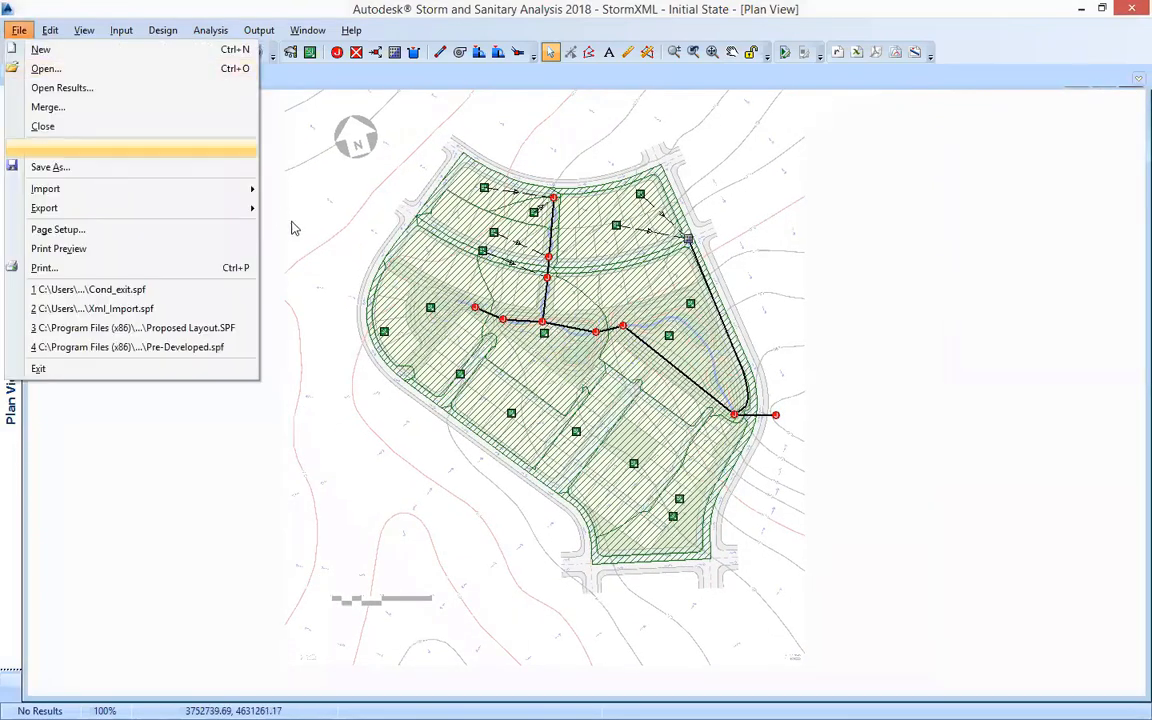
mouse_move(150, 188)
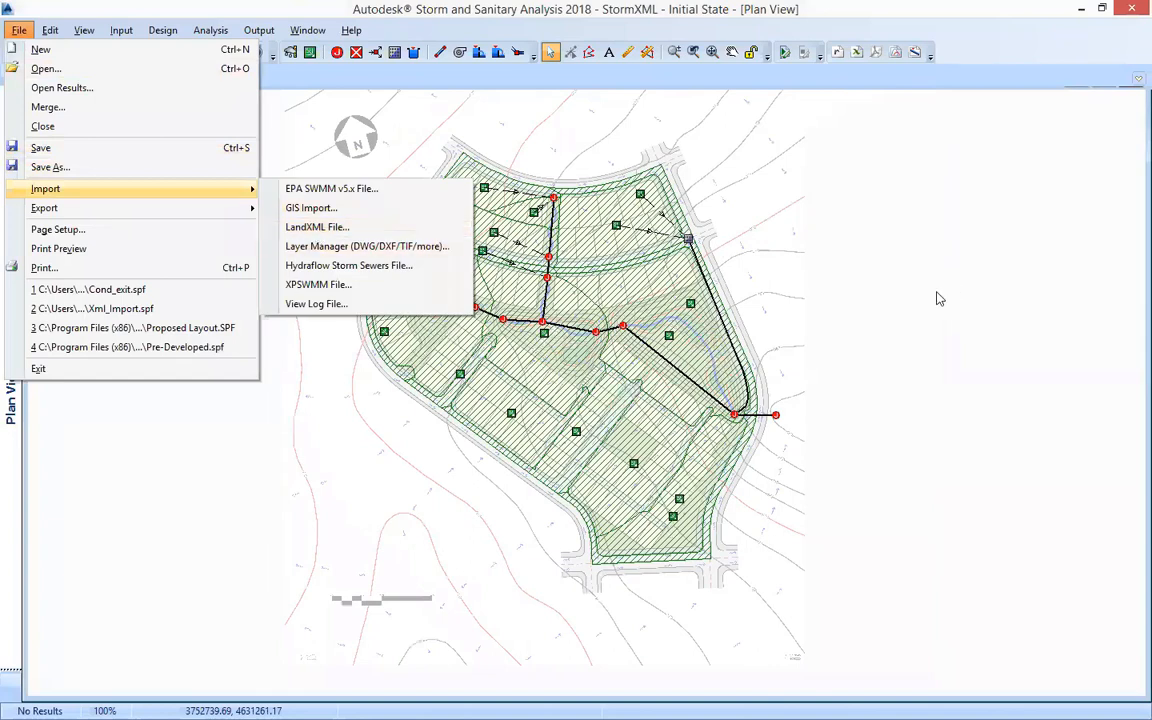
click(938, 297)
Step: Review the background image and corner coordinates in the Layer Manager and close it without changes
click(19, 30)
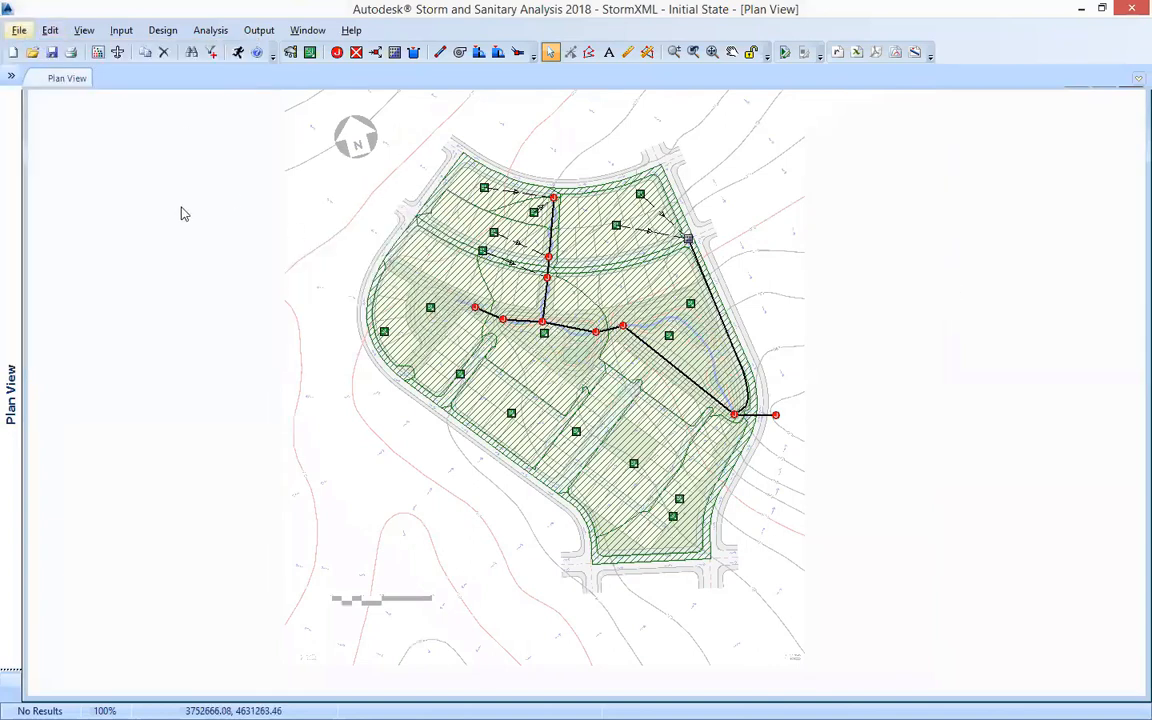
mouse_move(170, 188)
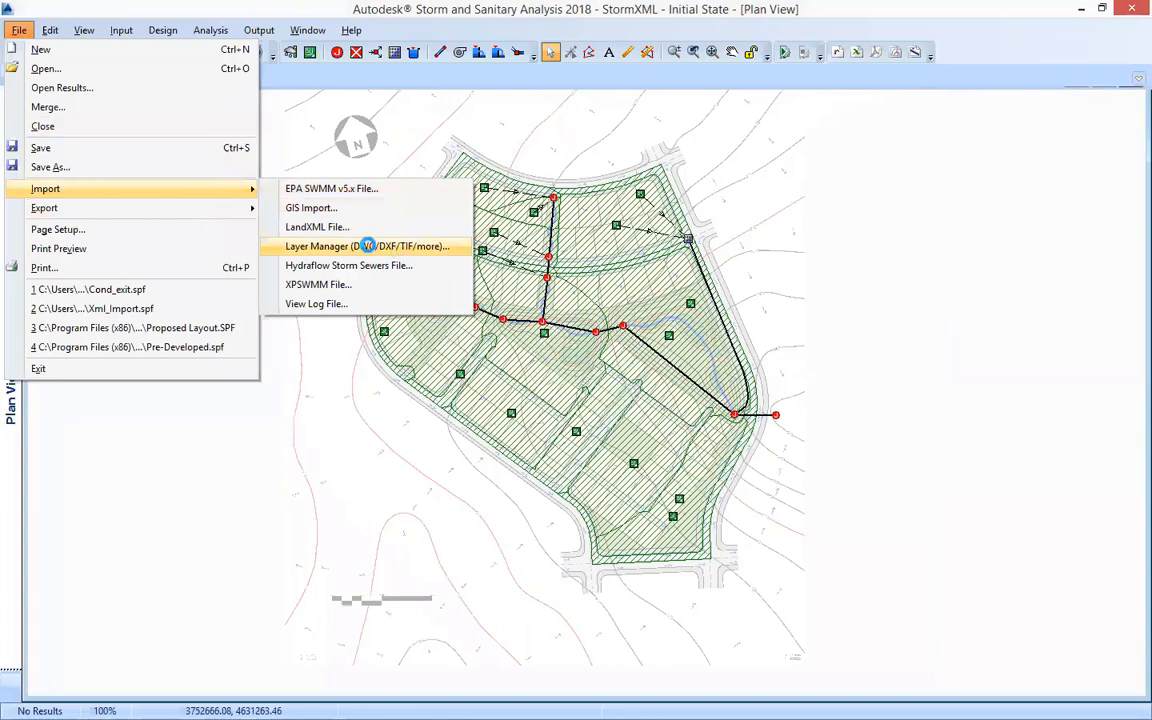
click(581, 234)
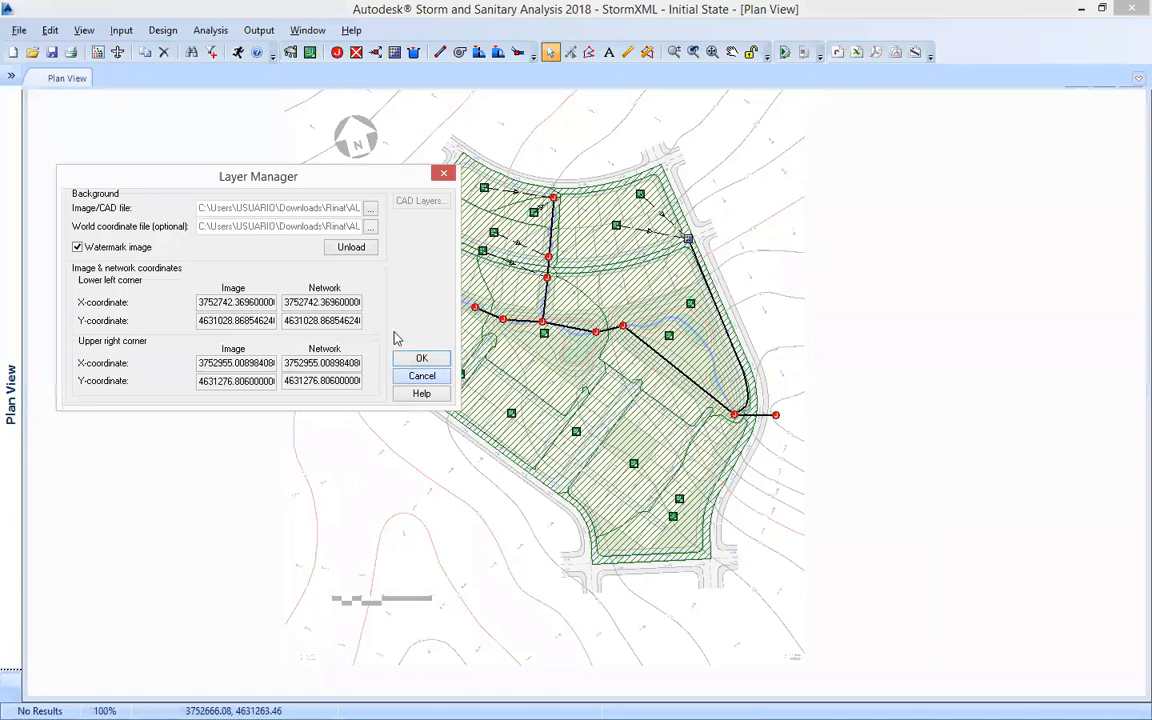
click(433, 377)
click(19, 33)
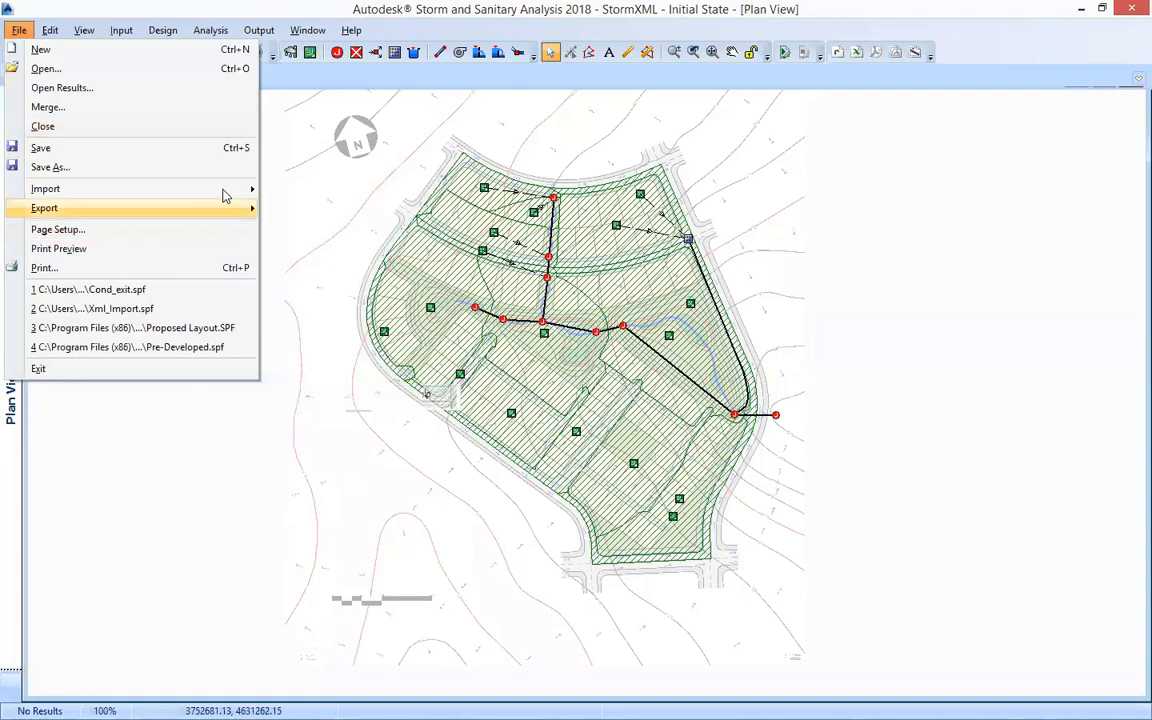
mouse_move(220, 189)
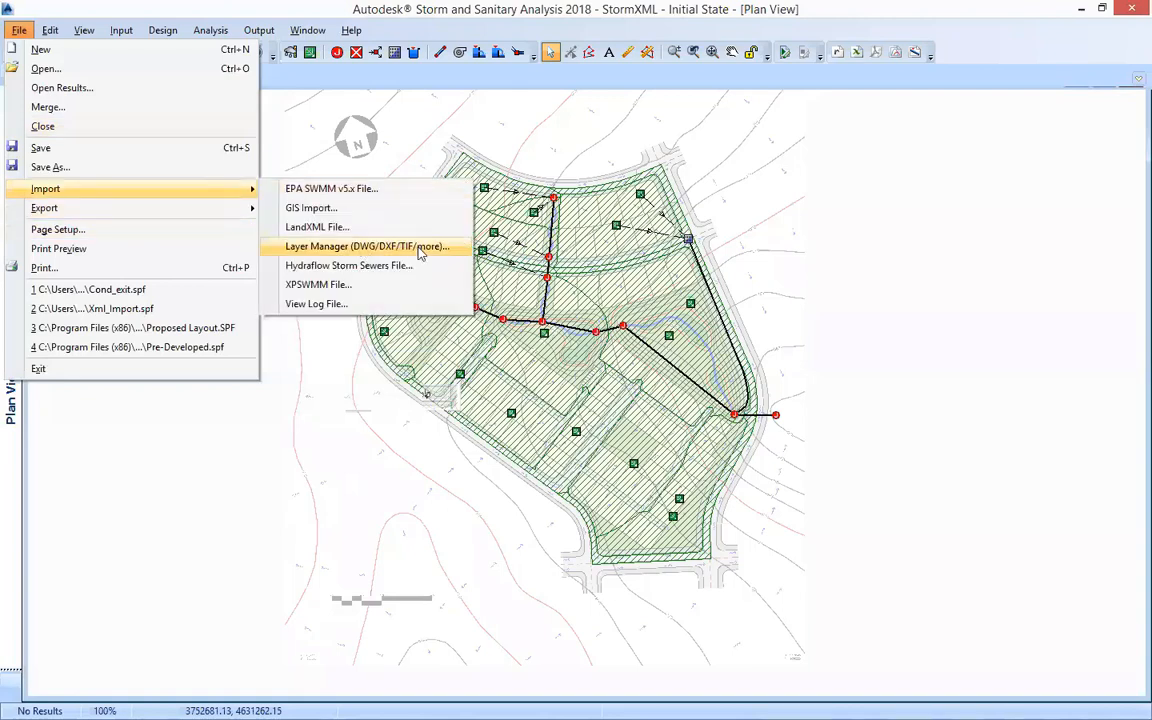
click(520, 225)
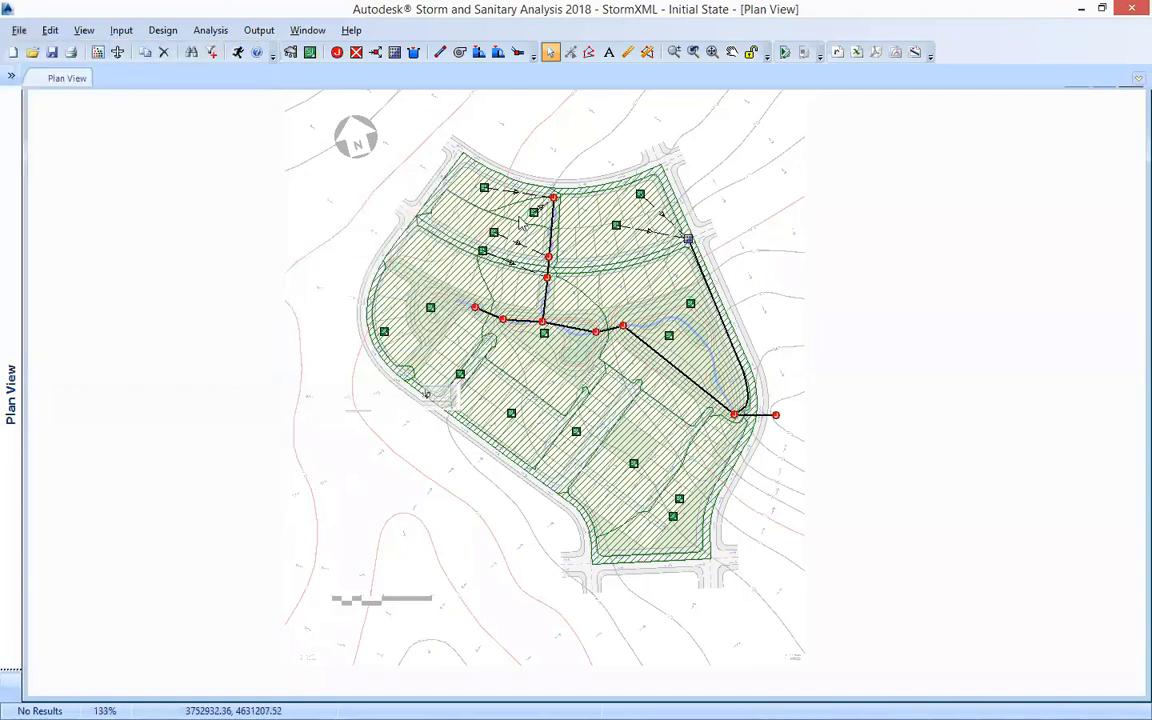
Step: Place an inlet at the western end of the middle road, plus junctions near the culvert and beside the existing eastern inlet
scroll(443, 265, up, 1)
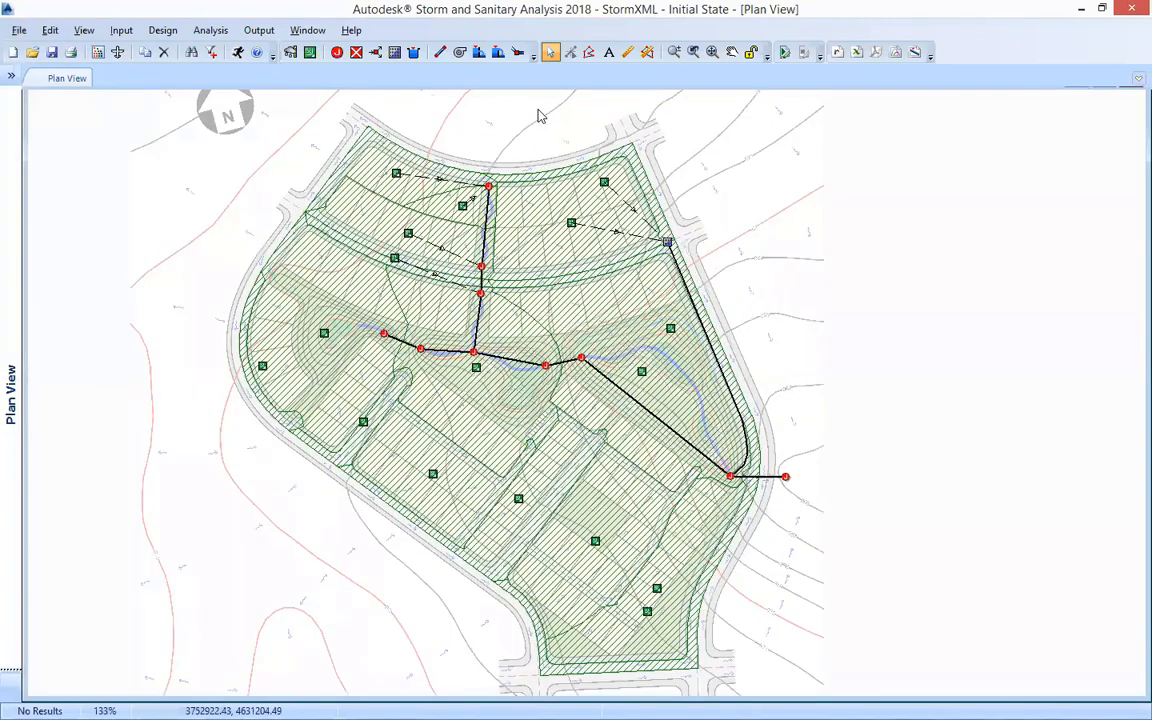
scroll(556, 345, up, 1)
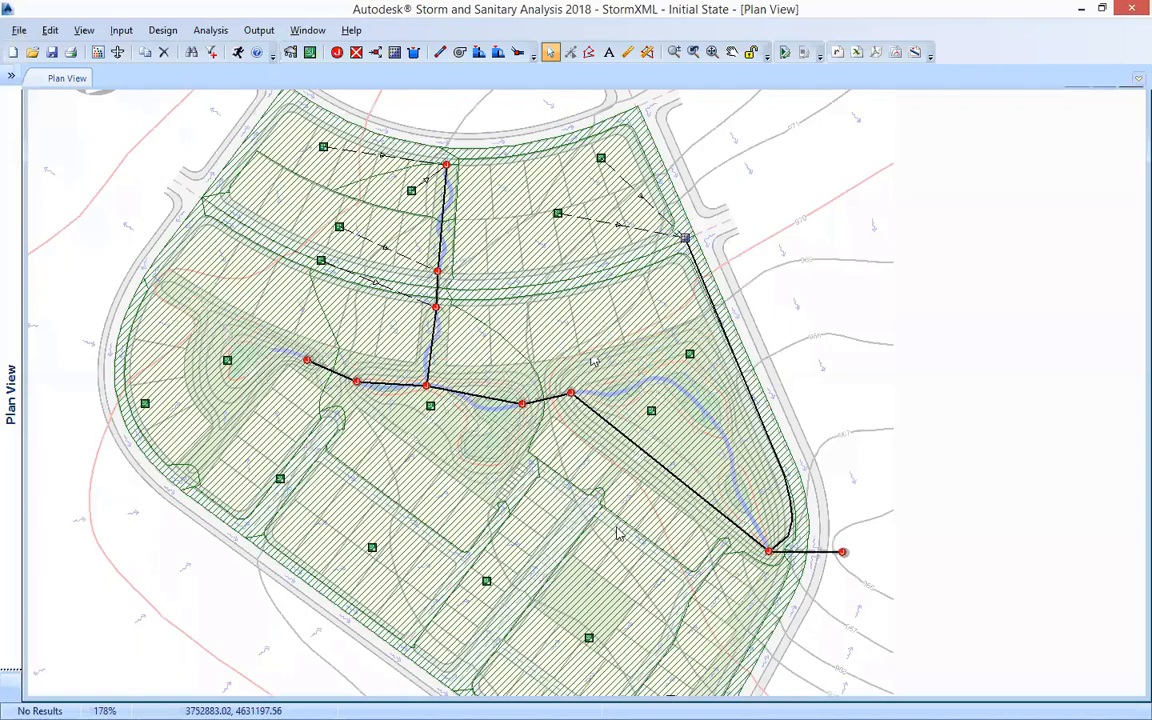
scroll(594, 362, up, 1)
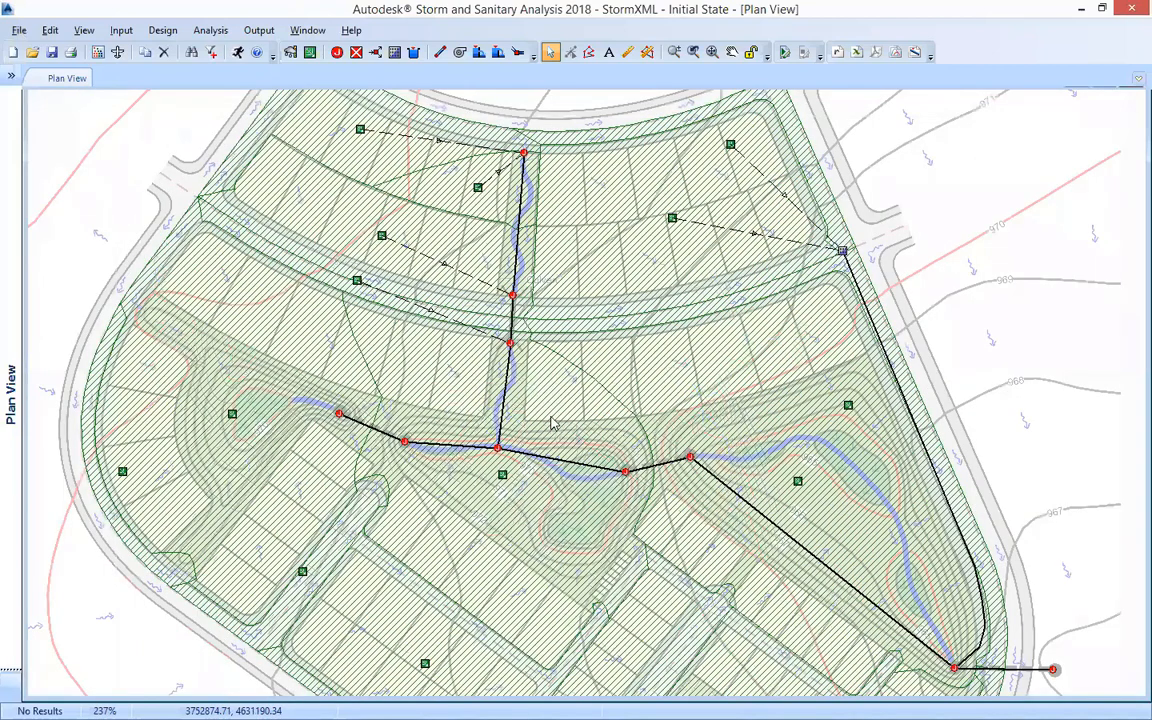
scroll(321, 264, up, 1)
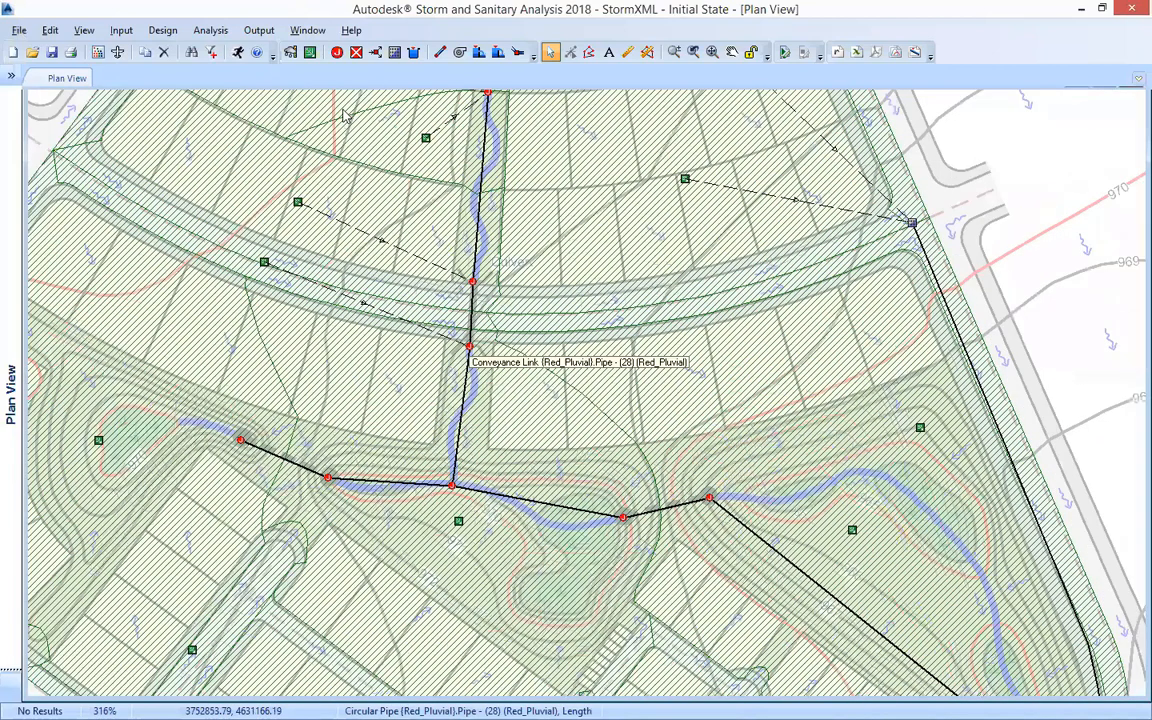
drag(481, 299, 353, 296)
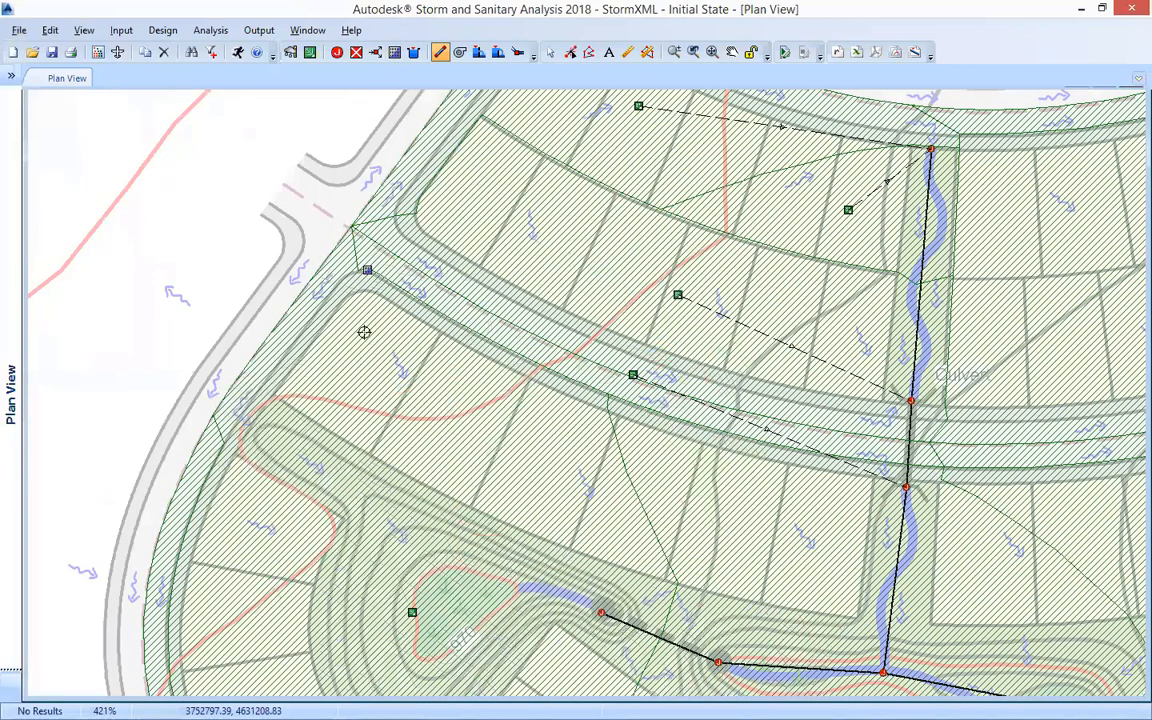
click(337, 52)
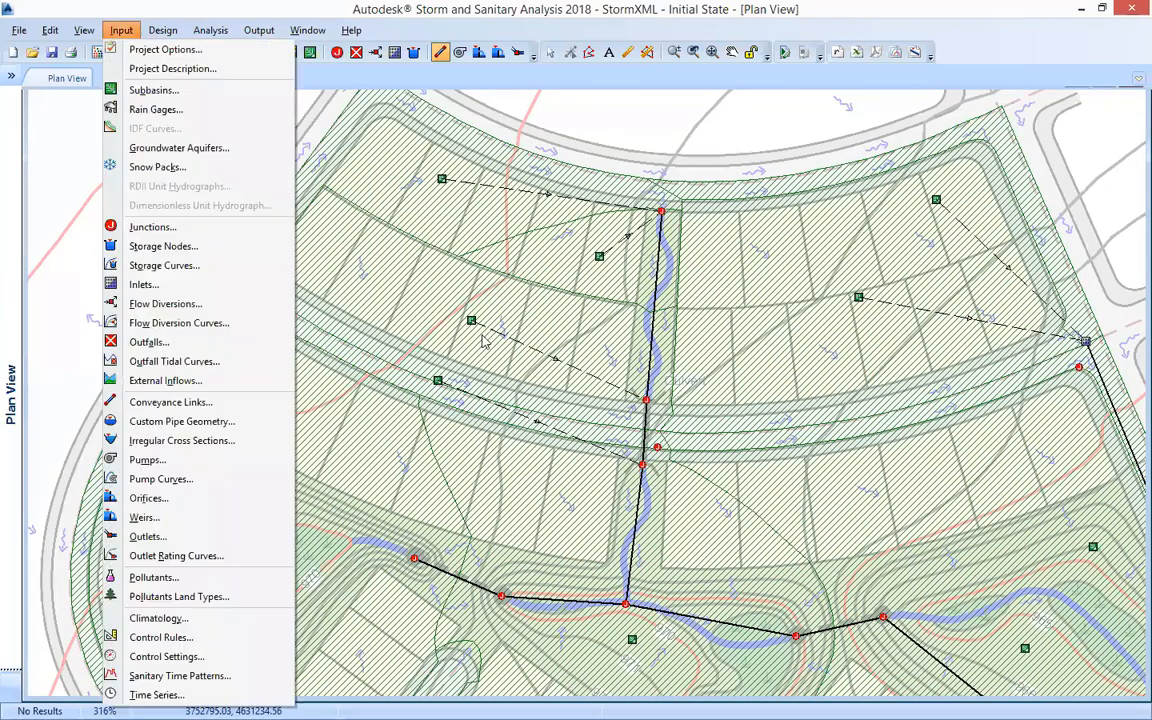
click(463, 330)
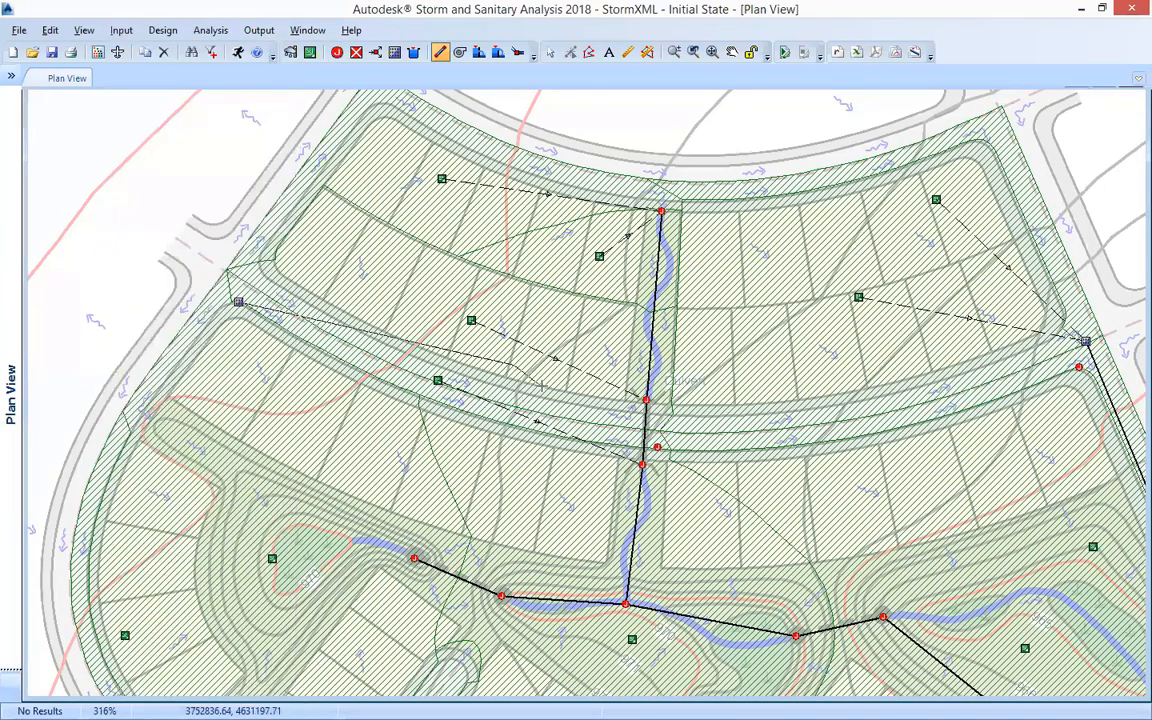
key(Escape)
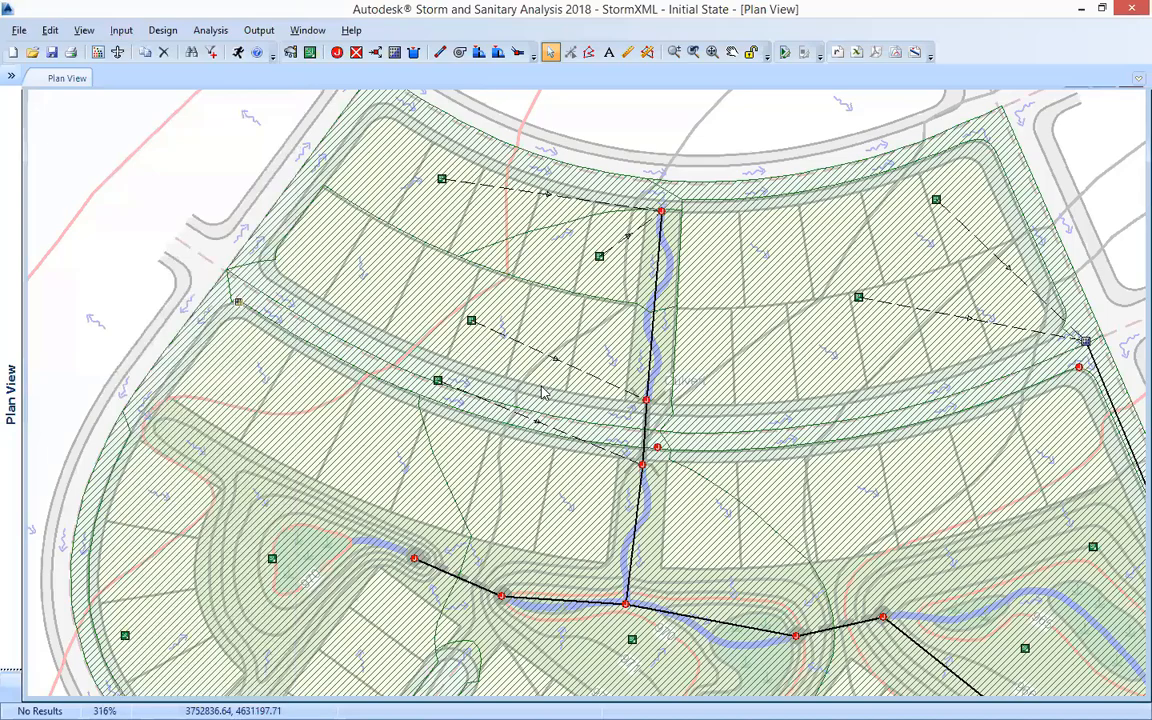
Step: Measure the width of the side street at the western intersection near the new inlet
click(674, 52)
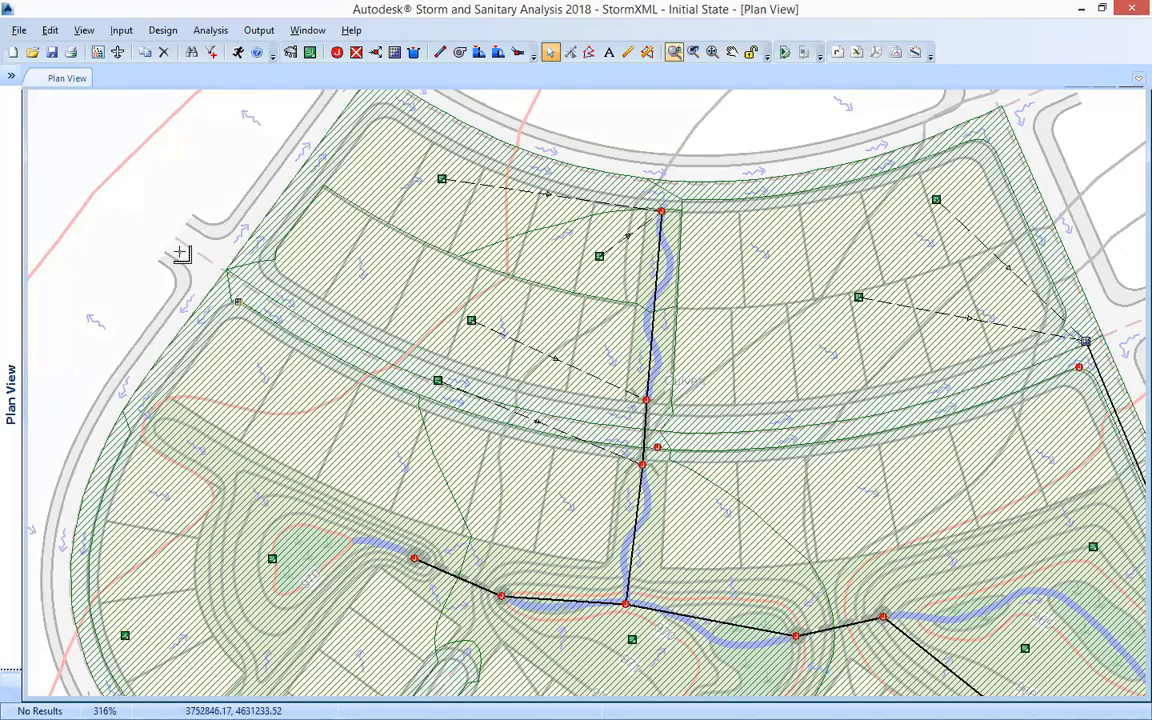
scroll(160, 248, up, 4)
click(175, 252)
click(229, 185)
right_click(229, 185)
click(264, 195)
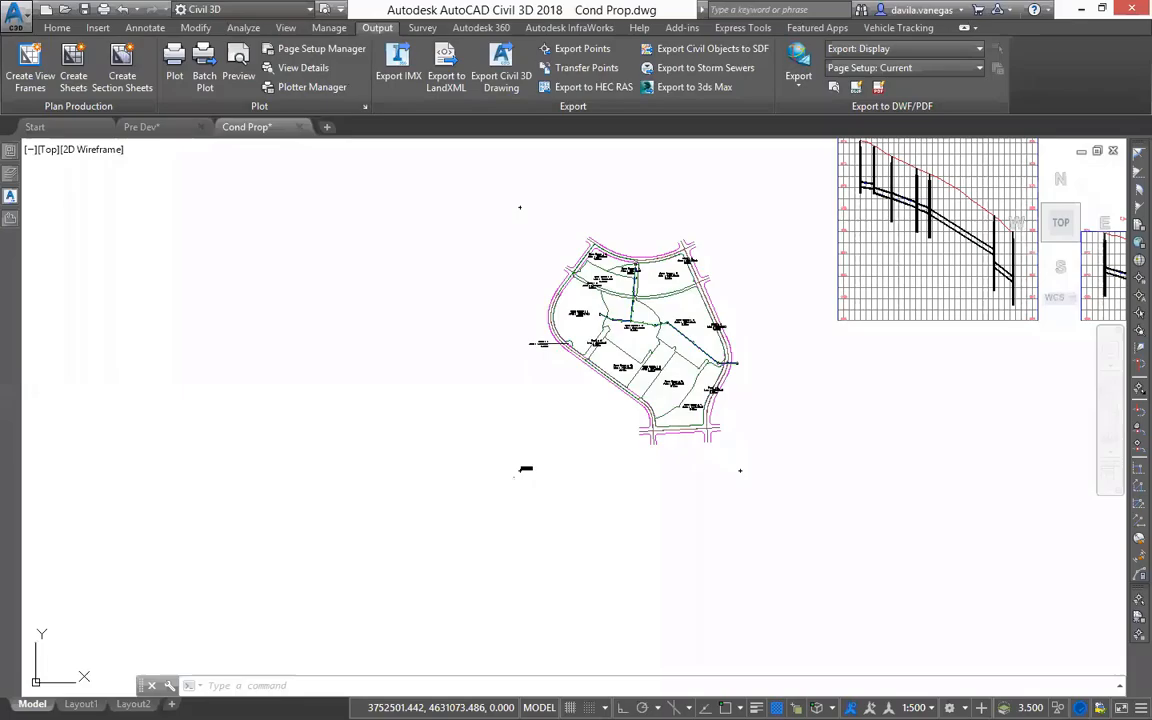
Step: Switch to Civil 3D and measure the same side street's width between its road-edge endpoints with DIST, checking the distance in the command history
scroll(527, 270, up, 5)
drag(617, 255, 327, 362)
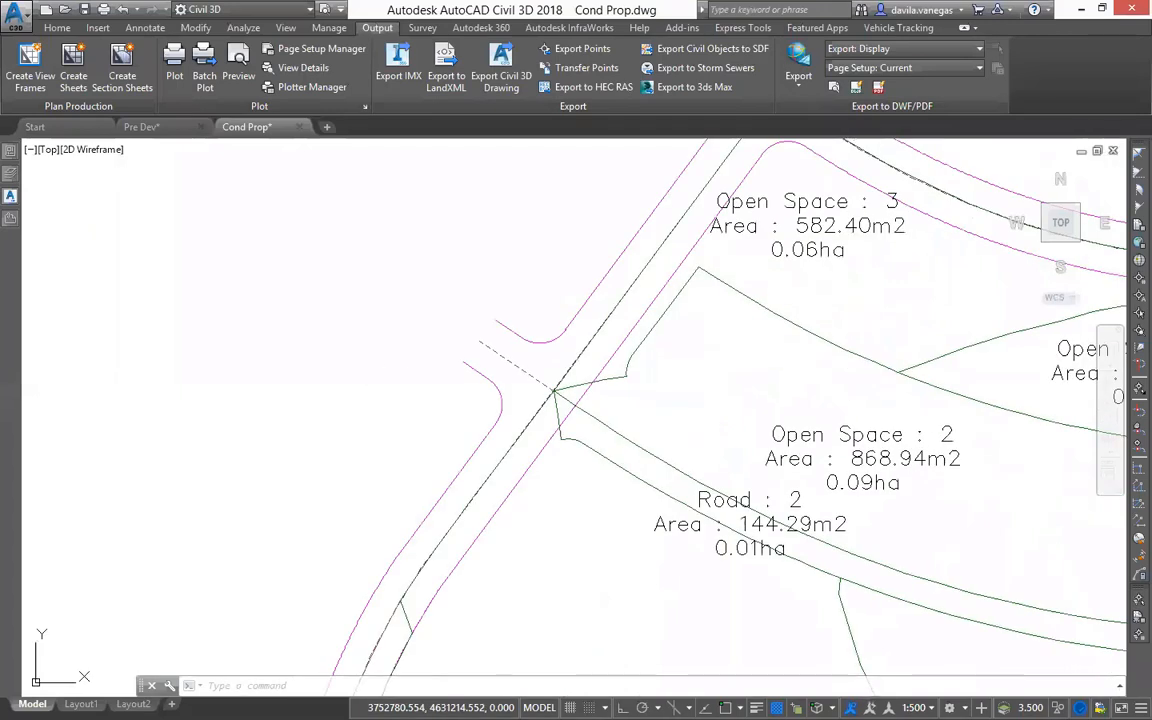
text(di)
key(Return)
shift+right_click(470, 375)
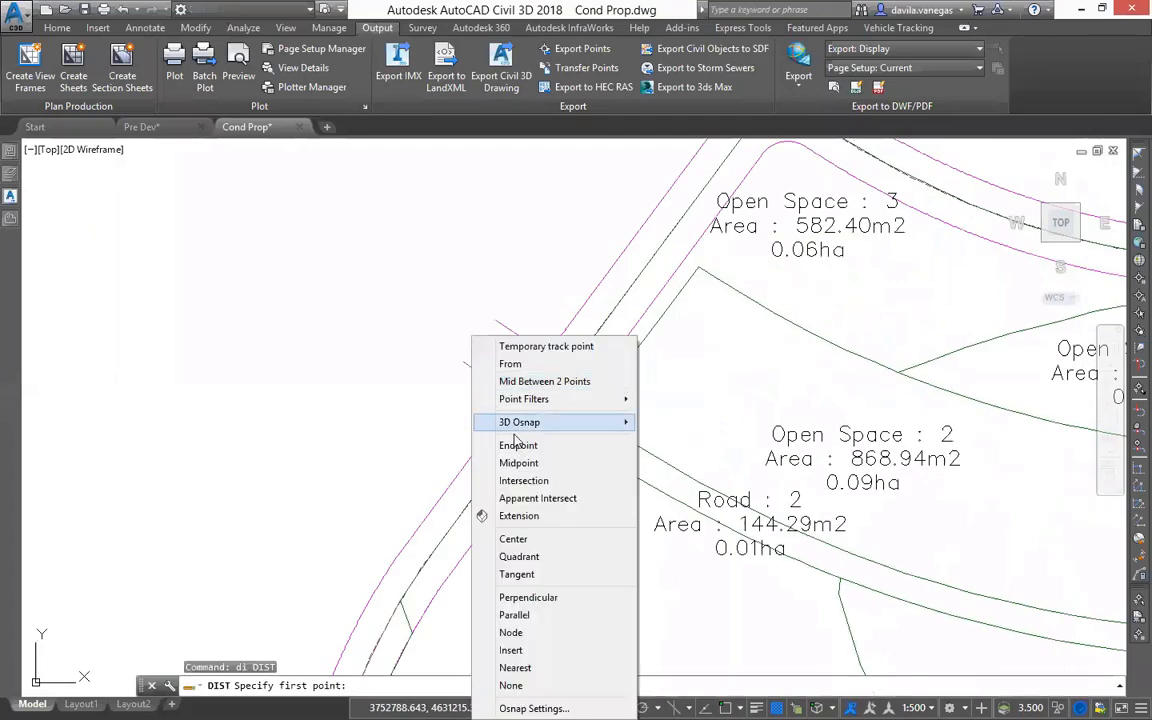
click(500, 442)
click(469, 363)
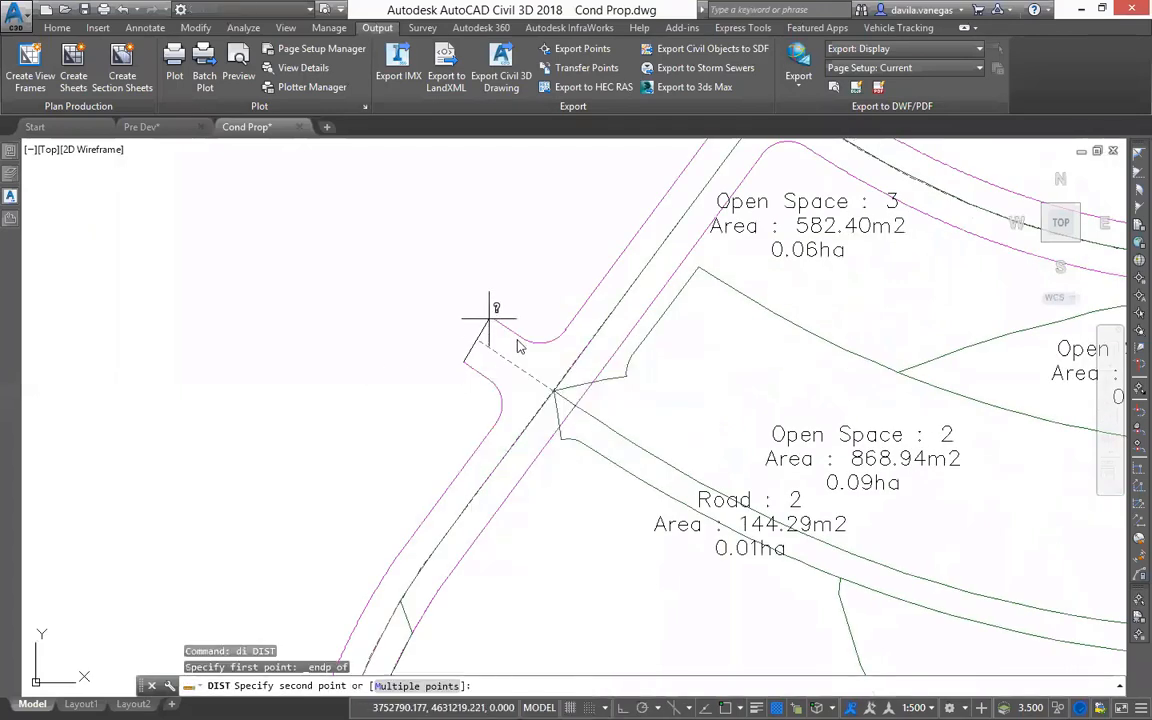
shift+right_click(488, 318)
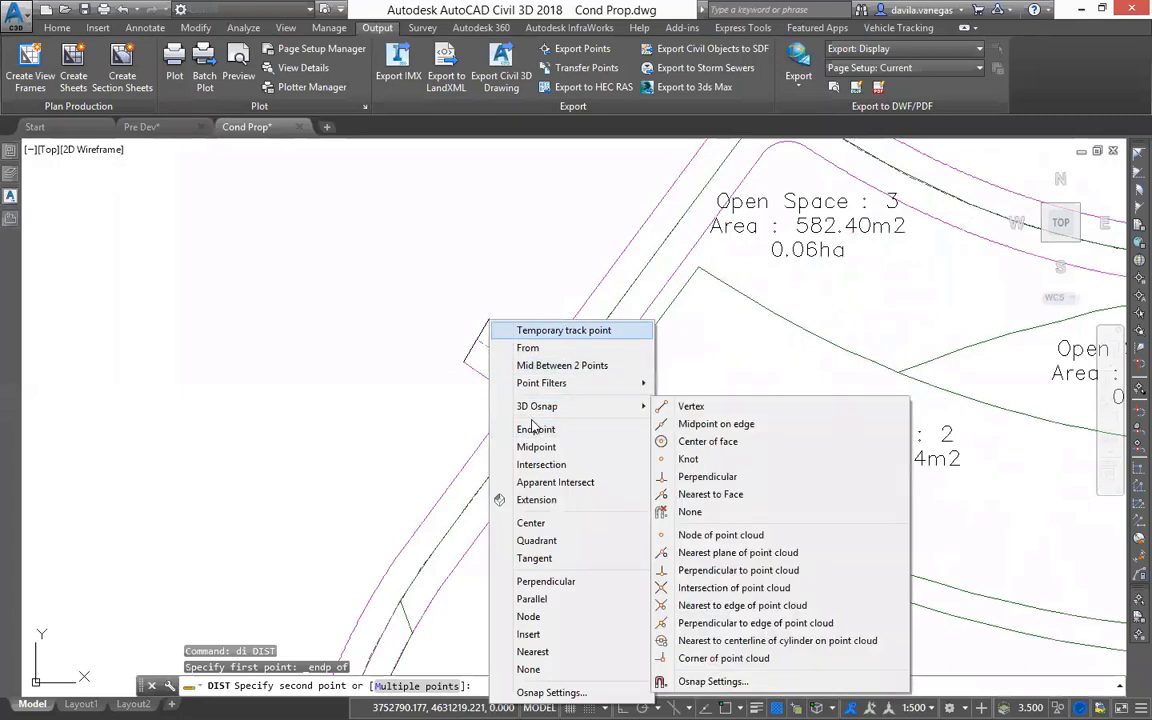
click(536, 429)
click(492, 321)
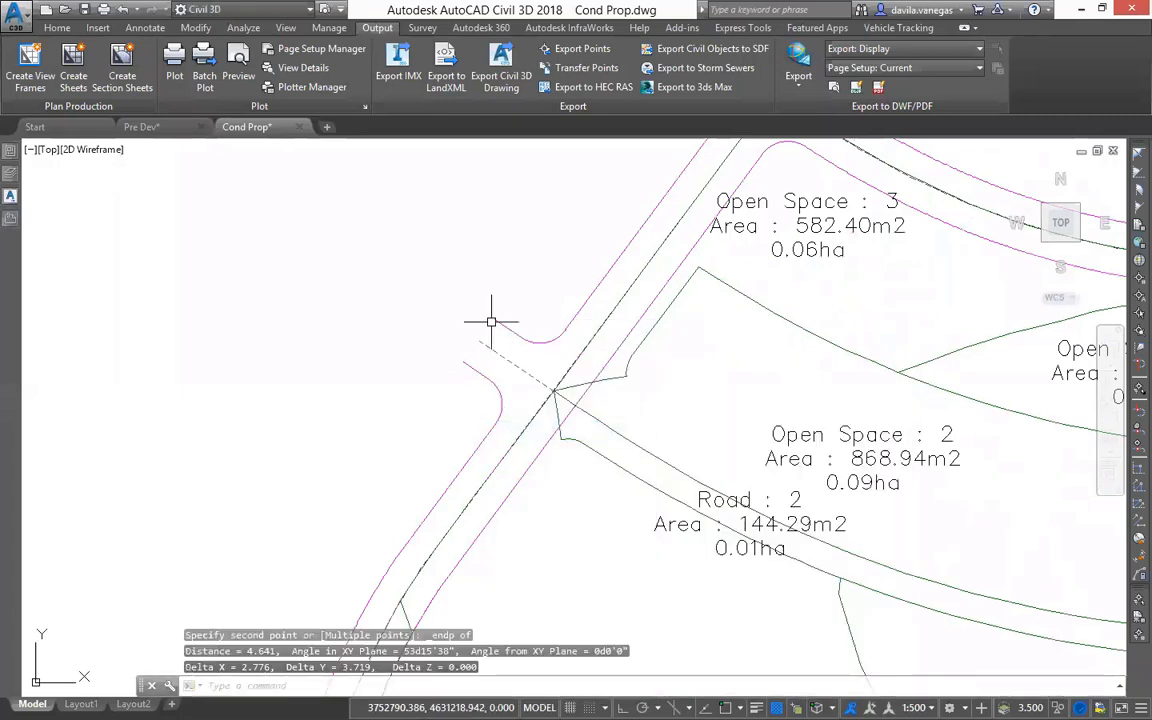
key(F2)
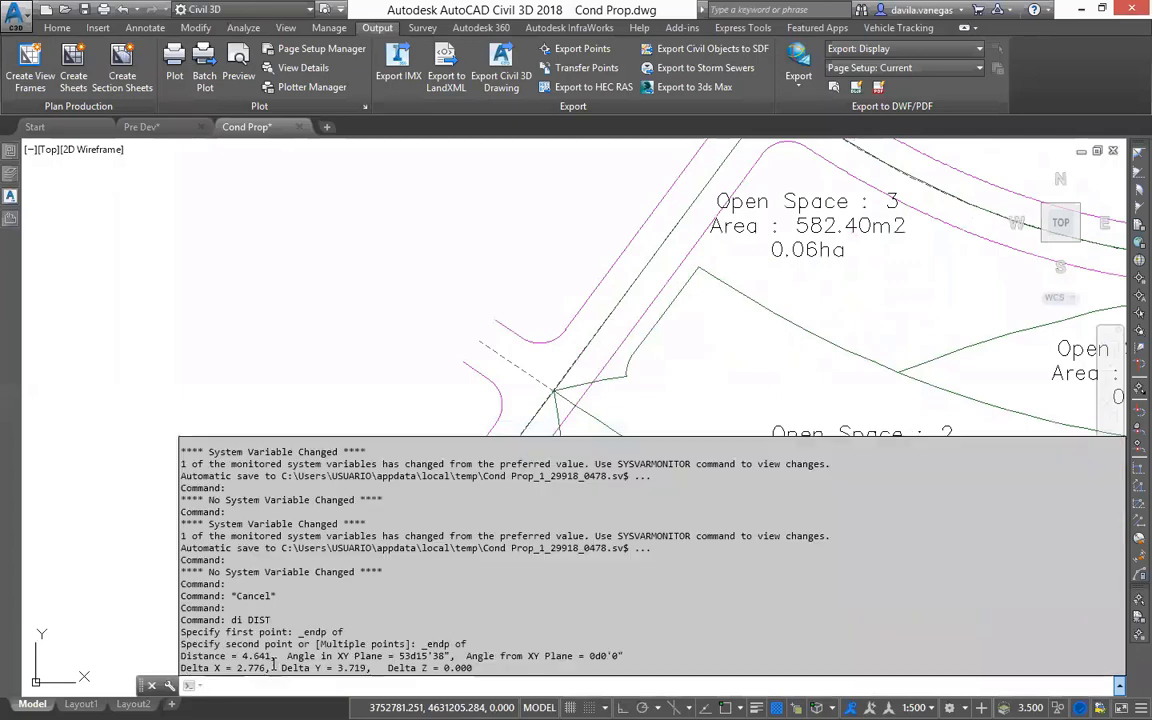
drag(240, 656, 271, 656)
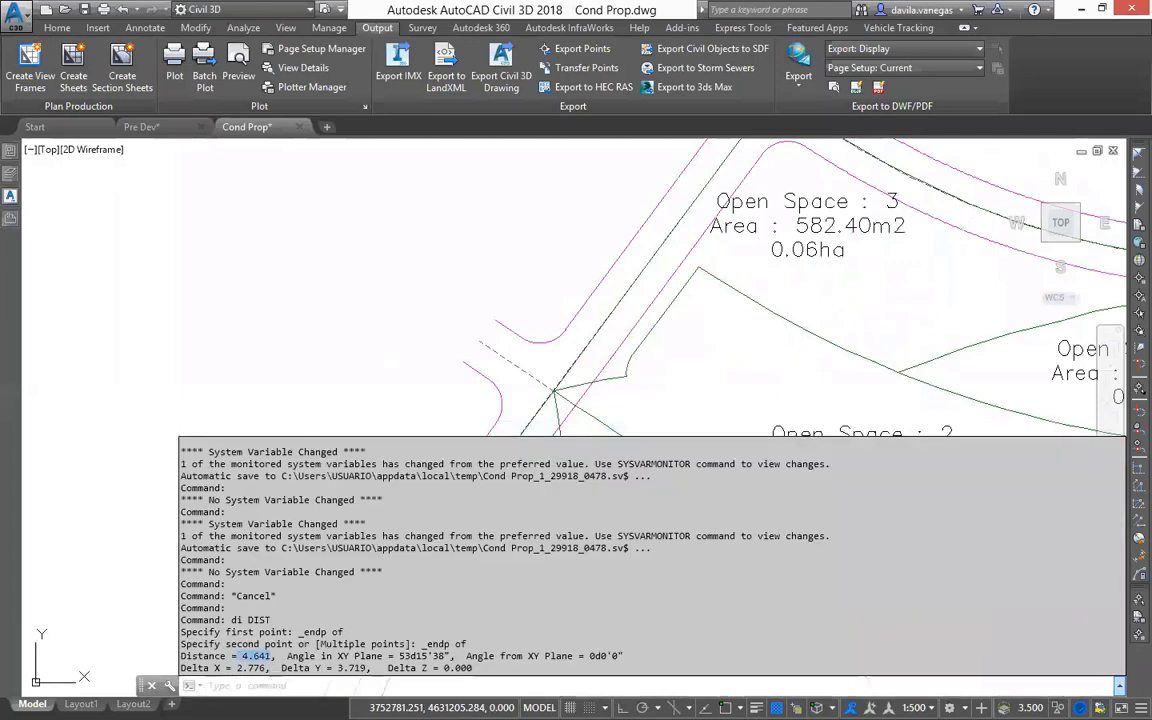
key(F2)
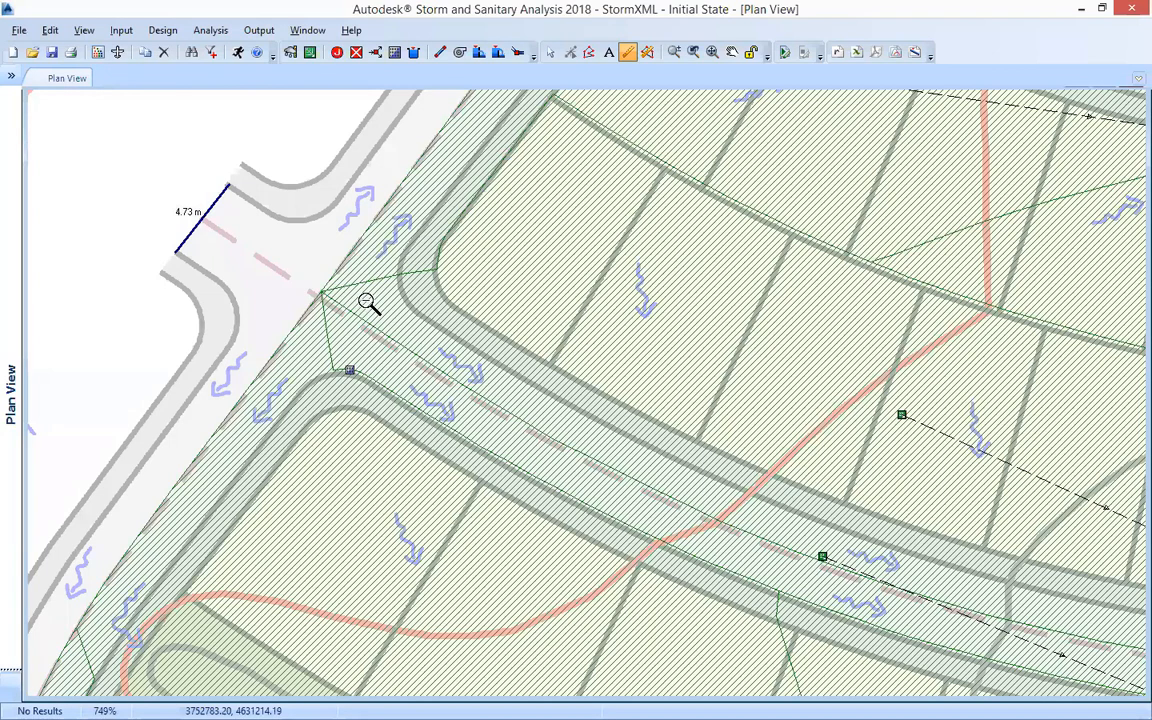
Step: Switch to the StormXML project and place a new subbasin north of the site's upper road
click(368, 303)
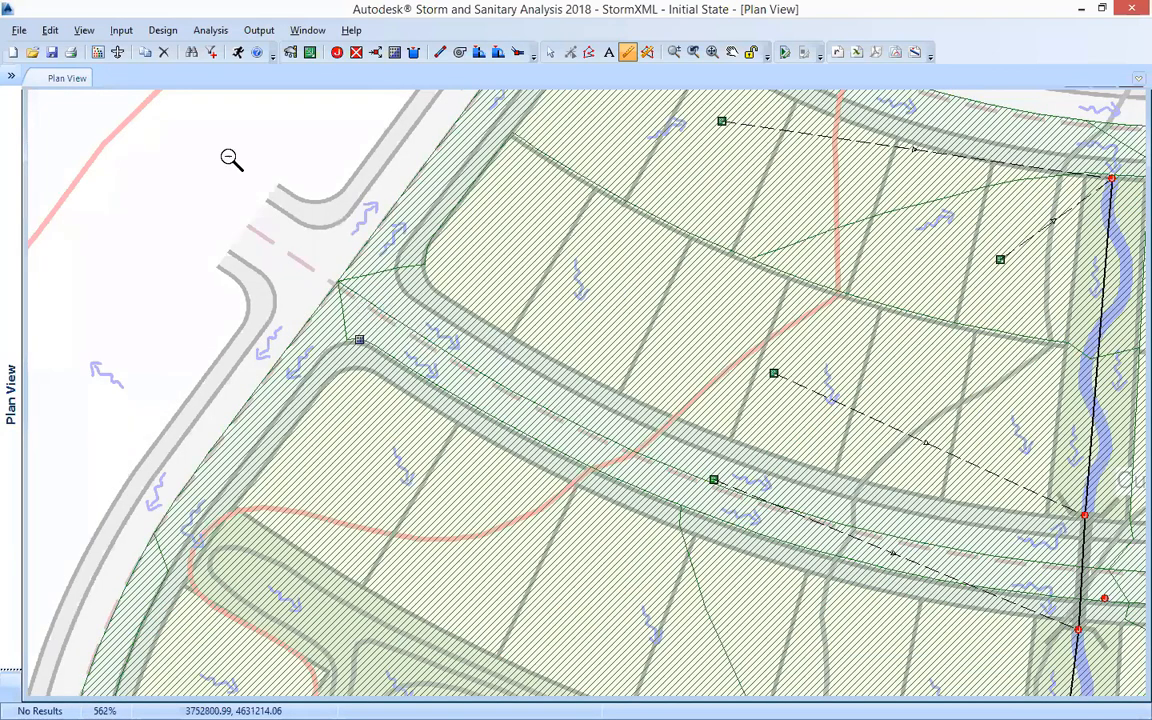
drag(827, 481, 758, 503)
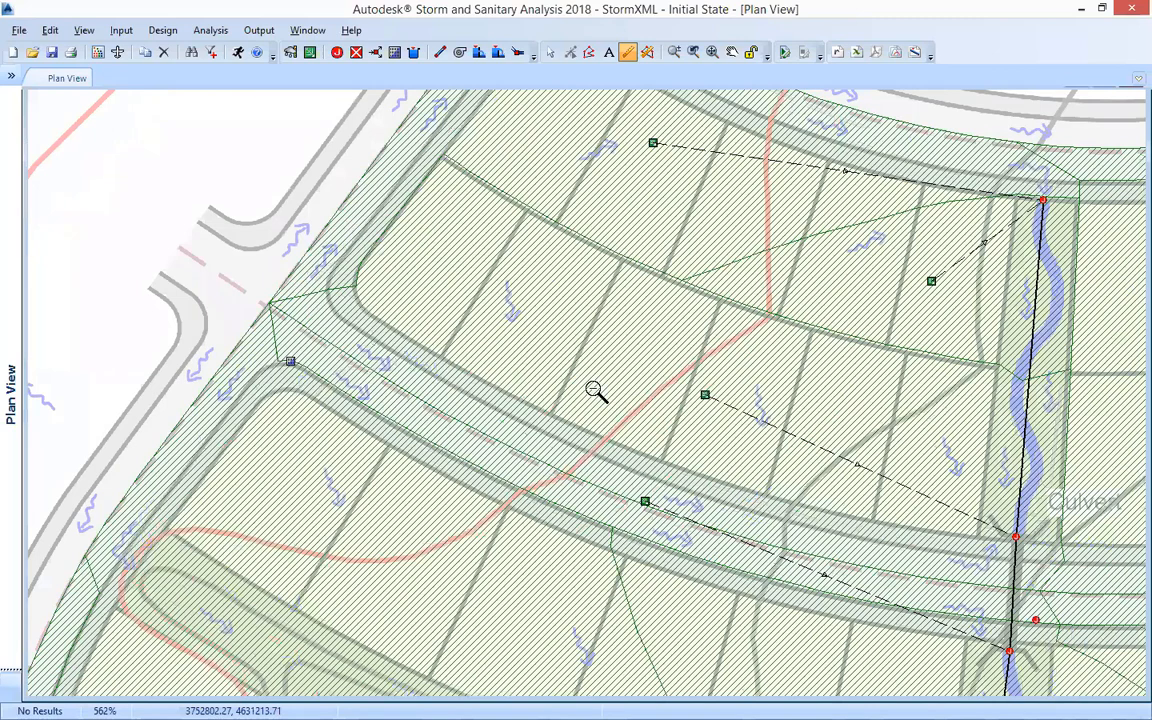
scroll(441, 120, down, 3)
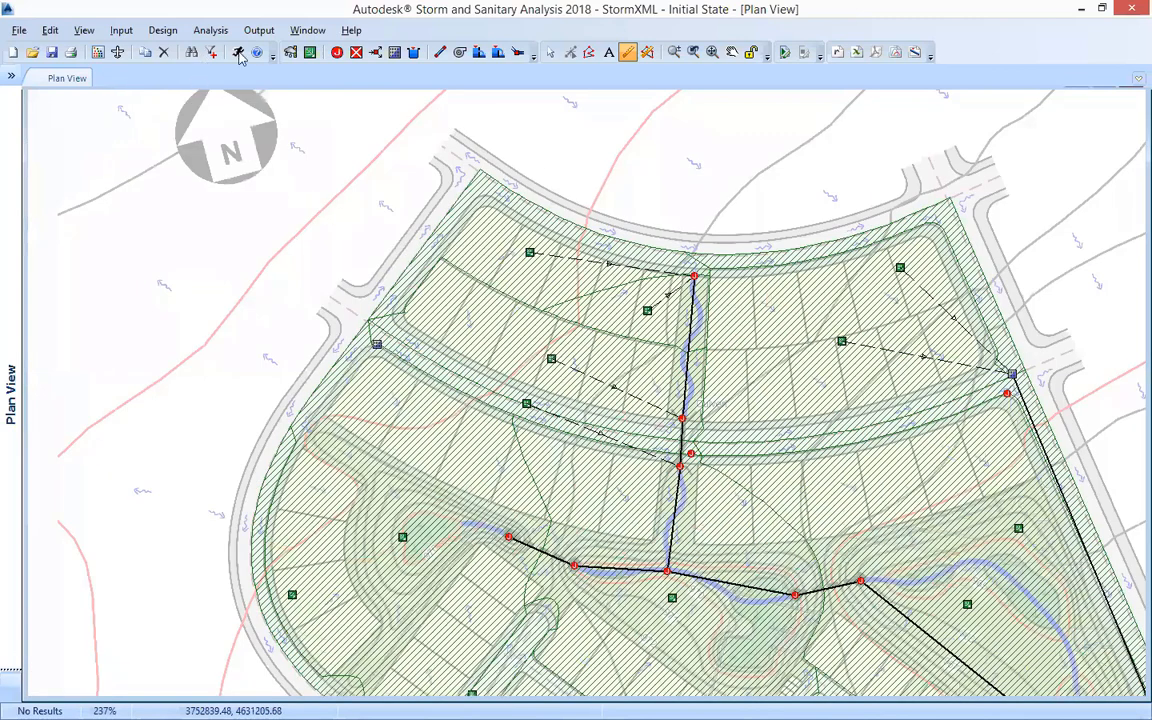
click(310, 52)
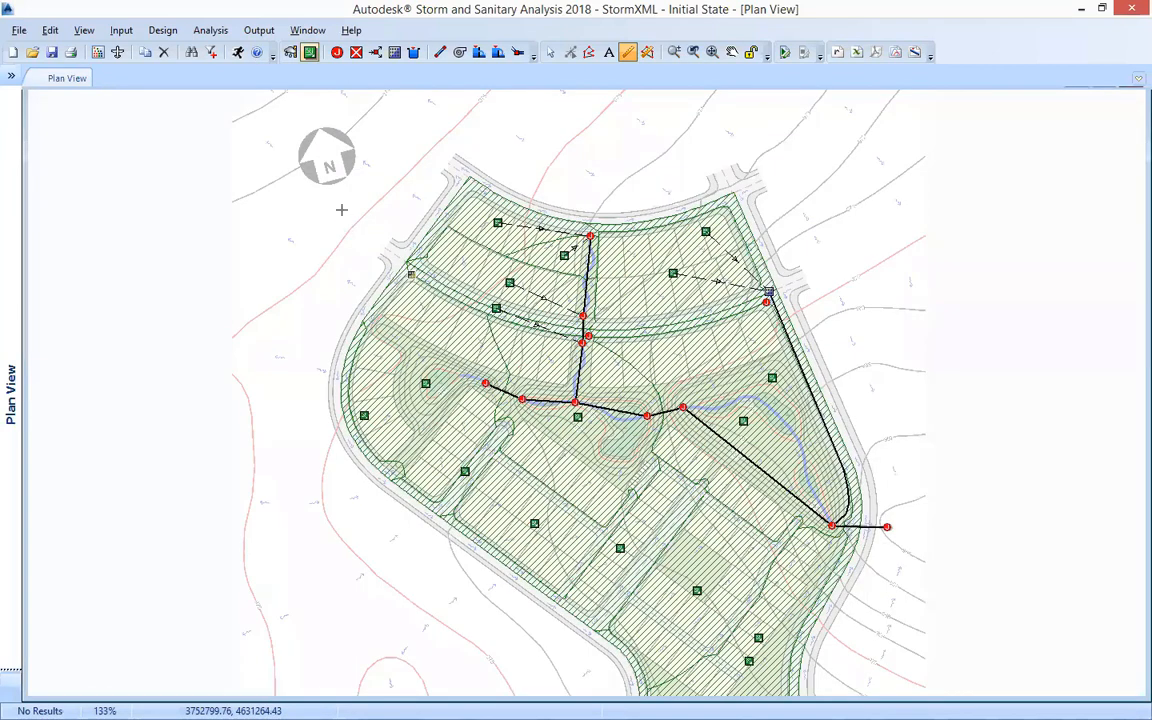
click(290, 52)
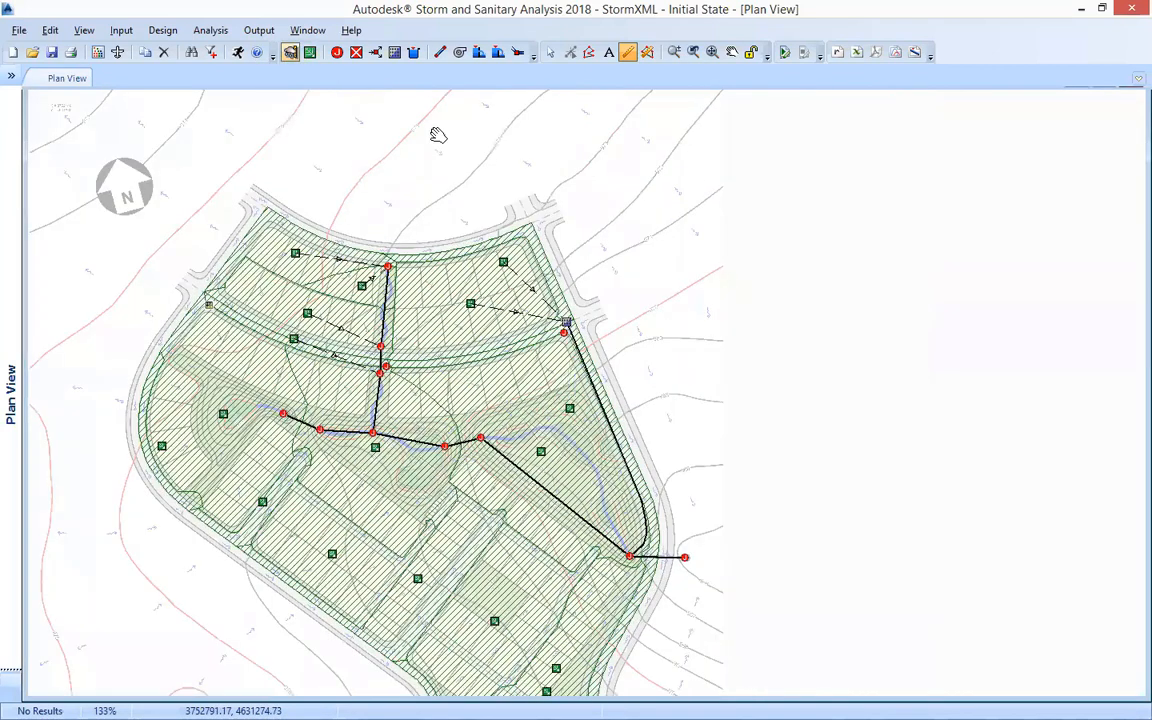
scroll(356, 225, up, 1)
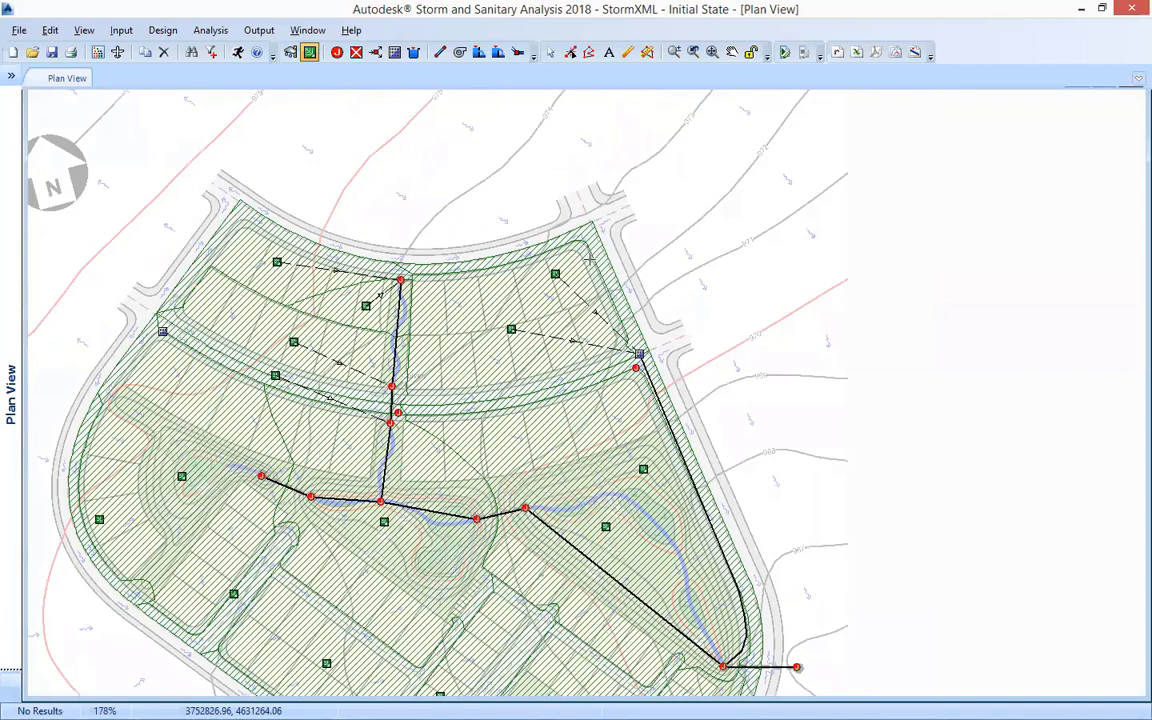
drag(347, 143, 594, 268)
right_click(594, 268)
key(Escape)
right_click(596, 266)
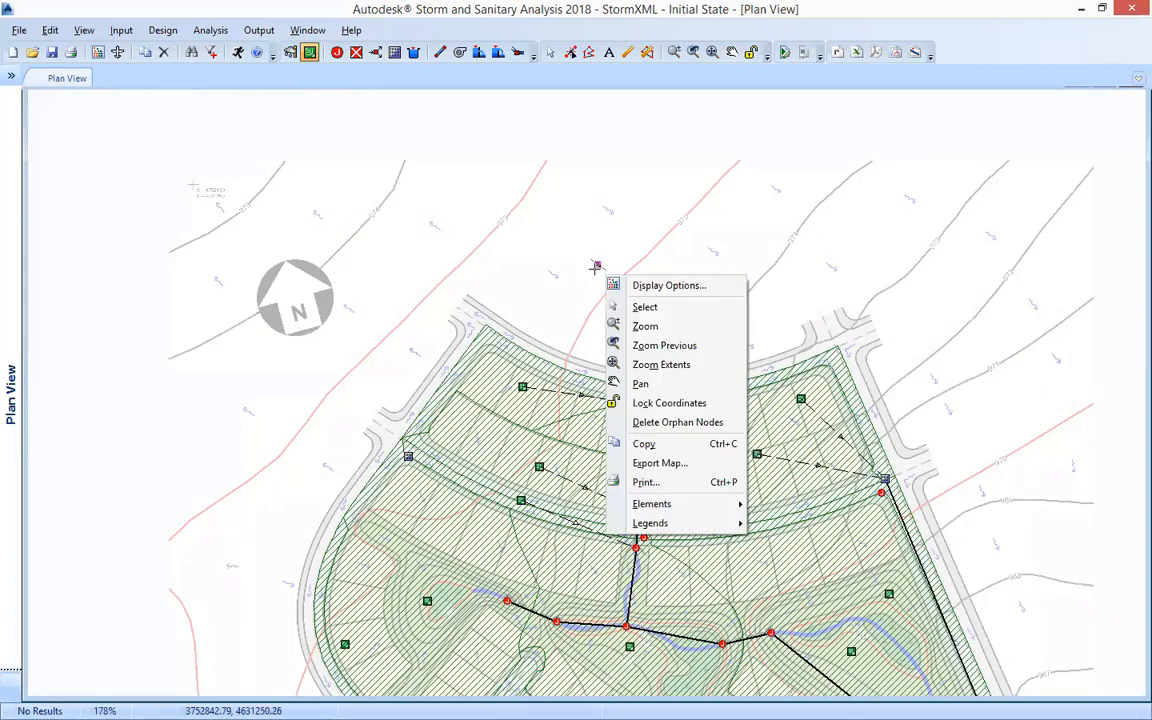
click(638, 307)
Step: Open the new subbasin's properties and set its area to 10 ha and equivalent width to 20 m
double_click(597, 266)
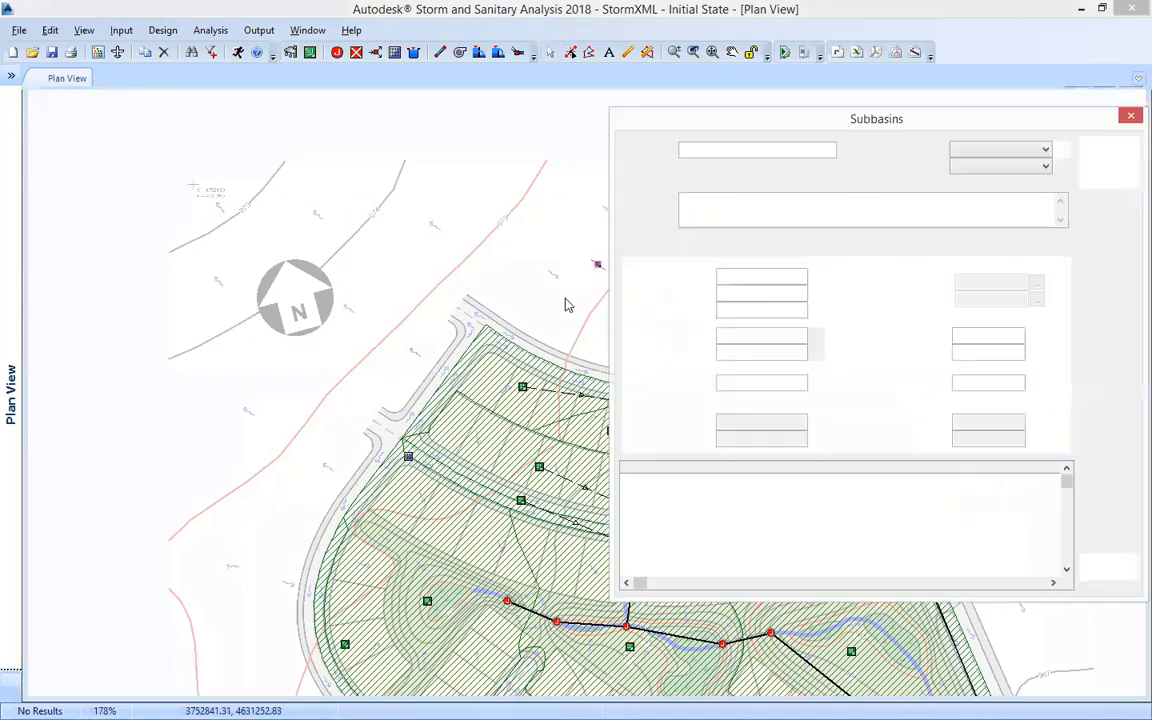
drag(841, 124, 494, 130)
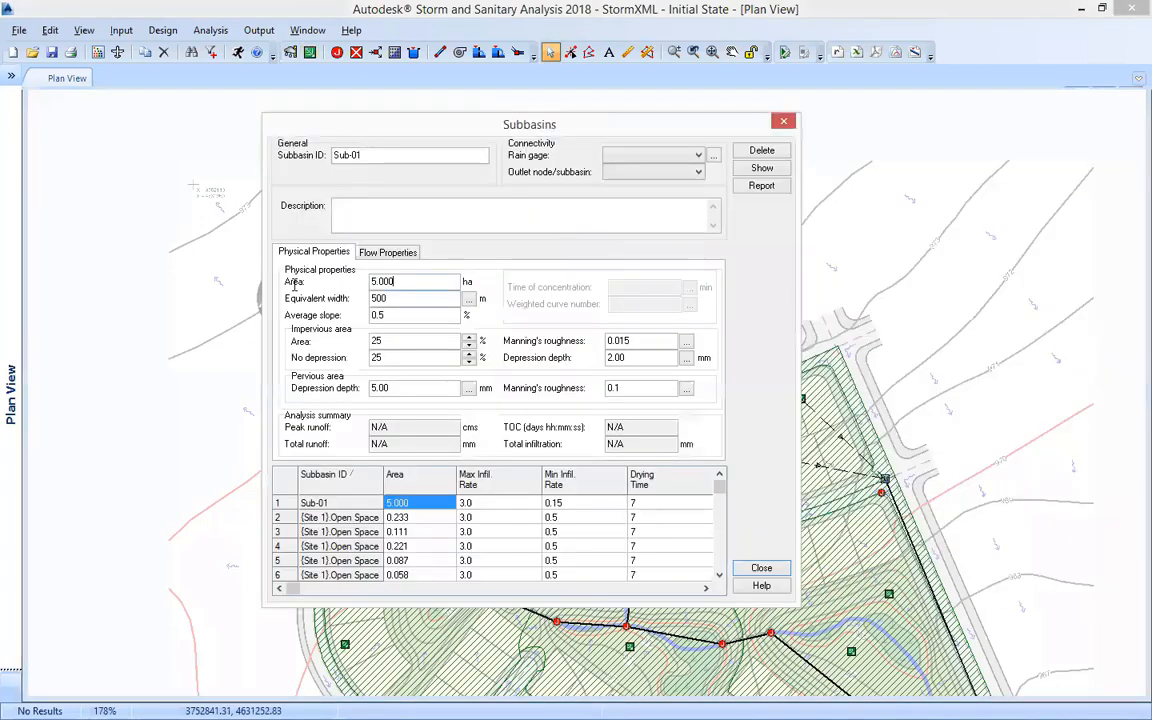
double_click(388, 282)
text(50)
key(BackSpace)
key(BackSpace)
text(10)
key(Tab)
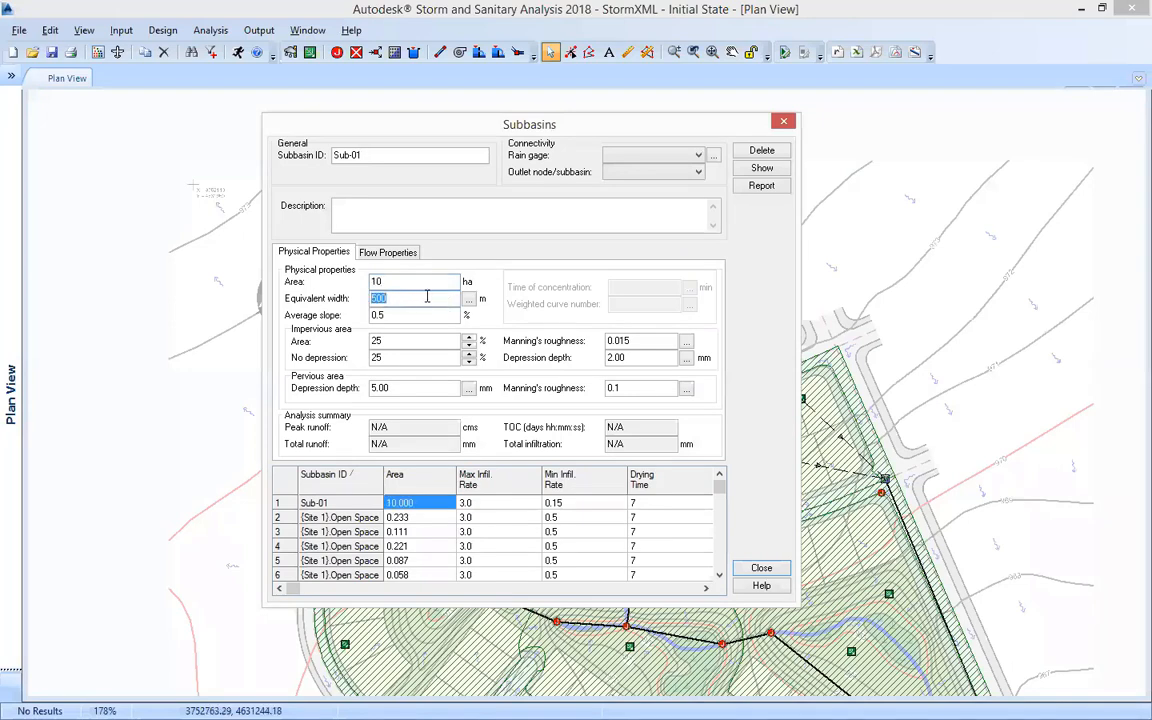
text(20)
click(399, 315)
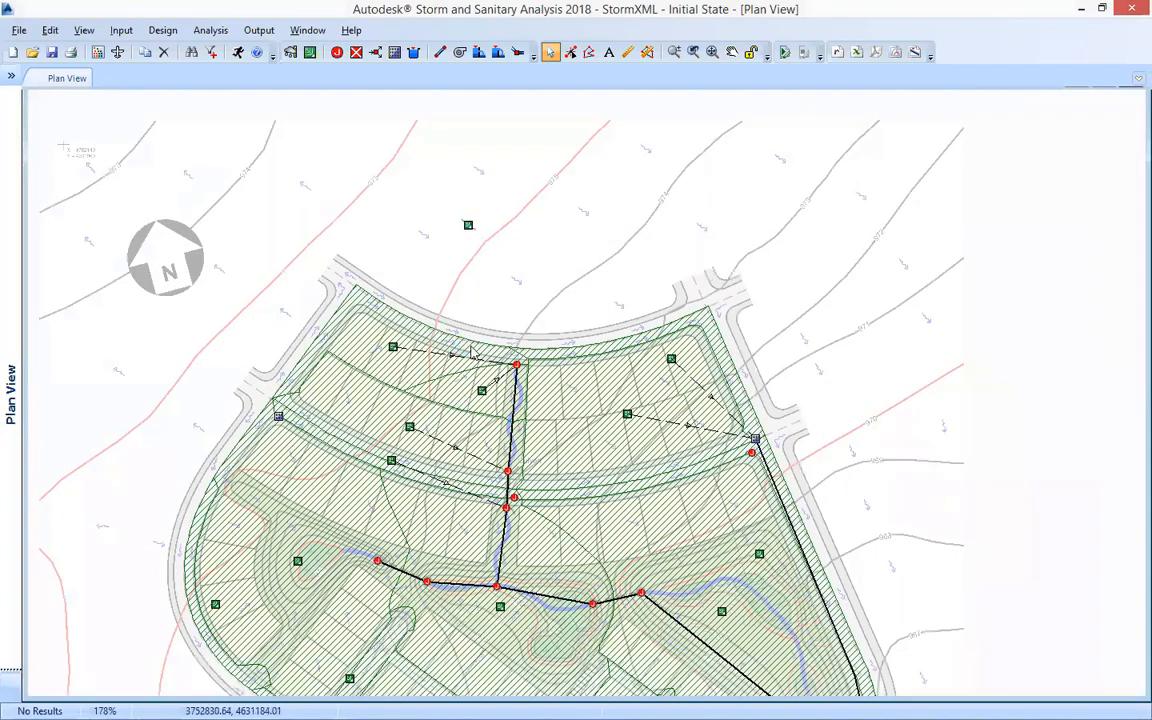
Step: Review the properties of the new subbasin north of the site's upper road
drag(595, 558, 596, 536)
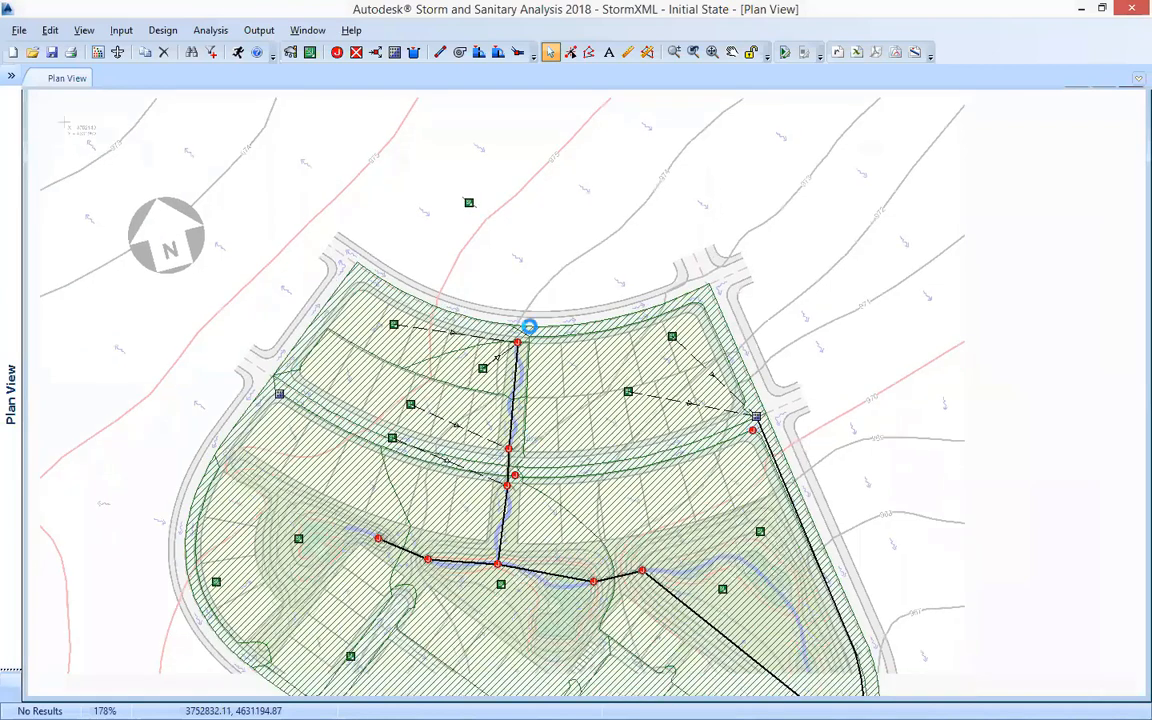
drag(524, 305, 564, 164)
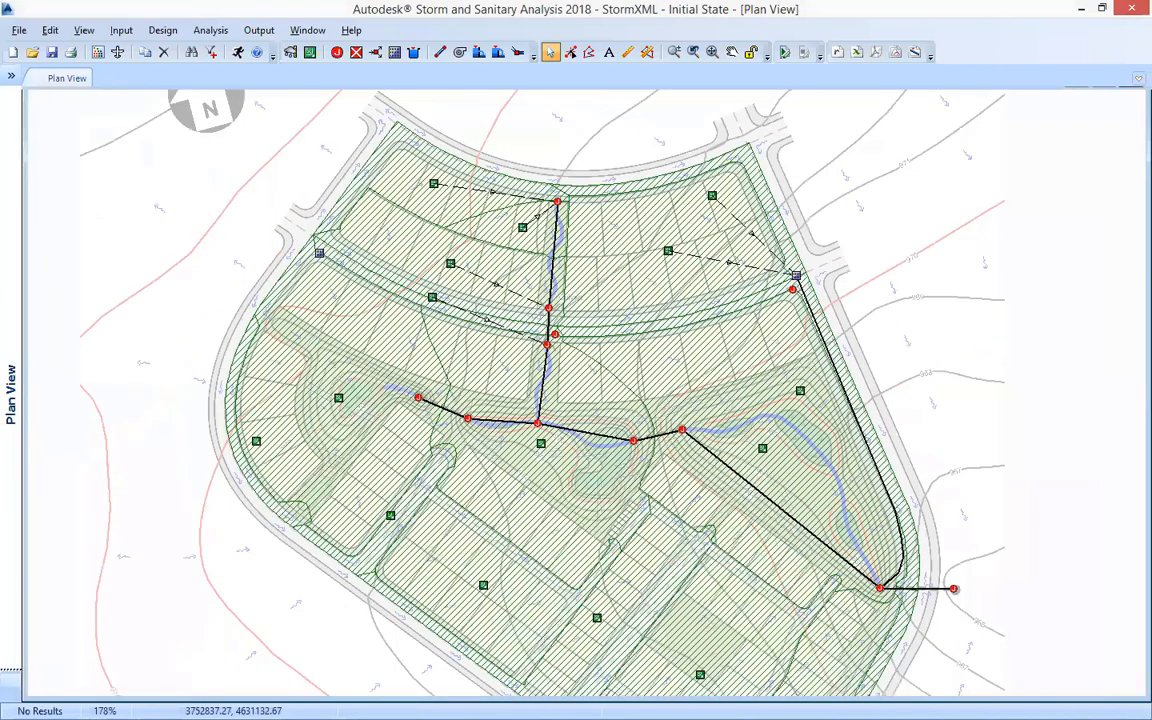
scroll(389, 254, down, 1)
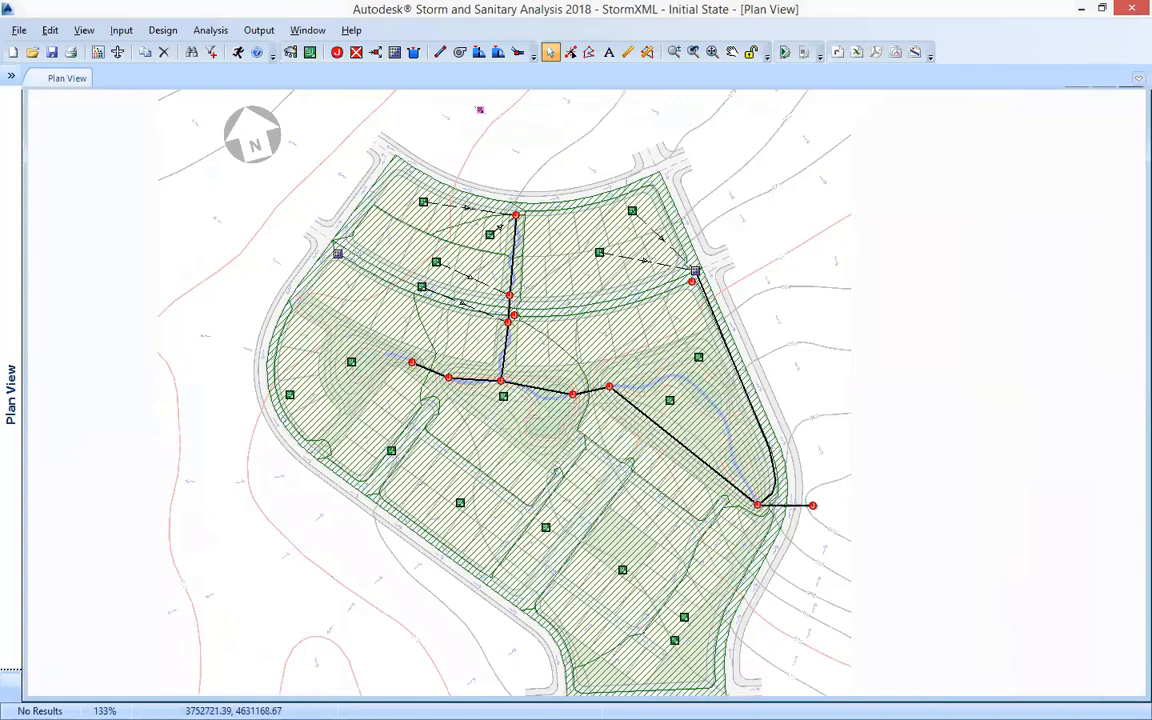
double_click(480, 110)
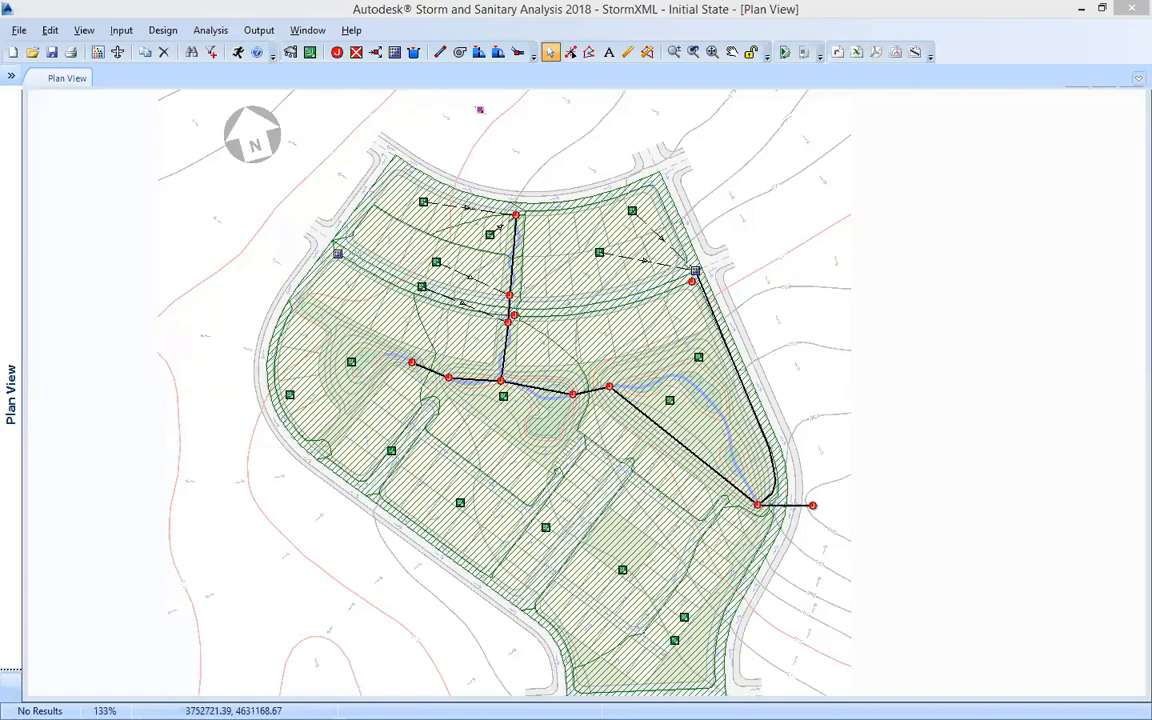
click(480, 110)
click(480, 109)
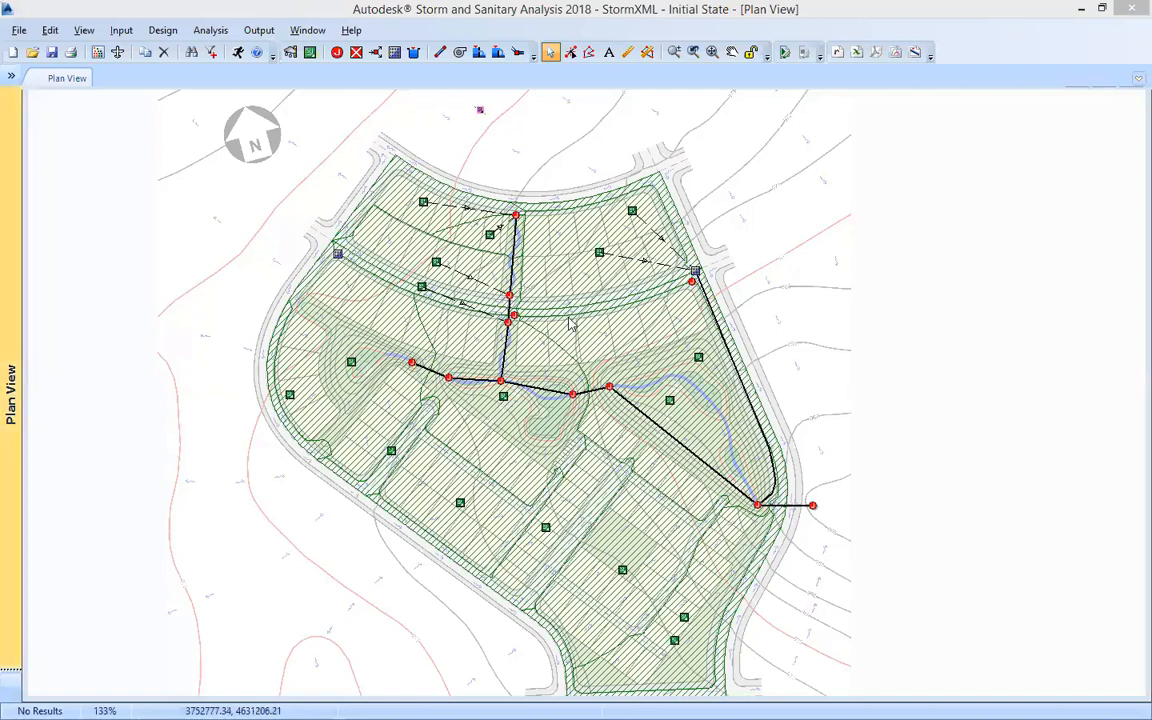
Step: Set the diameter of Pipe - (32), the short final pipe at the network's eastern end, to 80 cm
double_click(782, 510)
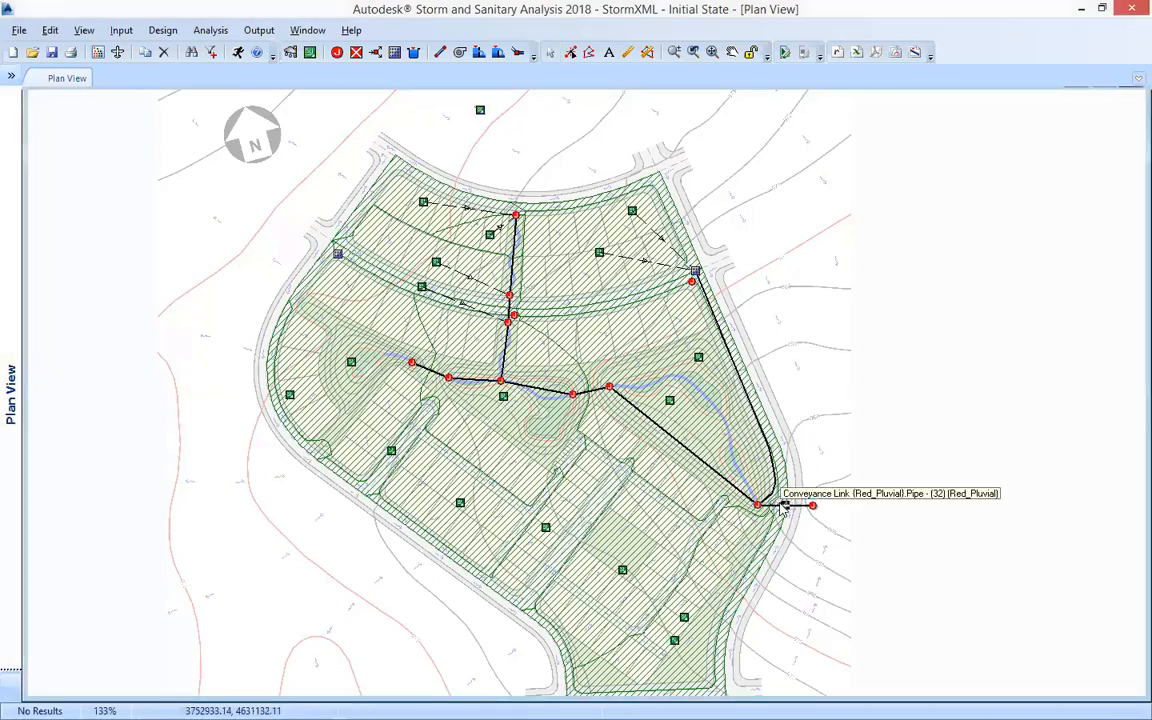
text(80)
click(912, 595)
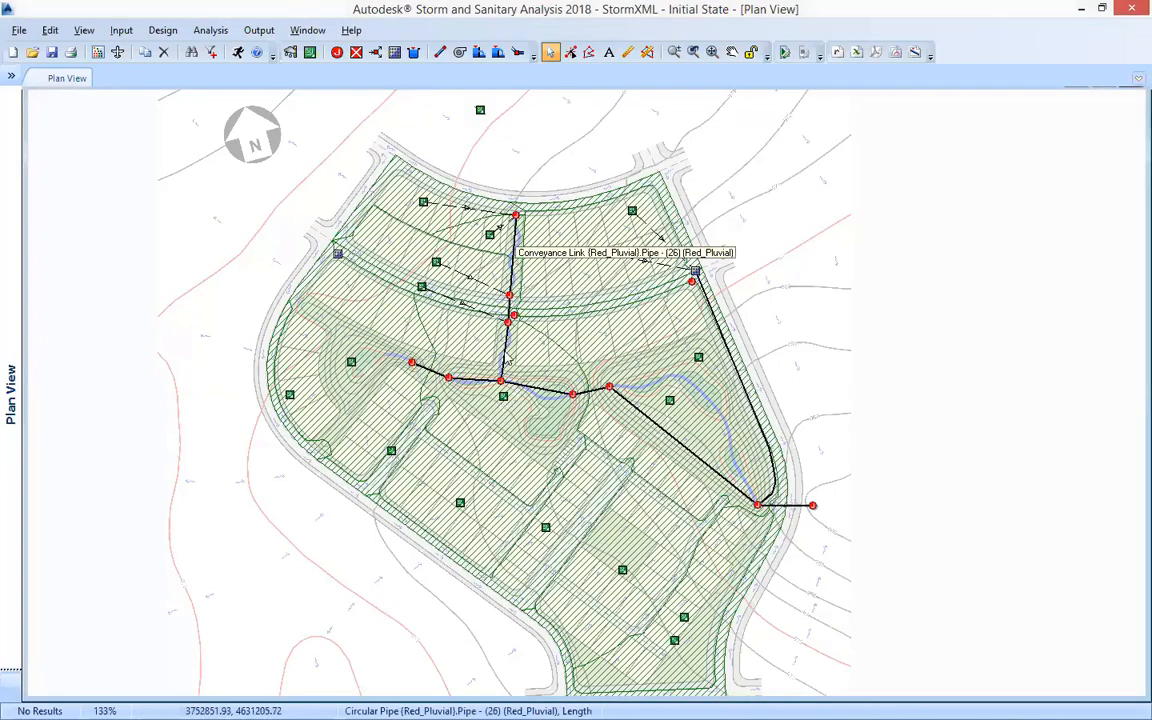
Step: Set the diameter of Pipe - (34), the westernmost pipe at the channel's upstream end, to 120 cm
double_click(436, 374)
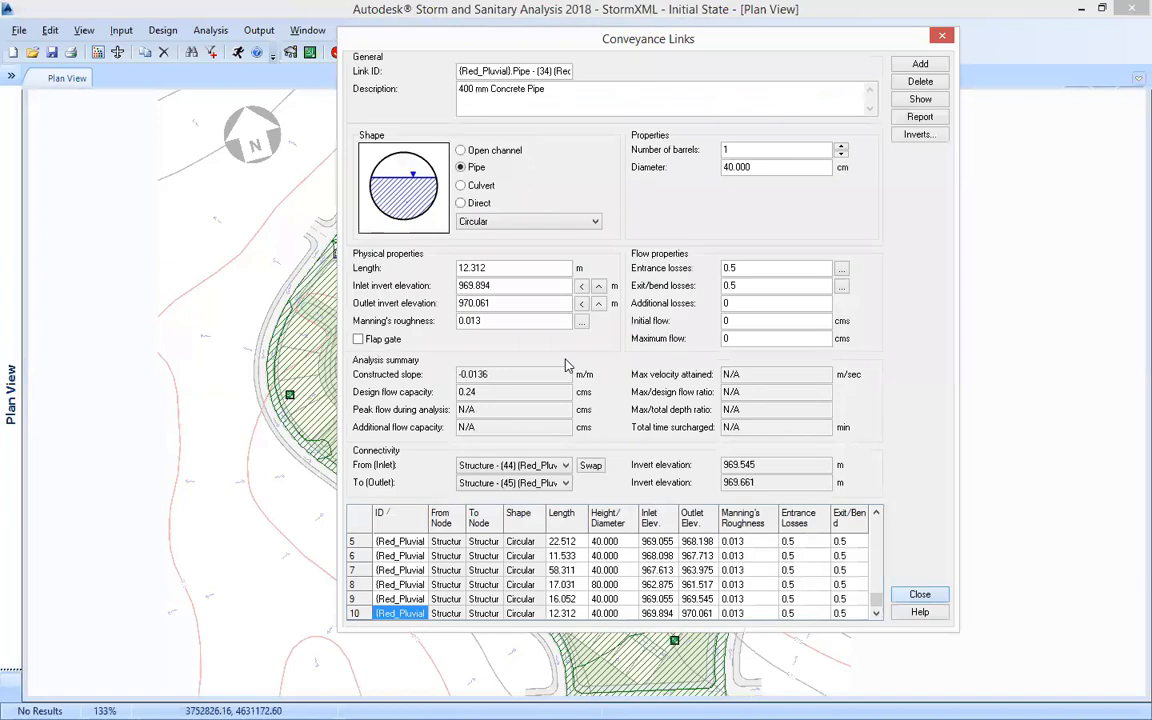
double_click(742, 167)
text(120)
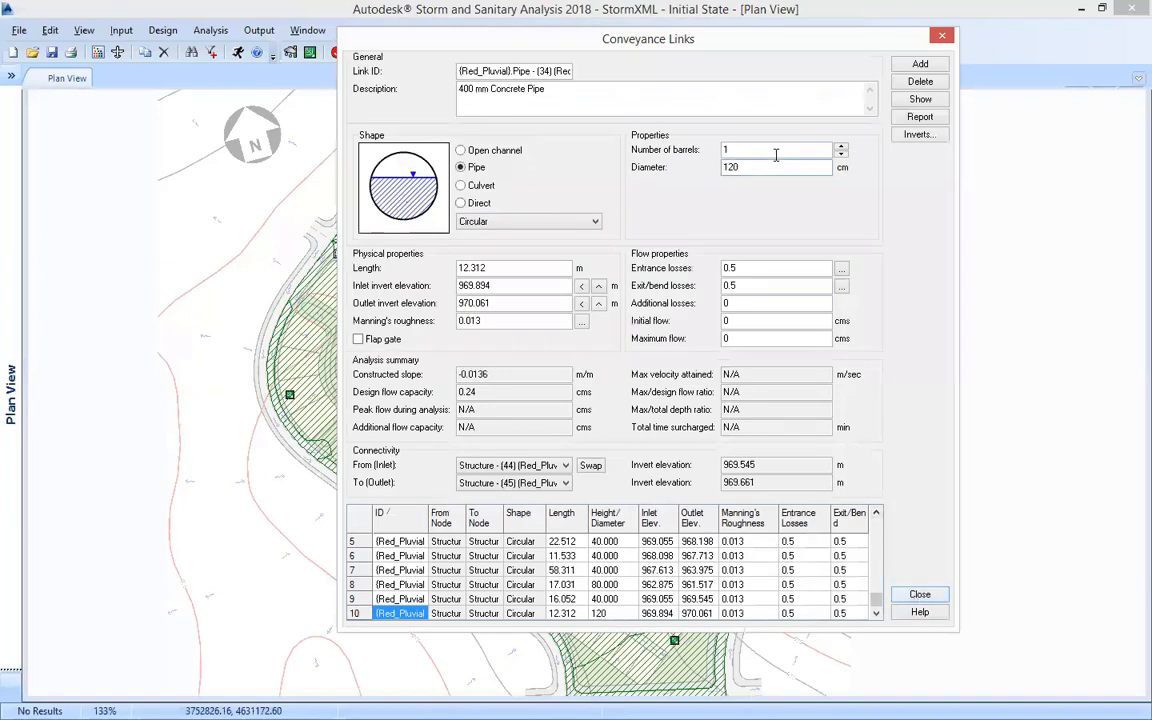
click(919, 595)
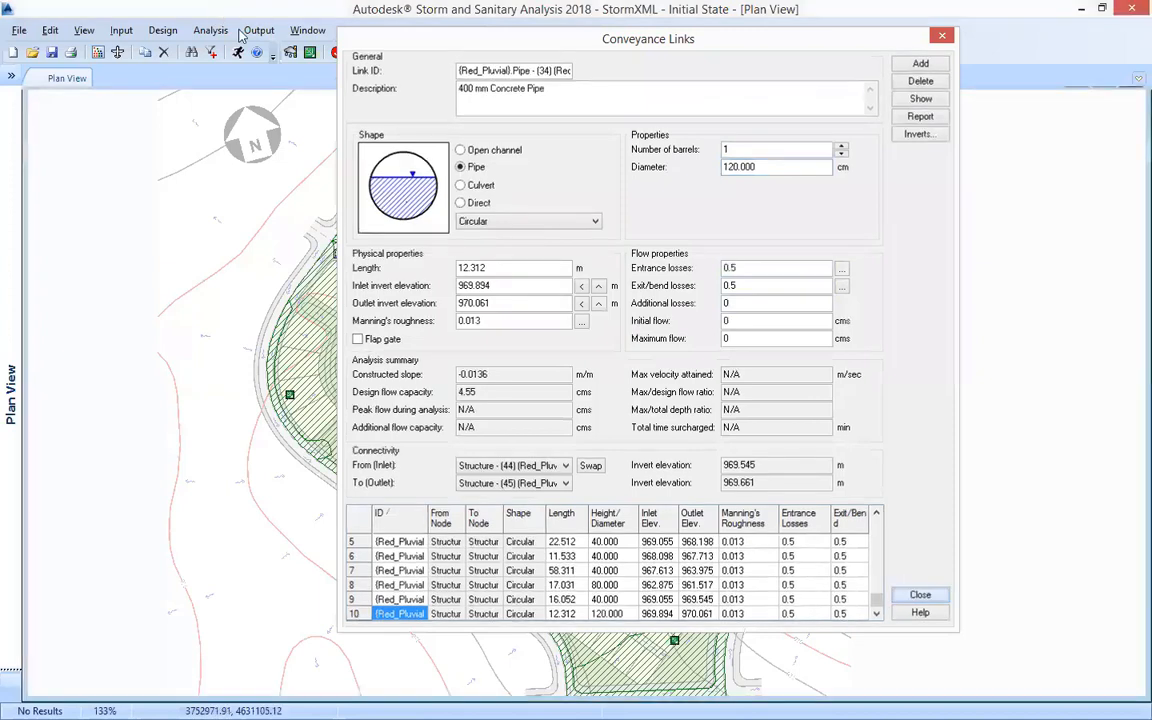
Step: Examine the export formats available for the StormXML project, including the Hydraflow Storm Sewers file
click(253, 34)
click(20, 31)
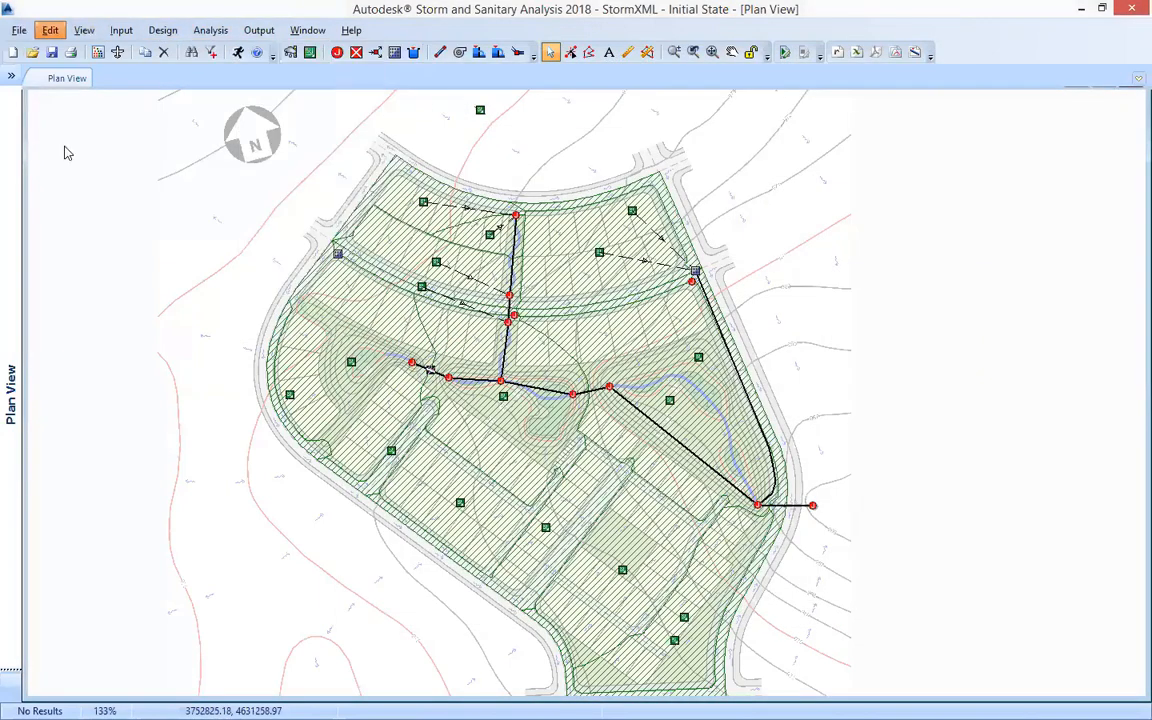
mouse_move(100, 208)
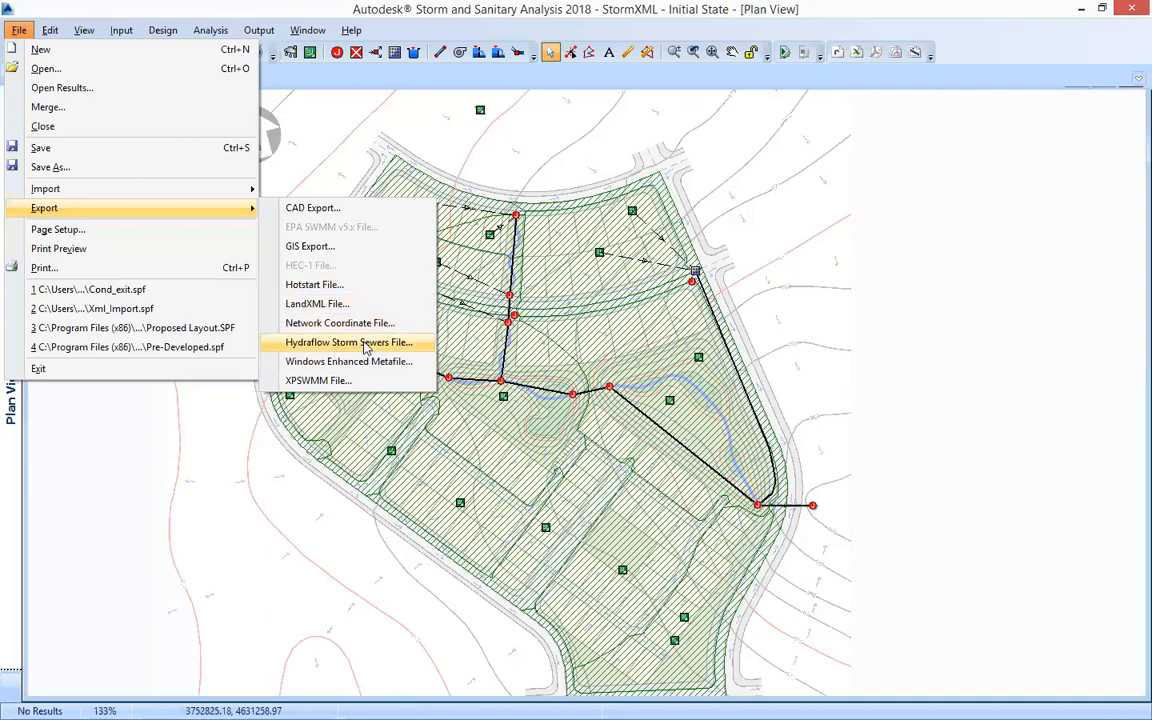
click(366, 343)
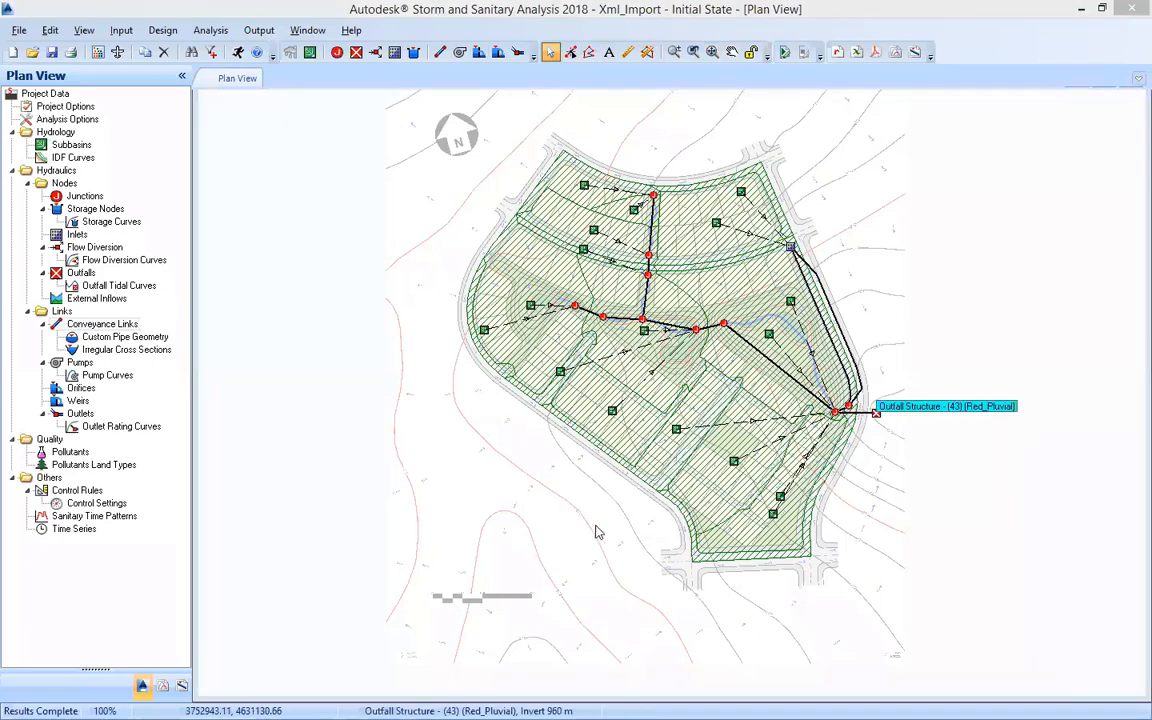
Step: In the Xml_Import project, check the outfall's peak inflow and open the time series plots
double_click(531, 385)
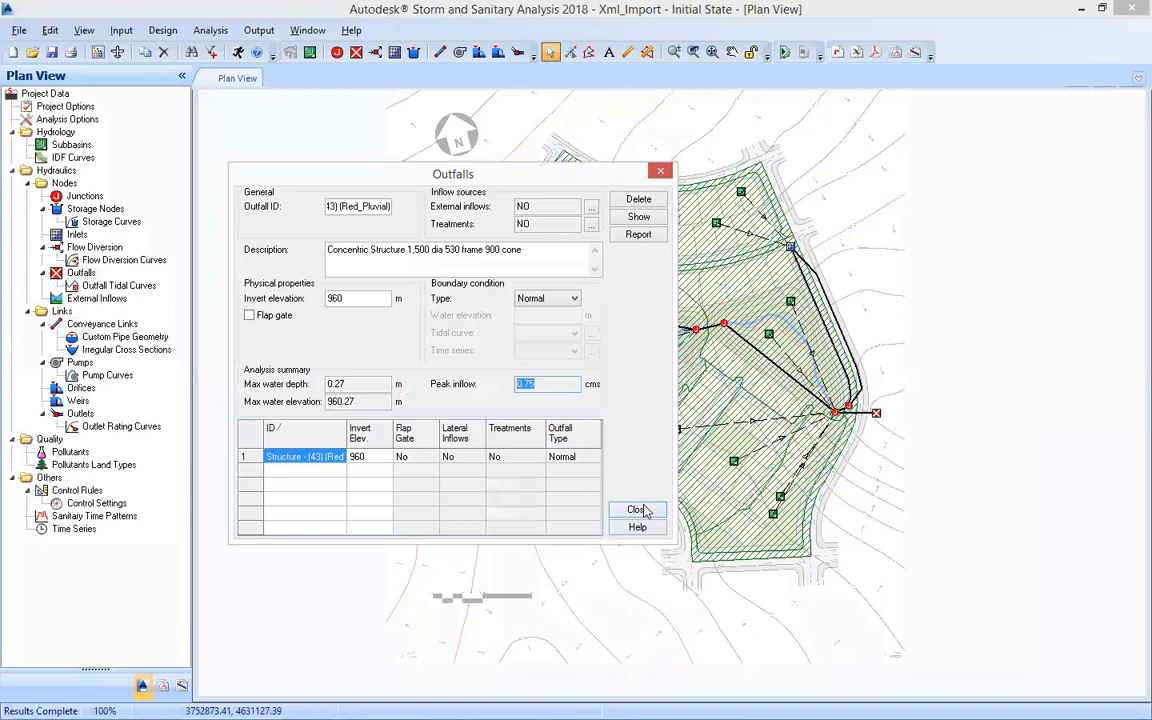
click(637, 509)
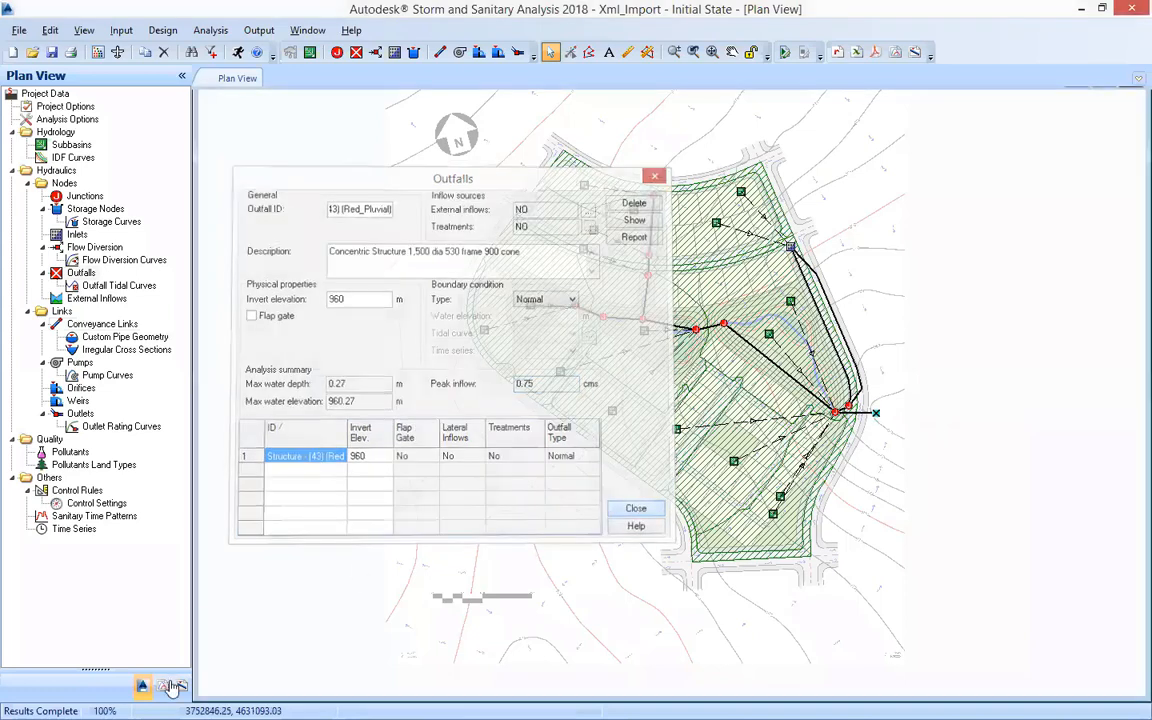
click(170, 686)
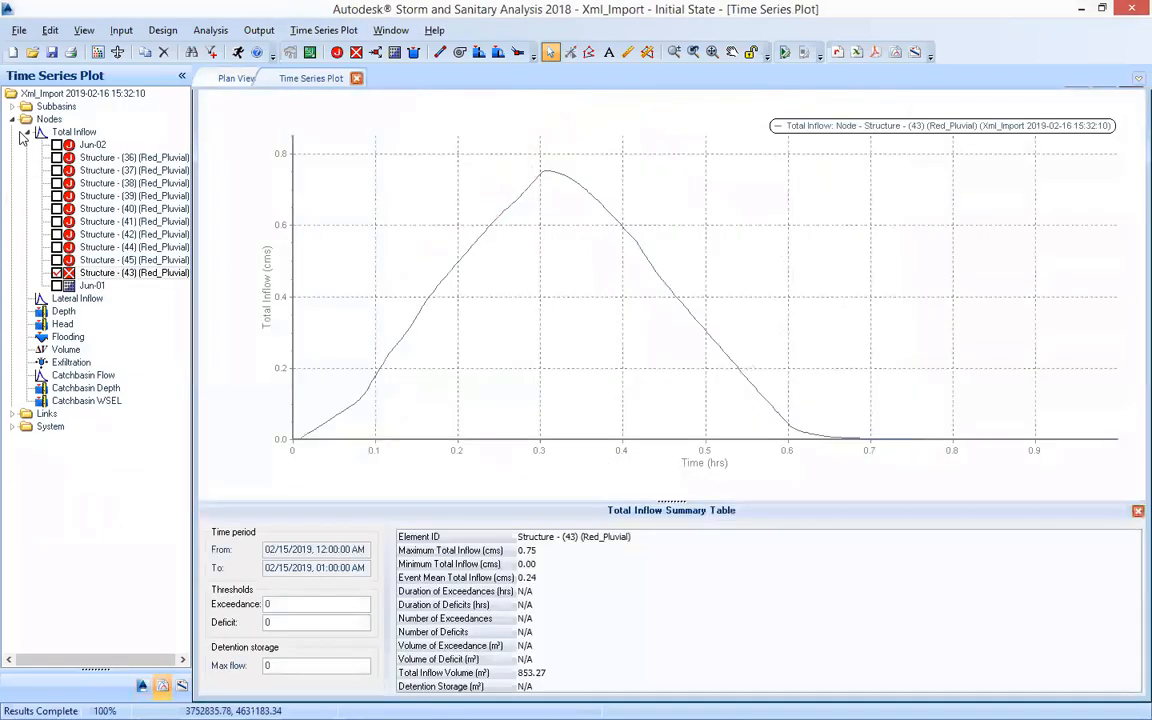
Step: Plot the system's Outflow and remove the Total Inflow curve of outfall Structure - (43) from the graph
click(13, 119)
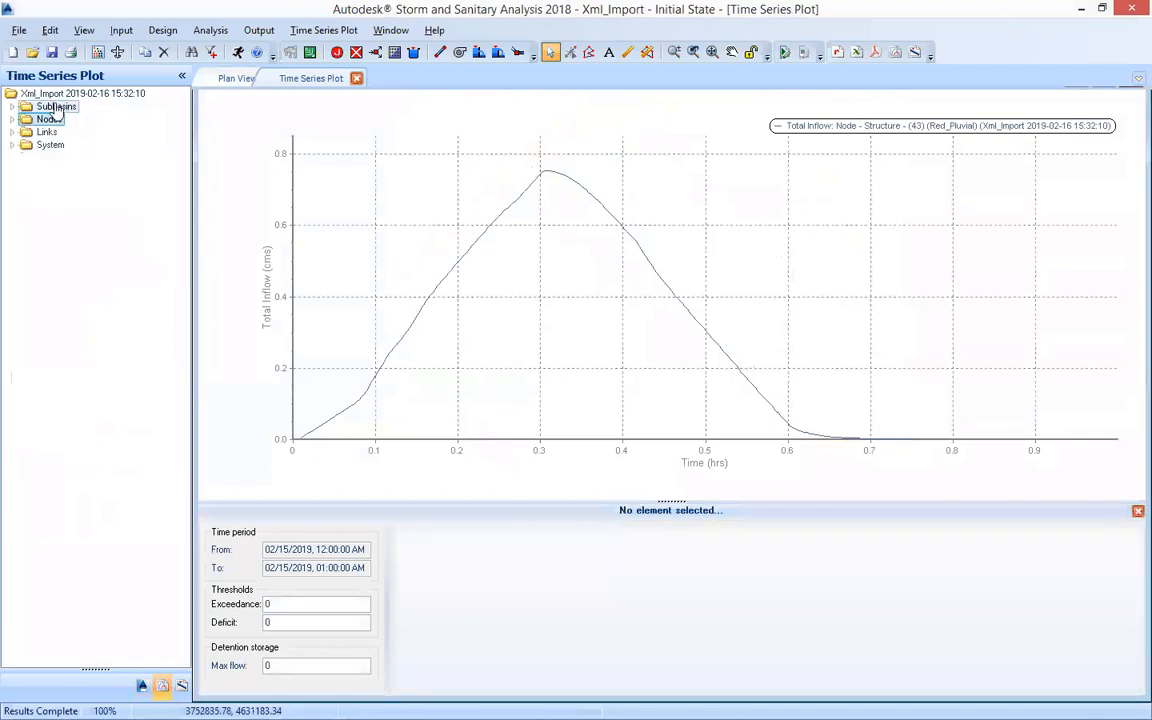
click(50, 145)
click(12, 145)
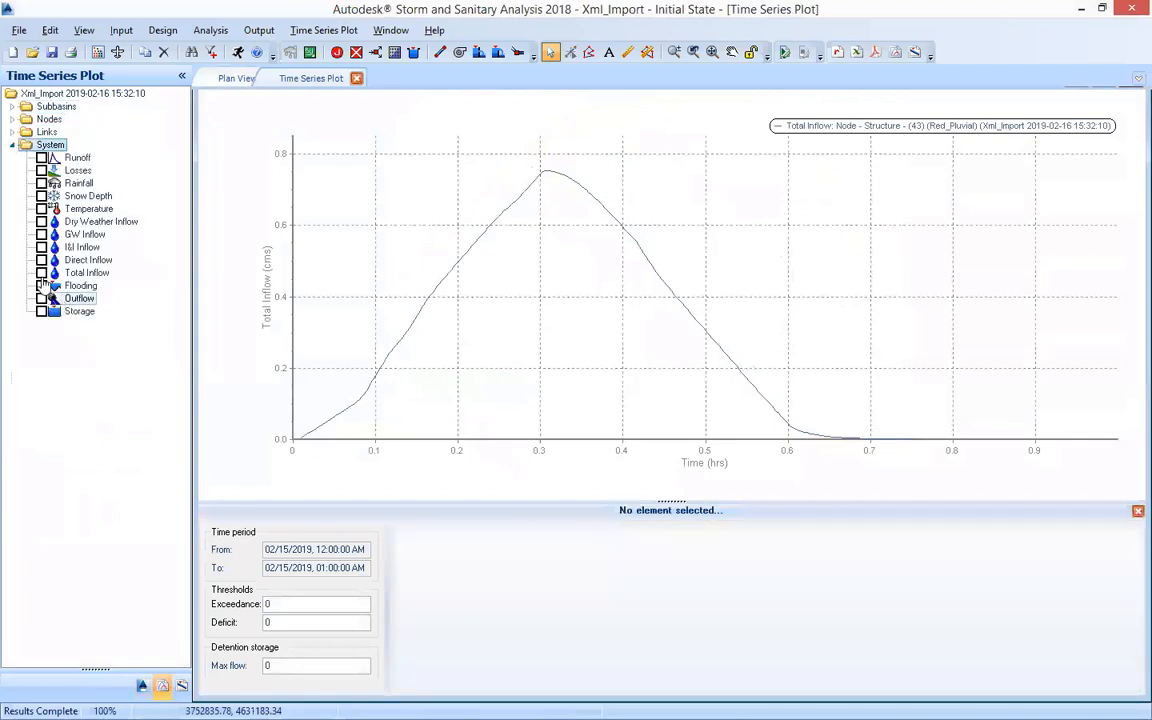
click(41, 298)
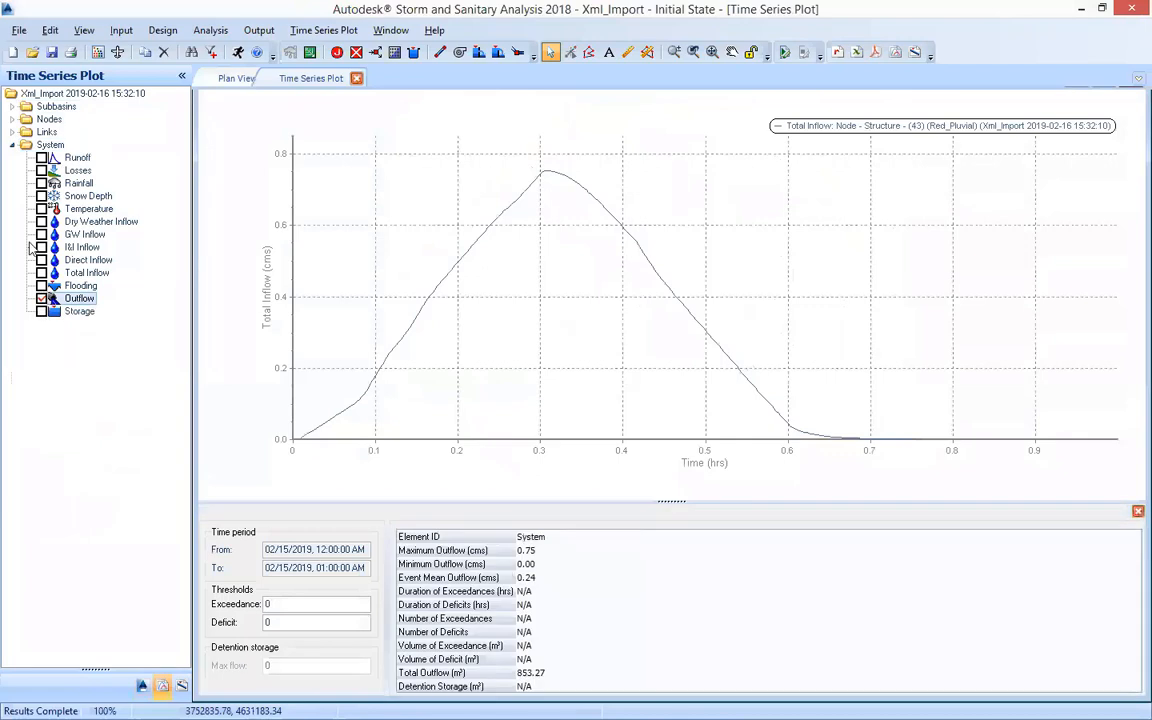
click(12, 132)
click(13, 119)
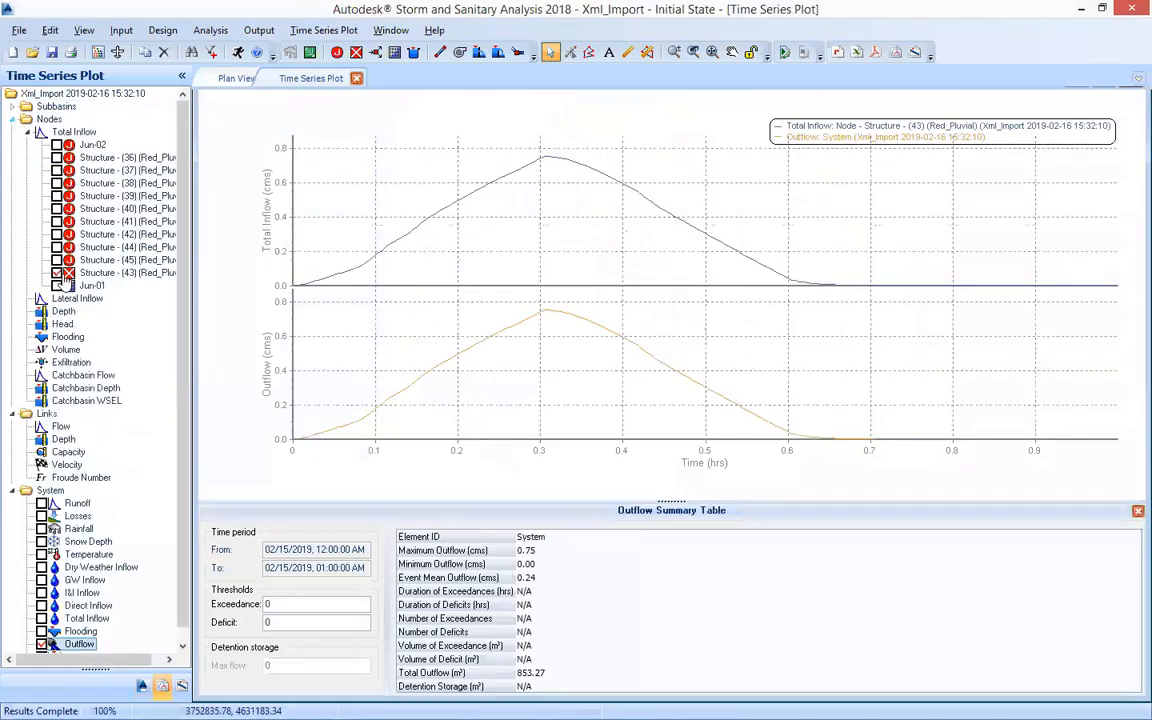
click(57, 273)
click(12, 119)
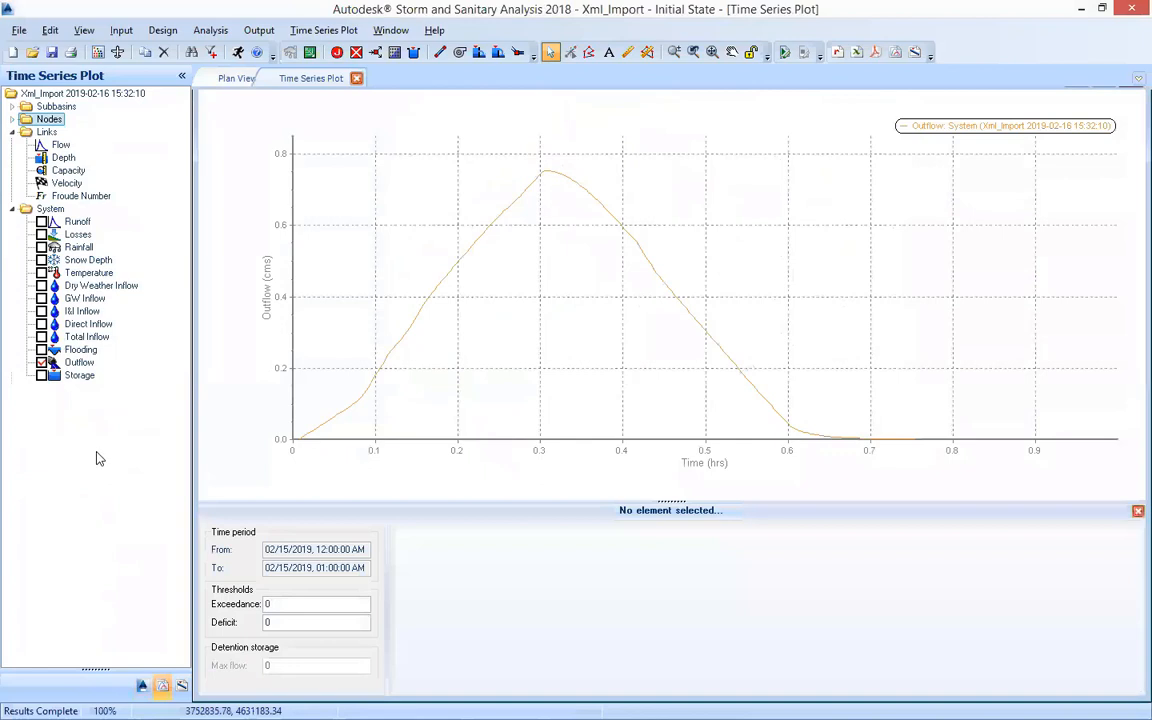
Step: Show and hide the system's Losses curve to compare it with the Outflow curve
click(72, 234)
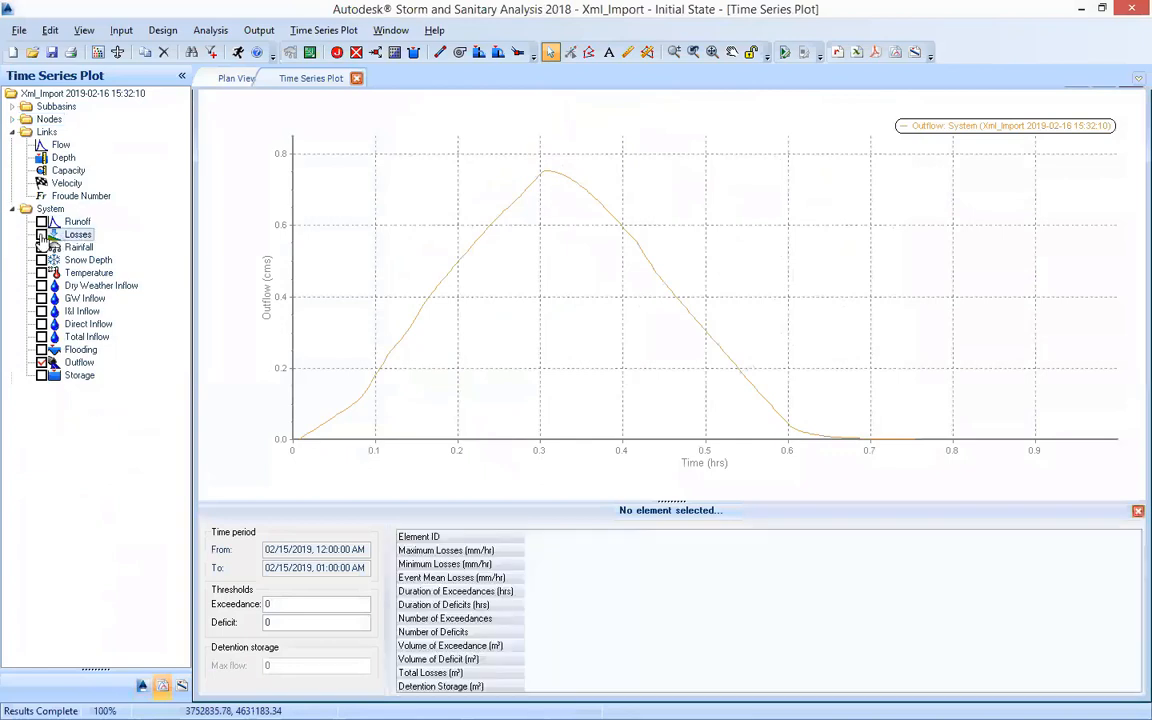
click(41, 234)
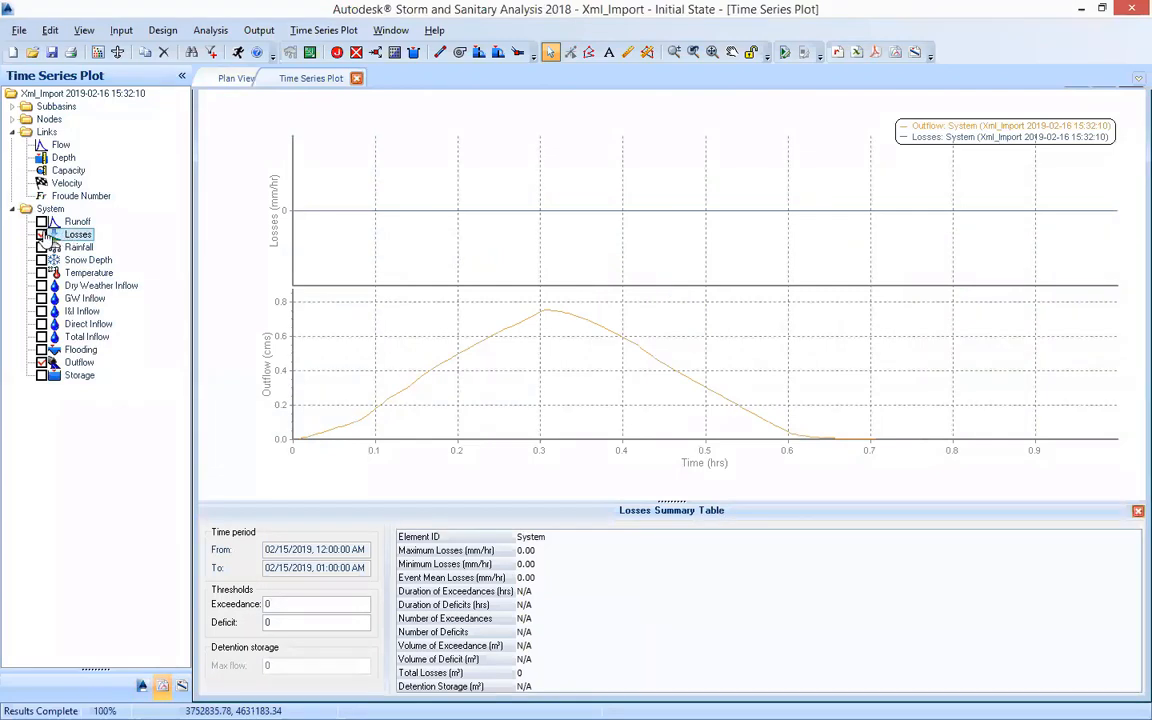
click(41, 234)
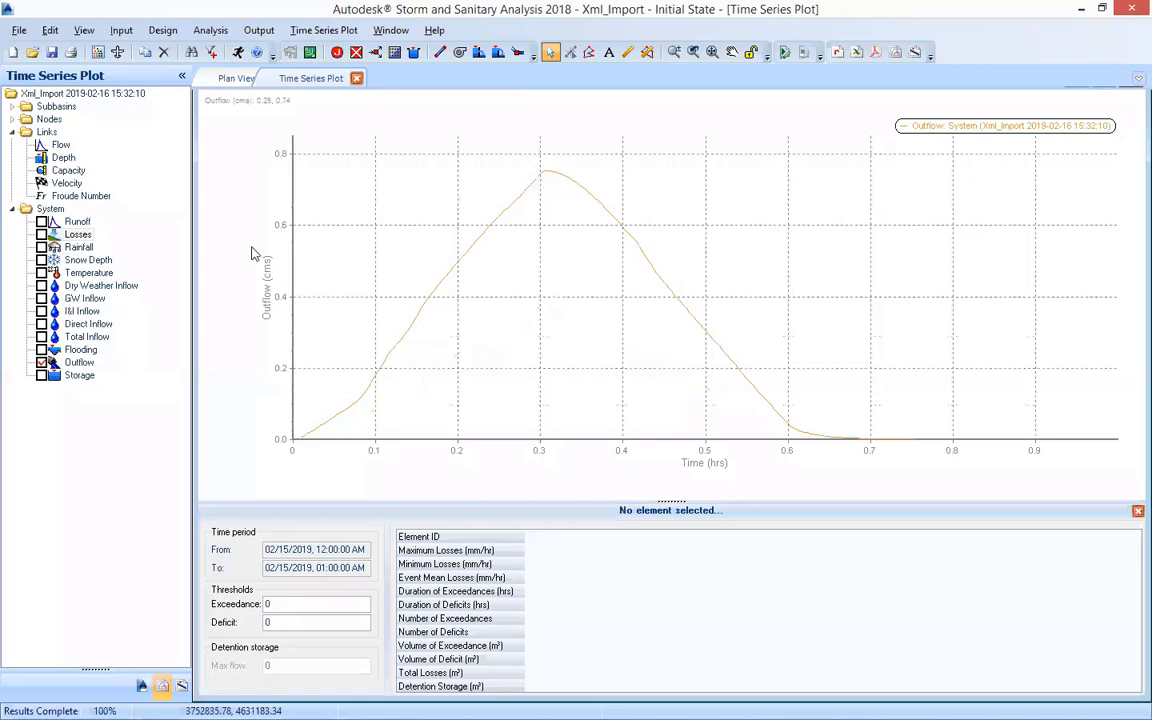
click(41, 234)
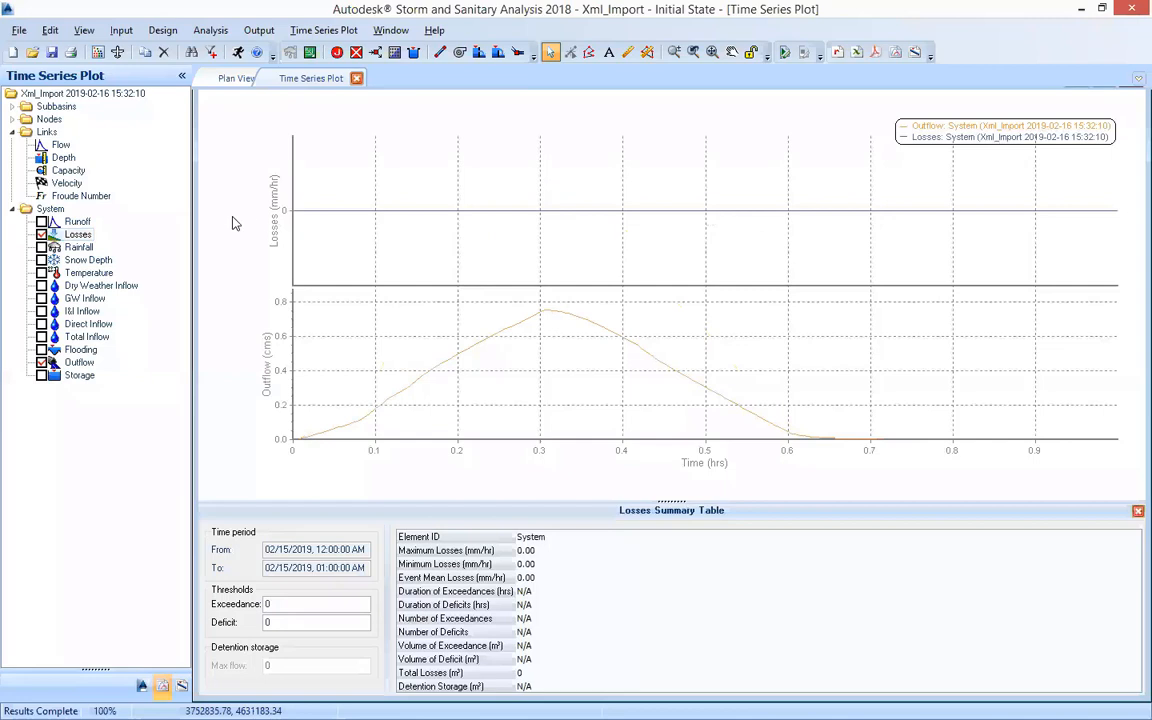
click(41, 234)
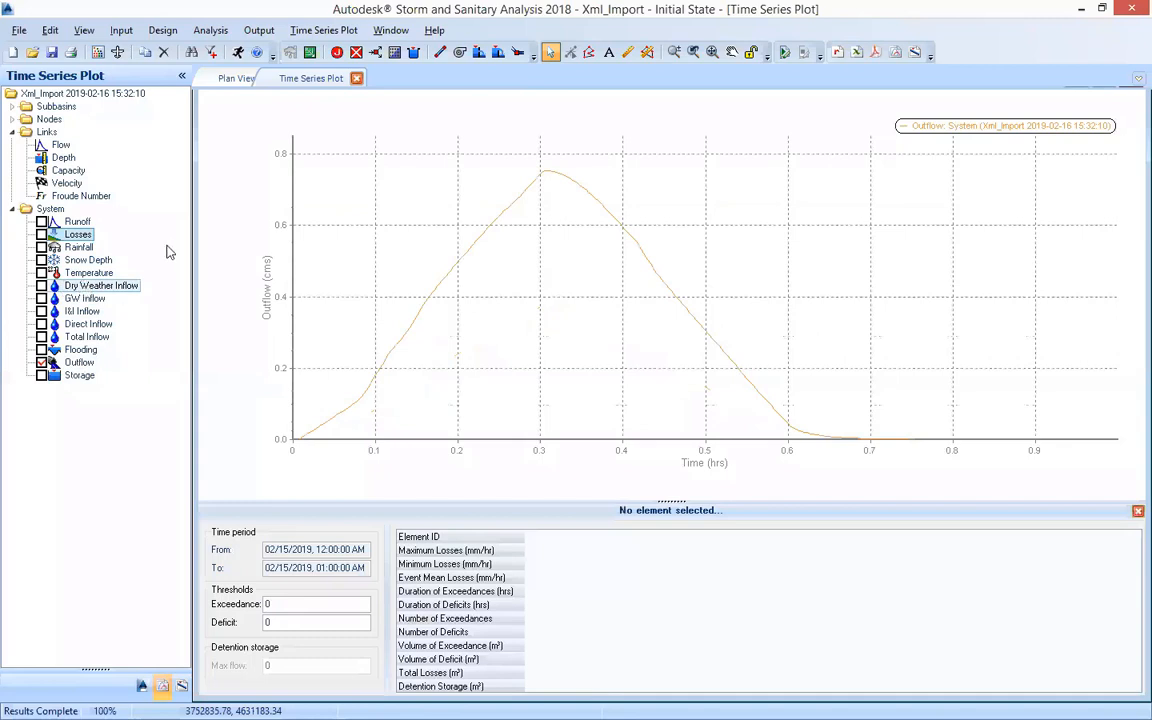
Step: Return to the plan and review the flow results and ponded area of junction Structure - (42)
click(240, 80)
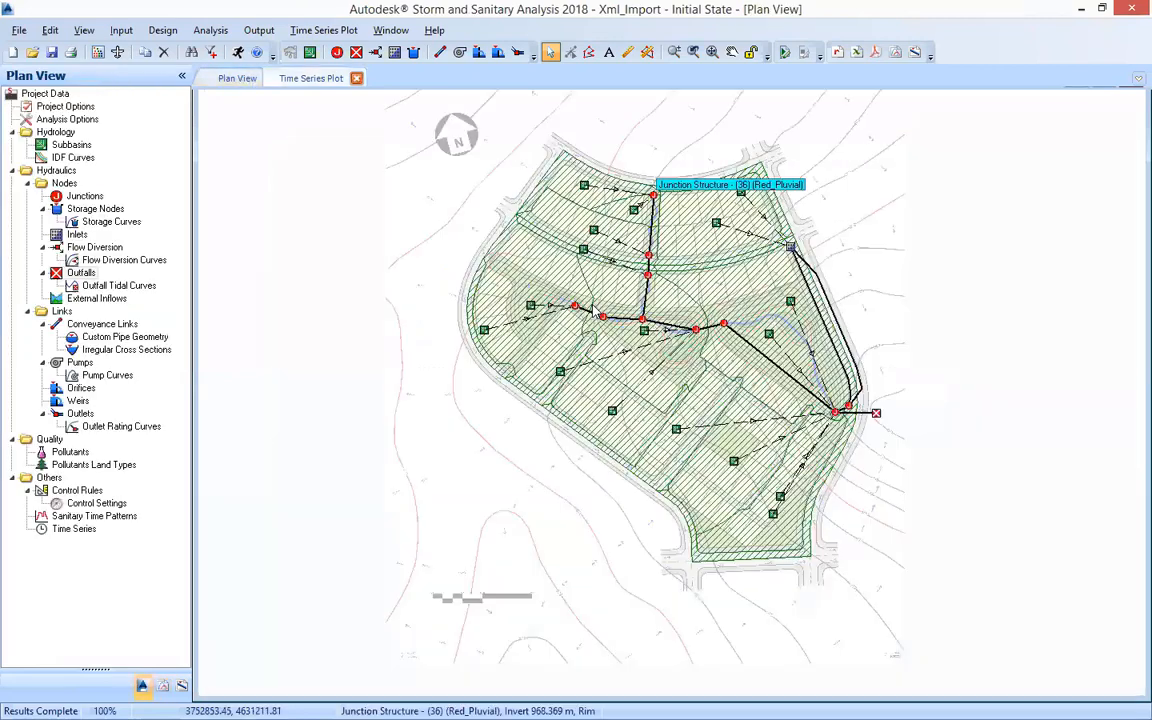
double_click(835, 411)
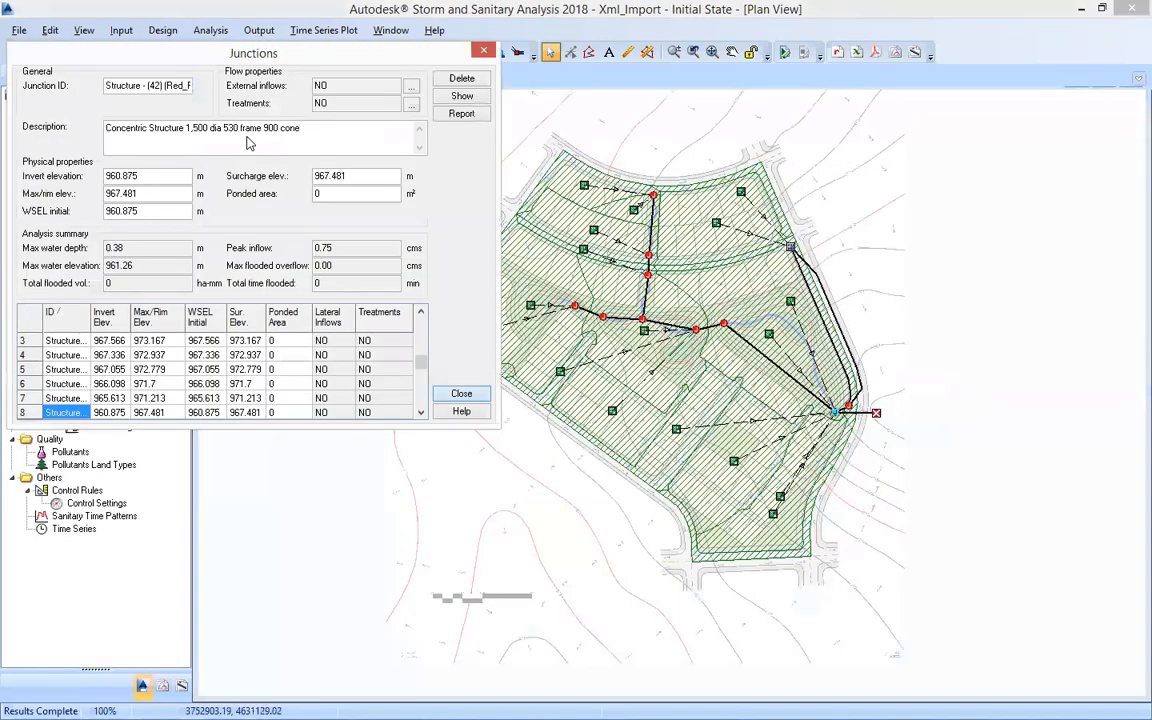
drag(255, 52, 370, 59)
double_click(451, 200)
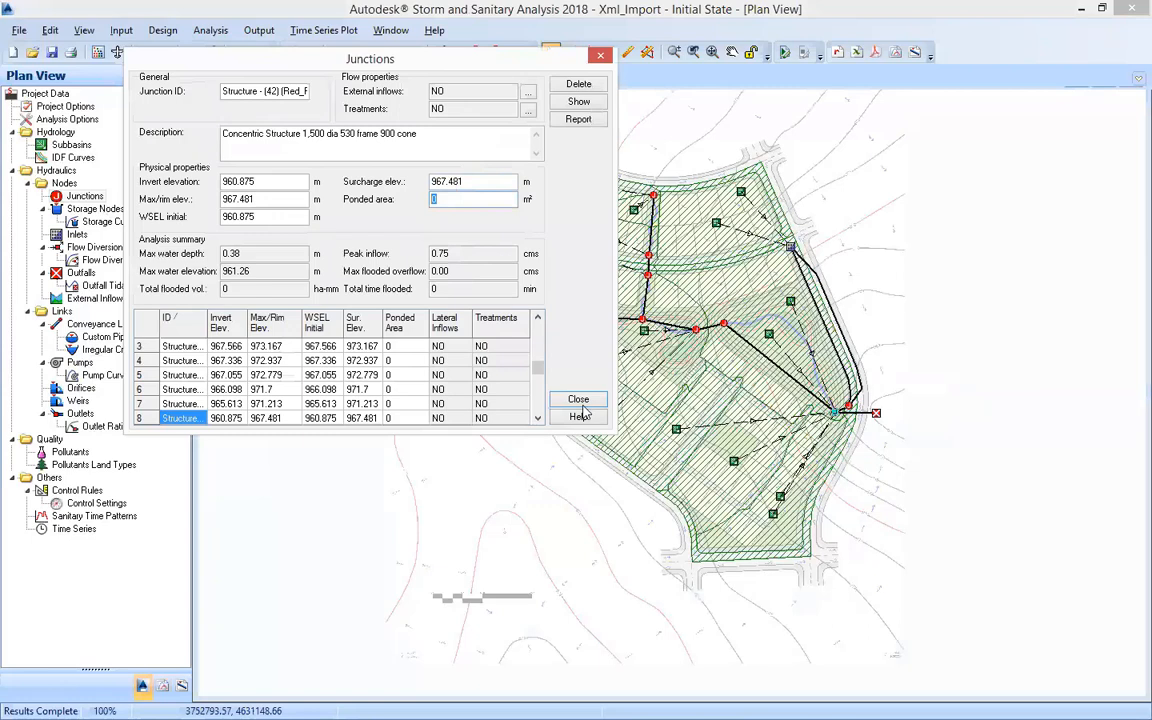
click(581, 402)
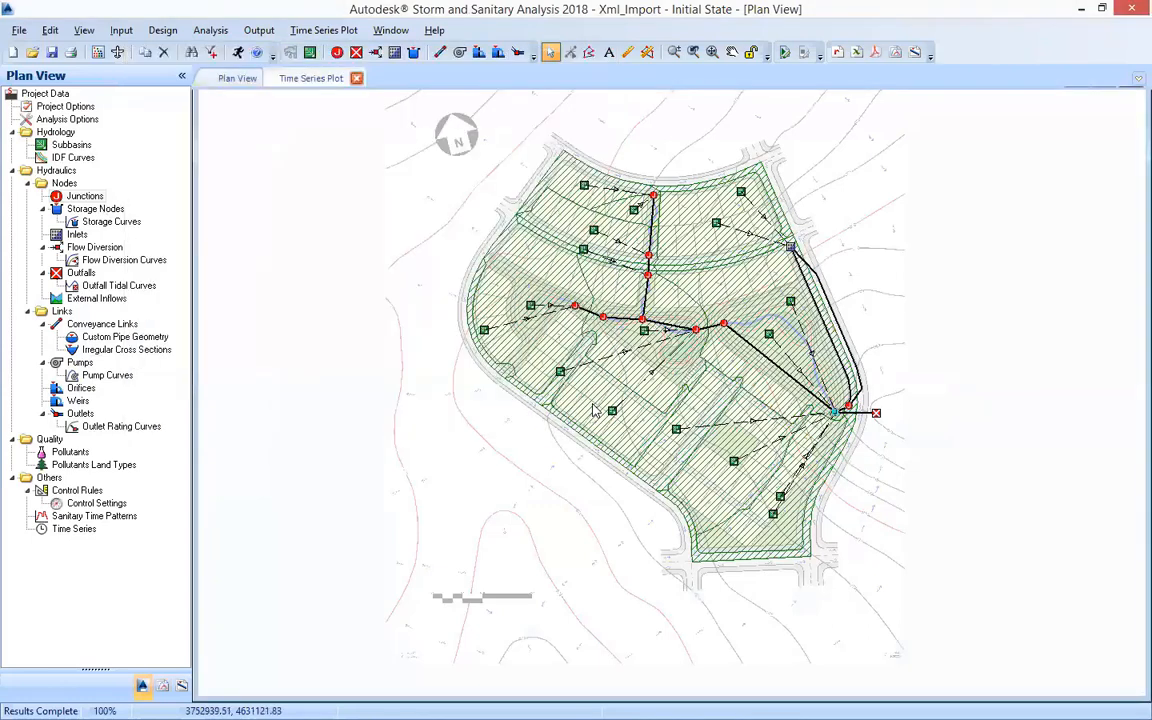
Step: Review the open-channel properties of Pipe - (31) and inspect irregular cross sections XS-01 and XS-02
double_click(770, 362)
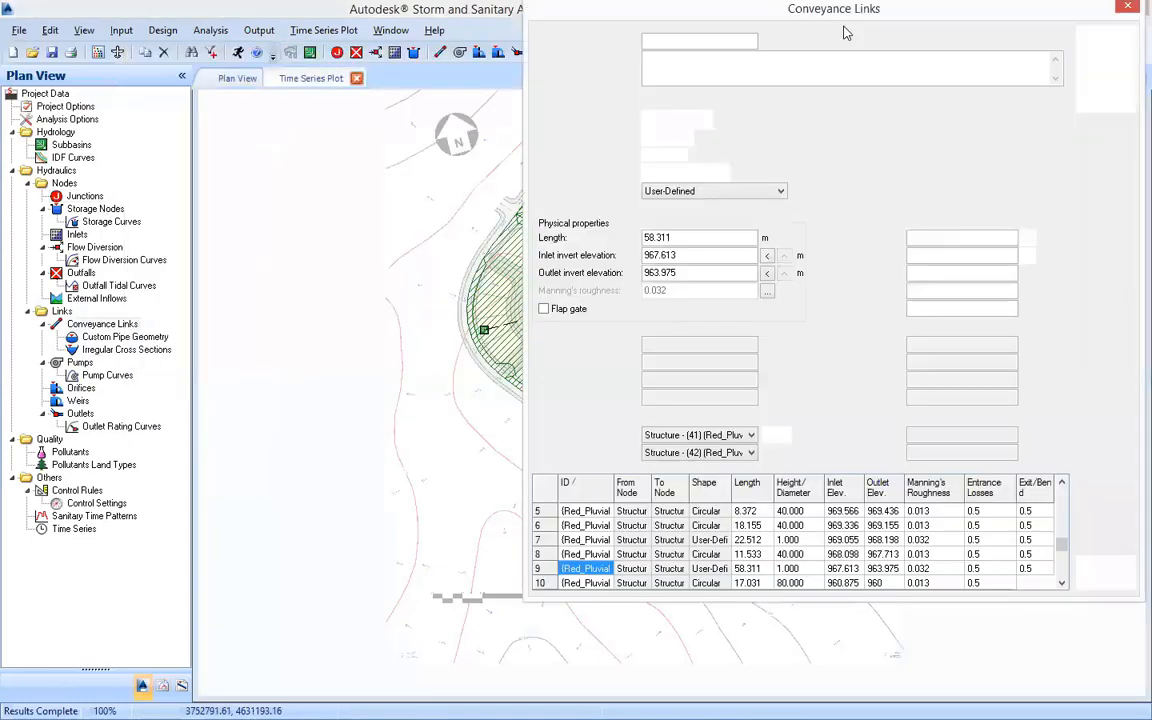
drag(855, 20, 528, 92)
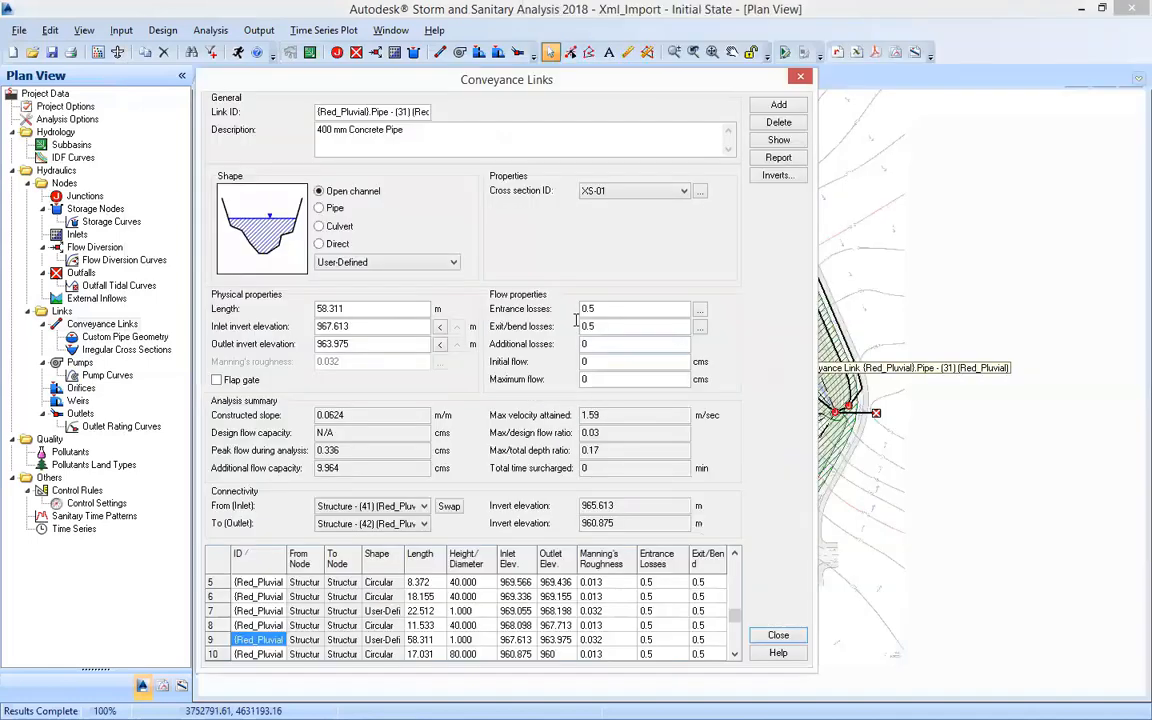
click(593, 344)
key(Tab)
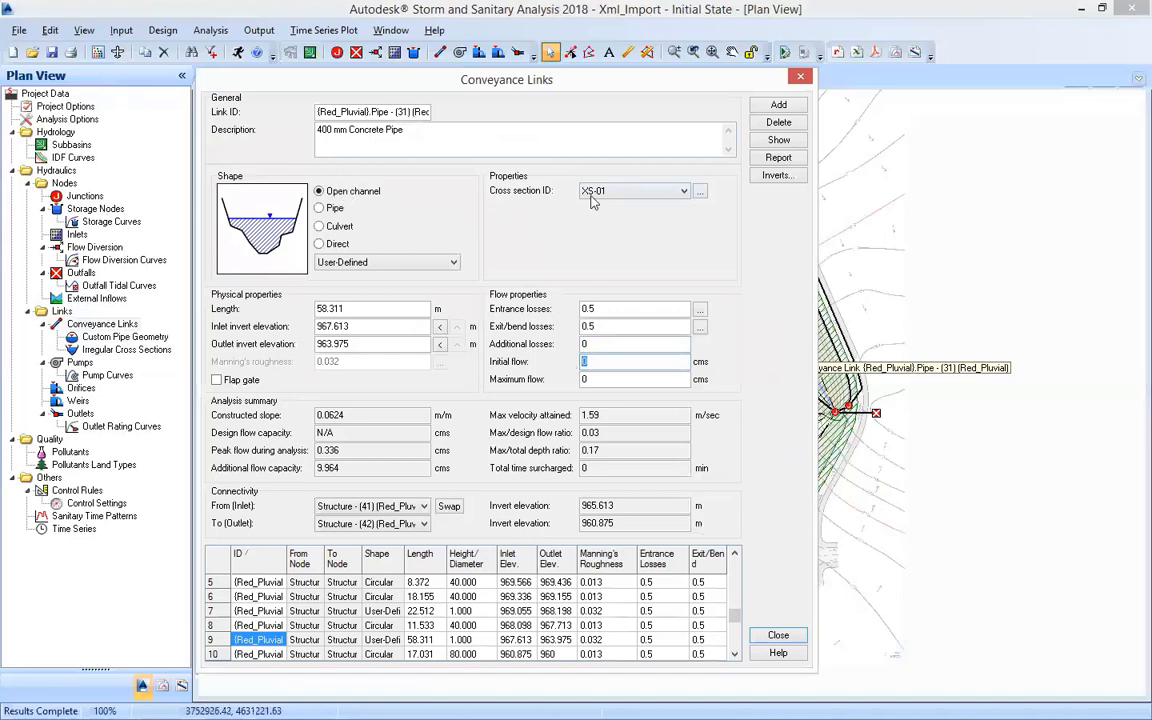
click(700, 190)
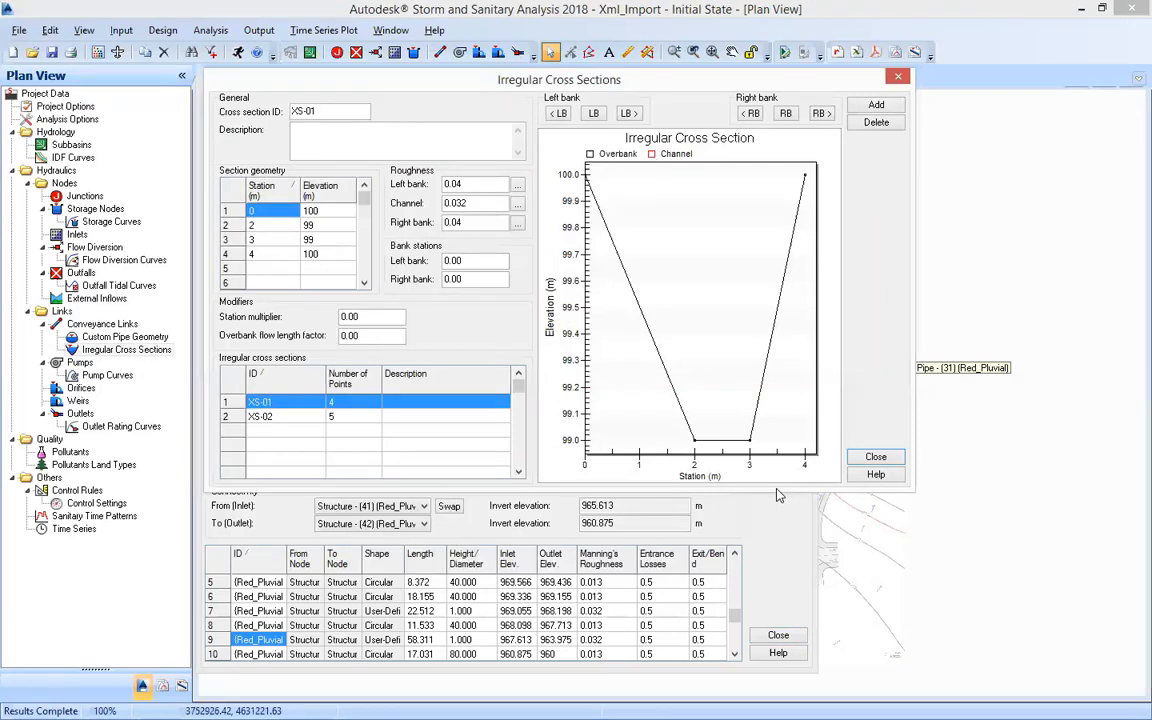
click(270, 414)
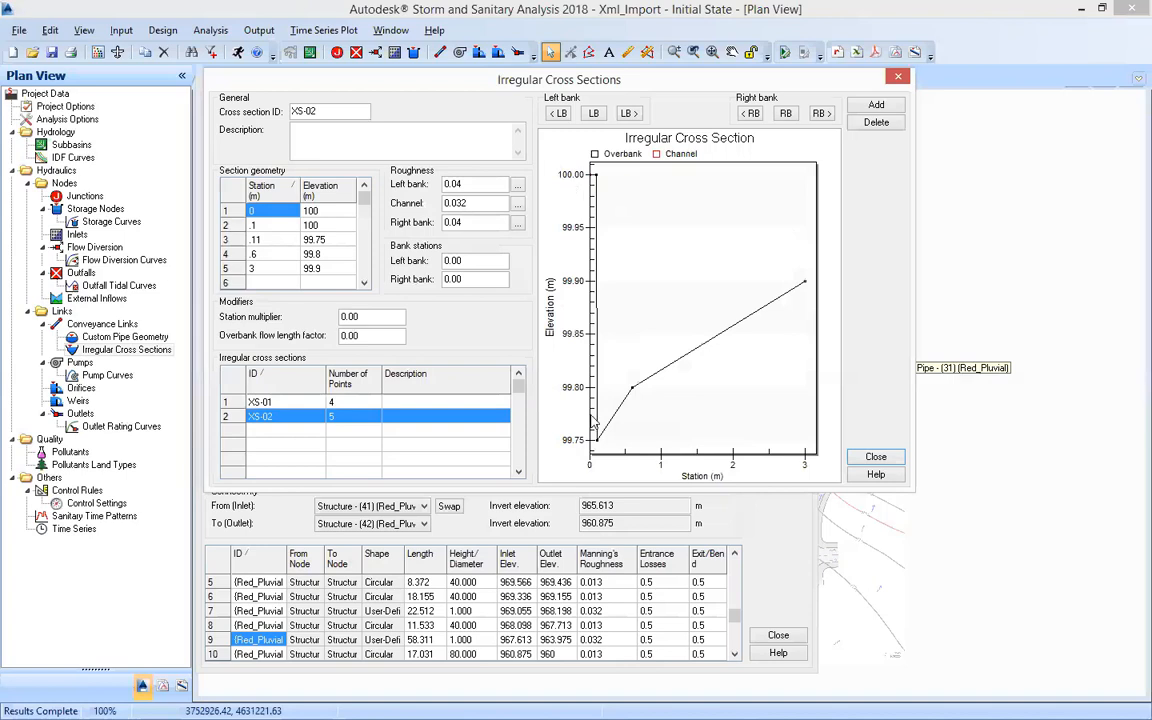
Step: Select XS-01 as the cross section of Pipe - (31), and review the properties of Pipe - (26)
click(876, 457)
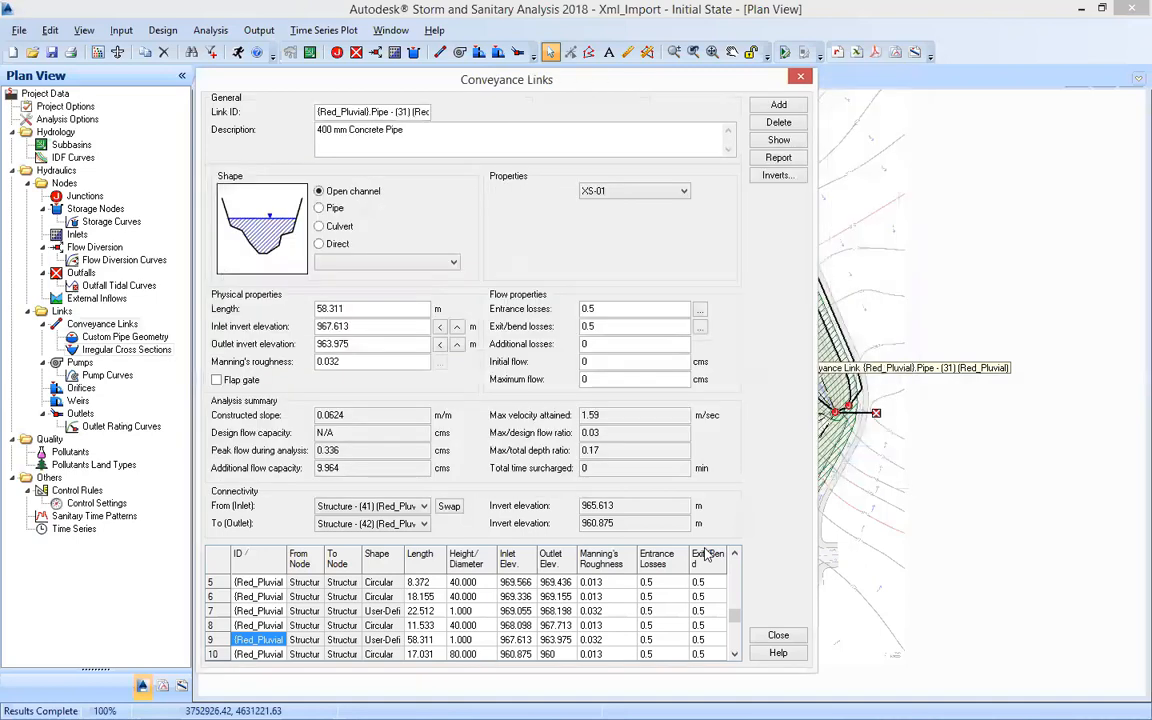
click(594, 198)
key(Up)
key(Return)
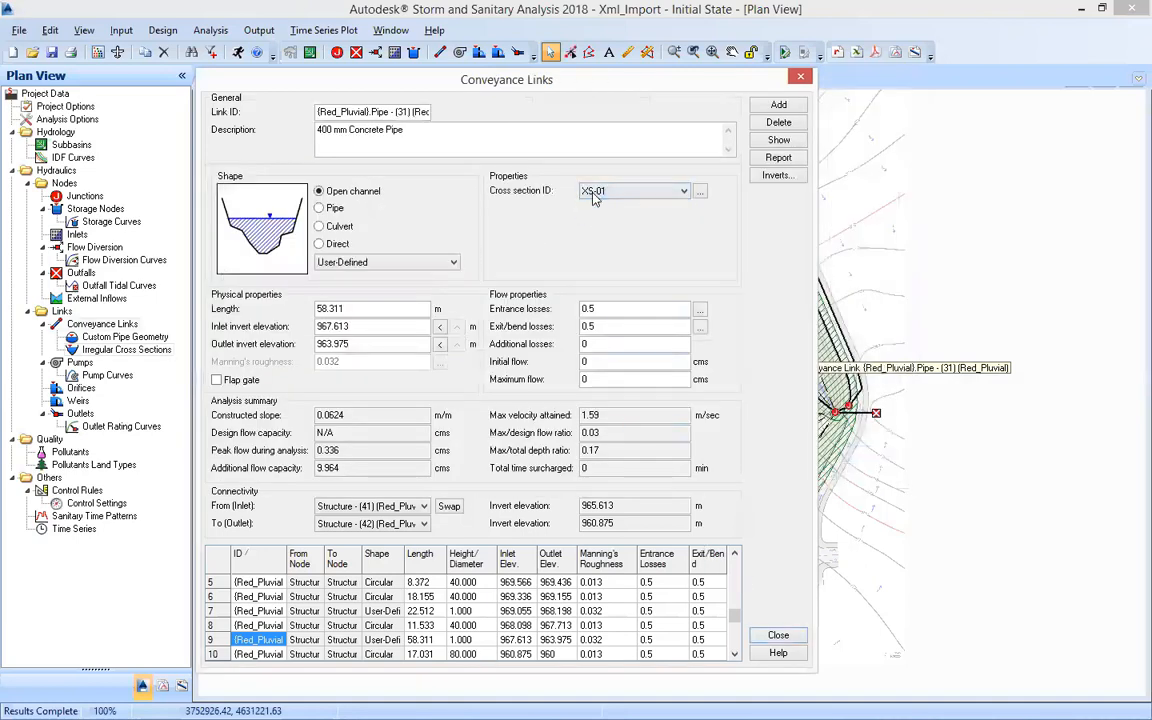
click(799, 643)
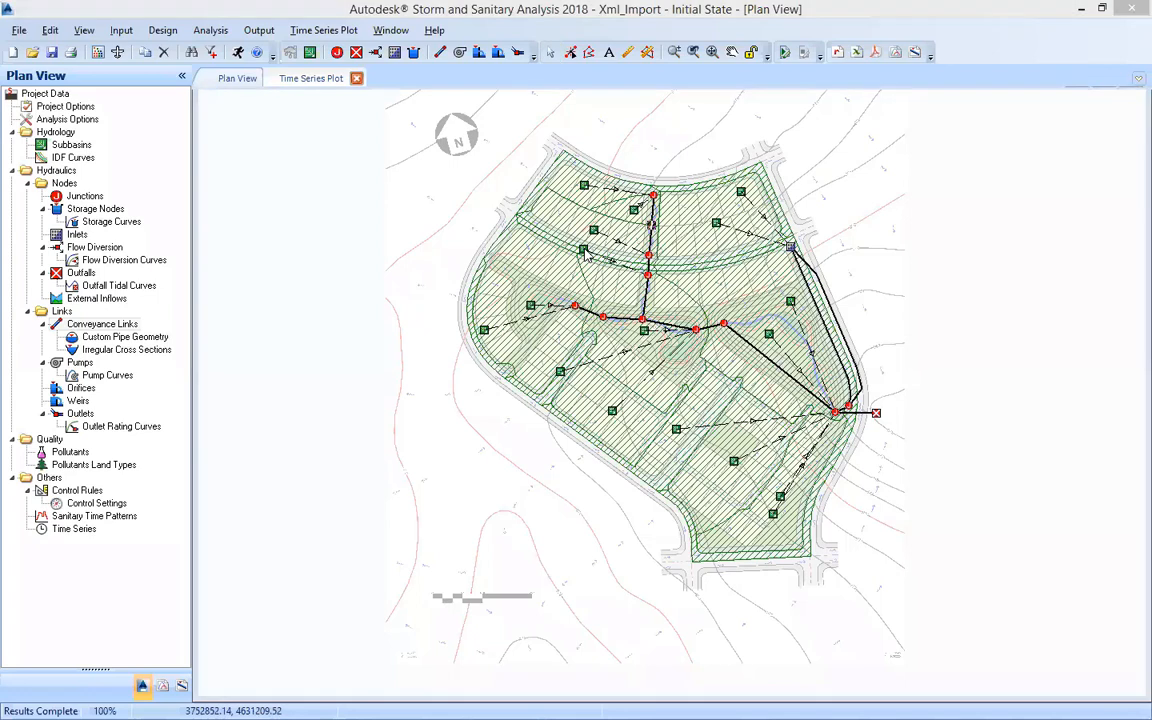
double_click(586, 255)
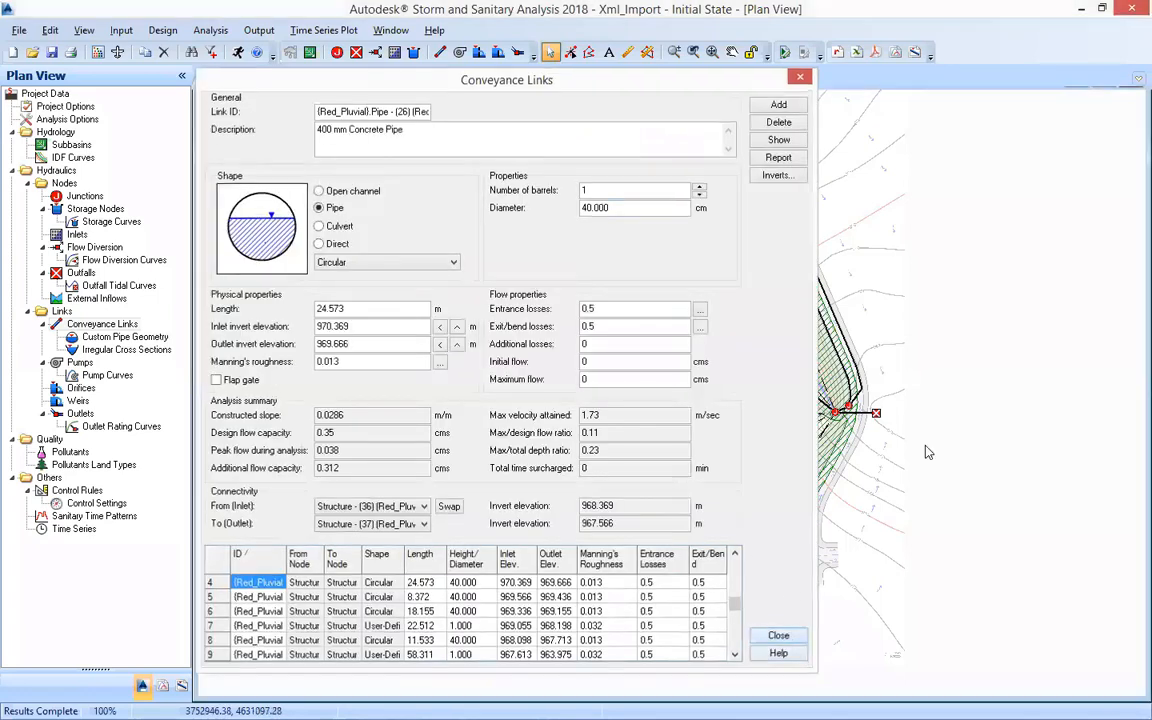
key(Escape)
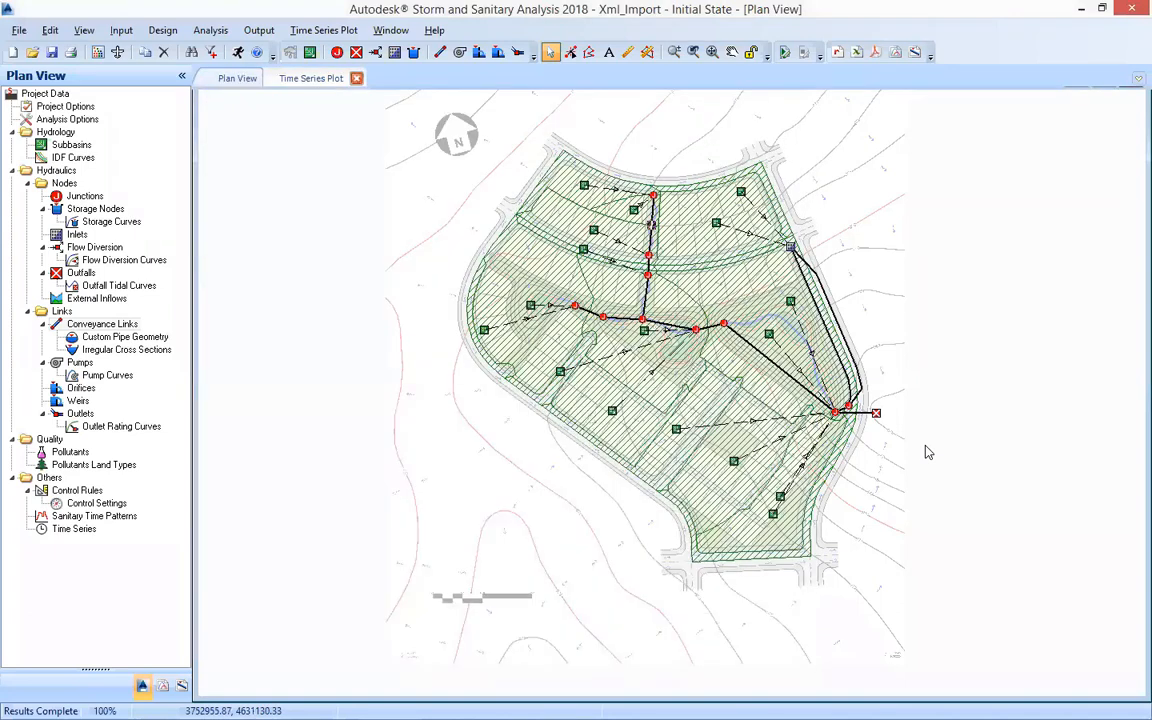
Step: Set the diameter of outlet Pipe - (32) to 30 cm and rerun the analysis
double_click(862, 412)
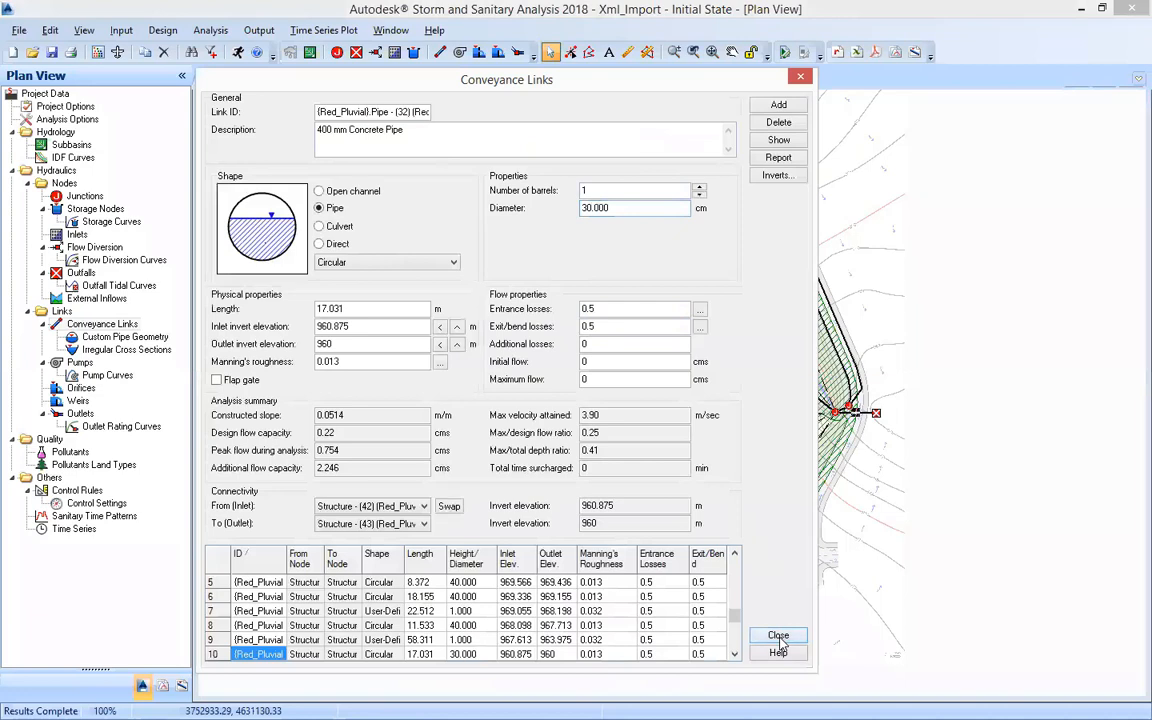
key(Escape)
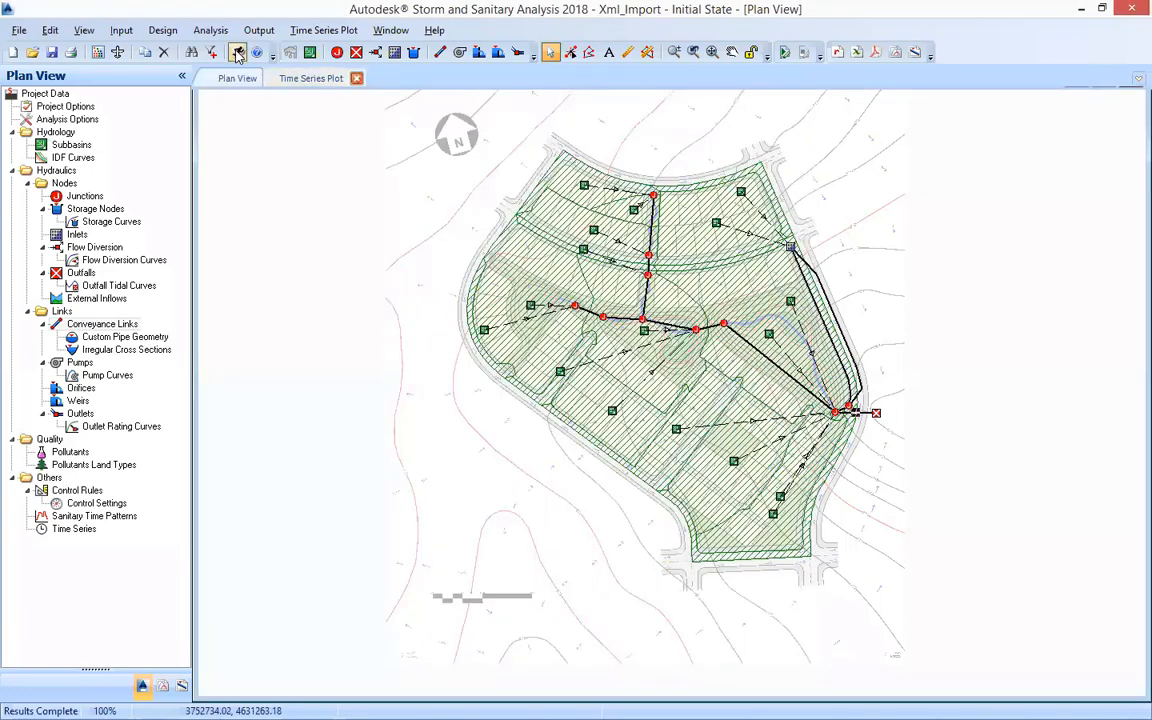
click(237, 52)
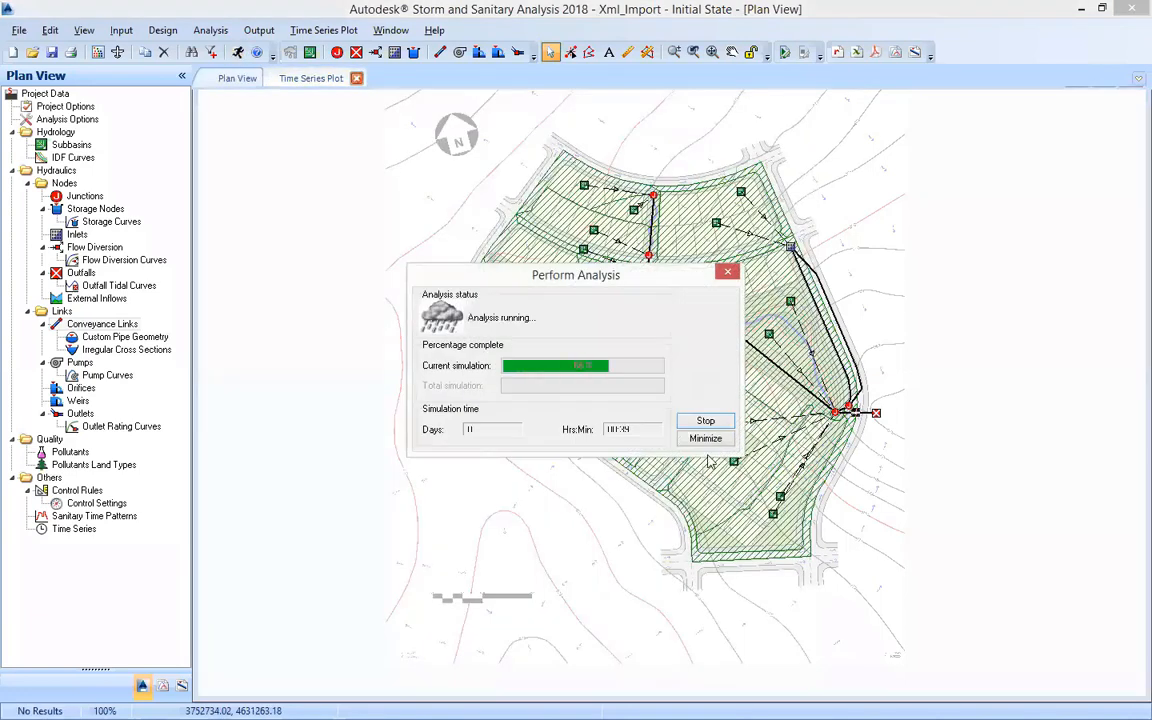
click(704, 437)
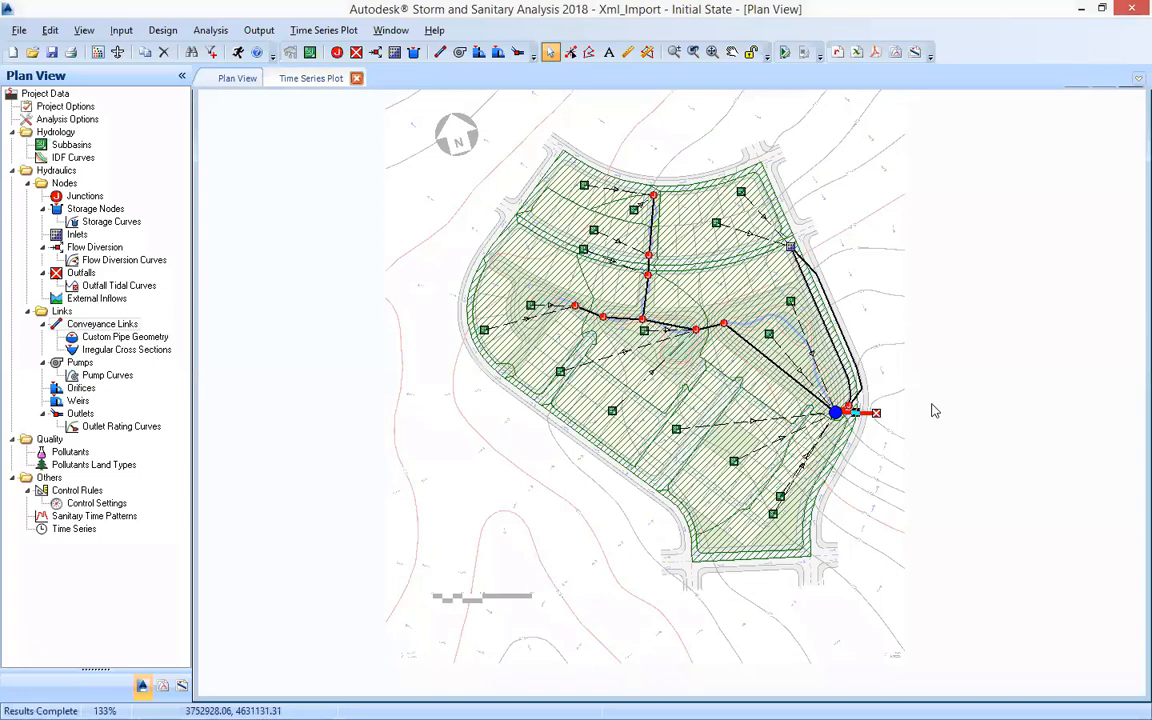
Step: Set the diameter of Pipe - (30), between Structure - (40) and Structure - (41), to 20 cm
scroll(932, 411, up, 1)
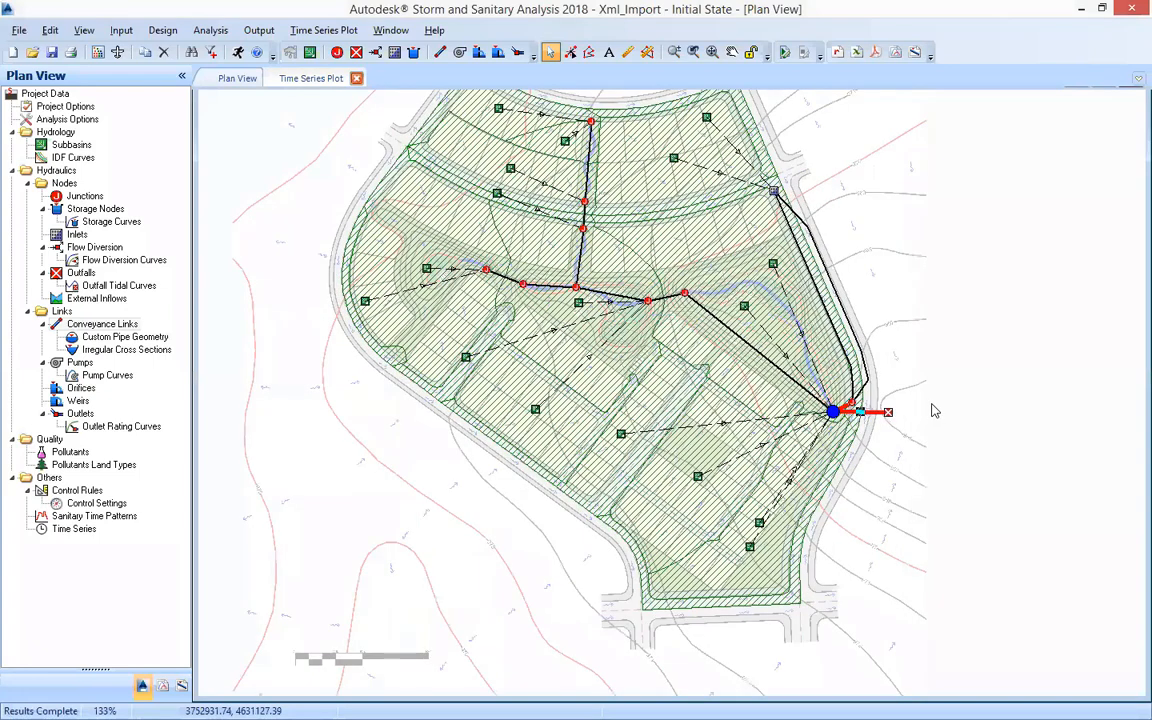
scroll(932, 411, up, 2)
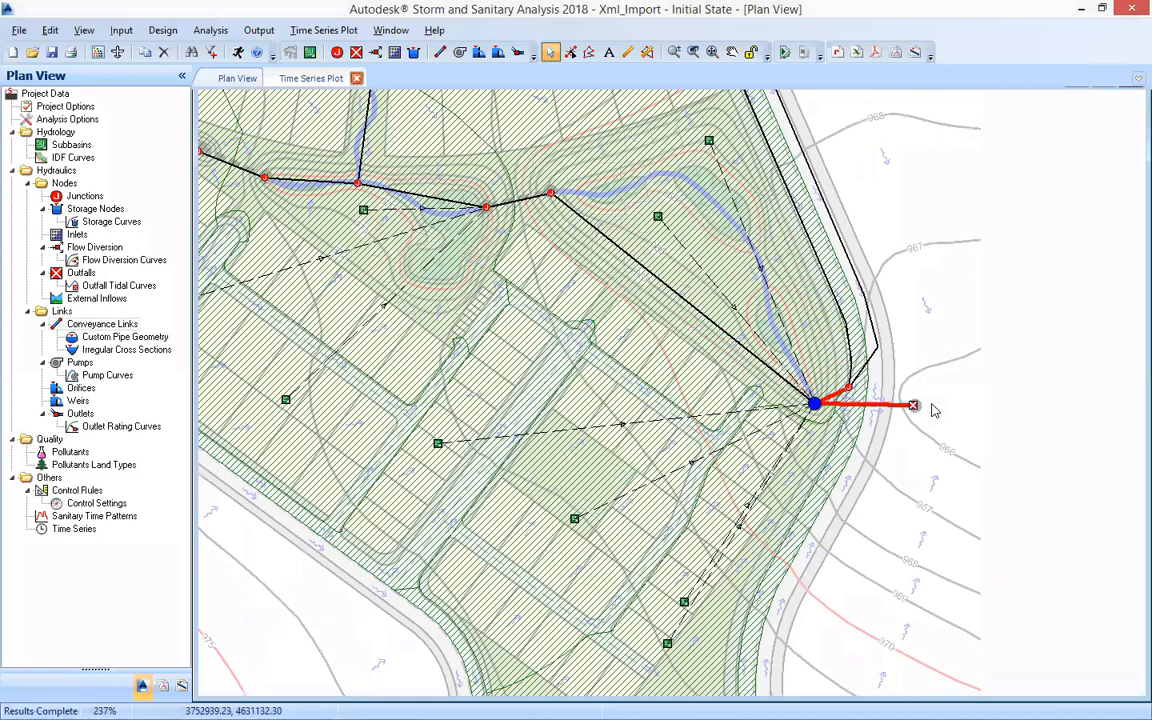
drag(932, 404, 791, 412)
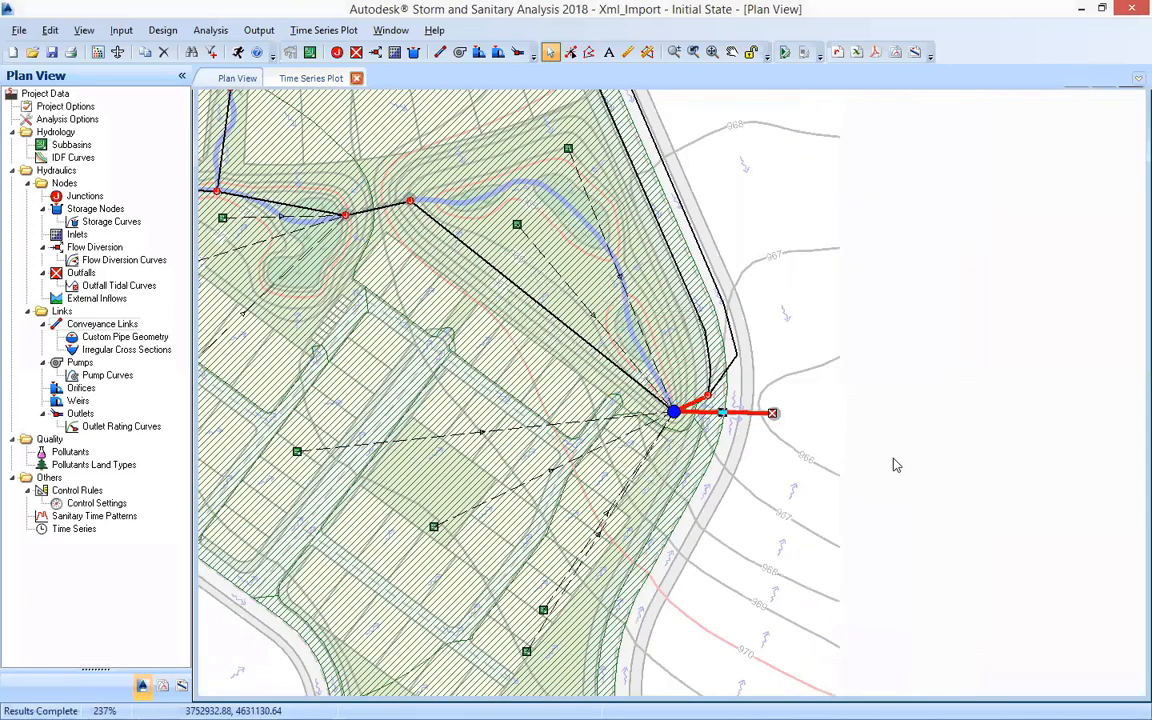
scroll(896, 465, down, 1)
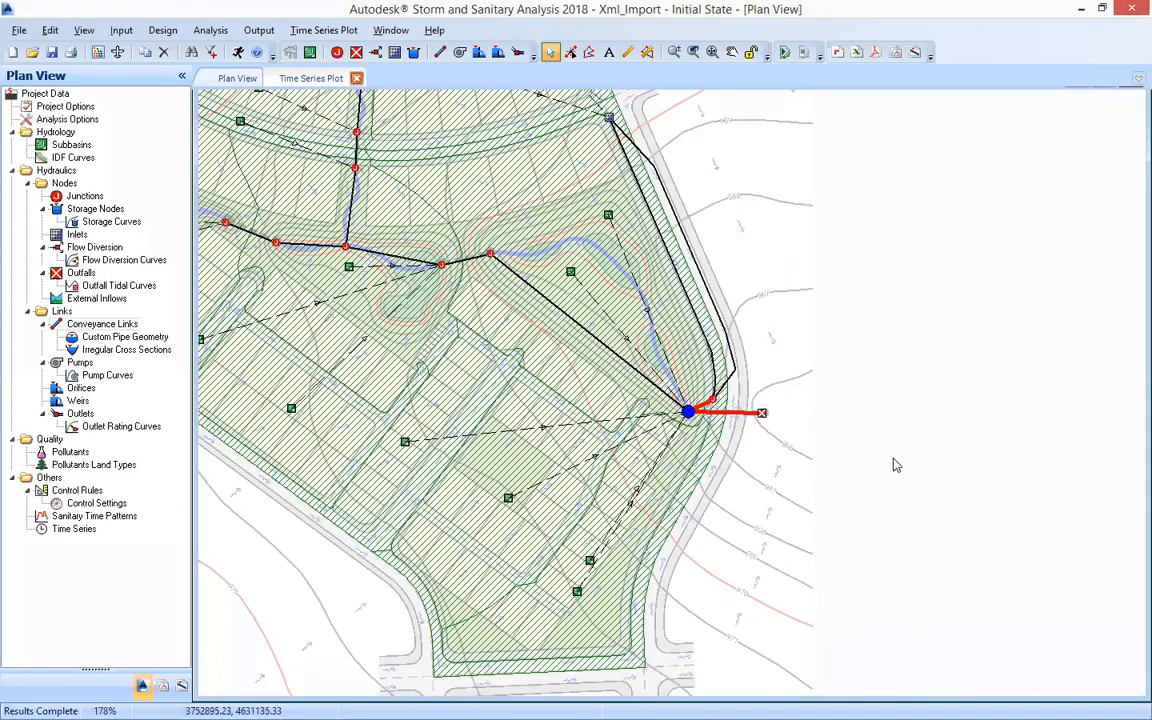
drag(557, 394, 731, 433)
double_click(643, 297)
drag(606, 208, 512, 208)
text(30)
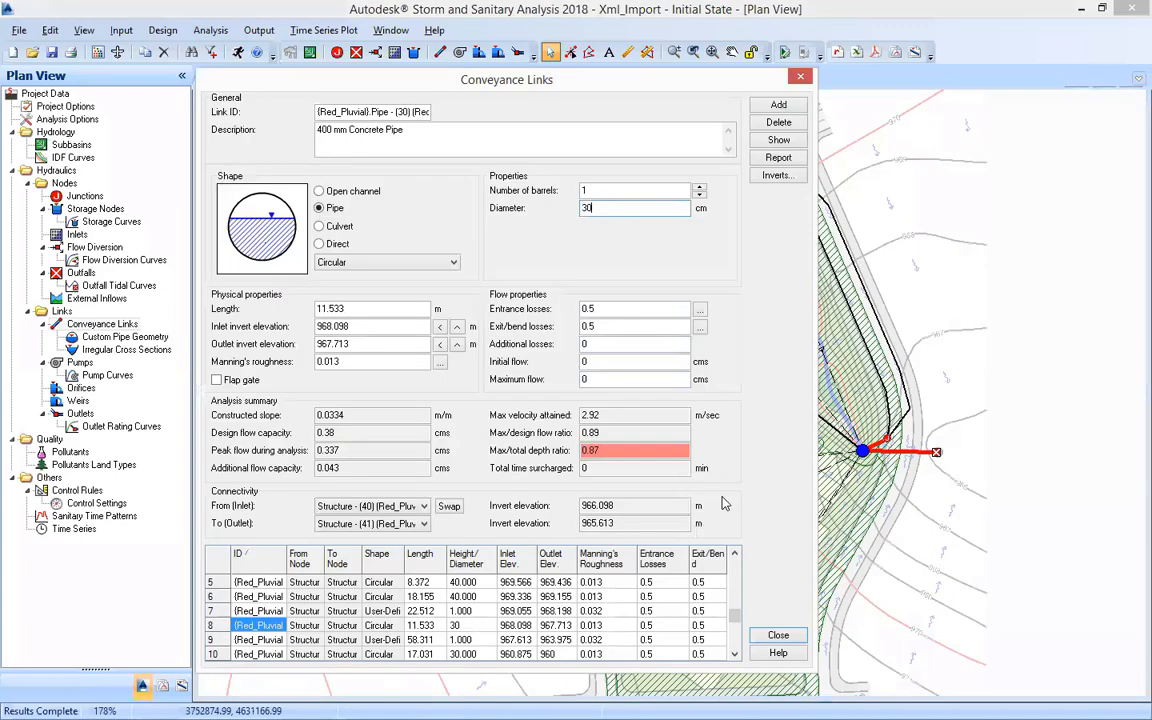
key(BackSpace)
key(BackSpace)
text(20)
drag(554, 79, 612, 11)
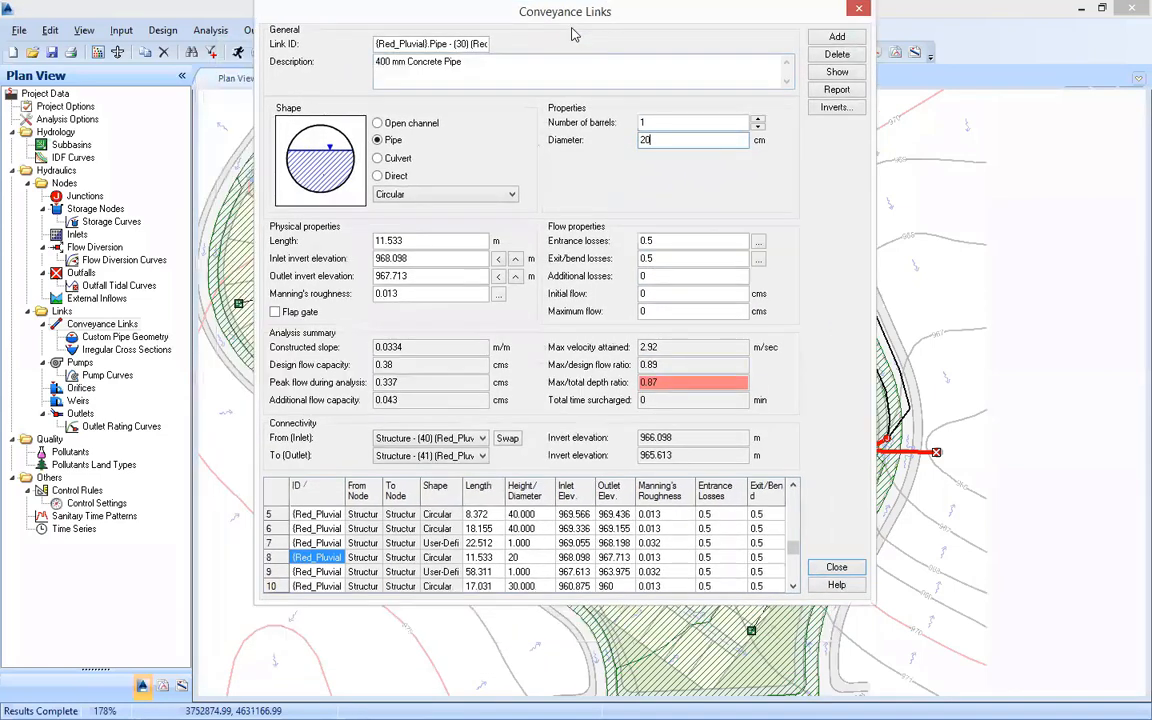
Step: Examine the max/total depth ratio and max/design flow ratio in the analysis summary of Pipe - (30)
double_click(649, 383)
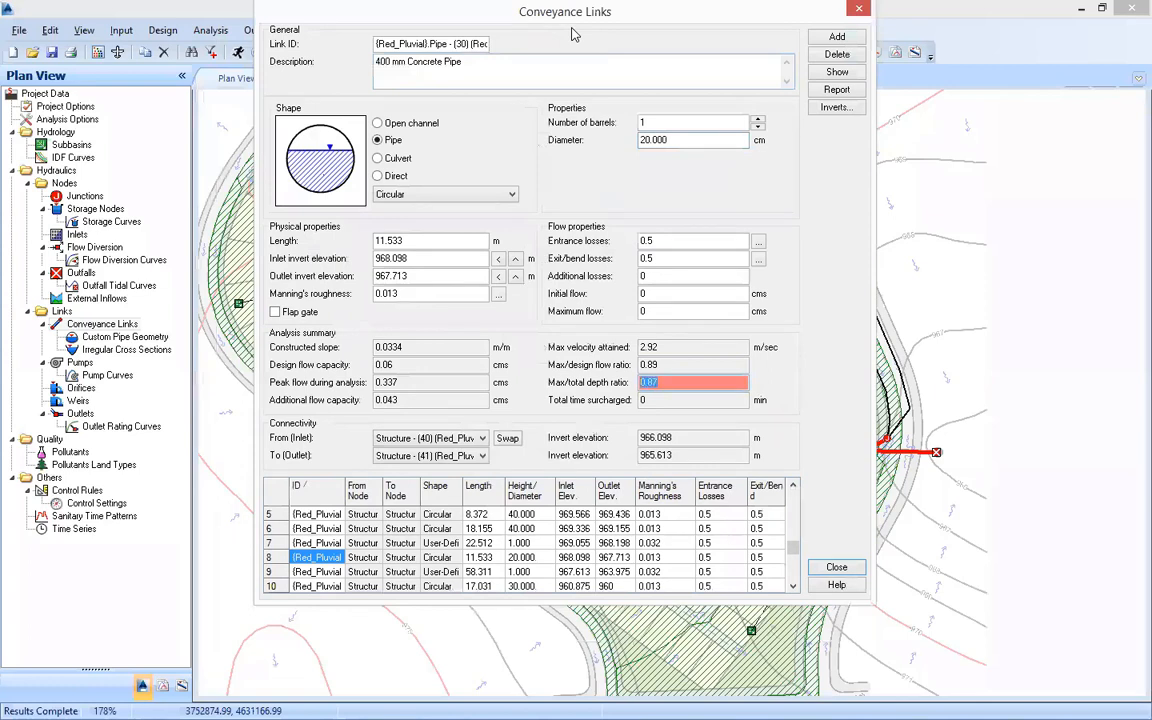
click(664, 383)
double_click(649, 383)
click(664, 383)
double_click(649, 383)
click(664, 383)
double_click(649, 383)
drag(661, 365, 640, 365)
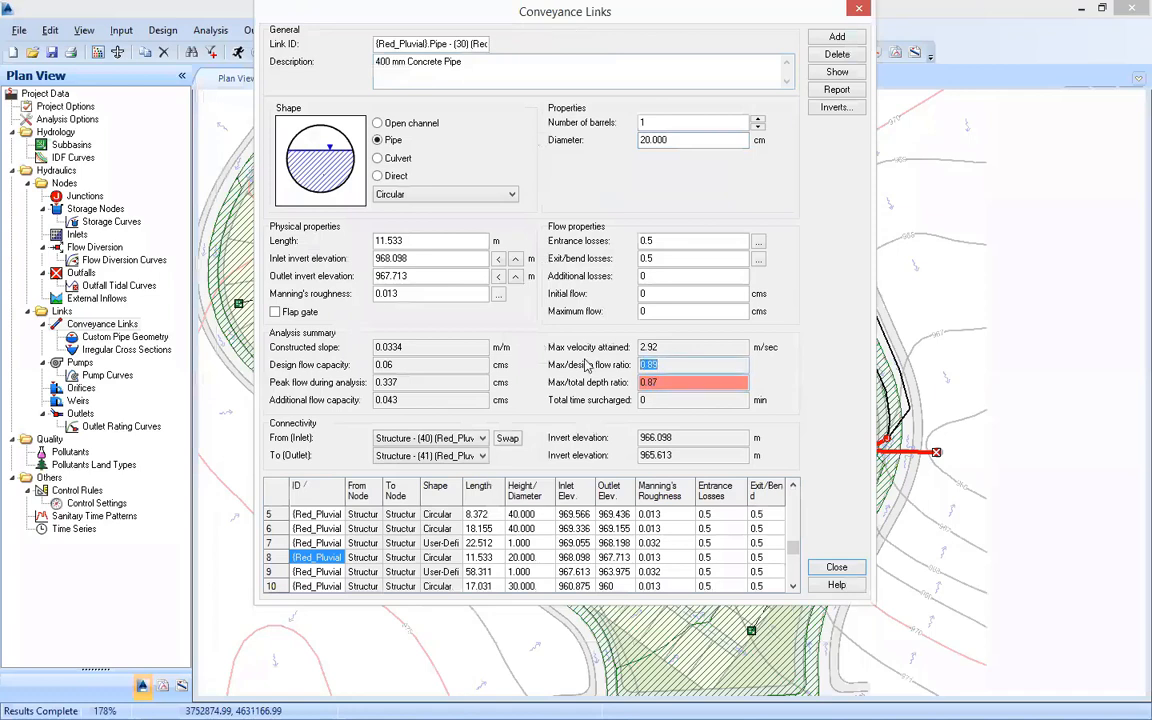
drag(680, 143, 630, 142)
click(845, 572)
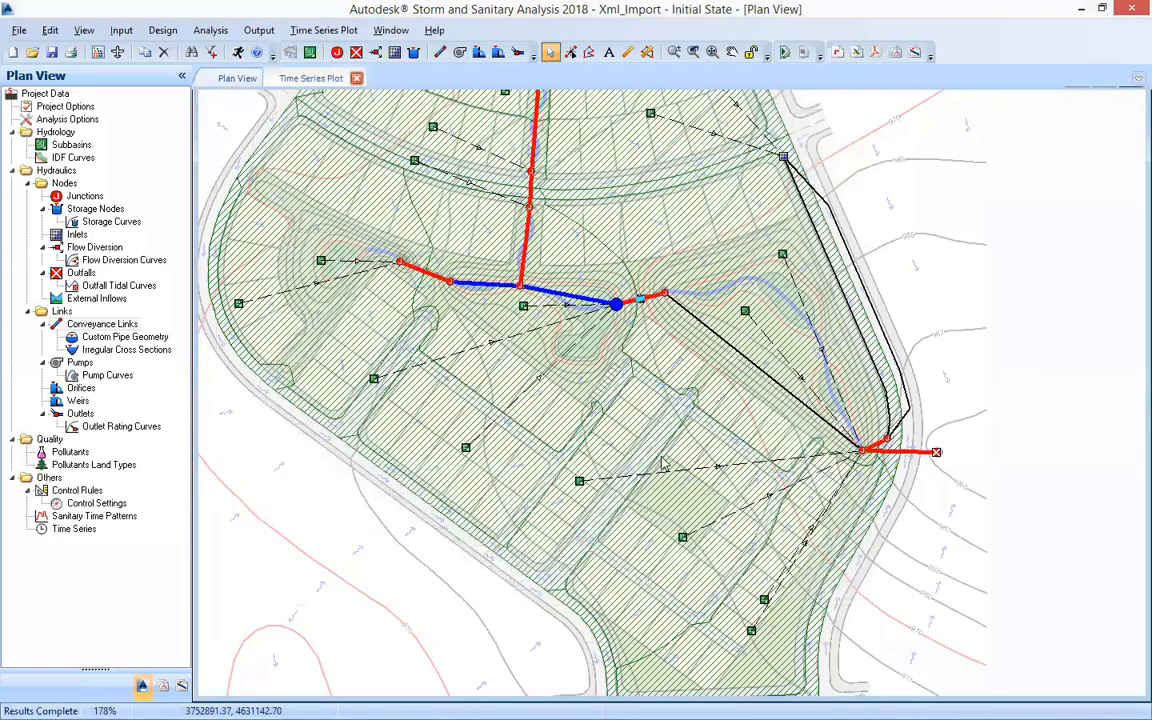
Step: Review the cross section and analysis summary of open channel Pipe - (29) upstream of Structure - (40)
drag(661, 463, 675, 581)
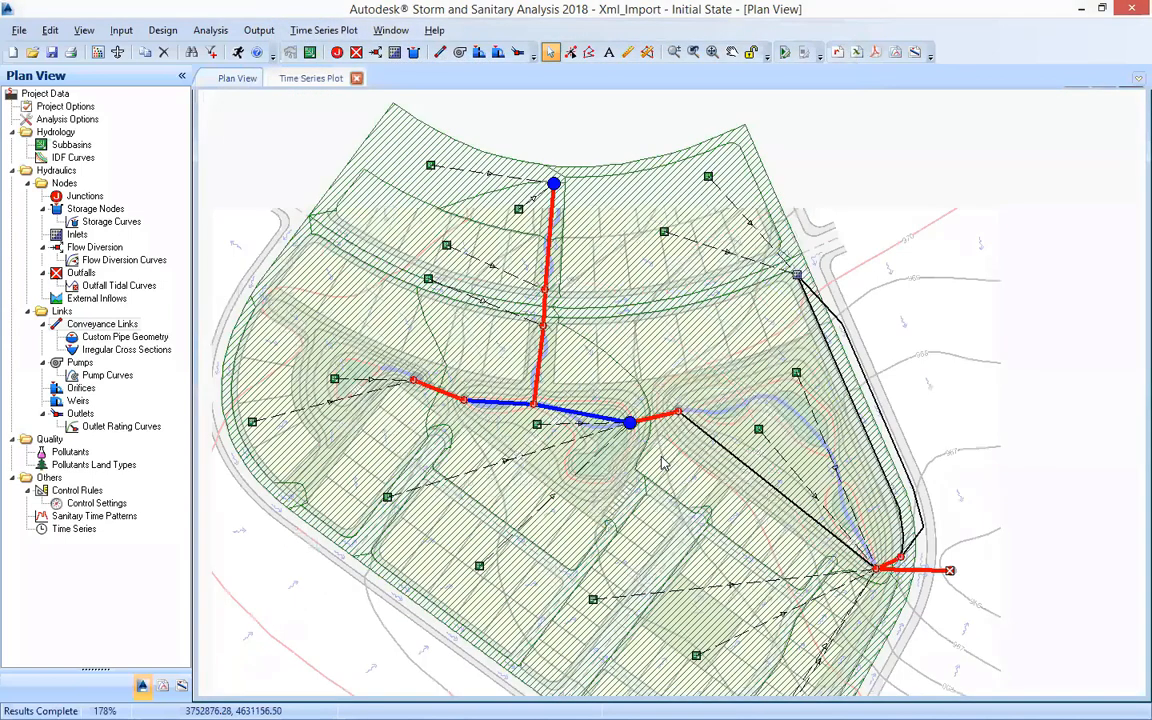
mouse_move(662, 457)
mouse_down()
mouse_move(664, 469)
mouse_move(700, 454)
mouse_up()
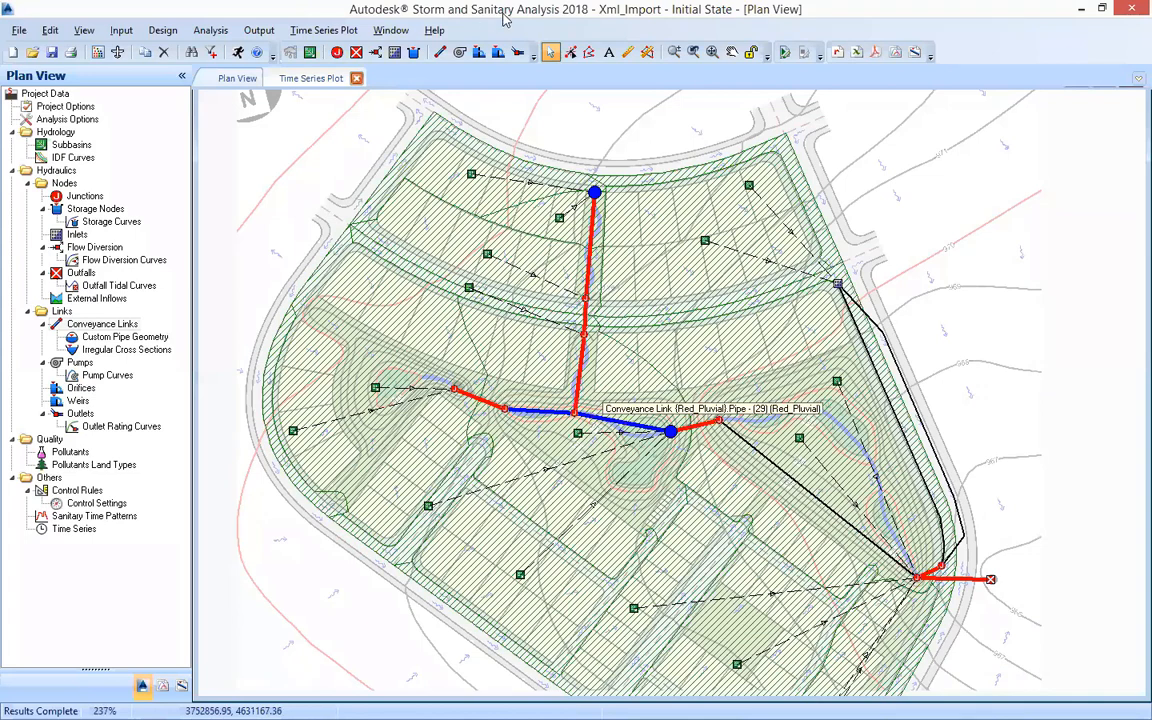
double_click(591, 418)
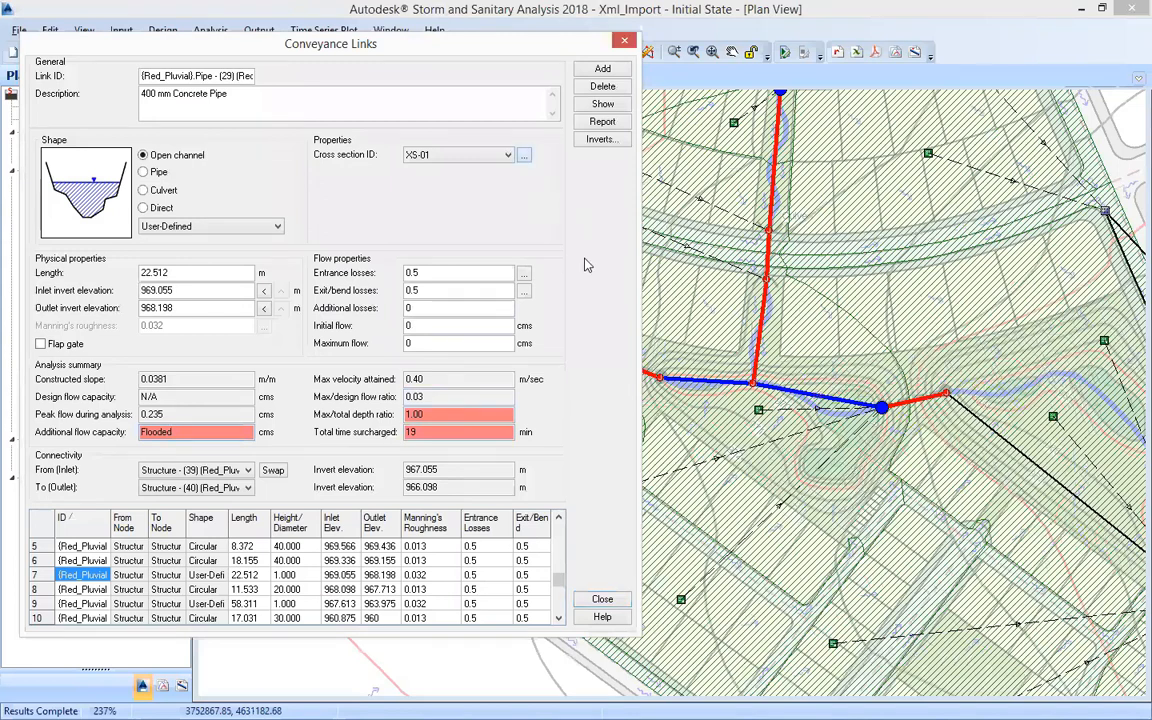
click(890, 547)
click(602, 599)
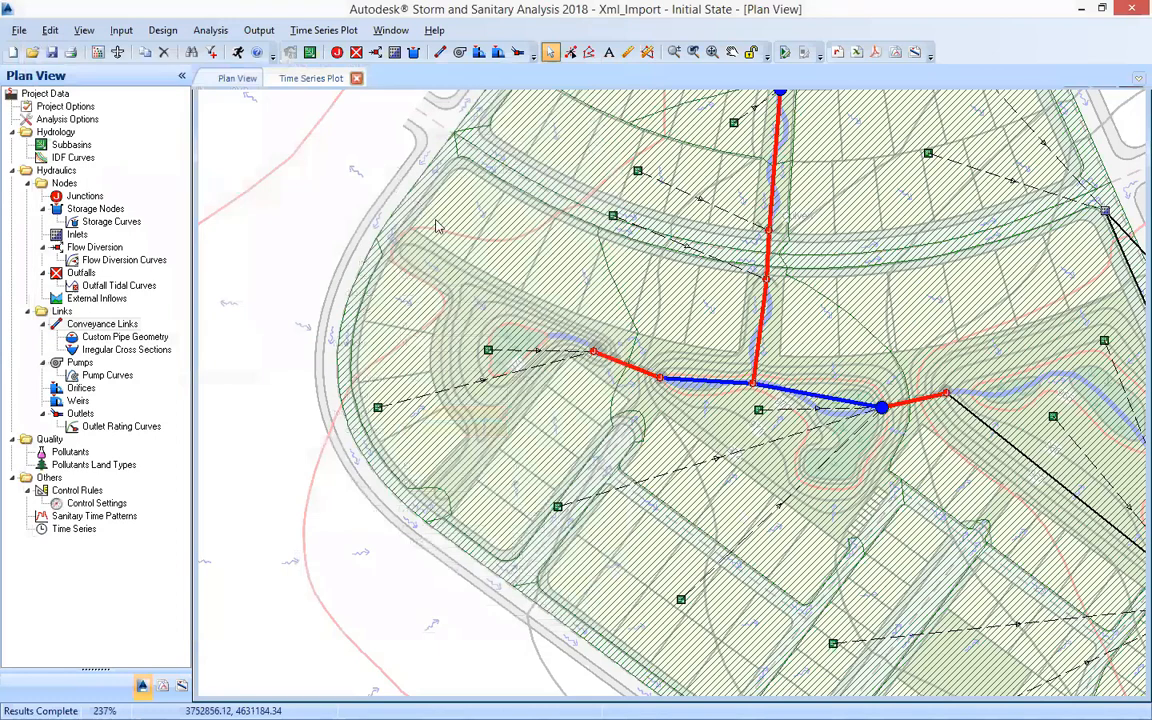
Step: Set the diameter of outlet Pipe - (32) to 80 cm and run the analysis again
drag(875, 567, 626, 600)
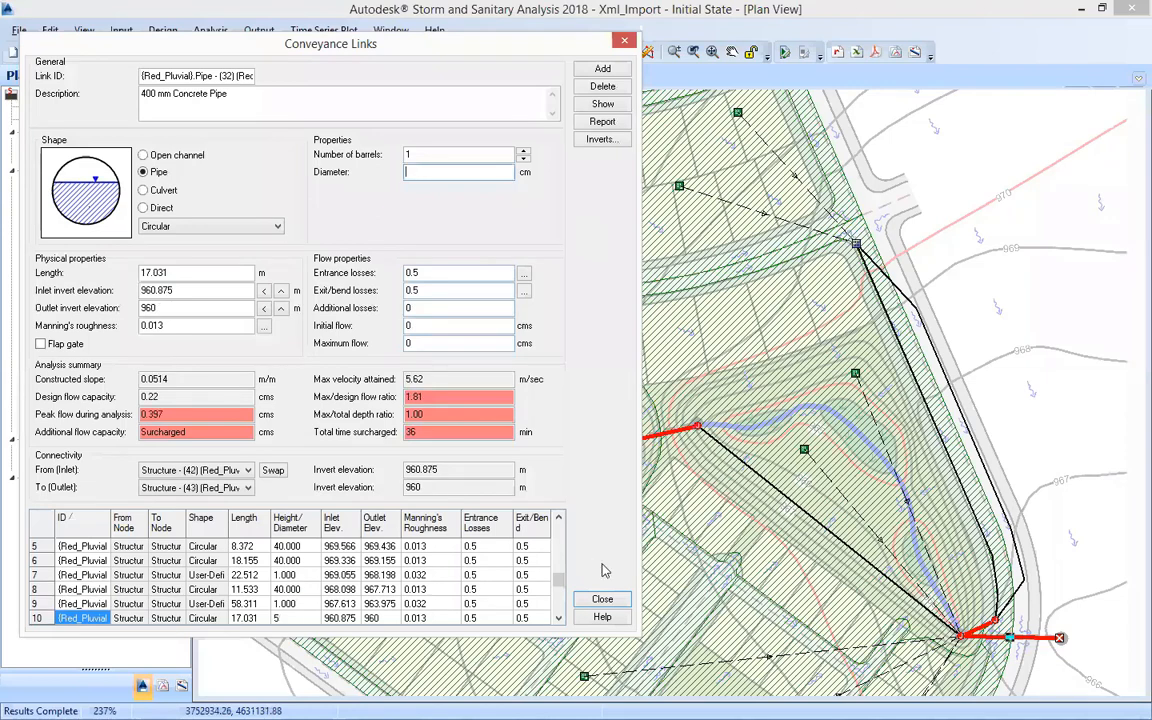
text(80)
key(Tab)
drag(230, 44, 228, 45)
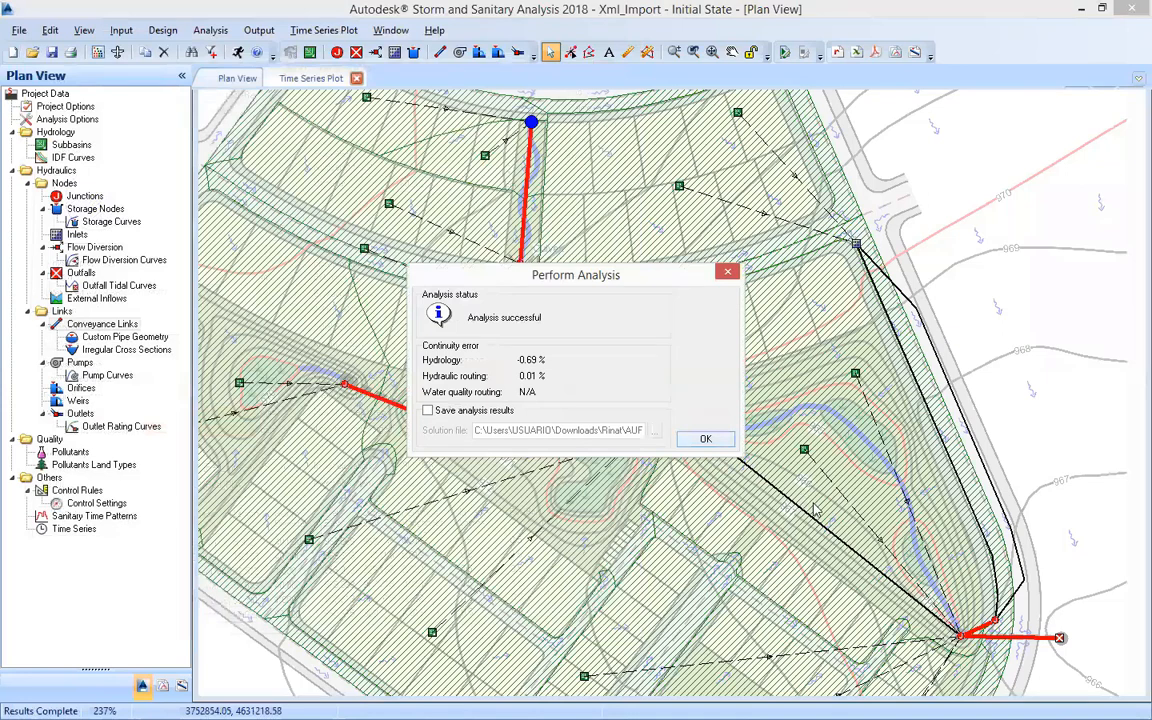
click(694, 437)
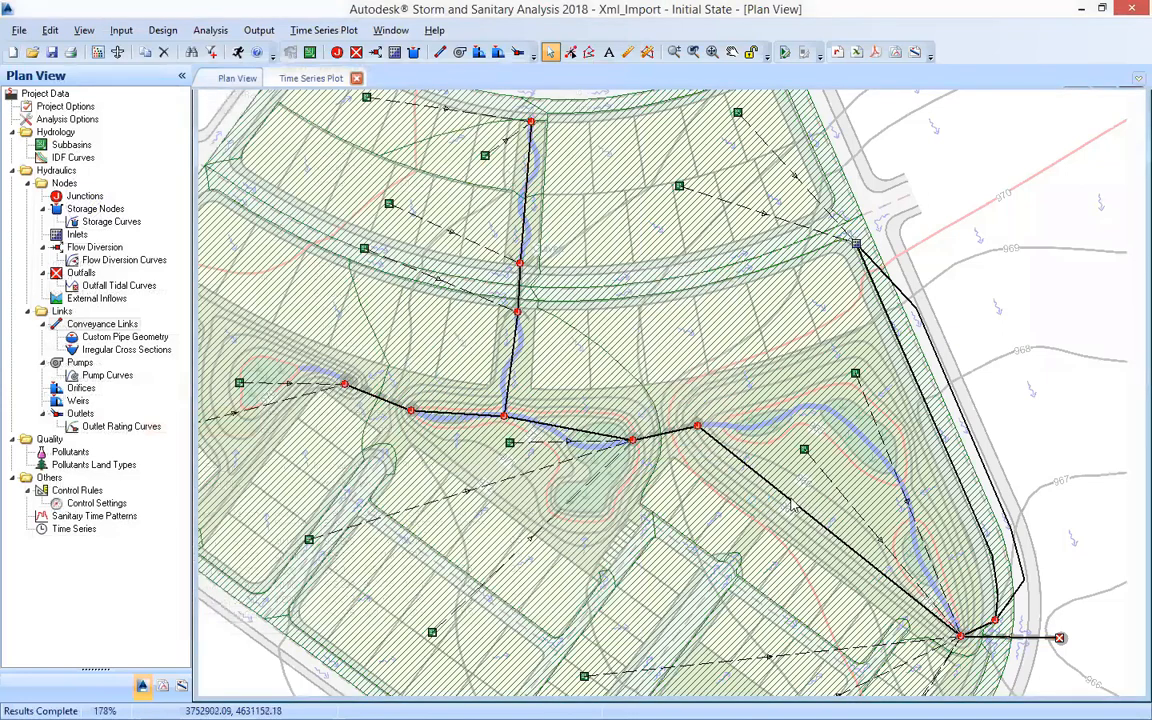
scroll(790, 505, down, 1)
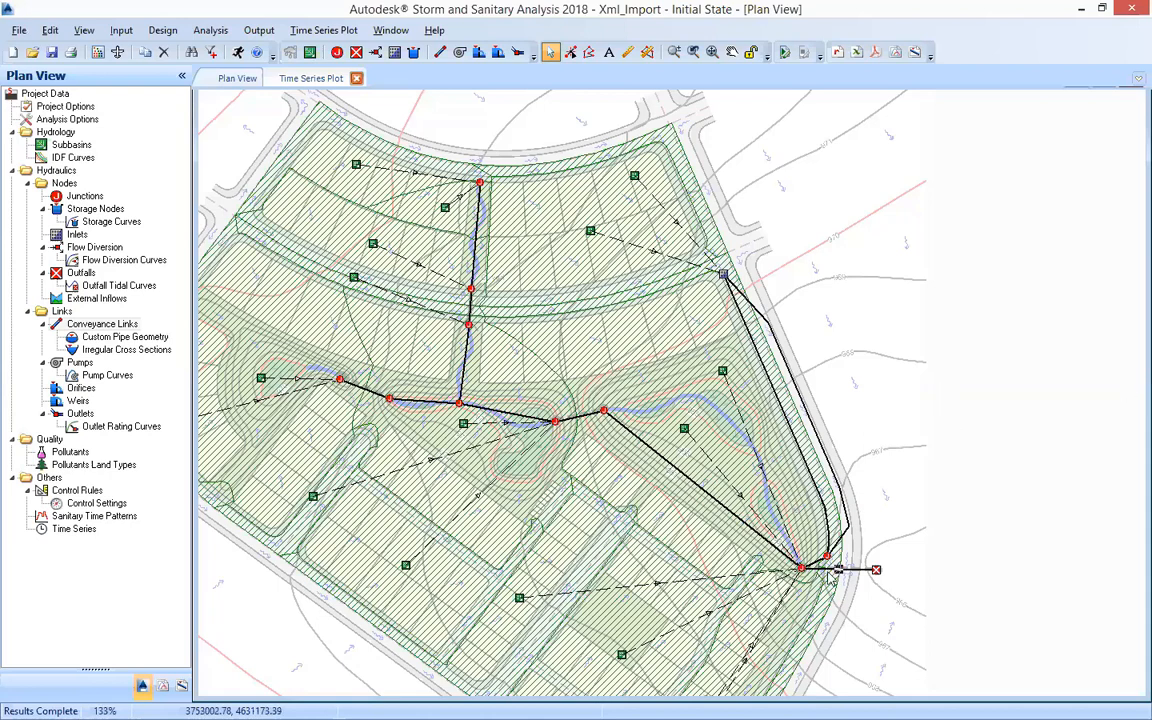
scroll(833, 576, down, 1)
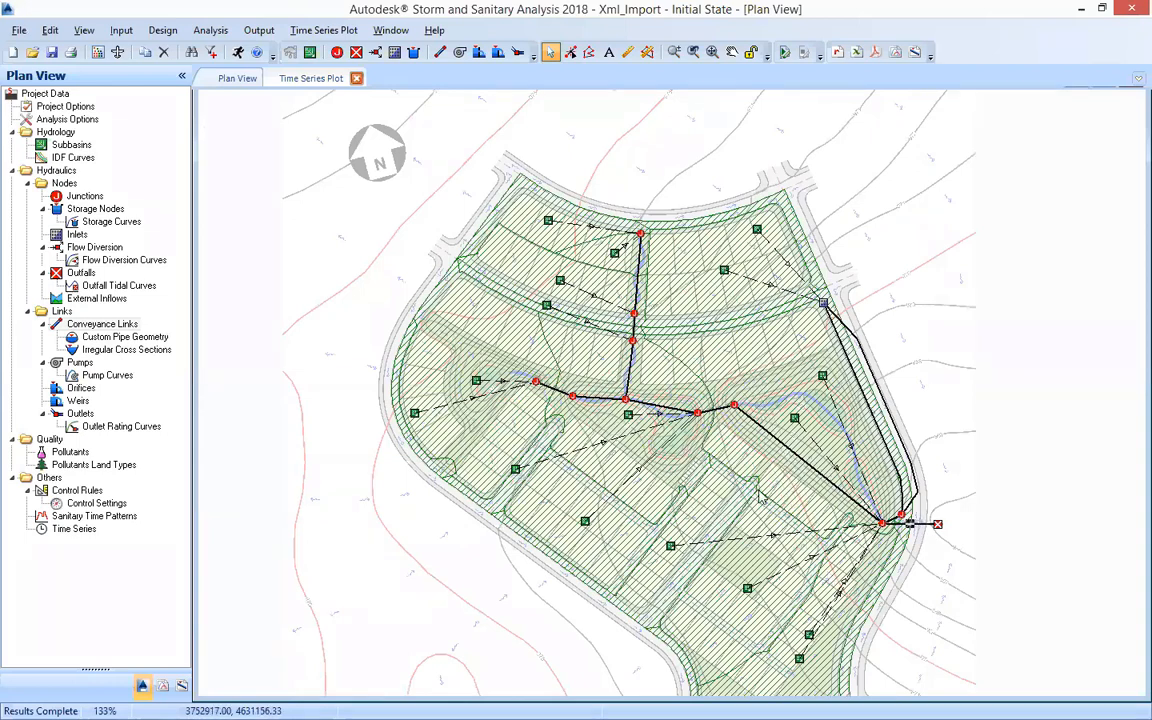
scroll(780, 497, down, 1)
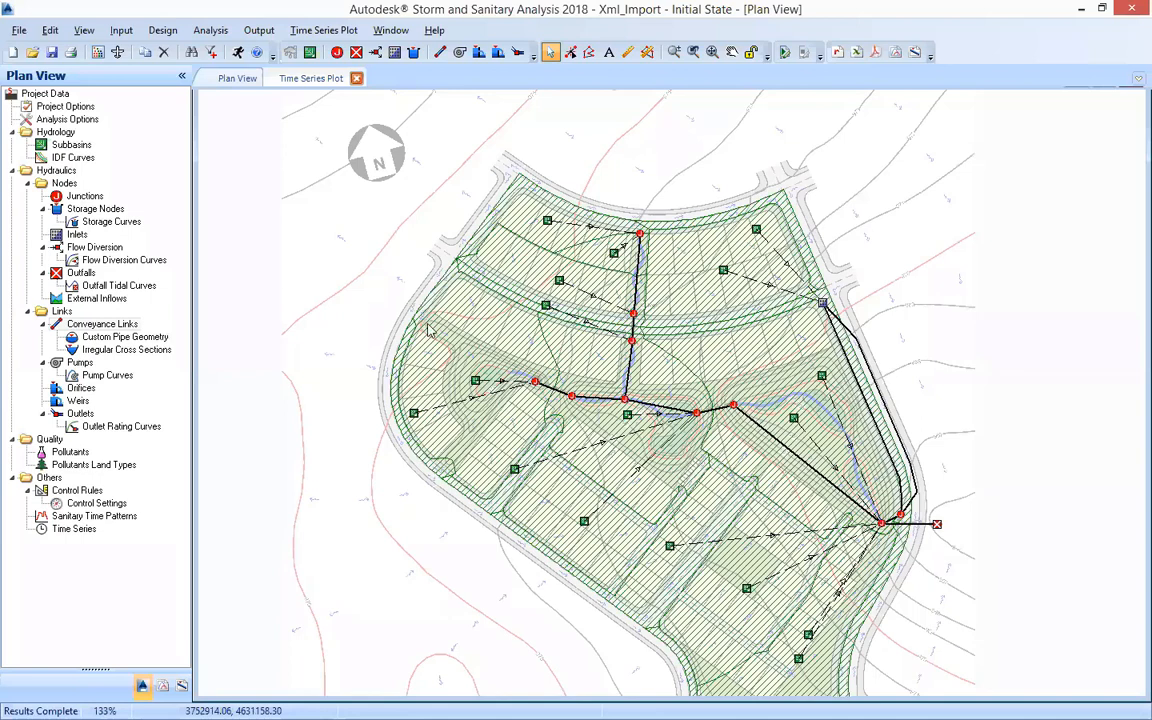
scroll(567, 345, up, 1)
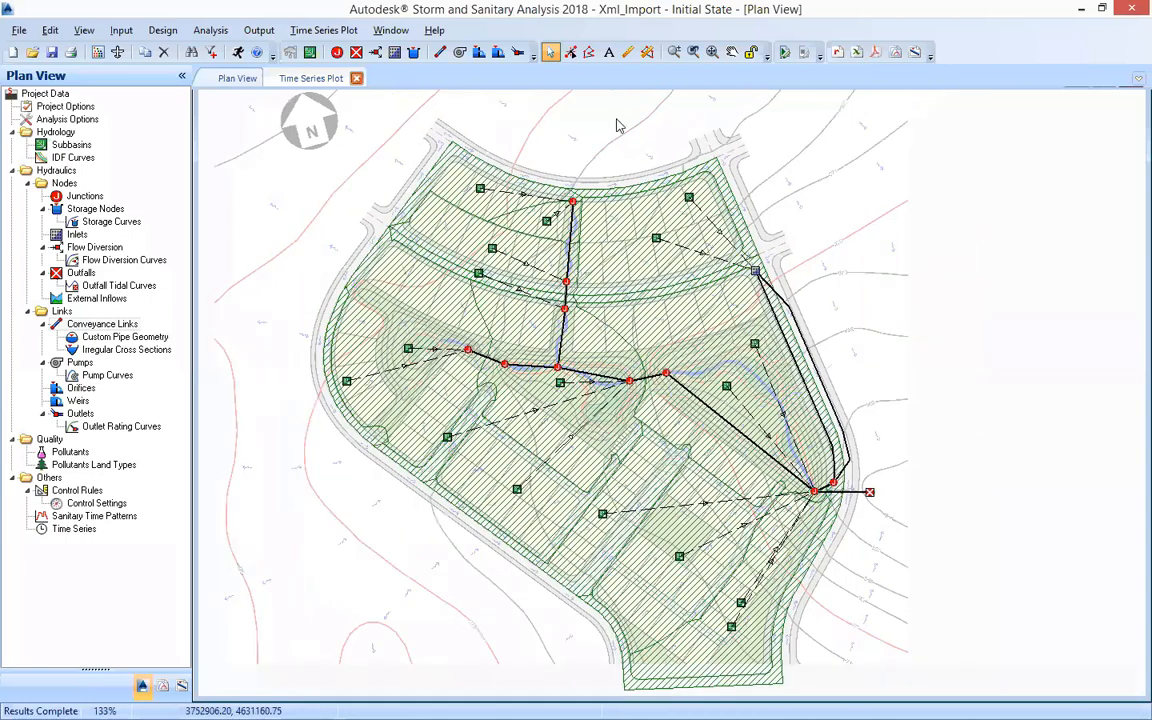
right_click(633, 303)
click(687, 393)
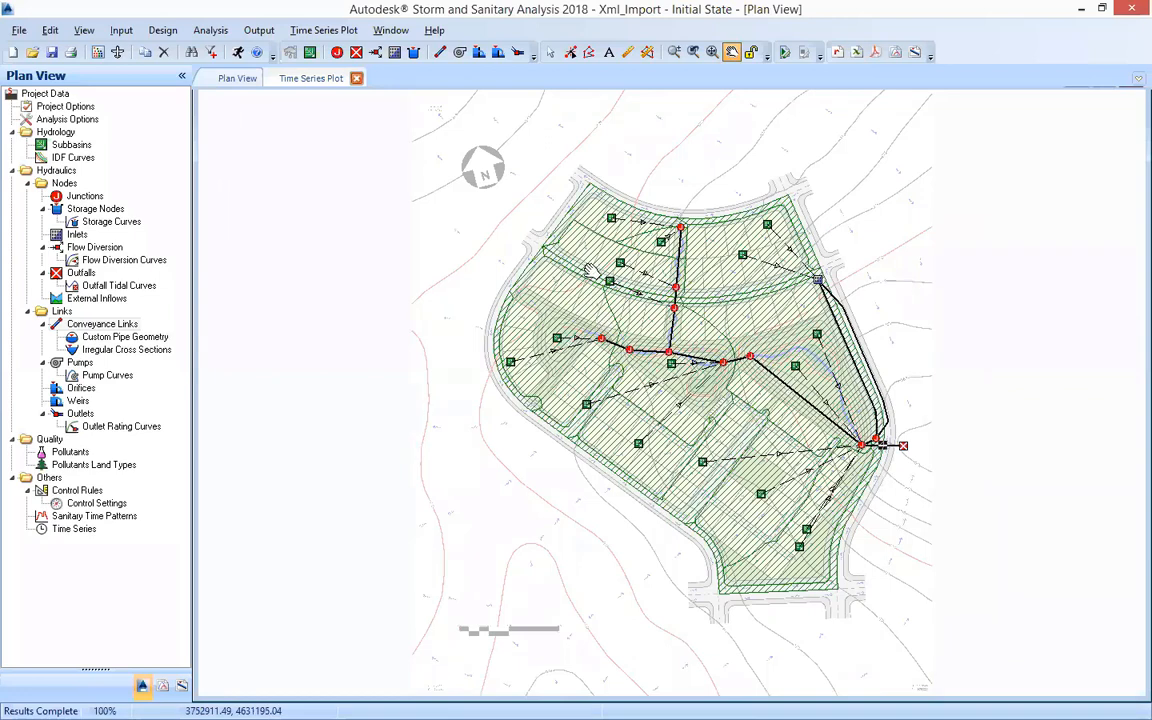
drag(593, 325, 581, 325)
scroll(583, 325, up, 2)
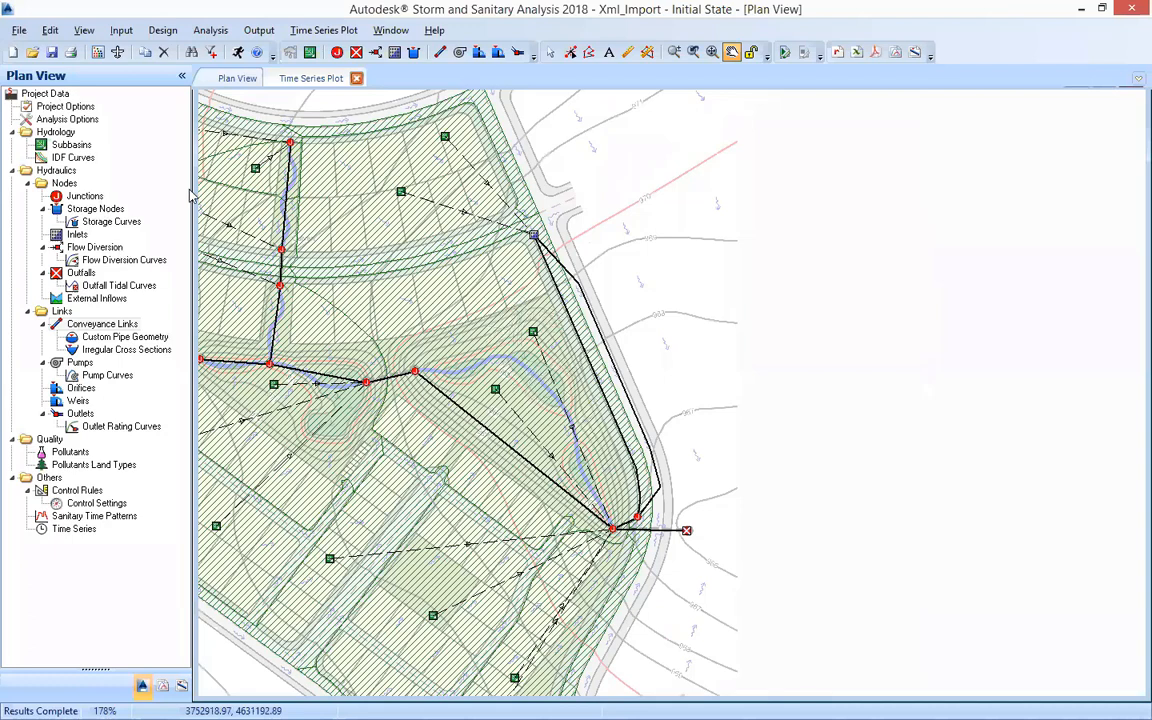
Step: Unload the background CAD drawing from the plan with the Layer Manager
click(19, 30)
mouse_move(45, 188)
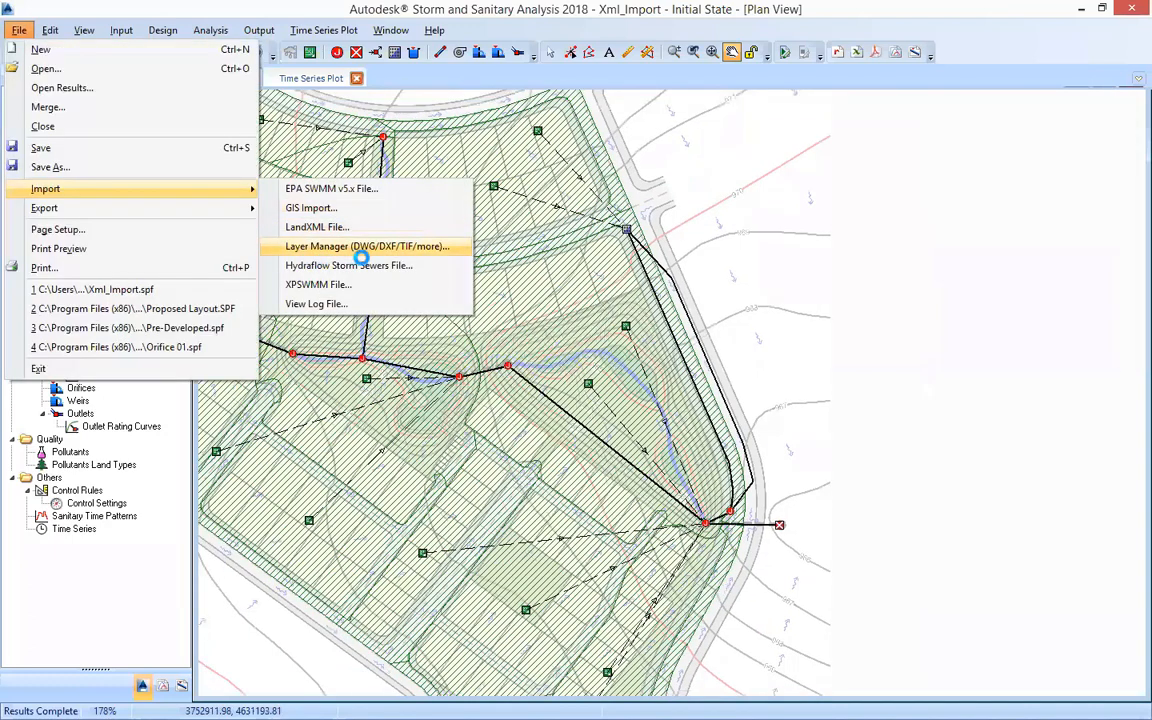
click(448, 247)
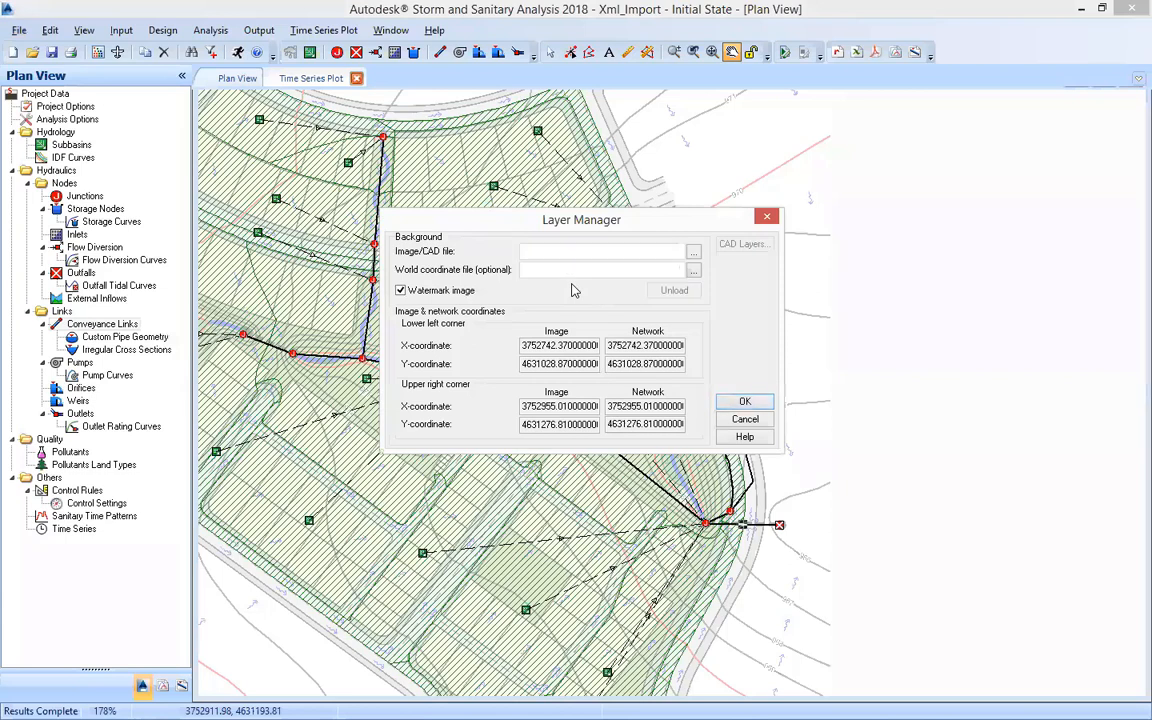
key(Return)
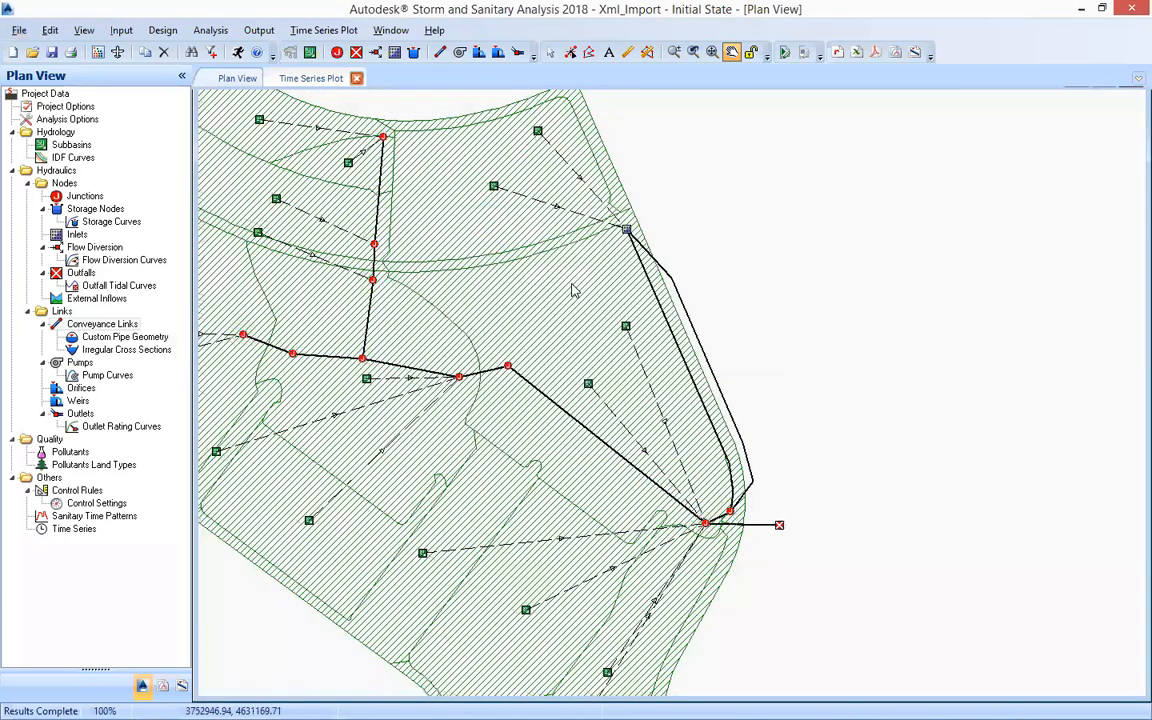
drag(573, 288, 601, 226)
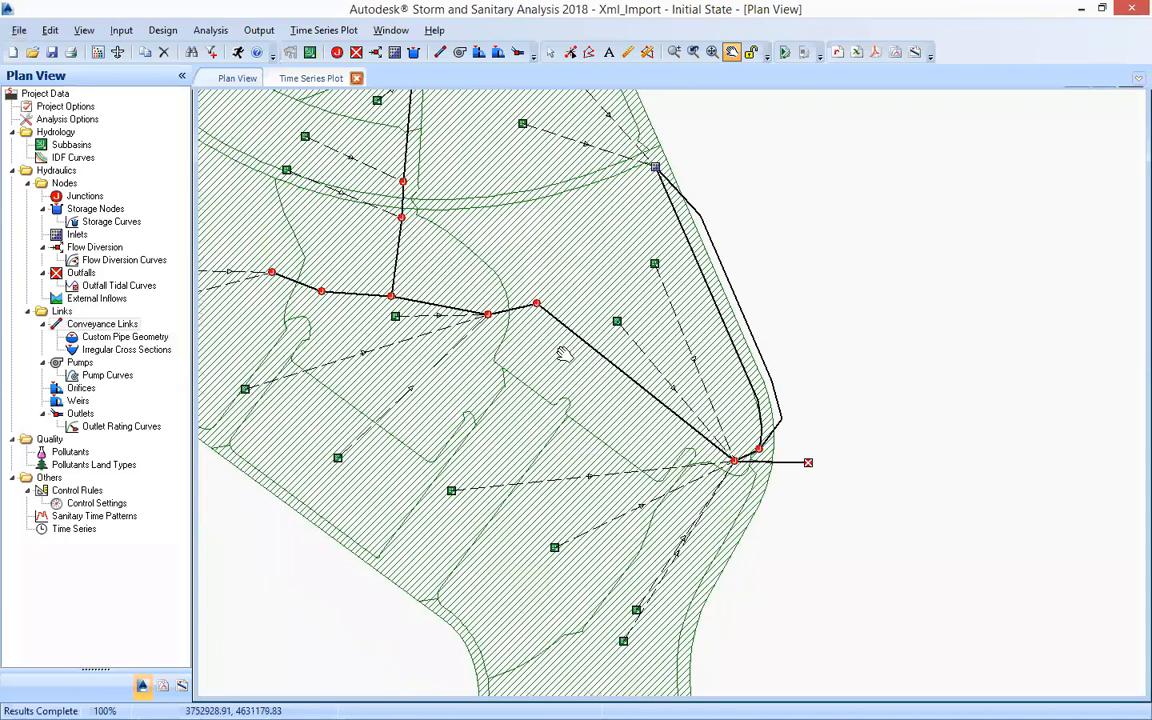
Step: Review the combination inlet type options, grate specifications and analysis summary of inlet Jun-01
drag(565, 353, 655, 400)
scroll(570, 335, down, 1)
scroll(754, 318, up, 2)
drag(754, 318, 529, 180)
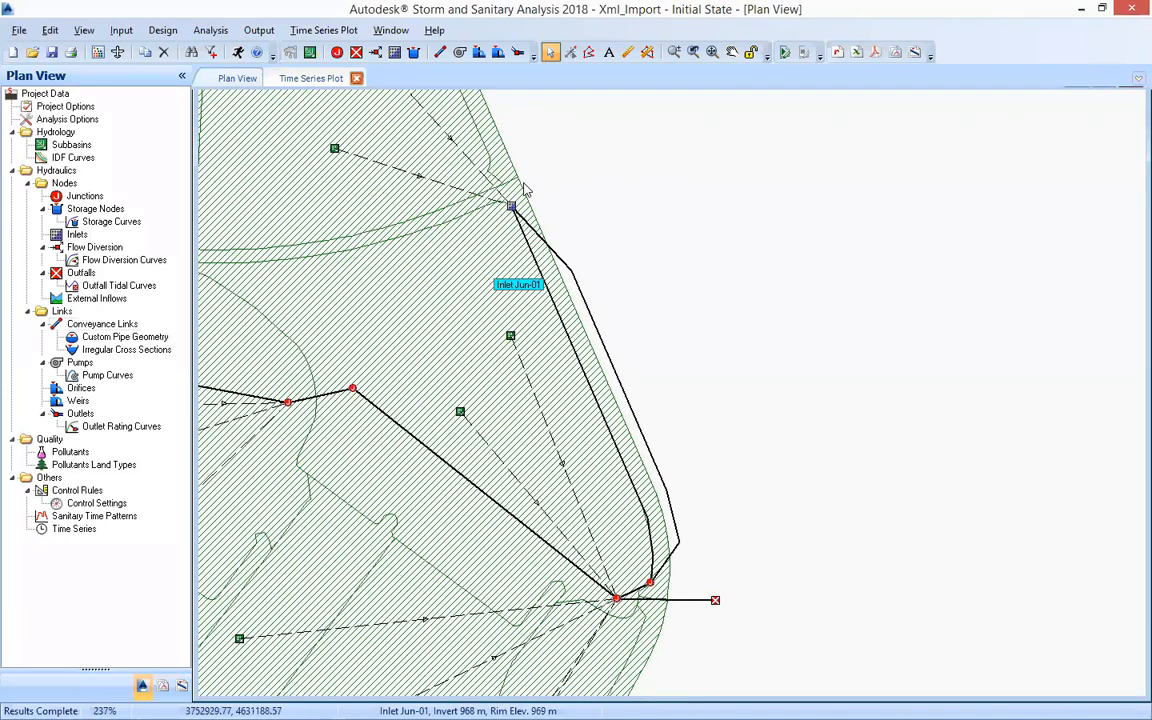
double_click(525, 181)
click(280, 168)
click(280, 167)
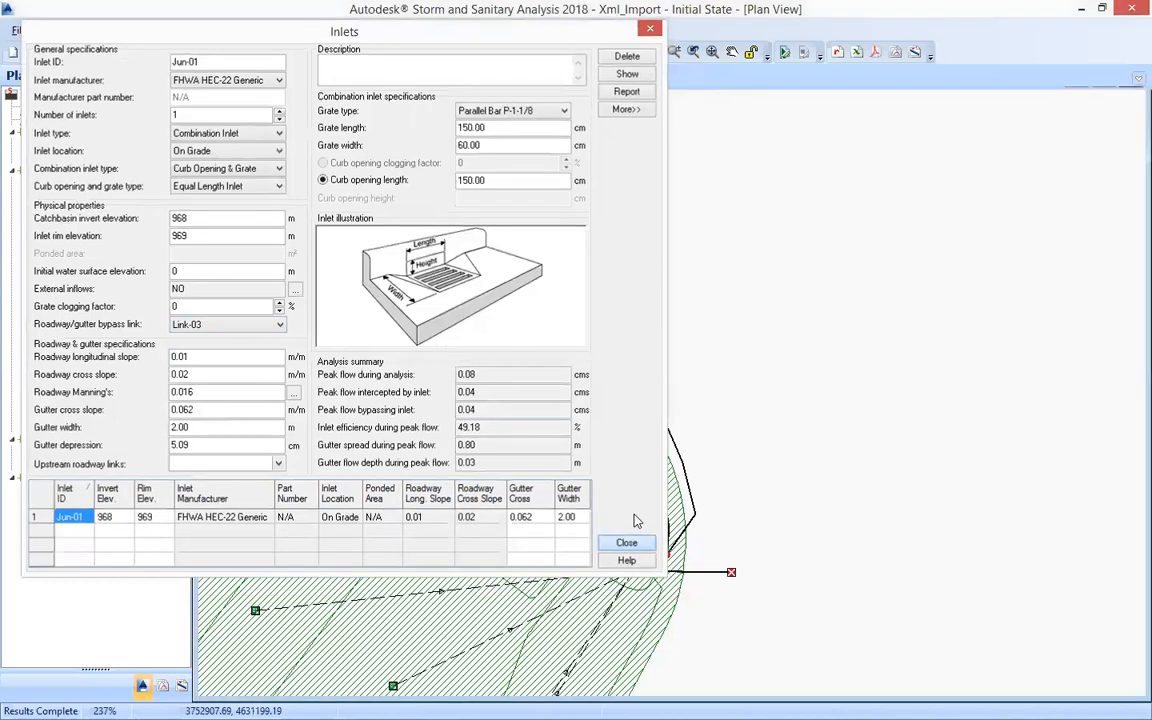
click(630, 541)
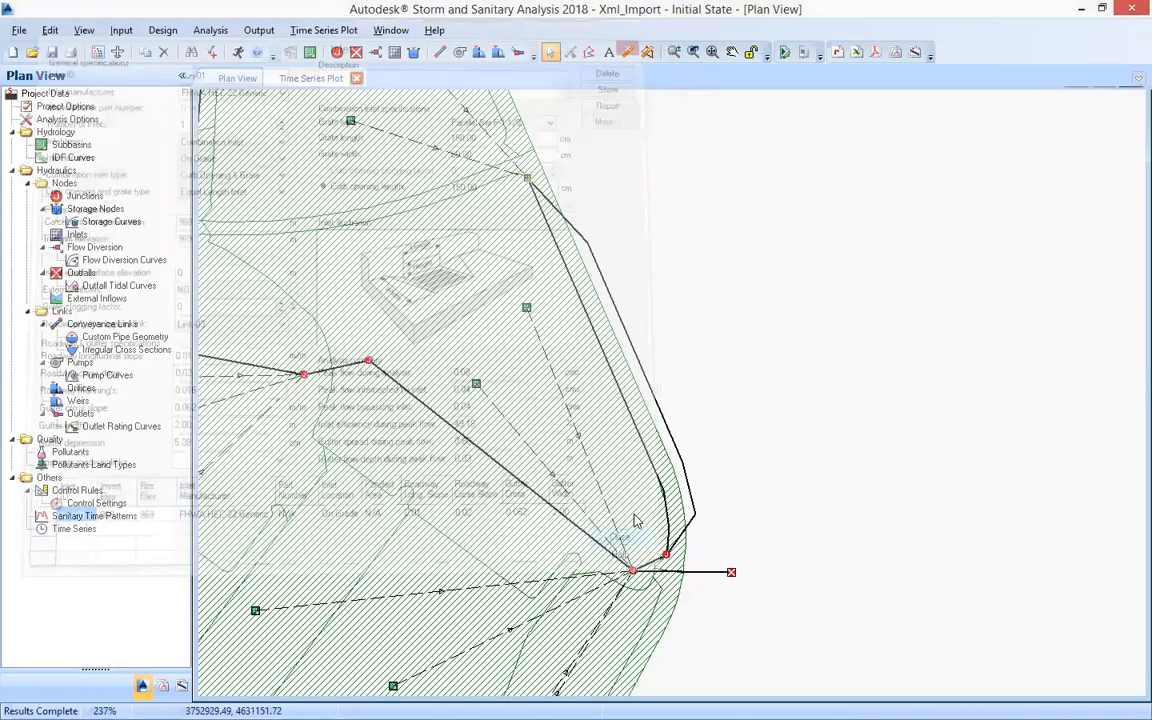
Step: Review irregular cross section XS-02 and the flow results of open channel Link-03 between Jun-01 and Jun-02
double_click(613, 294)
click(525, 157)
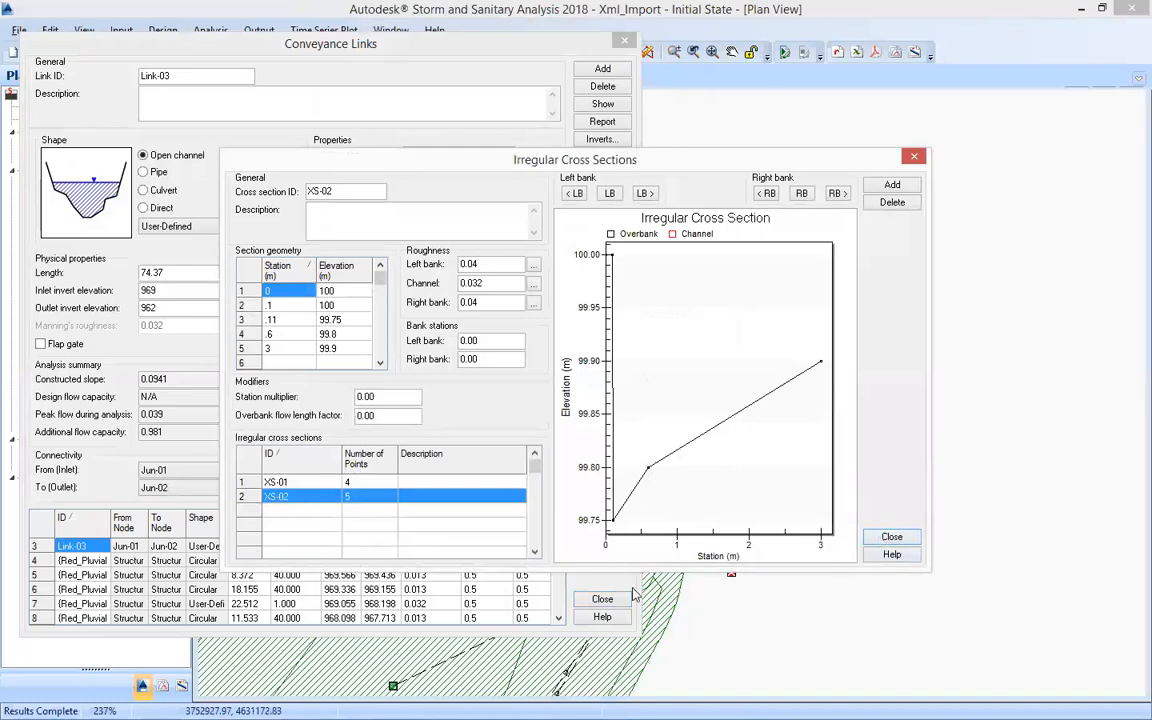
click(891, 537)
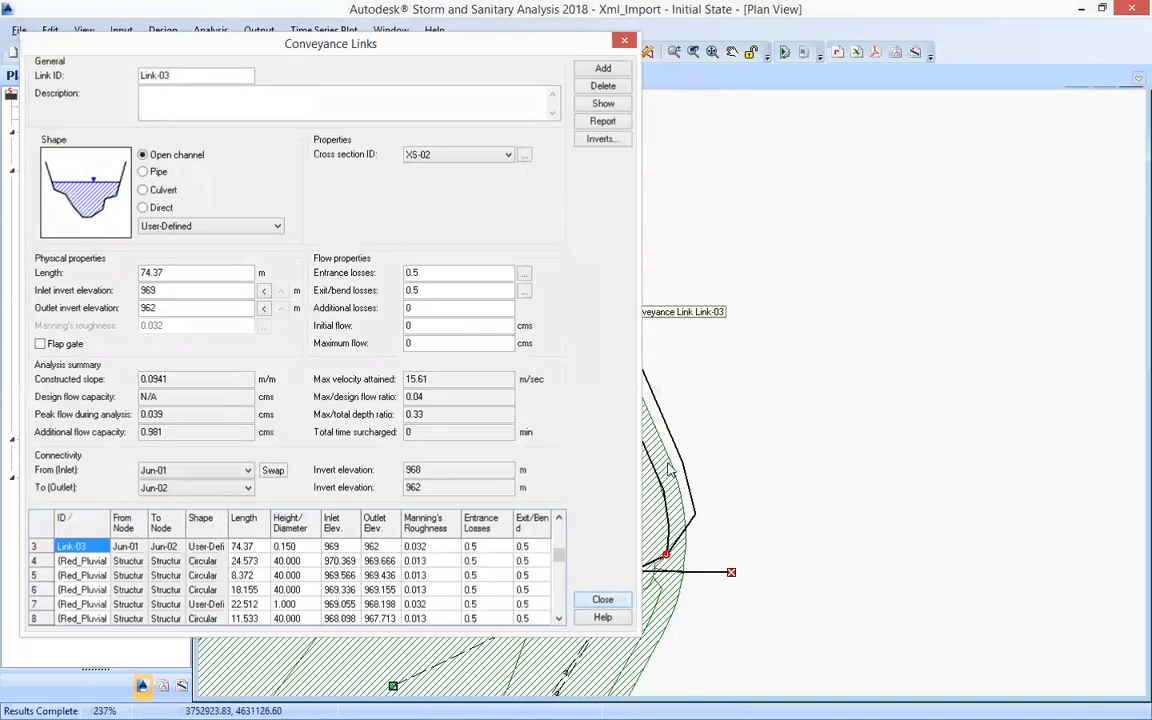
click(602, 599)
mouse_move(268, 433)
mouse_down()
mouse_move(447, 311)
mouse_move(538, 350)
mouse_up()
scroll(538, 350, down, 1)
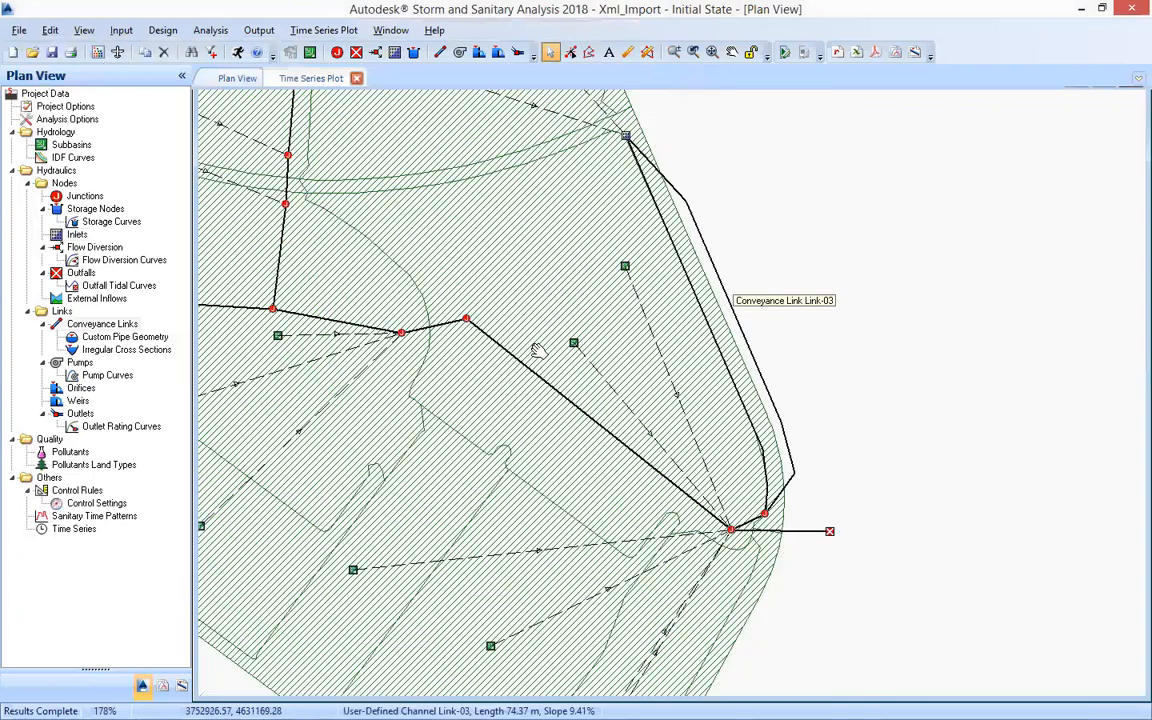
double_click(766, 484)
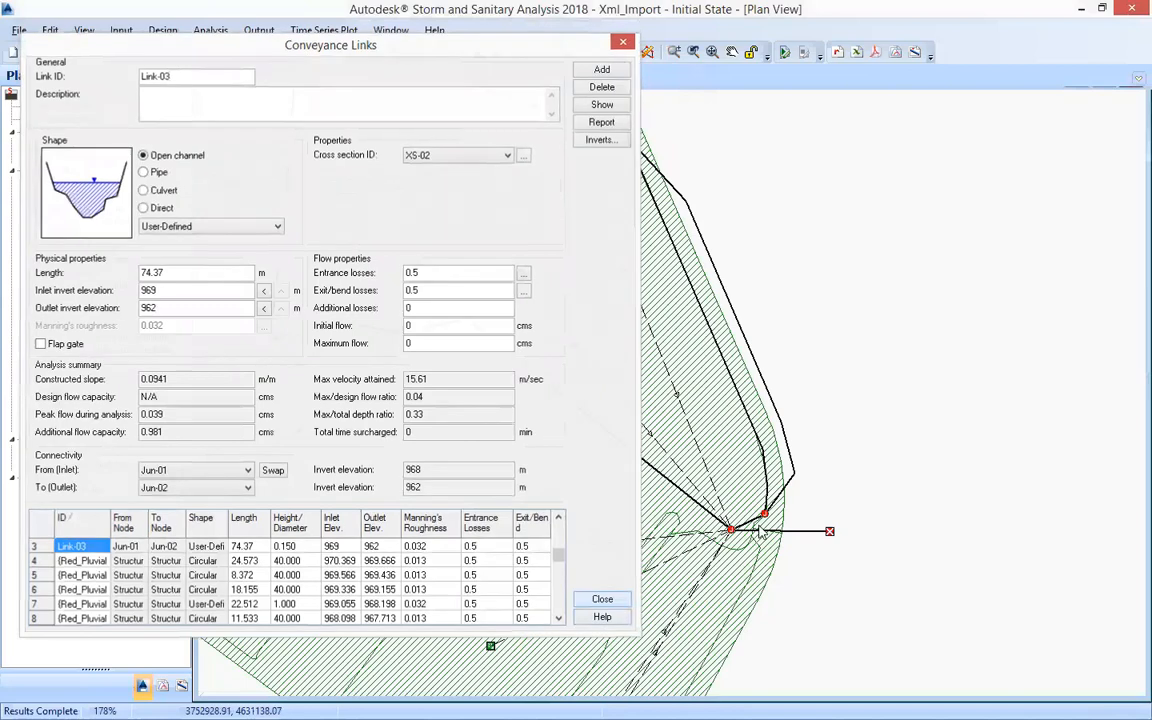
key(Escape)
scroll(769, 519, down, 1)
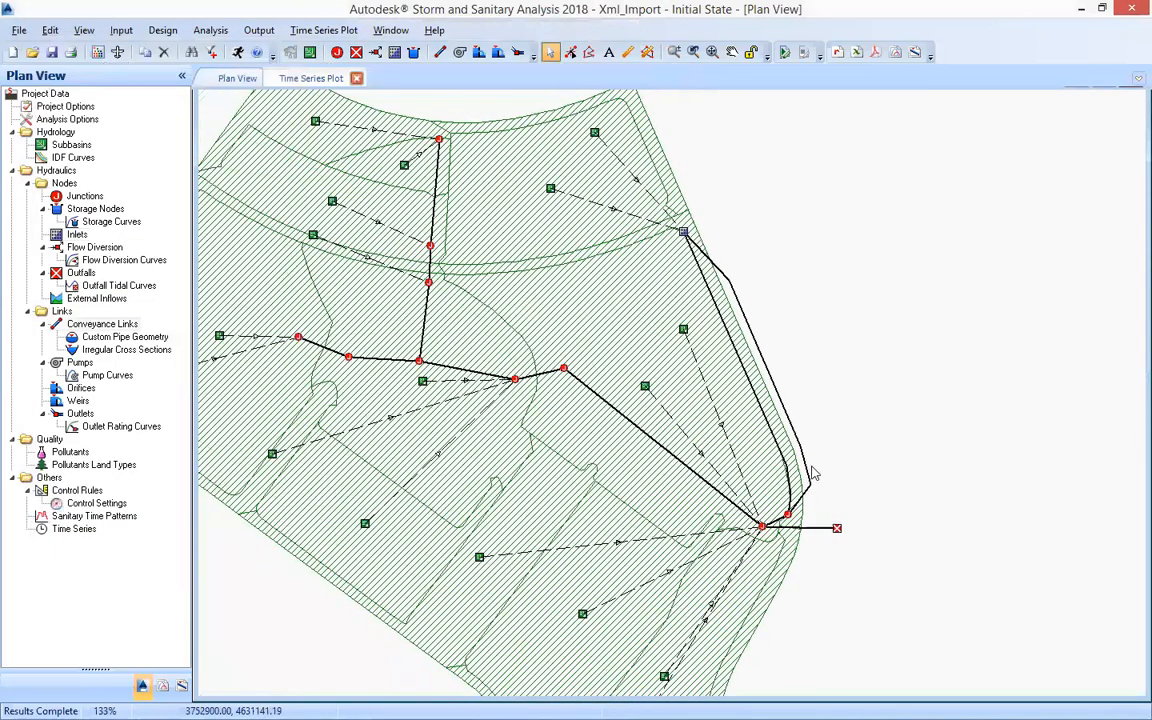
Step: Delete open channel Link-03, the bypass link running from inlet Jun-01 to junction Jun-02
drag(737, 512, 844, 511)
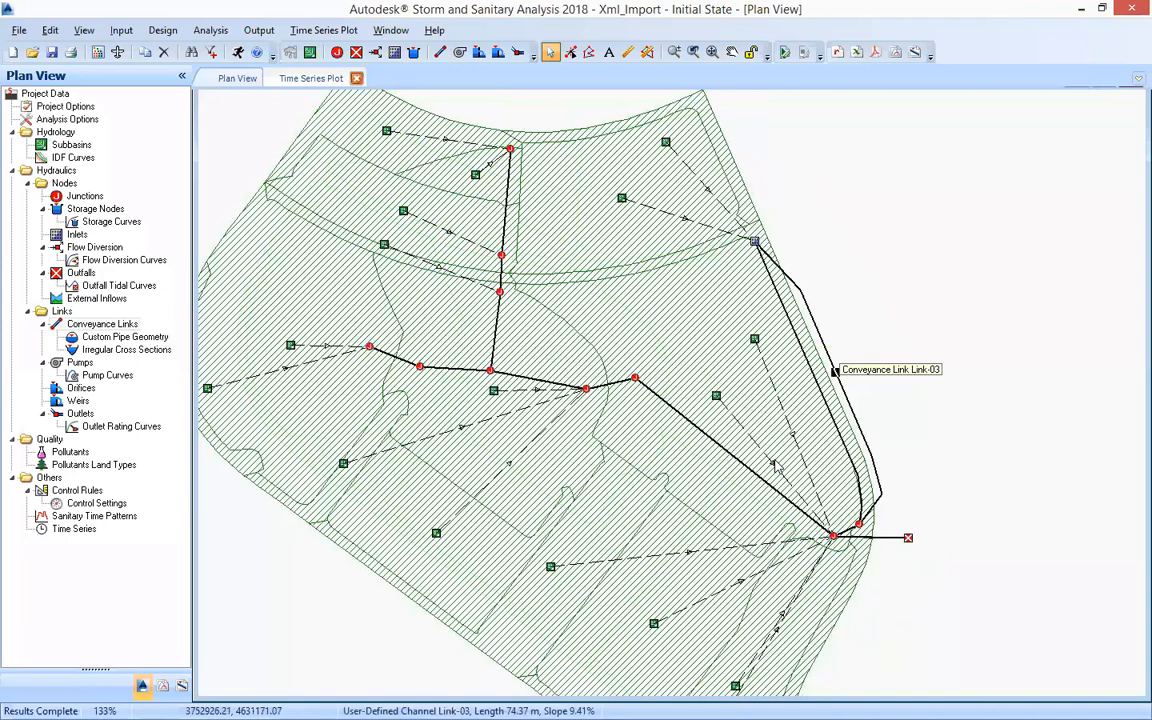
key(Delete)
key(Return)
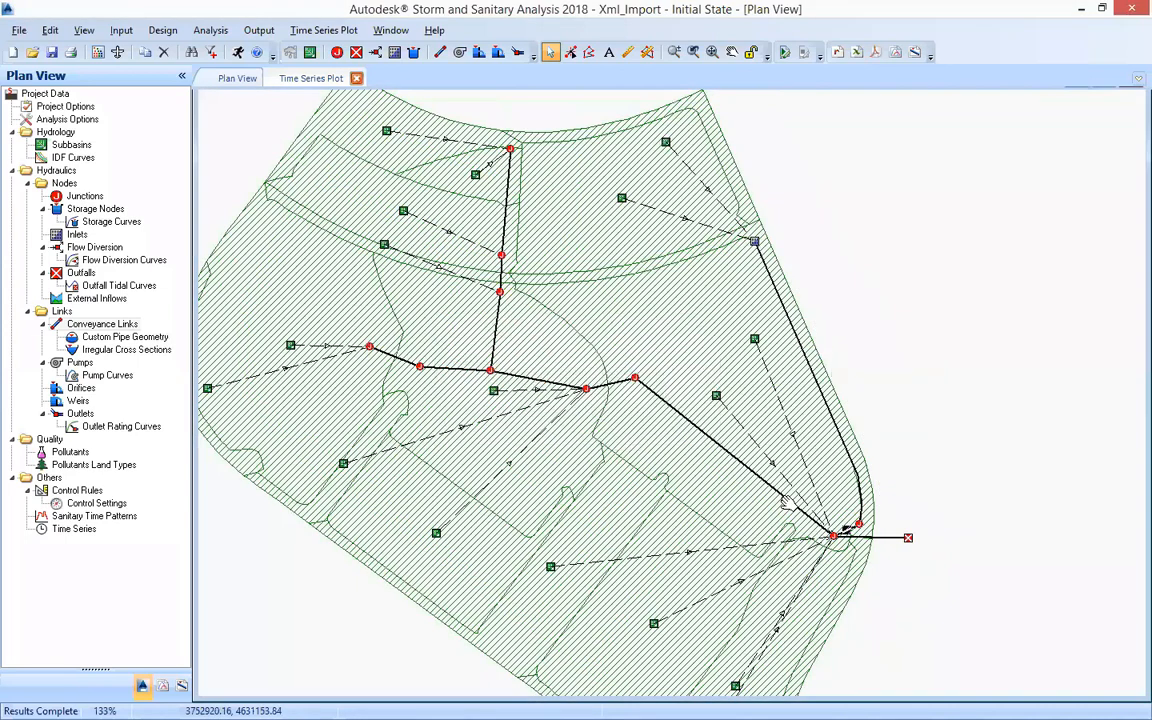
Step: Delete the three northwestern subbasins draining to the two uppermost junctions of the north branch, including Open Space : 4
mouse_move(788, 503)
mouse_down()
mouse_move(798, 458)
mouse_move(868, 447)
mouse_move(868, 512)
mouse_up()
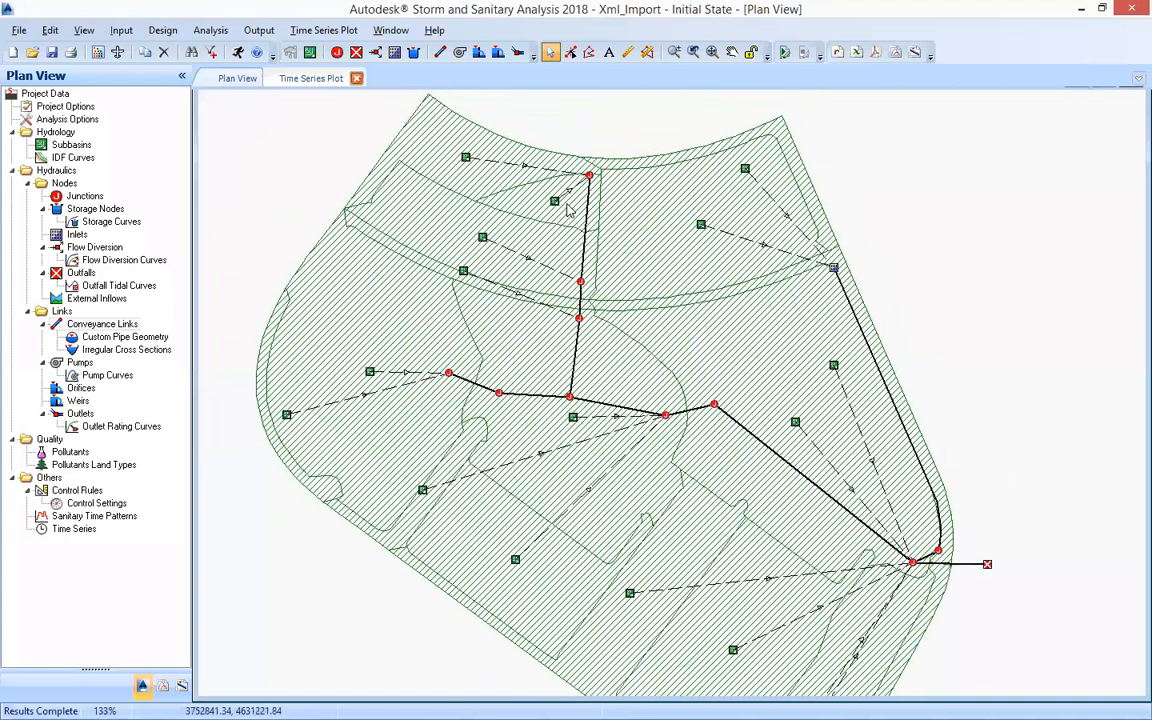
key(Delete)
key(Return)
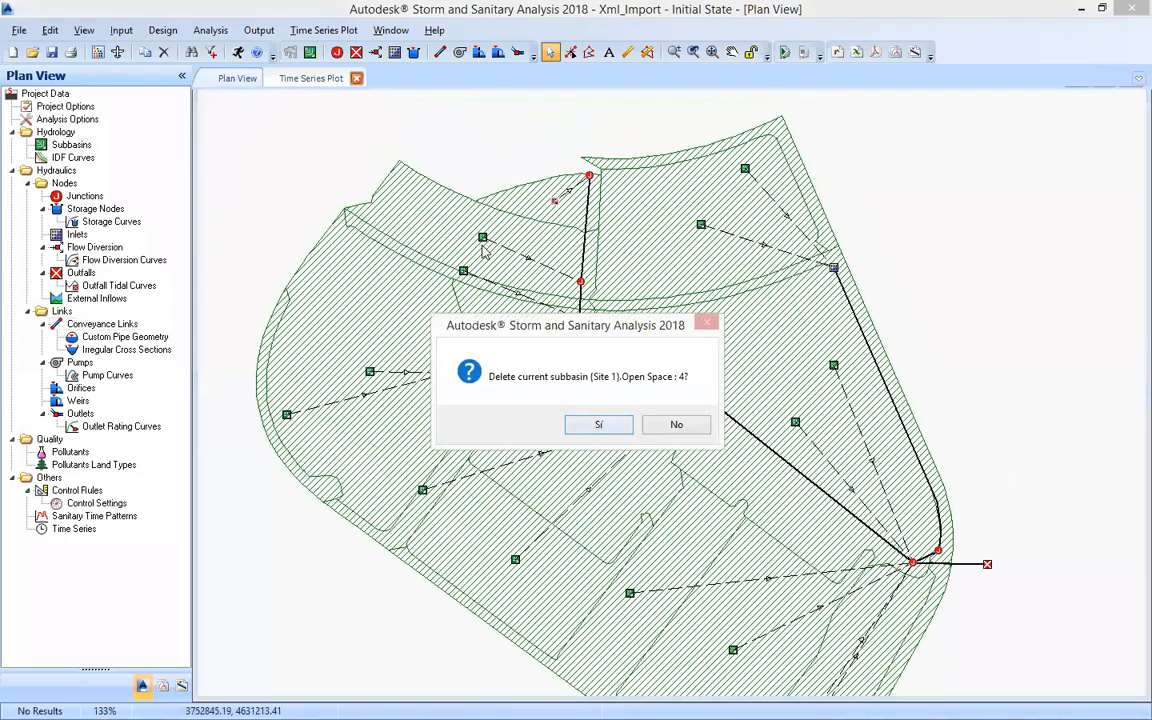
key(Return)
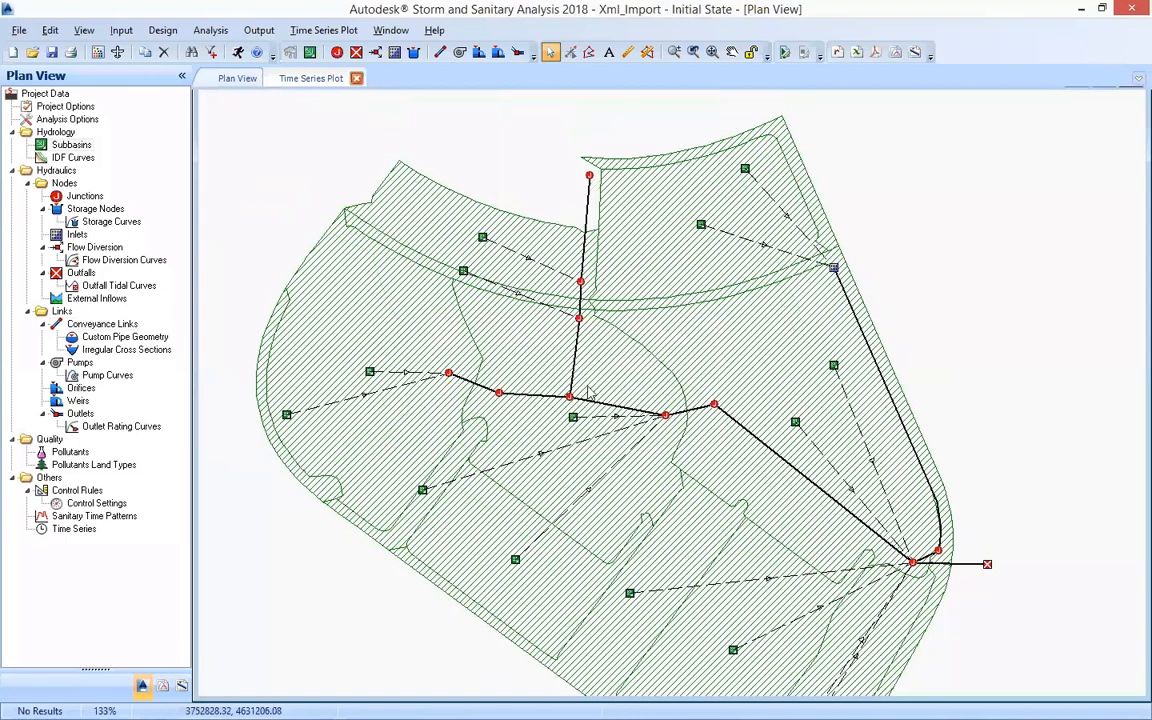
key(Delete)
key(Return)
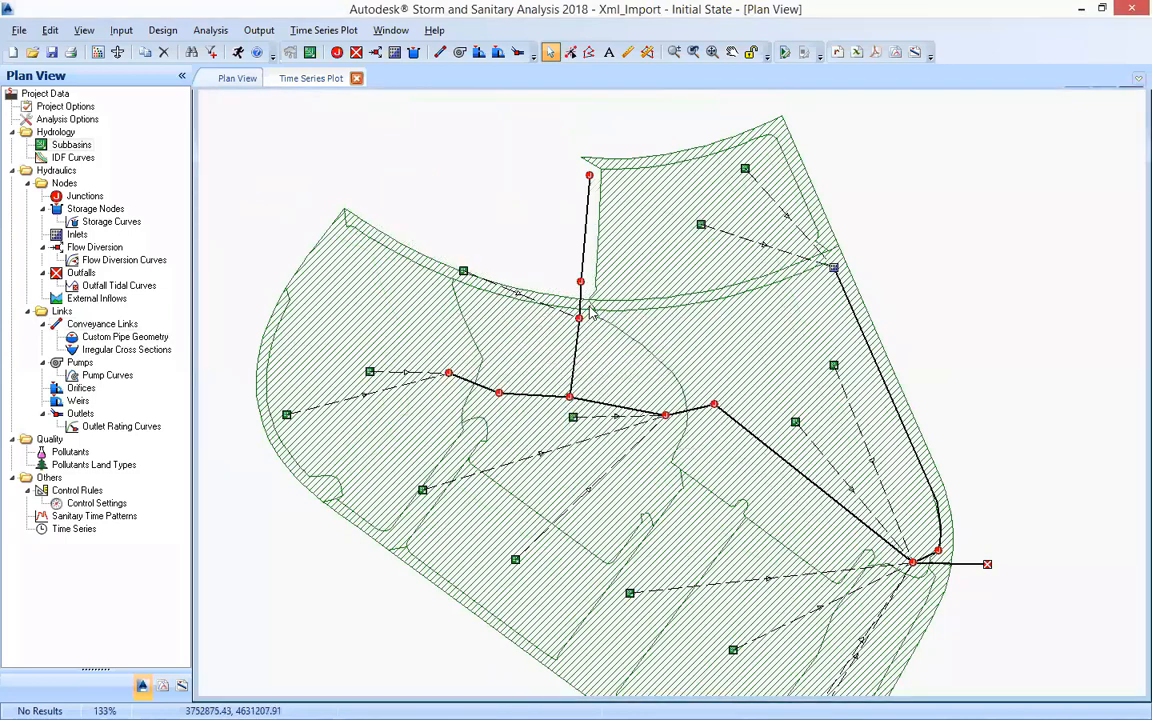
Step: Delete the two subbasins draining to inlet Jun-01: Open Space : 5 and the narrow strip bordering it
key(Delete)
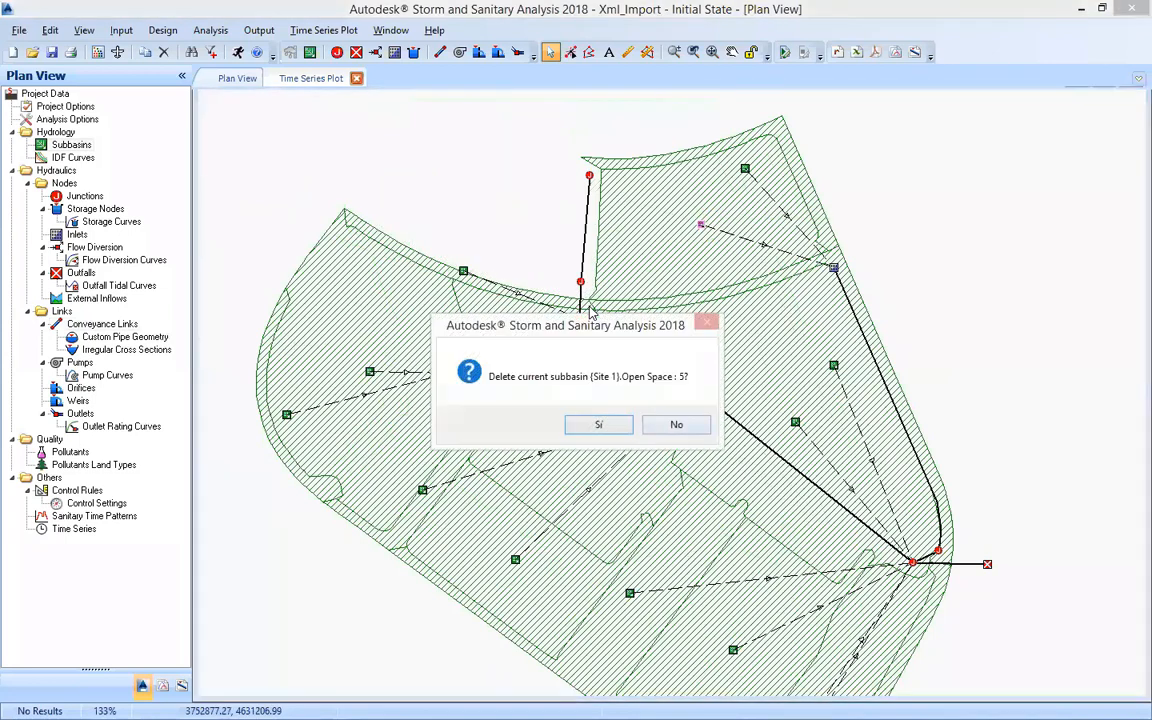
key(Return)
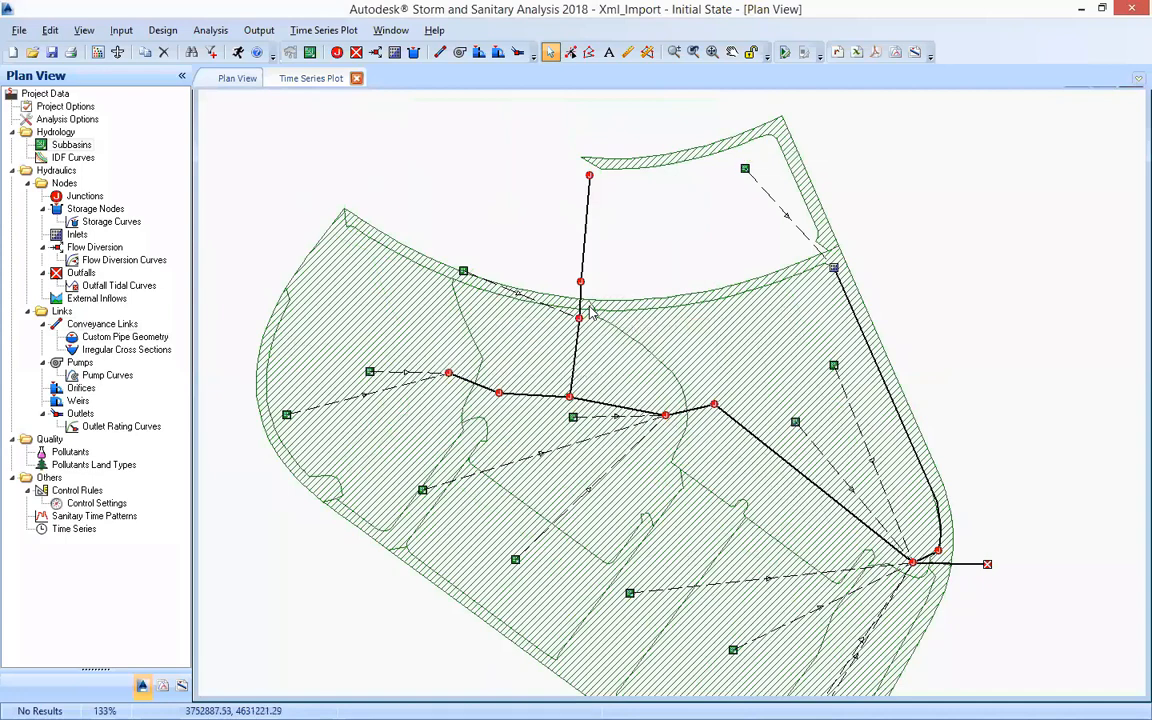
key(Delete)
key(Return)
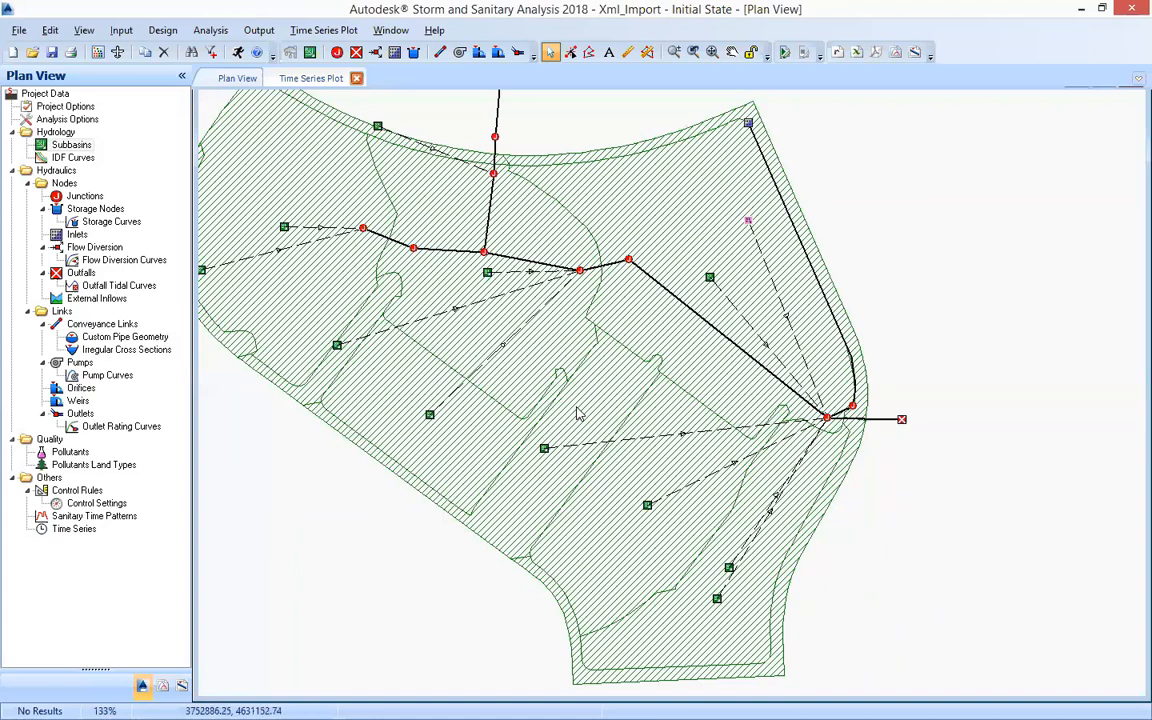
scroll(577, 413, down, 4)
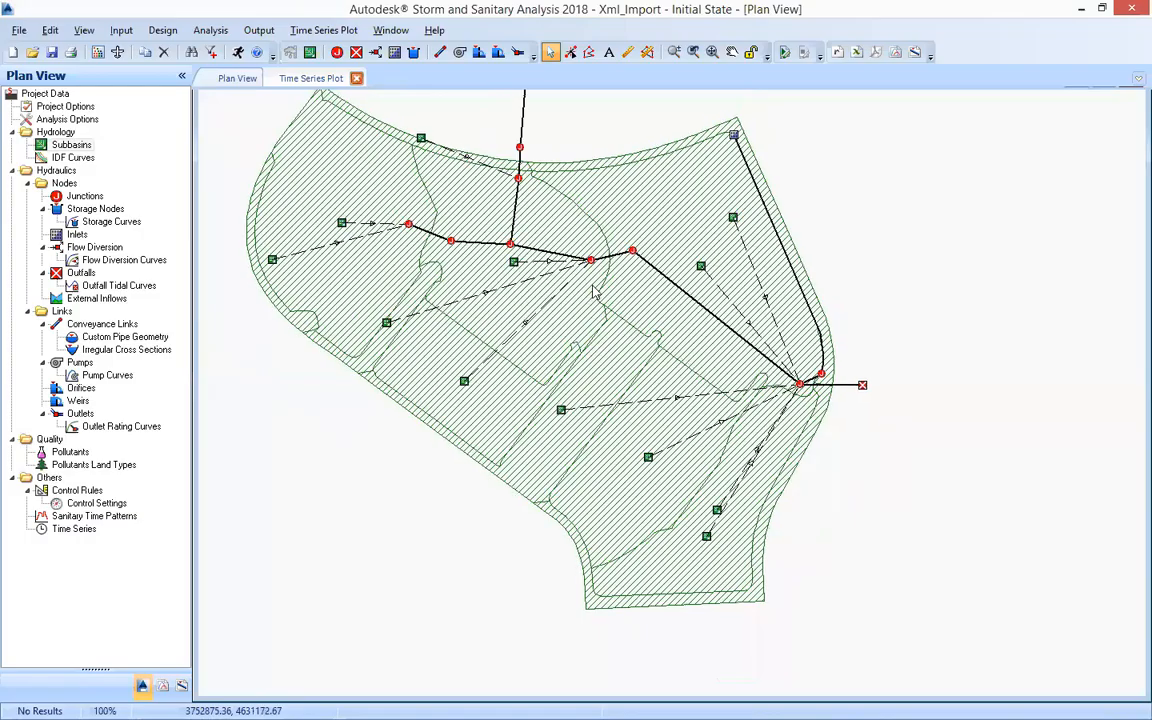